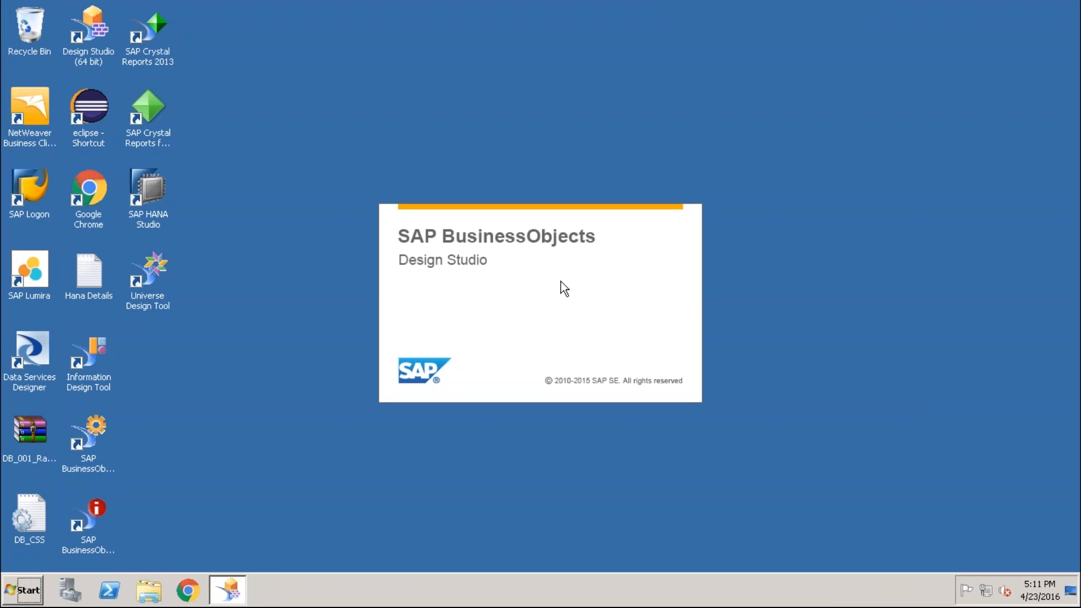
# Step: Open the dashboard mockup image SPD_01.png from the Dashboard Project shortcut's Dashboard Screens folder
pyautogui.moveTo(610, 7)
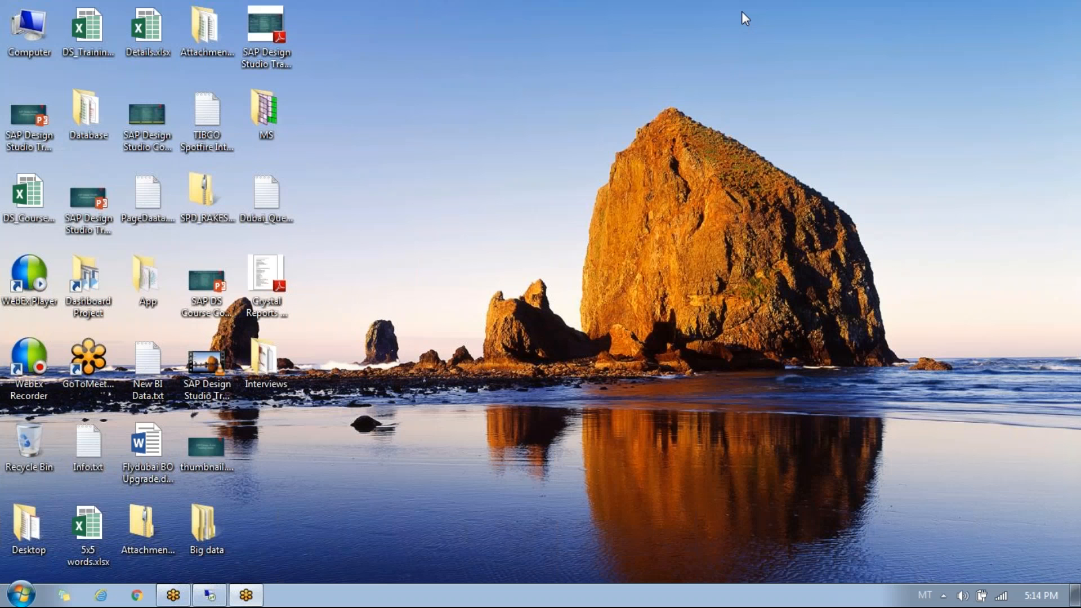
pyautogui.doubleClick(91, 293)
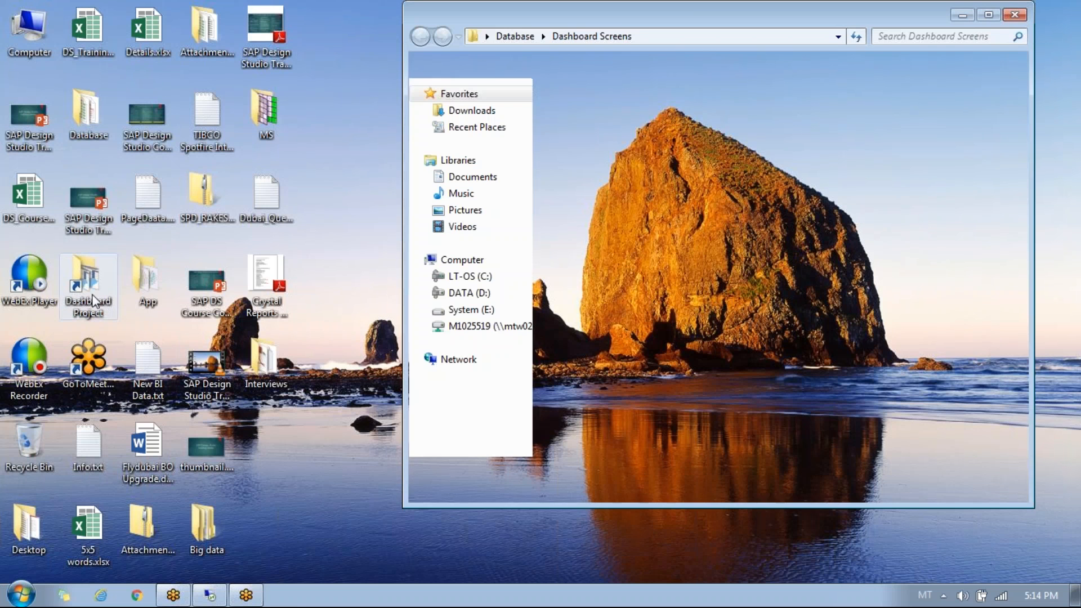
pyautogui.doubleClick(573, 108)
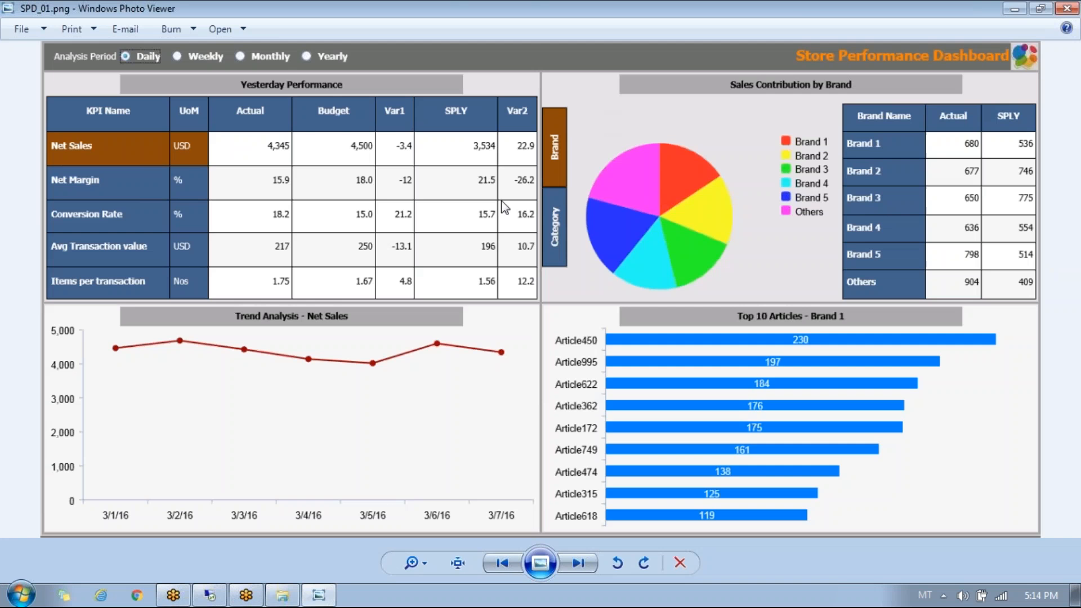
# Step: Switch to Design Studio, log on to the BI platform with the account password, and open the recent application DB_002
pyautogui.click(209, 595)
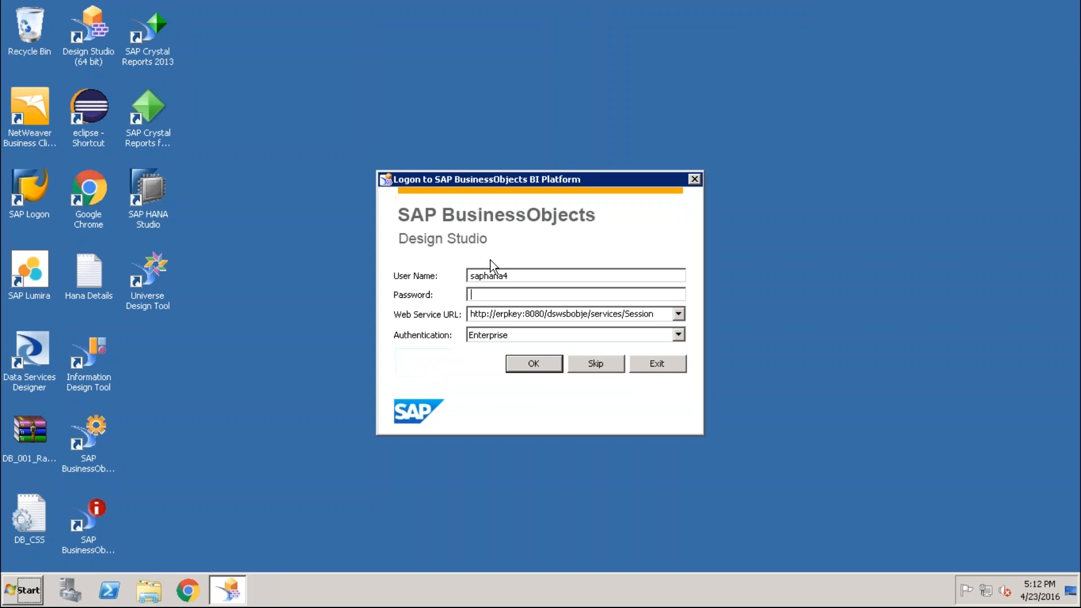
pyautogui.write('******')
pyautogui.press('Return')
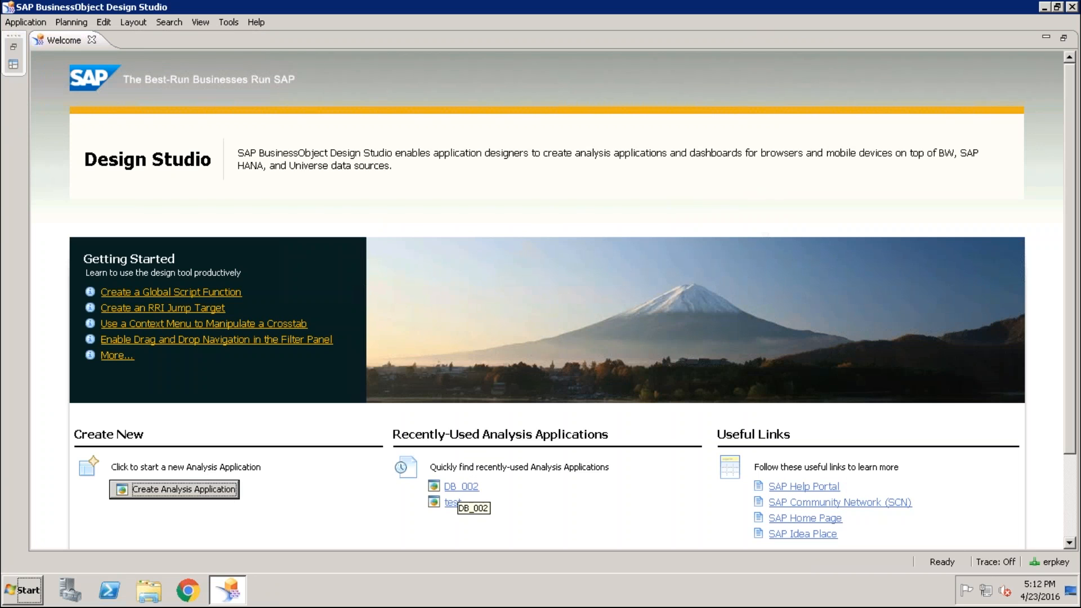
pyautogui.click(461, 487)
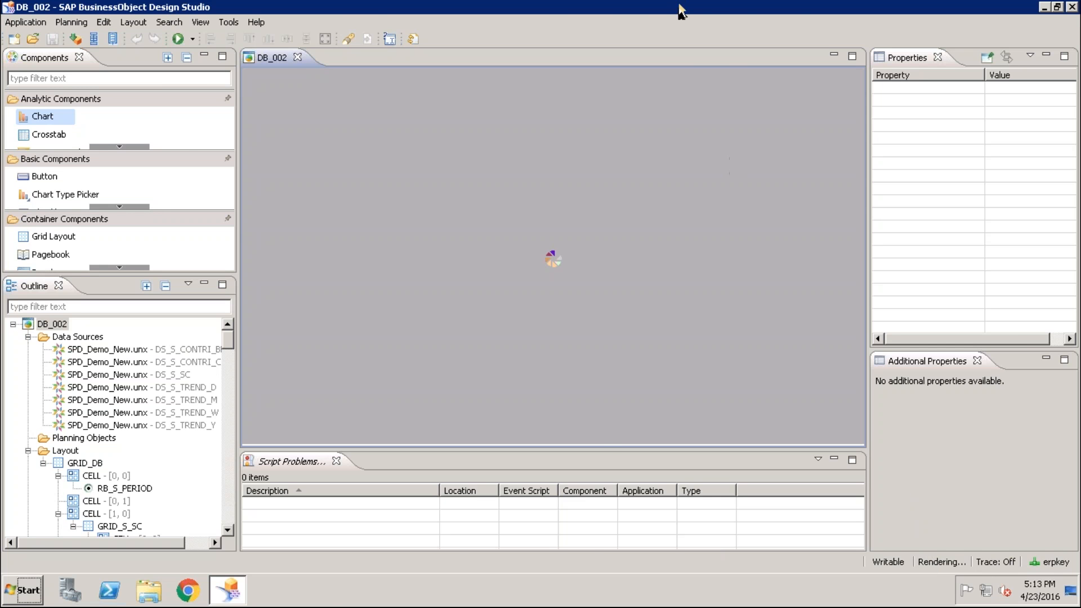
# Step: Switch to the dashboard mockups and examine how Top 10 Articles responds to the period, brand and category selections, through SPD_08.png
pyautogui.moveTo(714, 7)
pyautogui.click(747, 10)
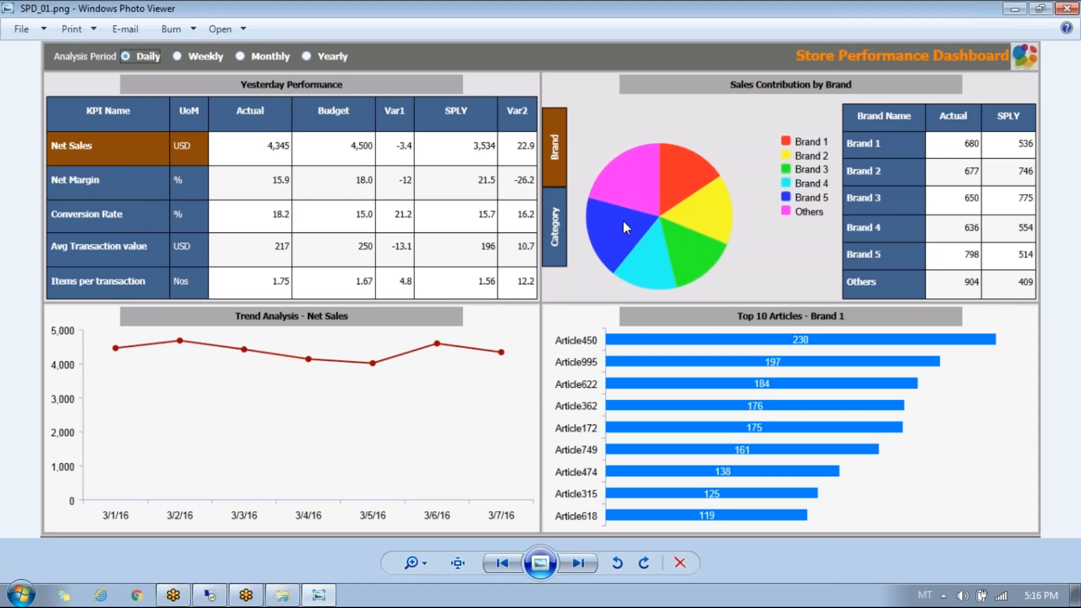
pyautogui.press('Right')
pyautogui.press('Right')
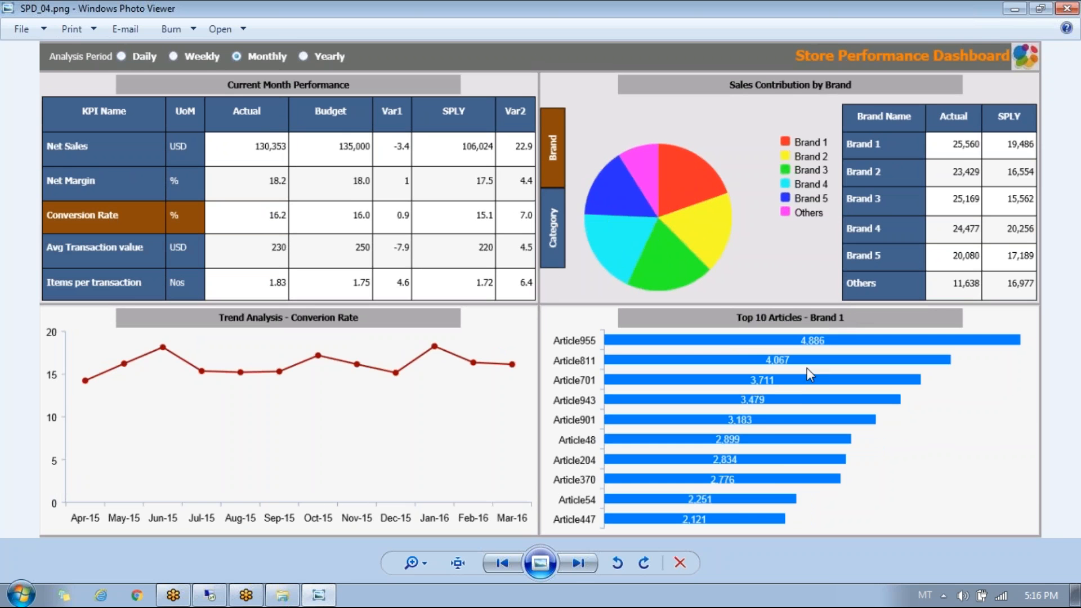
pyautogui.press('Right')
pyautogui.press('Right')
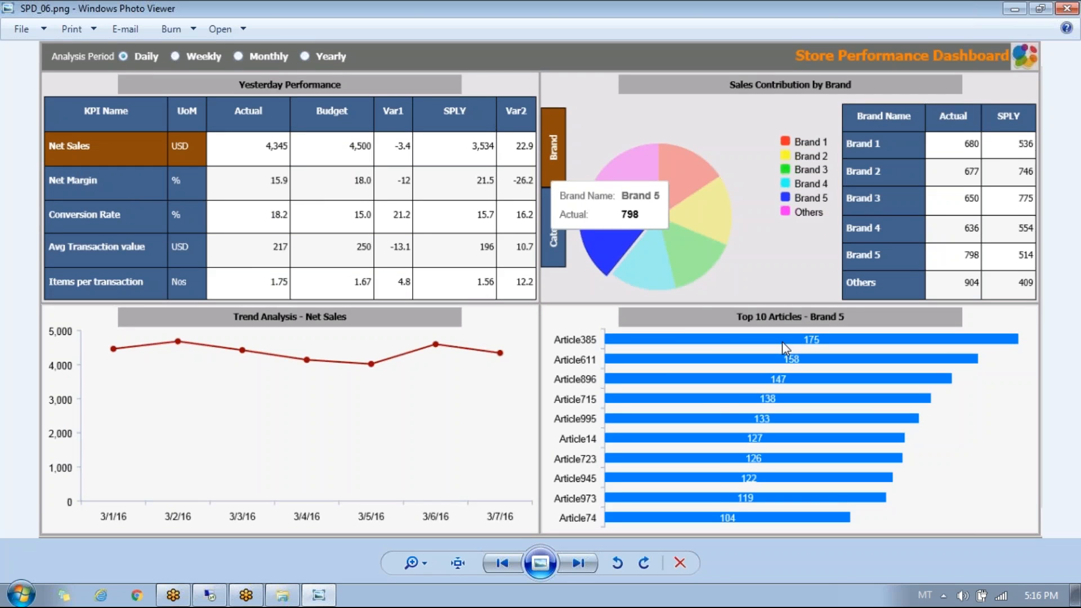
pyautogui.press('Right')
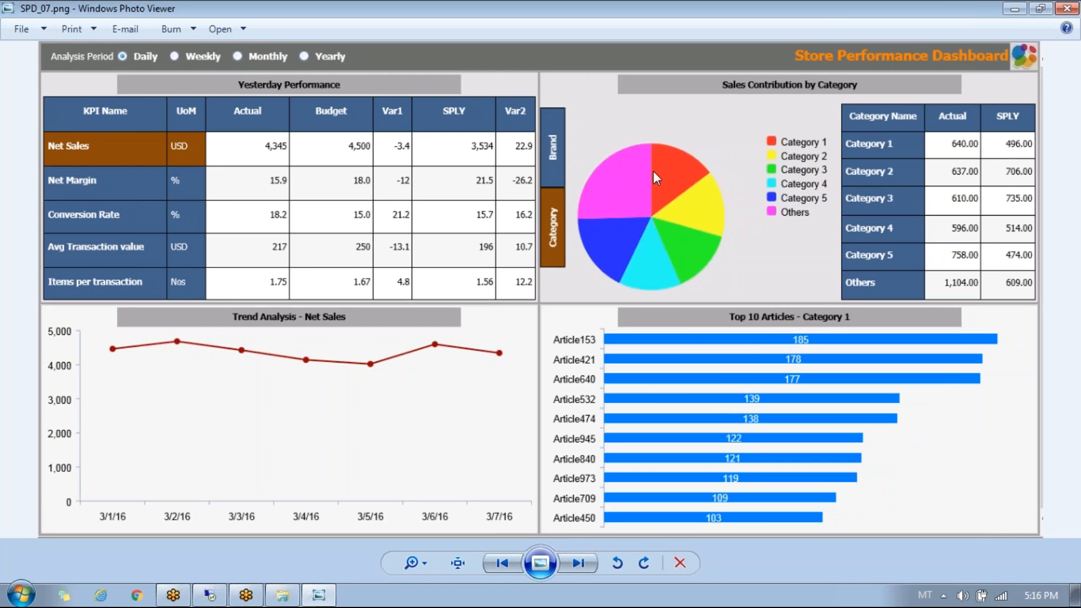
pyautogui.press('Right')
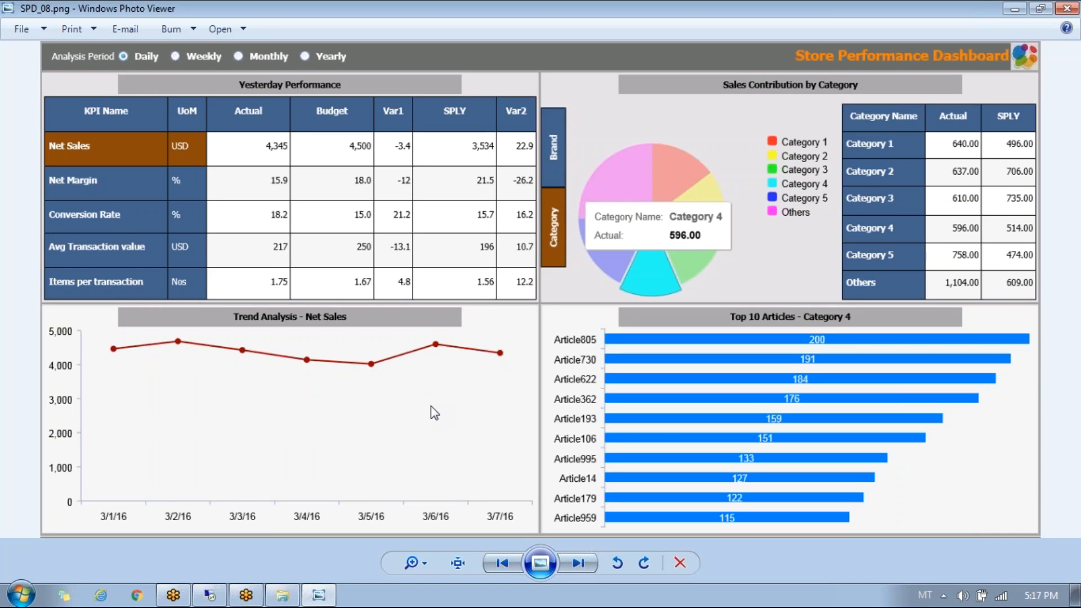
# Step: Switch back to Design Studio and inspect the reported script problems, the RB_S_PERIOD On Select script and the global script functions
pyautogui.click(213, 595)
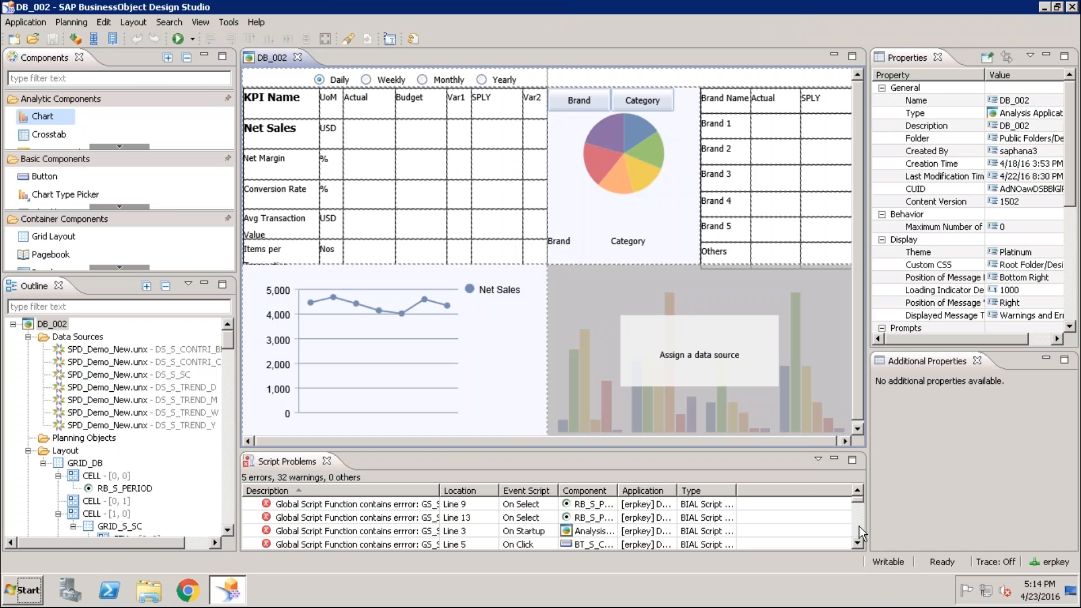
pyautogui.click(331, 519)
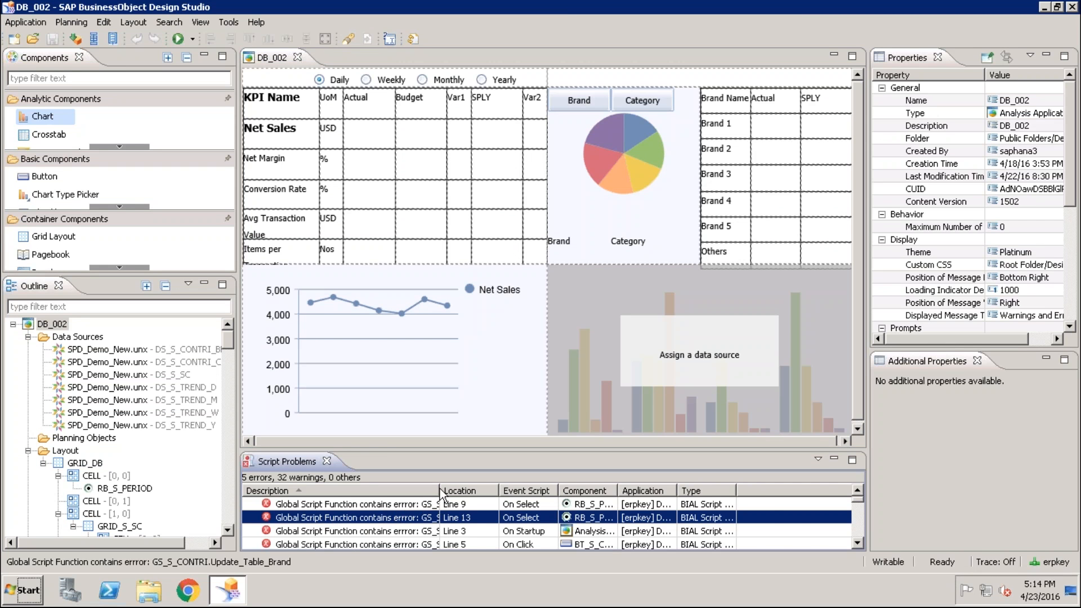
pyautogui.moveTo(477, 486); pyautogui.dragTo(524, 488)
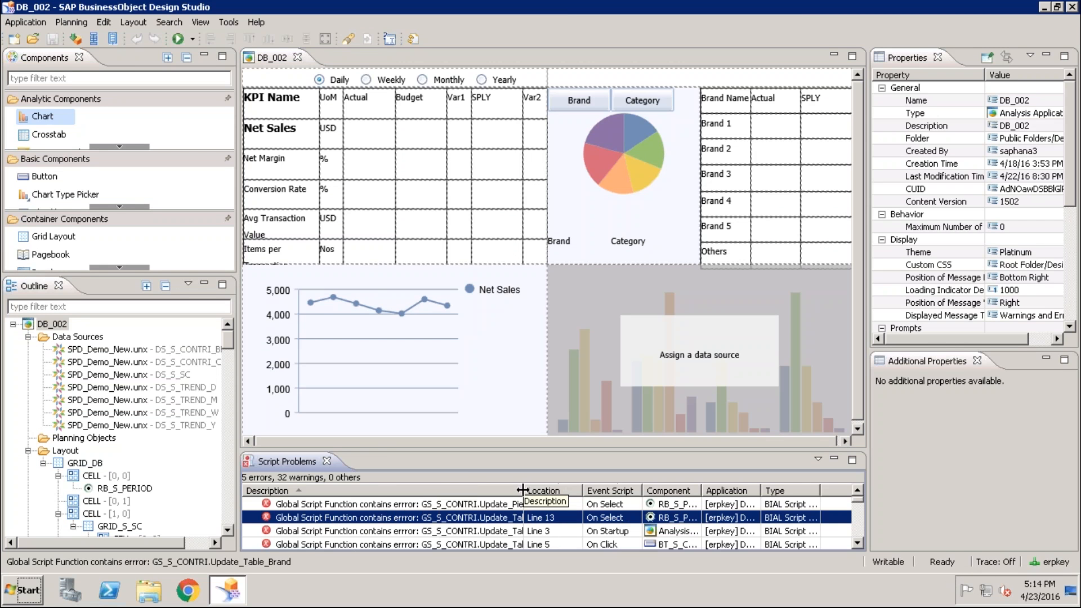
pyautogui.doubleClick(420, 517)
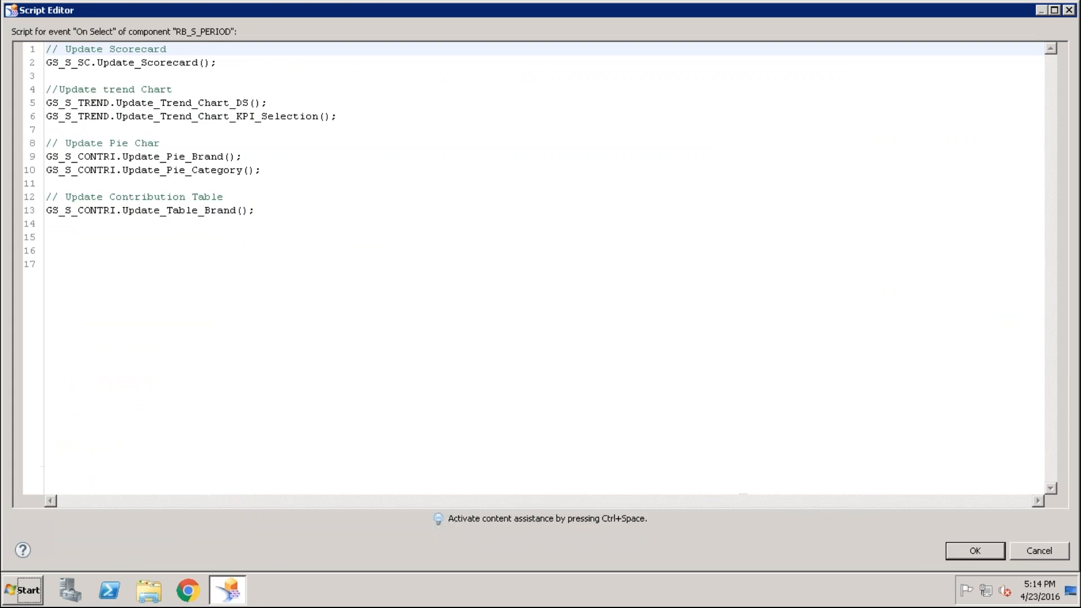
pyautogui.click(461, 323)
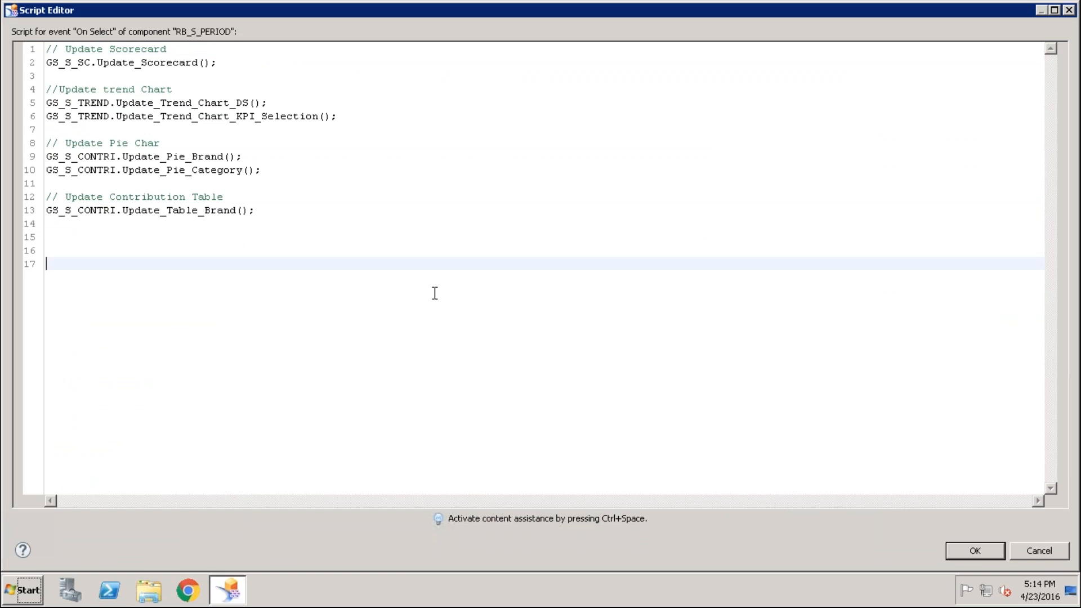
pyautogui.click(1046, 552)
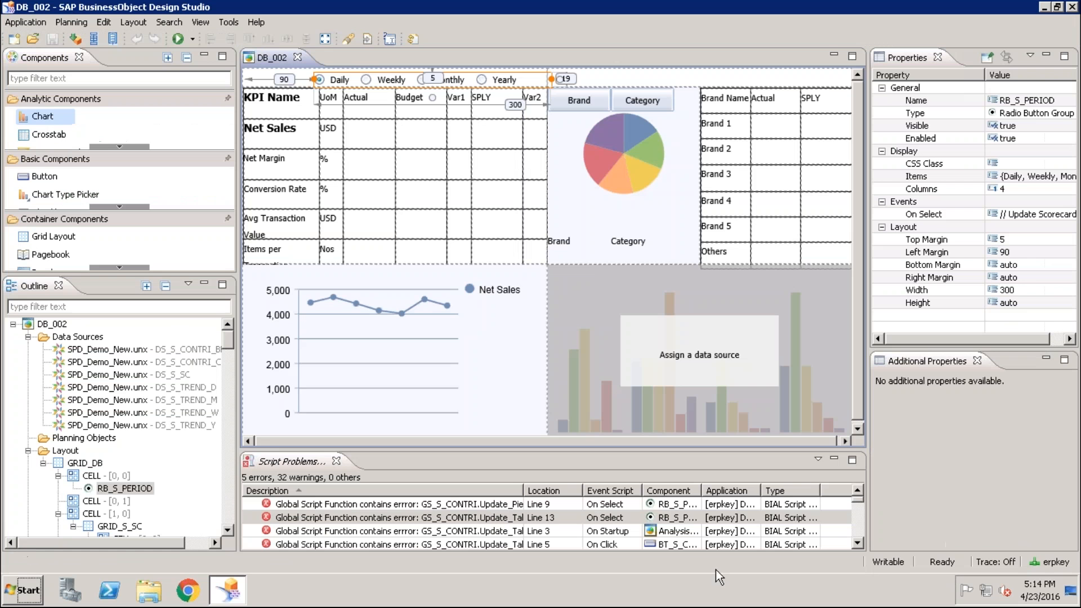
pyautogui.moveTo(228, 339); pyautogui.dragTo(225, 525)
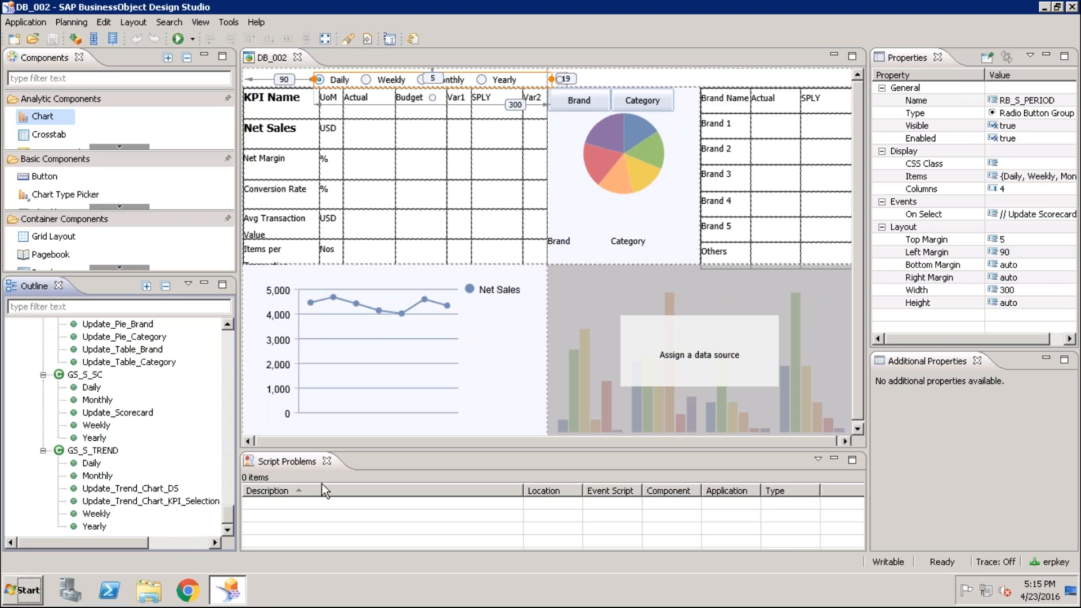
pyautogui.moveTo(232, 519); pyautogui.dragTo(227, 335)
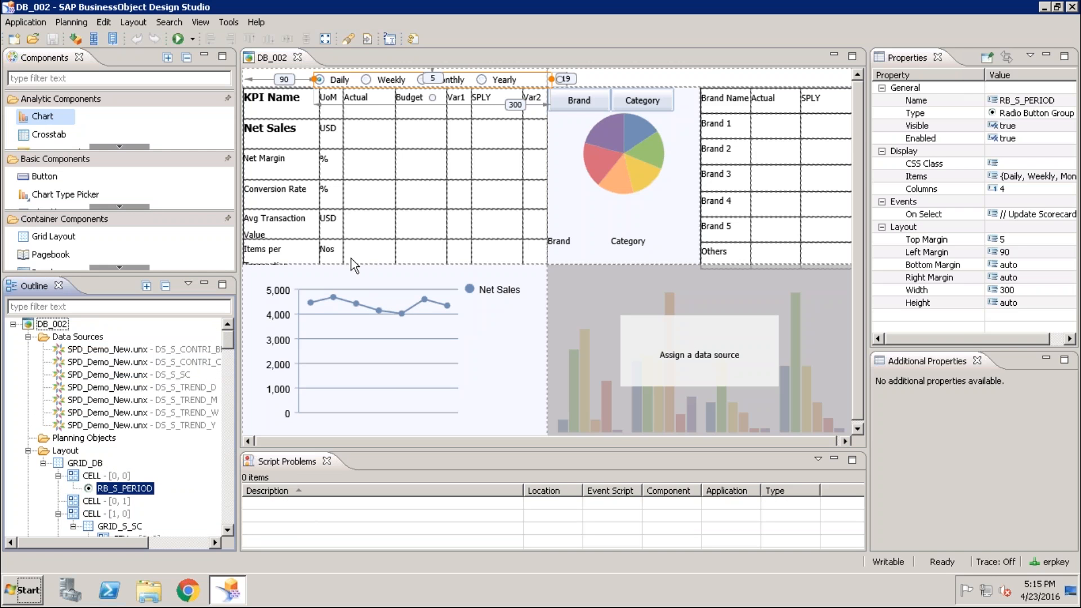
# Step: Start adding a data source to DB_002 using the SPD_Demo_New.unx universe connection
pyautogui.click(80, 338)
pyautogui.rightClick(80, 344)
pyautogui.click(93, 350)
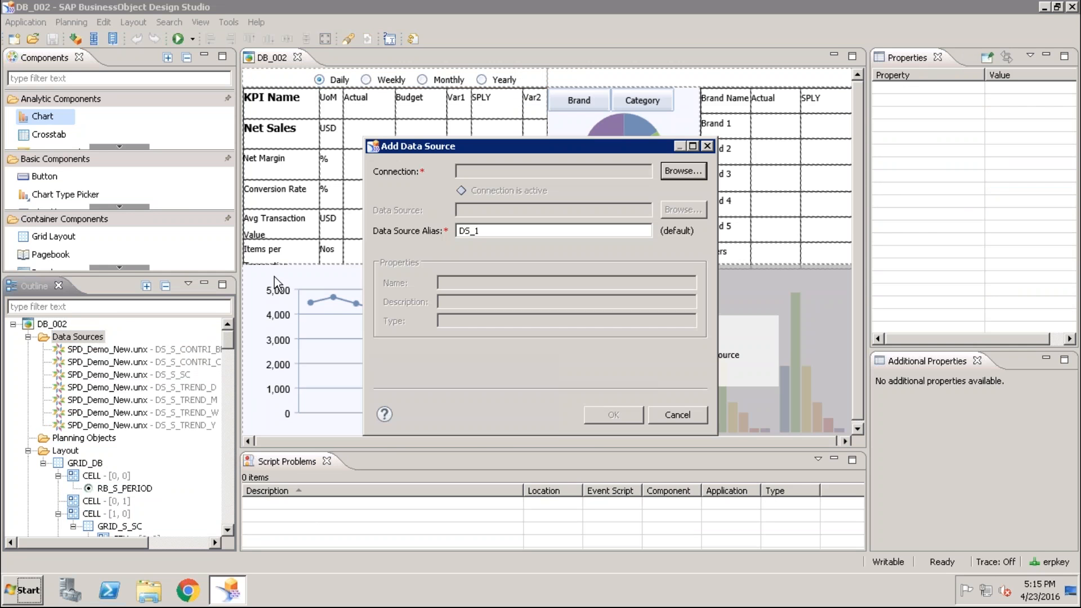
pyautogui.click(684, 171)
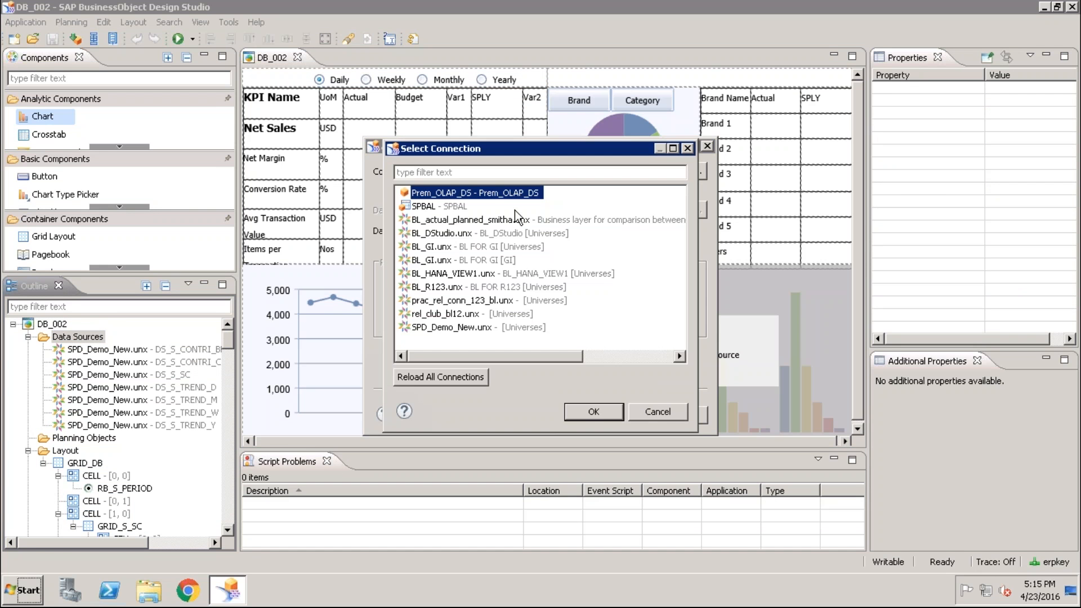
pyautogui.click(458, 329)
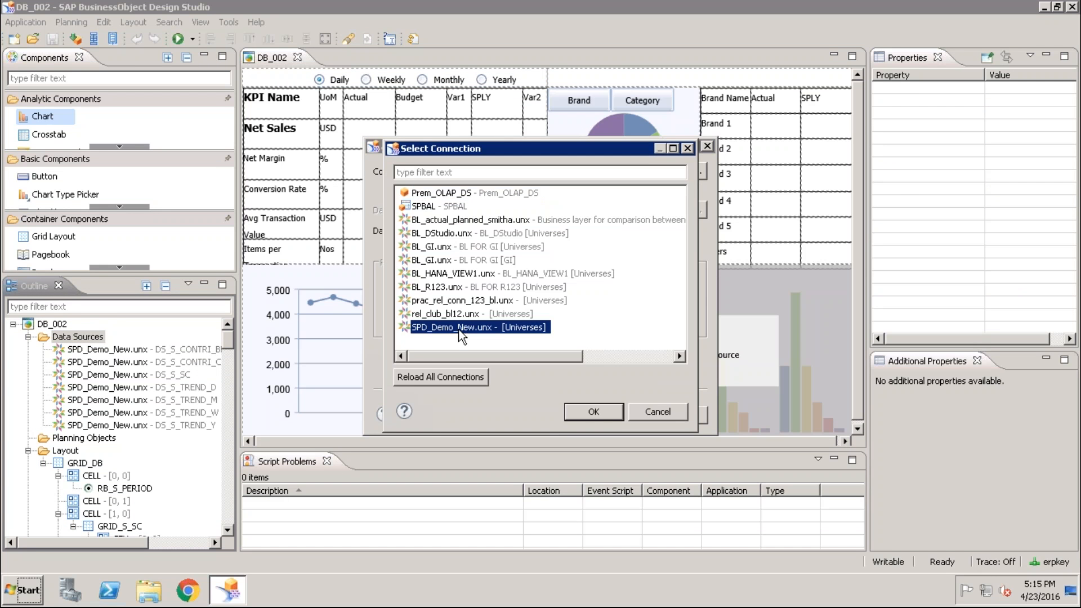
pyautogui.click(594, 411)
# Step: Build the query from all objects in the Top Articles folder, check its data preview, and add the data source
pyautogui.click(529, 211)
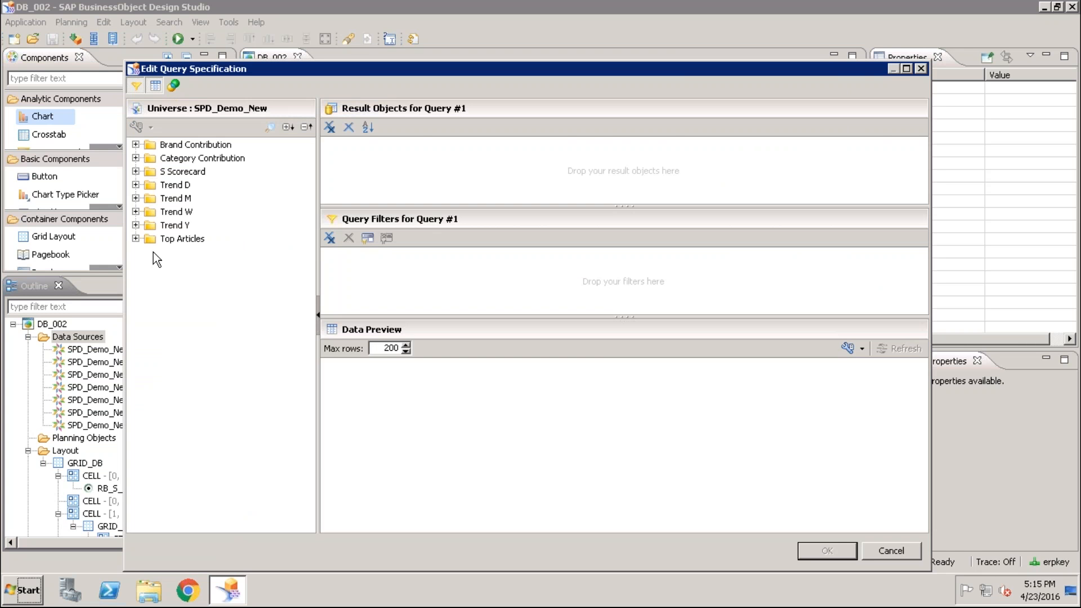
pyautogui.moveTo(160, 243); pyautogui.dragTo(609, 161)
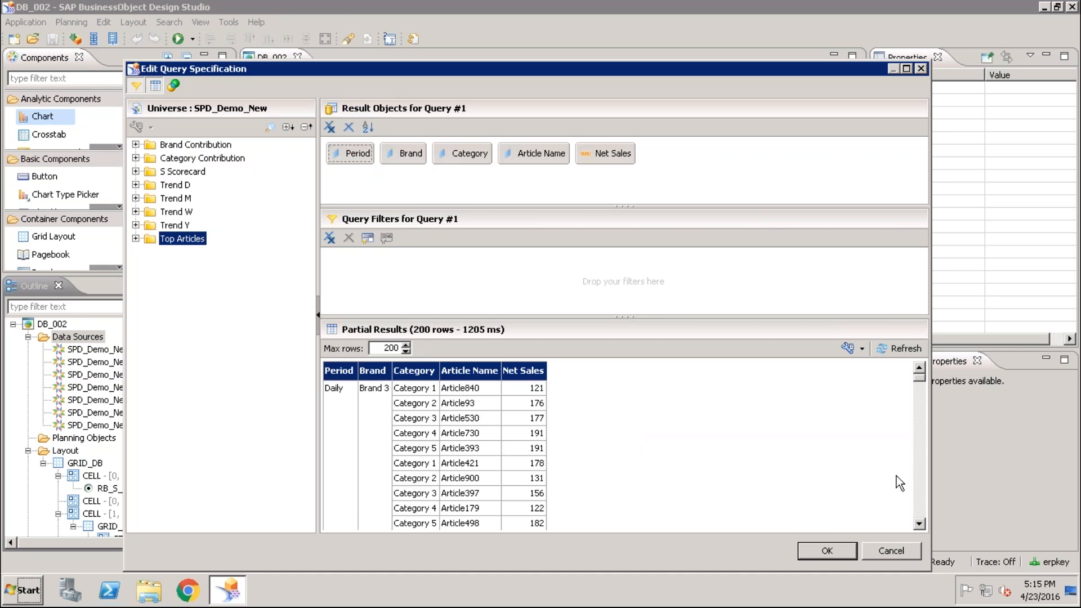
pyautogui.scroll(-3, 918, 522)
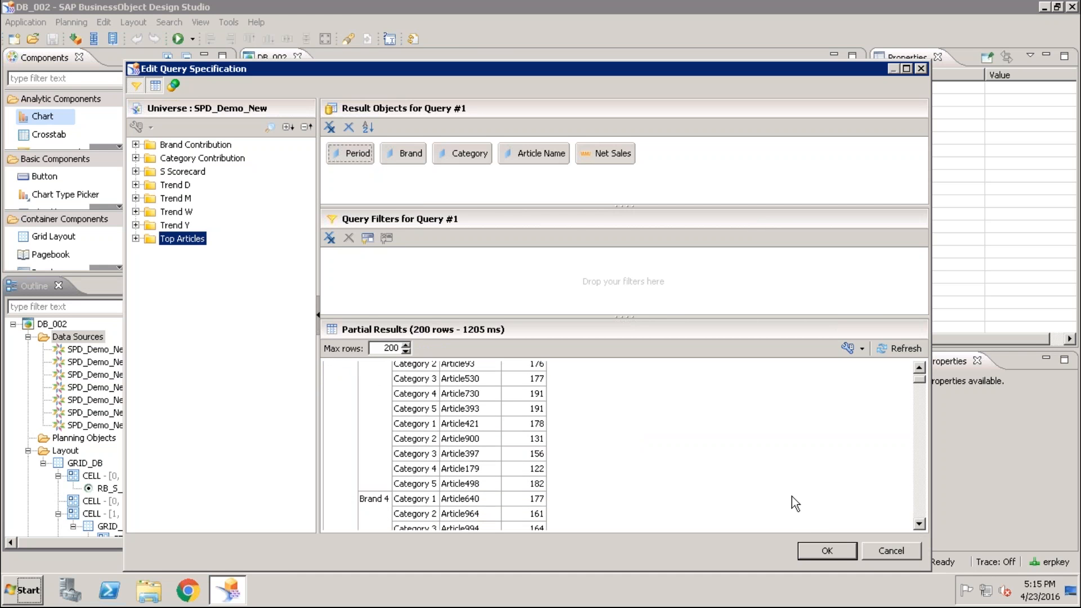
pyautogui.click(836, 551)
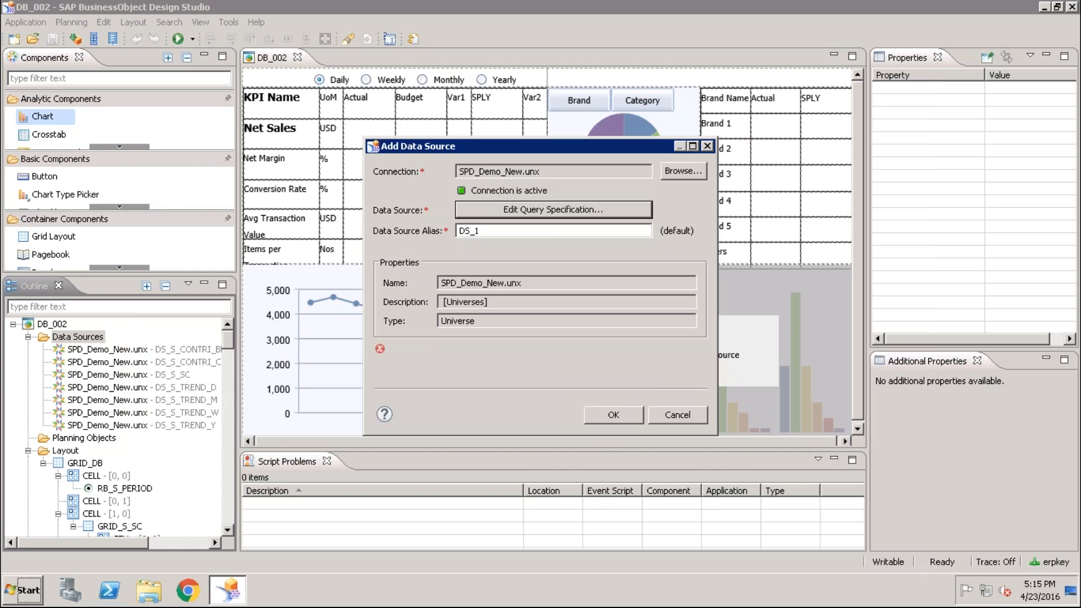
pyautogui.click(614, 415)
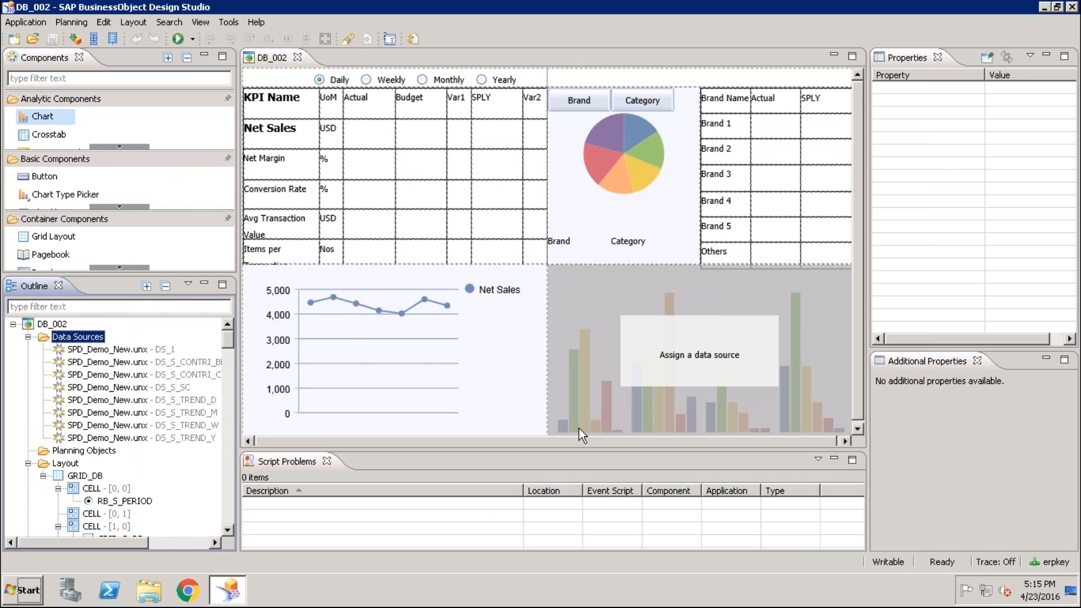
# Step: Rename the new data source DS_1 as DS_S_TOP10
pyautogui.click(138, 350)
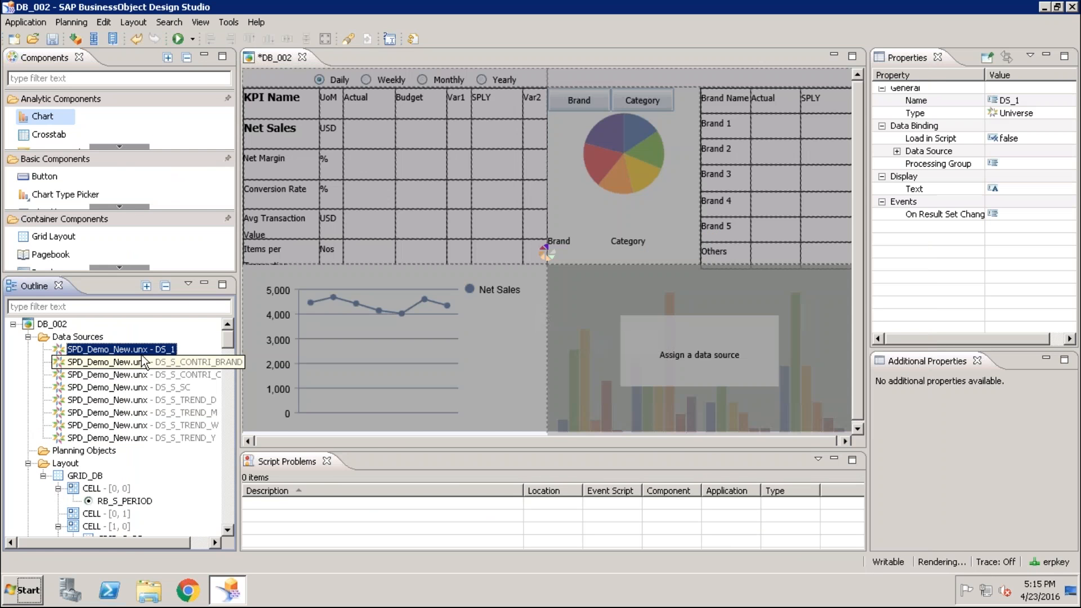
pyautogui.rightClick(138, 350)
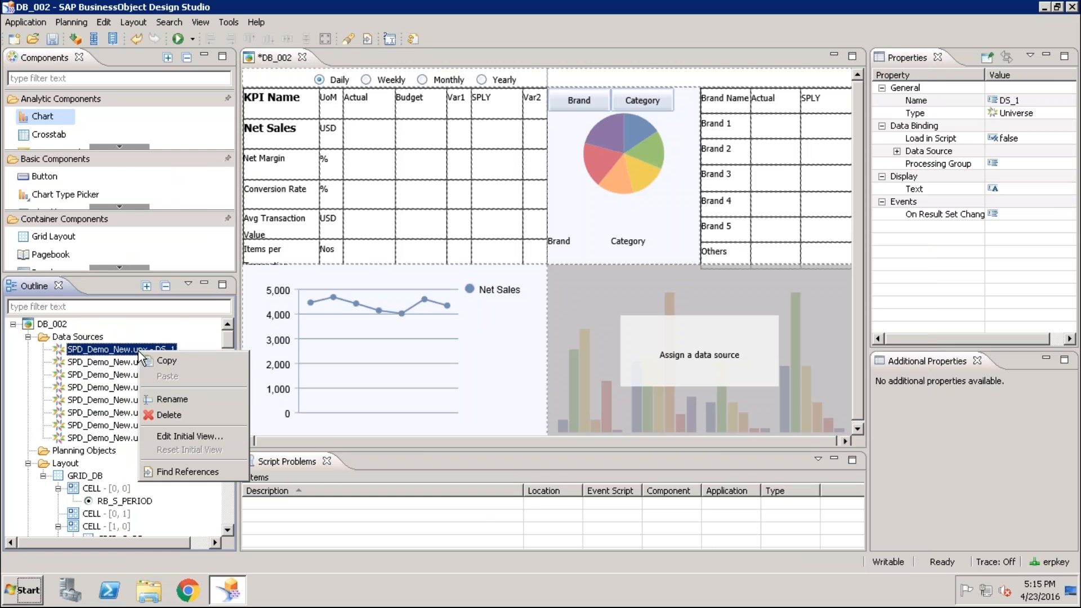
pyautogui.click(179, 404)
pyautogui.press('End')
pyautogui.press('BackSpace')
pyautogui.write('S')
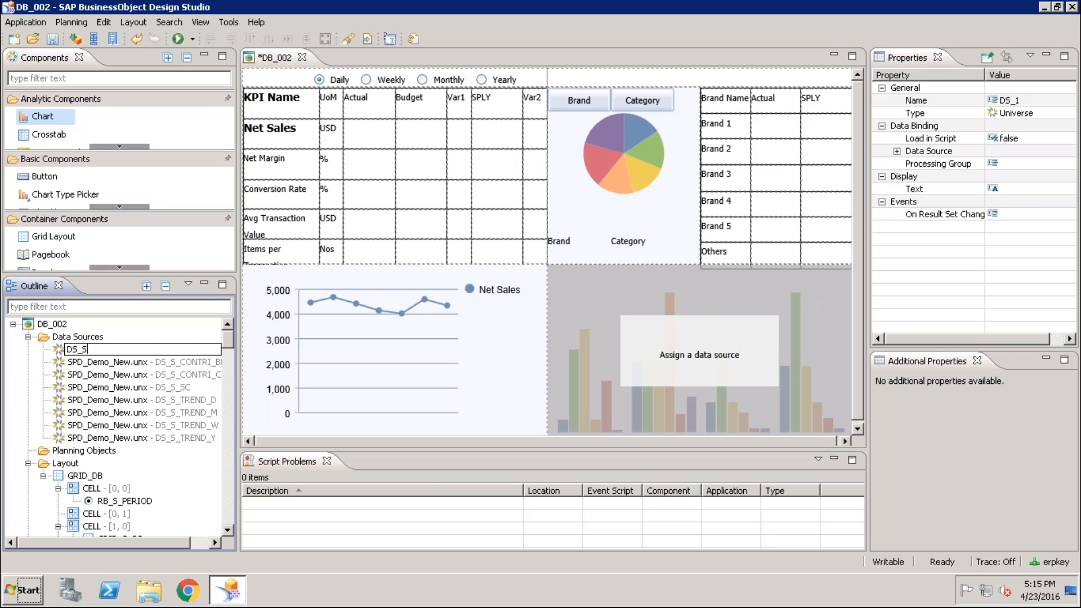
pyautogui.write('_TOP10')
pyautogui.press('Return')
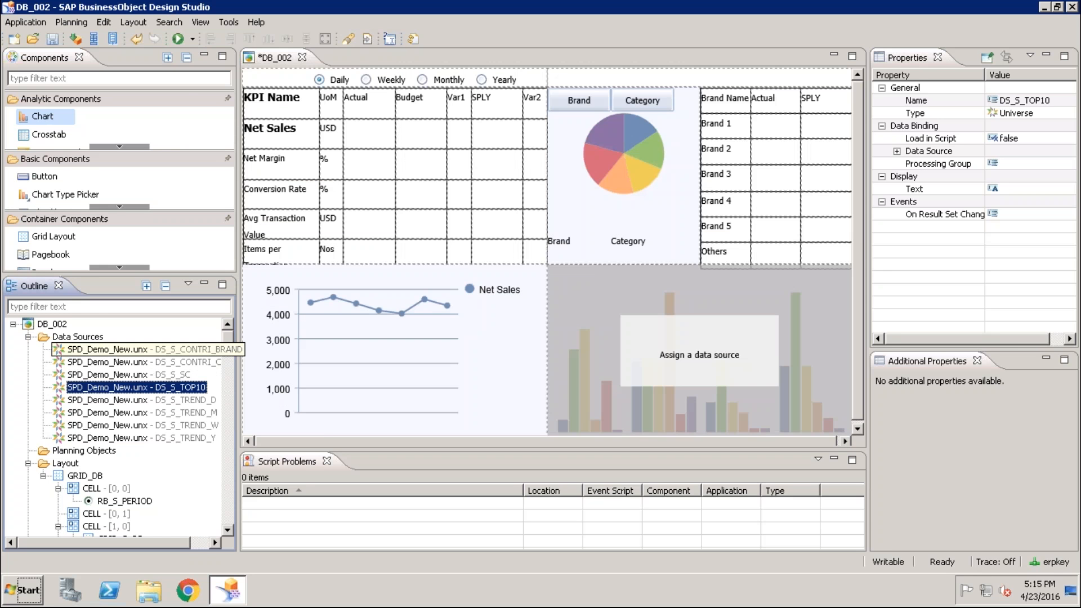
# Step: Edit the initial view of the DS_S_TOP10 data source and place the Article Name dimension in the rows
pyautogui.rightClick(154, 387)
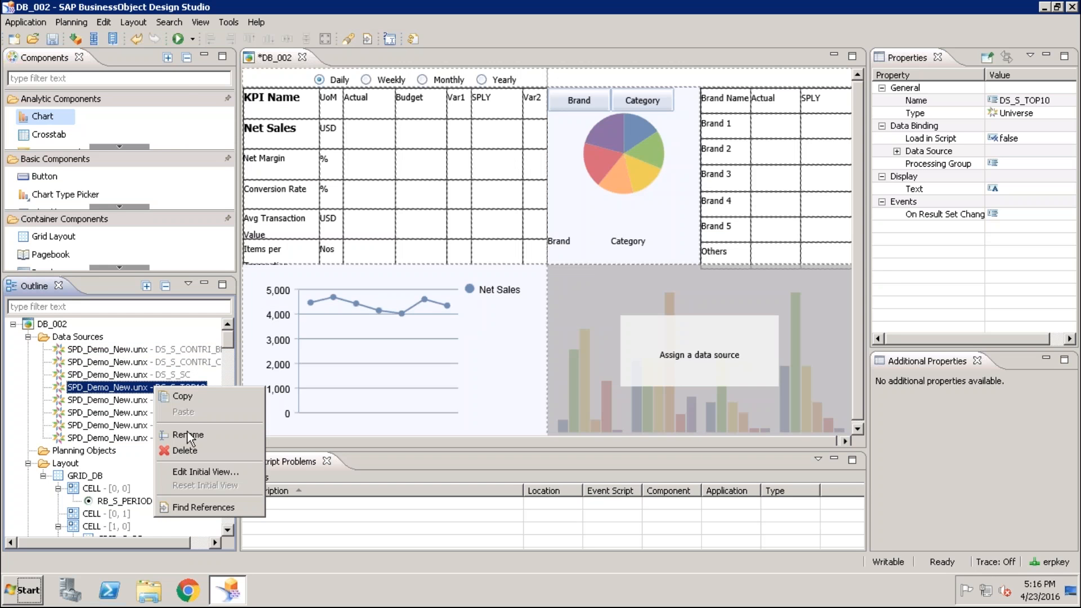
pyautogui.click(206, 472)
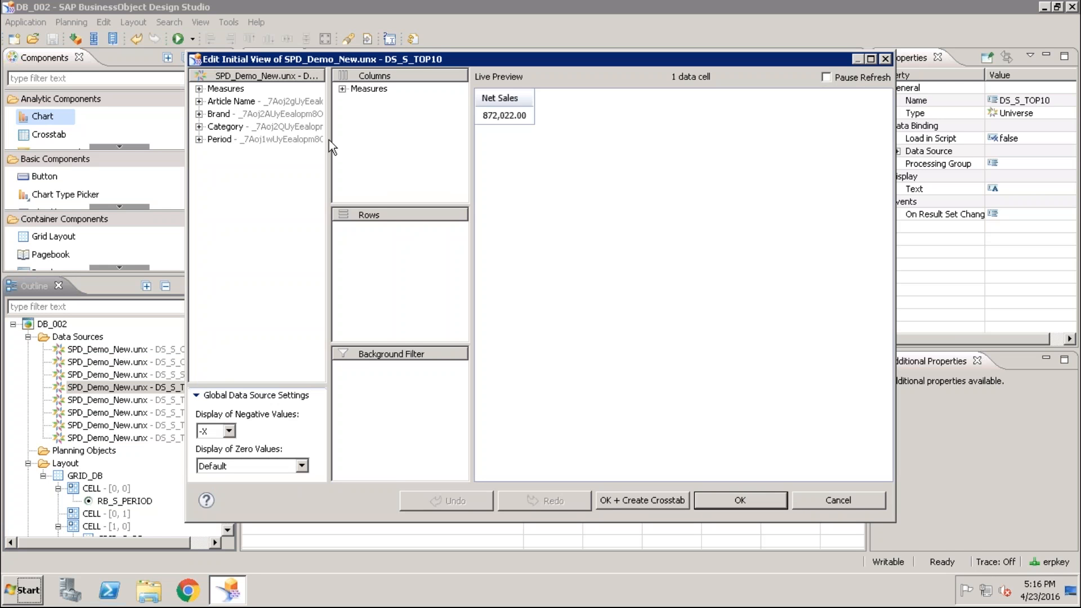
pyautogui.moveTo(228, 106); pyautogui.dragTo(408, 264)
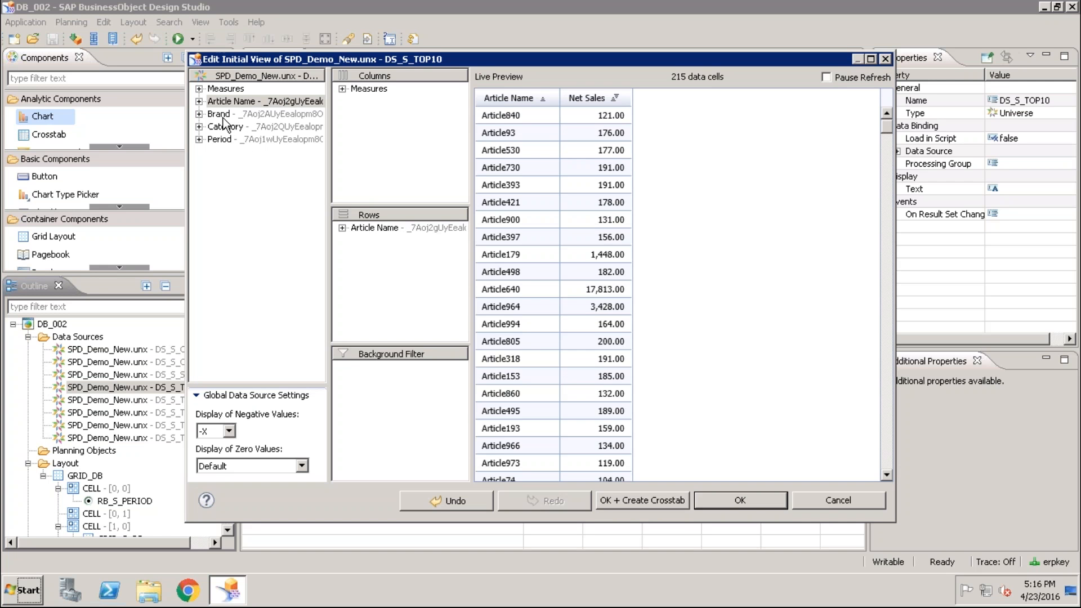
# Step: Add Brand to the background filter of the initial view and restrict it to Brand 1
pyautogui.moveTo(225, 114); pyautogui.dragTo(372, 366)
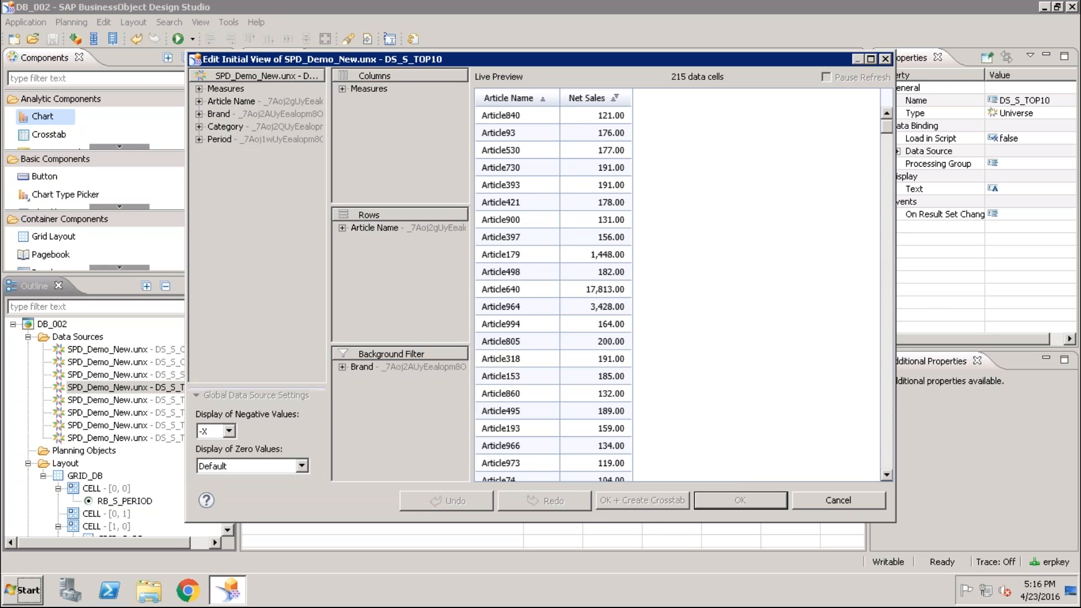
pyautogui.rightClick(364, 368)
pyautogui.click(384, 376)
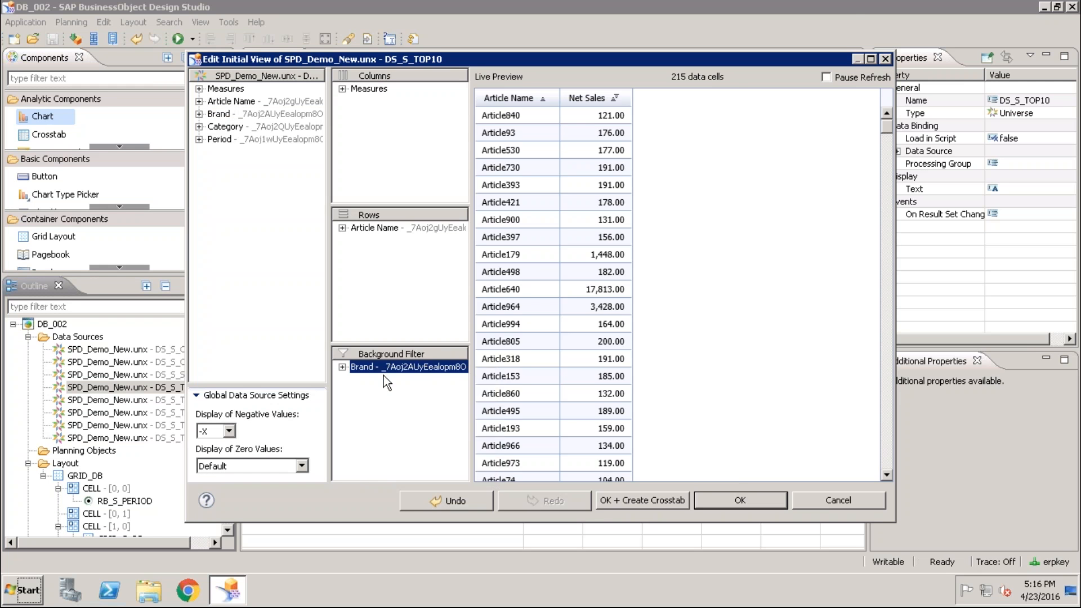
pyautogui.doubleClick(392, 187)
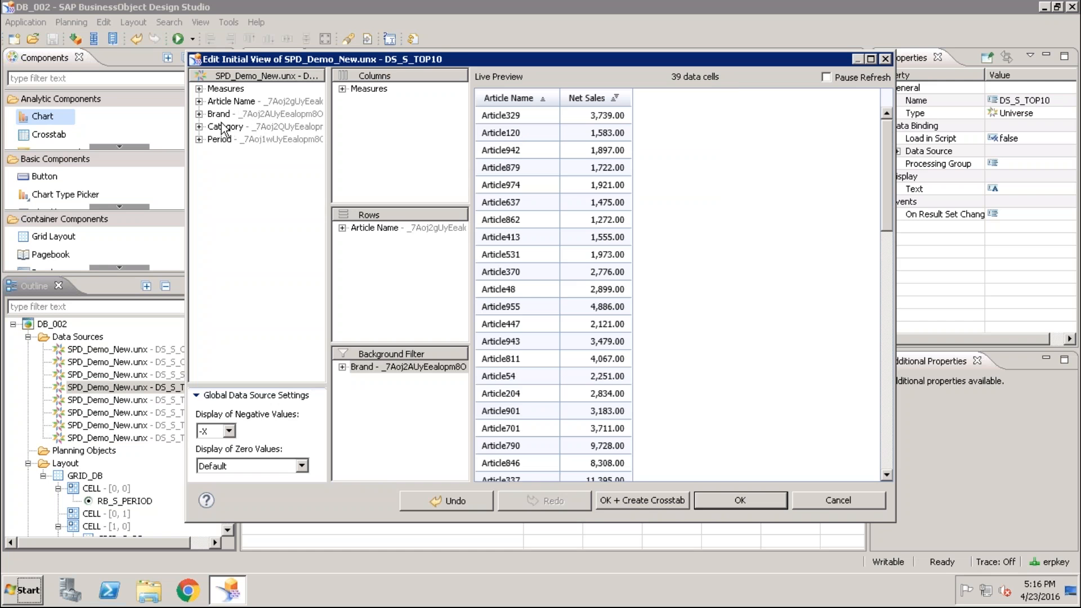
# Step: Add Period to the background filter below Brand and restrict it to the first listed member
pyautogui.moveTo(219, 139); pyautogui.dragTo(363, 388)
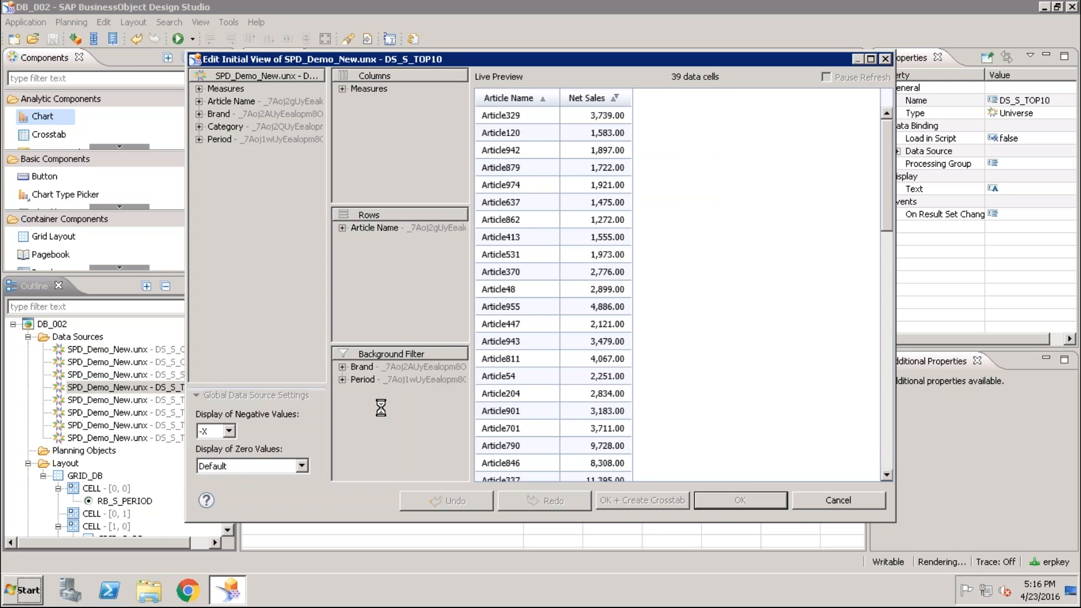
pyautogui.rightClick(361, 383)
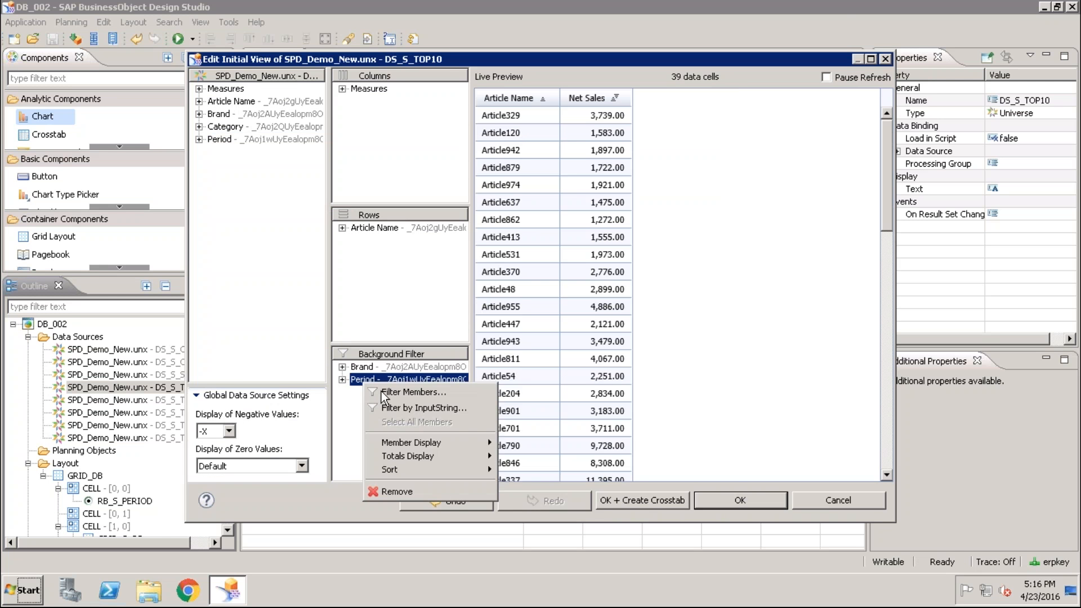
pyautogui.click(380, 392)
pyautogui.doubleClick(387, 181)
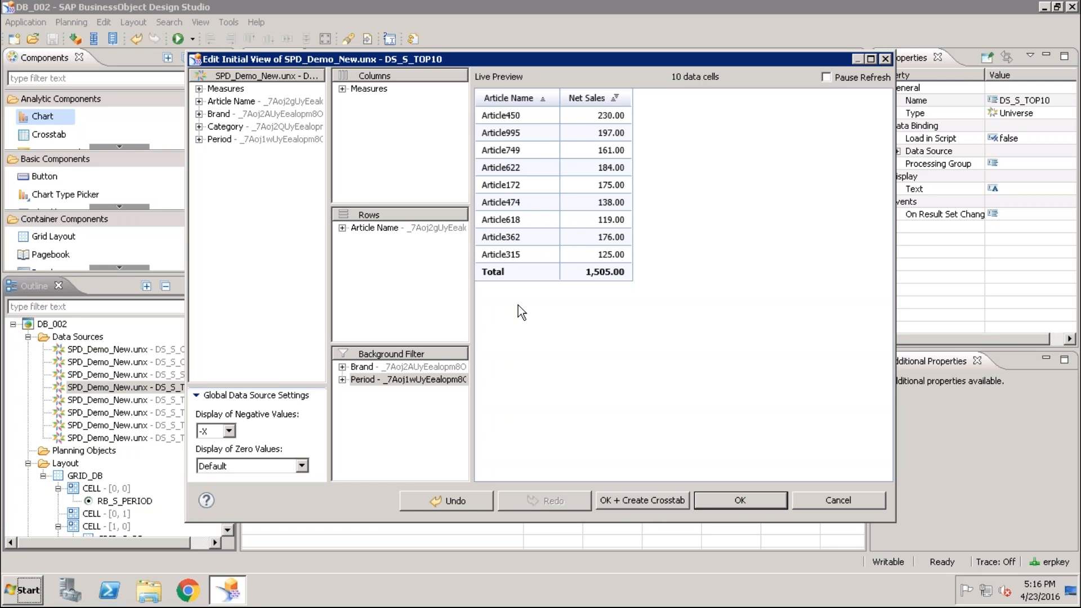
# Step: Remove both the Brand and Period dimensions from the background filter
pyautogui.click(390, 369)
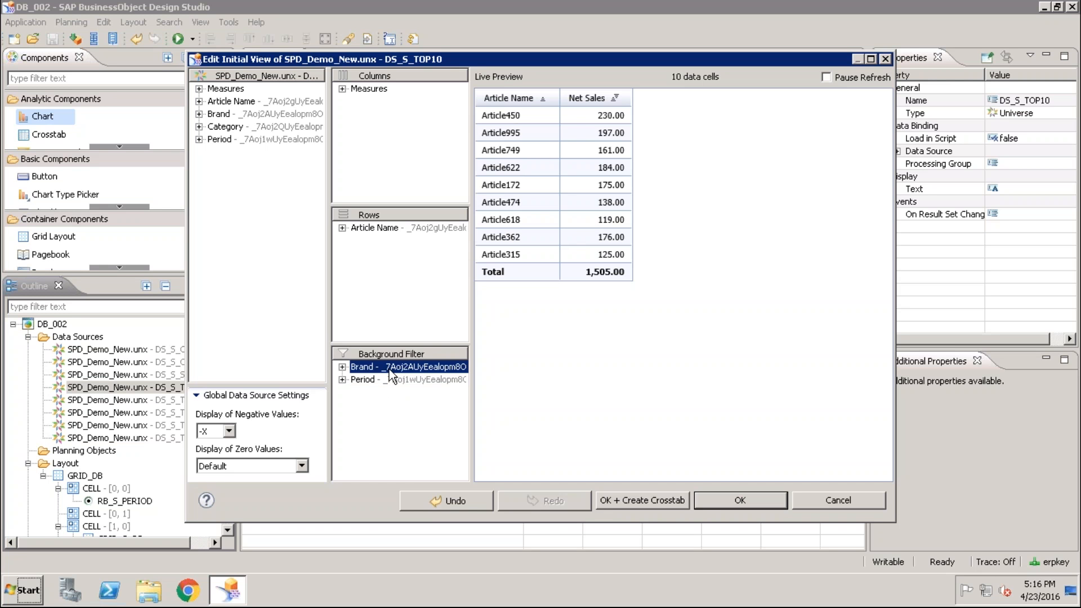
pyautogui.moveTo(390, 370); pyautogui.dragTo(318, 304)
pyautogui.moveTo(373, 369); pyautogui.dragTo(275, 308)
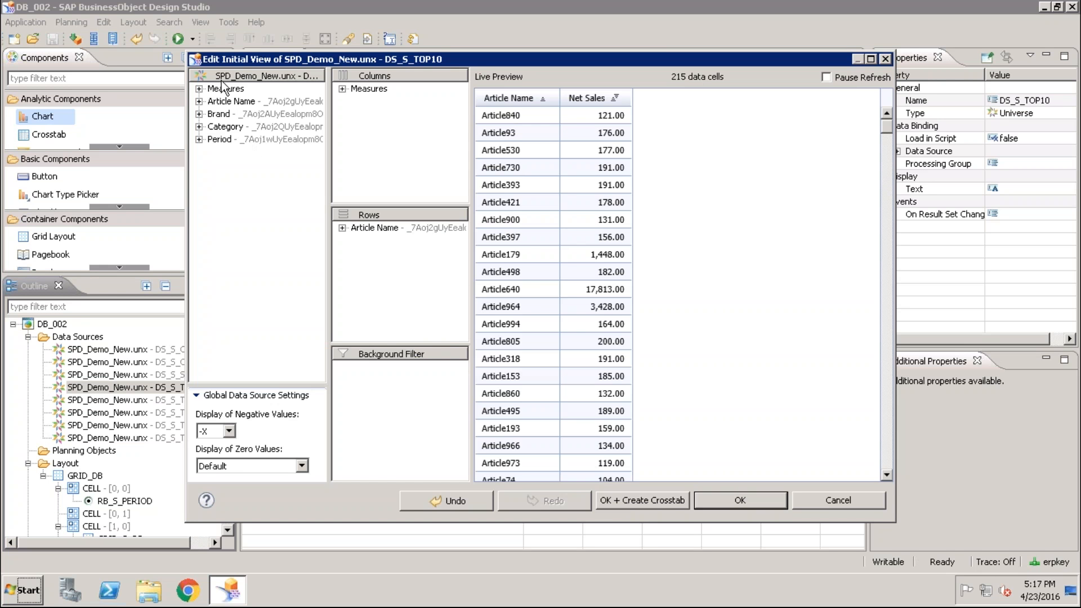
# Step: Place Period first in the empty background filter and limit it to its first listed member
pyautogui.click(221, 114)
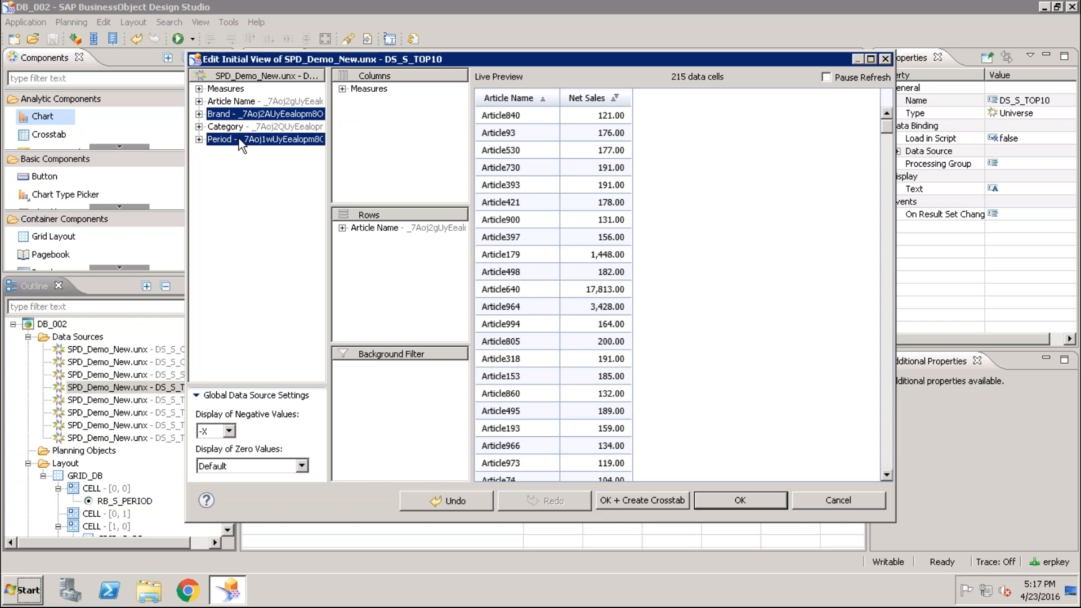
pyautogui.click(239, 139)
pyautogui.moveTo(239, 139); pyautogui.dragTo(360, 367)
pyautogui.rightClick(360, 366)
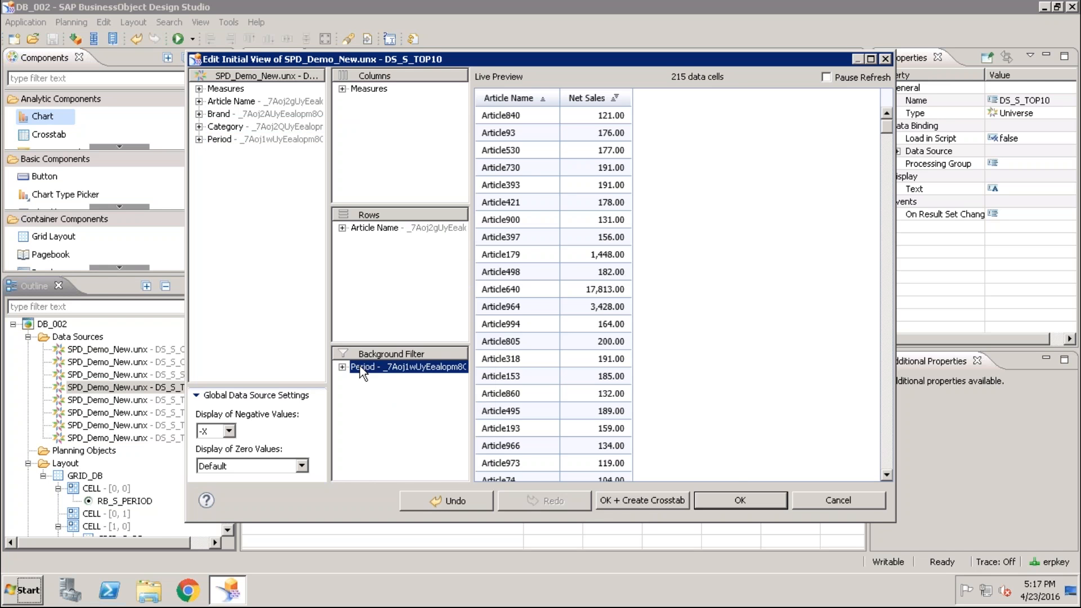
pyautogui.click(397, 374)
pyautogui.doubleClick(376, 188)
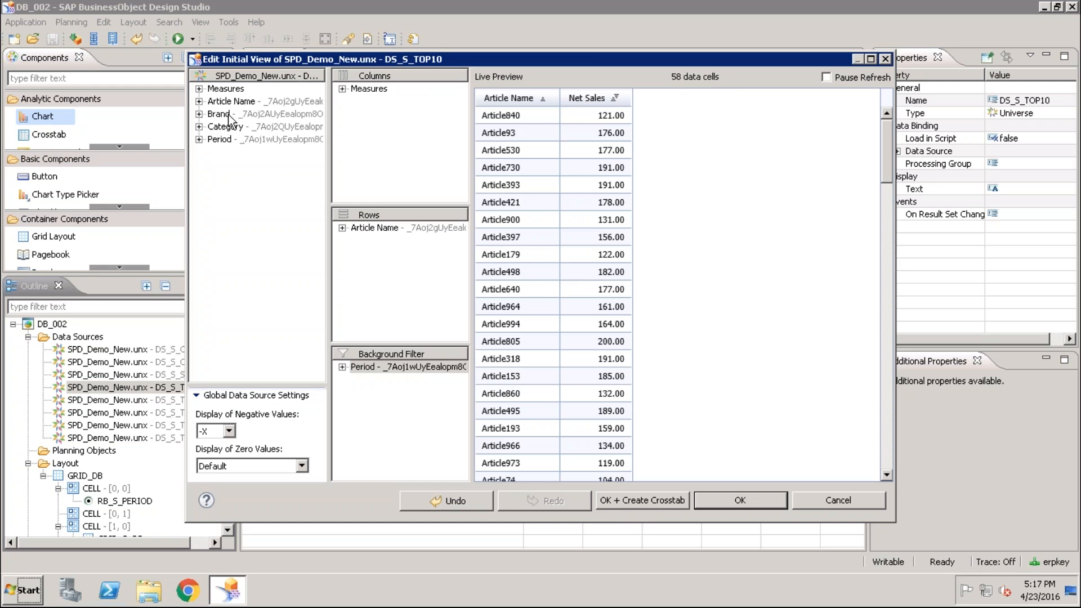
# Step: Add Brand to the background filter after Period, filter it to Brand 1, and accept the initial view
pyautogui.moveTo(228, 114); pyautogui.dragTo(370, 381)
pyautogui.rightClick(370, 381)
pyautogui.click(398, 390)
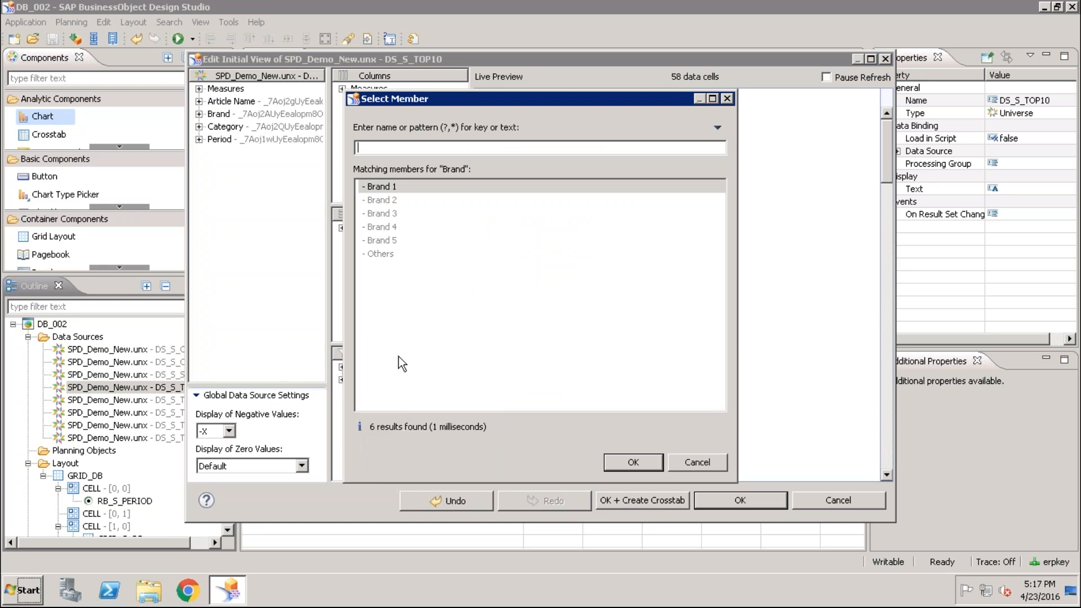
pyautogui.doubleClick(393, 187)
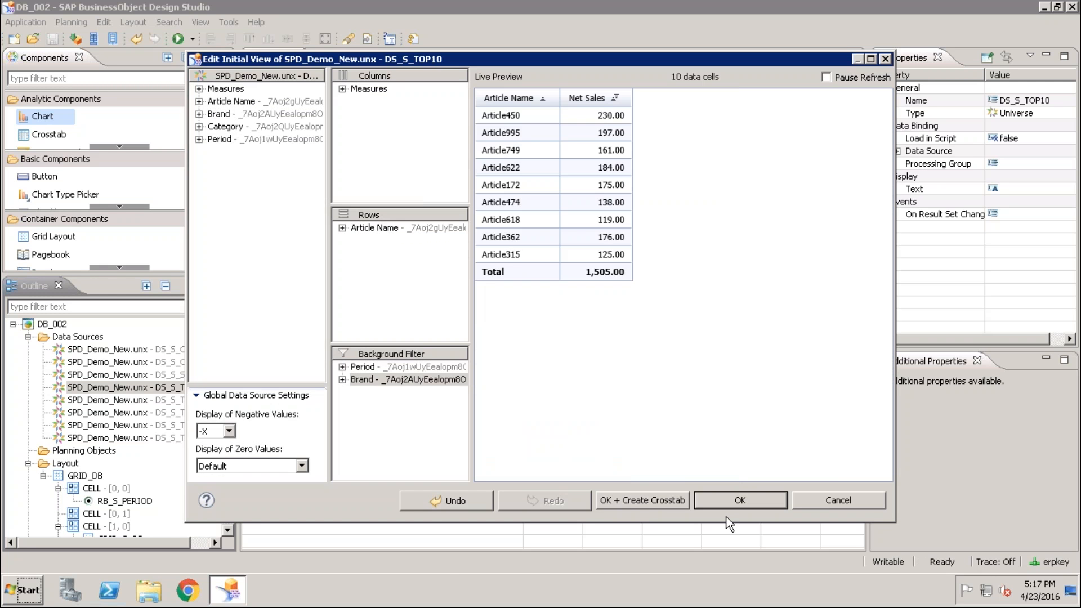
pyautogui.click(748, 502)
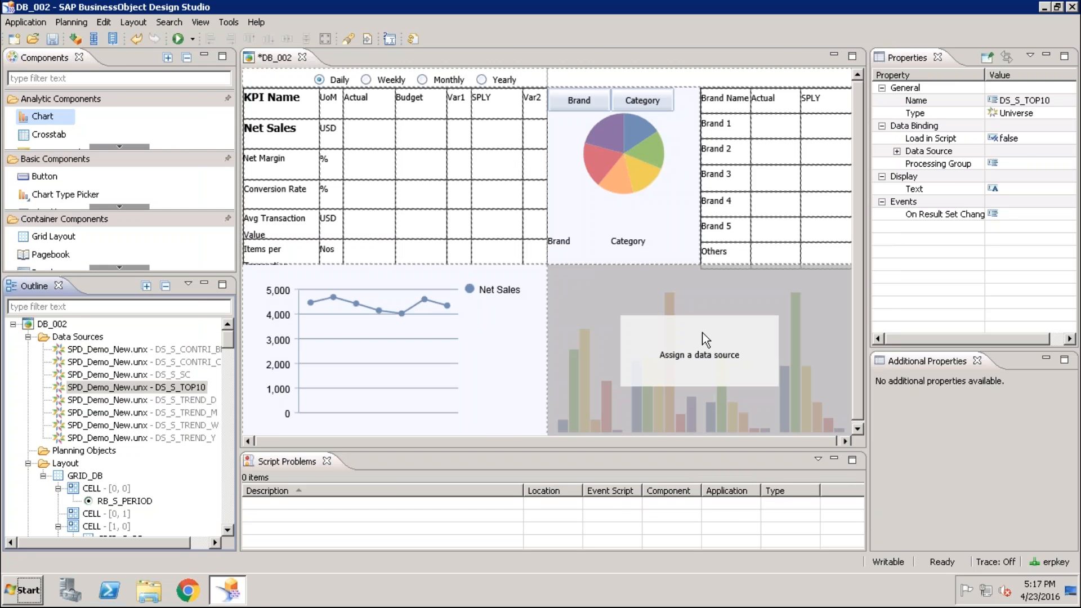
# Step: Assign the DS_S_TOP10 data source to the CH_S_TOP10 chart
pyautogui.click(702, 332)
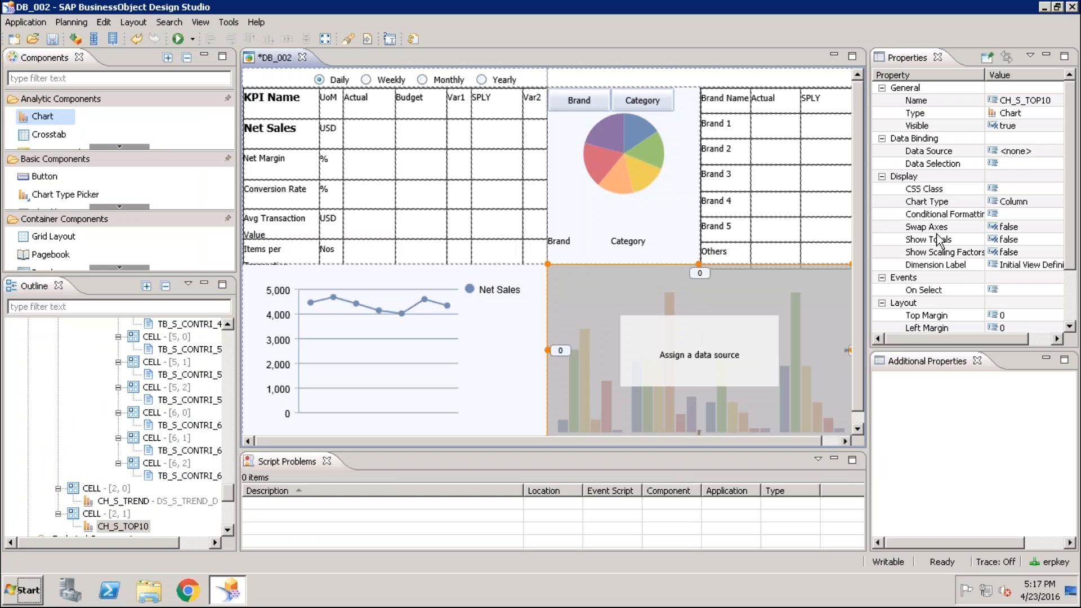
pyautogui.click(1048, 151)
pyautogui.click(1057, 151)
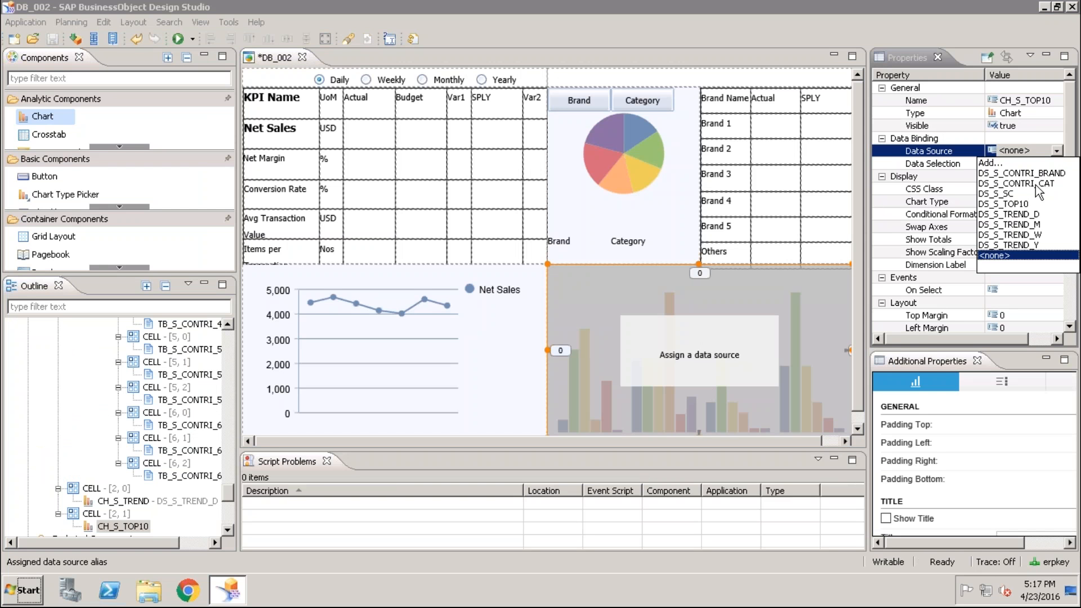
pyautogui.click(1025, 204)
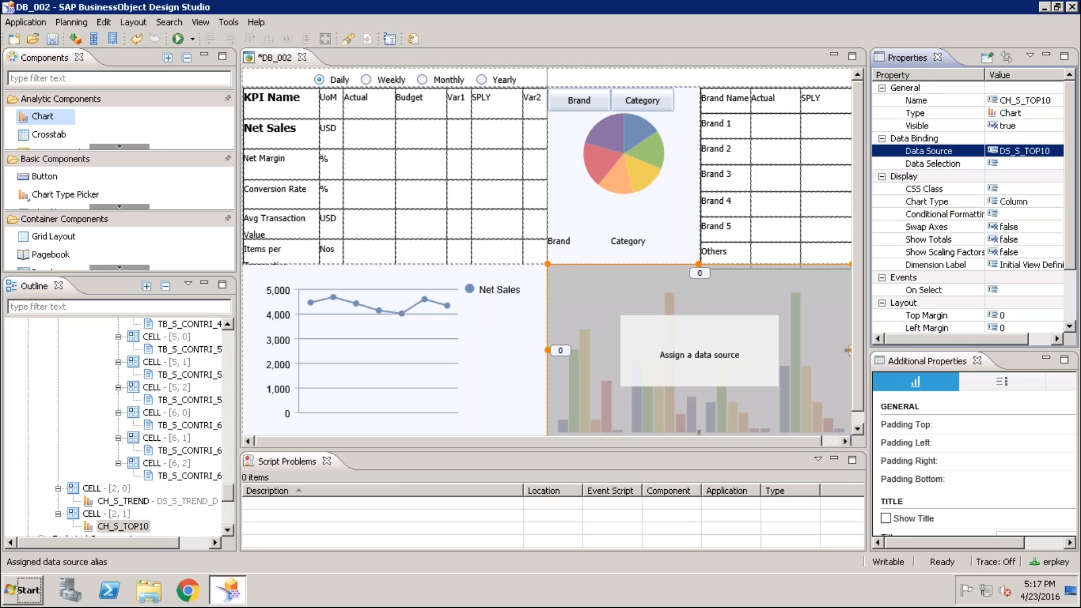
# Step: Set the CH_S_TOP10 chart's type to Bar and its Swap Axes property to true
pyautogui.click(1053, 202)
pyautogui.click(1057, 201)
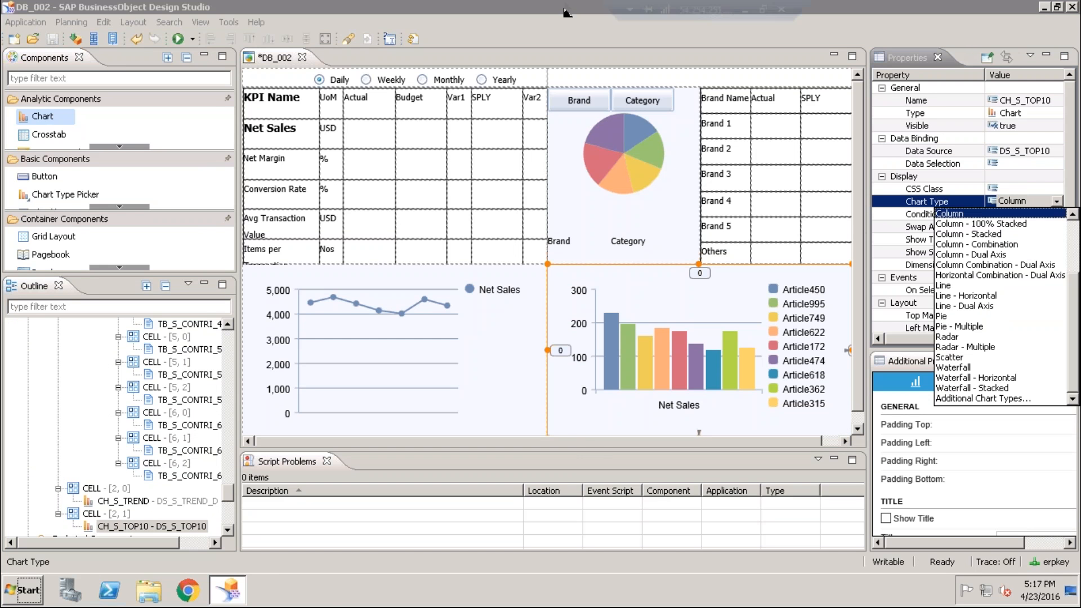
pyautogui.moveTo(531, 11)
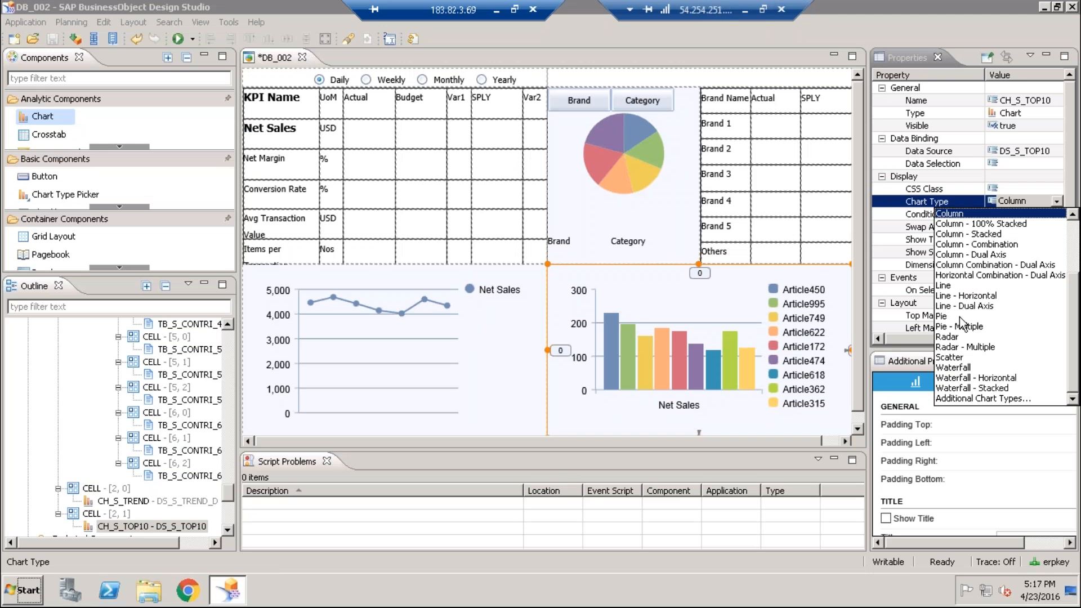
pyautogui.click(1074, 232)
pyautogui.click(949, 234)
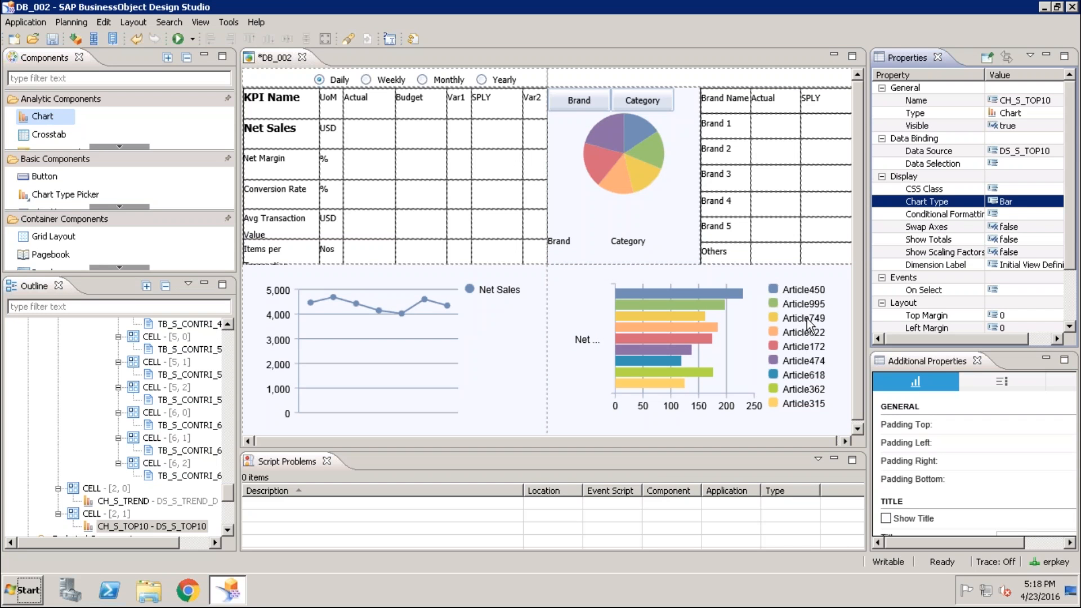
pyautogui.click(1054, 226)
pyautogui.click(1020, 250)
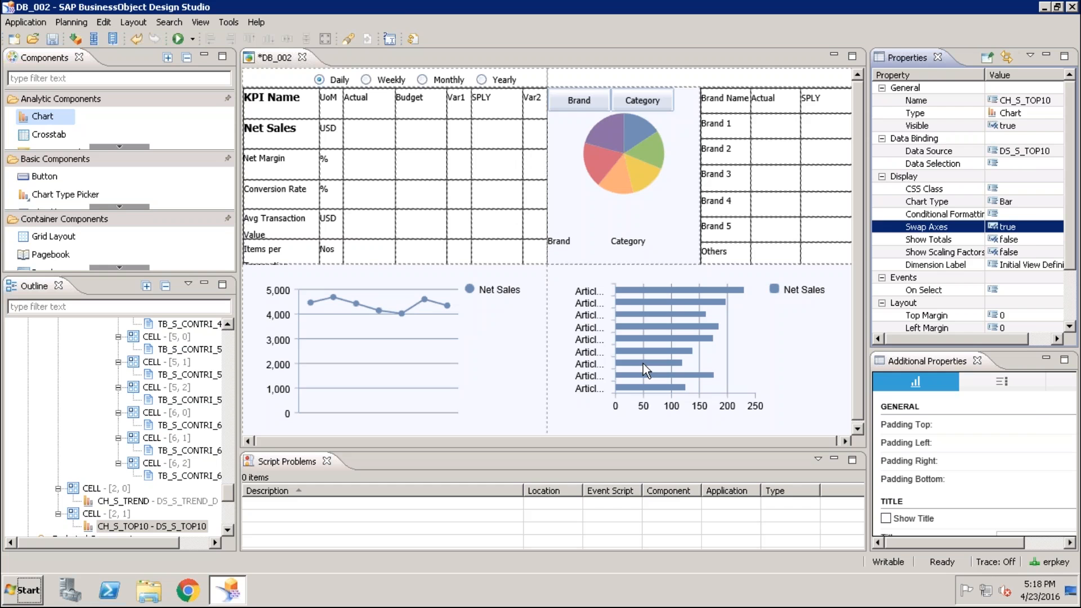
# Step: Run the DB_002 application in the maximized browser window and examine the net sales values of the articles in the bar chart
pyautogui.click(179, 38)
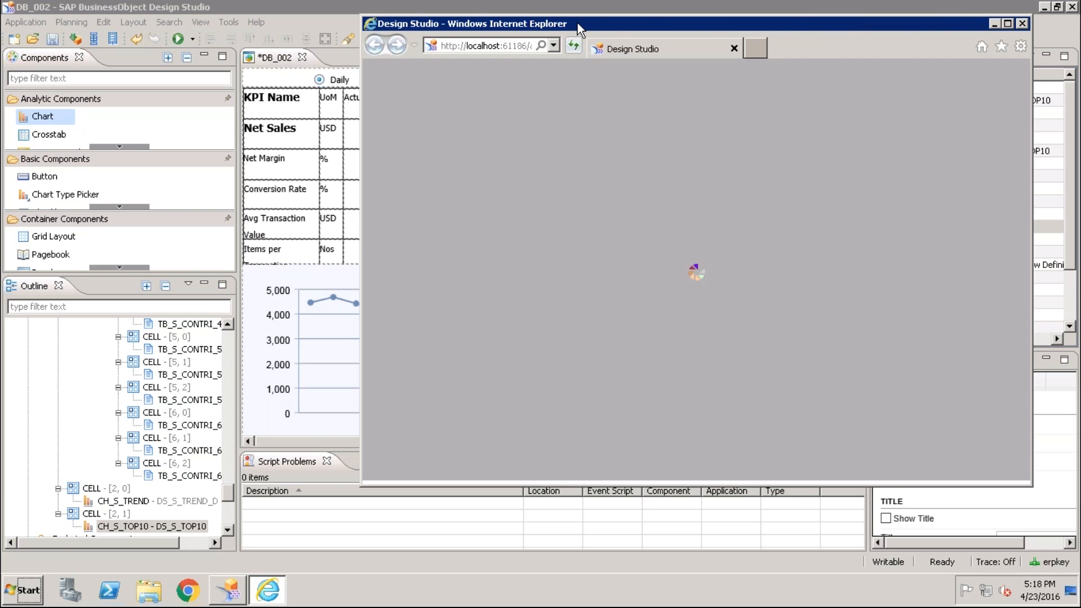
pyautogui.doubleClick(580, 25)
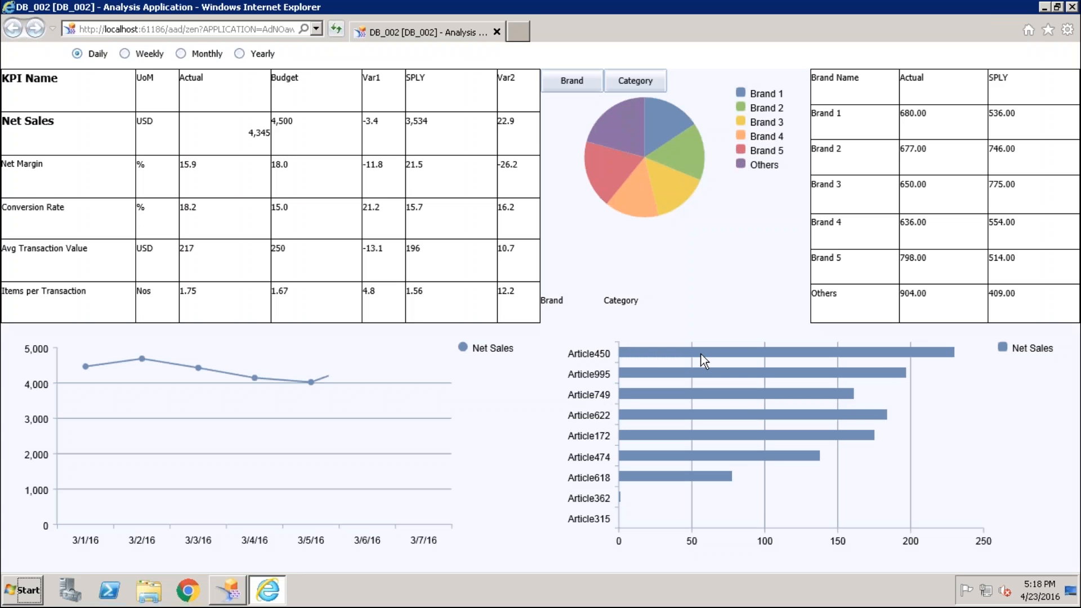
pyautogui.moveTo(641, 356)
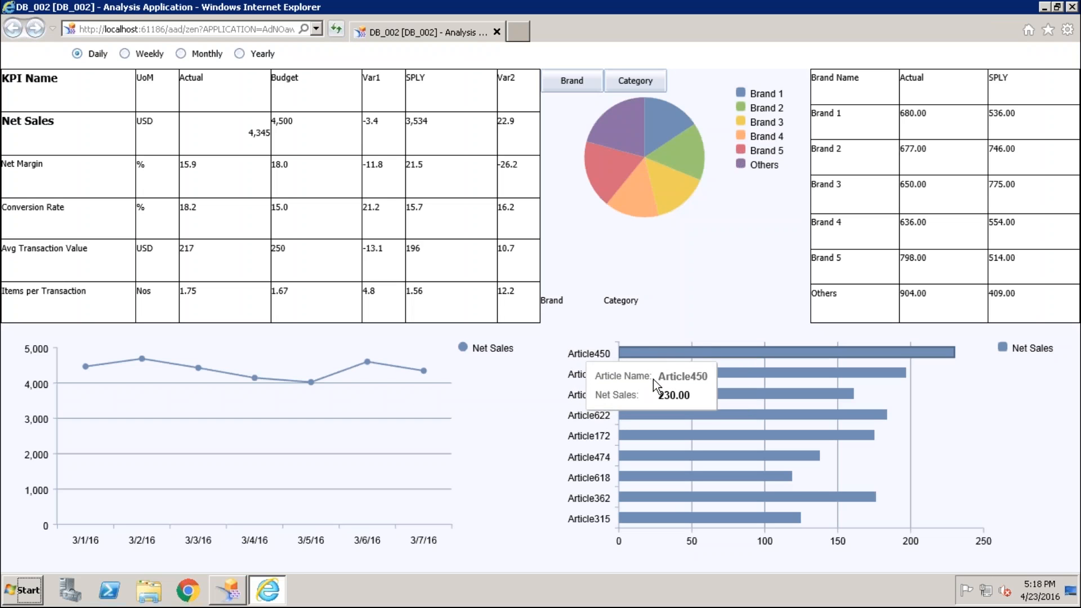
pyautogui.moveTo(660, 125)
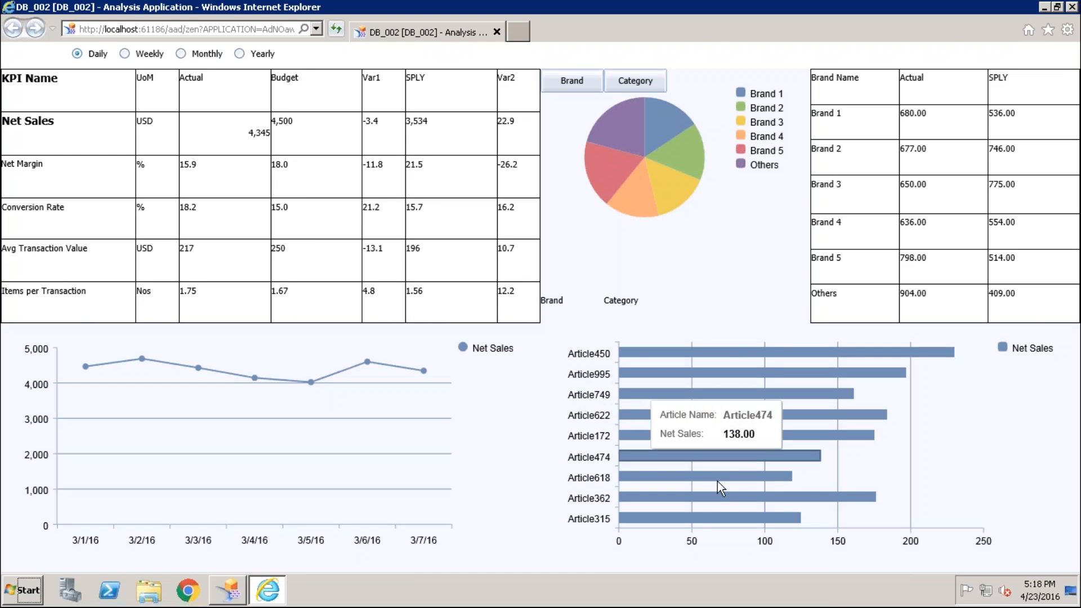
pyautogui.moveTo(748, 470)
pyautogui.moveTo(833, 353)
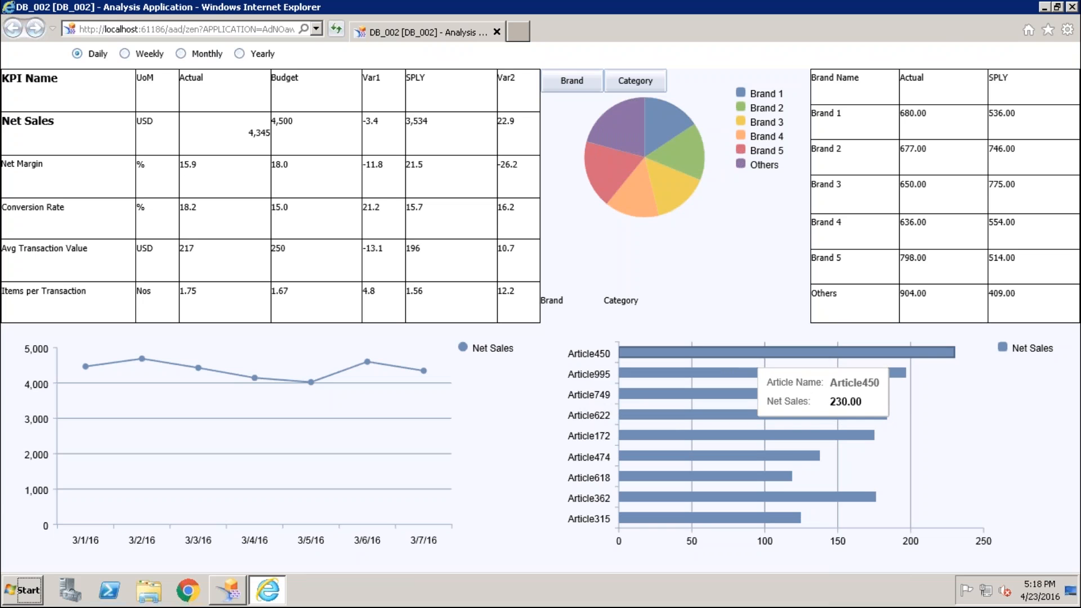
pyautogui.moveTo(758, 517)
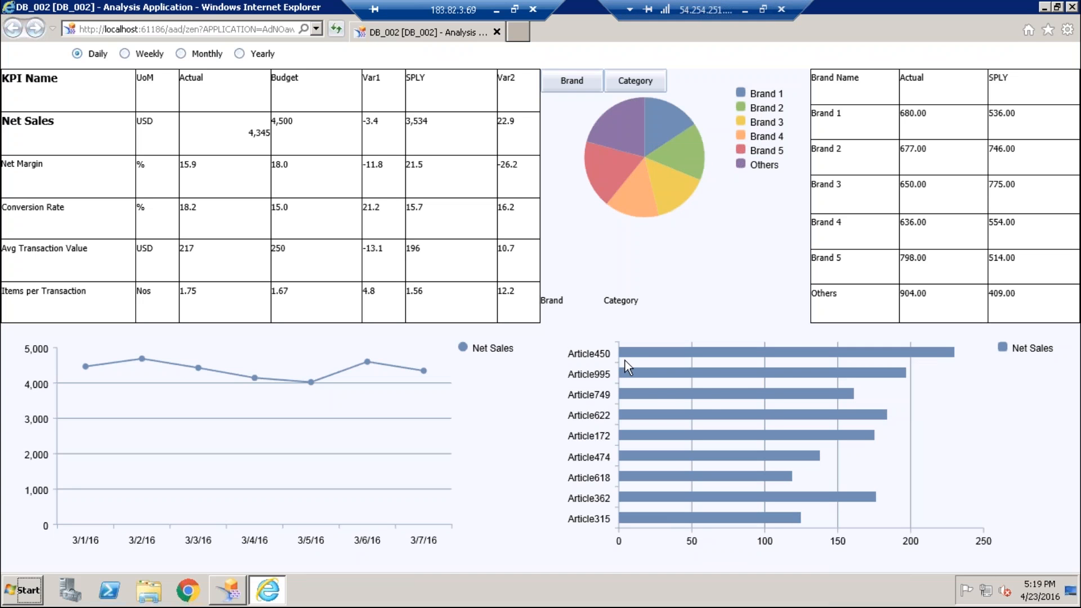
pyautogui.moveTo(647, 354)
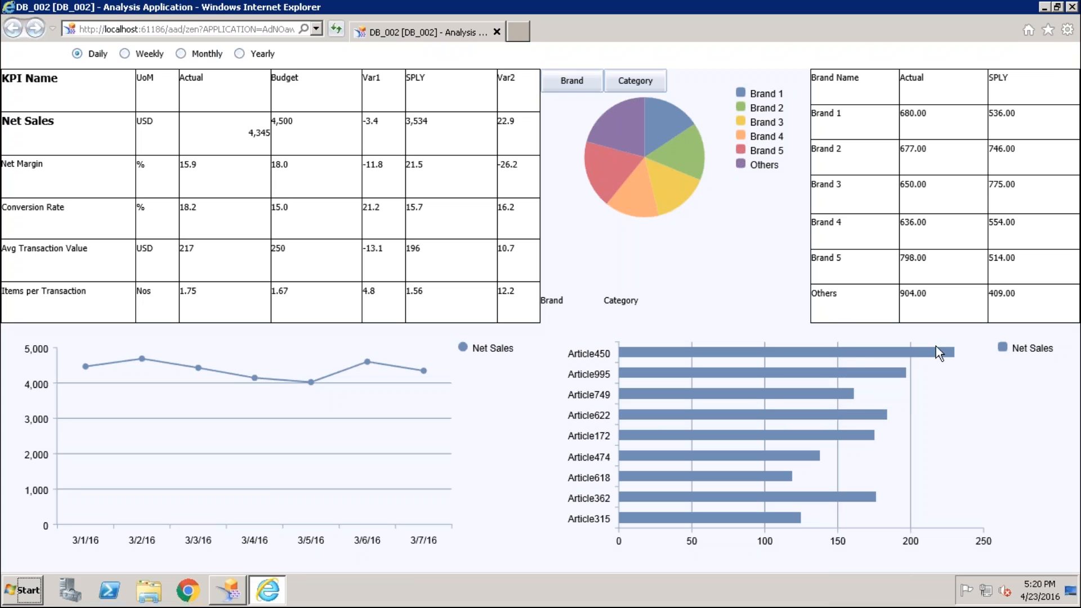
pyautogui.moveTo(930, 355)
pyautogui.moveTo(857, 495)
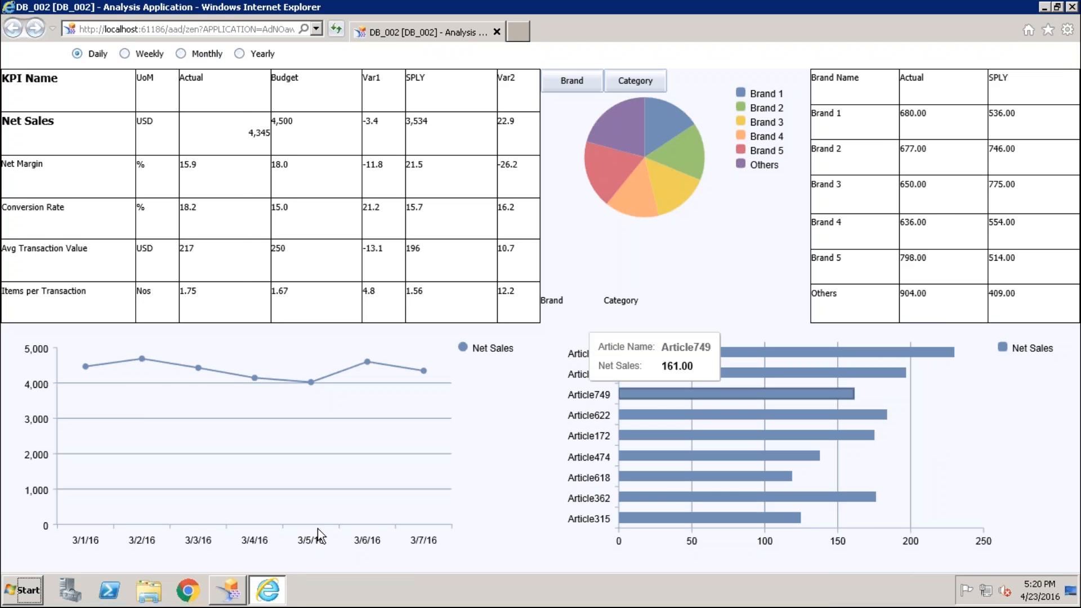
# Step: In Design Studio, sort the Net Sales measure descending in the DS_S_TOP10 data source's initial view, and save the application
pyautogui.hotkey('alt', 'Tab')
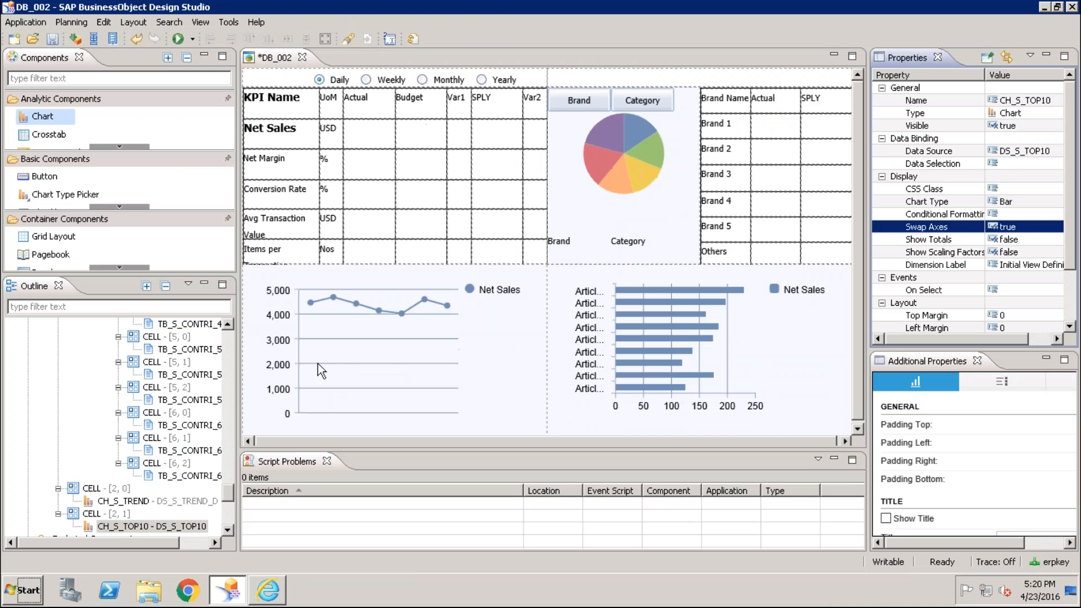
pyautogui.click(231, 344)
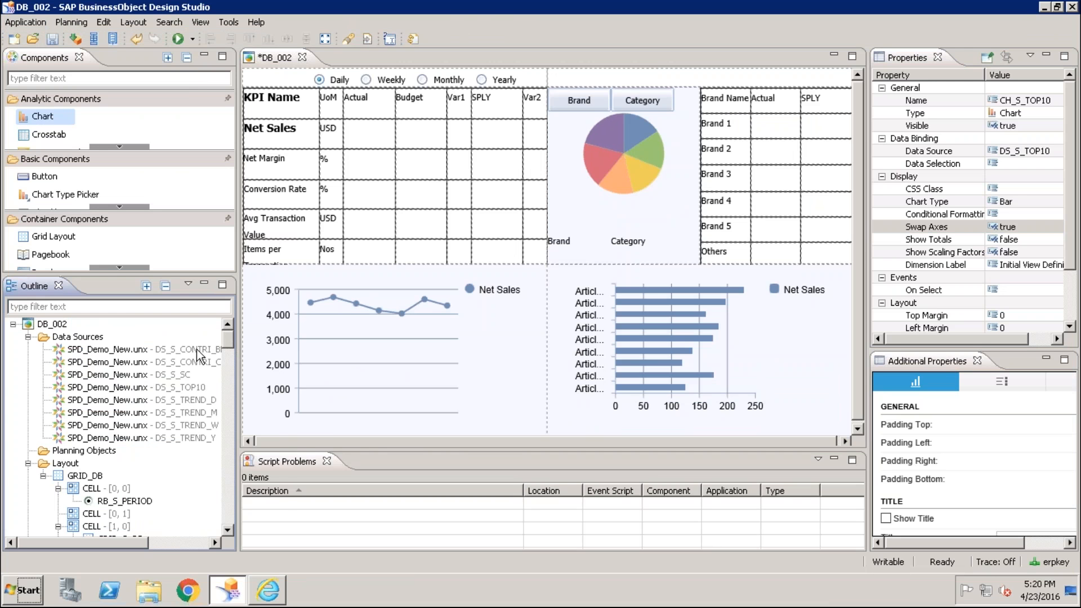
pyautogui.click(169, 388)
pyautogui.rightClick(169, 389)
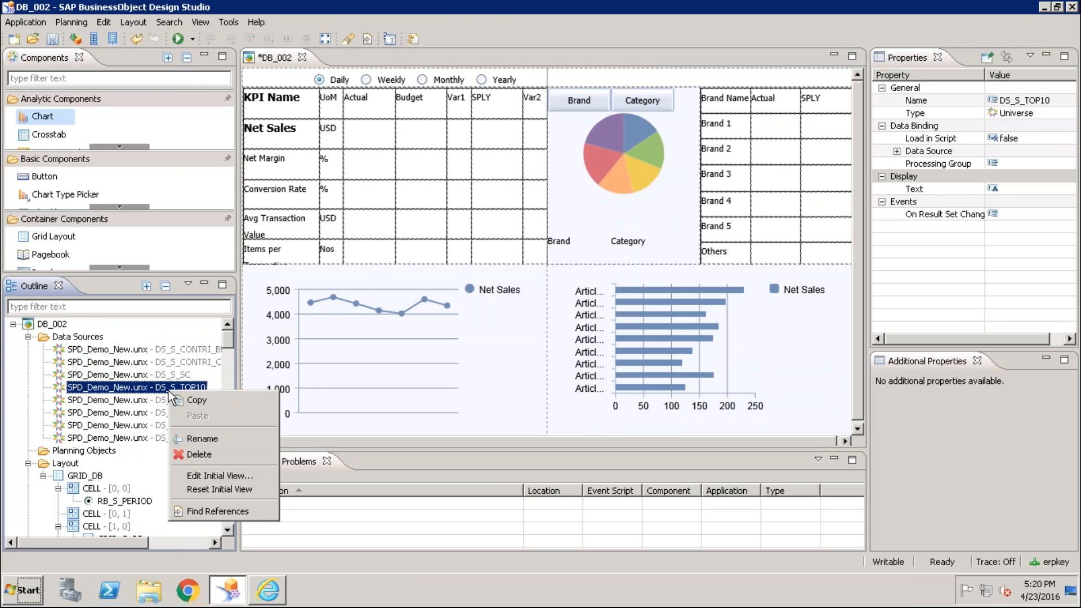
pyautogui.click(221, 476)
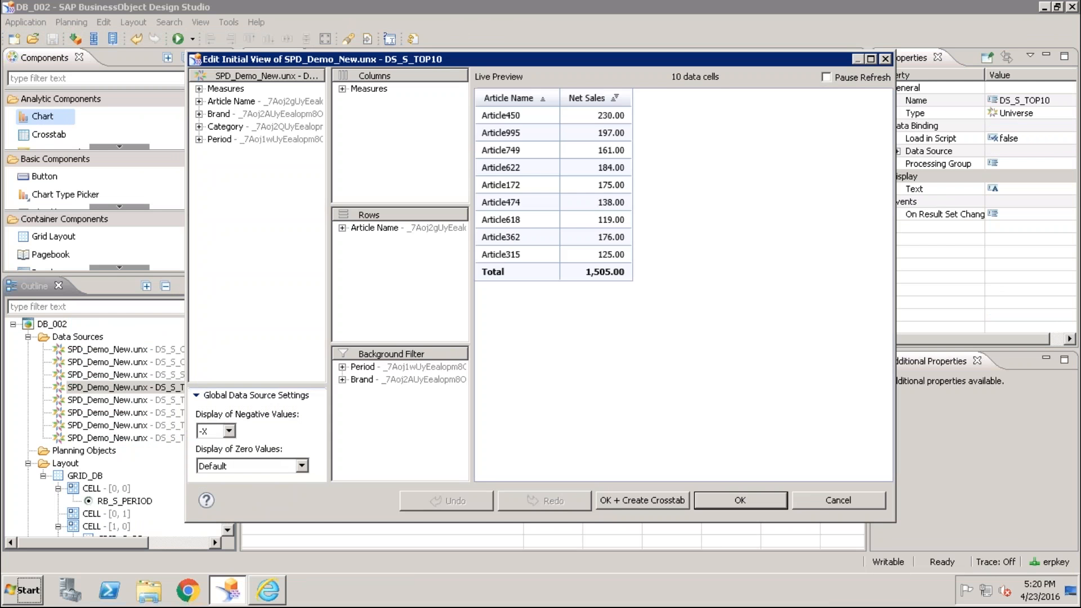
pyautogui.click(343, 89)
pyautogui.rightClick(382, 105)
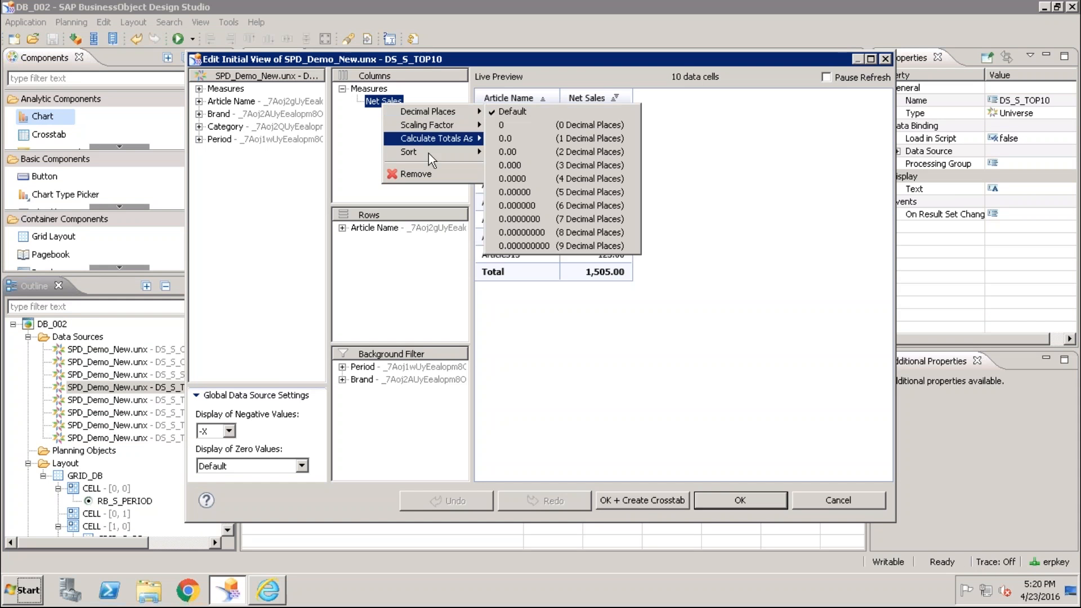
pyautogui.moveTo(428, 154)
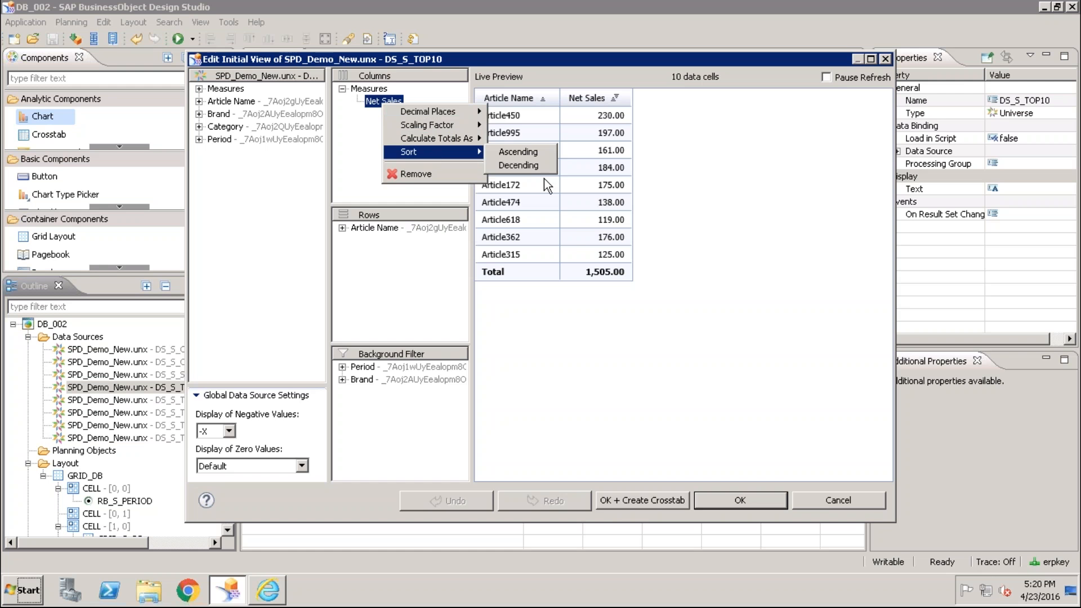
pyautogui.click(523, 167)
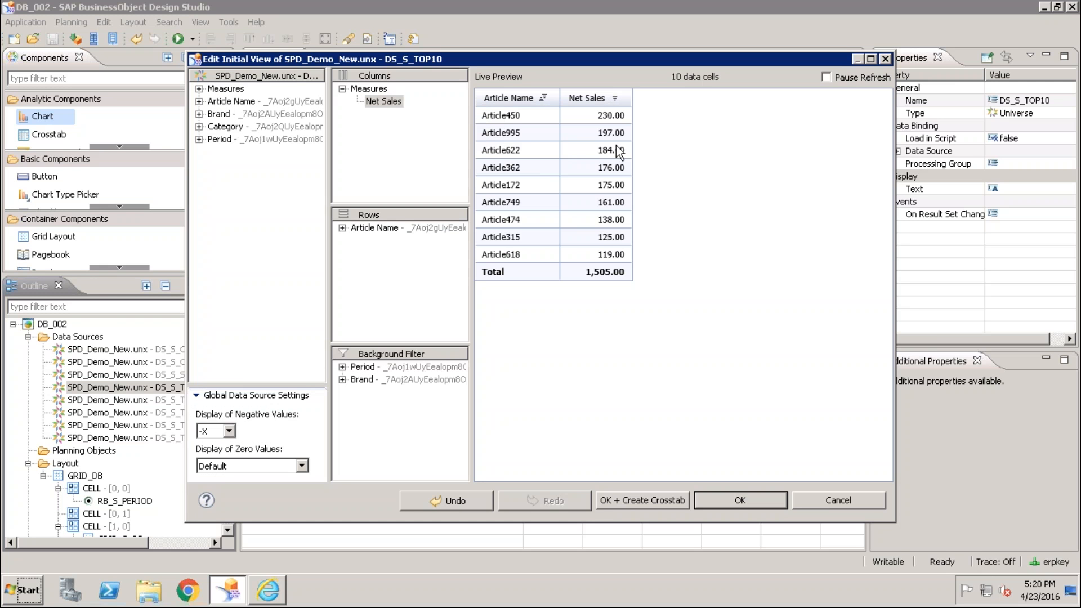
pyautogui.click(736, 501)
pyautogui.click(753, 505)
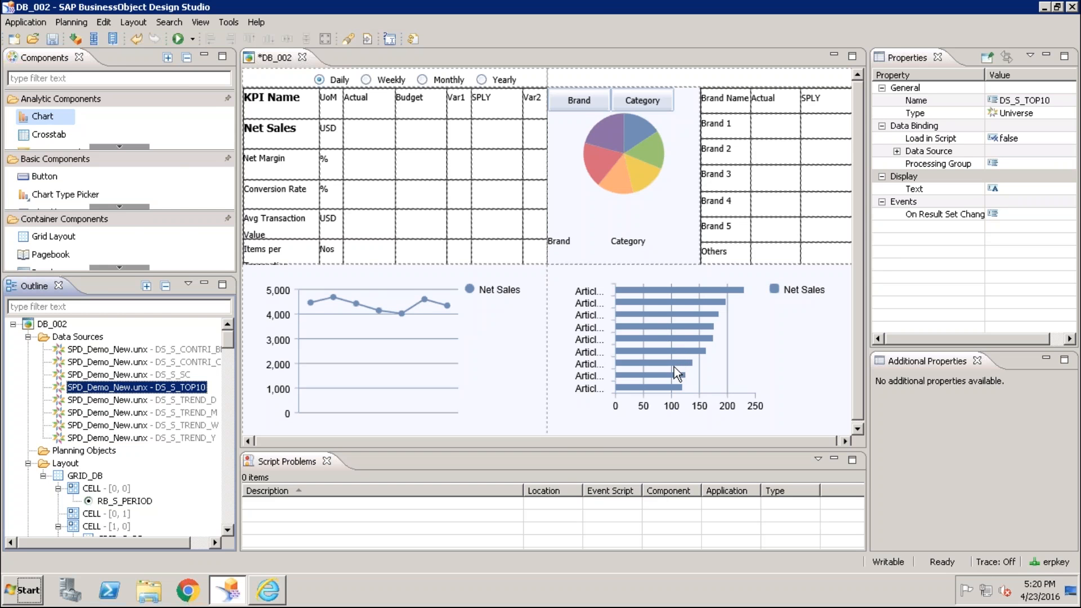
pyautogui.hotkey('ctrl', 's')
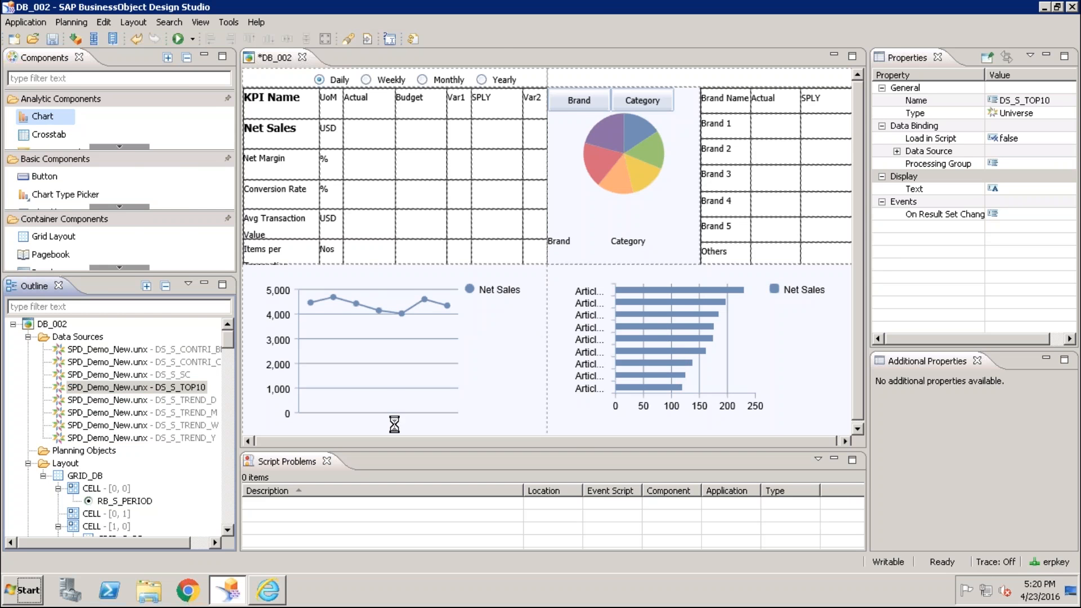
# Step: Examine the brand pie chart and the article bar chart in the dashboard running in Internet Explorer, and return to Design Studio
pyautogui.click(271, 595)
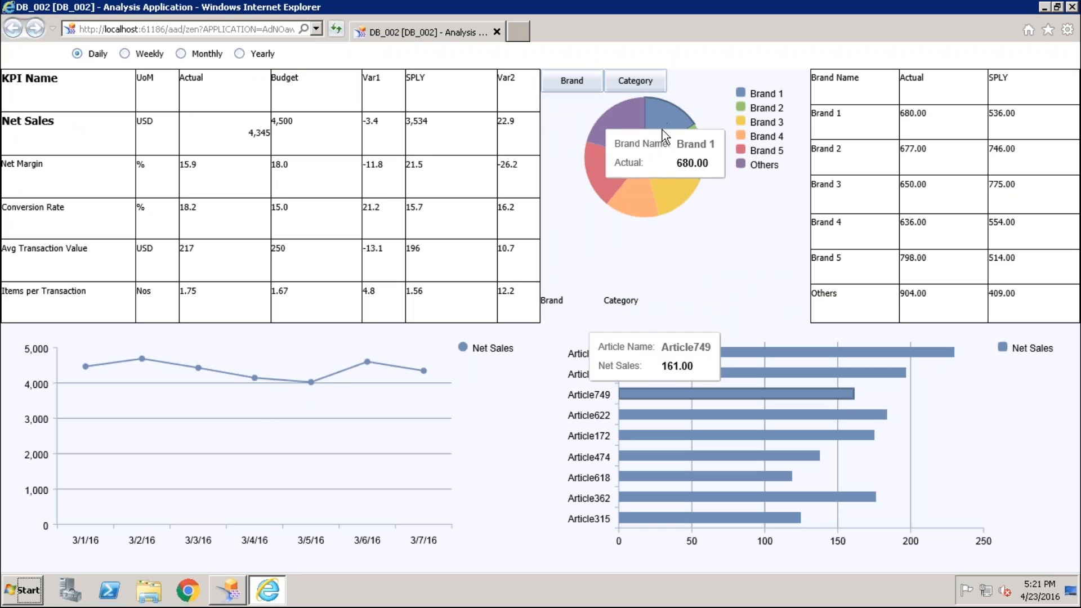
pyautogui.moveTo(630, 127)
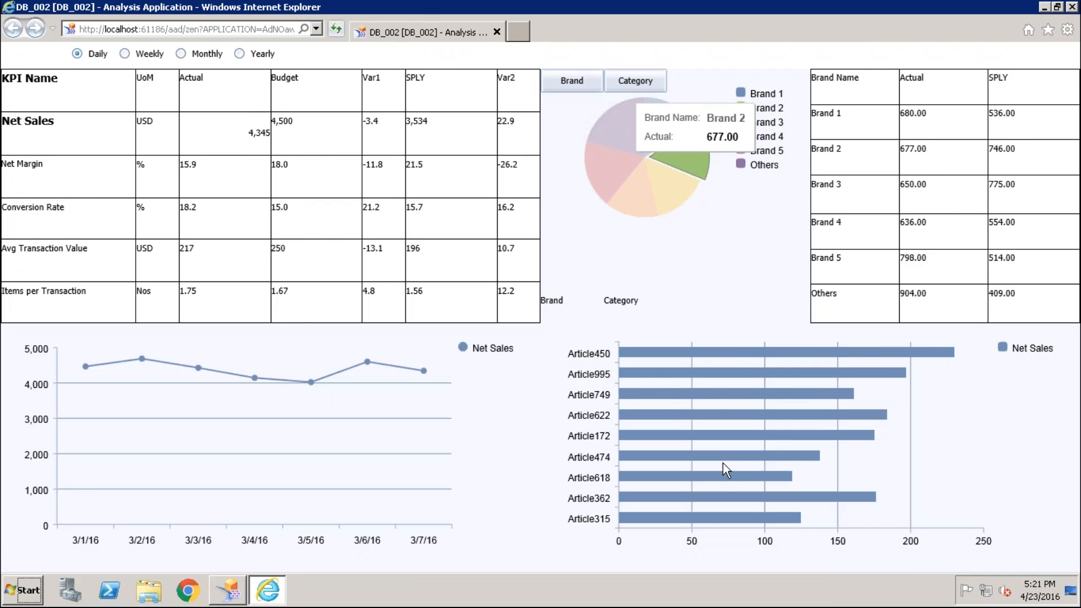
pyautogui.hotkey('alt', 'Tab')
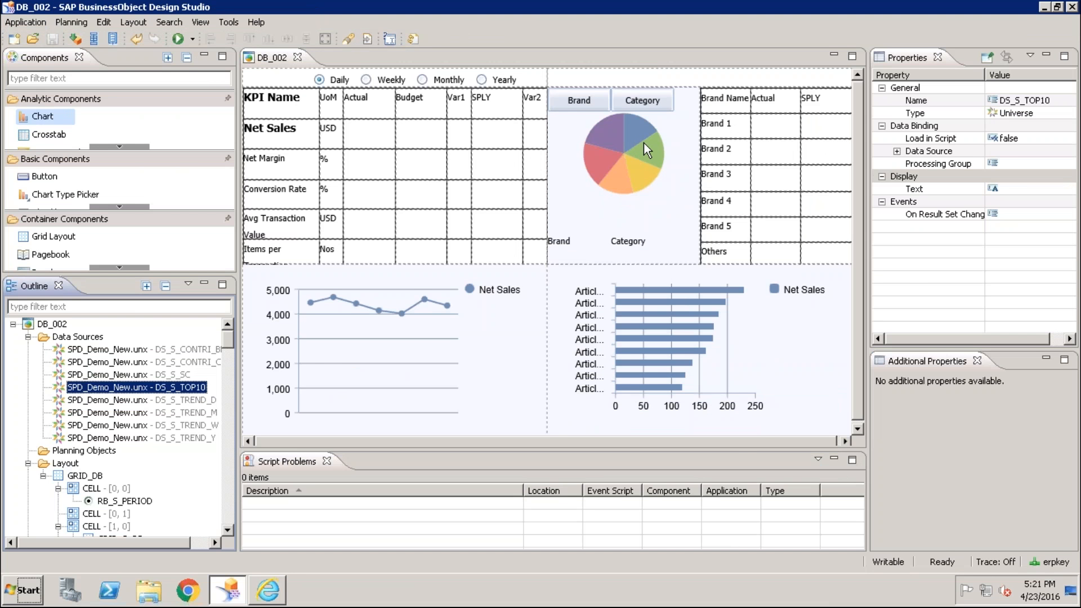
pyautogui.hotkey('alt', 'Tab')
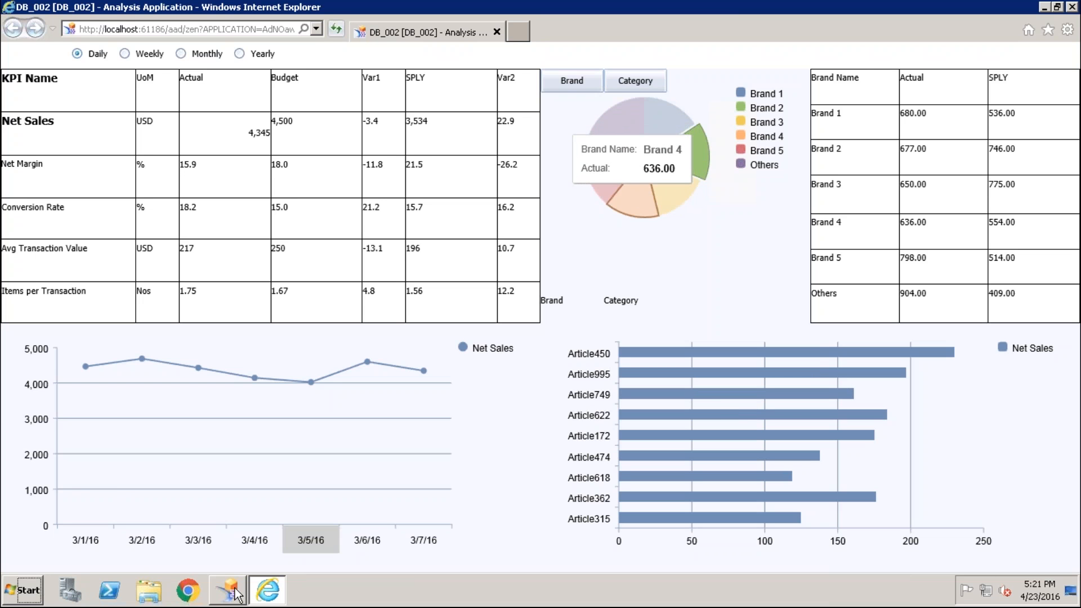
pyautogui.moveTo(237, 594)
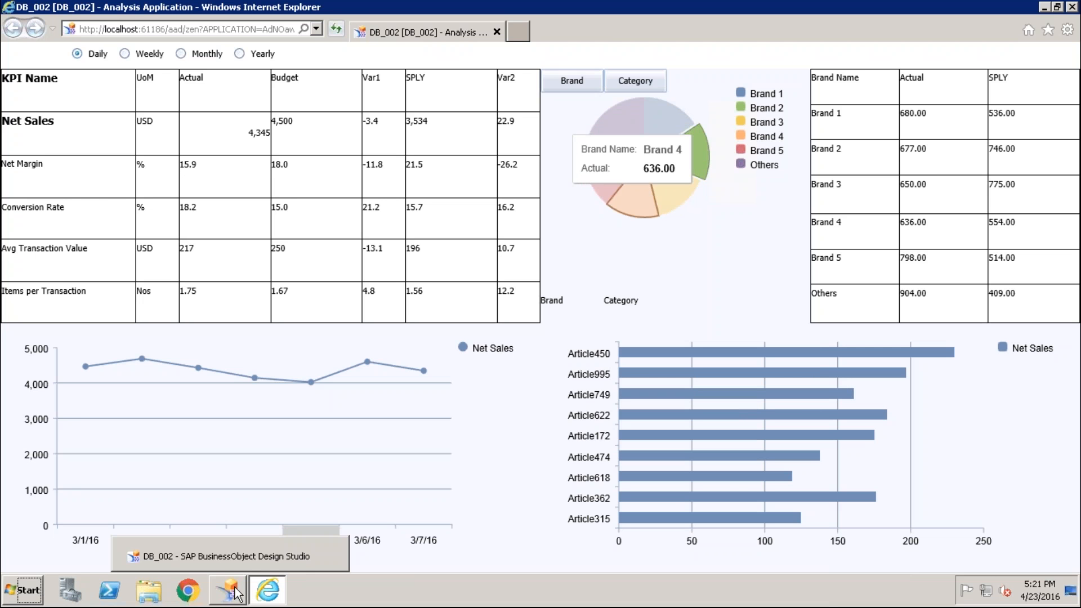
pyautogui.click(216, 584)
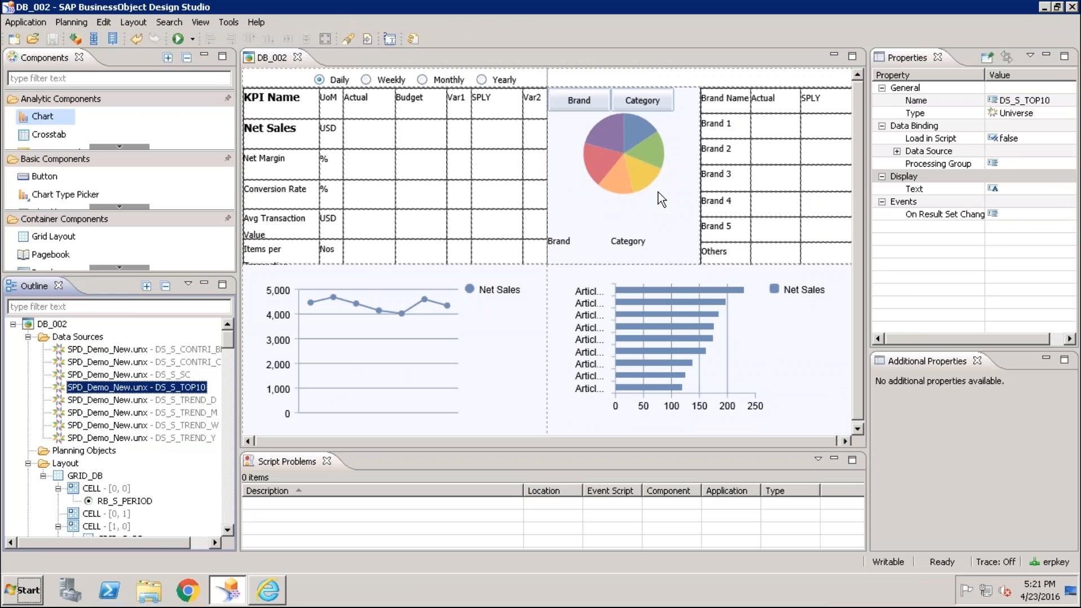
# Step: Start the On Select script of the CH_S_CONTRI pie chart with the call CH_S_CONTRI.getSelectedMember(dimension)
pyautogui.click(658, 191)
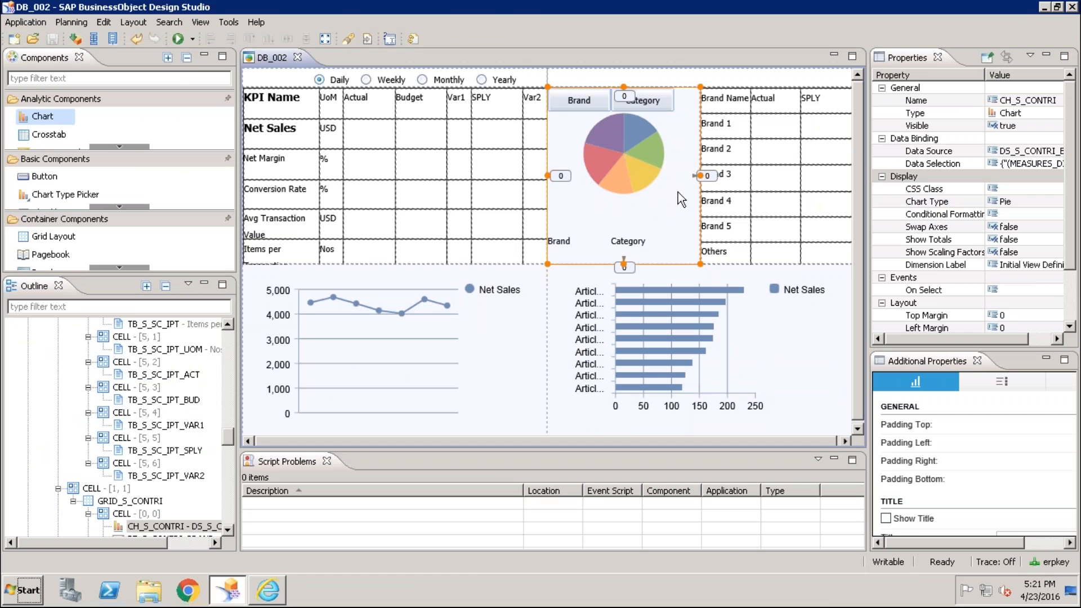
pyautogui.click(1053, 291)
pyautogui.click(1053, 290)
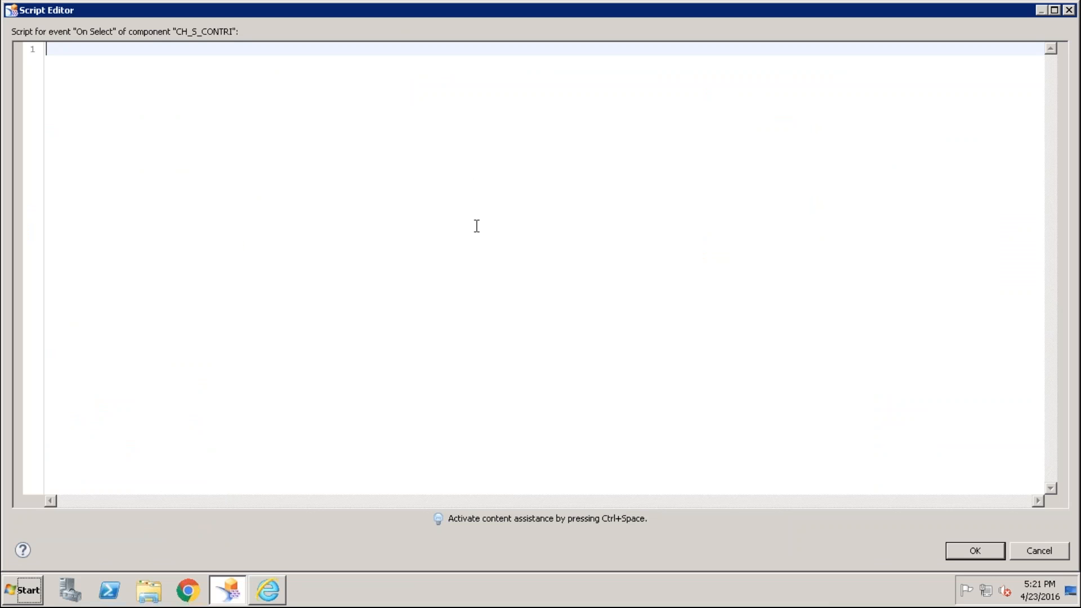
pyautogui.write('CH_S_')
pyautogui.hotkey('ctrl', 'space')
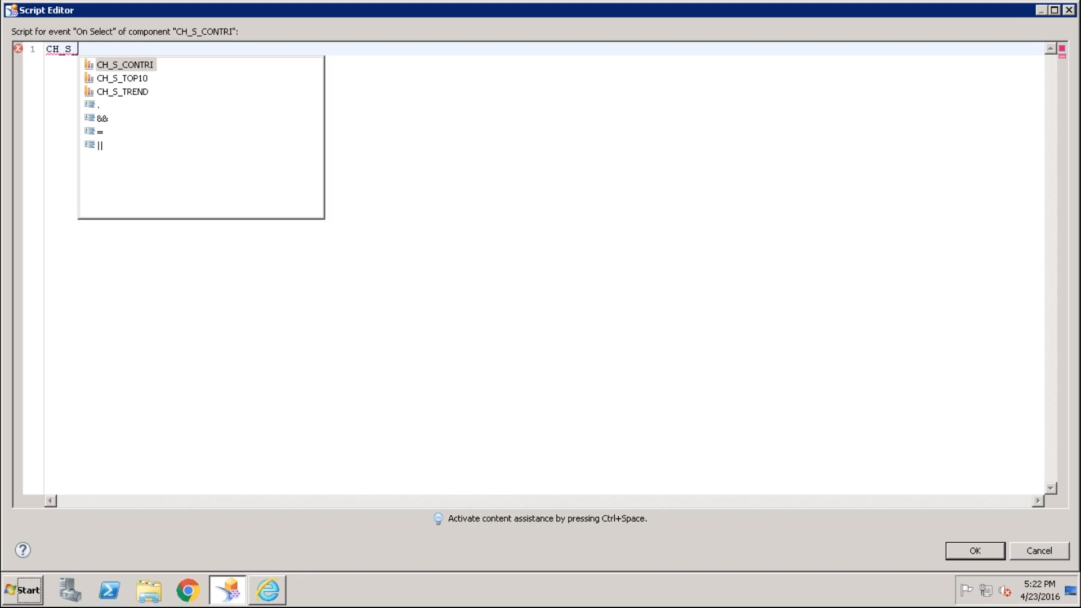
pyautogui.press('Return')
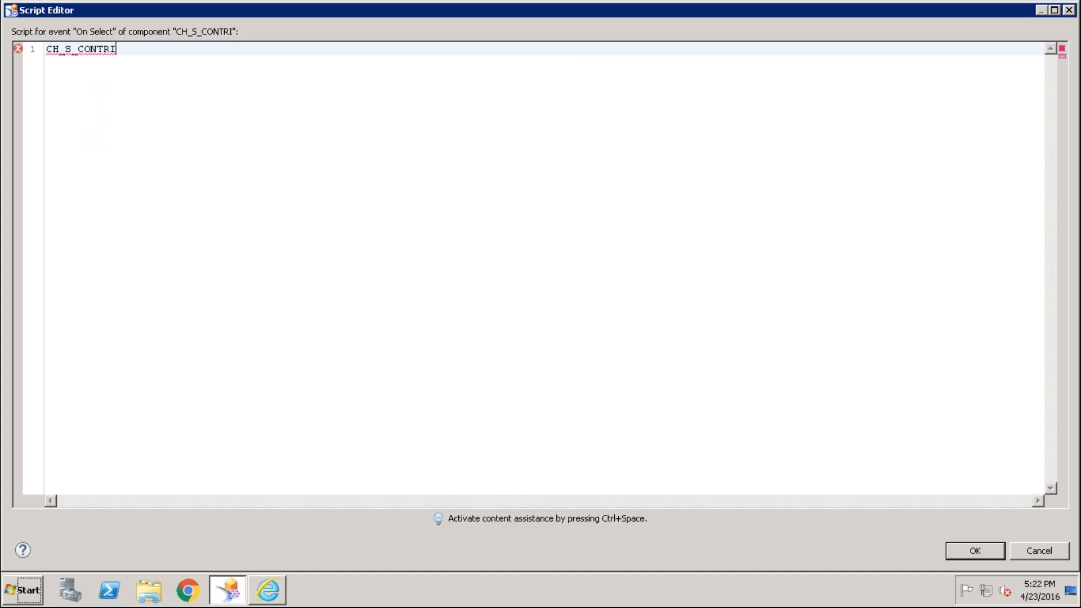
pyautogui.write('.gets')
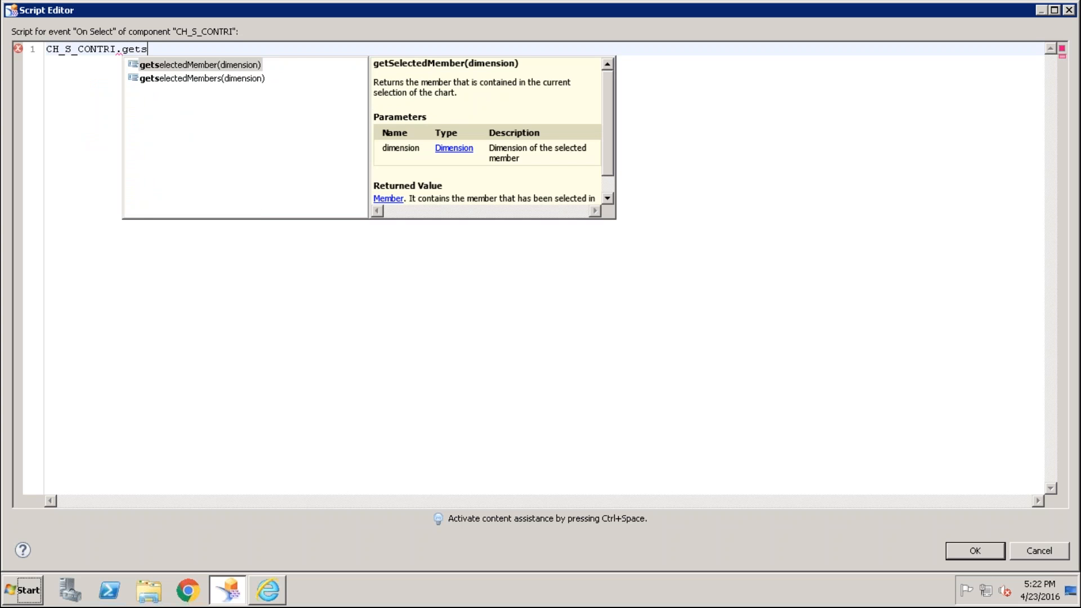
pyautogui.press('BackSpace')
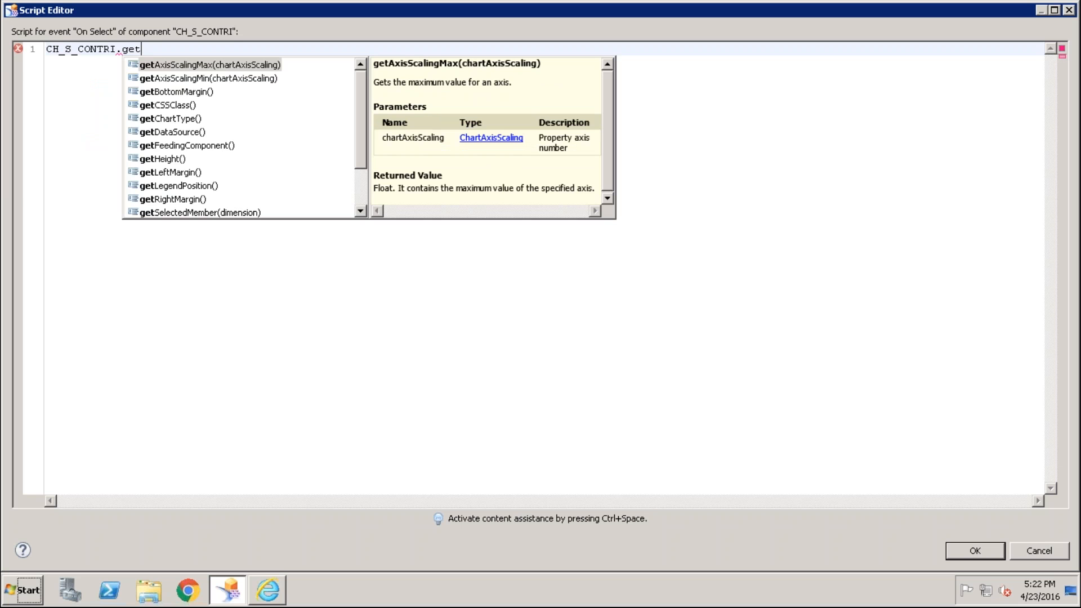
pyautogui.write('Sele')
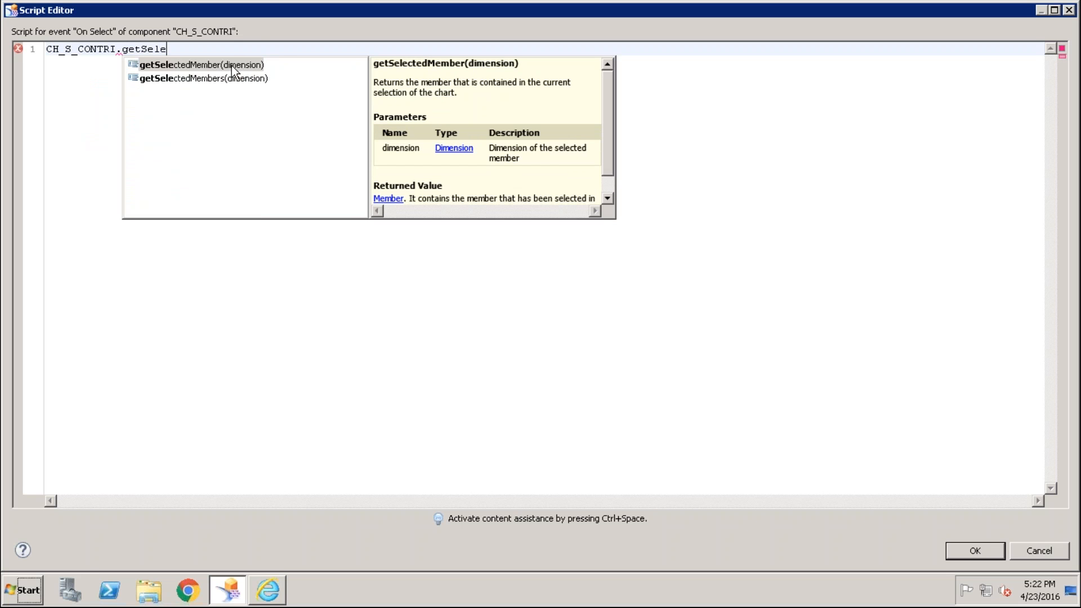
pyautogui.doubleClick(208, 67)
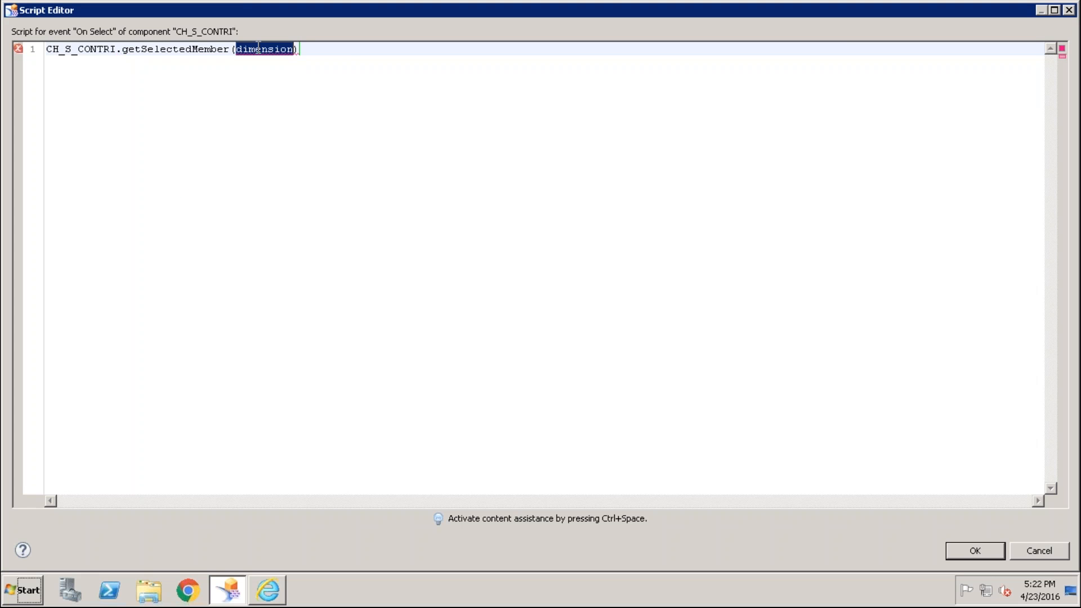
# Step: Remove the "(dimension)" placeholder, including its parentheses, from the getSelectedMember call
pyautogui.hotkey('ctrl', 'space')
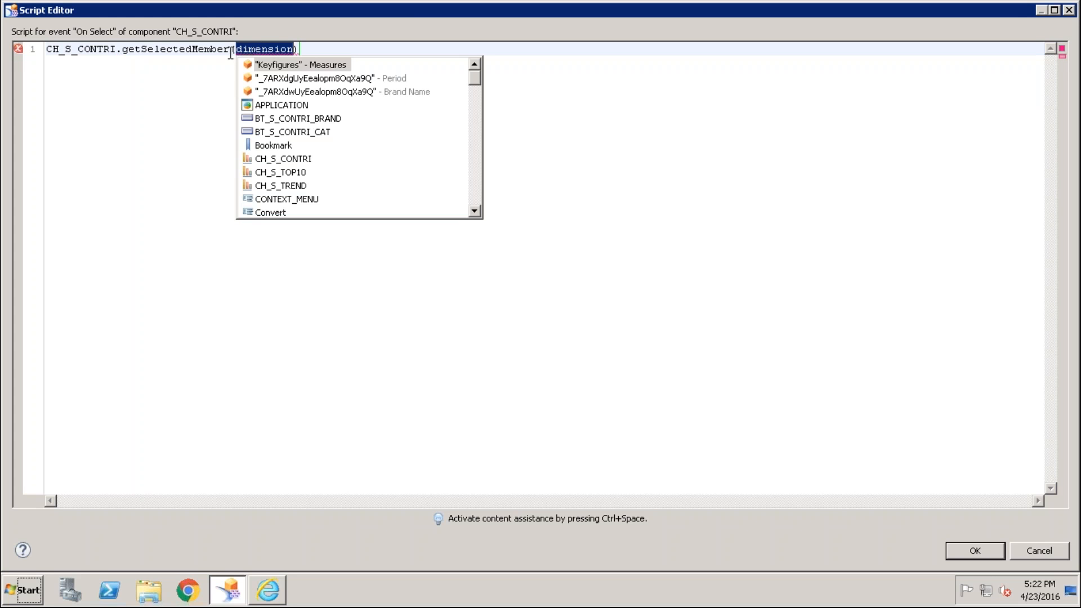
pyautogui.click(231, 52)
pyautogui.moveTo(300, 50); pyautogui.dragTo(227, 50)
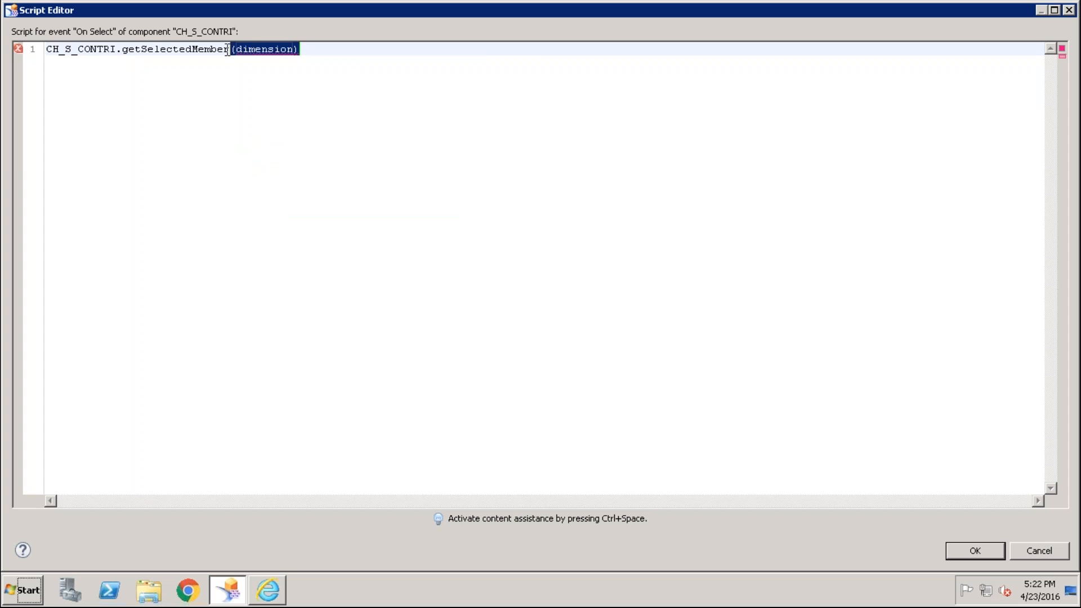
pyautogui.press('Delete')
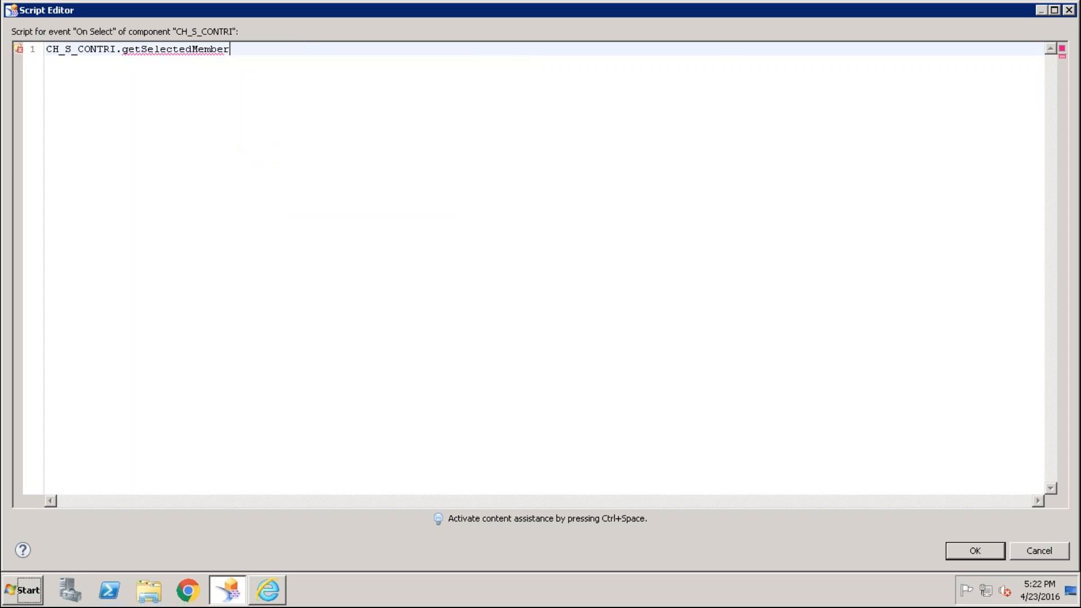
# Step: Try completing the call as getSelectedMembers with the Brand Name dimension, and erase it back to getSelectedMember
pyautogui.hotkey('ctrl', 'space')
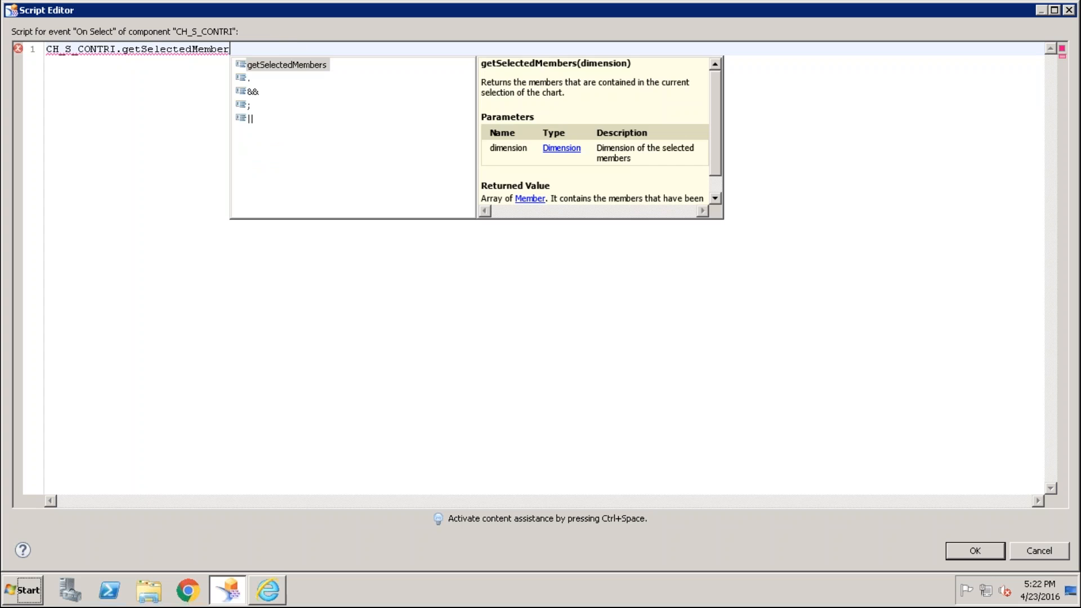
pyautogui.press('Return')
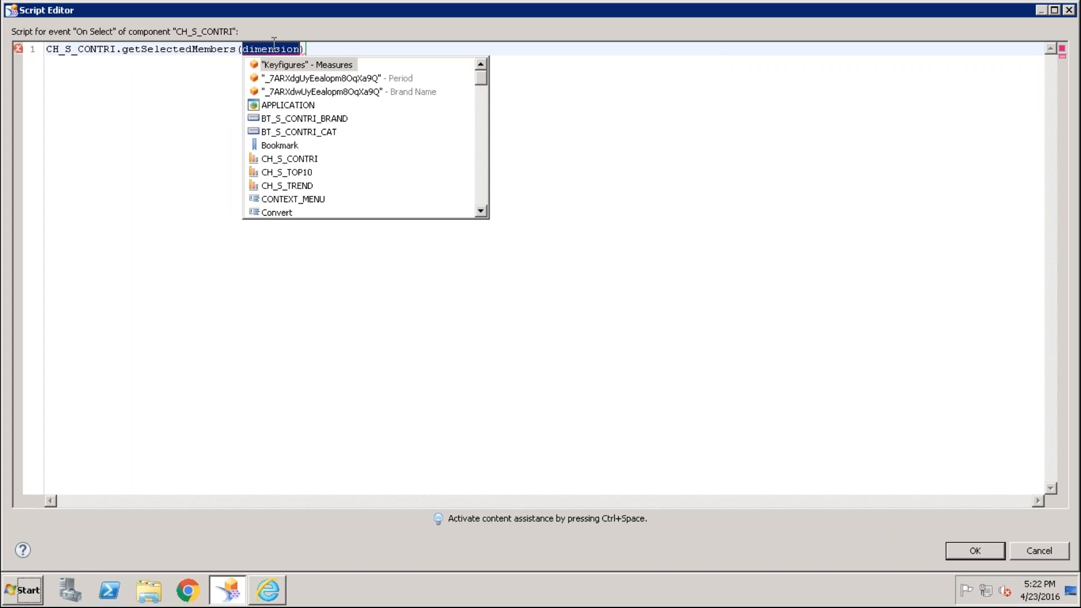
pyautogui.doubleClick(341, 92)
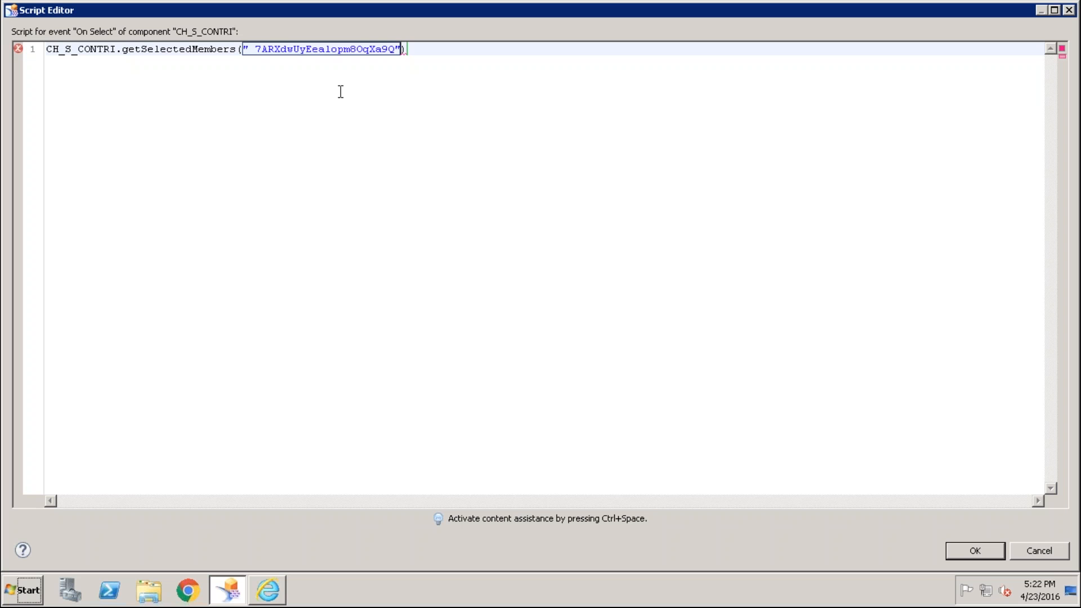
pyautogui.press('BackSpace')
pyautogui.press('BackSpace')
pyautogui.press('BackSpace')
pyautogui.press('BackSpace')
pyautogui.press('BackSpace')
pyautogui.press('BackSpace')
pyautogui.press('BackSpace')
pyautogui.press('BackSpace')
pyautogui.press('BackSpace')
pyautogui.press('BackSpace')
pyautogui.press('BackSpace')
pyautogui.press('BackSpace')
pyautogui.press('BackSpace')
pyautogui.press('BackSpace')
pyautogui.press('BackSpace')
pyautogui.press('BackSpace')
pyautogui.press('BackSpace')
pyautogui.press('BackSpace')
pyautogui.press('BackSpace')
pyautogui.press('BackSpace')
pyautogui.press('BackSpace')
pyautogui.press('BackSpace')
pyautogui.press('BackSpace')
pyautogui.press('BackSpace')
pyautogui.press('BackSpace')
pyautogui.press('BackSpace')
pyautogui.press('BackSpace')
pyautogui.press('BackSpace')
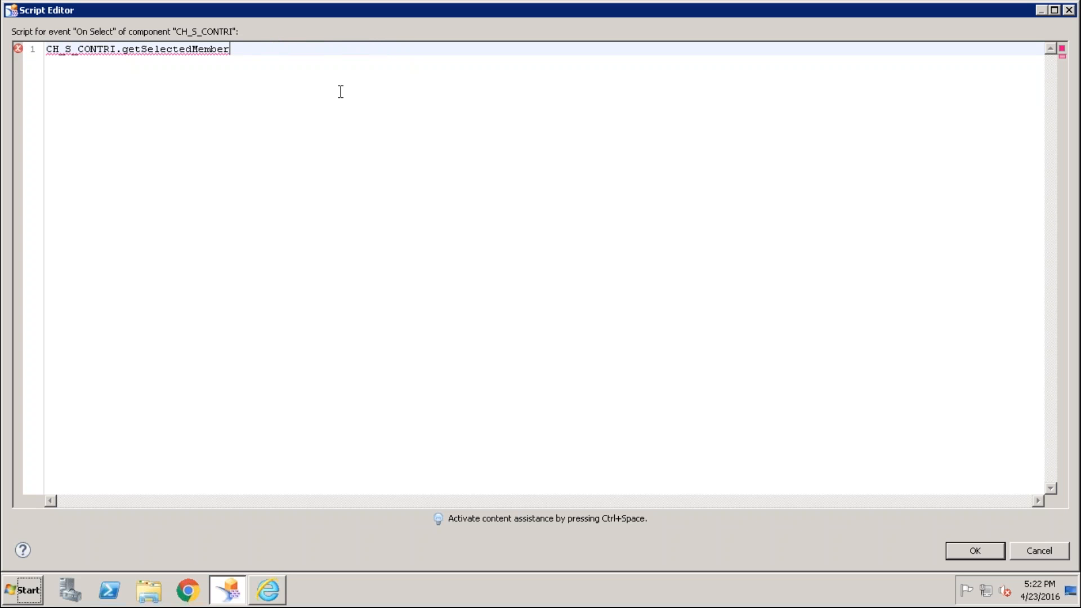
# Step: Pass the Brand Name dimension to getSelectedMember in parentheses and end the statement with a semicolon
pyautogui.write('(')
pyautogui.hotkey('ctrl', 'space')
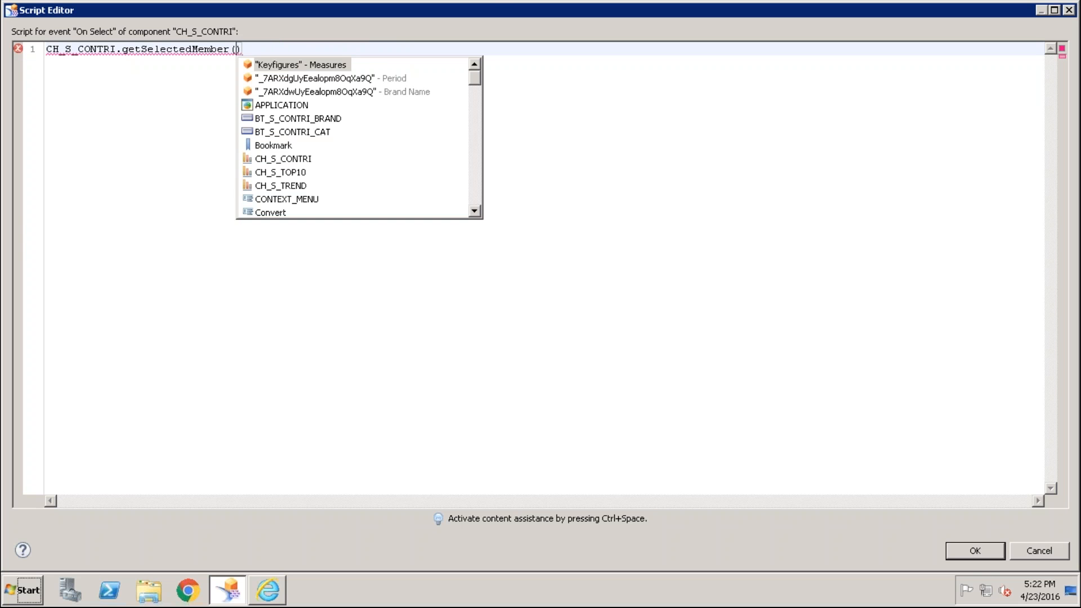
pyautogui.doubleClick(345, 93)
pyautogui.click(406, 51)
pyautogui.write(';')
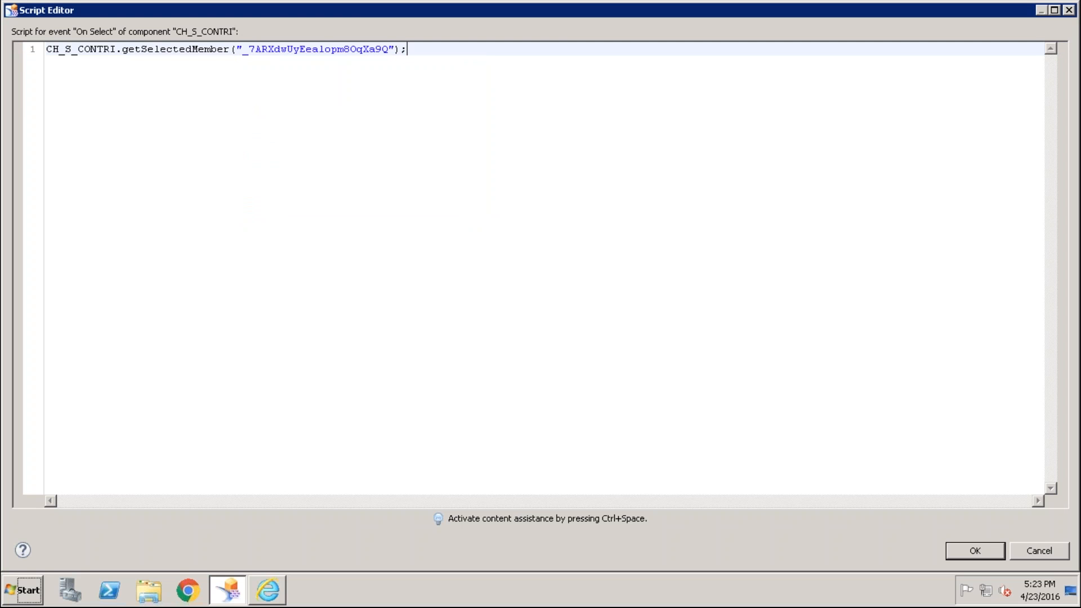
# Step: Begin a new statement two lines below the getSelectedMember call with the DS_S_TOP10 data source
pyautogui.press('Return')
pyautogui.press('Return')
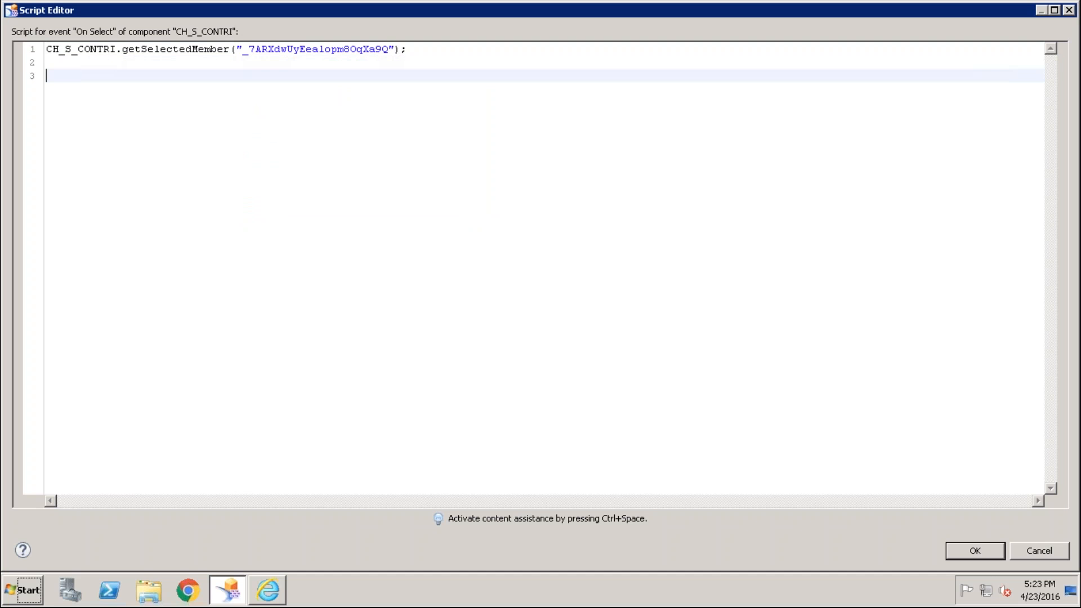
pyautogui.write('DS_')
pyautogui.hotkey('ctrl', 'space')
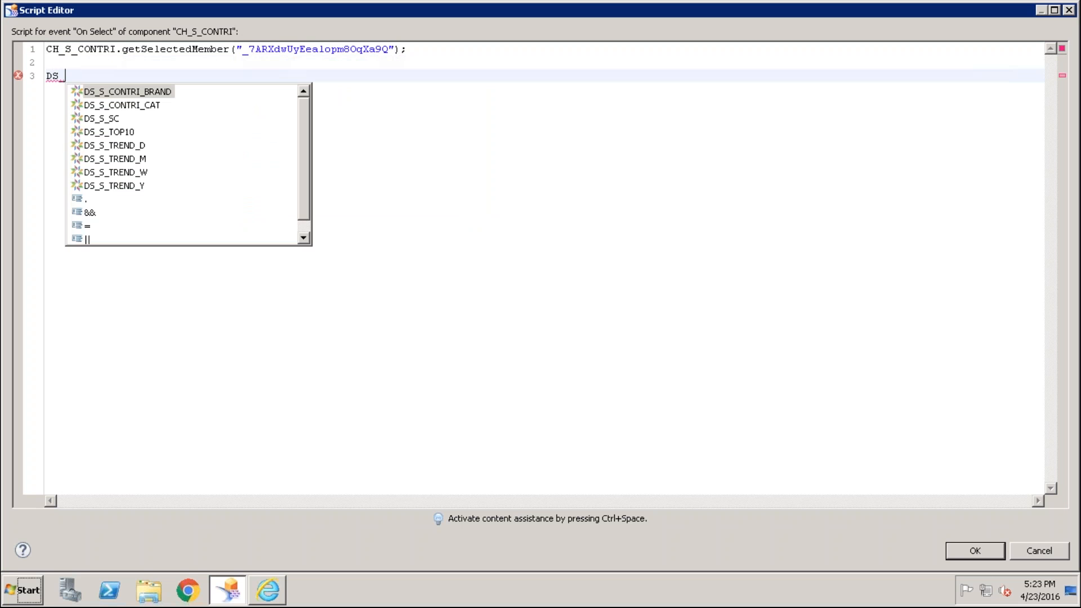
pyautogui.press('Down')
pyautogui.press('Down')
pyautogui.press('Down')
pyautogui.press('Return')
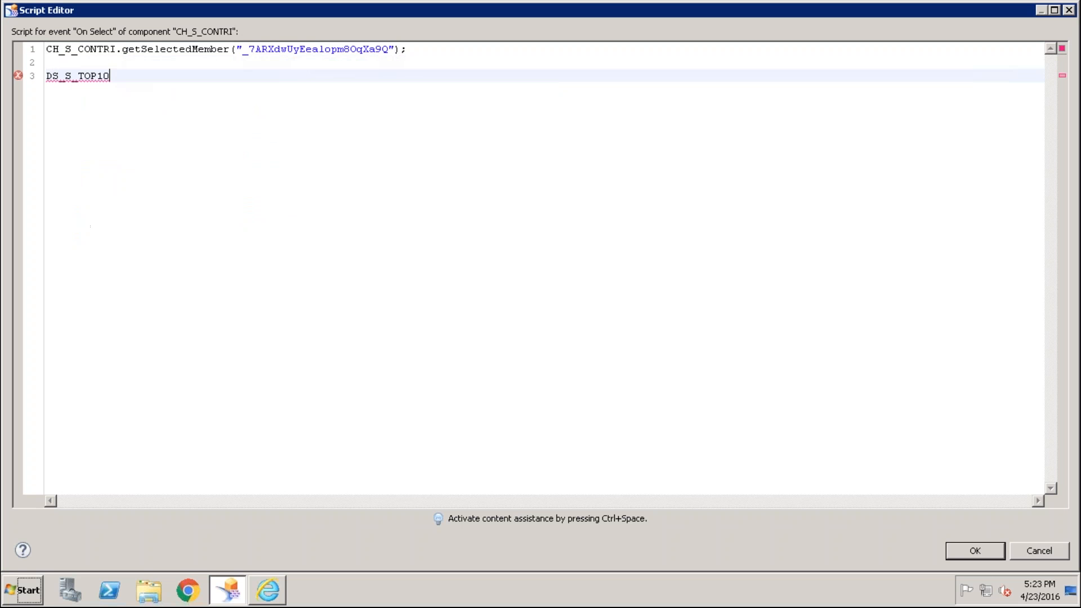
# Step: Call setFilter on DS_S_TOP10 with the Brand dimension as its first argument
pyautogui.write('.')
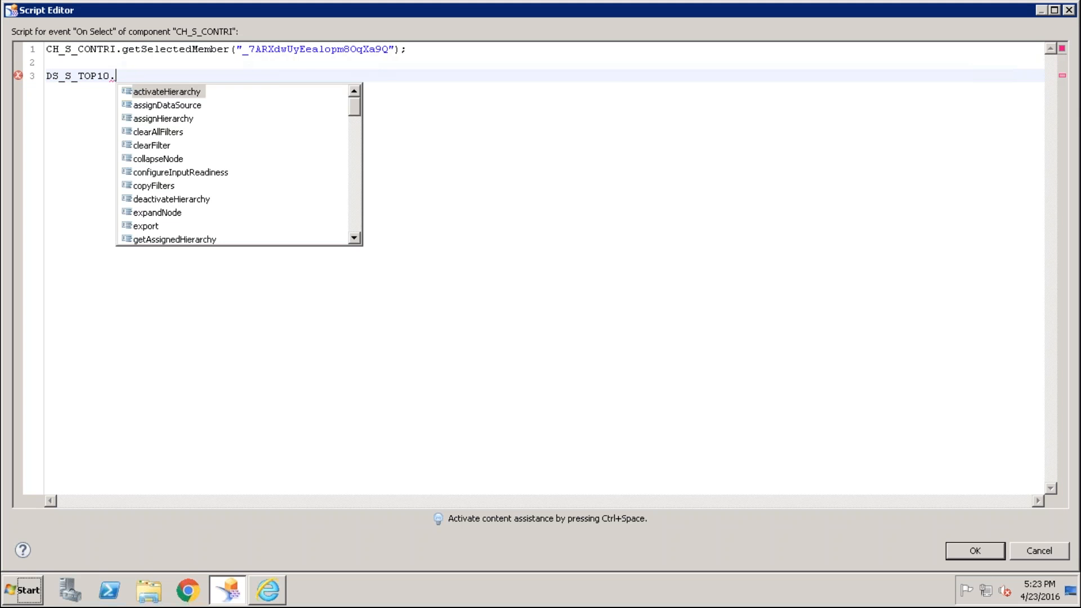
pyautogui.write('setF')
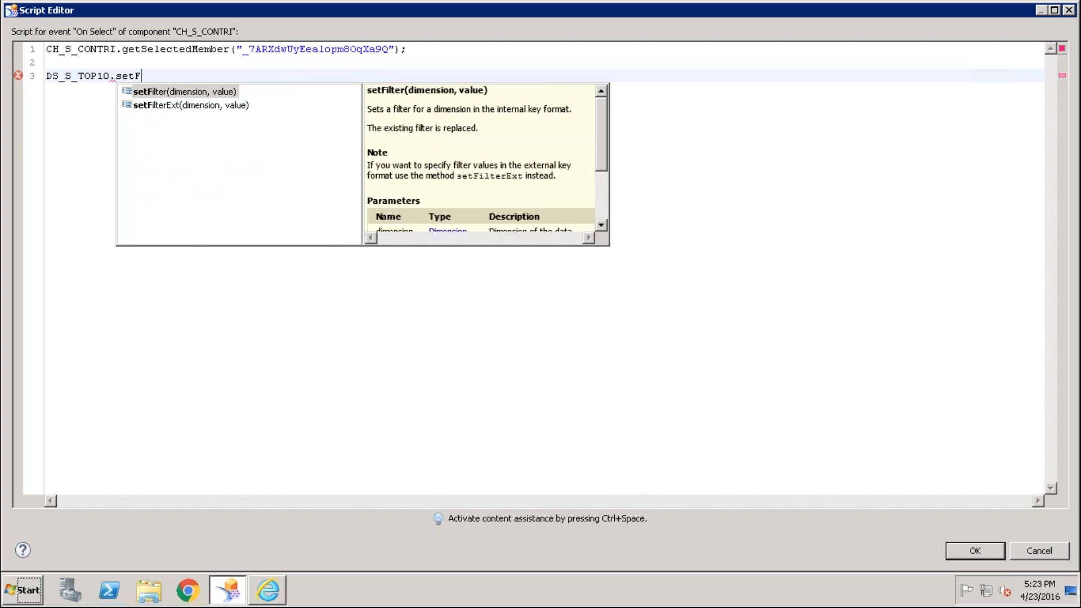
pyautogui.press('Return')
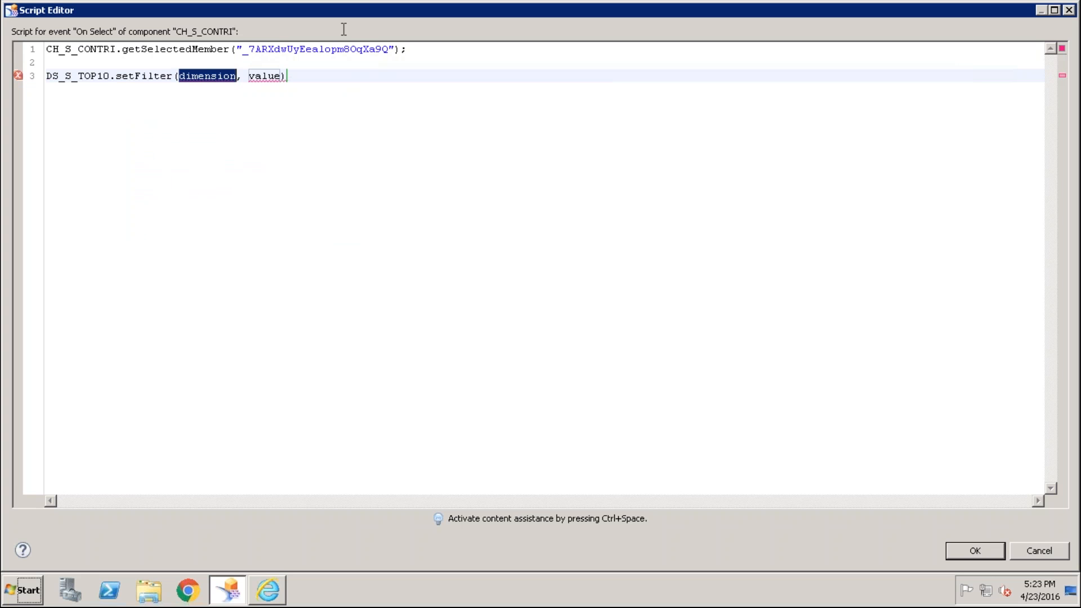
pyautogui.hotkey('ctrl', 'space')
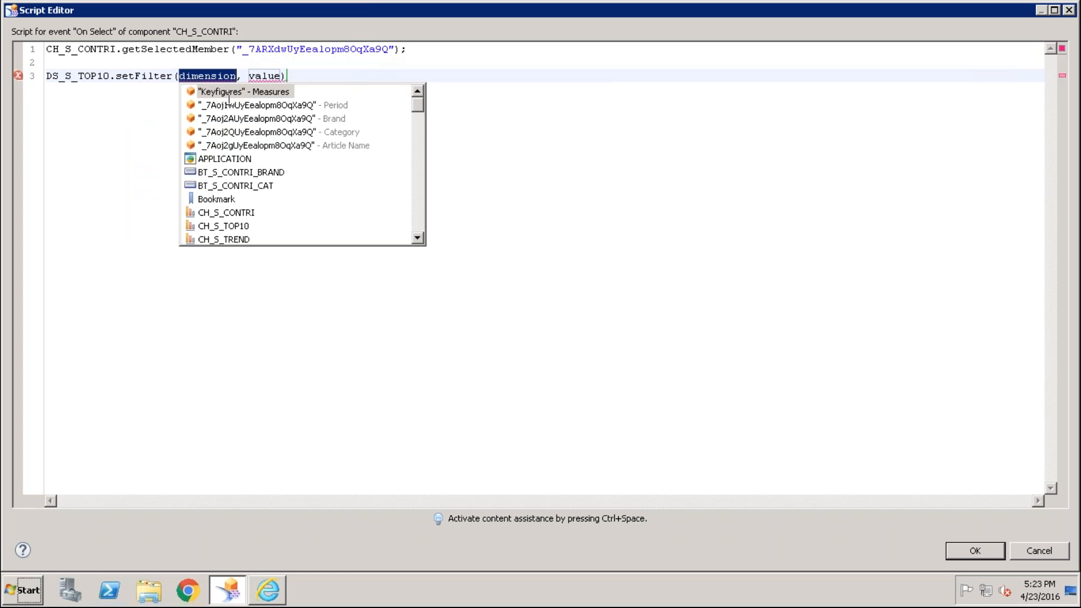
pyautogui.doubleClick(263, 120)
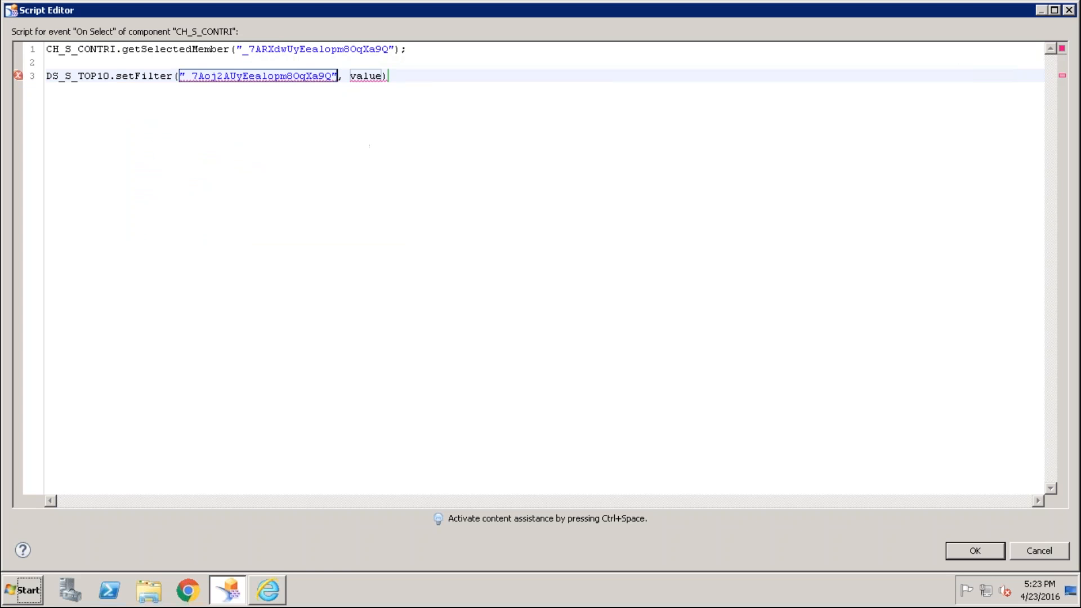
# Step: Replace the value placeholder in setFilter with a copy of the CH_S_CONTRI.getSelectedMember statement from the first line
pyautogui.doubleClick(366, 76)
pyautogui.moveTo(406, 49); pyautogui.dragTo(8, 21)
pyautogui.hotkey('ctrl', 'c')
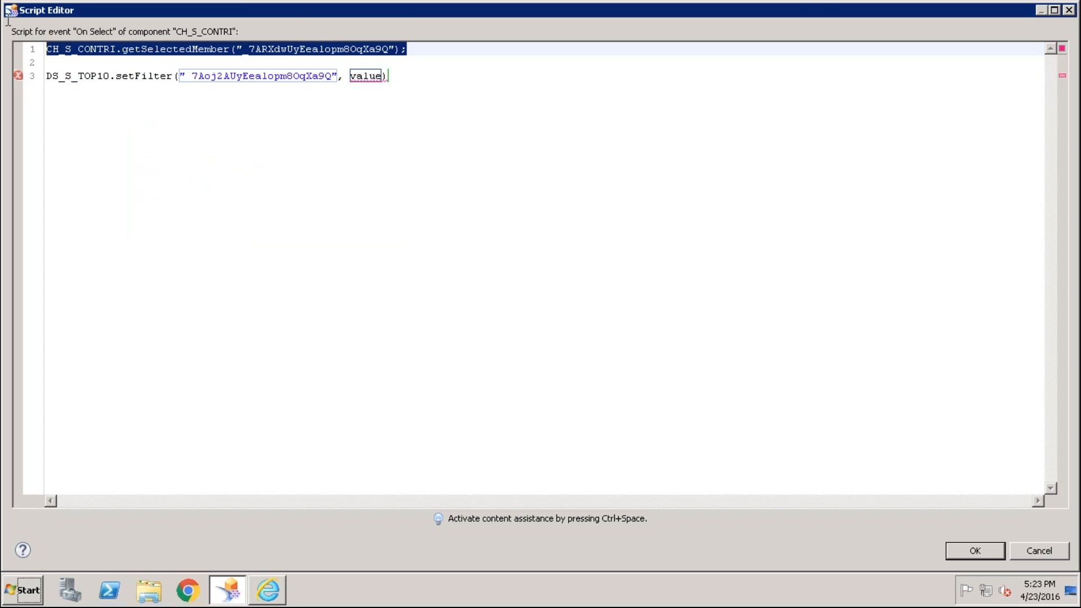
pyautogui.doubleClick(367, 76)
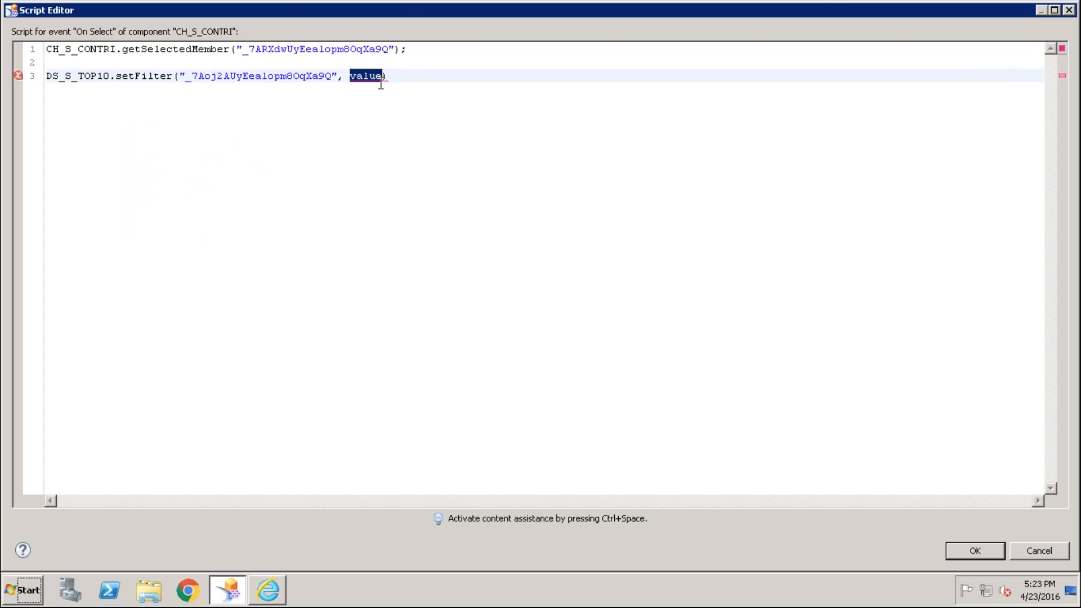
pyautogui.hotkey('ctrl', 'v')
# Step: Delete the standalone getSelectedMember statement and the empty lines above the setFilter statement
pyautogui.click(429, 49)
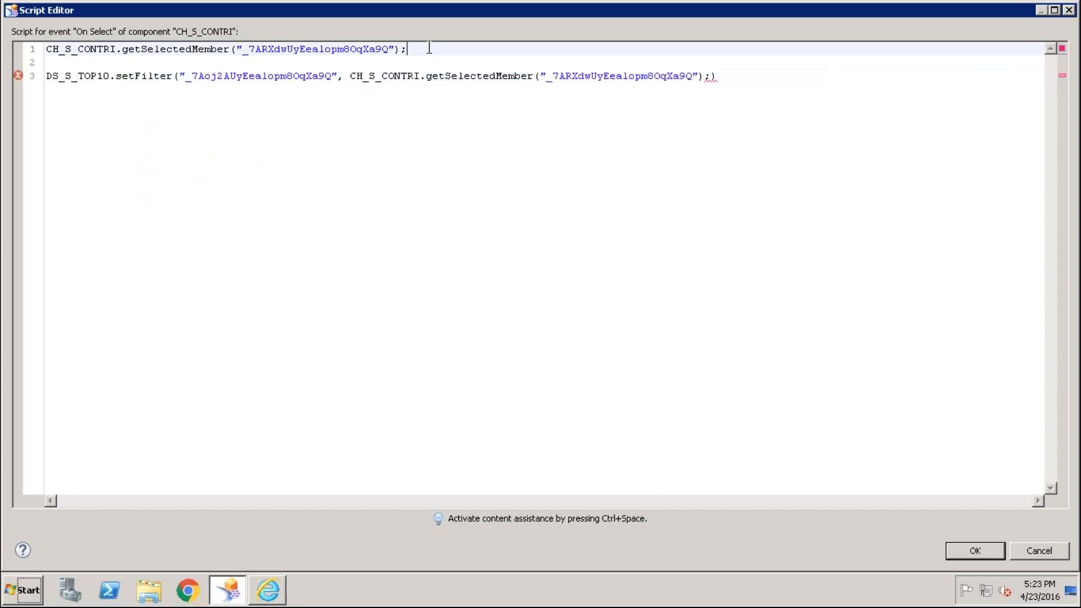
pyautogui.hotkey('shift', 'Home')
pyautogui.press('BackSpace')
pyautogui.press('Delete')
pyautogui.press('Delete')
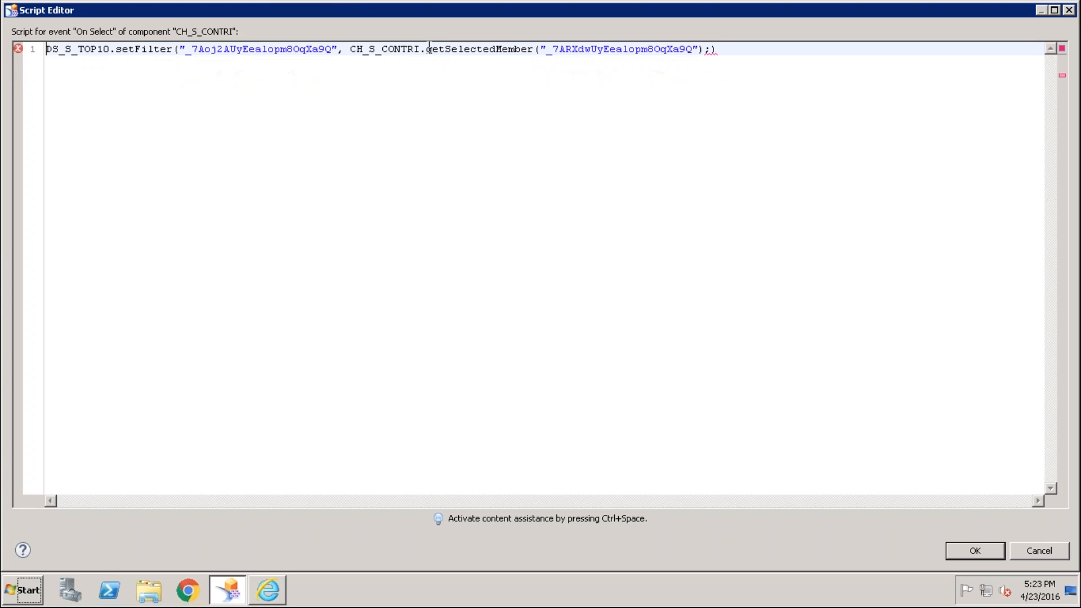
# Step: Correct the end of the setFilter statement so it closes with a parenthesis and semicolon, and accept the script
pyautogui.press('BackSpace')
pyautogui.write(');')
pyautogui.click(974, 550)
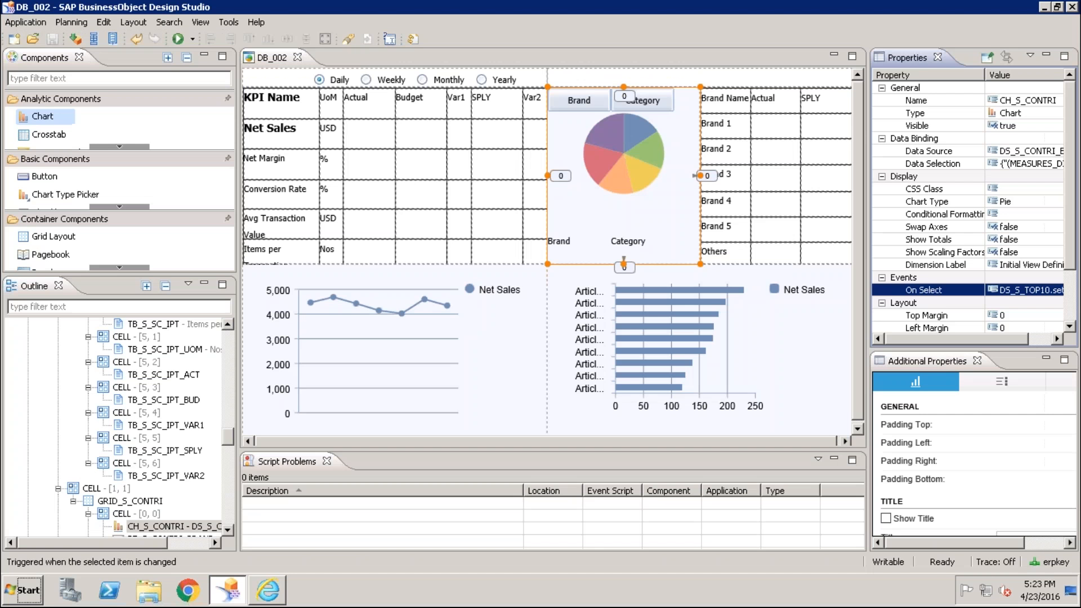
# Step: Run DB_002 in the browser and test the Top 10 chart by selecting and deselecting the Brand 2 pie slice
pyautogui.click(175, 37)
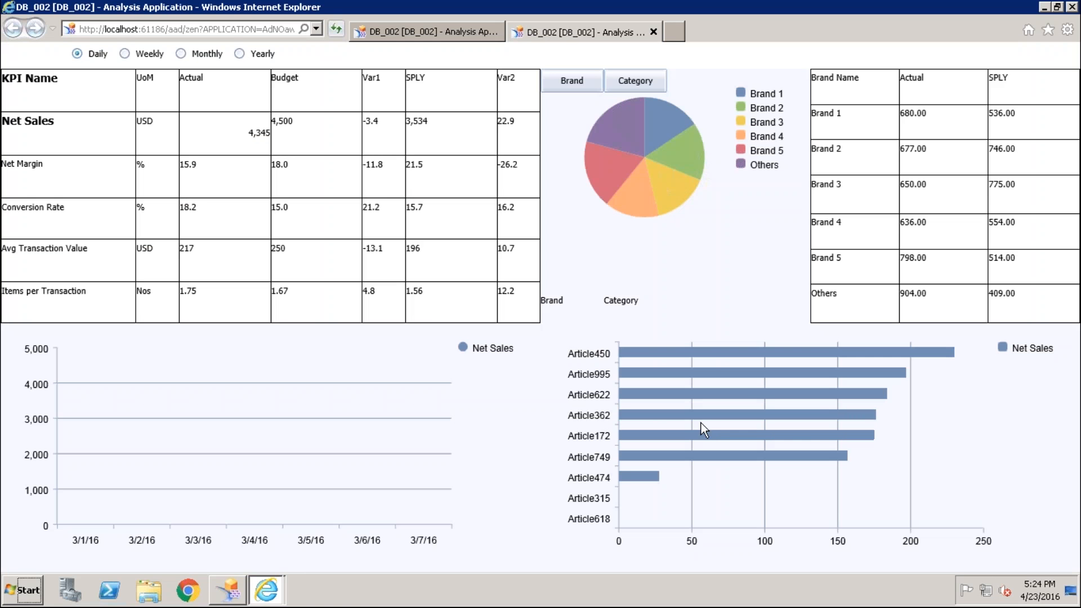
pyautogui.moveTo(768, 349)
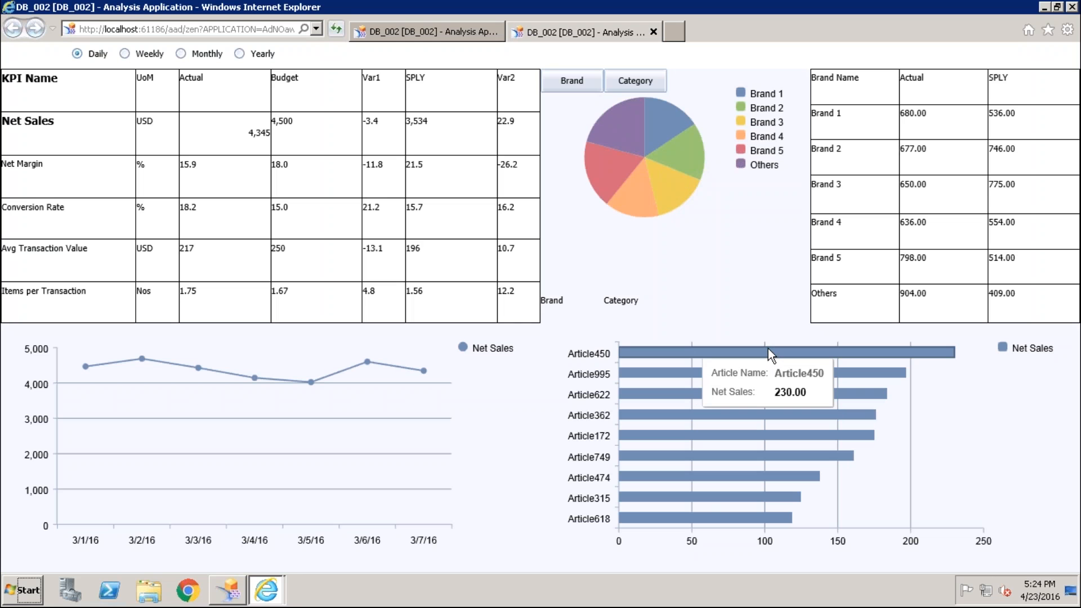
pyautogui.moveTo(670, 167)
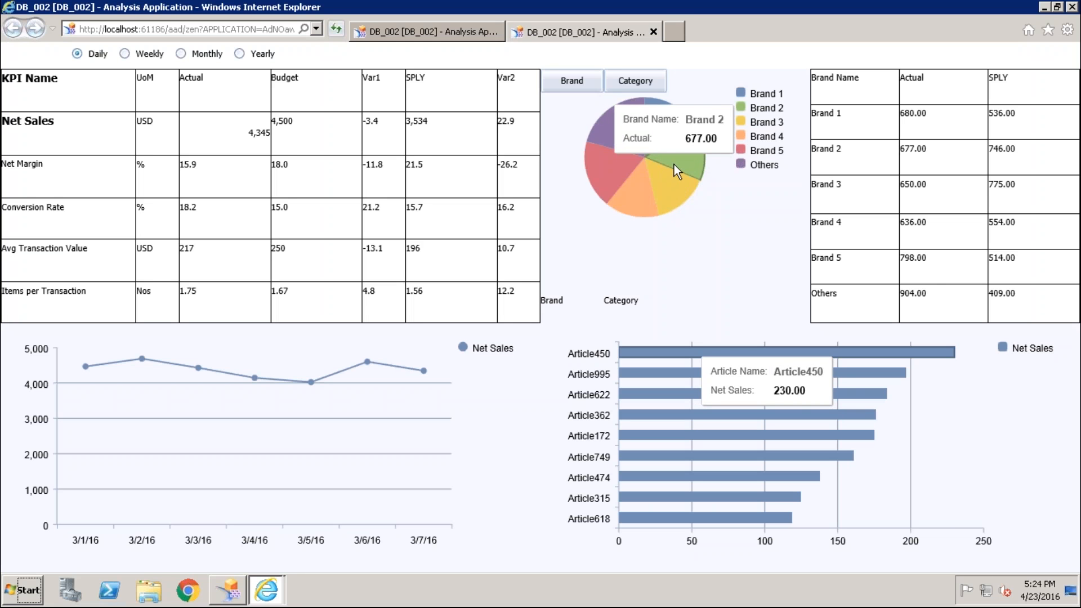
pyautogui.click(674, 164)
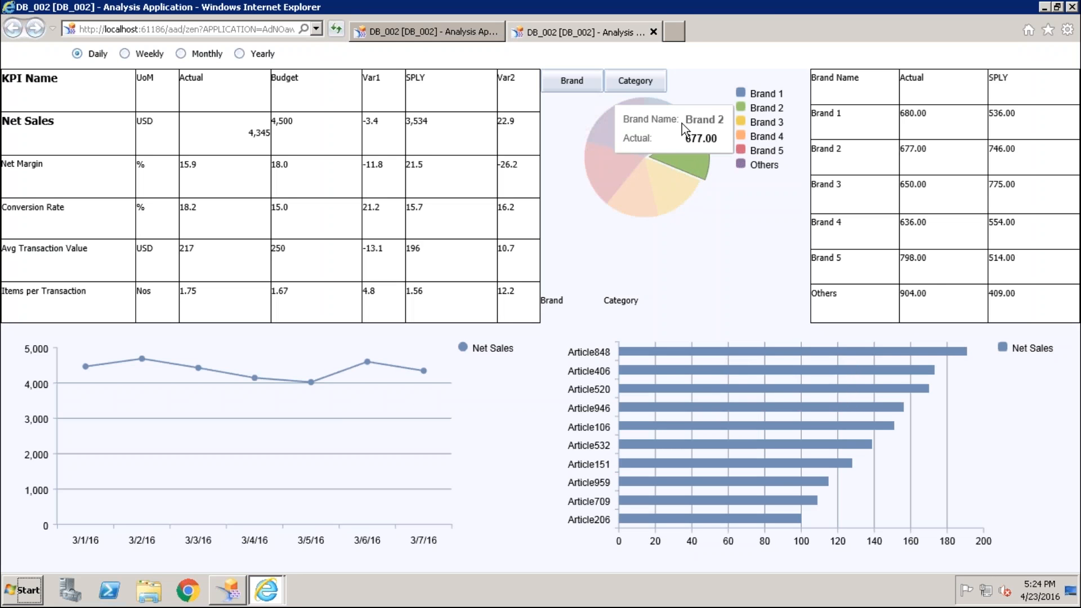
pyautogui.click(678, 160)
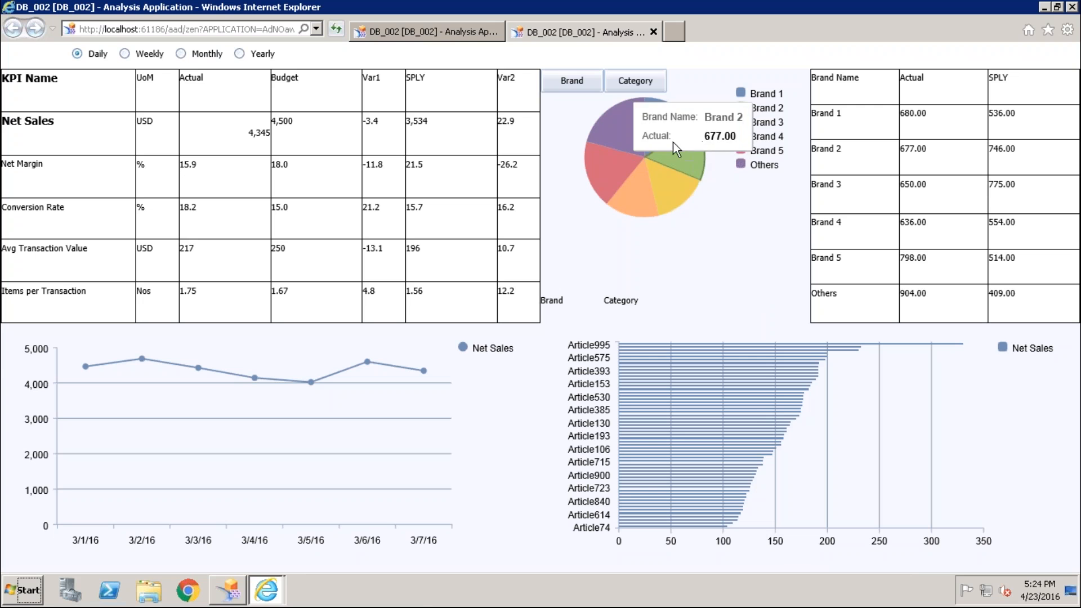
# Step: Inspect the unfiltered article chart, then test selecting the Brand 1 pie slice and clearing the selection
pyautogui.moveTo(625, 155)
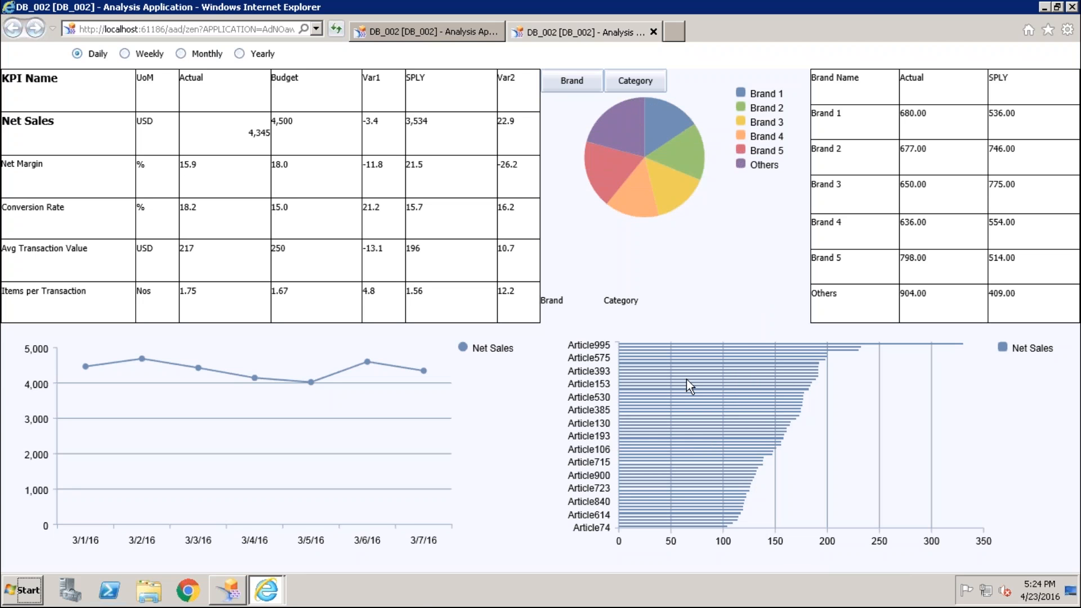
pyautogui.moveTo(687, 380)
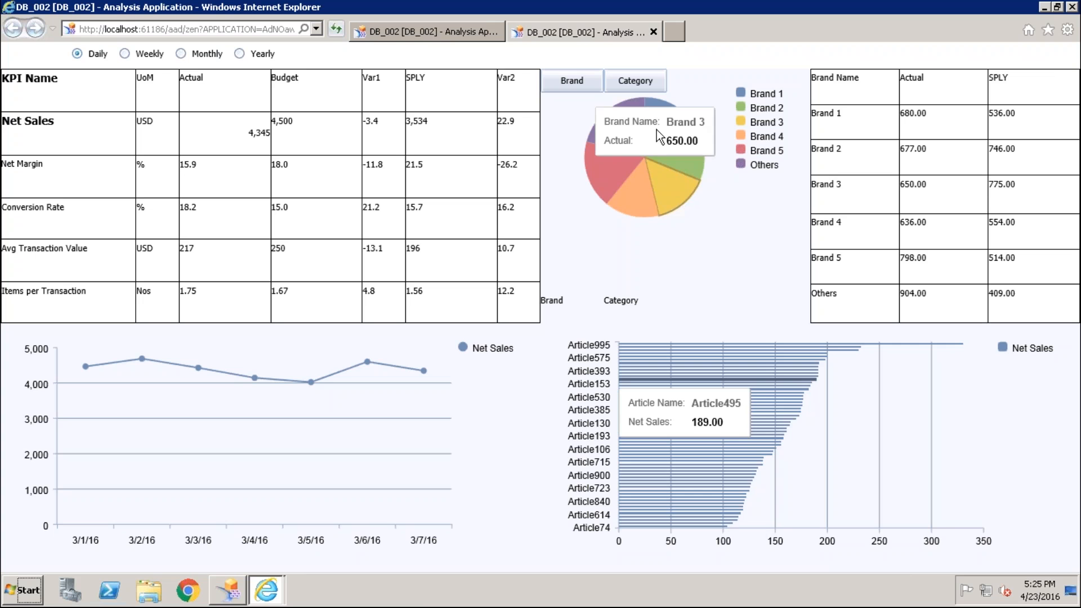
pyautogui.click(652, 102)
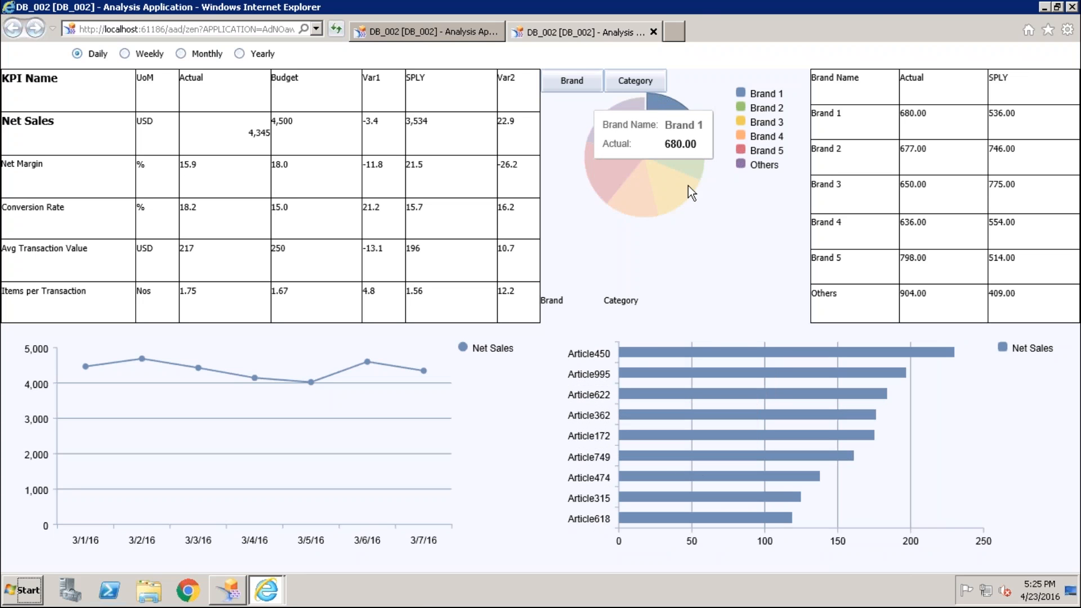
pyautogui.click(576, 237)
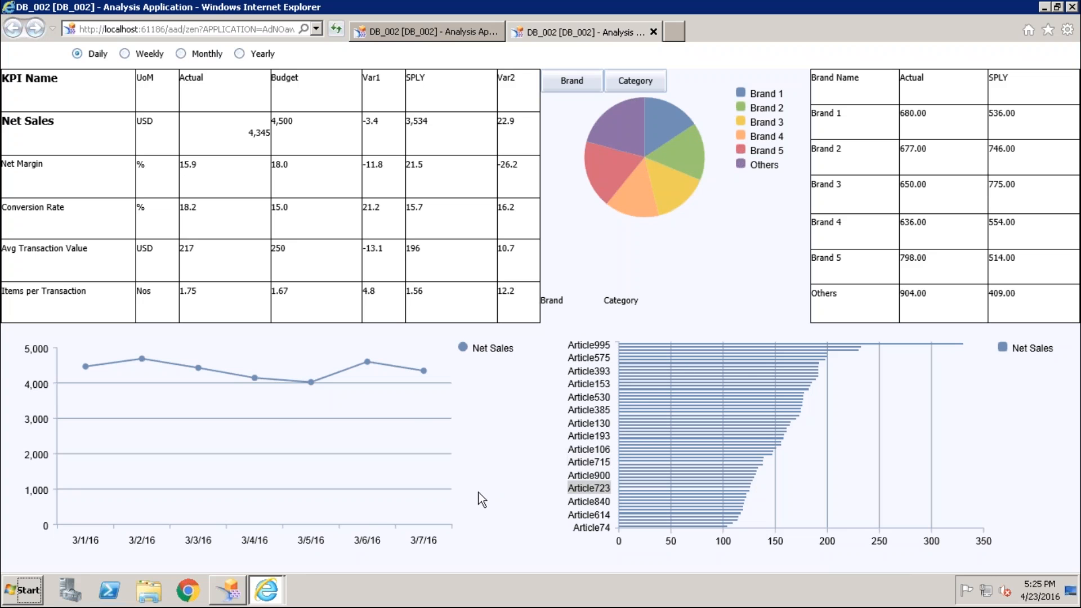
# Step: Test multiple selection in the pie chart by selecting Others and adding Brand 4, Brand 3, Brand 2 and Brand 5
pyautogui.moveTo(643, 138)
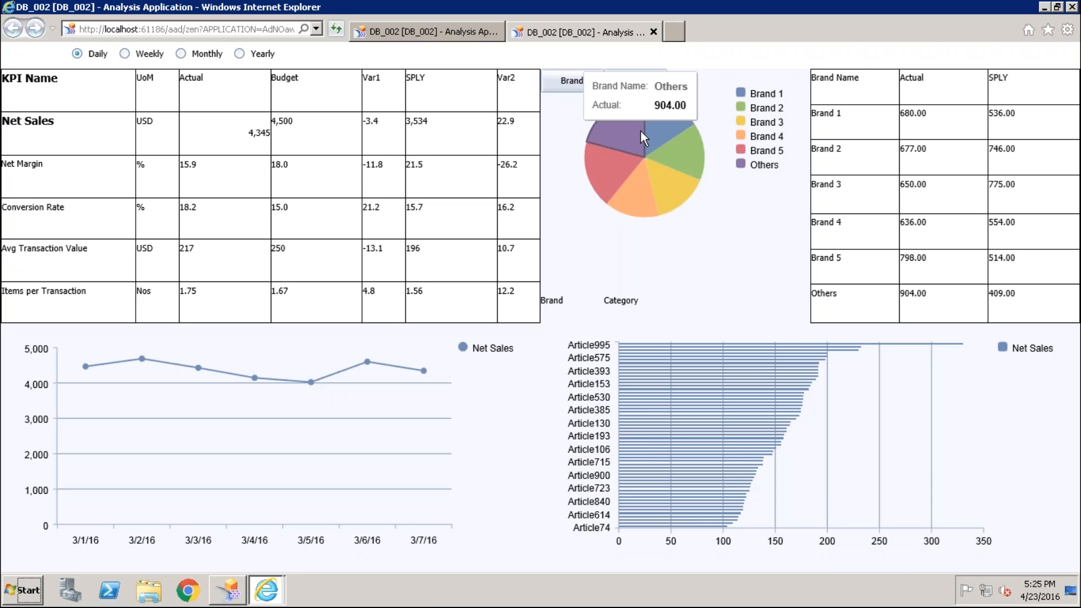
pyautogui.click(641, 131)
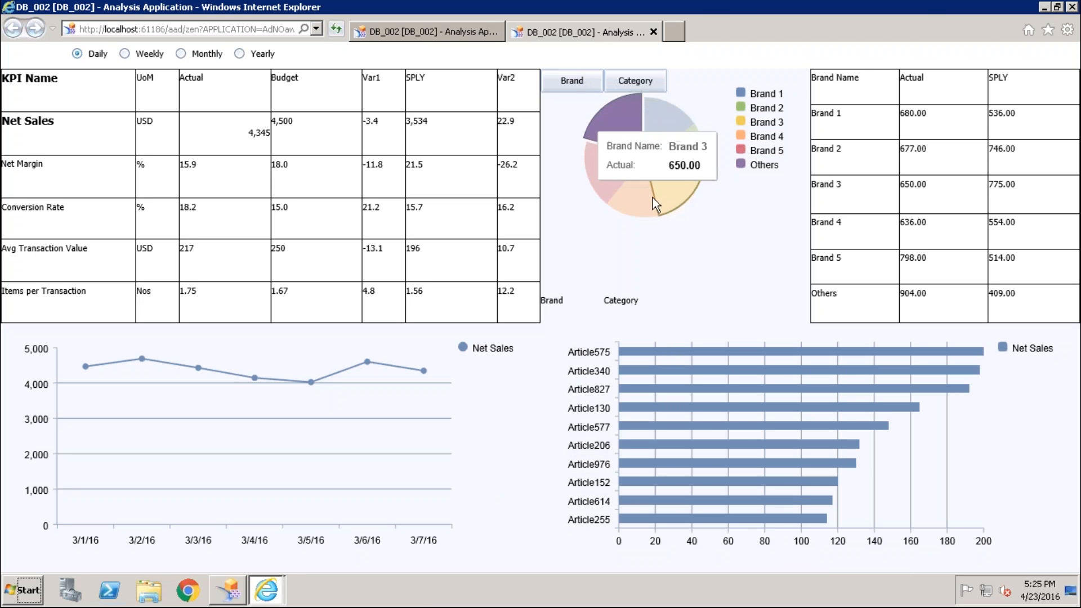
pyautogui.keyDown('ctrl'); pyautogui.click(632, 191); pyautogui.keyUp('ctrl')
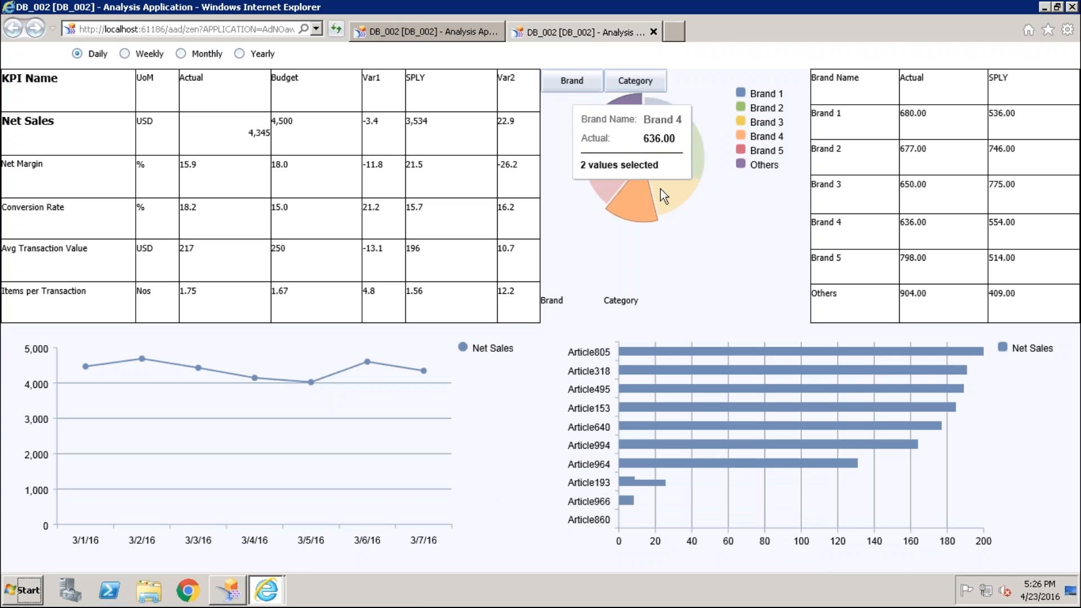
pyautogui.keyDown('ctrl'); pyautogui.click(685, 187); pyautogui.keyUp('ctrl')
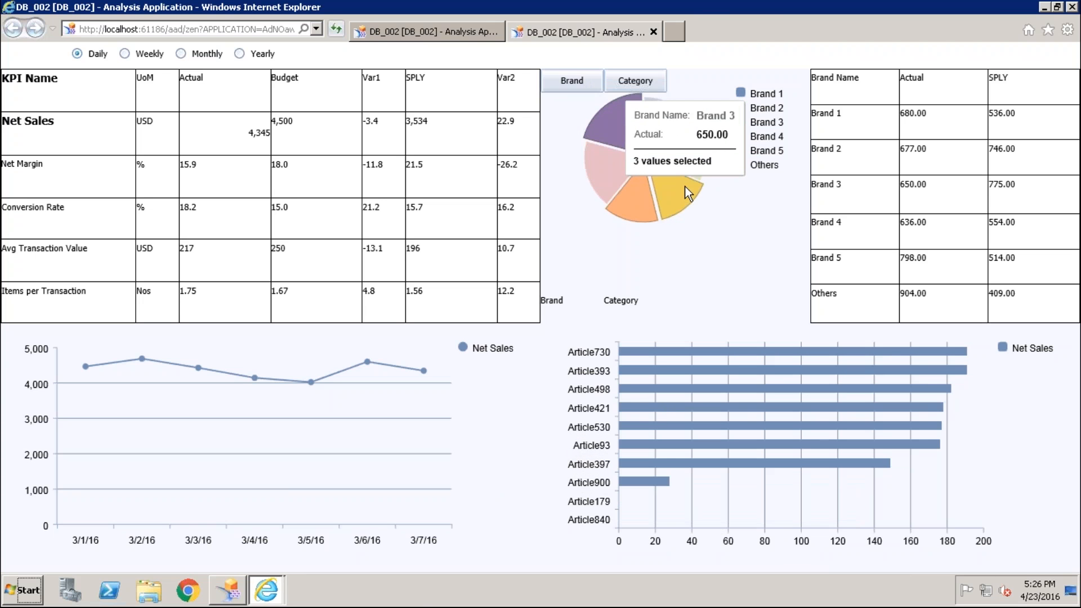
pyautogui.keyDown('ctrl'); pyautogui.click(700, 164); pyautogui.keyUp('ctrl')
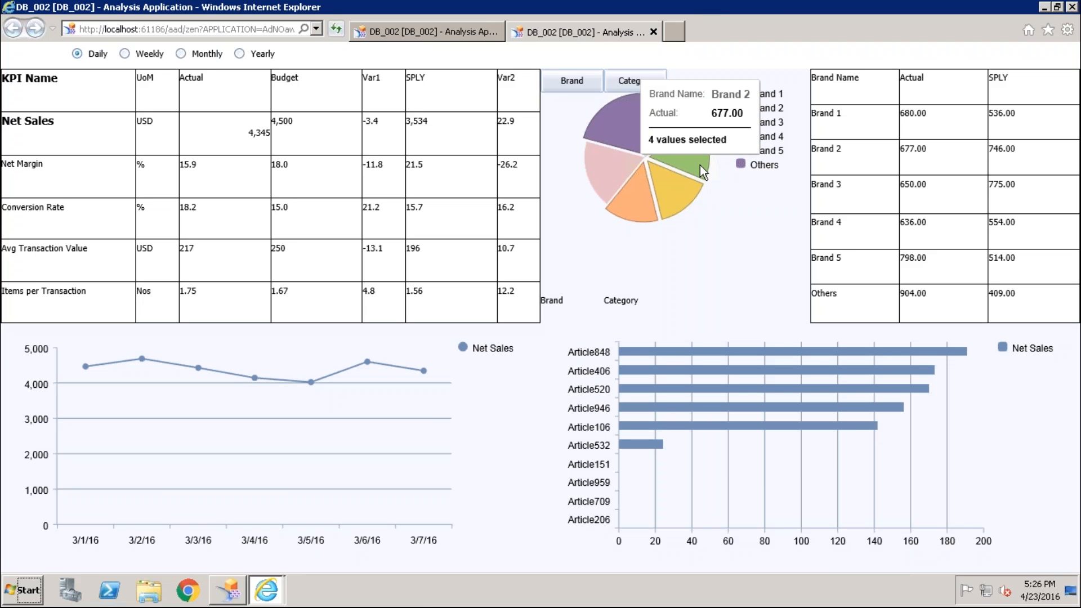
pyautogui.keyDown('ctrl'); pyautogui.click(609, 185); pyautogui.keyUp('ctrl')
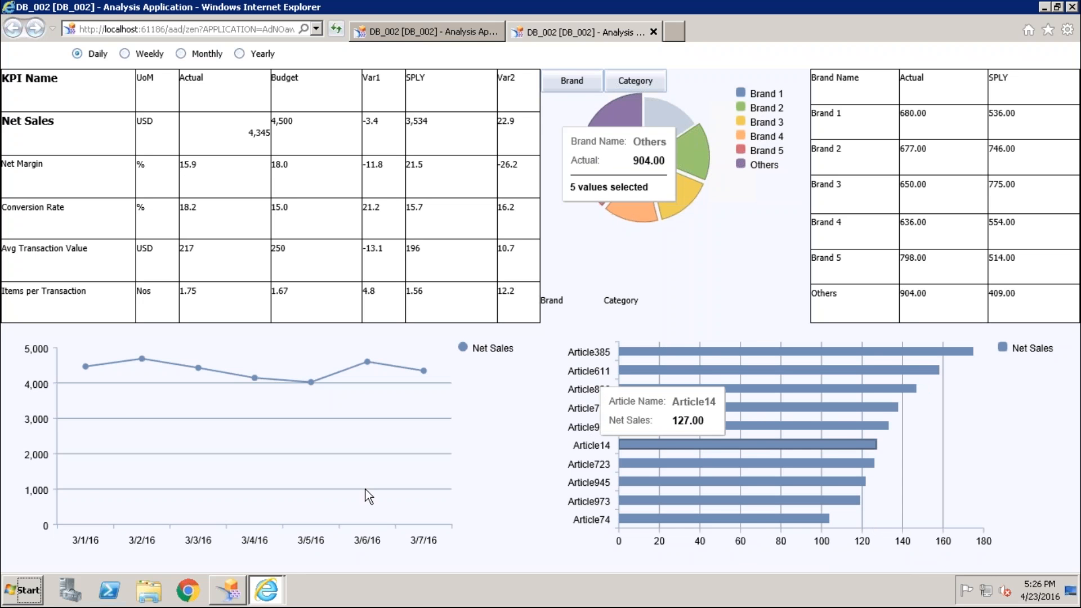
# Step: Switch back to Design Studio and set the CH_S_CONTRI chart's interaction selection mode to single
pyautogui.click(217, 598)
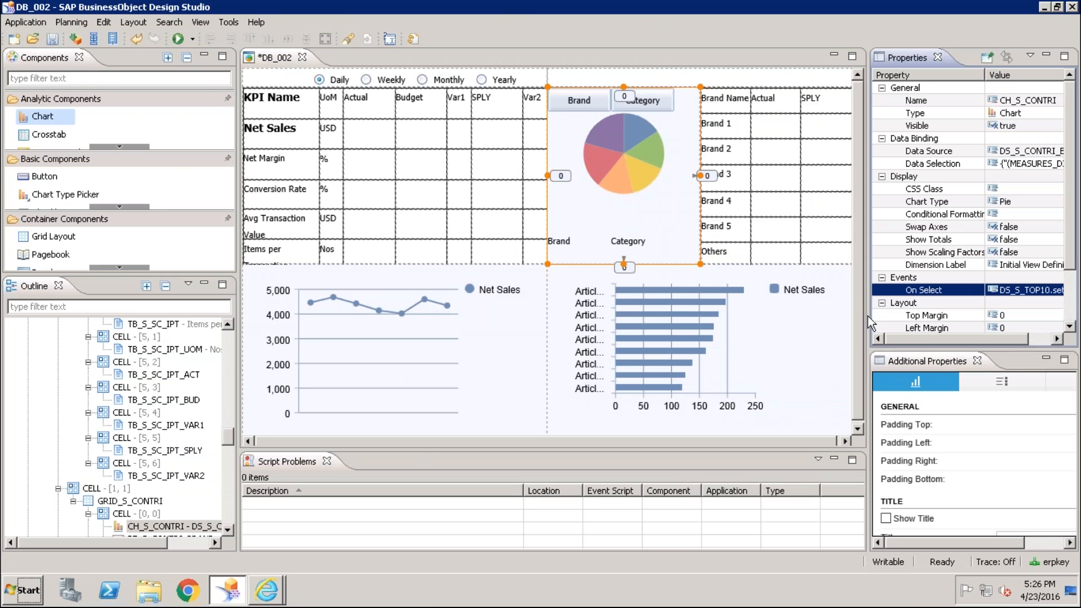
pyautogui.moveTo(866, 316); pyautogui.dragTo(811, 313)
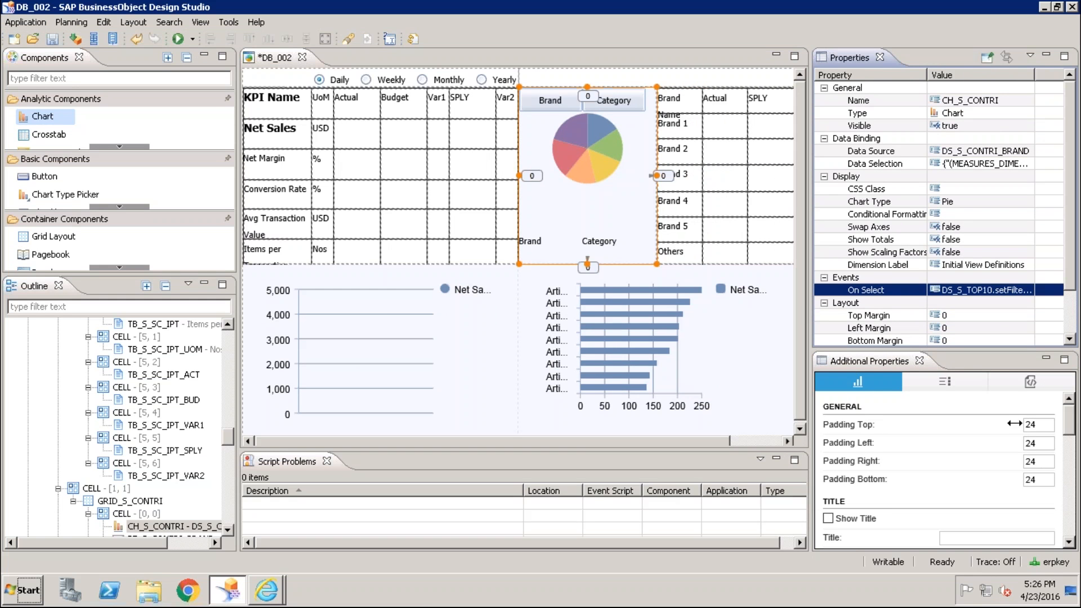
pyautogui.moveTo(1069, 425); pyautogui.dragTo(1073, 542)
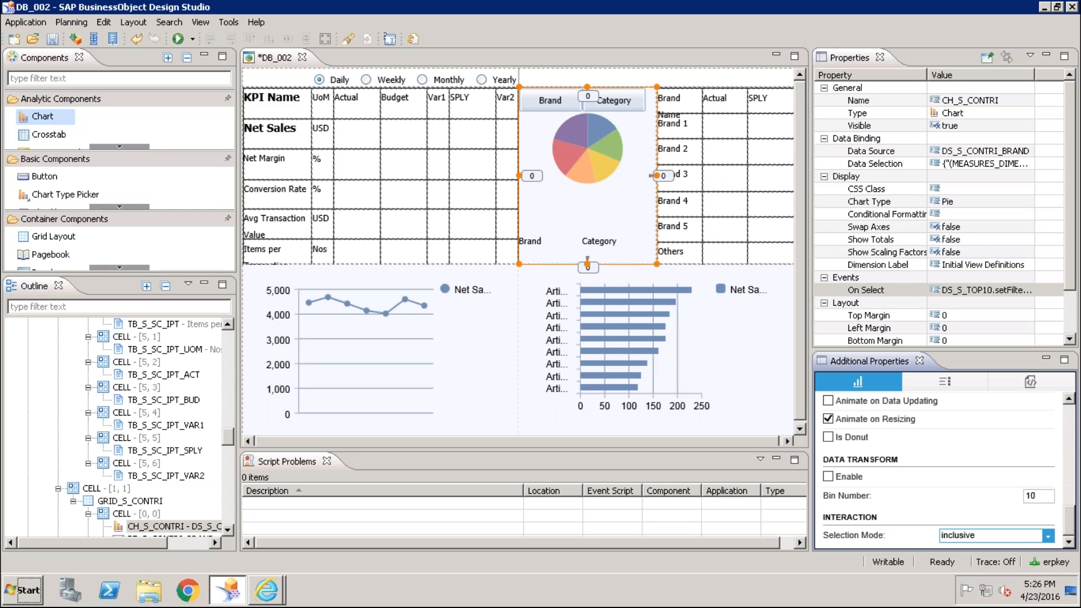
pyautogui.click(1048, 536)
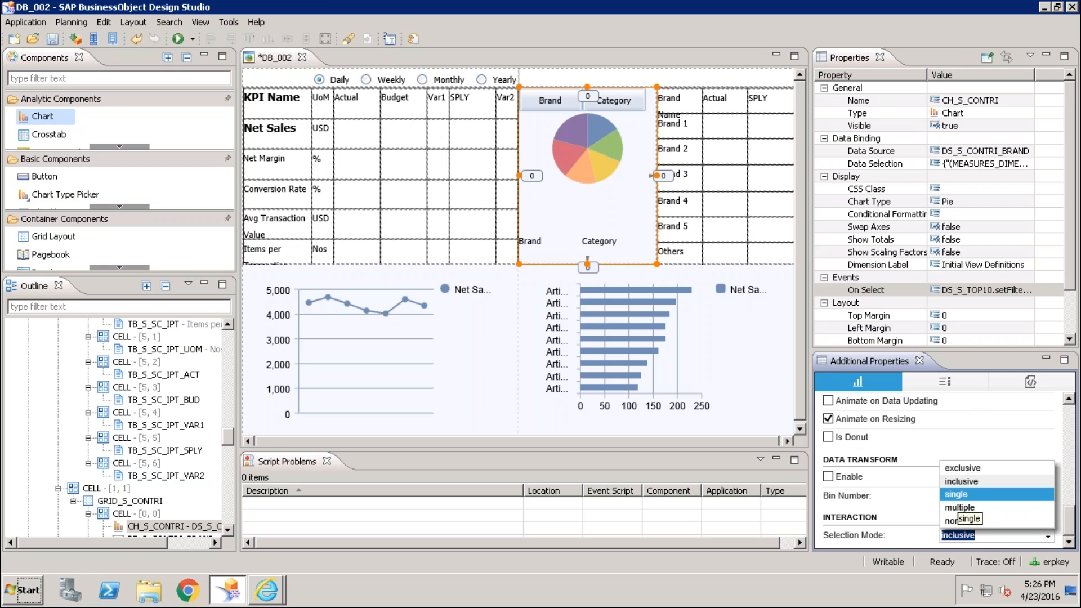
pyautogui.click(959, 495)
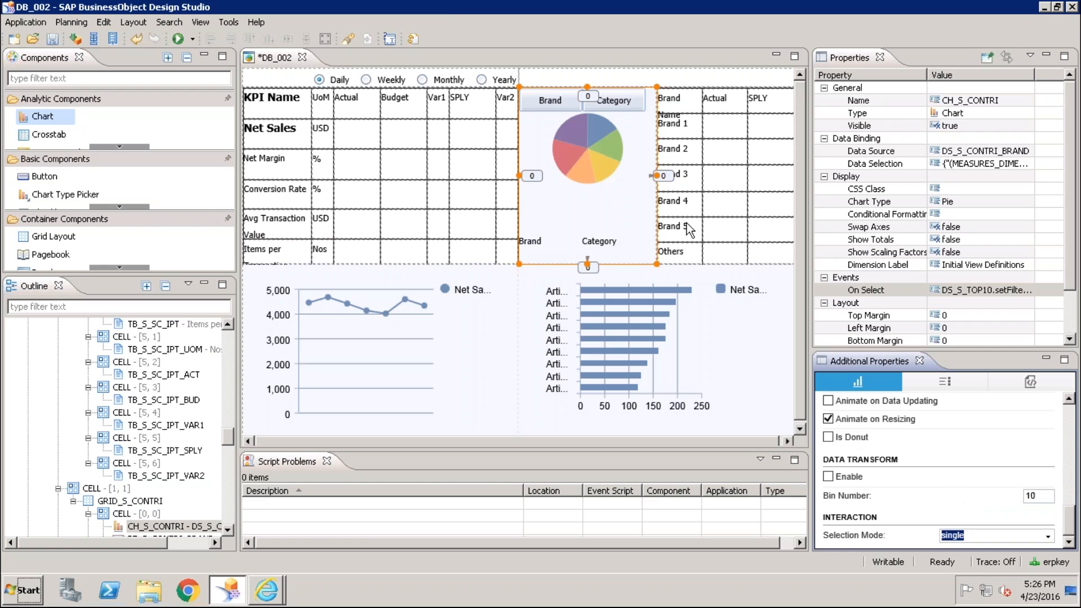
# Step: Run DB_002 in the browser again and close the oldest preview of the application
pyautogui.click(178, 38)
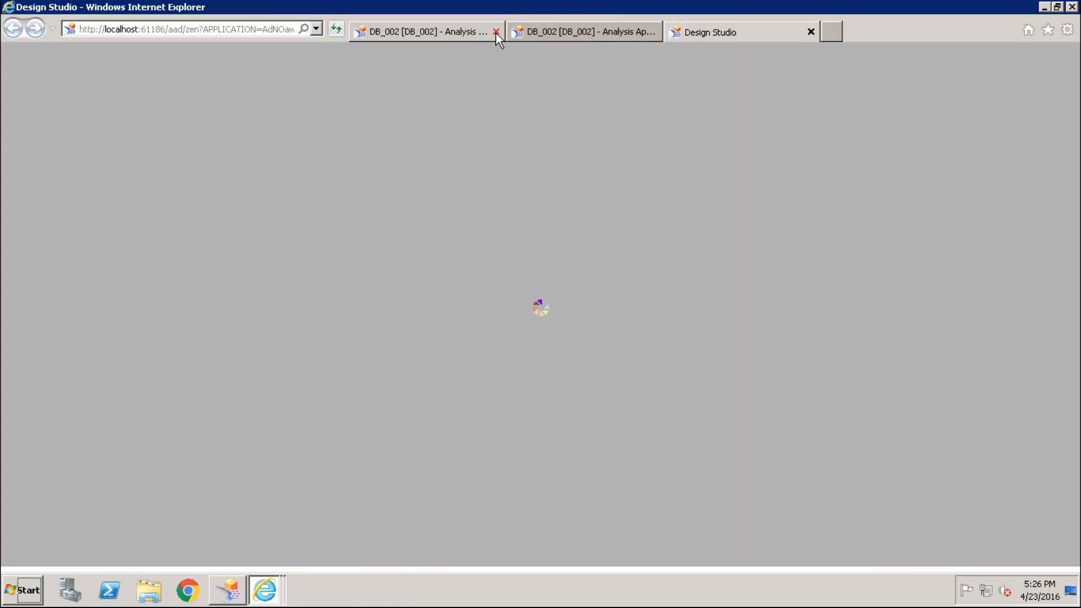
pyautogui.click(495, 33)
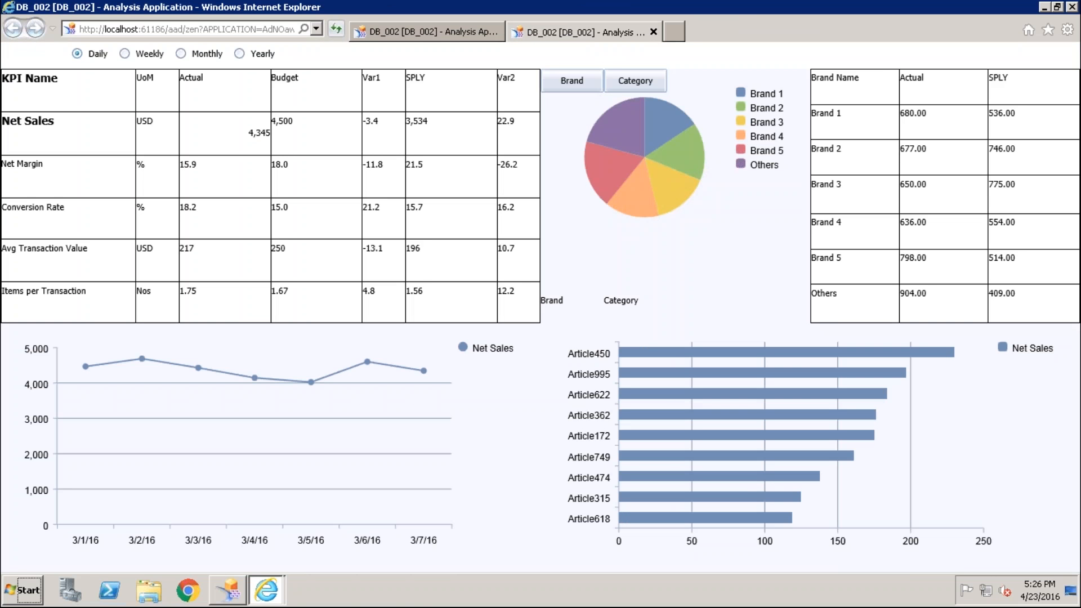
# Step: Test single selection in the pie chart with Brand 3 and Brand 5, and select the Article385 bar in the article chart
pyautogui.moveTo(683, 130)
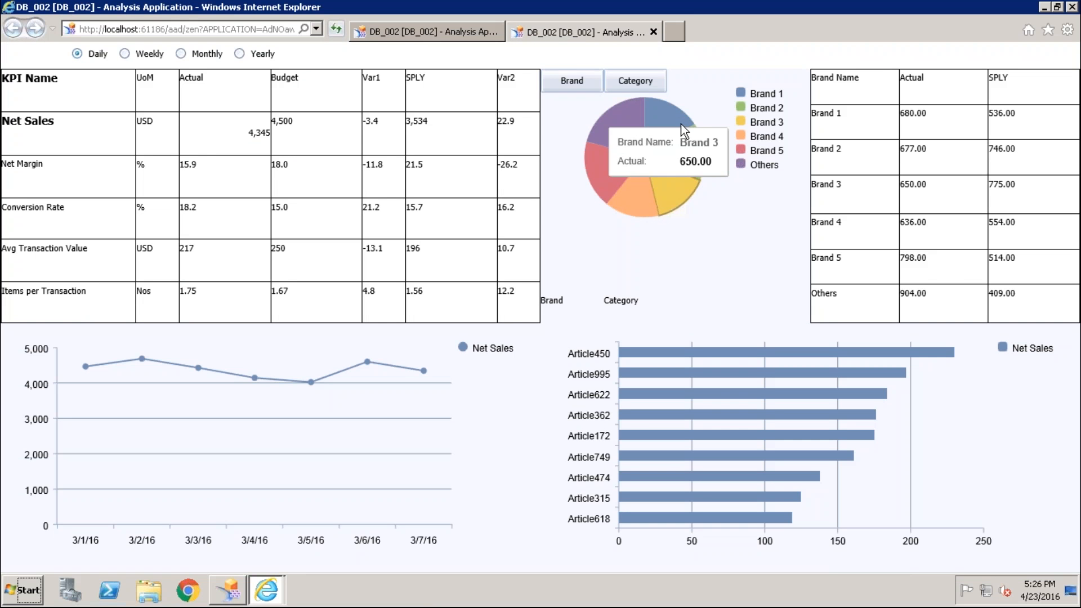
pyautogui.click(668, 181)
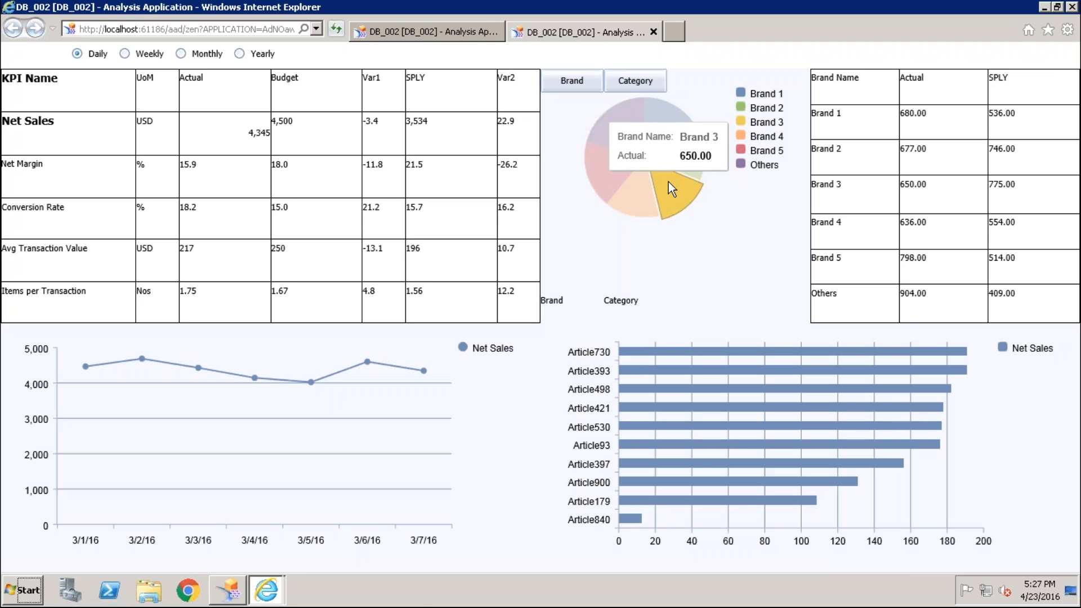
pyautogui.click(600, 166)
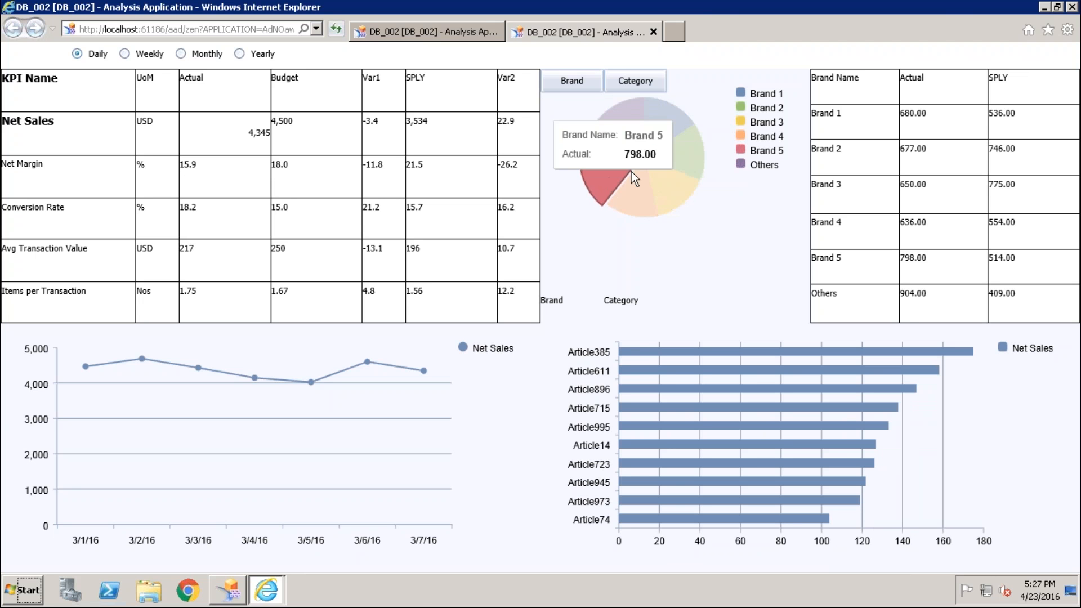
pyautogui.moveTo(637, 168)
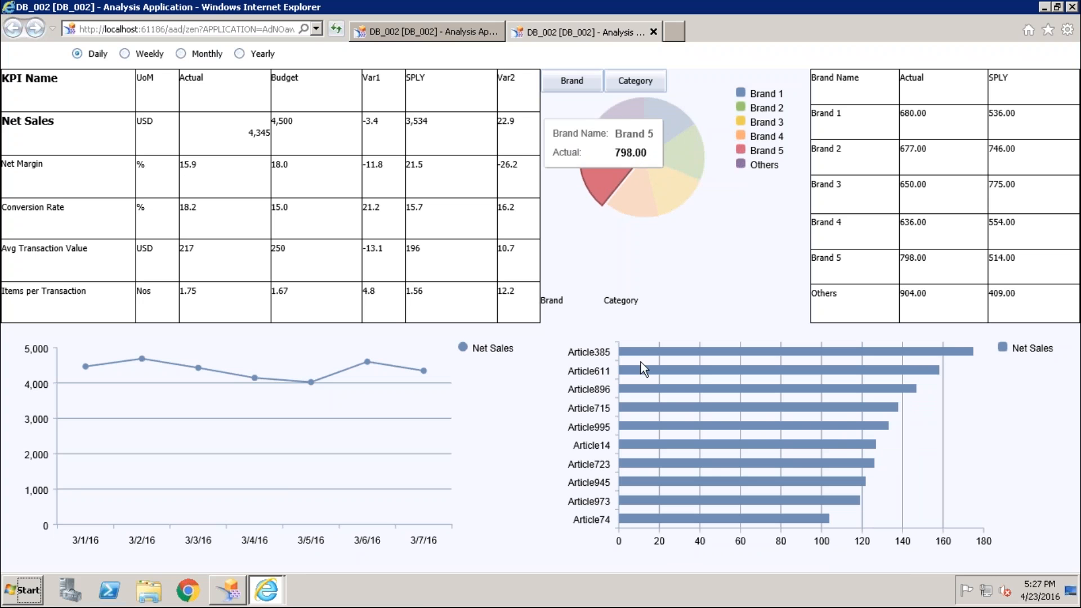
pyautogui.moveTo(648, 354)
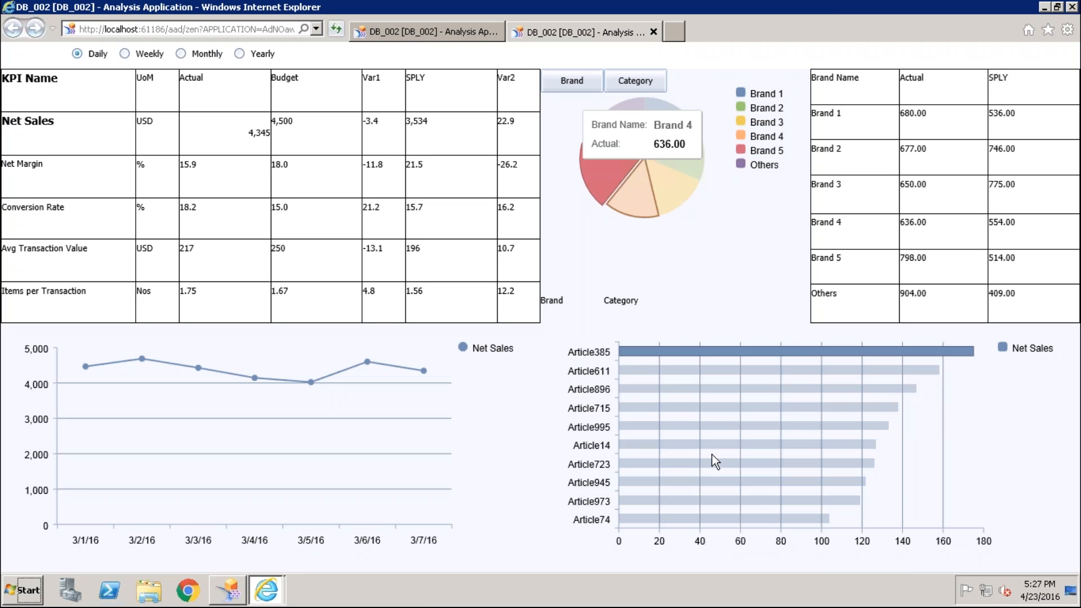
# Step: Switch to Design Studio and set the CH_S_TOP10 bar chart's interaction selection mode to none
pyautogui.click(228, 590)
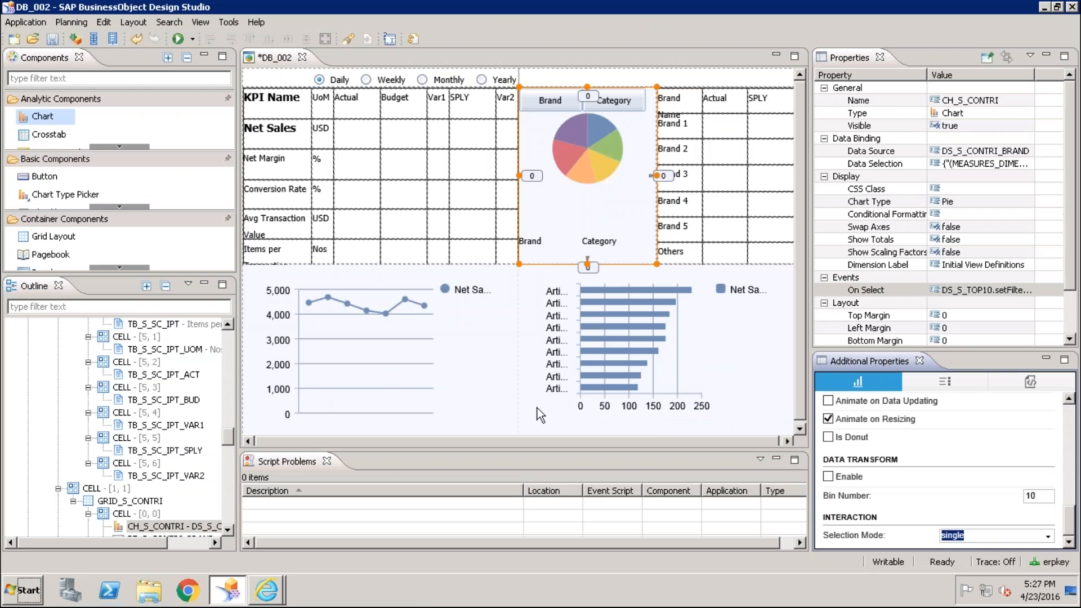
pyautogui.click(620, 322)
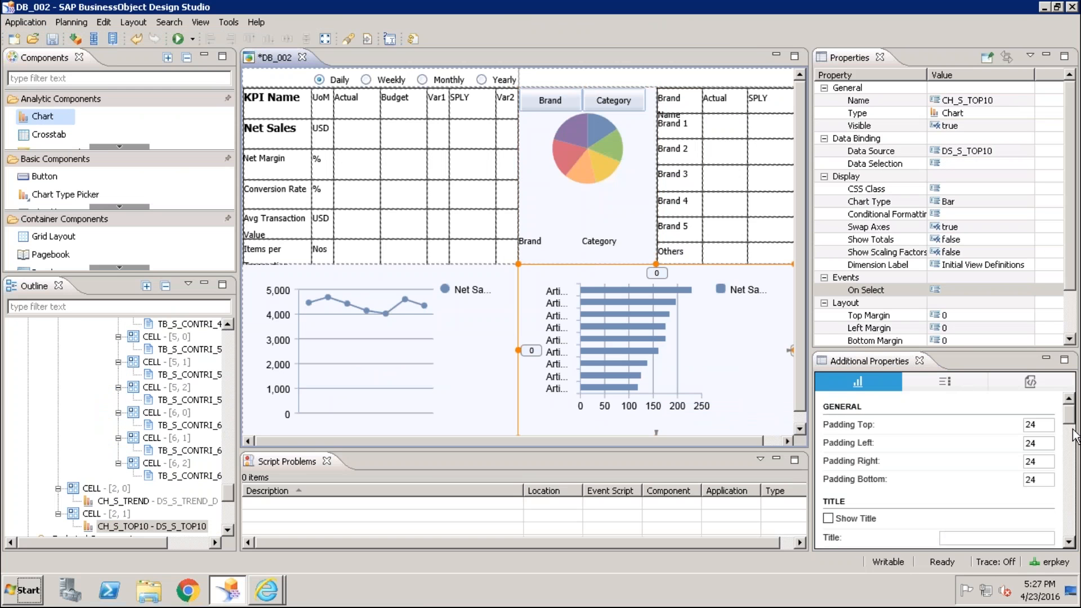
pyautogui.moveTo(1070, 425); pyautogui.dragTo(1070, 535)
pyautogui.click(1042, 540)
pyautogui.click(1042, 540)
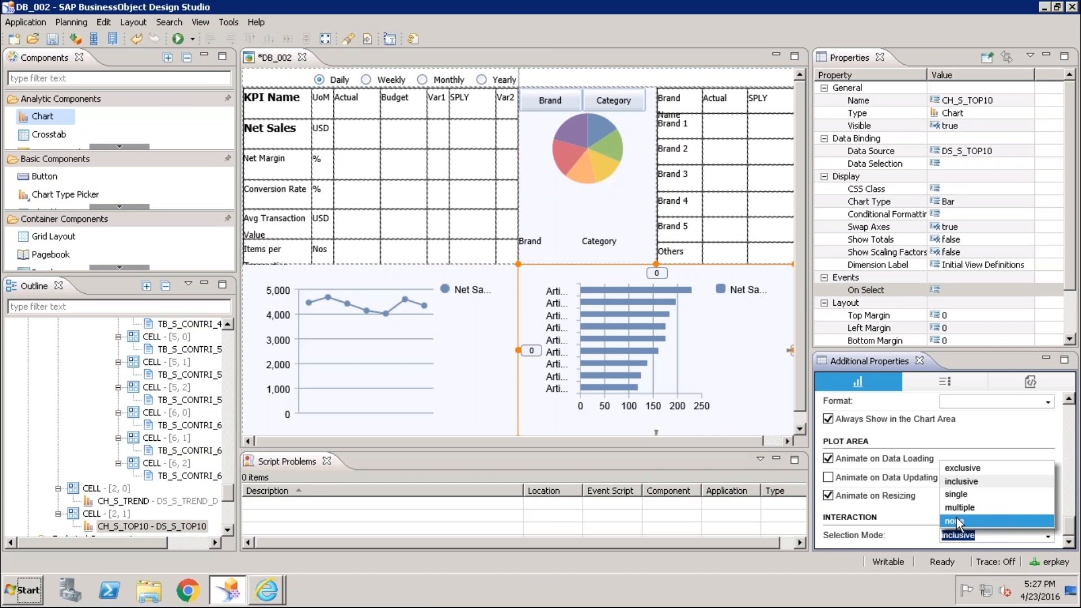
pyautogui.click(956, 519)
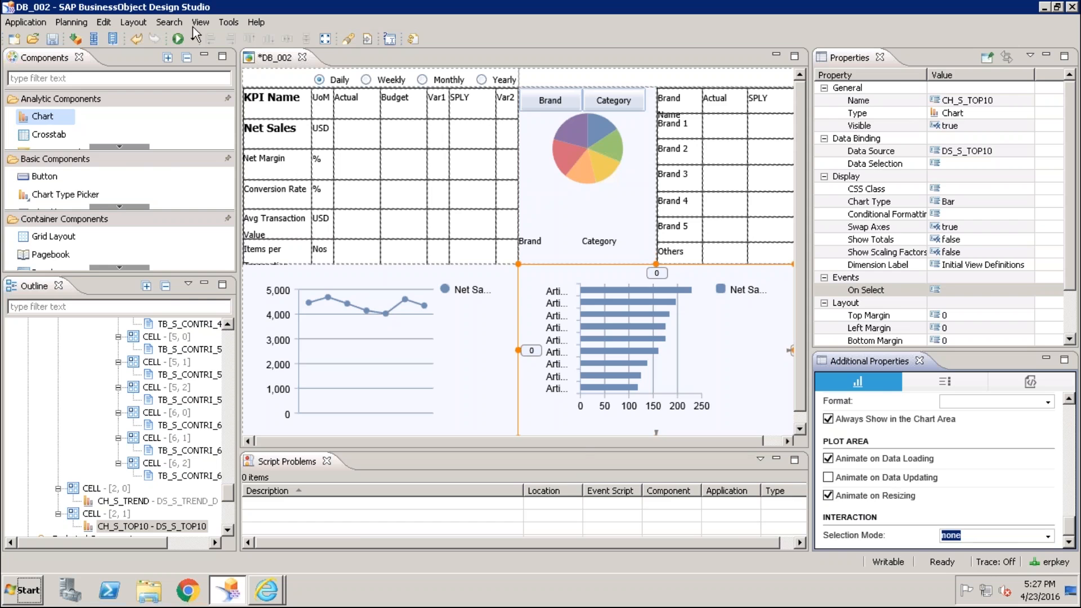
# Step: Run DB_002 in the browser and inspect the tooltips of several bars in the article chart
pyautogui.click(178, 38)
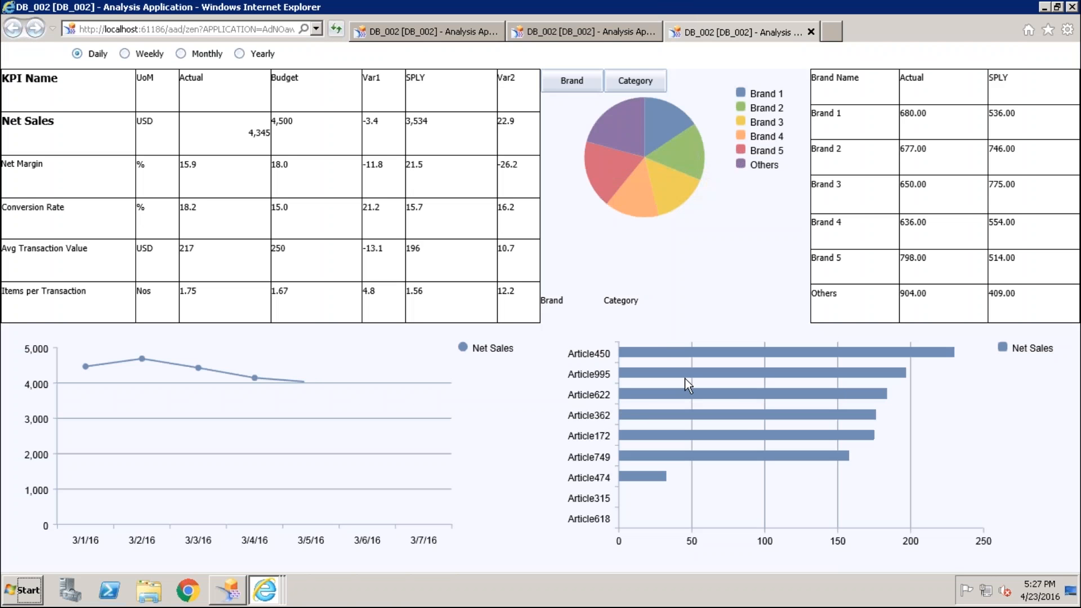
pyautogui.moveTo(684, 374)
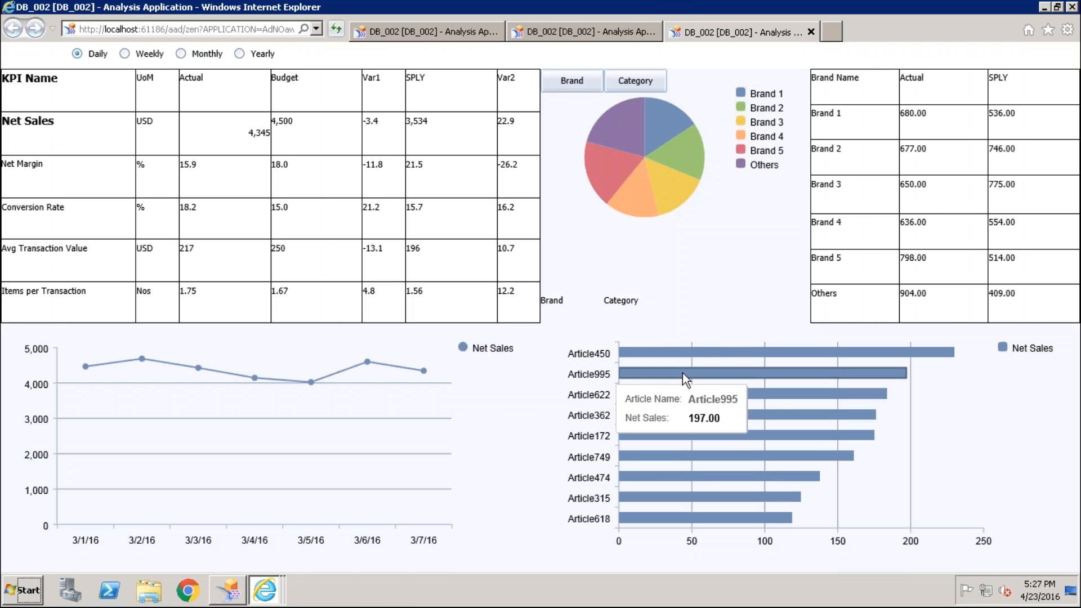
pyautogui.moveTo(722, 349)
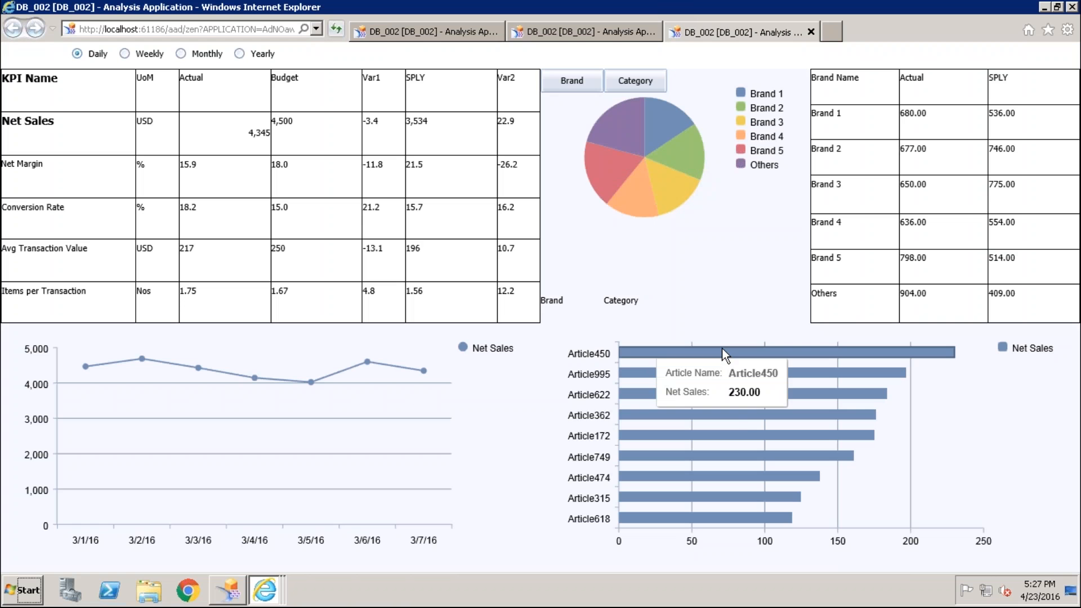
pyautogui.moveTo(727, 415)
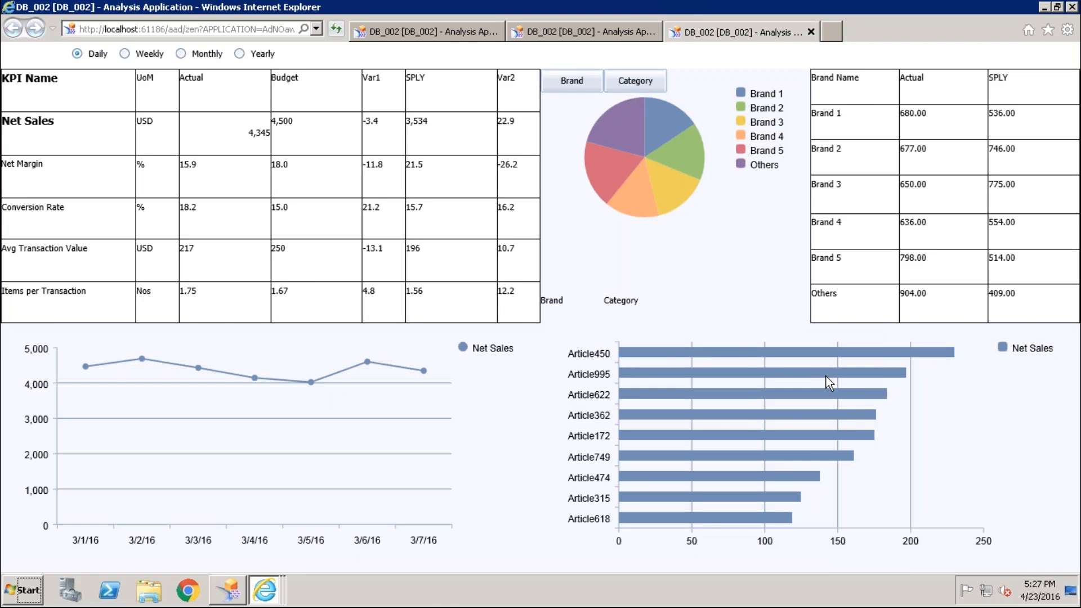
pyautogui.moveTo(830, 376)
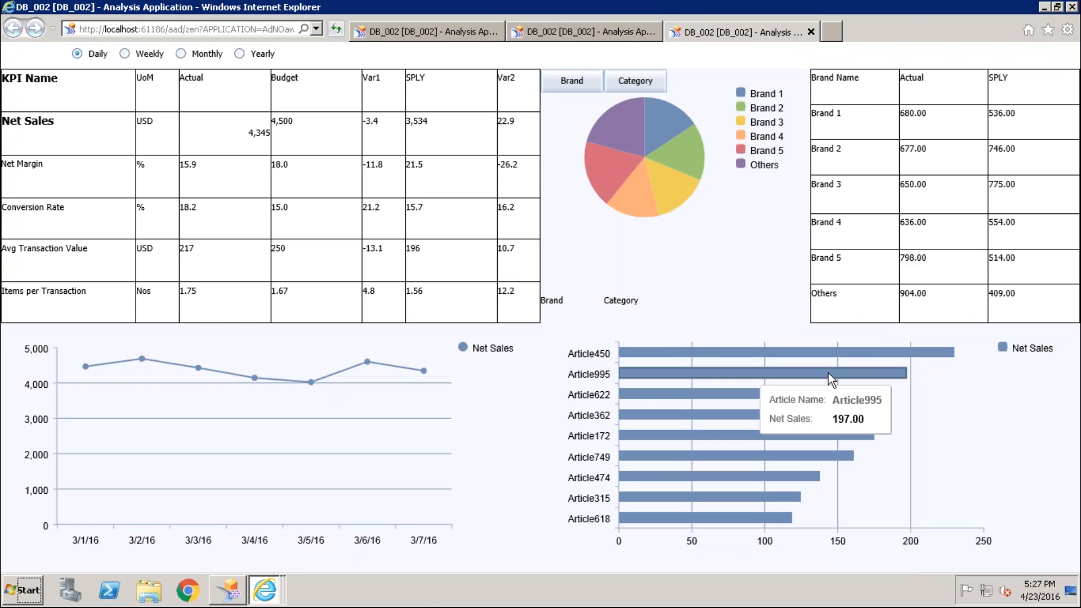
# Step: Switch back to Design Studio, show data labels on the CH_S_TOP10 chart, and run DB_002 in the browser to check them
pyautogui.click(231, 598)
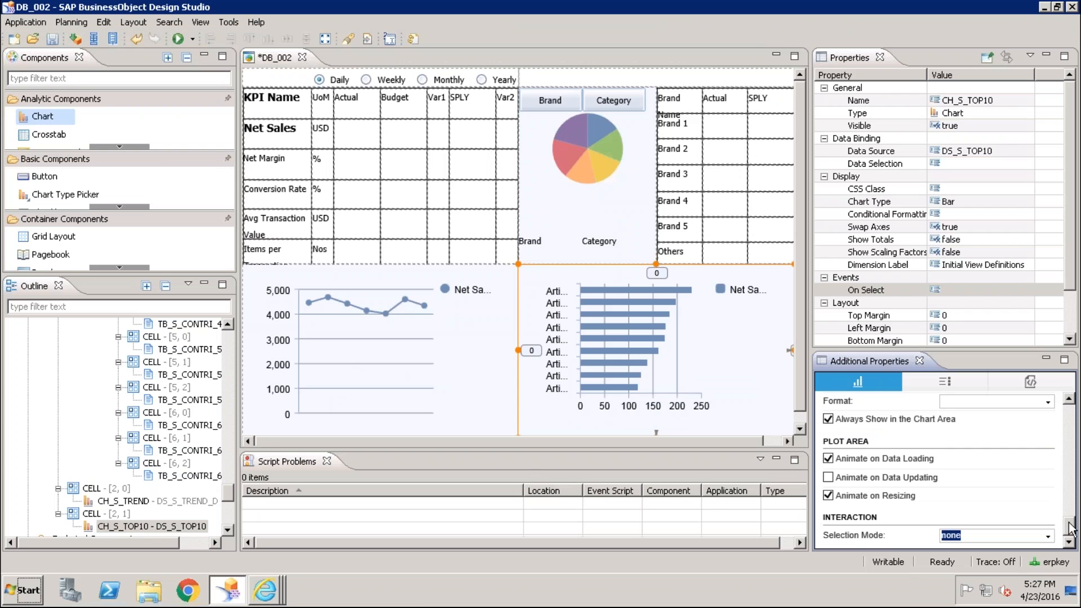
pyautogui.moveTo(1071, 531); pyautogui.dragTo(1070, 521)
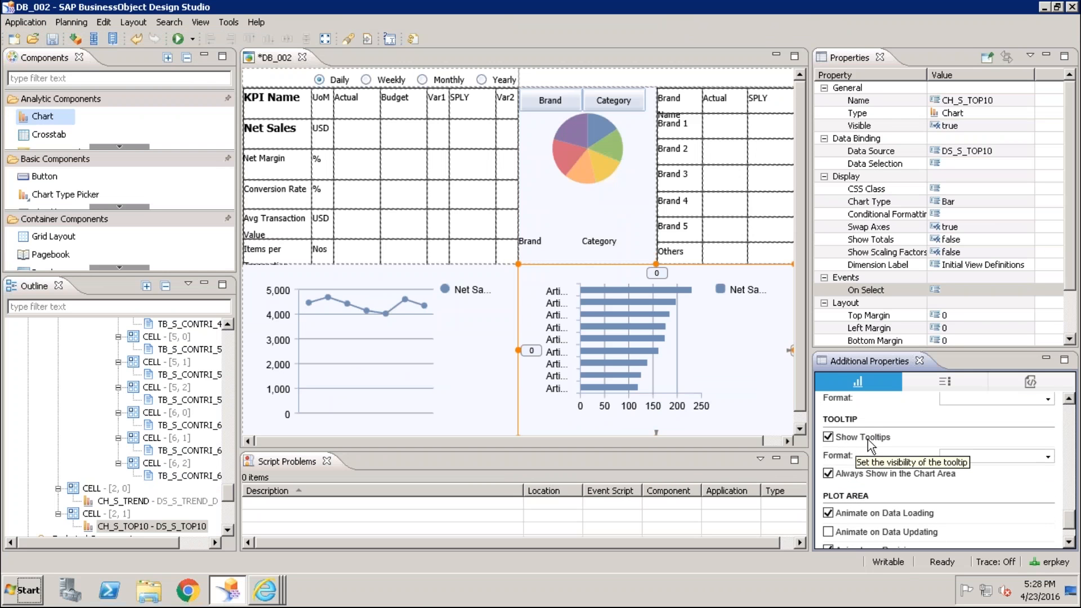
pyautogui.moveTo(1073, 525); pyautogui.dragTo(1073, 512)
pyautogui.click(845, 430)
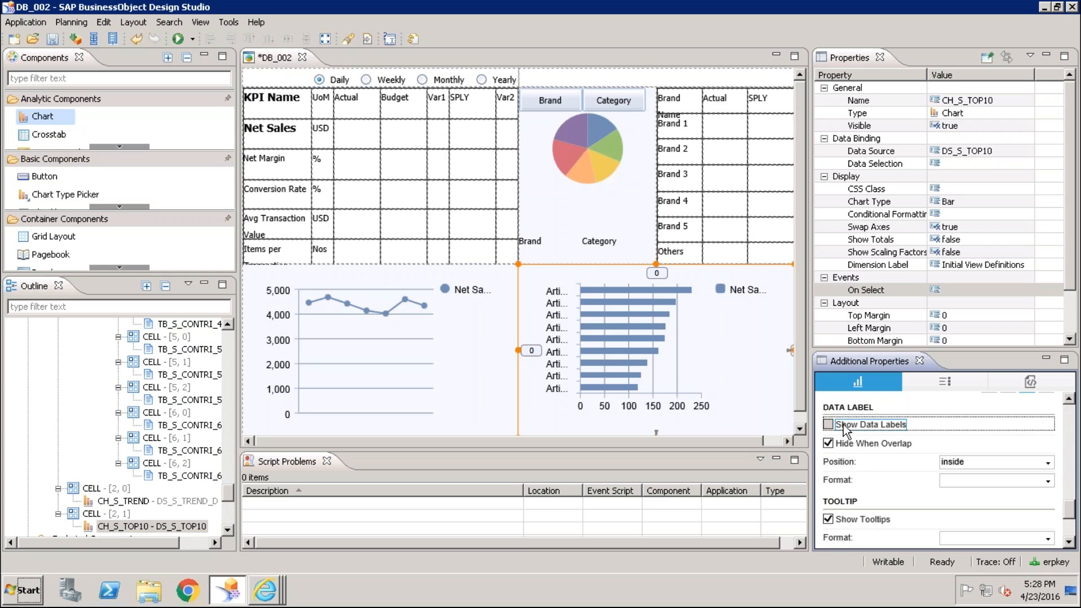
pyautogui.click(845, 430)
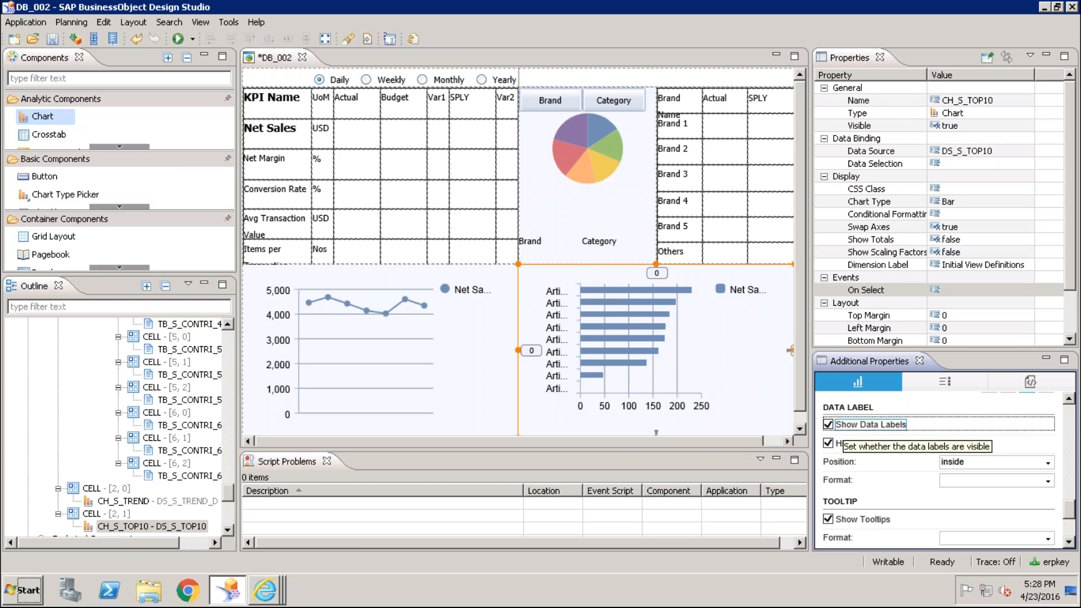
pyautogui.click(177, 40)
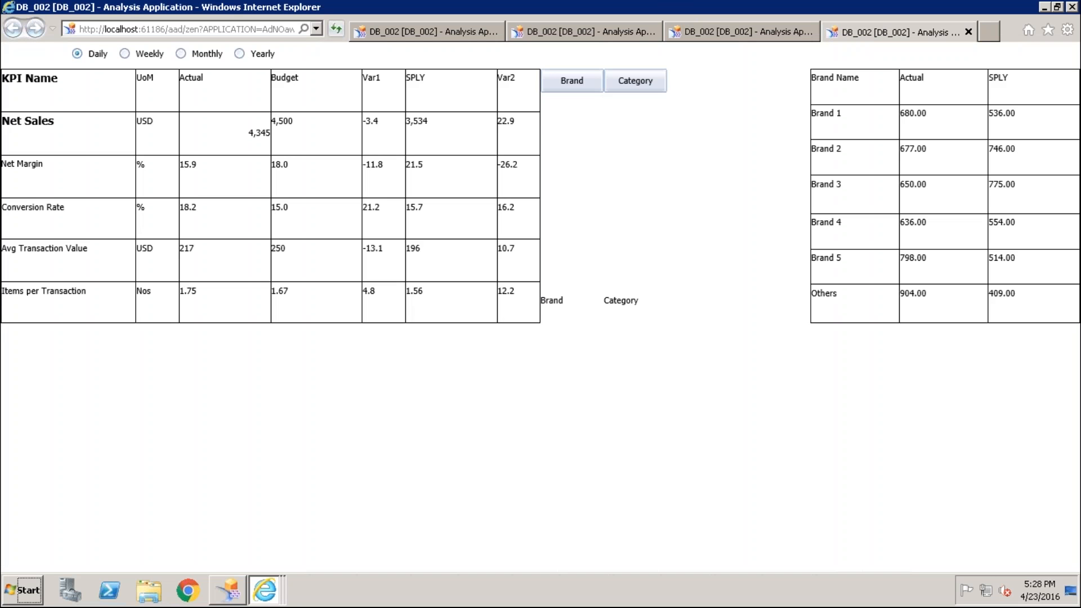
pyautogui.moveTo(749, 353)
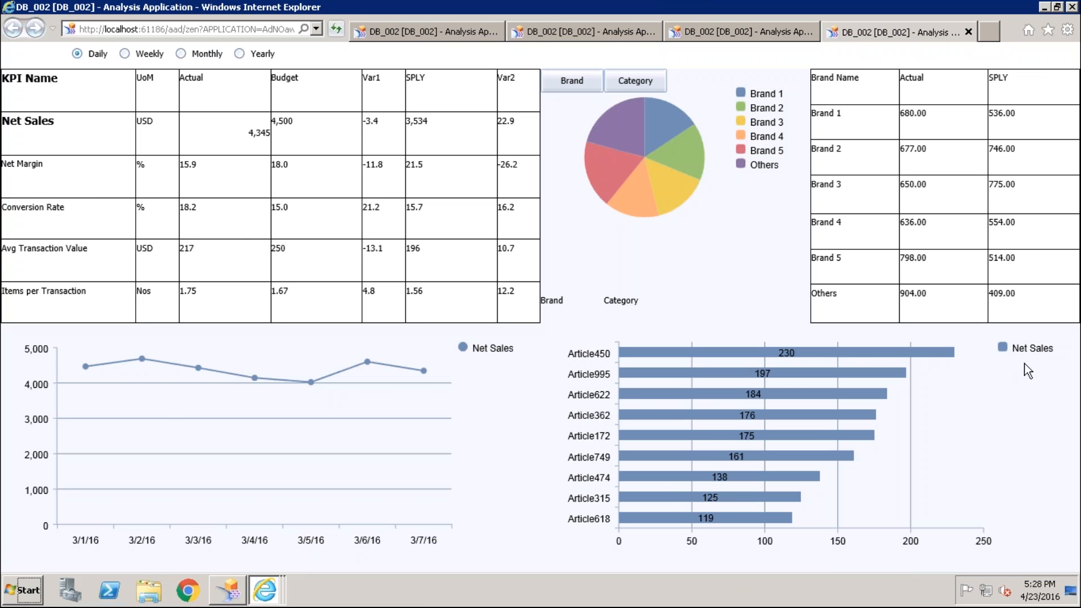
# Step: Return to Design Studio and hide the legend of the CH_S_TOP10 chart
pyautogui.click(228, 593)
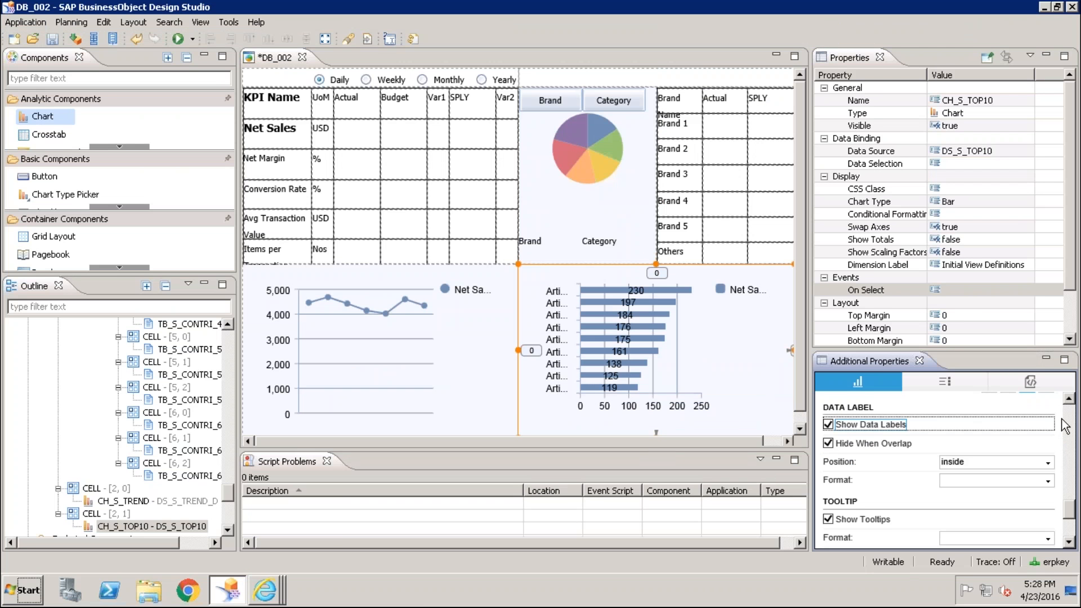
pyautogui.click(1069, 400)
pyautogui.click(1070, 401)
pyautogui.click(1070, 401)
pyautogui.click(1070, 401)
pyautogui.click(1070, 401)
pyautogui.click(1070, 401)
pyautogui.click(1070, 401)
pyautogui.click(1070, 401)
pyautogui.click(842, 468)
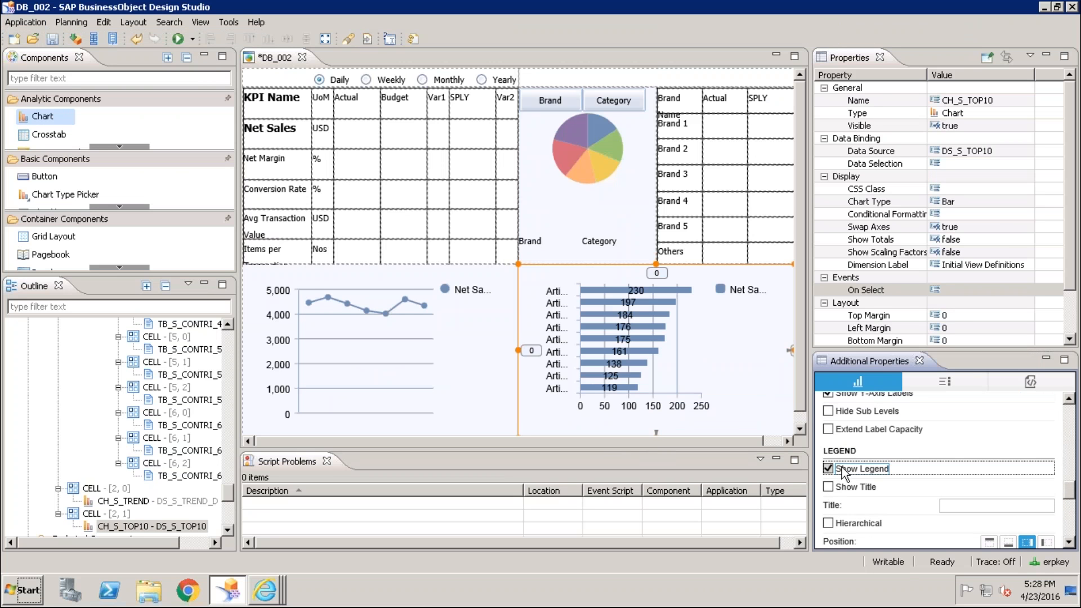
pyautogui.click(842, 468)
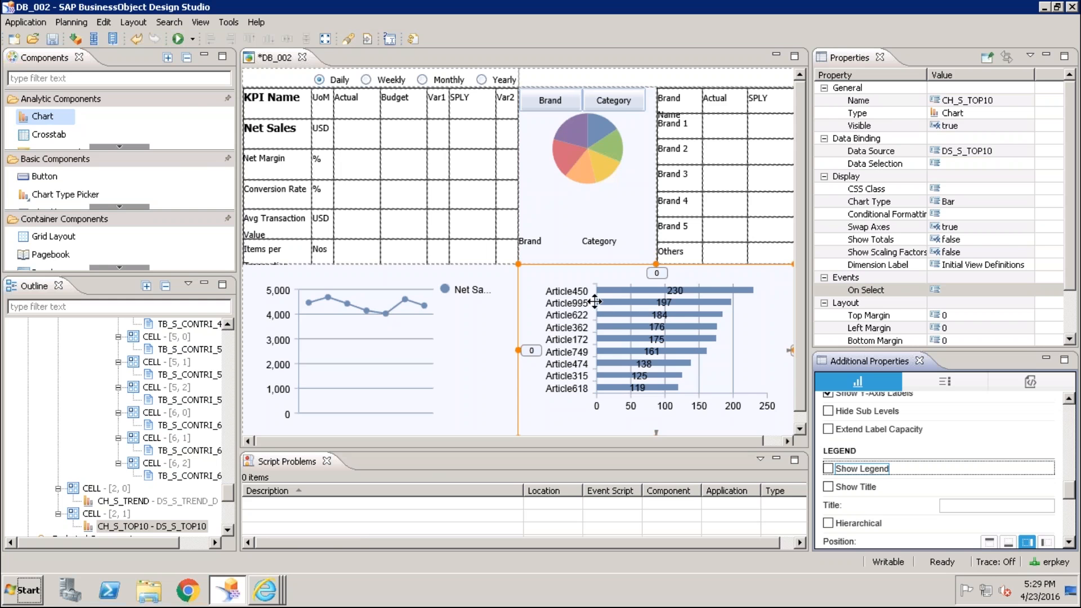
# Step: Review the article chart's axis in the latest browser preview of DB_002 and return to Design Studio
pyautogui.moveTo(274, 599)
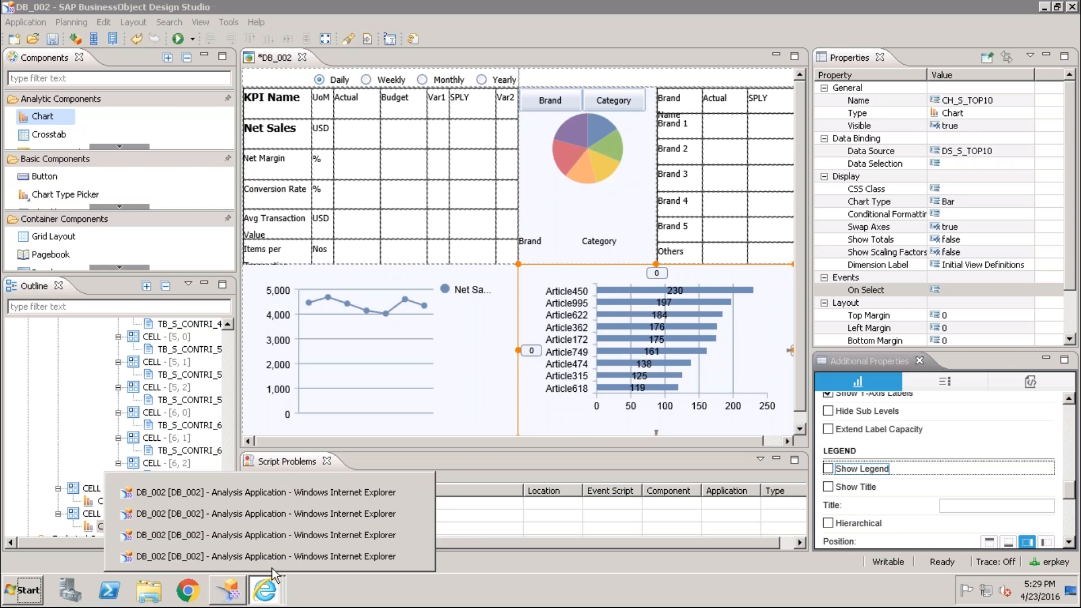
pyautogui.click(276, 562)
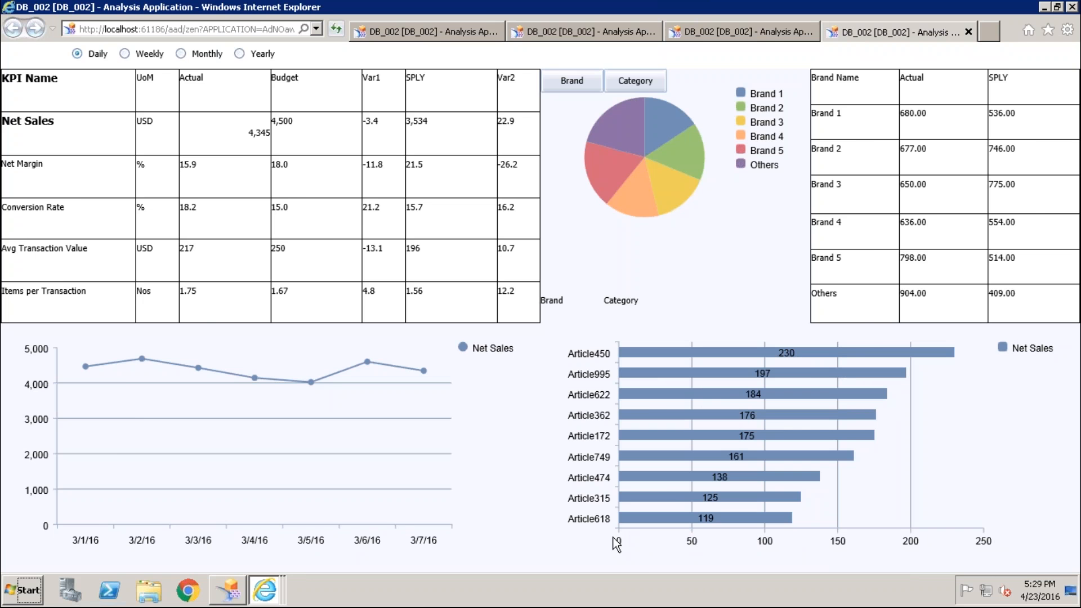
pyautogui.hotkey('alt', 'Tab')
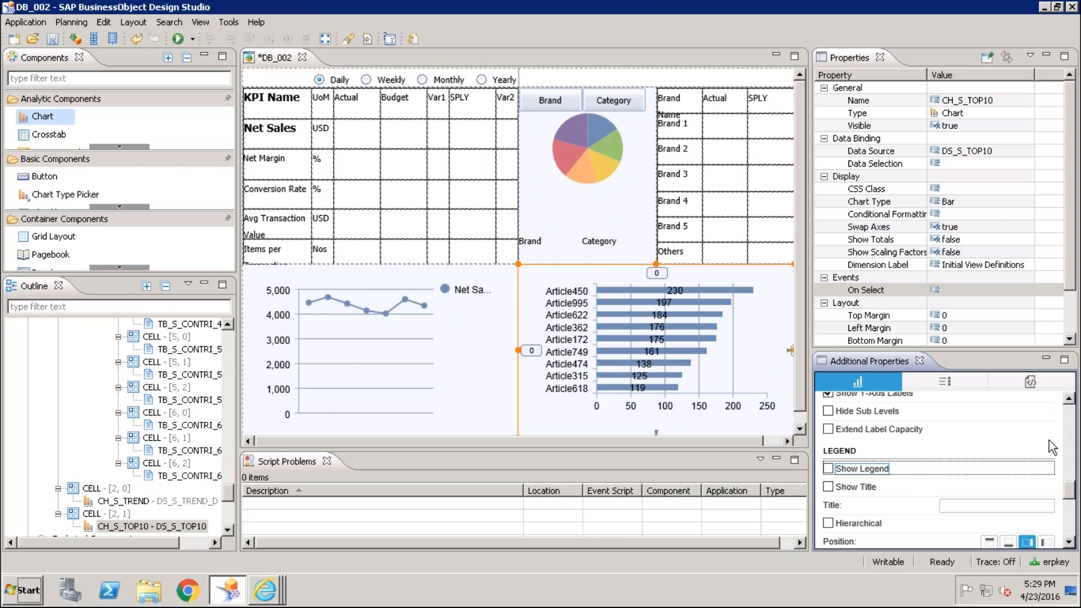
# Step: Hide the X-axis labels and the X-axis line of the CH_S_TOP10 chart
pyautogui.click(1068, 399)
pyautogui.click(1069, 398)
pyautogui.click(1069, 398)
pyautogui.click(1069, 398)
pyautogui.click(1069, 399)
pyautogui.click(1069, 398)
pyautogui.click(1069, 398)
pyautogui.click(1069, 398)
pyautogui.click(1069, 398)
pyautogui.click(1069, 398)
pyautogui.click(1069, 398)
pyautogui.click(1069, 398)
pyautogui.click(1069, 399)
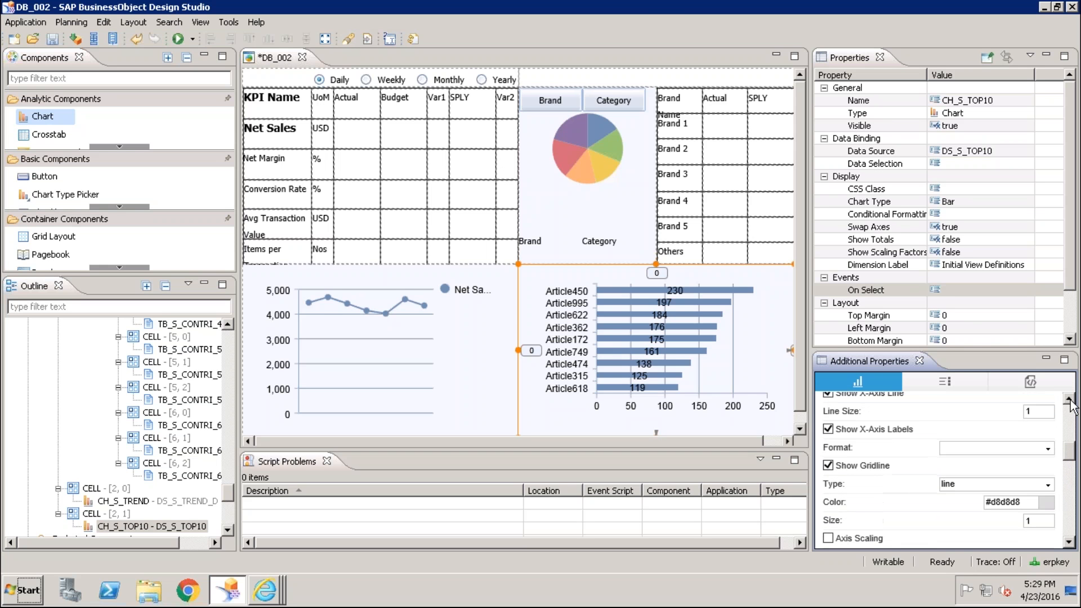
pyautogui.click(866, 432)
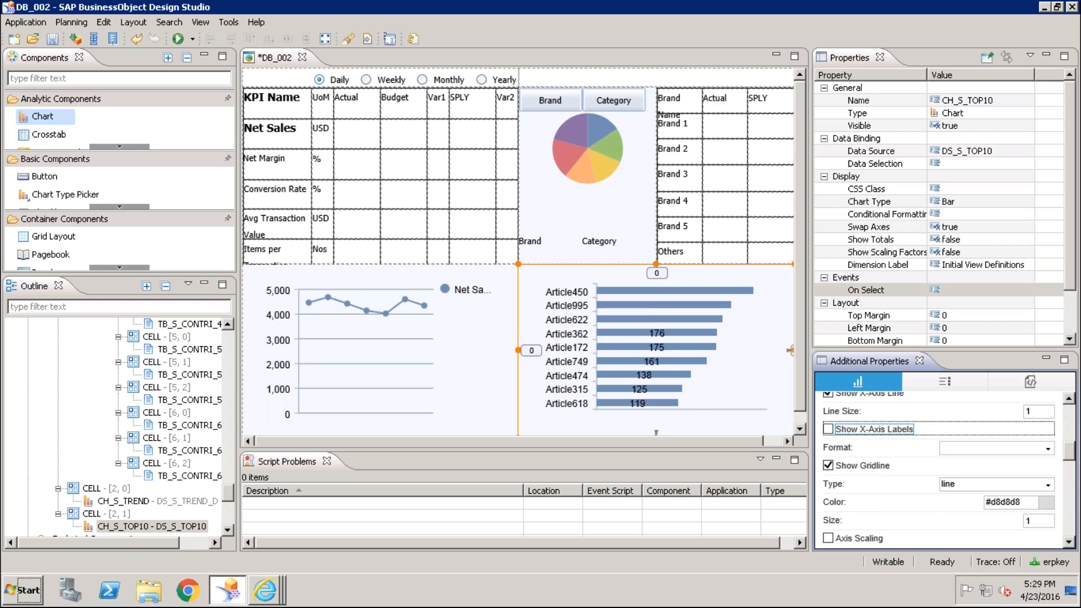
pyautogui.click(853, 397)
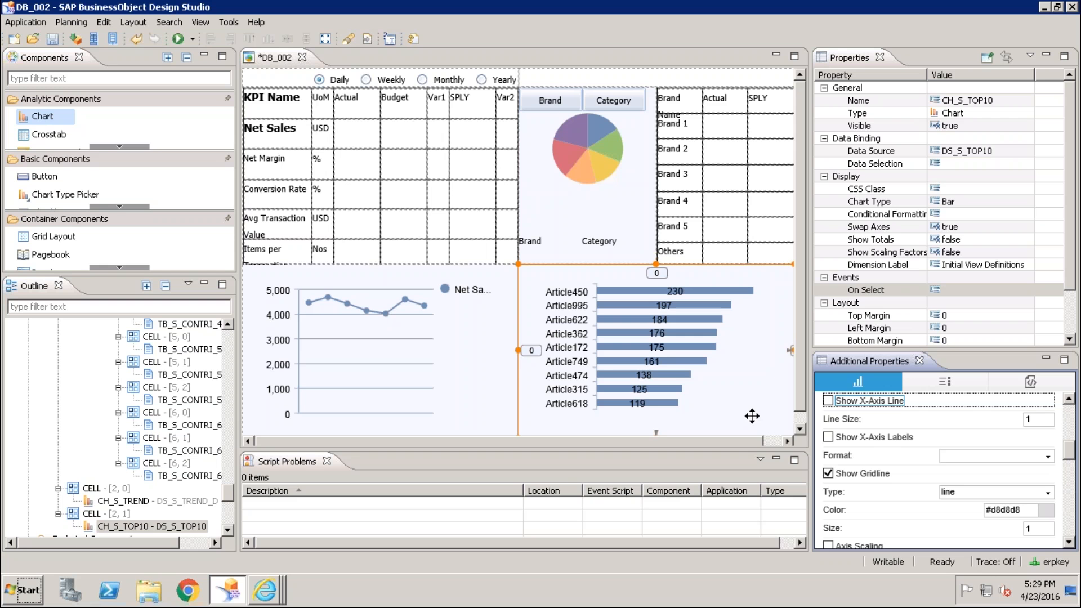
# Step: Check the article chart's background in the browser preview, and set the CH_S_TOP10 chart's background color to No Fill in Design Studio
pyautogui.moveTo(1073, 453); pyautogui.dragTo(1072, 434)
pyautogui.scroll(5, 1072, 433)
pyautogui.scroll(-1, 1074, 433)
pyautogui.scroll(-2, 1074, 432)
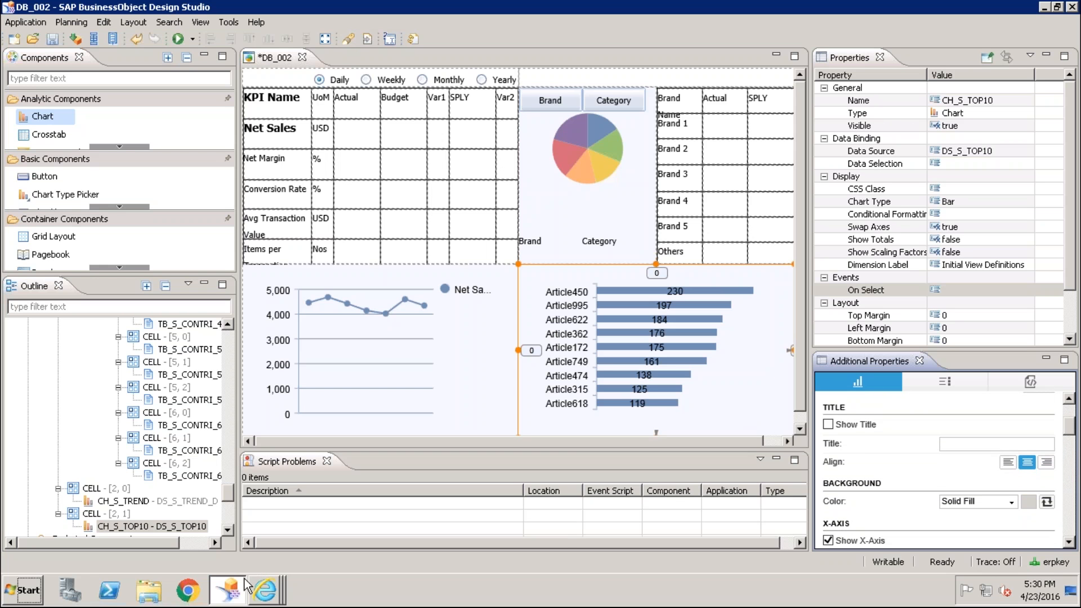
pyautogui.click(267, 590)
pyautogui.click(274, 565)
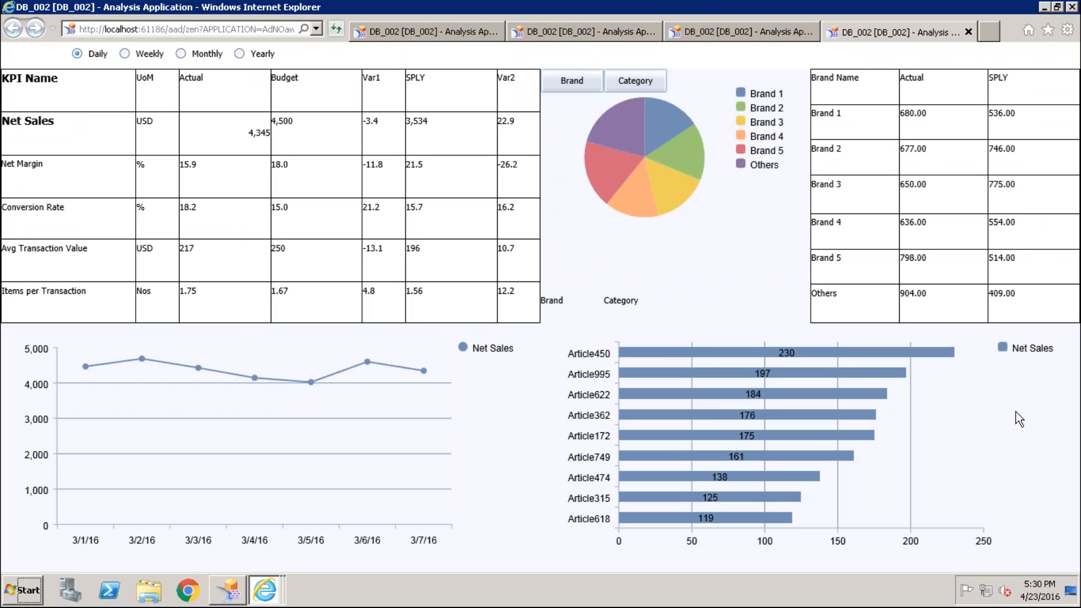
pyautogui.hotkey('alt', 'Tab')
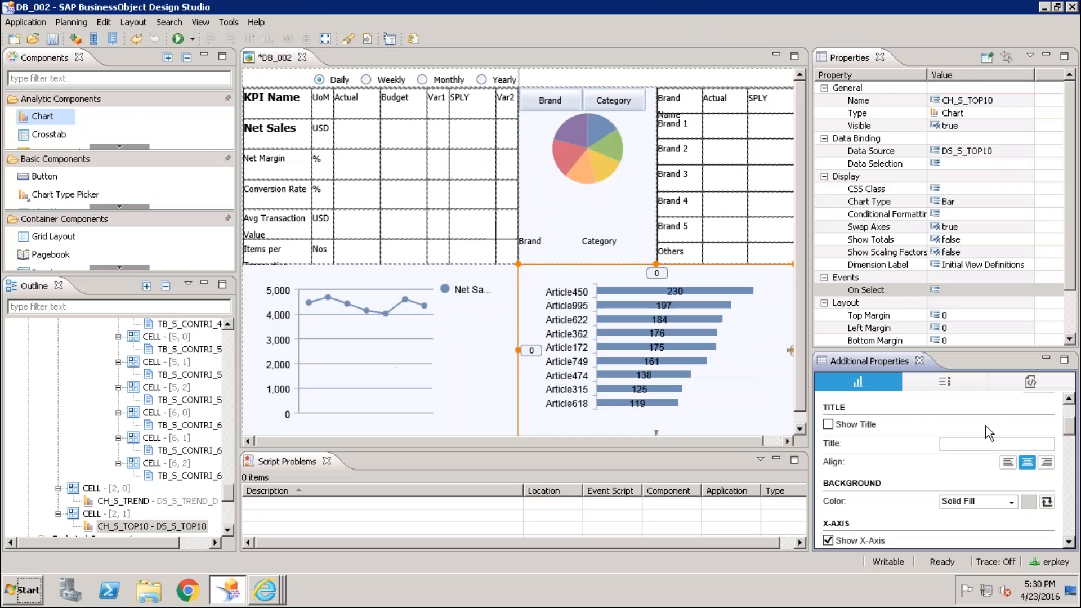
pyautogui.click(1004, 501)
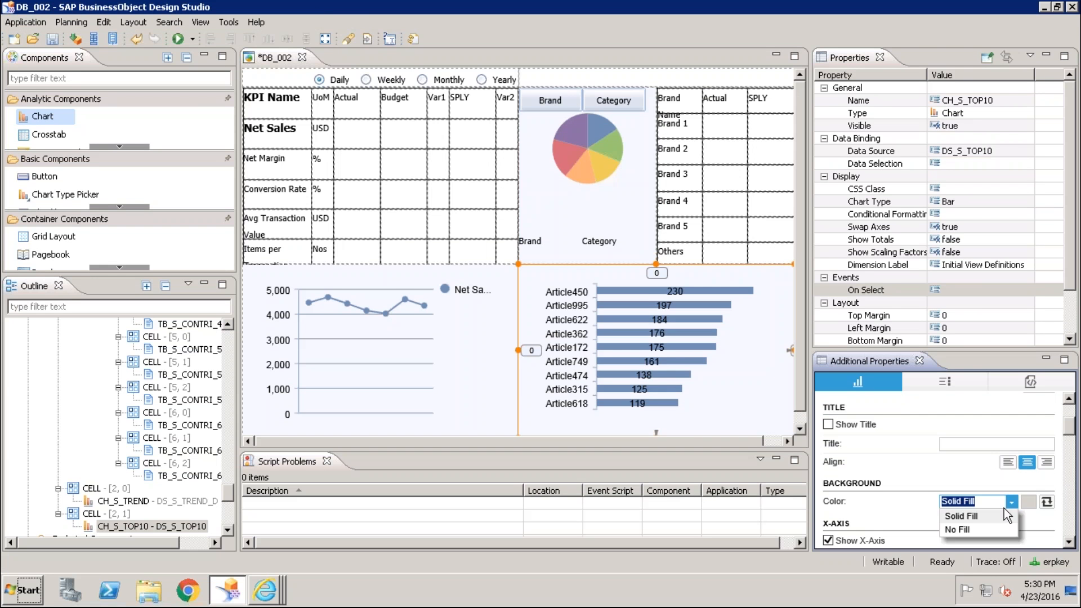
pyautogui.click(961, 530)
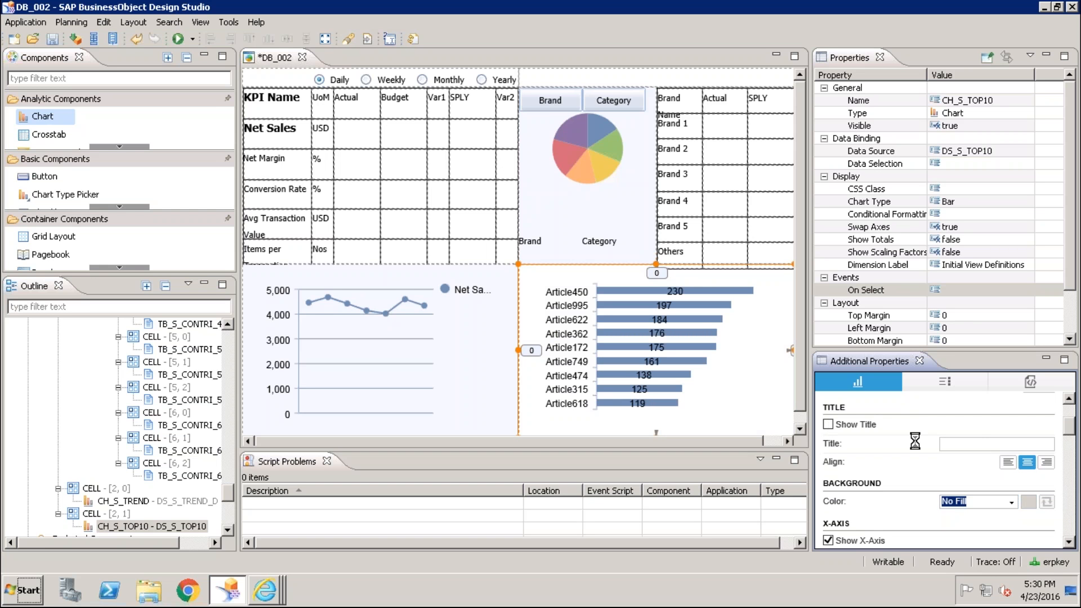
# Step: Try showing the title "Top 10 Artivles" on the CH_S_TOP10 chart, and clear and hide the title again
pyautogui.click(975, 445)
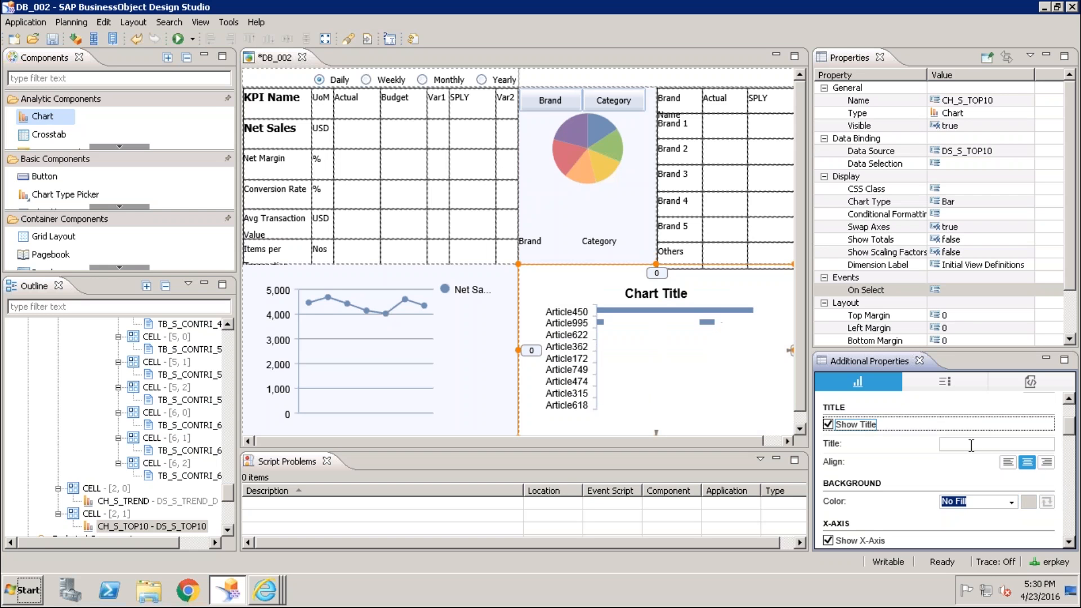
pyautogui.write('Top ')
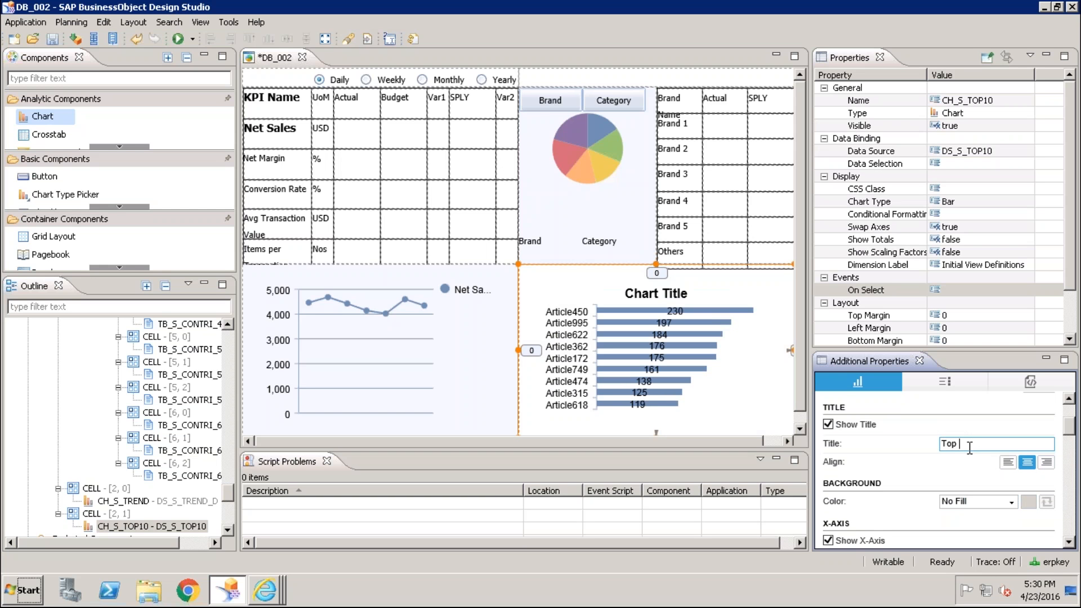
pyautogui.write('10 Artivles')
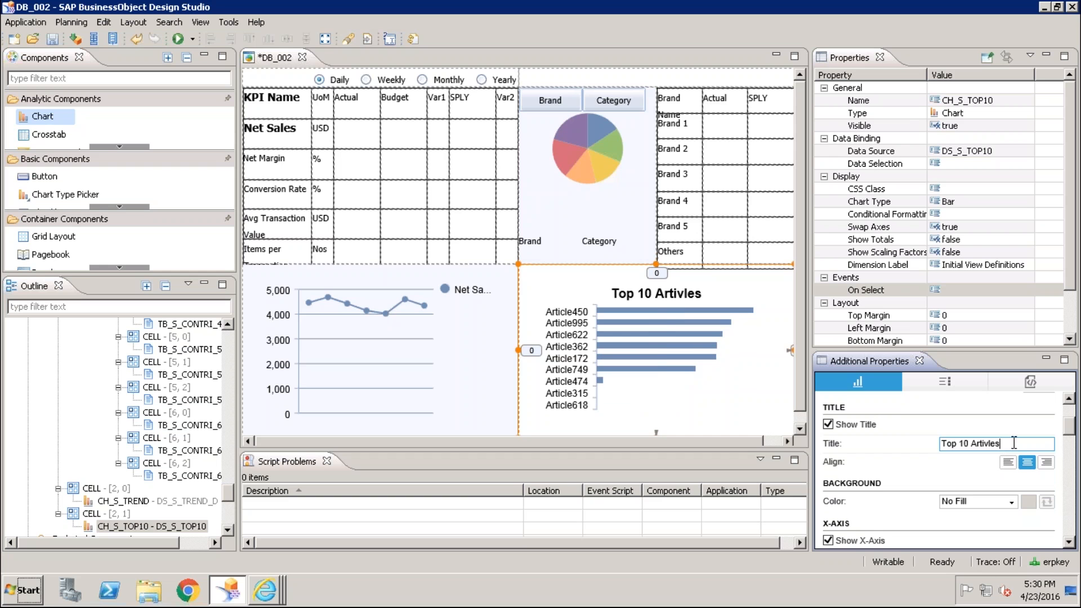
pyautogui.hotkey('ctrl', 'a')
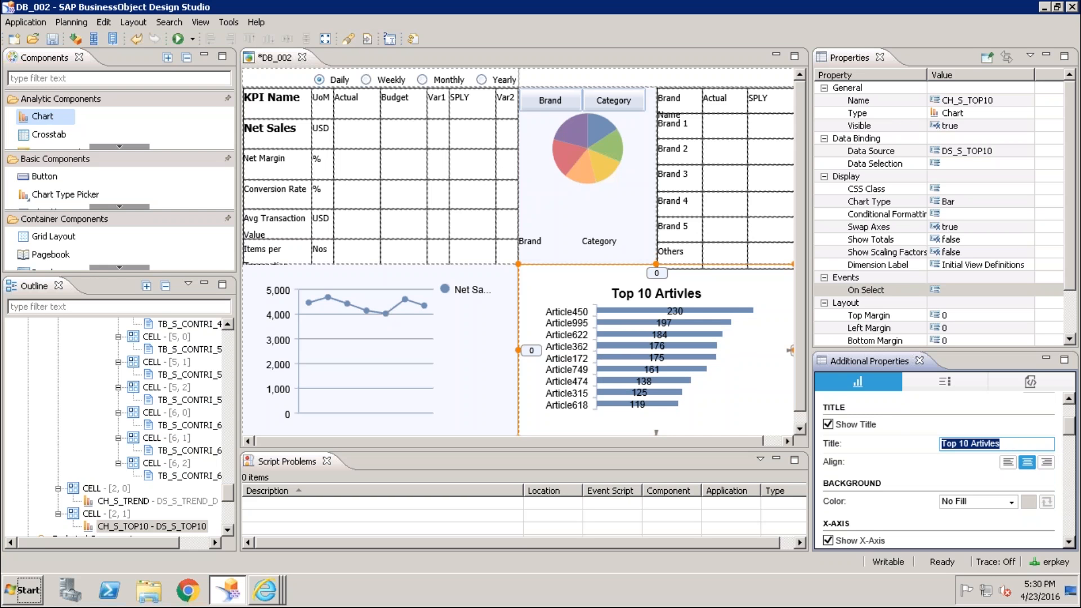
pyautogui.press('BackSpace')
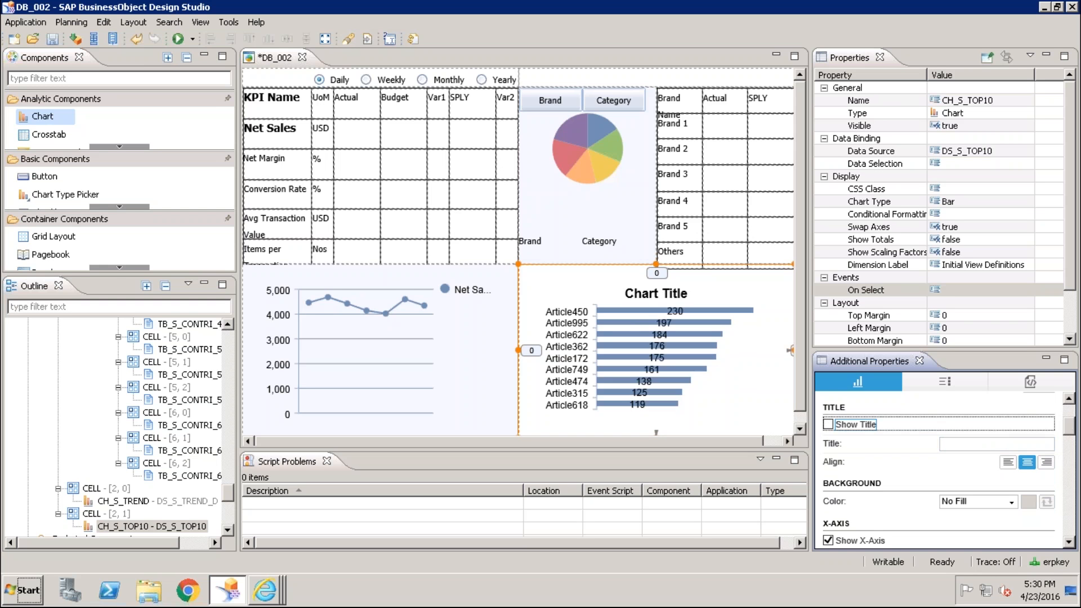
# Step: Set the top and left padding of the CH_S_TOP10 chart to 5 and save DB_002
pyautogui.moveTo(1069, 425); pyautogui.dragTo(1071, 413)
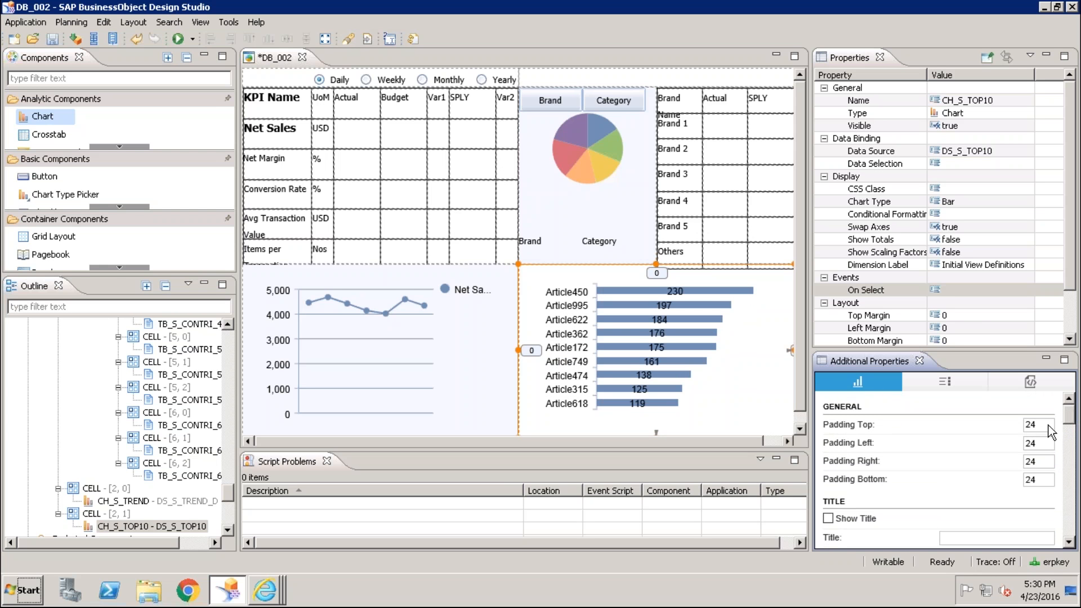
pyautogui.click(265, 589)
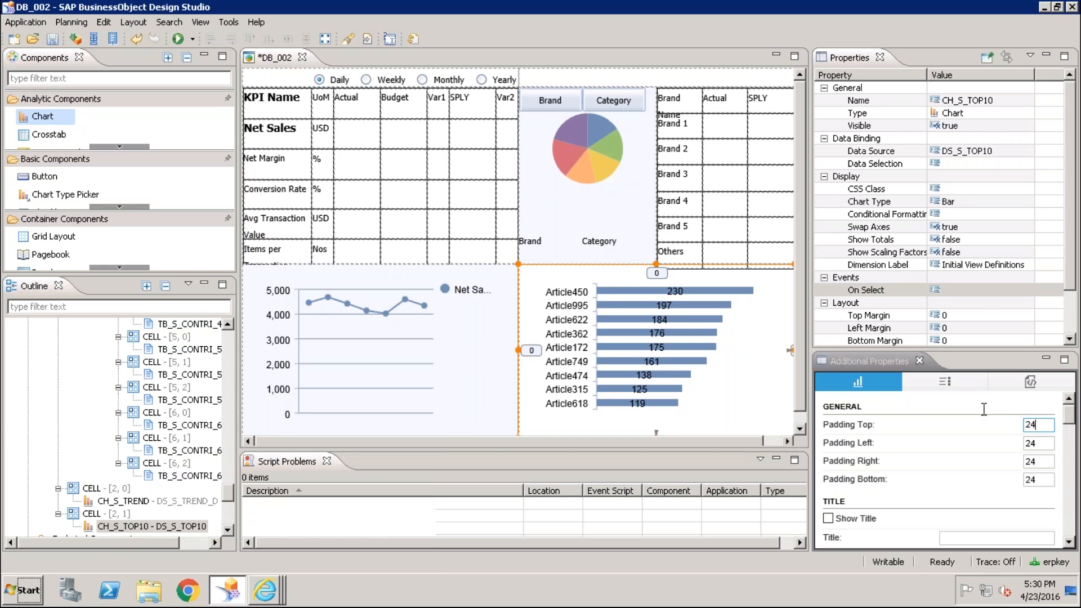
pyautogui.doubleClick(1041, 425)
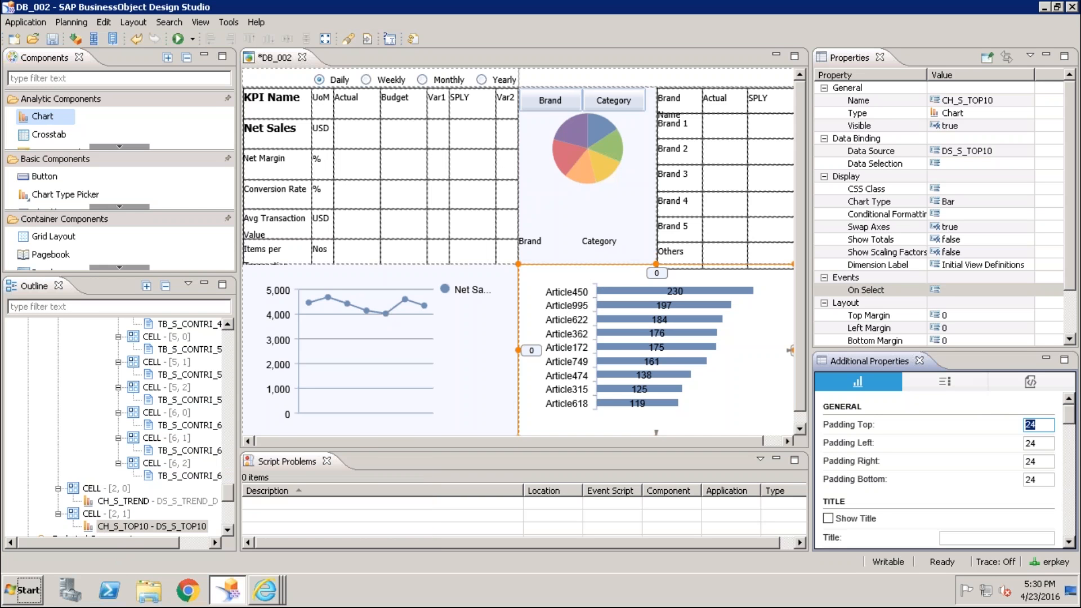
pyautogui.write('5')
pyautogui.press('Tab')
pyautogui.moveTo(1046, 443); pyautogui.dragTo(997, 435)
pyautogui.write('5')
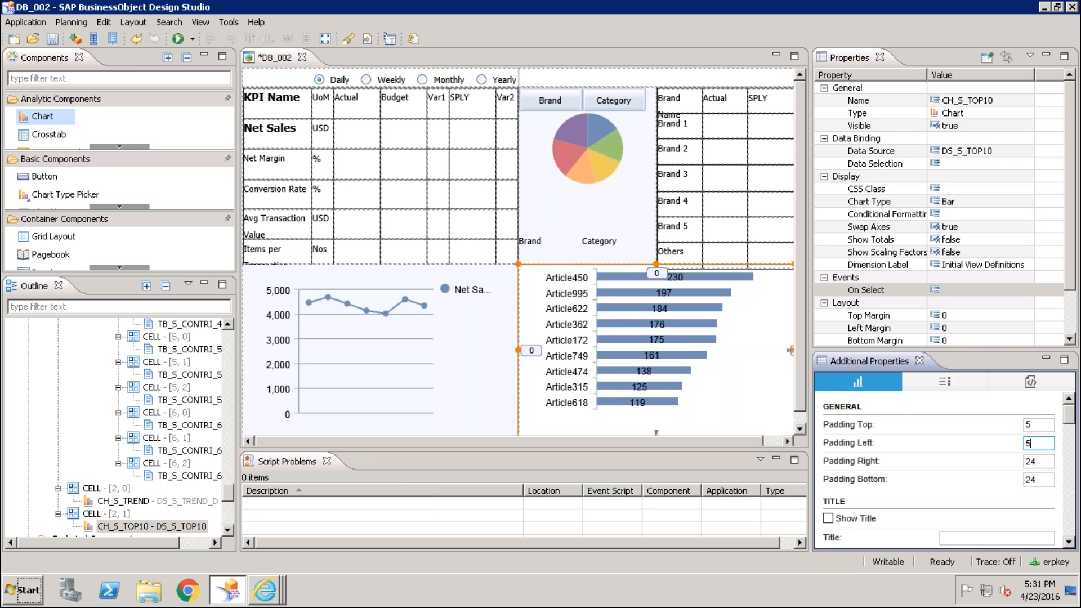
pyautogui.press('Tab')
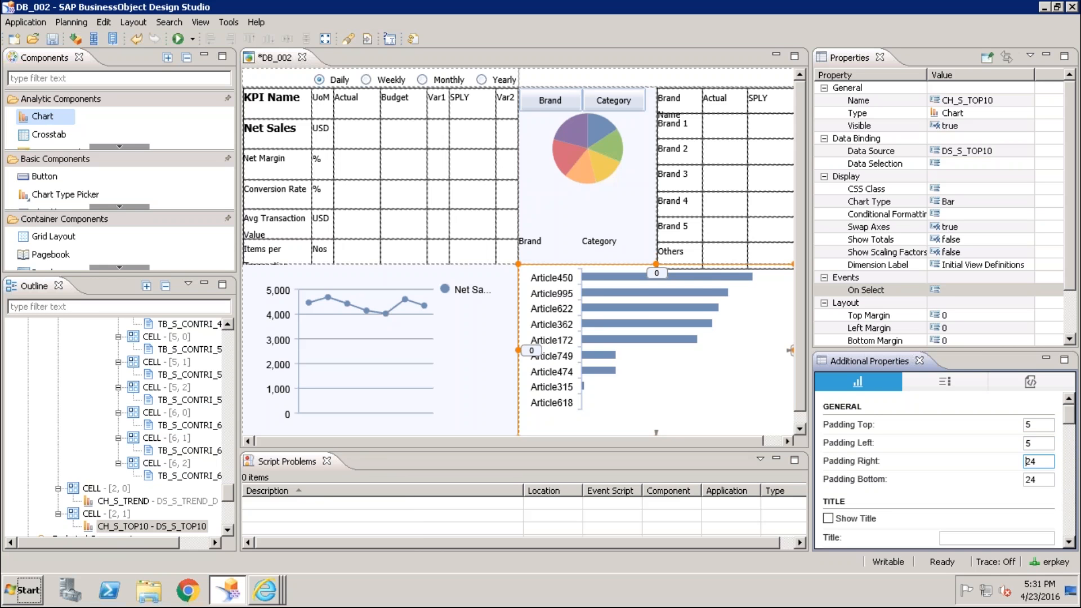
pyautogui.hotkey('ctrl', 's')
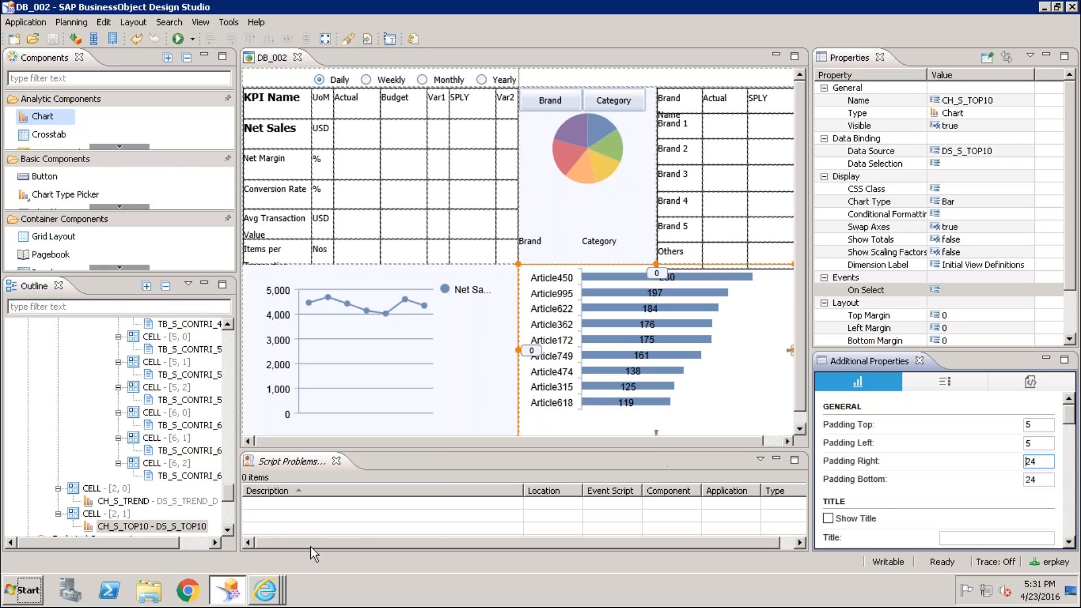
# Step: In the browser preview, switch the pie chart to Category and select the Others slice to check how the article chart responds
pyautogui.click(264, 590)
pyautogui.click(262, 561)
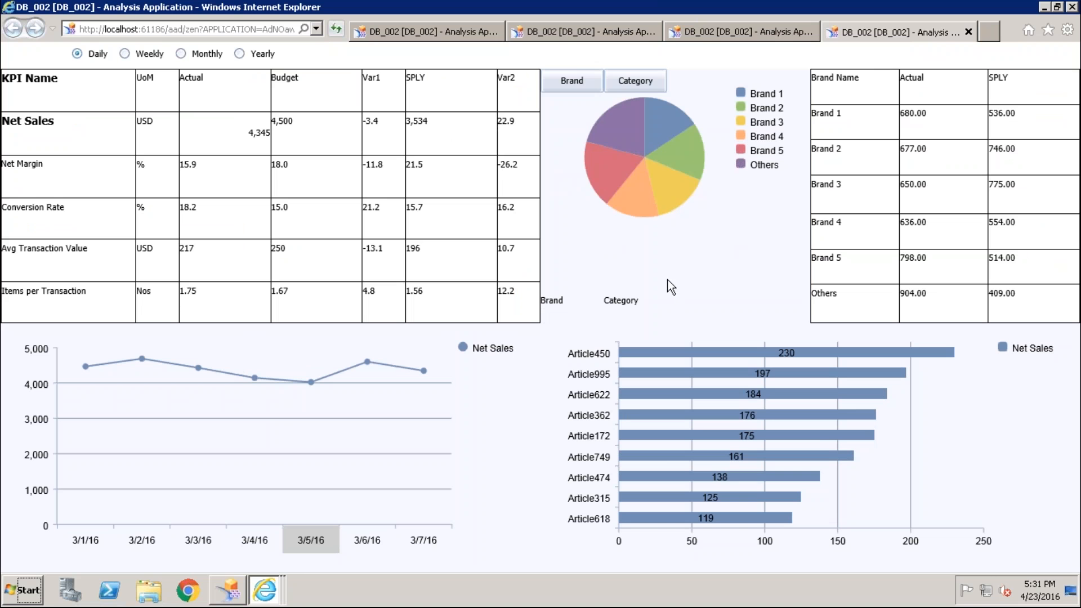
pyautogui.moveTo(646, 208)
pyautogui.moveTo(620, 141)
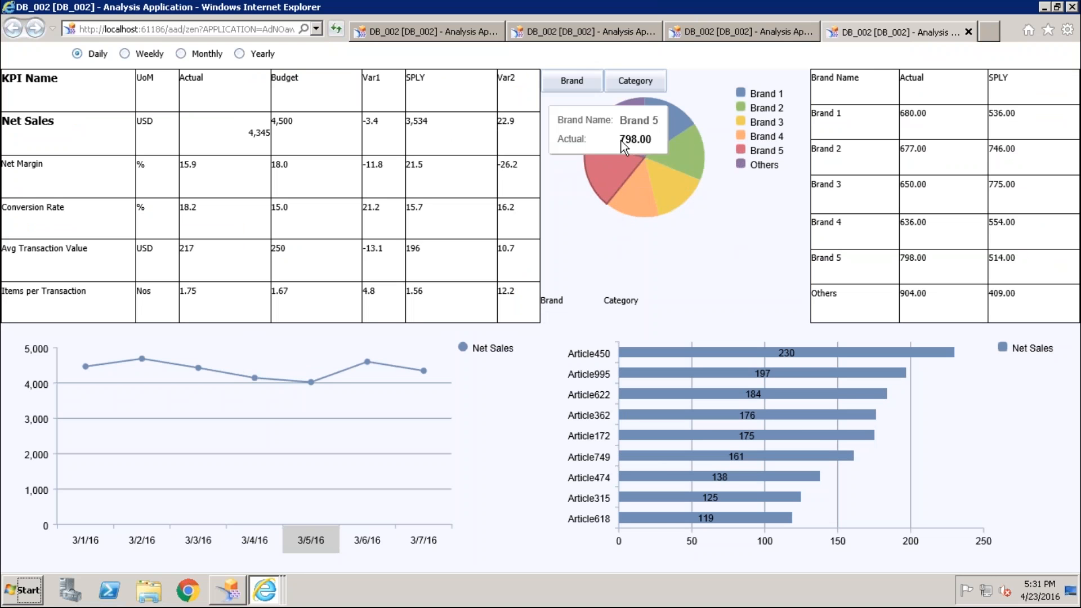
pyautogui.click(630, 84)
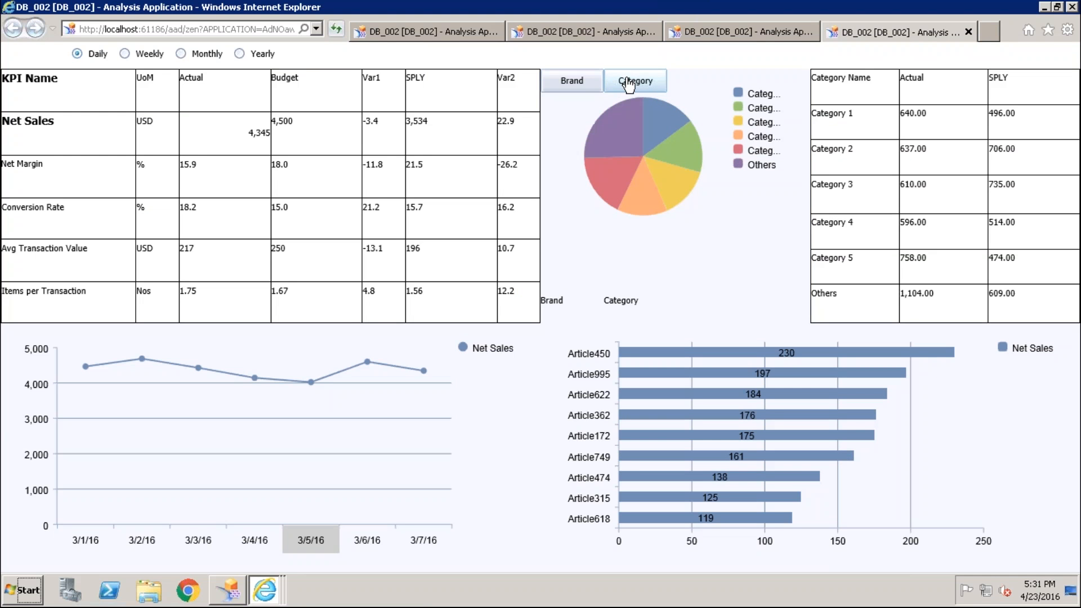
pyautogui.moveTo(627, 115)
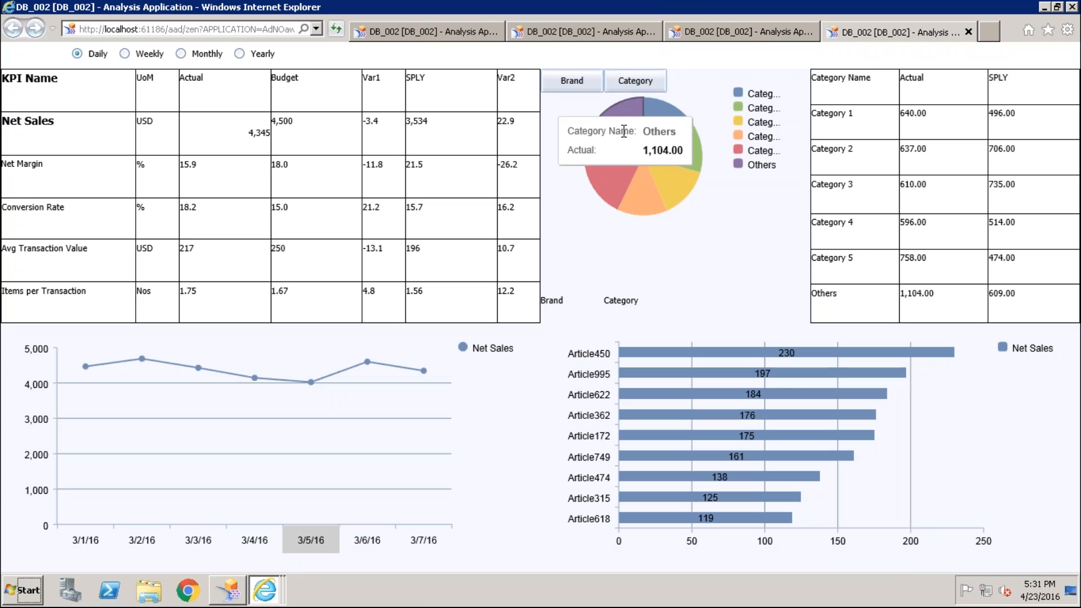
pyautogui.click(626, 111)
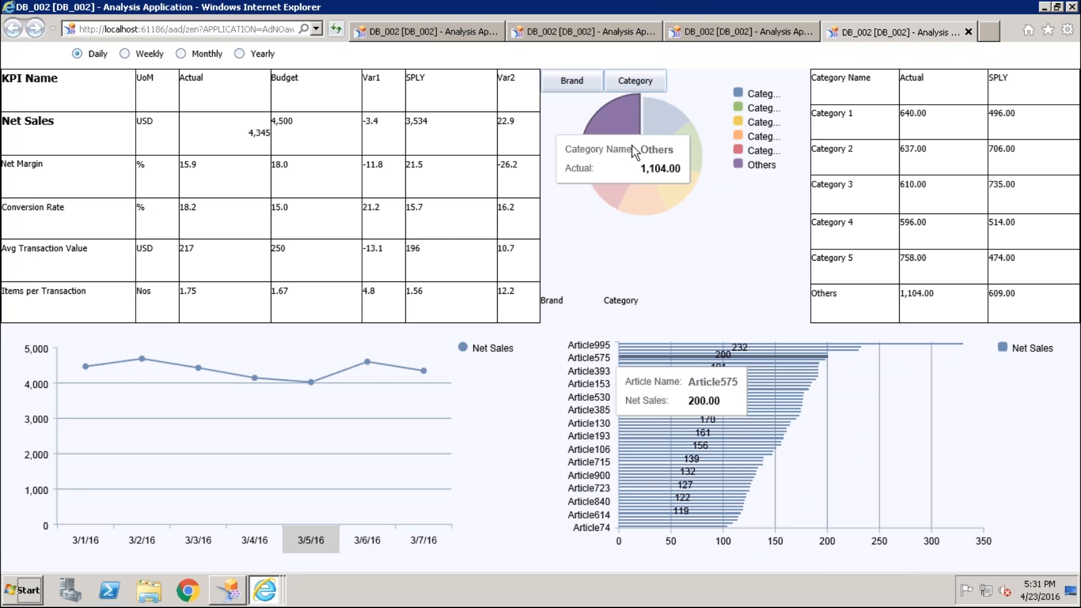
# Step: Return to Design Studio, open the On Click script of the Category text below the pie chart, and add blank lines at its end
pyautogui.click(228, 592)
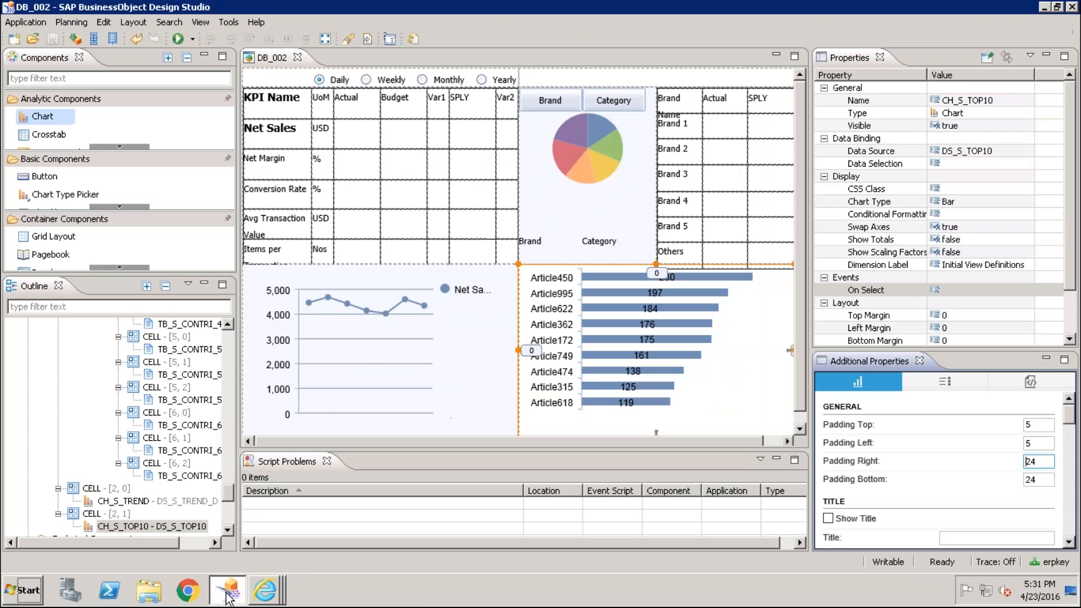
pyautogui.click(615, 104)
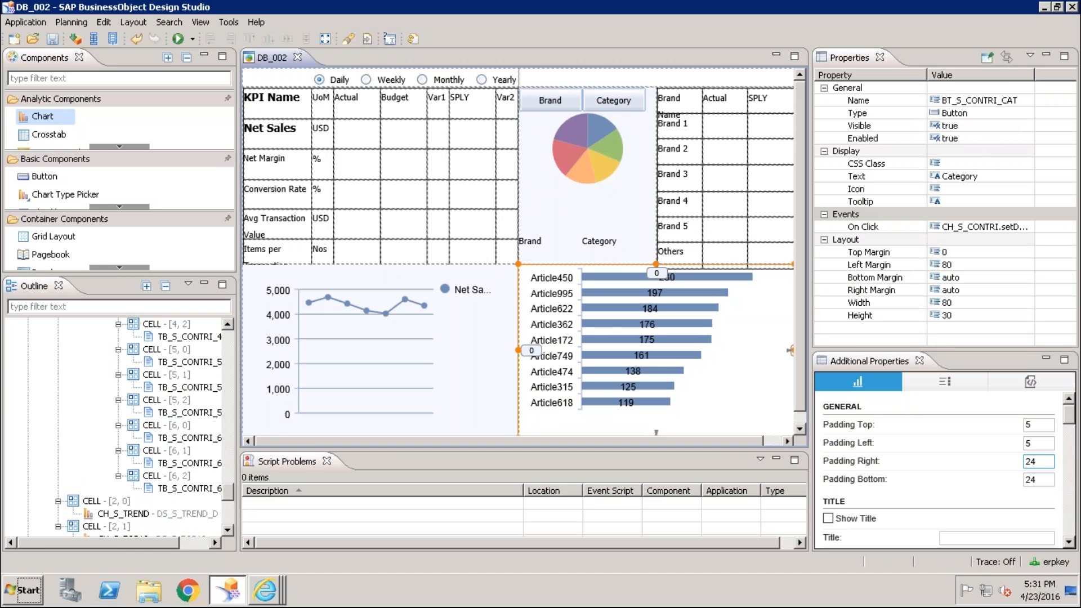
pyautogui.click(606, 241)
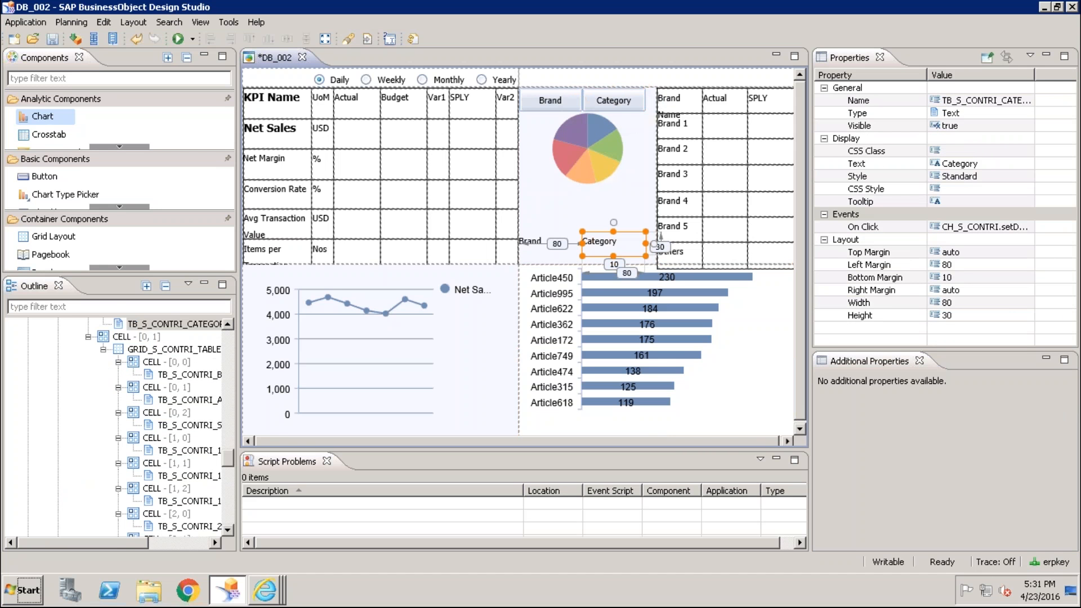
pyautogui.click(1026, 227)
pyautogui.click(1028, 227)
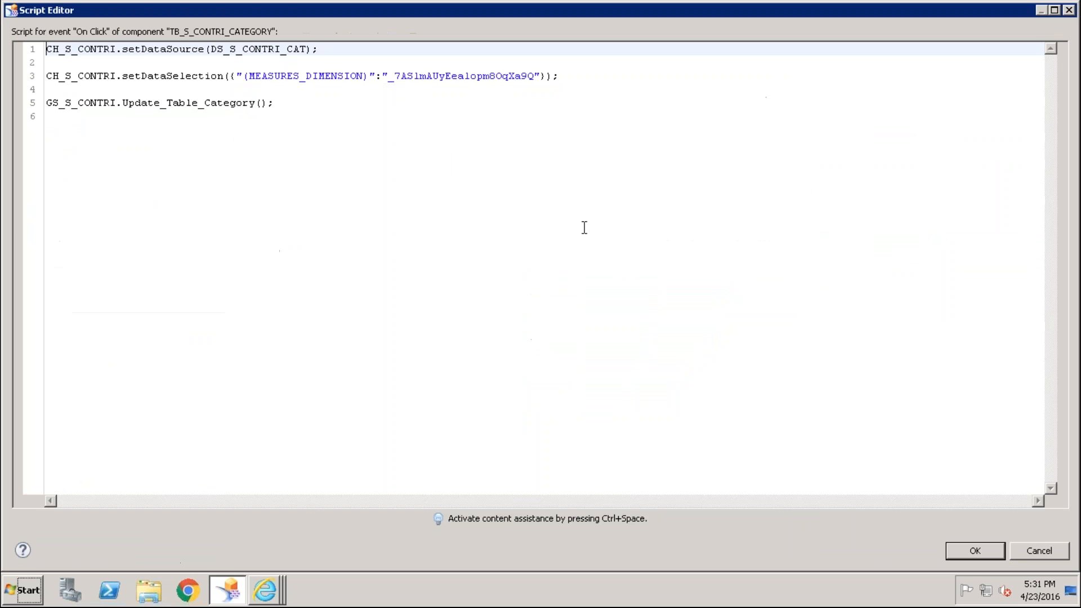
pyautogui.click(430, 193)
pyautogui.press('Return')
pyautogui.press('Return')
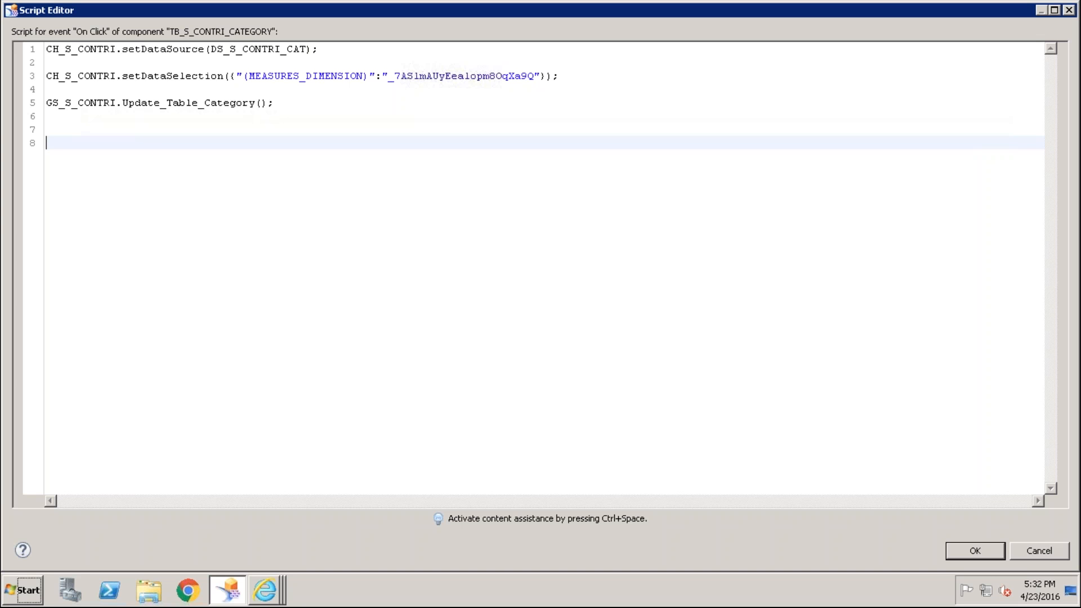
# Step: Add a setFilter call on the DS_S_TOP10 data source at the end of the Category script
pyautogui.write('DS_')
pyautogui.hotkey('ctrl', 'space')
pyautogui.press('Down')
pyautogui.press('Down')
pyautogui.press('Down')
pyautogui.press('Return')
pyautogui.write('.seg')
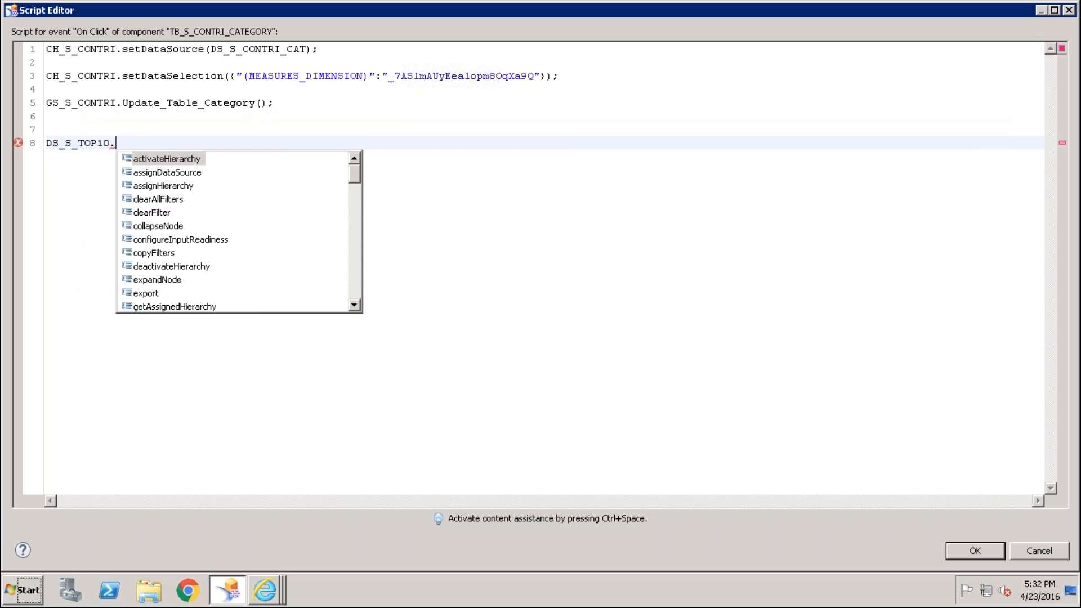
pyautogui.press('BackSpace')
pyautogui.press('BackSpace')
pyautogui.write('etF')
pyautogui.hotkey('ctrl', 'space')
pyautogui.press('Return')
pyautogui.hotkey('ctrl', 'space')
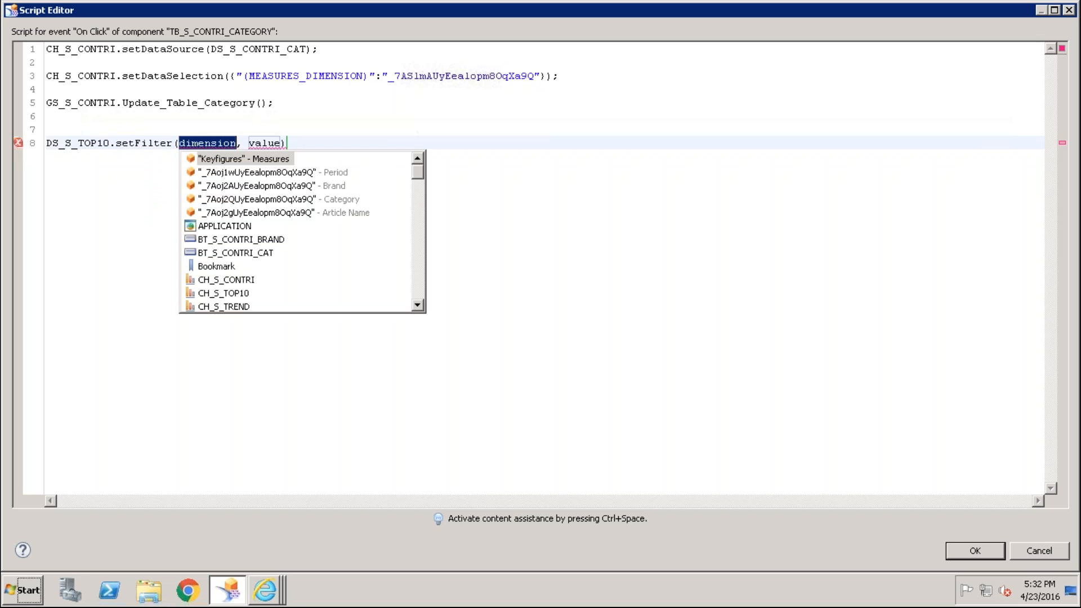
# Step: Make the setFilter call filter the Category dimension by "Category 1", accept the script, and run DB_002 in the browser
pyautogui.doubleClick(292, 198)
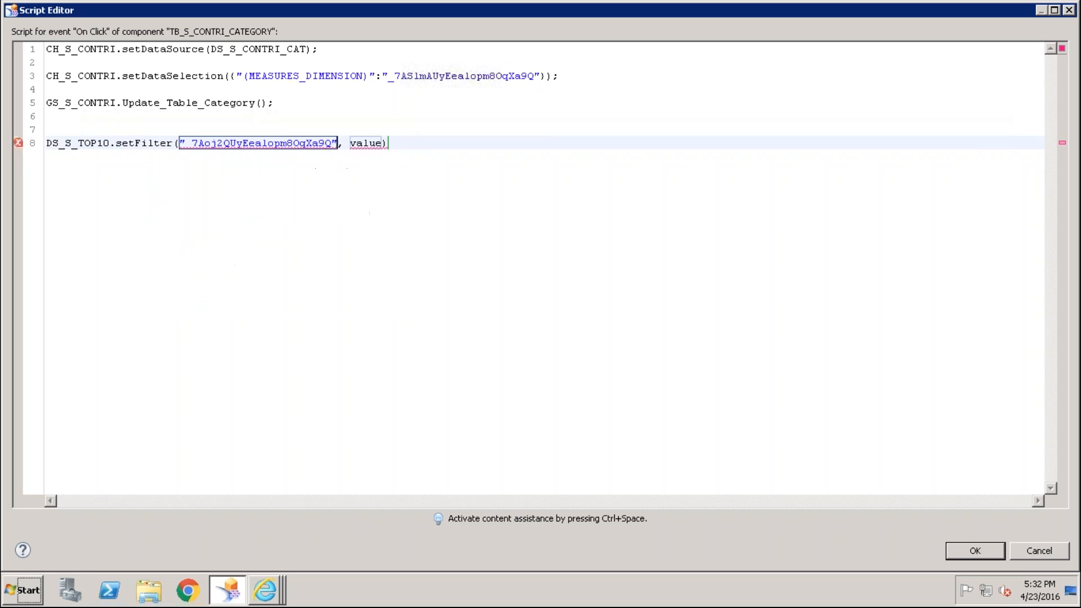
pyautogui.doubleClick(363, 142)
pyautogui.hotkey('ctrl', 'space')
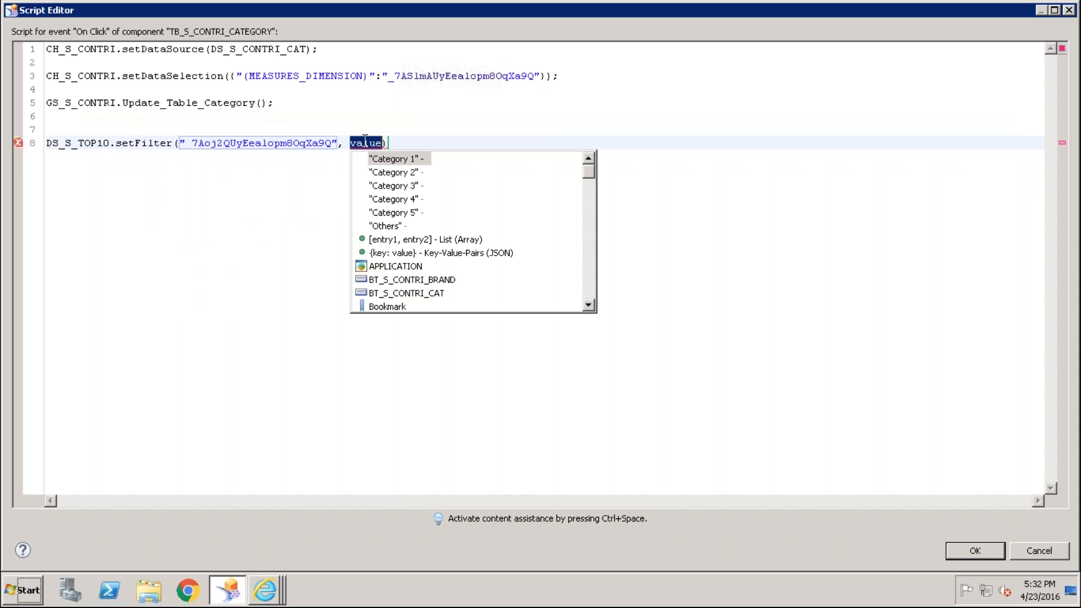
pyautogui.doubleClick(387, 161)
pyautogui.write(';')
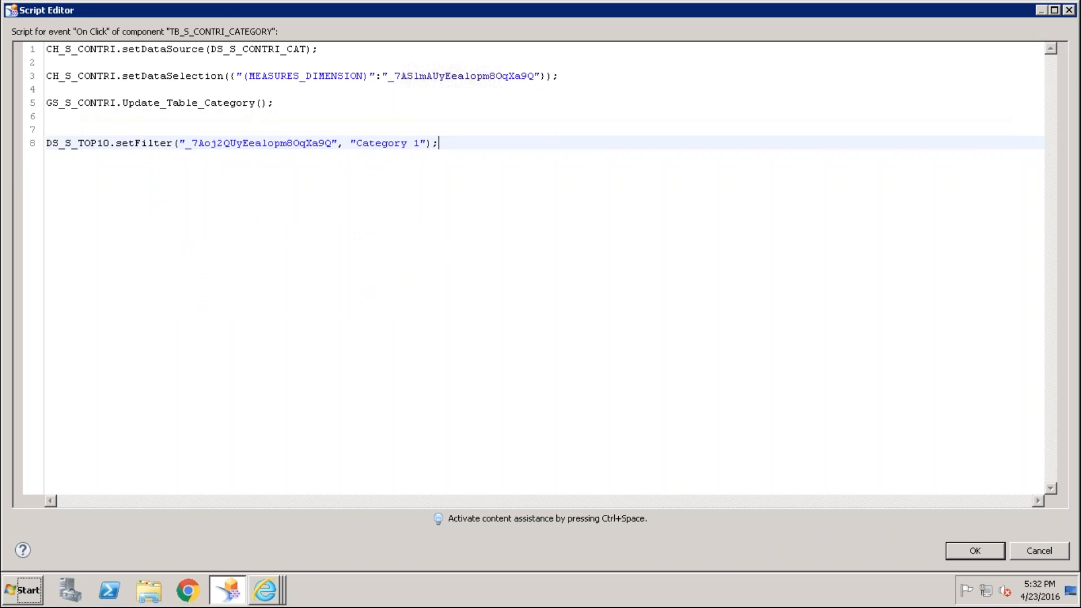
pyautogui.click(964, 557)
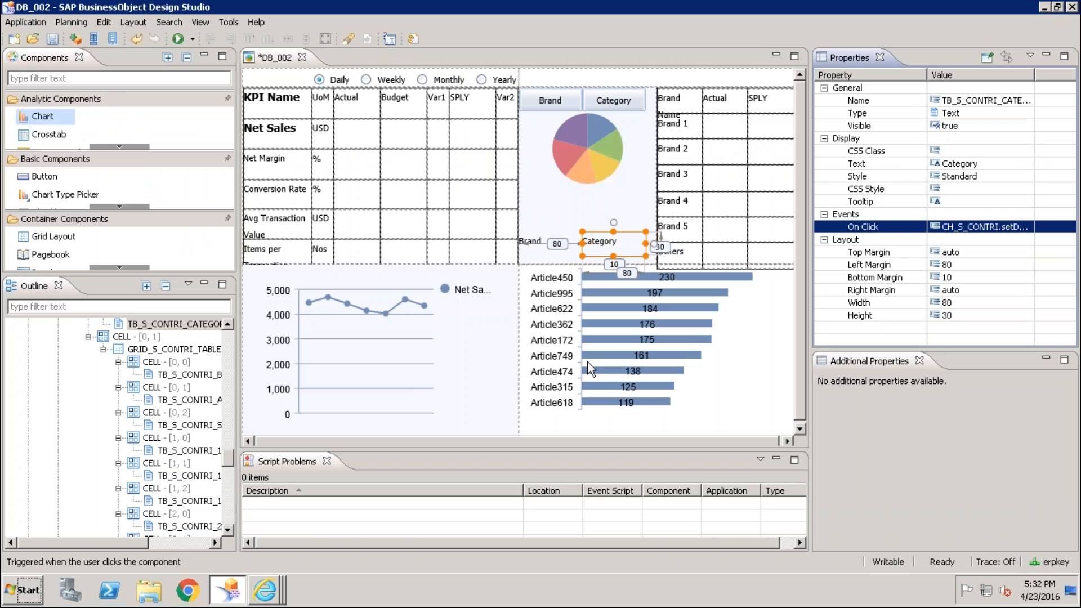
pyautogui.click(178, 38)
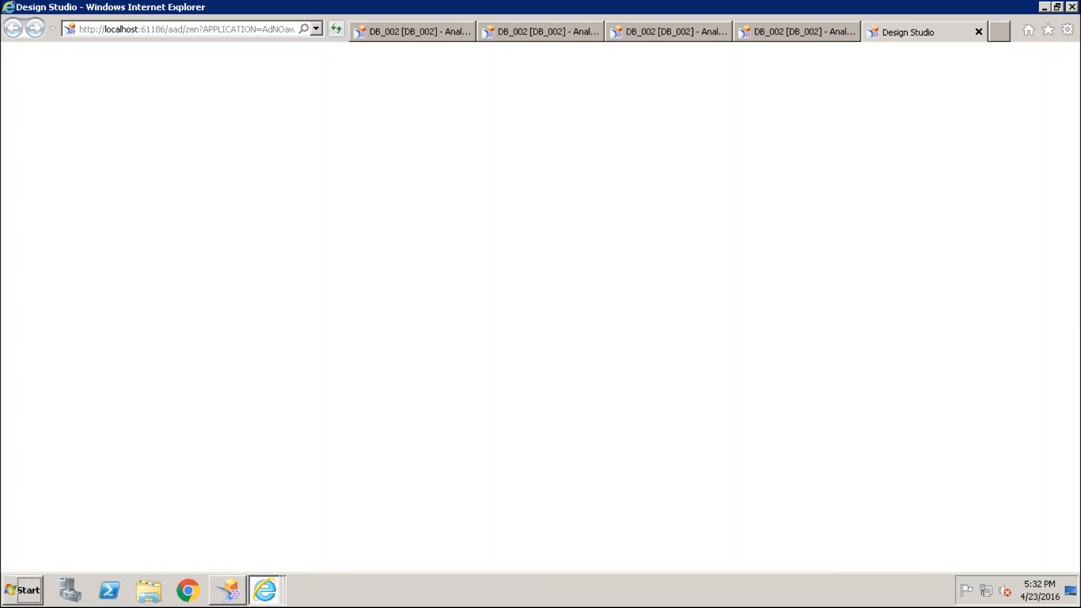
# Step: Open Notepad and enter the heading "Top 10 Articles Datasource"
pyautogui.click(28, 591)
pyautogui.click(82, 316)
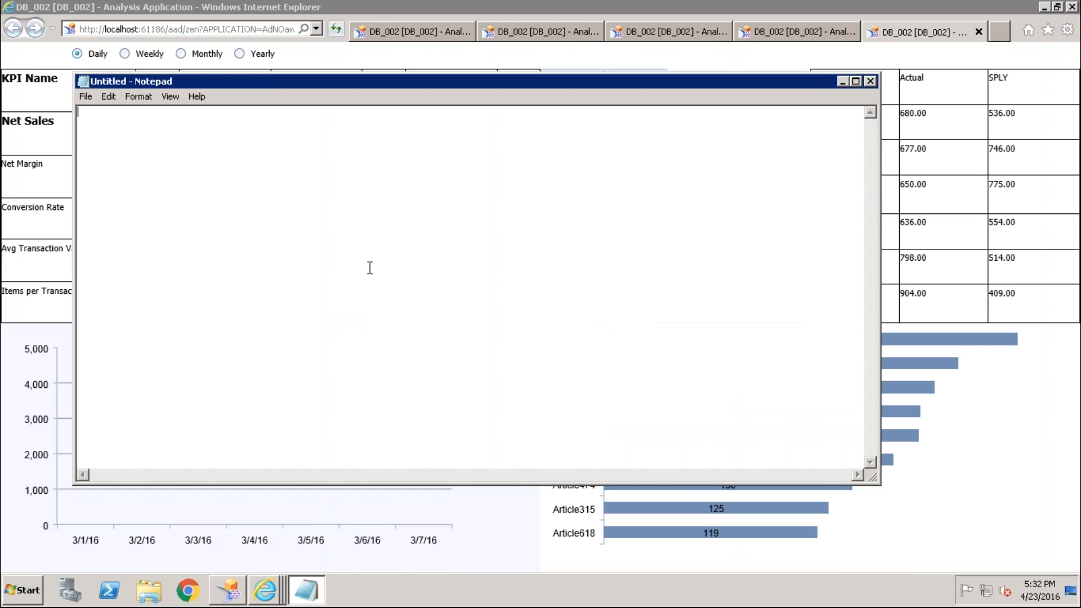
pyautogui.write('Top 10 Articles Data')
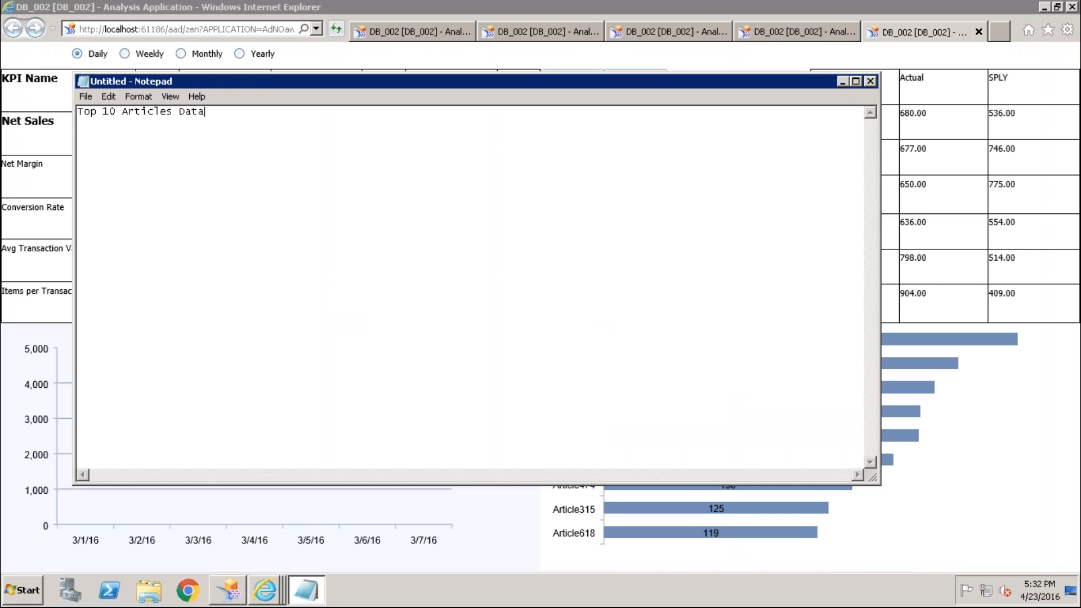
pyautogui.write('source')
pyautogui.press('Return')
# Step: Note the filters "Brand = brand 1" and "Period = daily" on separate lines below the Notepad heading
pyautogui.write('Brand -')
pyautogui.press('BackSpace')
pyautogui.write('= brand 1')
pyautogui.press('Return')
pyautogui.write('Period -=')
pyautogui.press('BackSpace')
pyautogui.press('BackSpace')
pyautogui.press('BackSpace')
pyautogui.write('= daily')
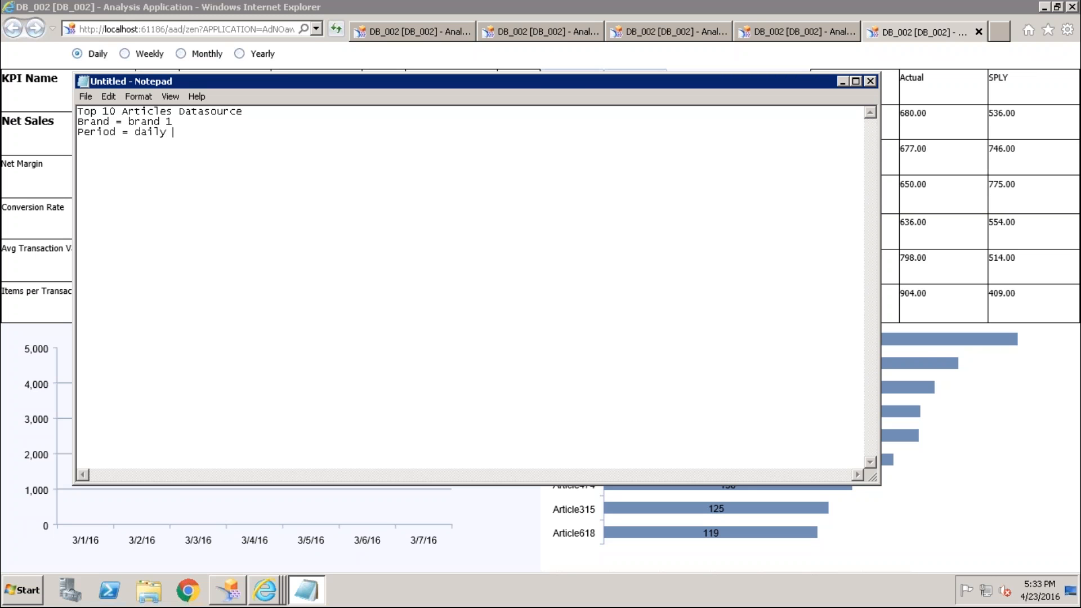
# Step: Switch the browser preview's pie chart to Category and compare the article chart with the filters noted in Notepad
pyautogui.click(793, 494)
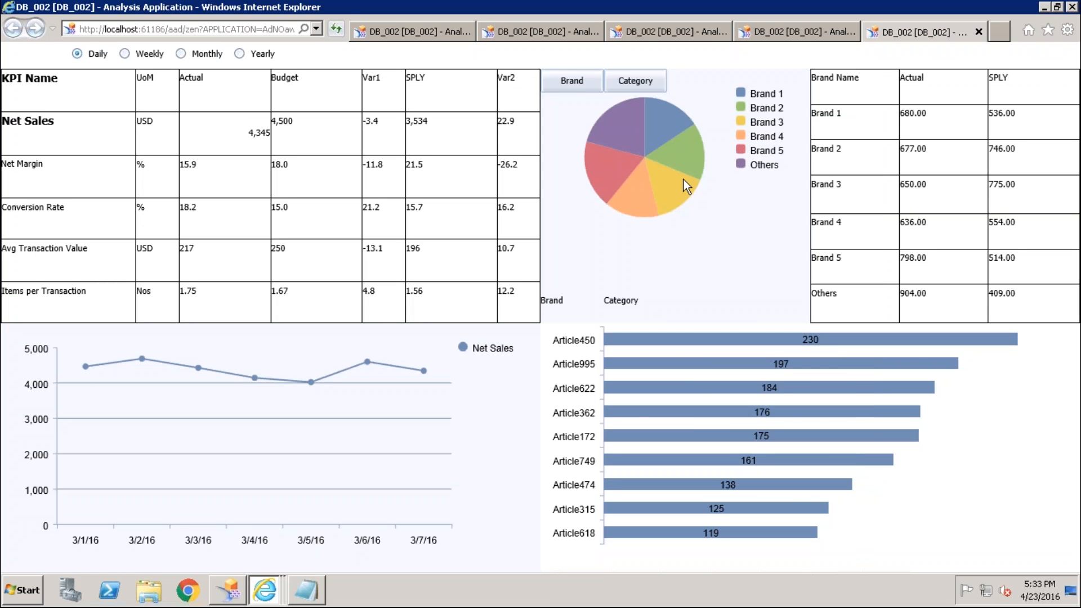
pyautogui.click(635, 80)
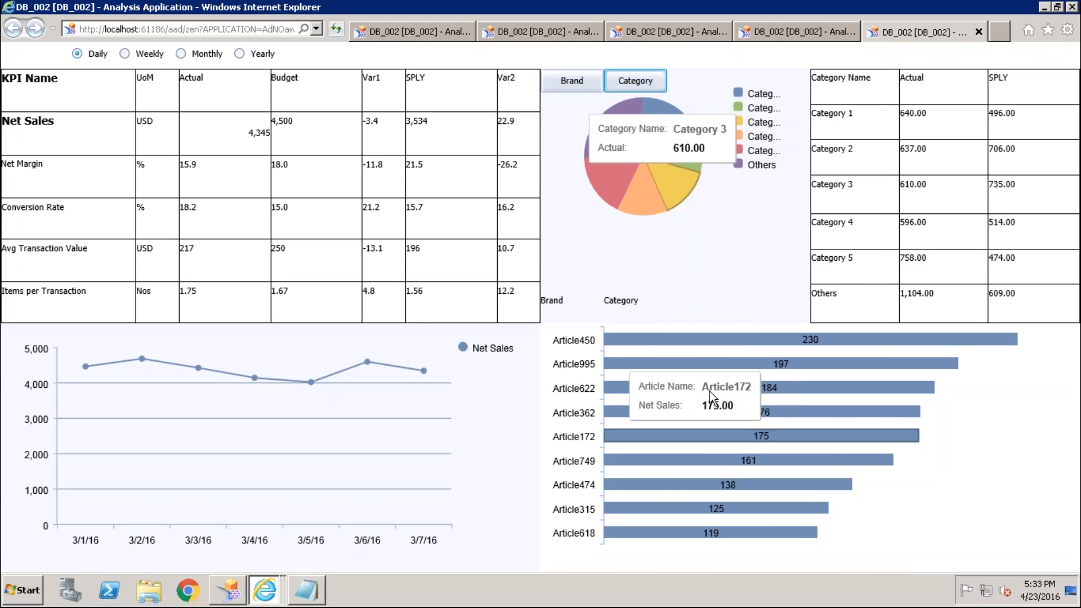
pyautogui.hotkey('alt', 'Tab')
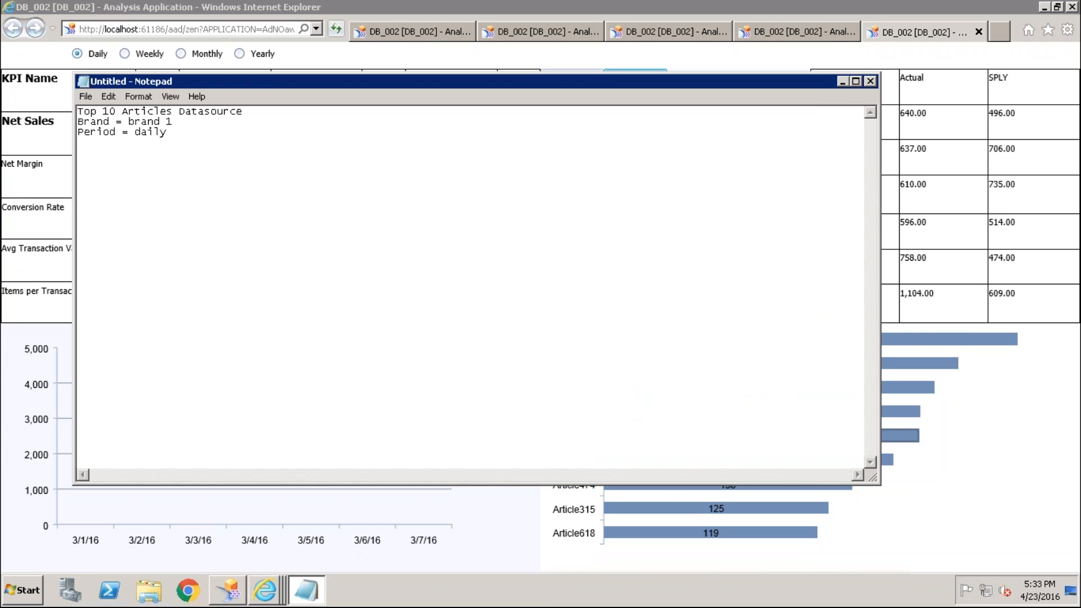
pyautogui.hotkey('alt', 'Tab')
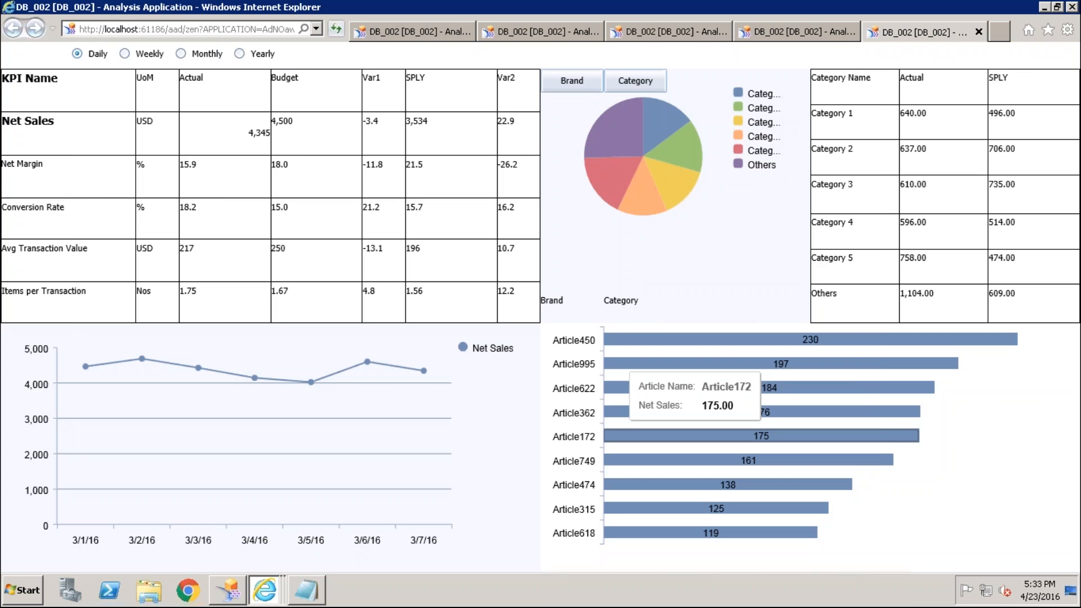
# Step: Switch the browser preview back to Brand, then return to Design Studio and run DB_002 again
pyautogui.click(577, 83)
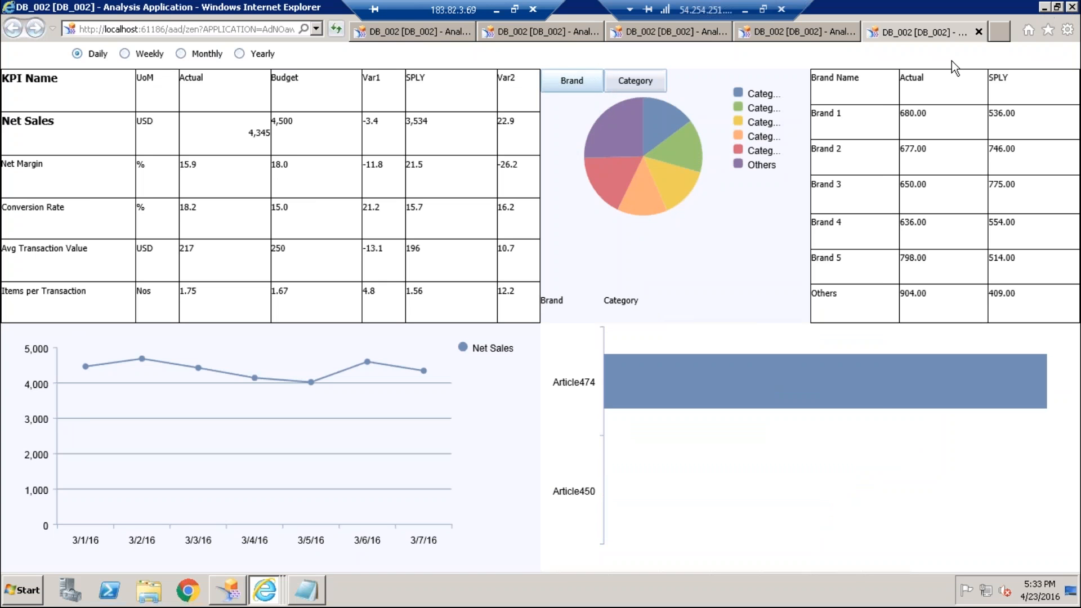
pyautogui.click(231, 591)
pyautogui.moveTo(233, 592)
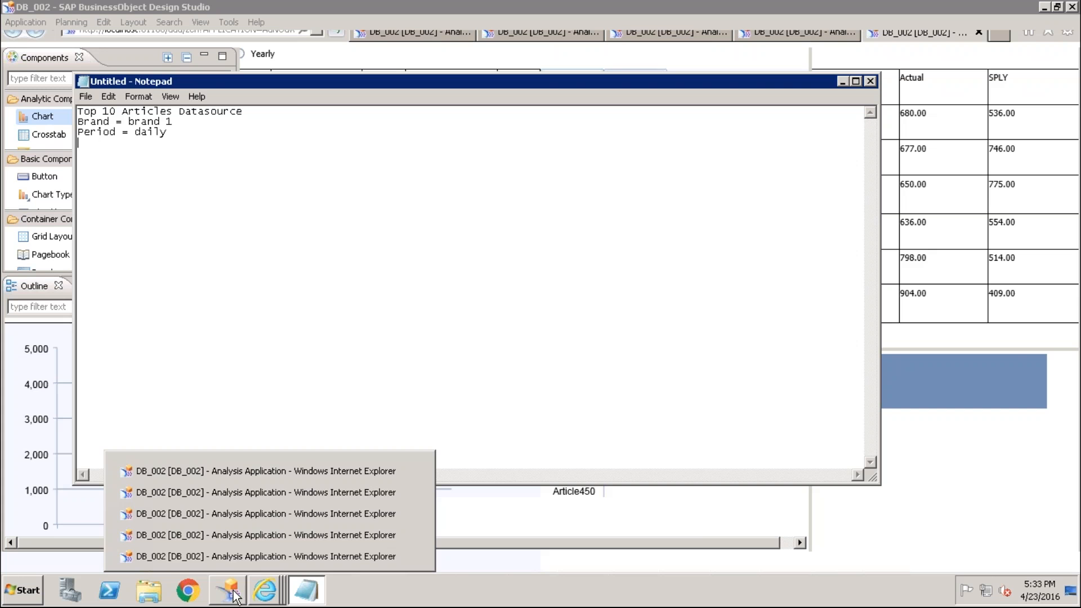
pyautogui.click(233, 596)
pyautogui.click(272, 69)
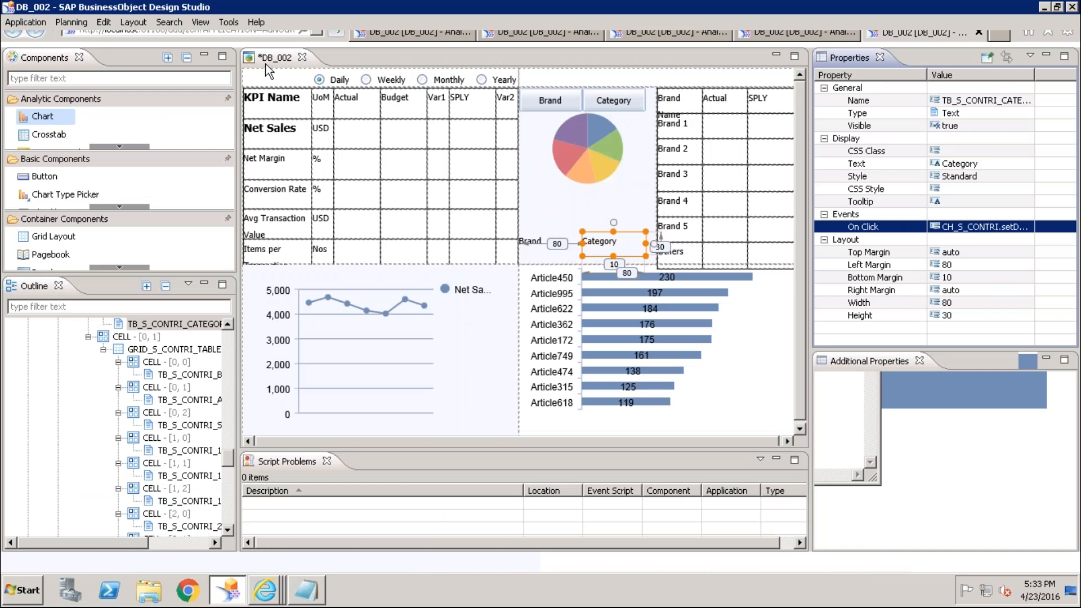
pyautogui.click(178, 39)
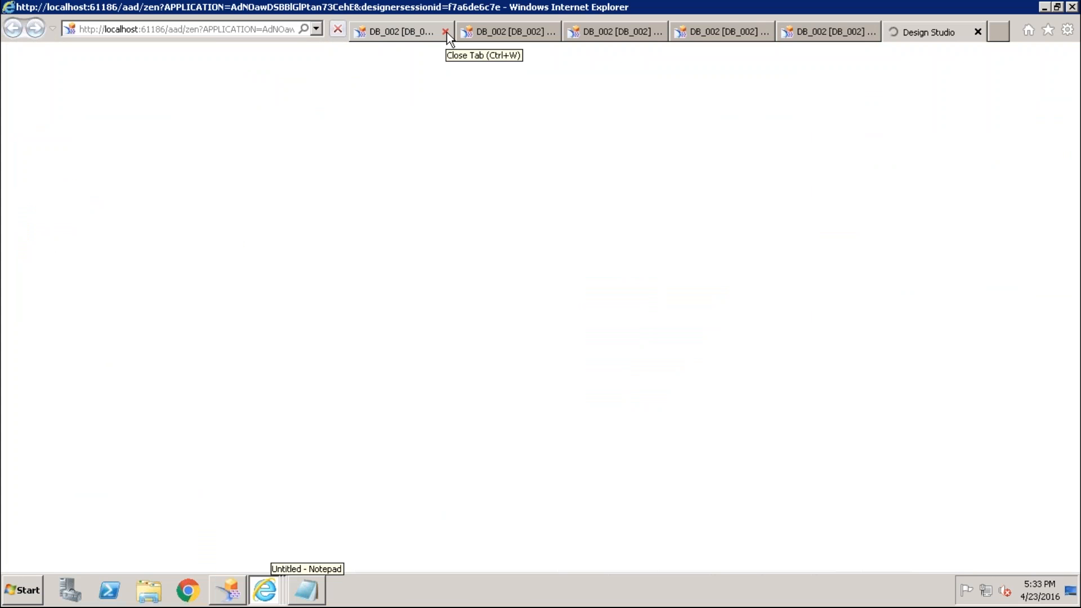
# Step: Close the five older DB_002 preview tabs in the browser, keeping only the newest run
pyautogui.click(448, 33)
pyautogui.click(448, 32)
pyautogui.click(447, 33)
pyautogui.click(448, 33)
pyautogui.click(448, 32)
# Step: Check the filter notes in Notepad and switch the new preview to Category
pyautogui.click(313, 597)
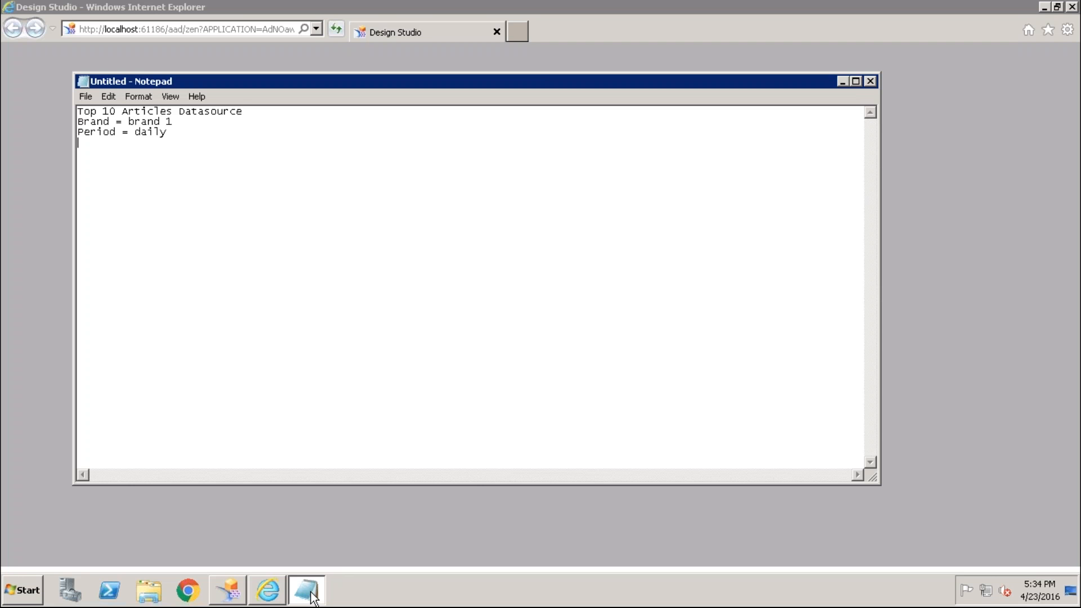
pyautogui.hotkey('alt', 'Tab')
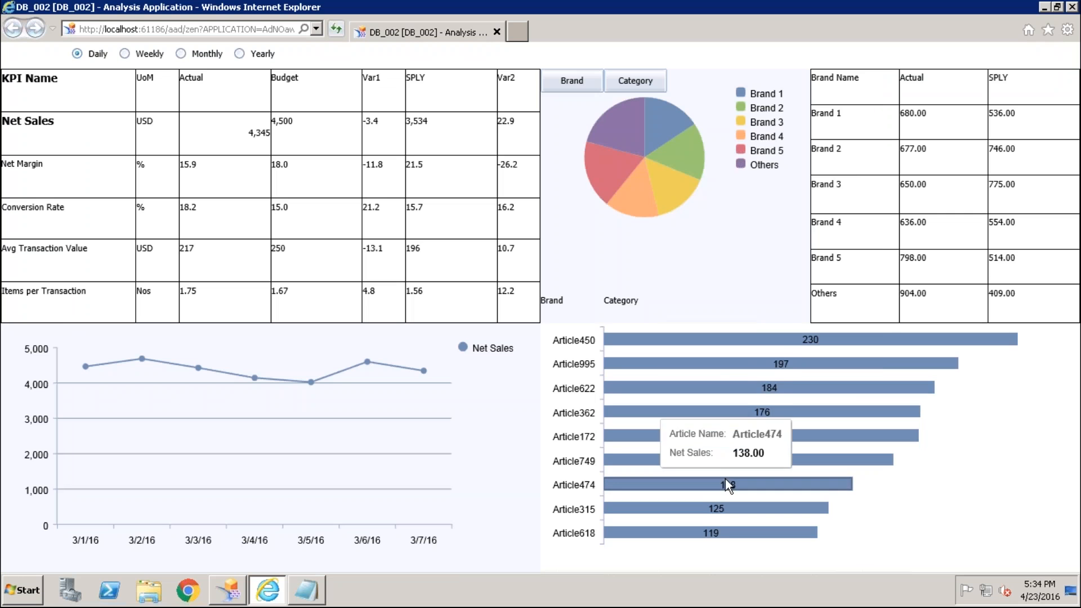
pyautogui.click(629, 303)
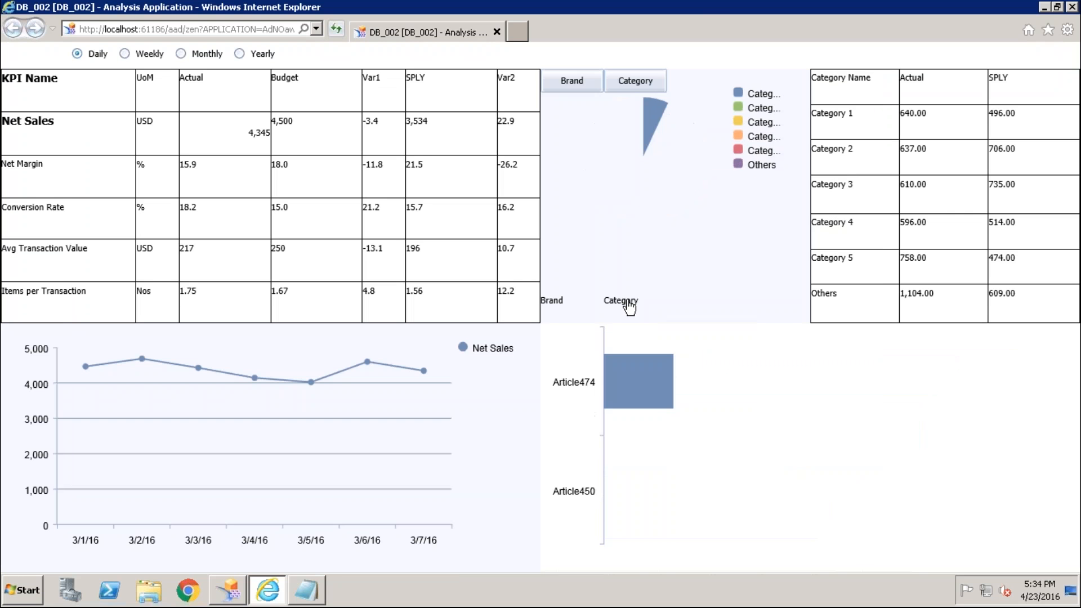
# Step: Note "category = category 1" in Notepad below the Brand and Period filters, leaving a gap above it
pyautogui.click(312, 591)
pyautogui.press('Return')
pyautogui.press('Return')
pyautogui.write('category =1')
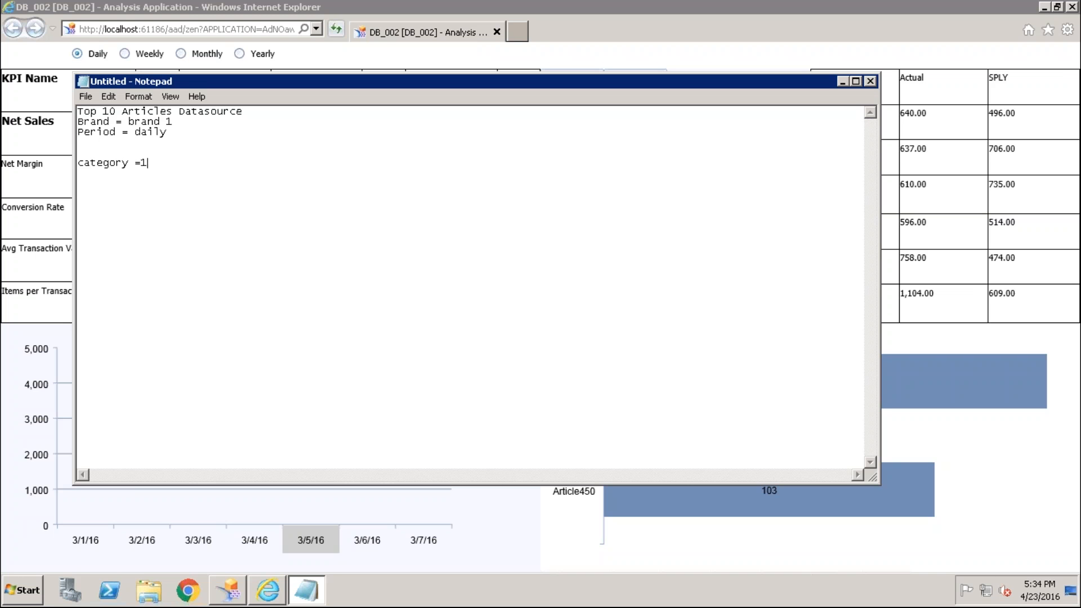
pyautogui.press('BackSpace')
pyautogui.write('categpry')
pyautogui.press('BackSpace')
pyautogui.press('BackSpace')
pyautogui.press('BackSpace')
pyautogui.write('ory 1')
# Step: Review the filters noted in Notepad, highlighting the "Brand = brand 1" line to compare it with the category filter
pyautogui.press('Up')
pyautogui.press('Up')
pyautogui.press('Up')
pyautogui.press('Up')
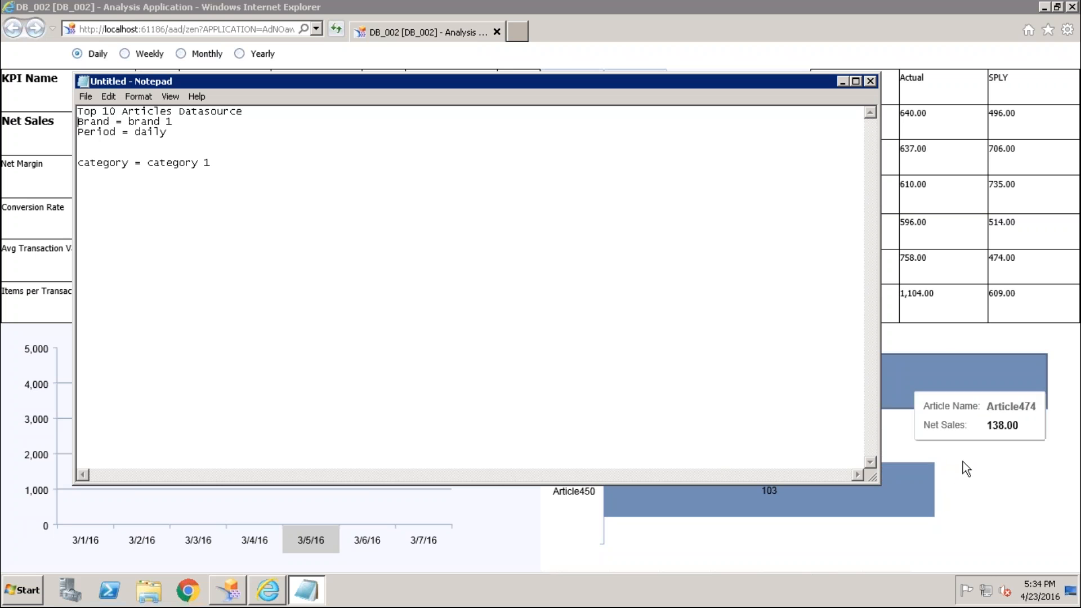
pyautogui.click(150, 147)
pyautogui.press('Up')
pyautogui.press('Up')
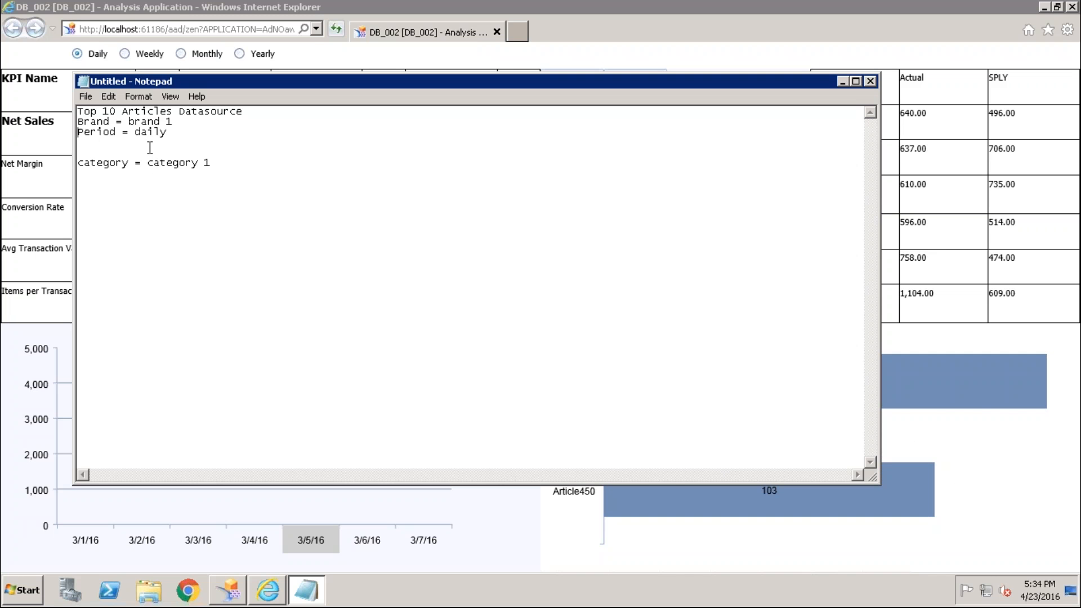
pyautogui.hotkey('shift', 'End')
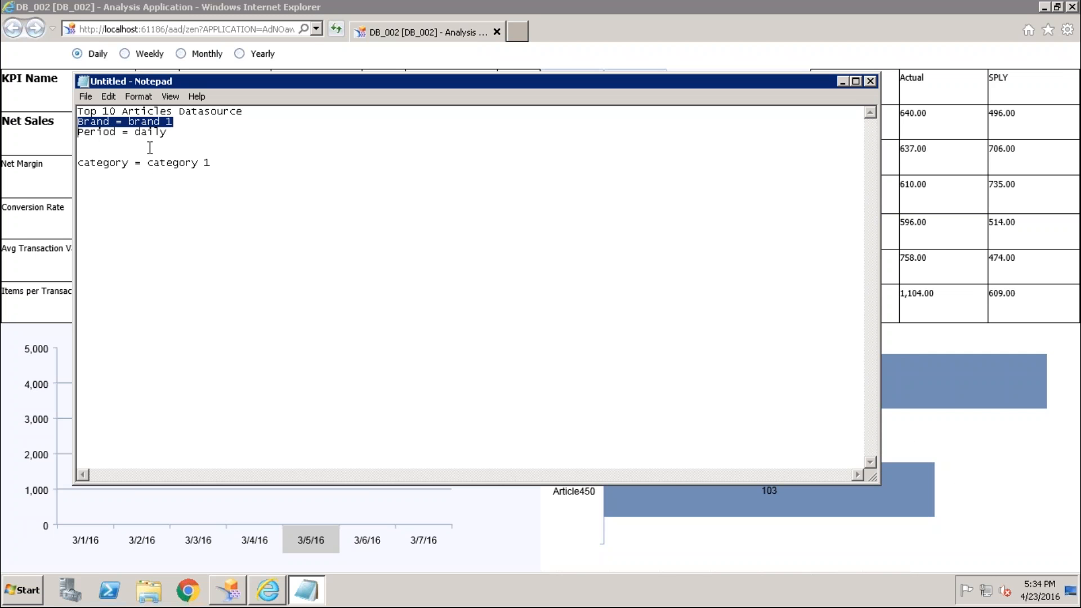
pyautogui.click(150, 147)
pyautogui.press('Down')
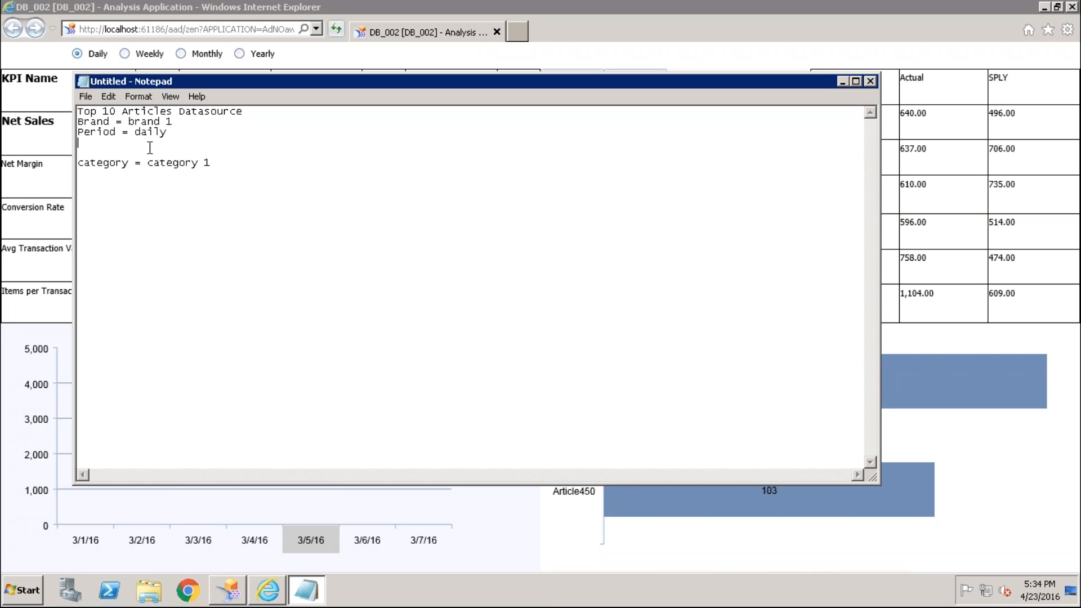
pyautogui.press('Up')
pyautogui.press('Up')
pyautogui.press('Up')
pyautogui.press('Up')
pyautogui.hotkey('shift', 'End')
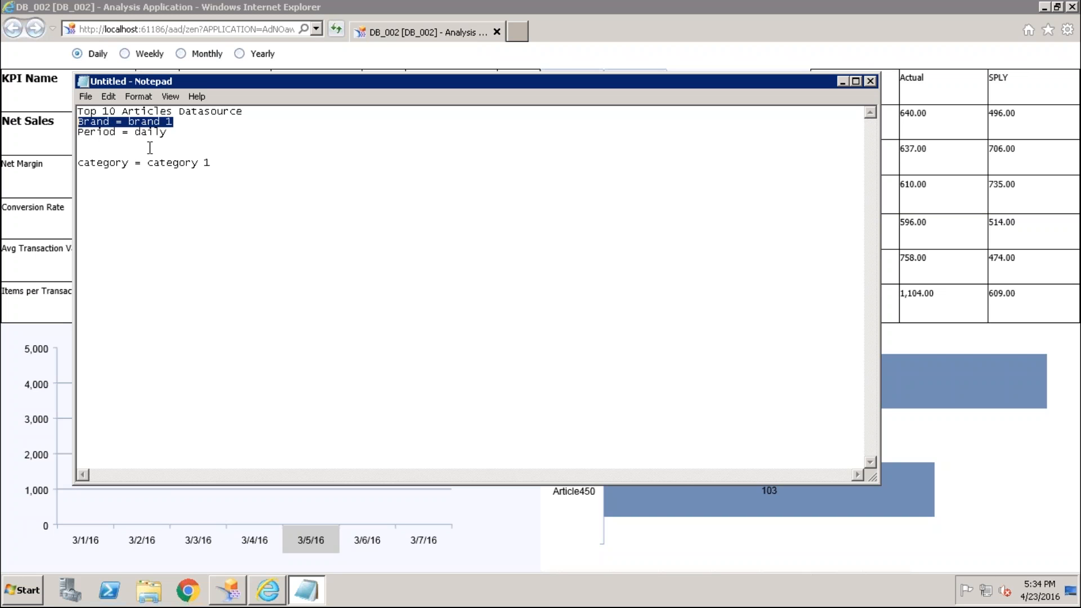
pyautogui.press('alt')
# Step: Open the On Click script of TB_S_CONTRI_CATEGORY in Design Studio and begin a new line after setFilter with DS_S_TOP10
pyautogui.click(236, 595)
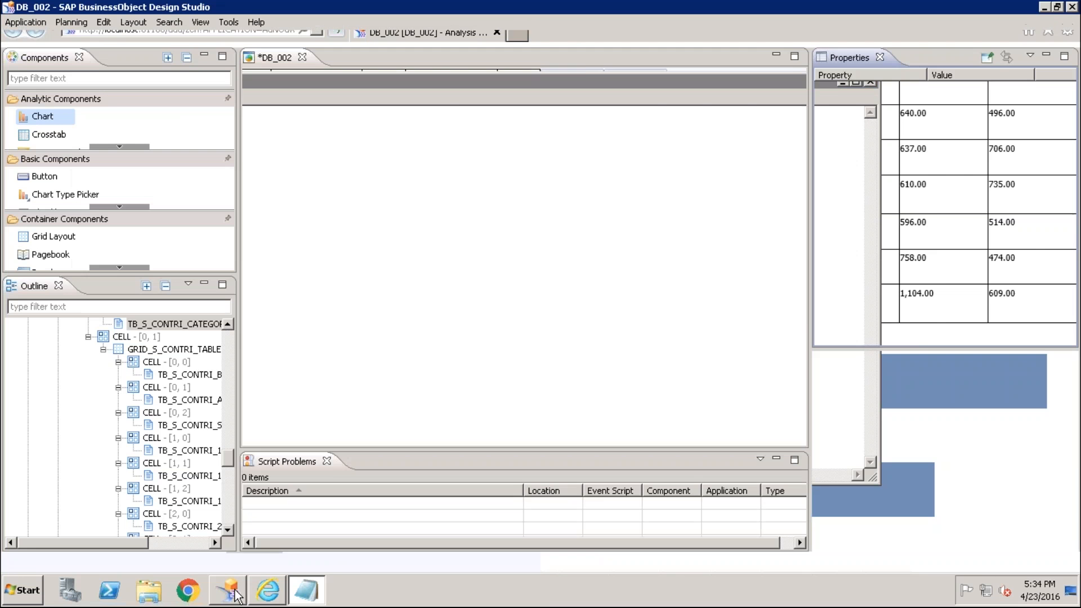
pyautogui.click(1024, 227)
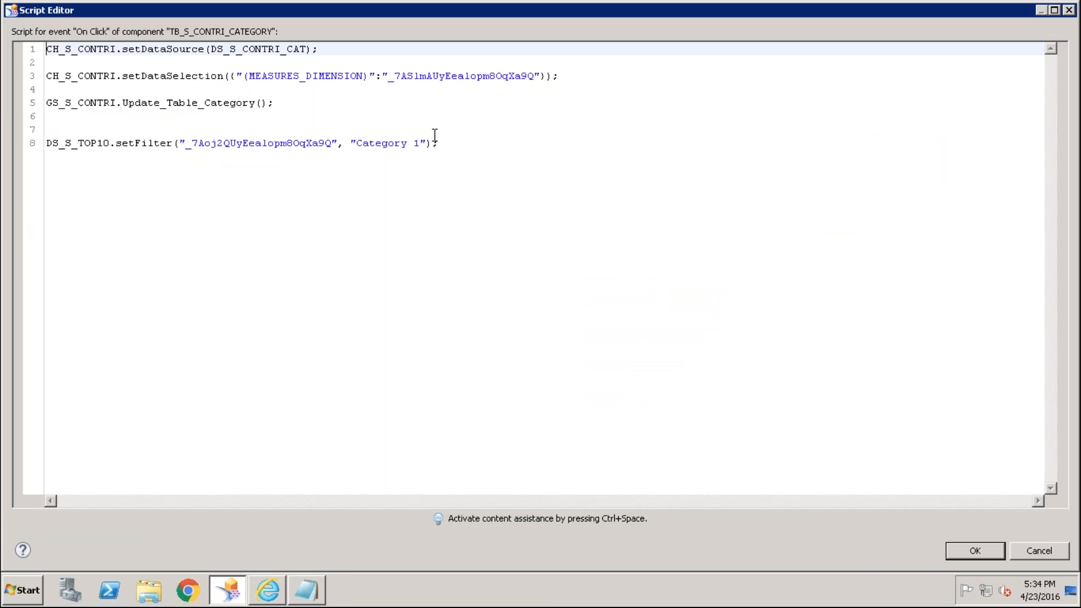
pyautogui.click(453, 143)
pyautogui.press('Return')
pyautogui.write('DS_S_')
pyautogui.hotkey('ctrl', 'space')
pyautogui.press('Down')
pyautogui.press('Down')
pyautogui.press('Down')
pyautogui.press('Return')
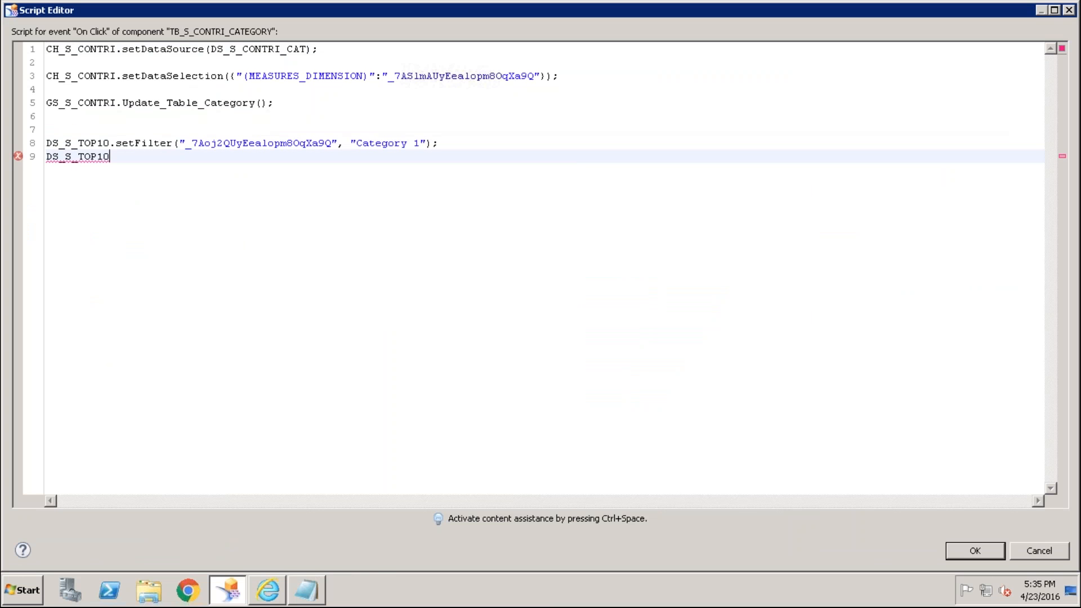
# Step: Complete the new line as a clearFilter call on the Brand dimension and accept the script
pyautogui.write('.')
pyautogui.write('ear')
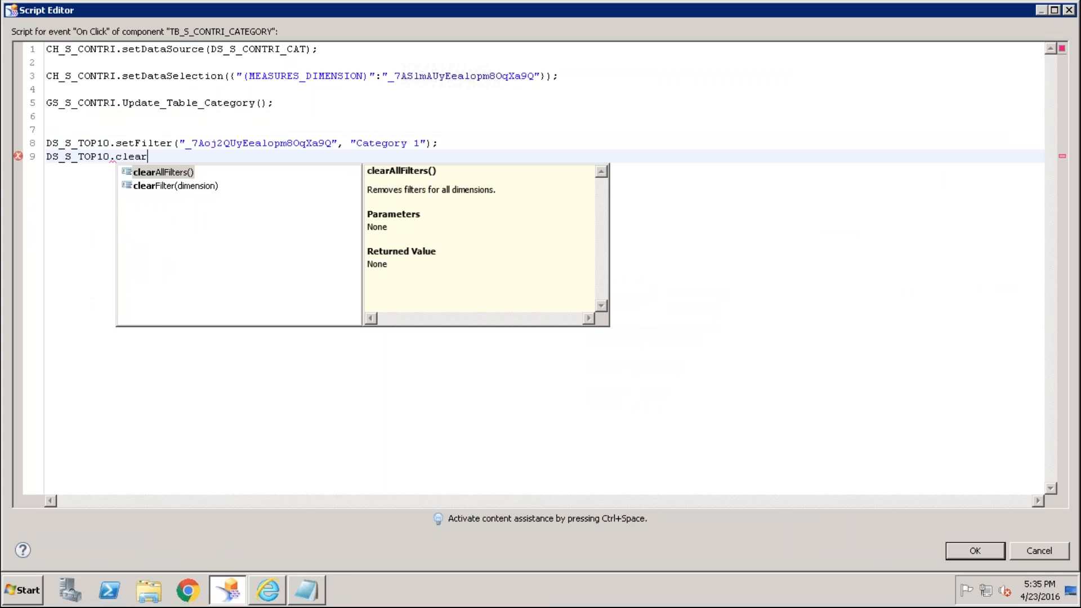
pyautogui.press('Down')
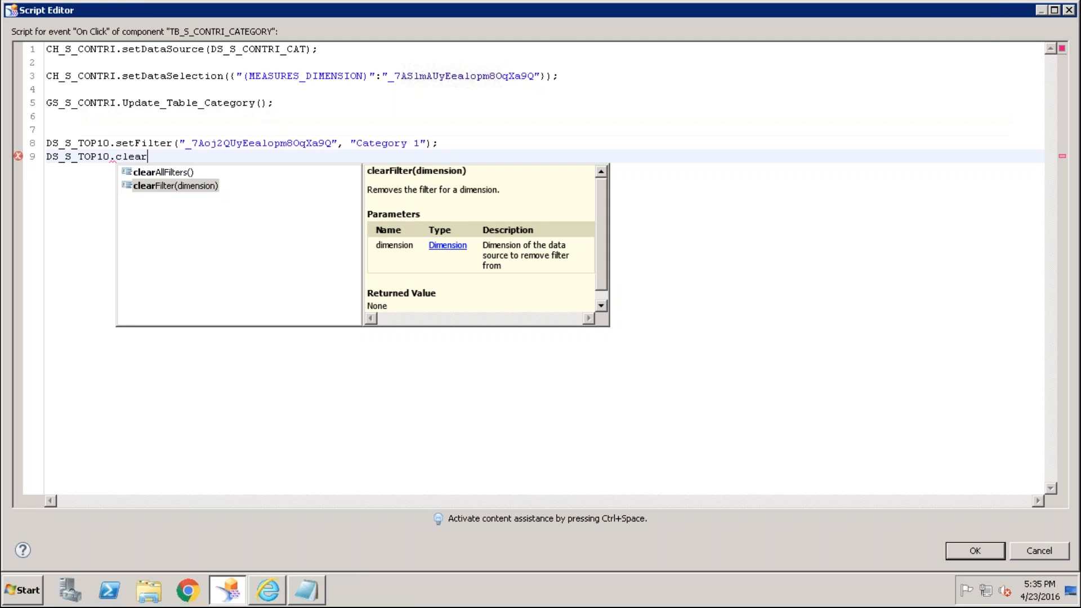
pyautogui.press('Return')
pyautogui.hotkey('ctrl', 'space')
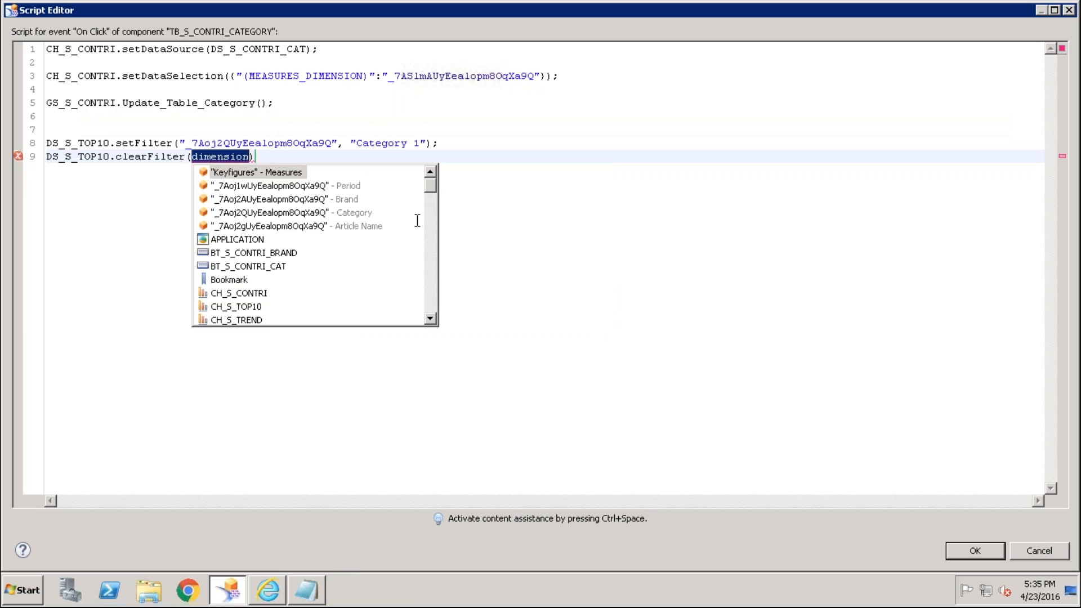
pyautogui.doubleClick(316, 200)
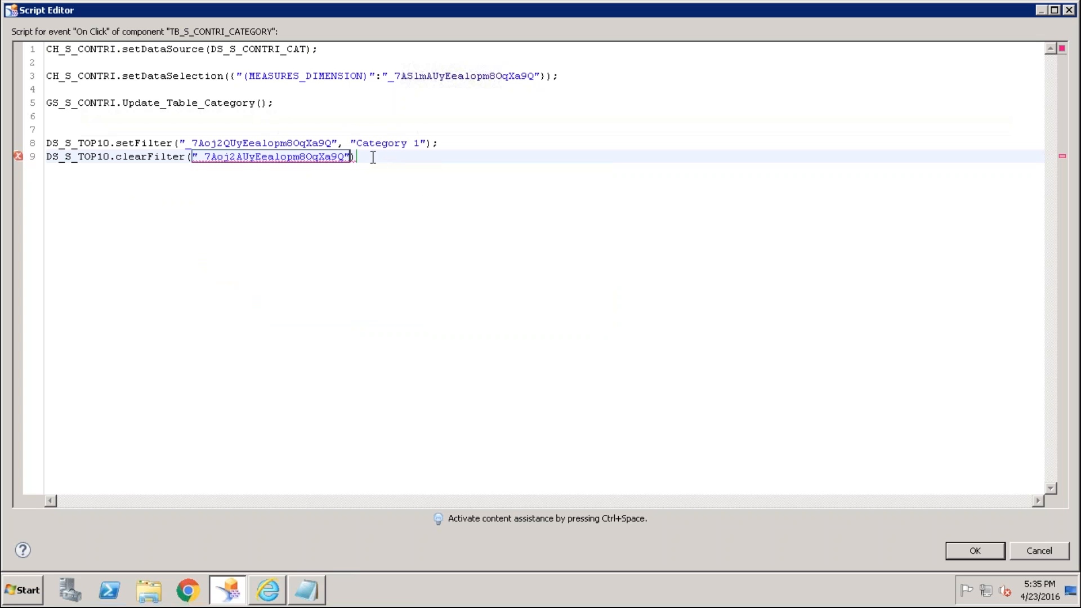
pyautogui.write(';')
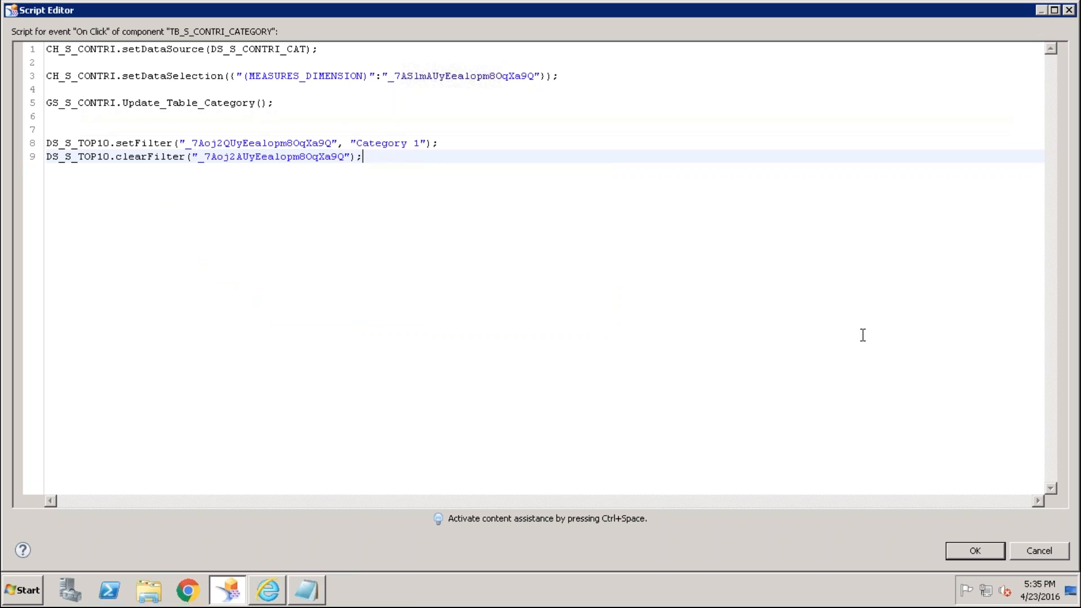
pyautogui.click(975, 552)
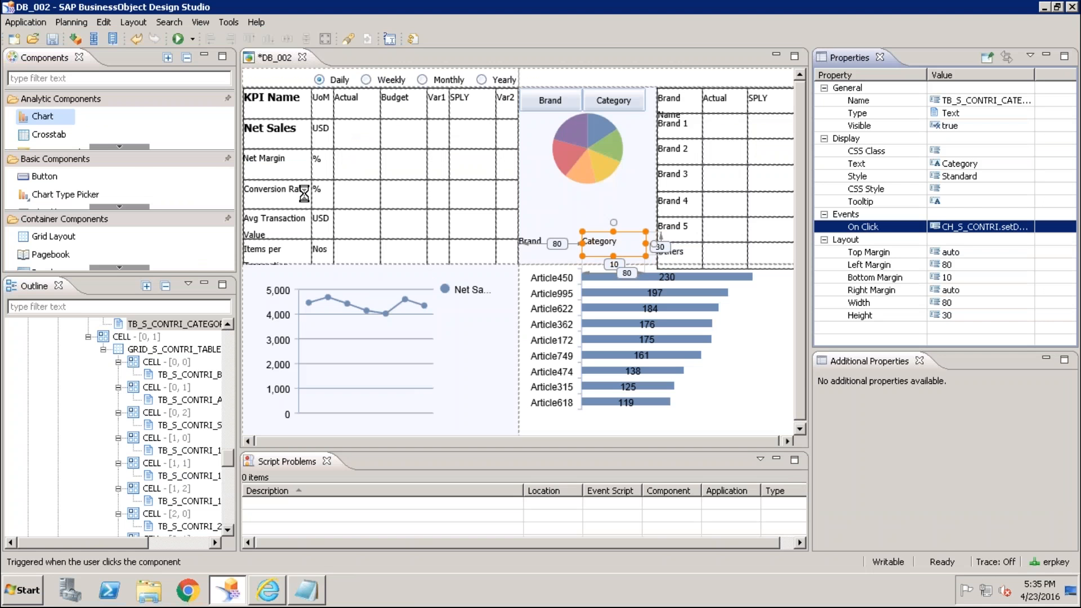
# Step: Run DB_002 in the browser, switch to Category and examine the articles in the Top 10 chart
pyautogui.click(178, 41)
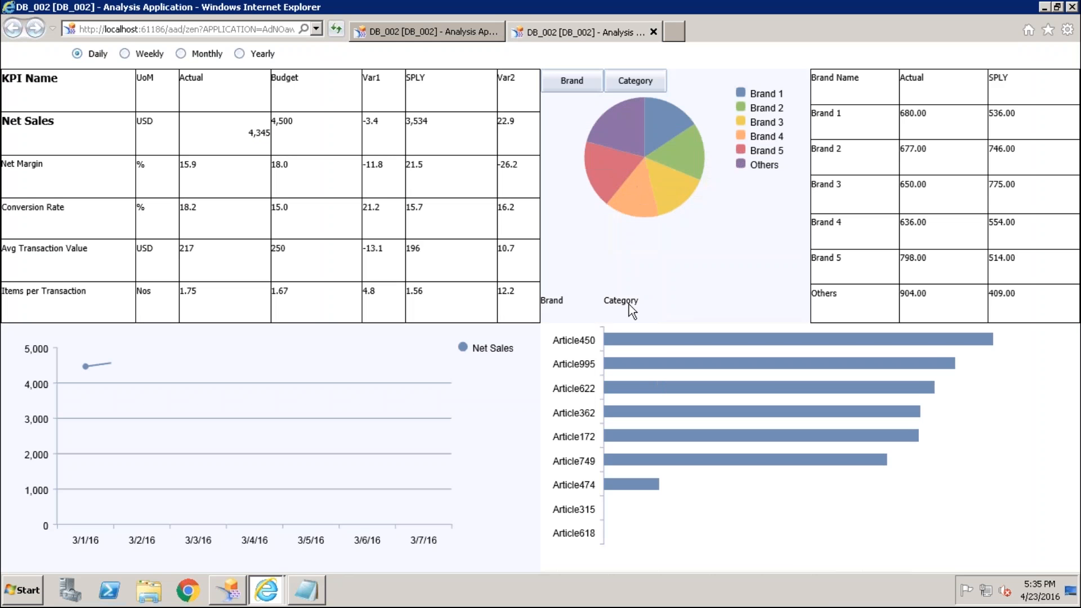
pyautogui.click(621, 301)
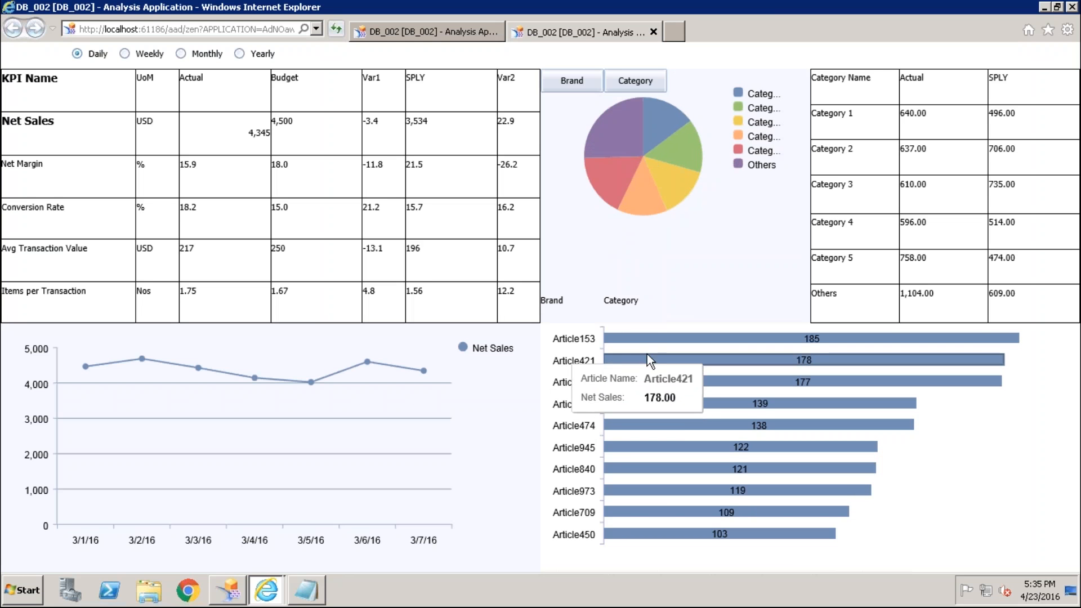
pyautogui.moveTo(633, 336)
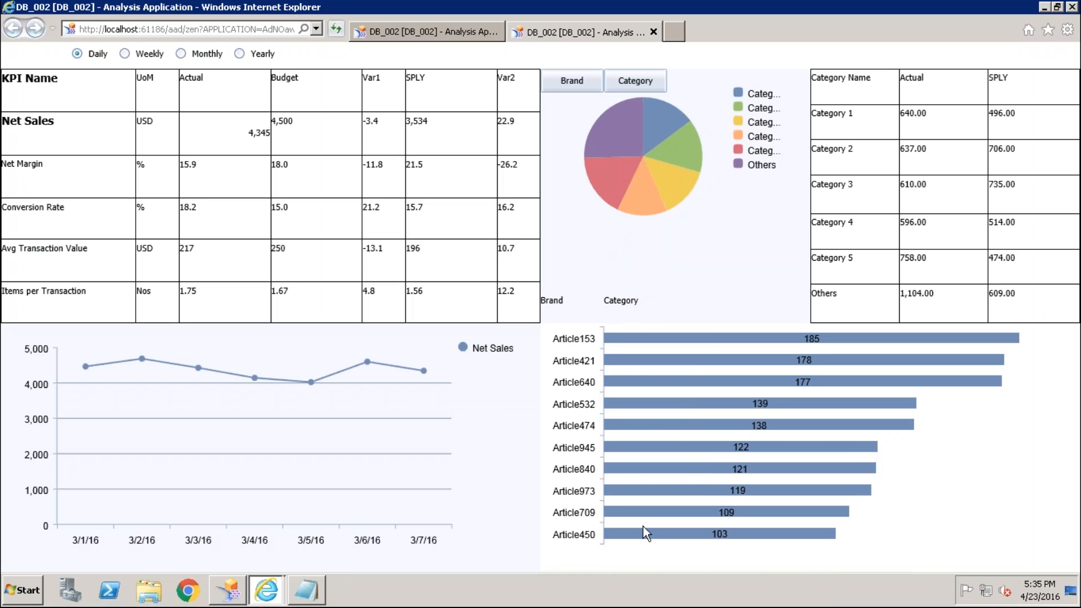
# Step: Copy the setFilter and clearFilter lines from the Category text's On Click script in Design Studio and close the editor
pyautogui.hotkey('alt', 'Tab')
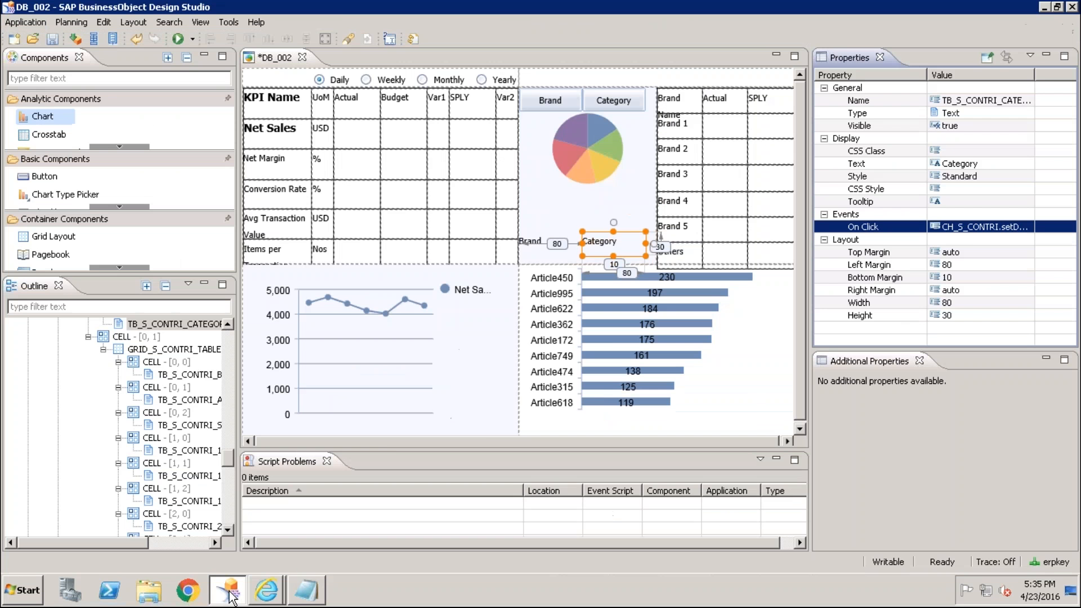
pyautogui.click(1028, 228)
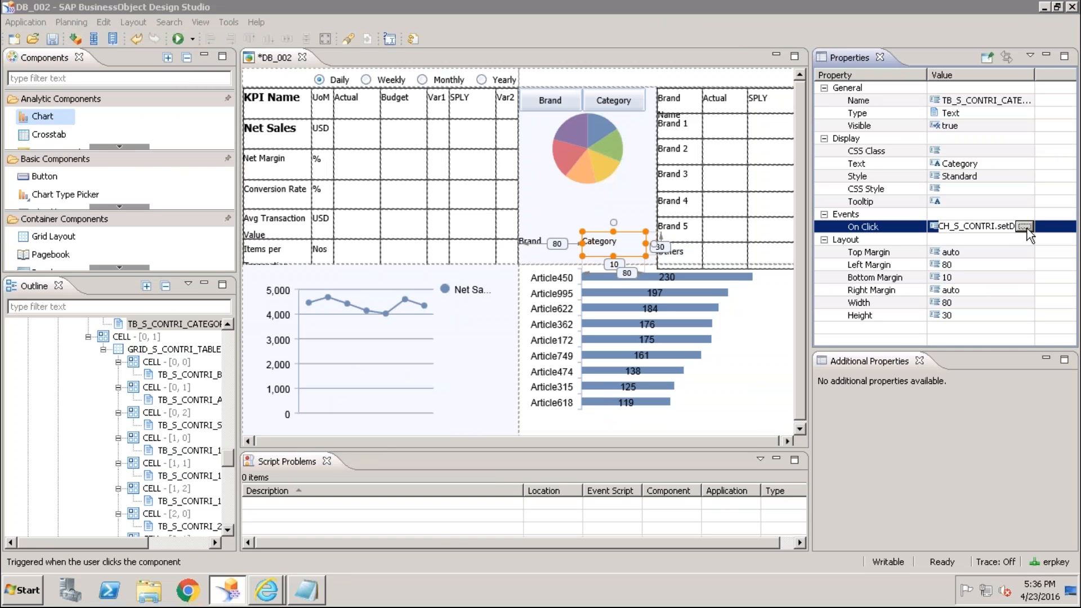
pyautogui.click(1027, 228)
pyautogui.moveTo(363, 157); pyautogui.dragTo(32, 150)
pyautogui.hotkey('ctrl', 'c')
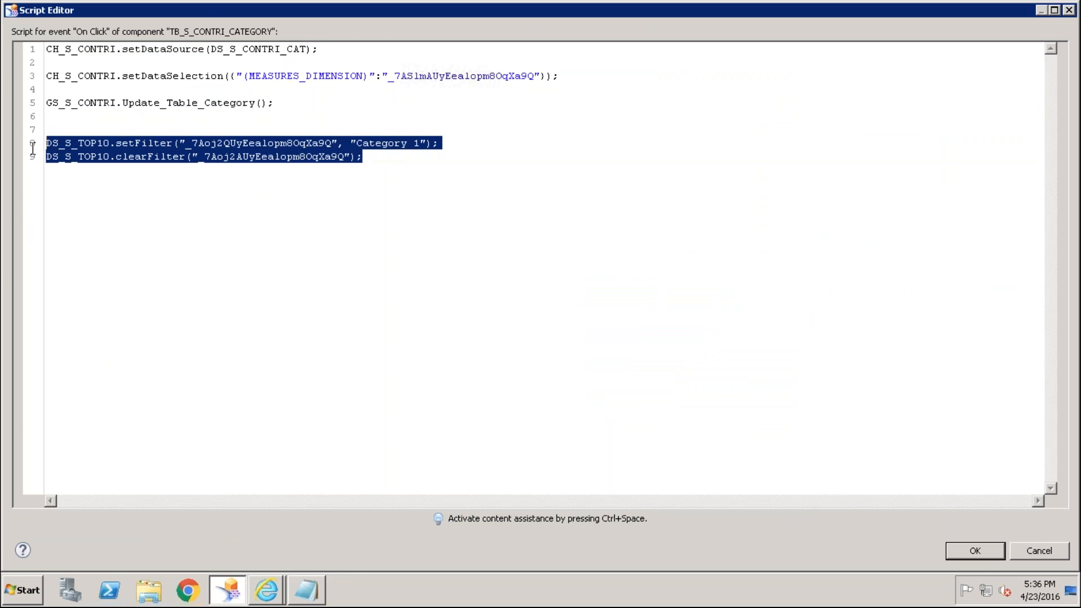
pyautogui.click(976, 552)
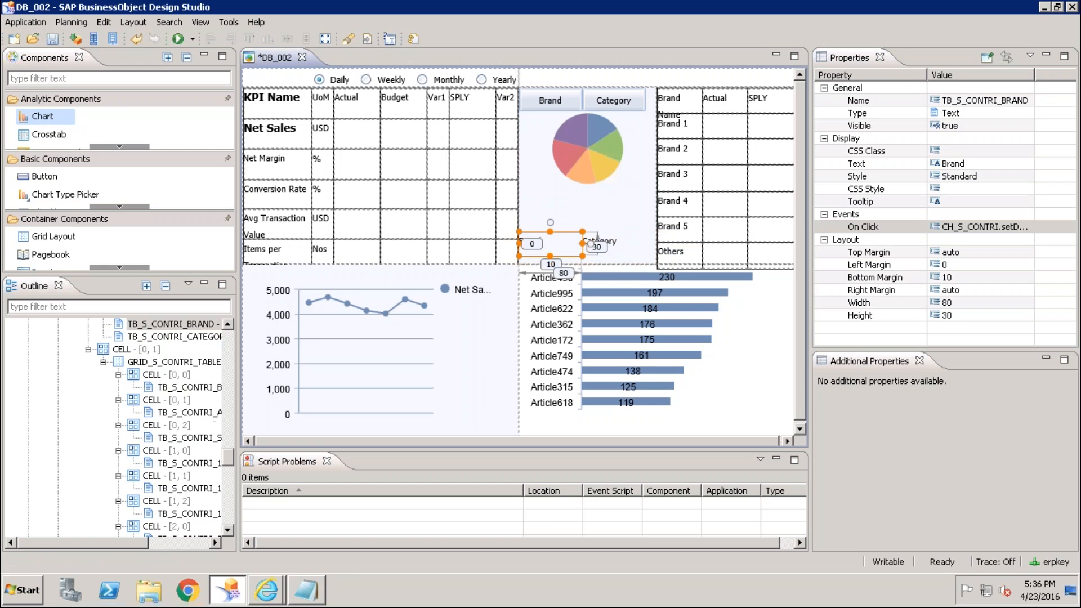
# Step: Open the On Click script of TB_S_CONTRI_BRAND and add three line breaks after the Update_Table_Brand call
pyautogui.click(1019, 227)
pyautogui.click(1023, 228)
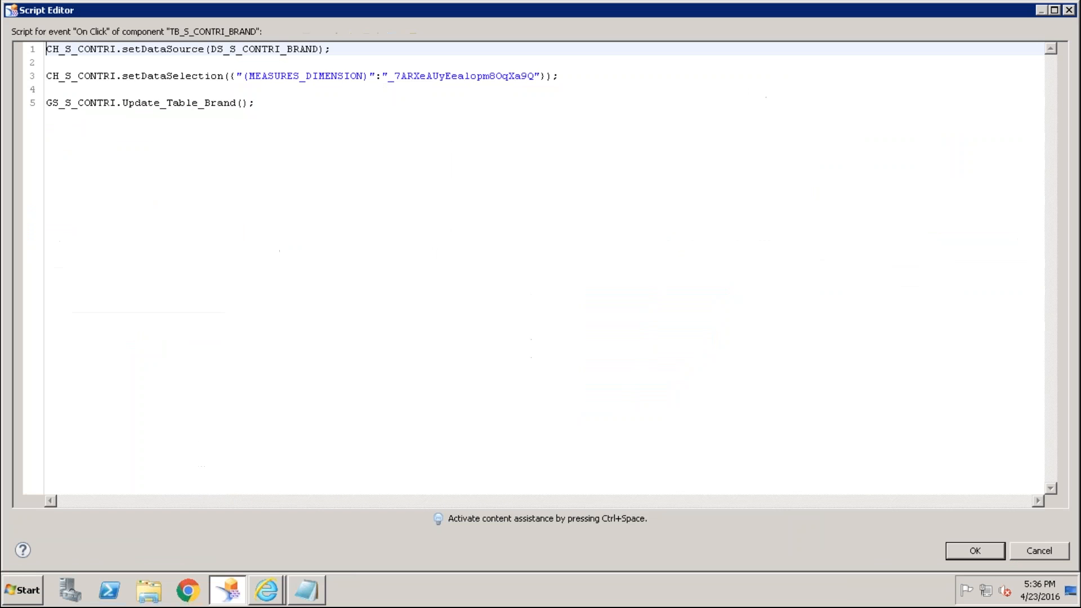
pyautogui.click(377, 174)
pyautogui.press('Return')
pyautogui.press('Return')
pyautogui.press('Return')
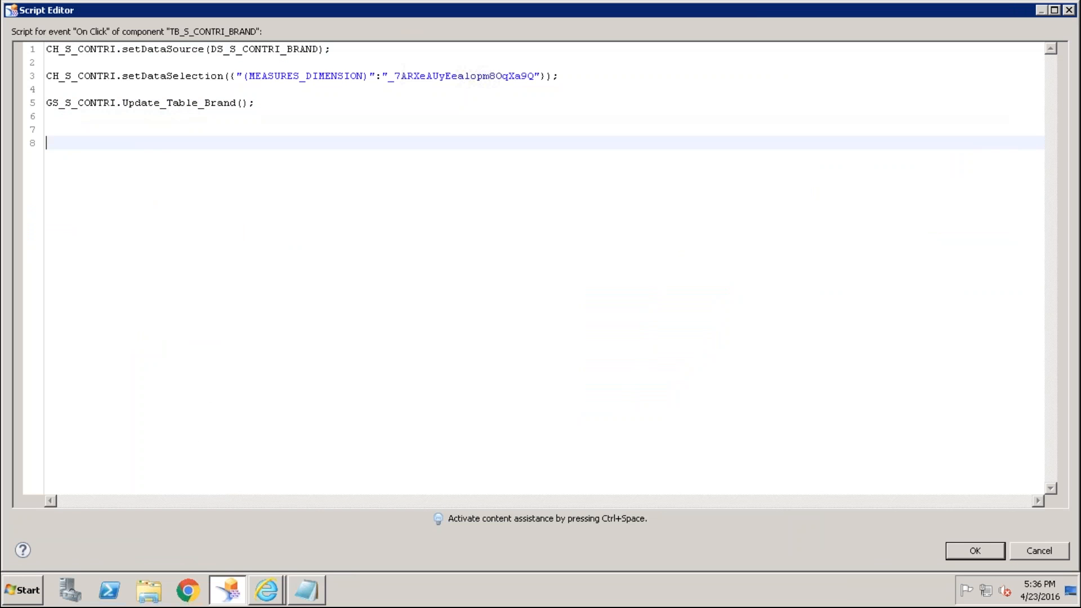
# Step: Paste the copied Category filter lines into the Brand script and delete them again
pyautogui.hotkey('ctrl', 'v')
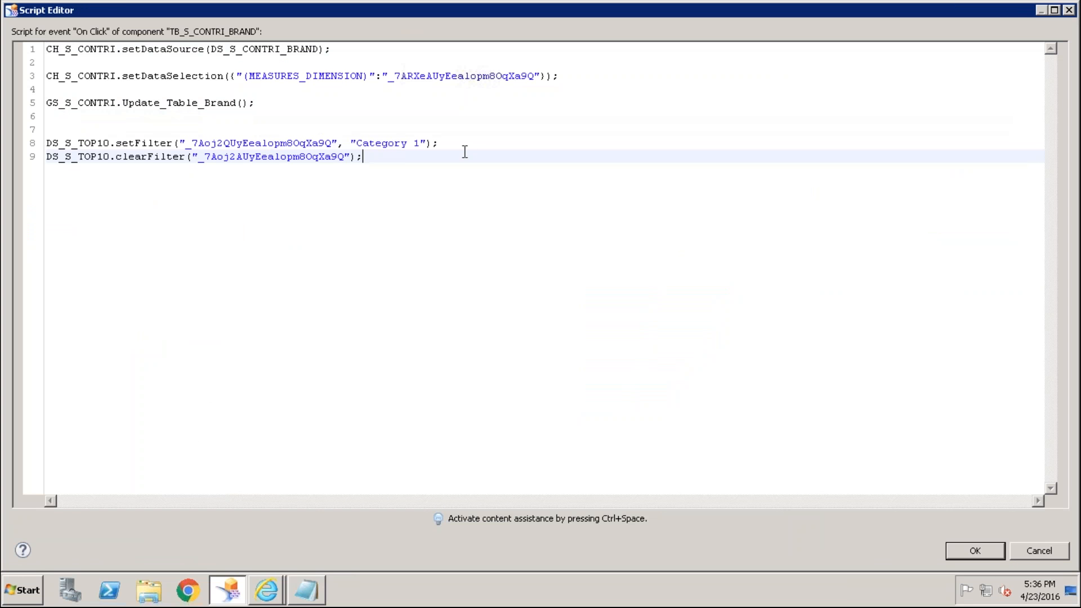
pyautogui.moveTo(363, 157); pyautogui.dragTo(14, 142)
pyautogui.press('Delete')
# Step: Add a DS_S_TOP10.setFilter statement on line 8 that filters the Brand dimension to "Brand 1"
pyautogui.write('DS_')
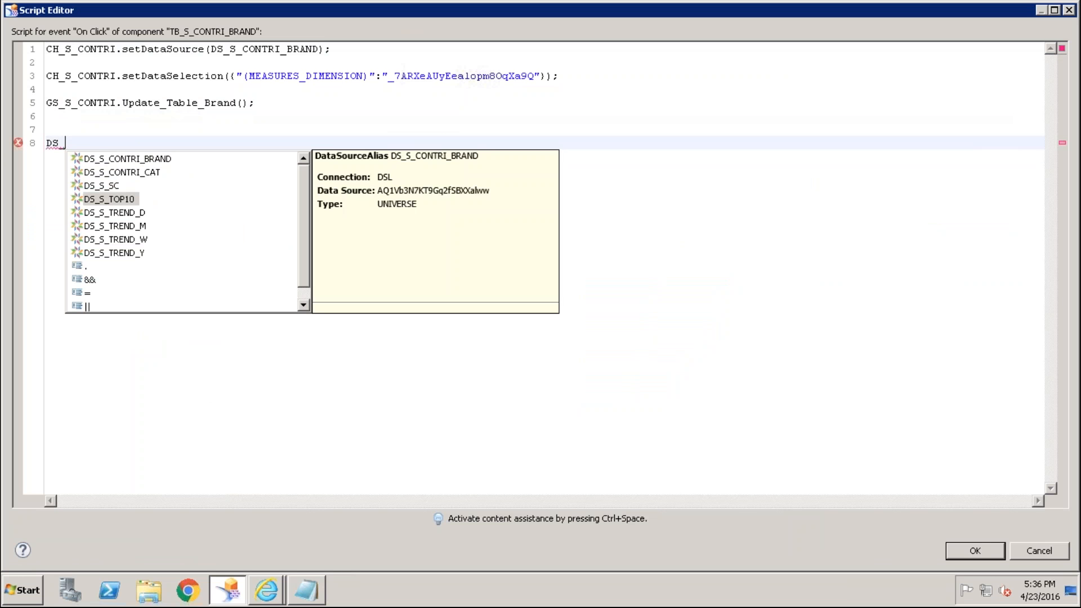
pyautogui.press('Return')
pyautogui.write('.setF')
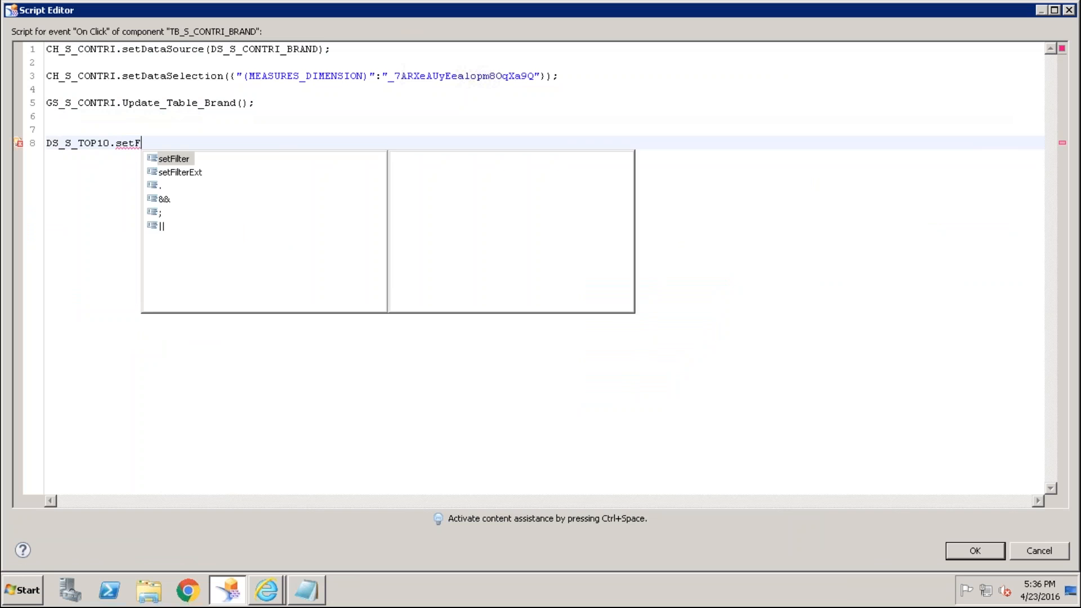
pyautogui.press('Return')
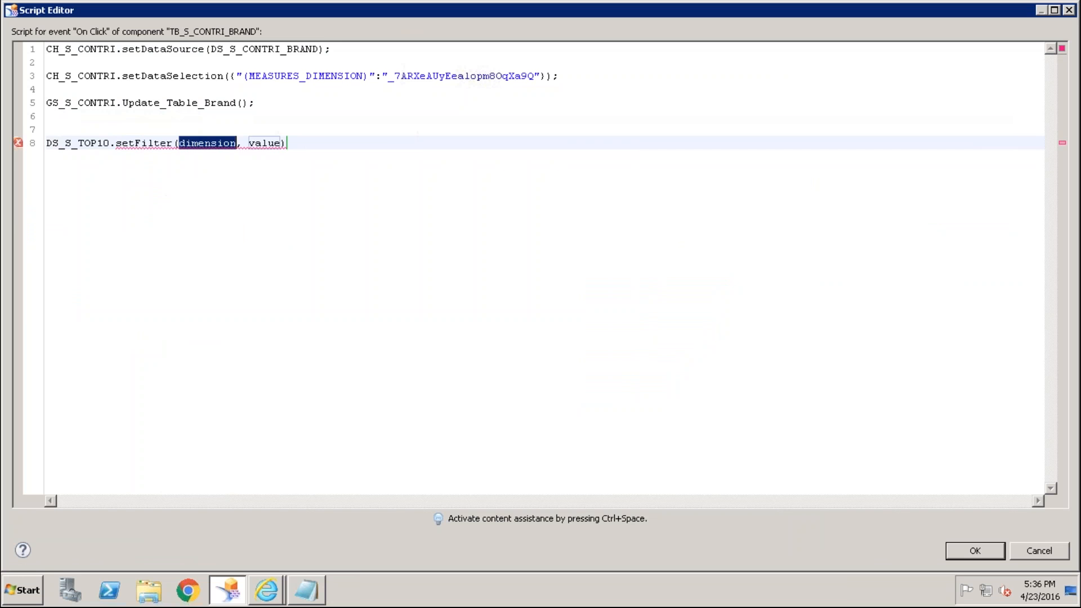
pyautogui.doubleClick(268, 186)
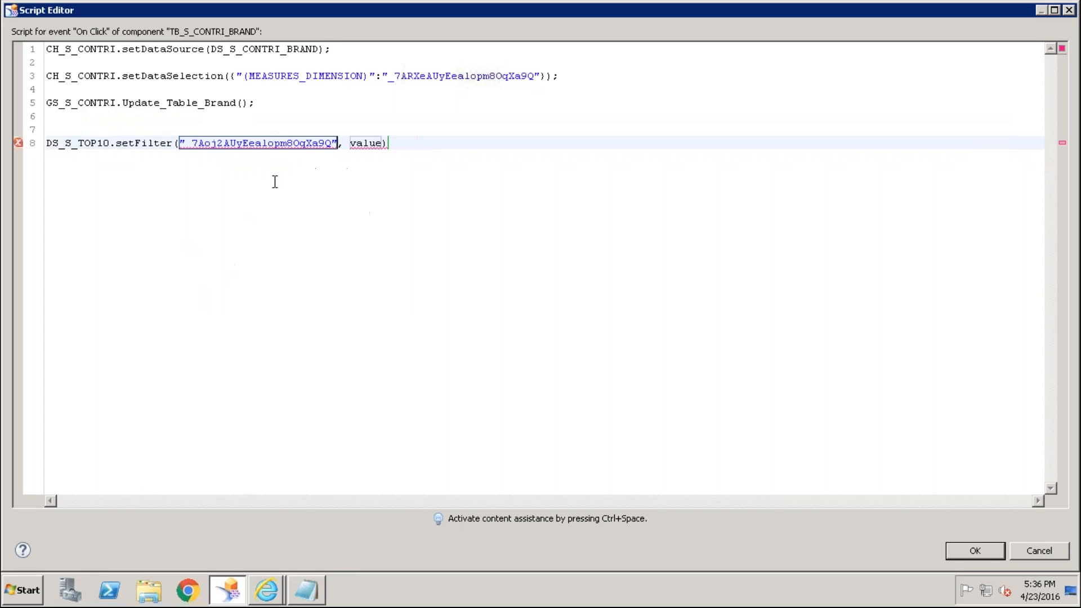
pyautogui.doubleClick(367, 145)
pyautogui.hotkey('ctrl', 'space')
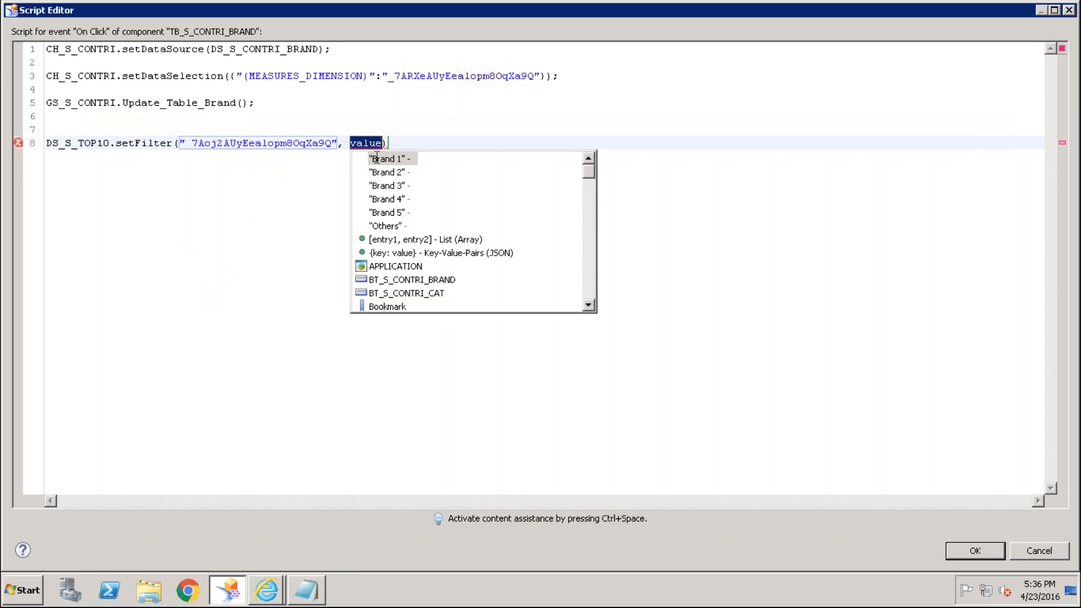
pyautogui.click(386, 167)
pyautogui.doubleClick(388, 161)
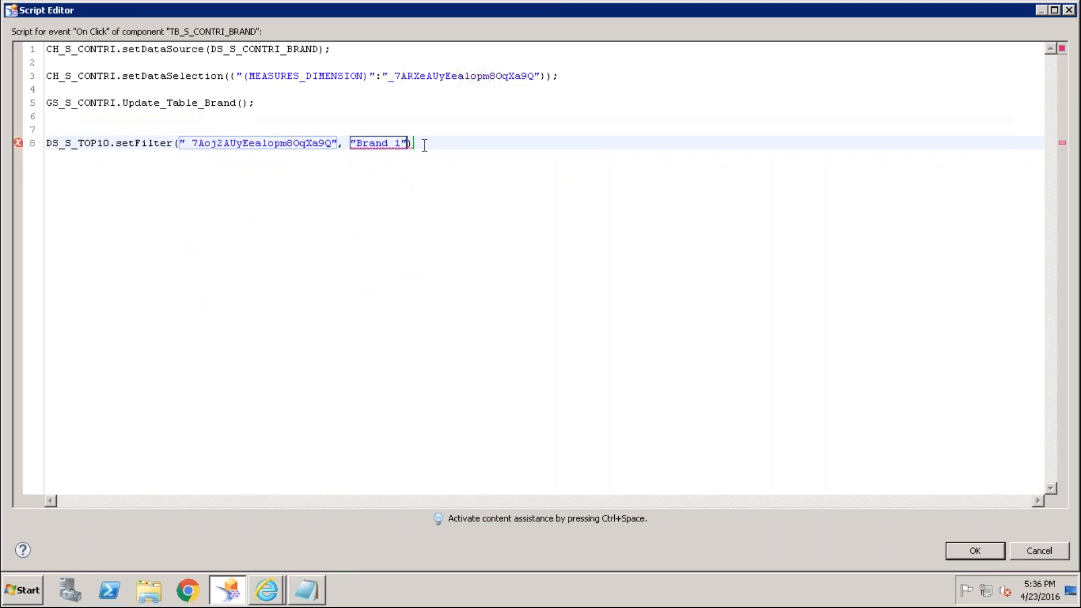
pyautogui.write(';')
pyautogui.press('Return')
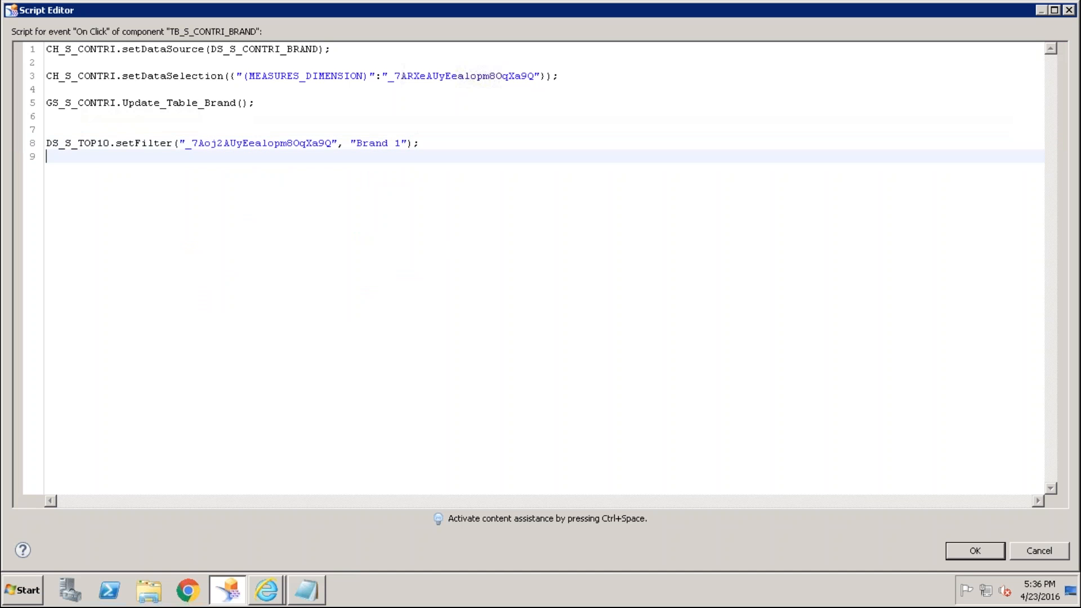
# Step: Add a DS_S_TOP10.clearFilter statement for the Category dimension on line 9 and accept the Brand text's On Click script
pyautogui.write('DS_')
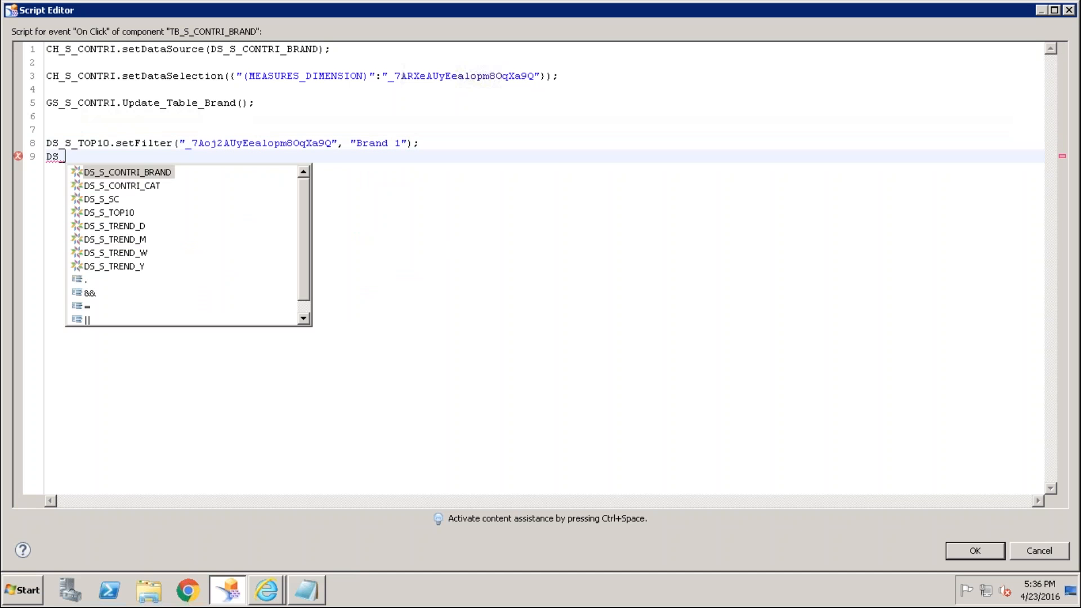
pyautogui.press('Down')
pyautogui.press('Down')
pyautogui.press('Down')
pyautogui.press('Return')
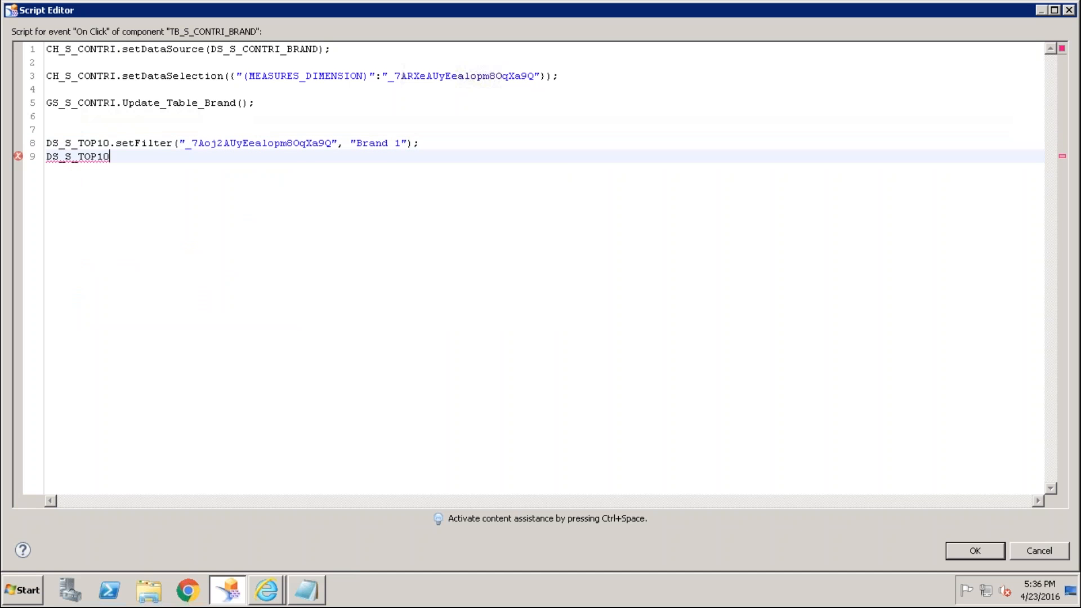
pyautogui.write('.Set')
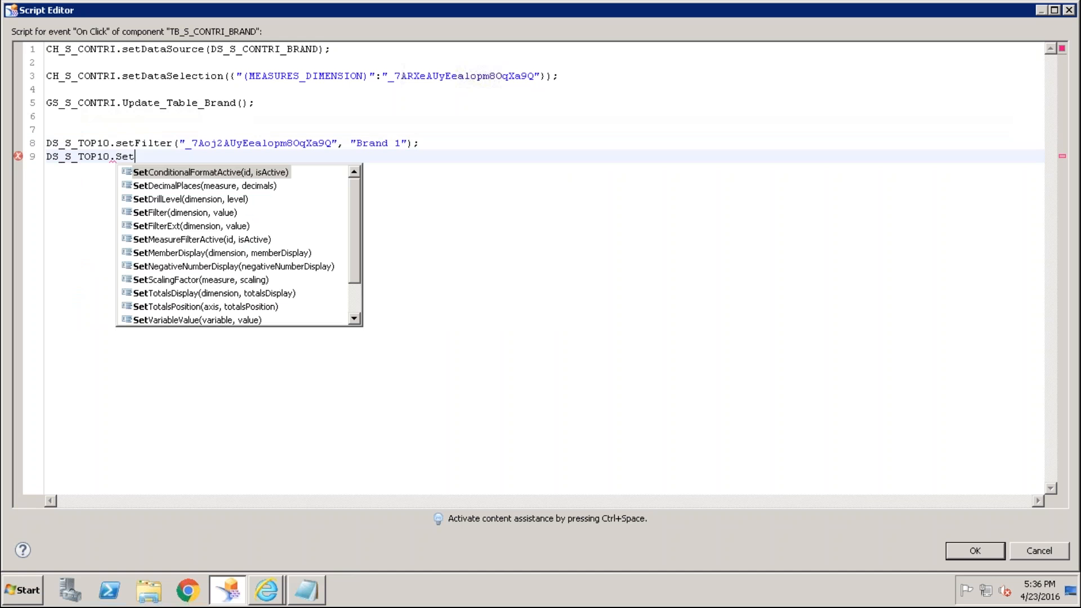
pyautogui.press('BackSpace')
pyautogui.press('BackSpace')
pyautogui.press('BackSpace')
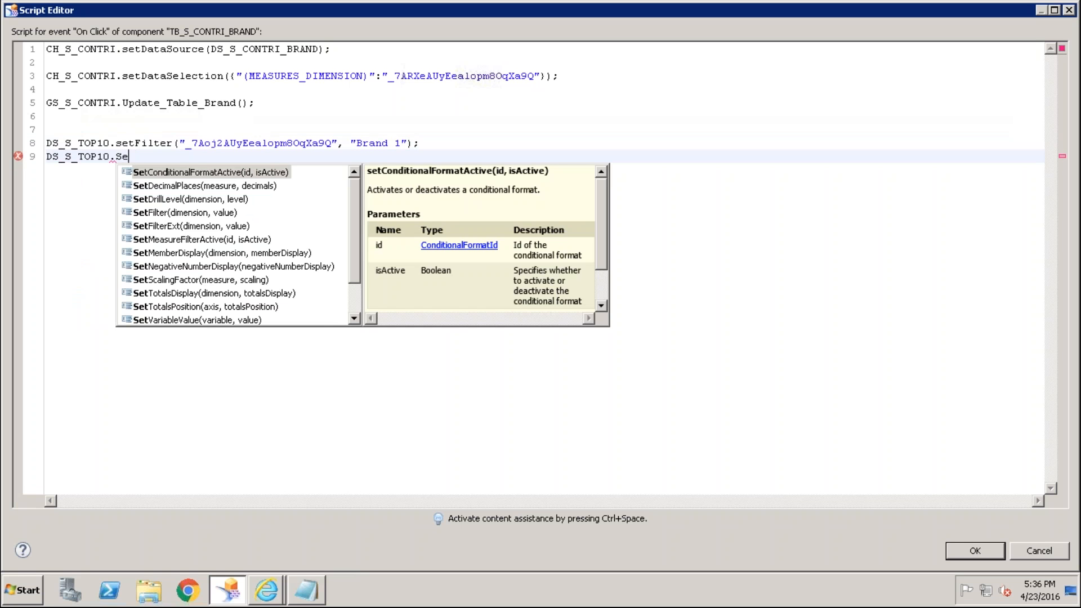
pyautogui.write('R')
pyautogui.press('BackSpace')
pyautogui.write('Cl')
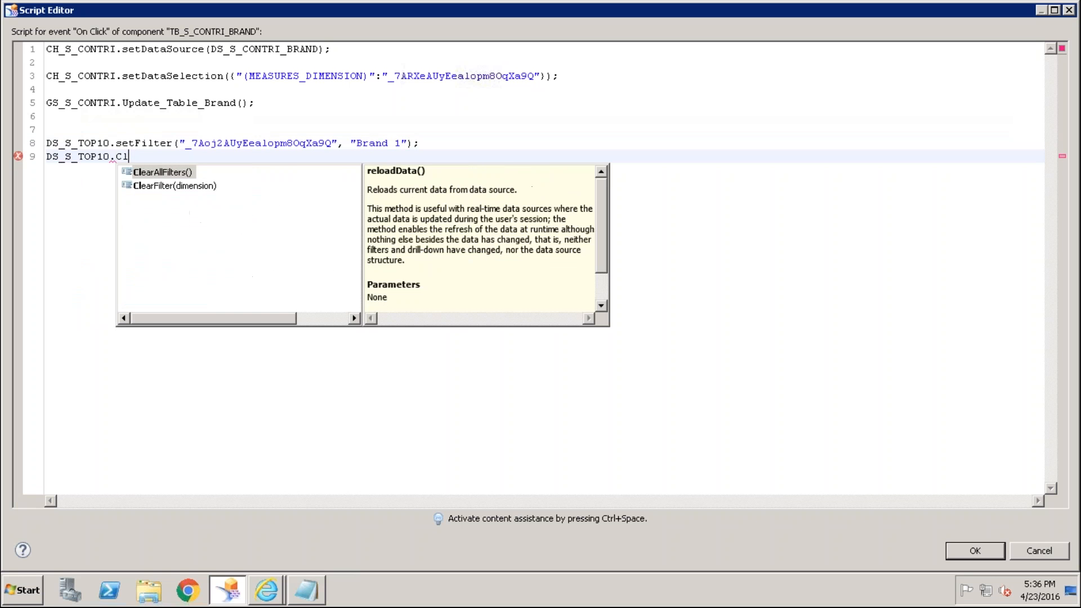
pyautogui.press('Down')
pyautogui.press('Return')
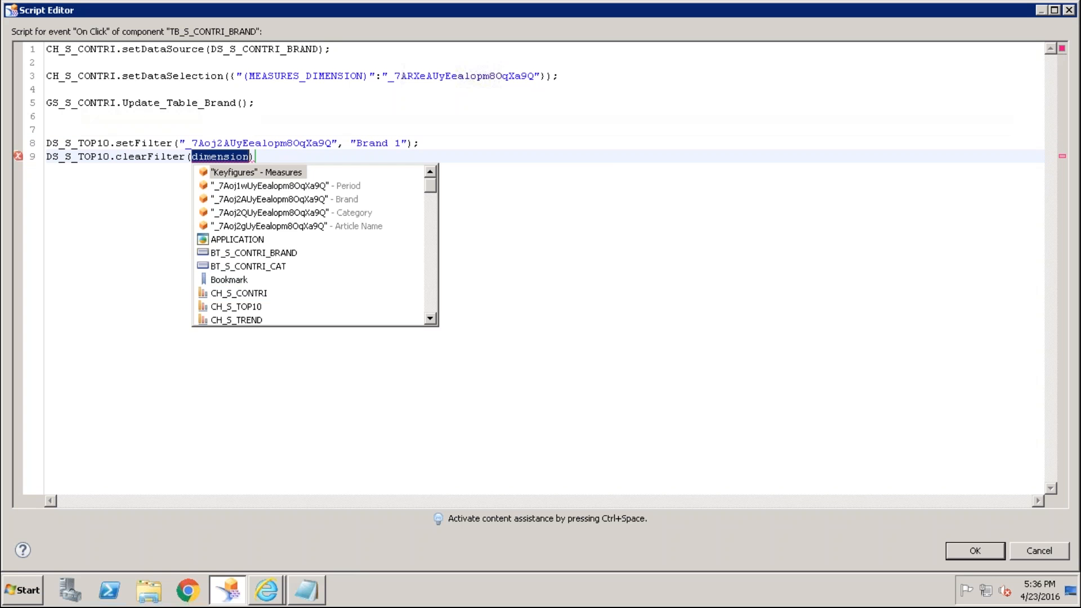
pyautogui.doubleClick(304, 214)
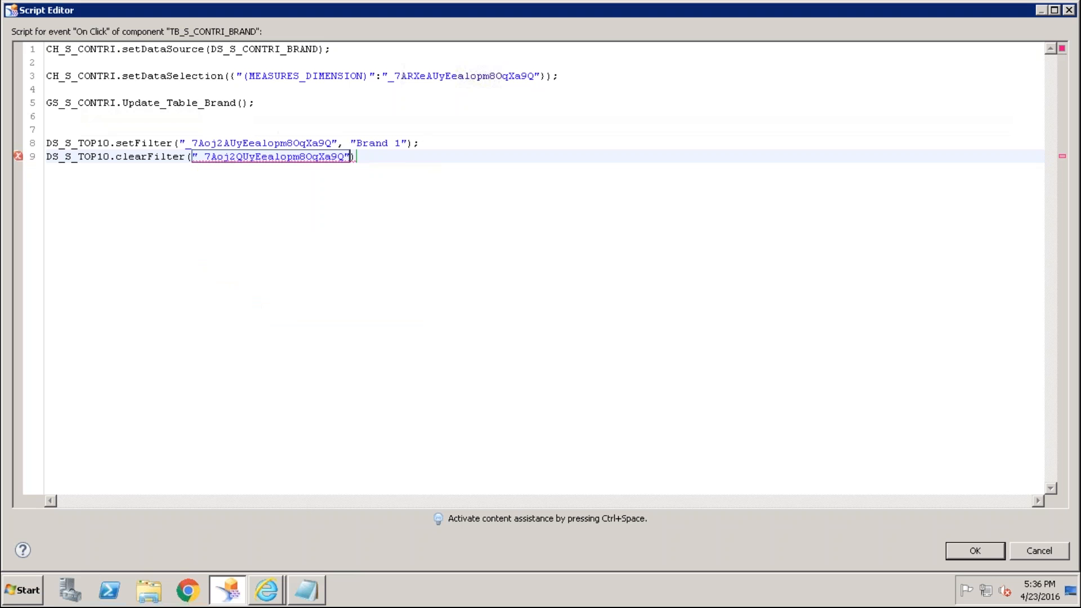
pyautogui.write(';')
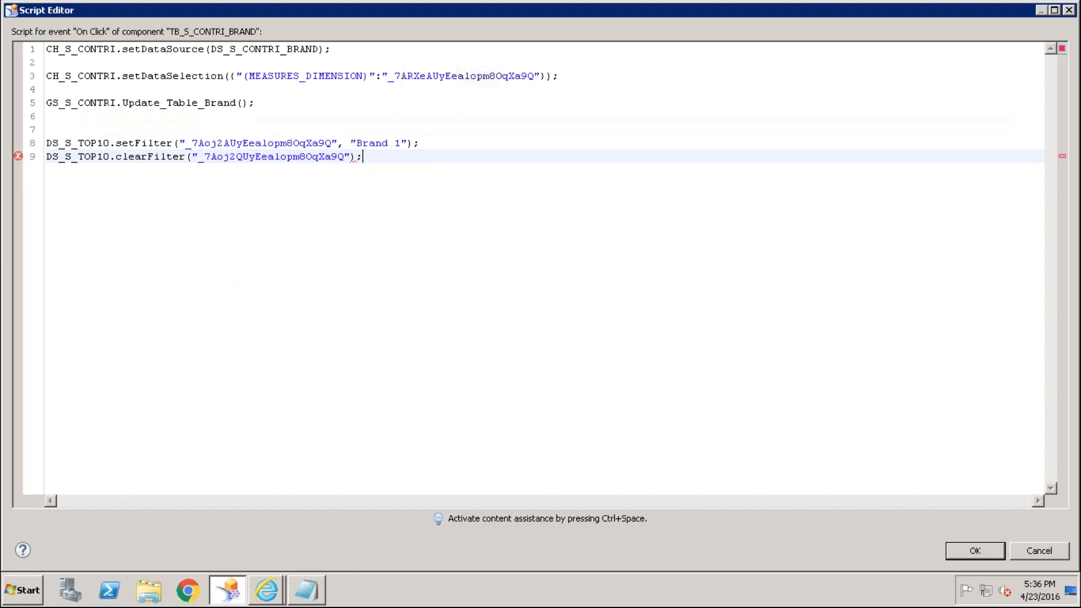
pyautogui.click(964, 547)
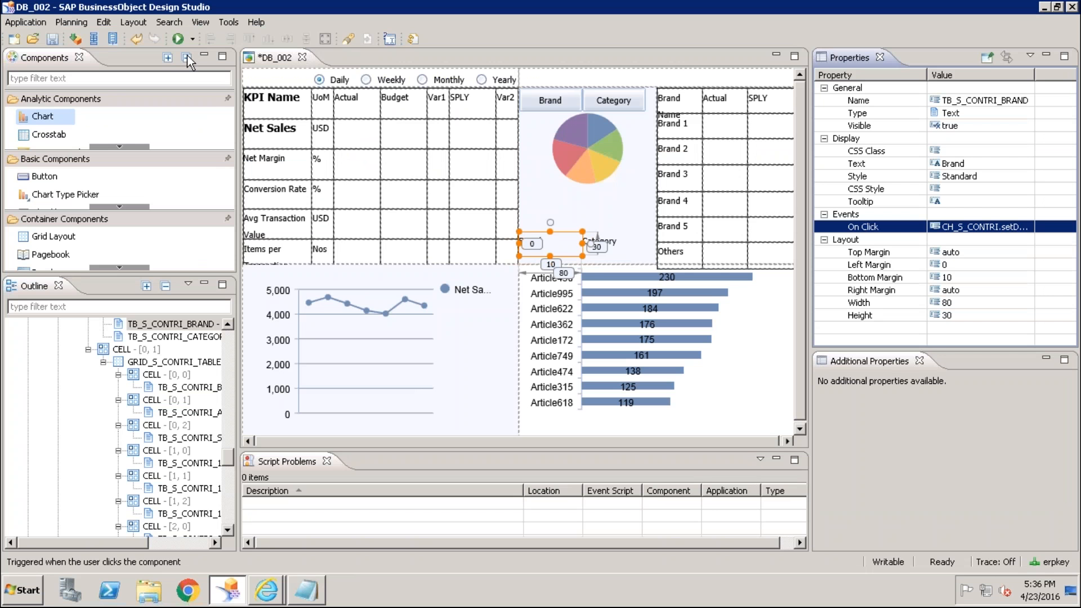
# Step: Run DB_002 in the browser and compare the Top 10 chart for the Category text and the Brand text
pyautogui.click(178, 39)
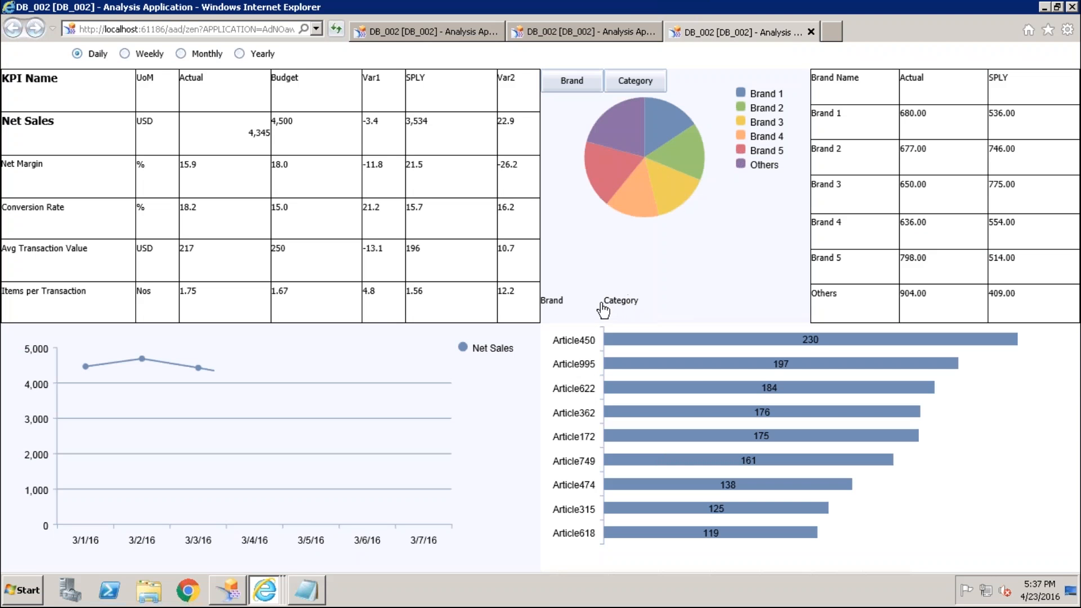
pyautogui.moveTo(586, 344)
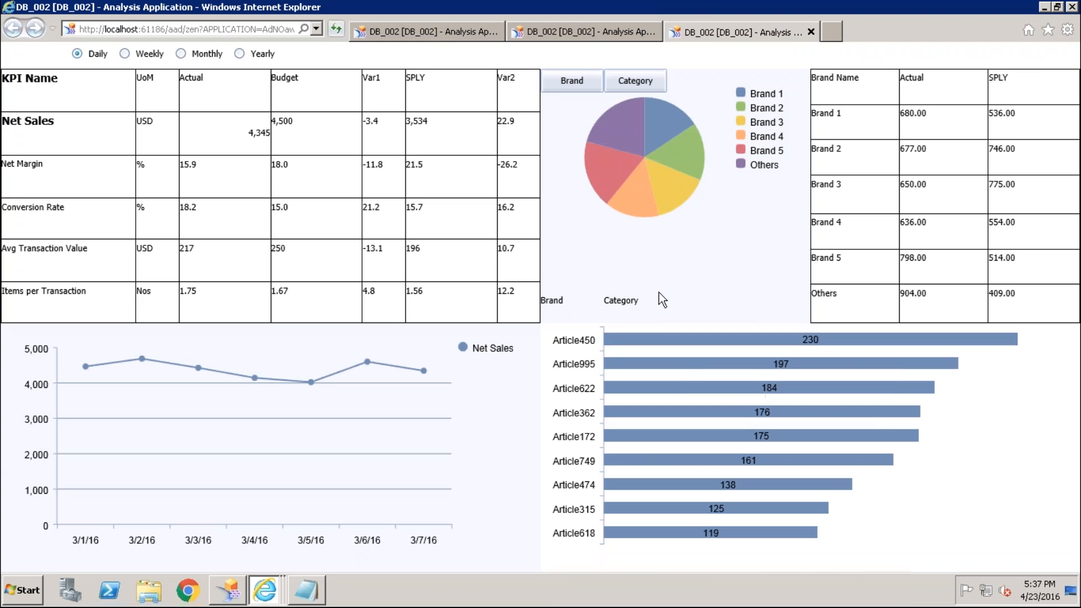
pyautogui.click(623, 304)
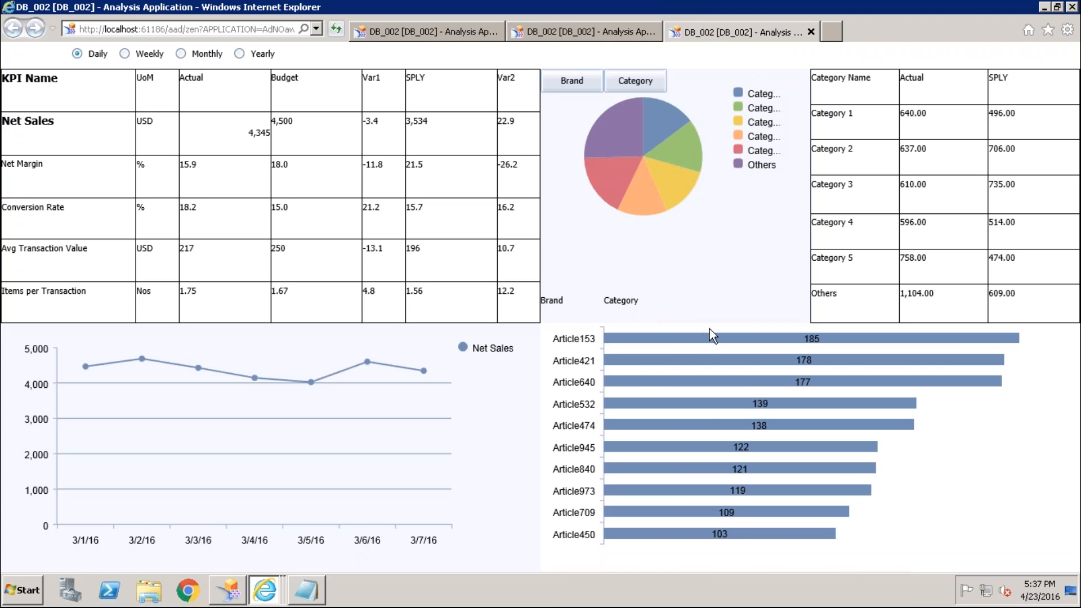
pyautogui.click(555, 302)
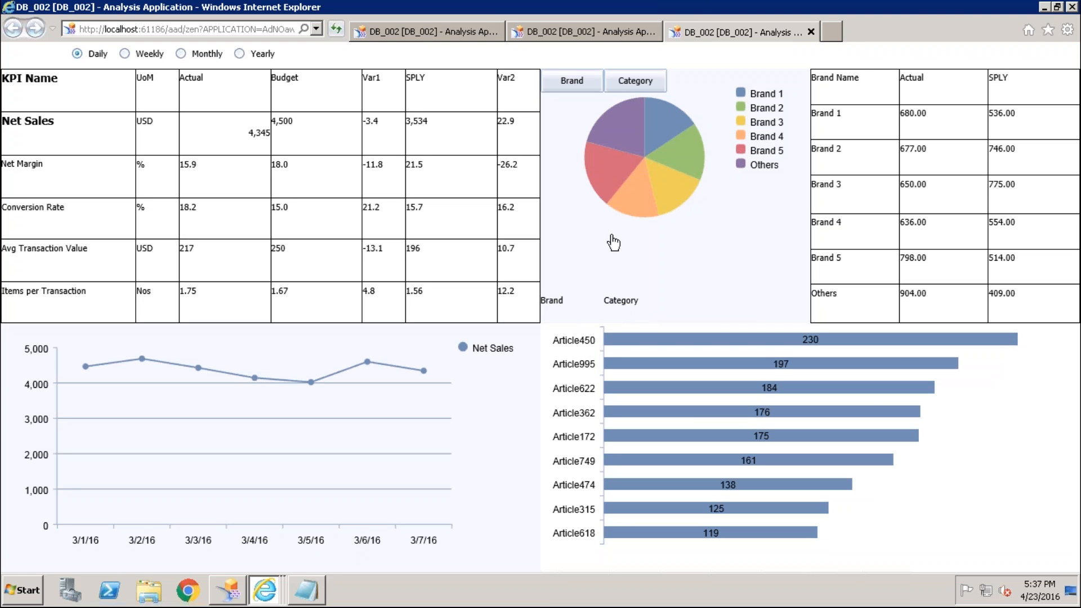
# Step: Select the Brand 4 pie slice, switch to Category and test several category slices against the Top 10 chart
pyautogui.click(637, 203)
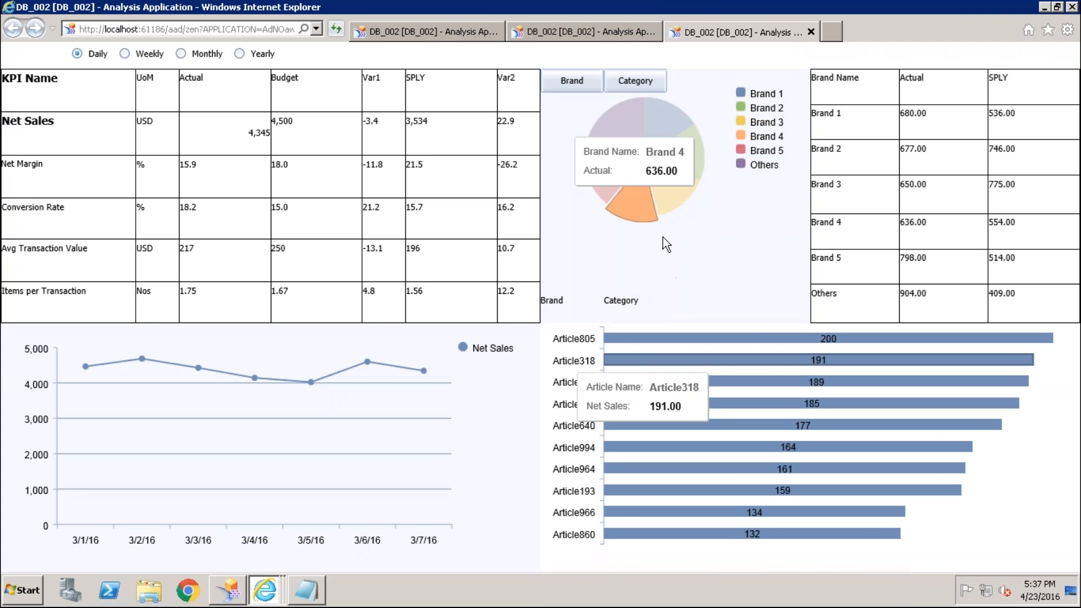
pyautogui.click(618, 304)
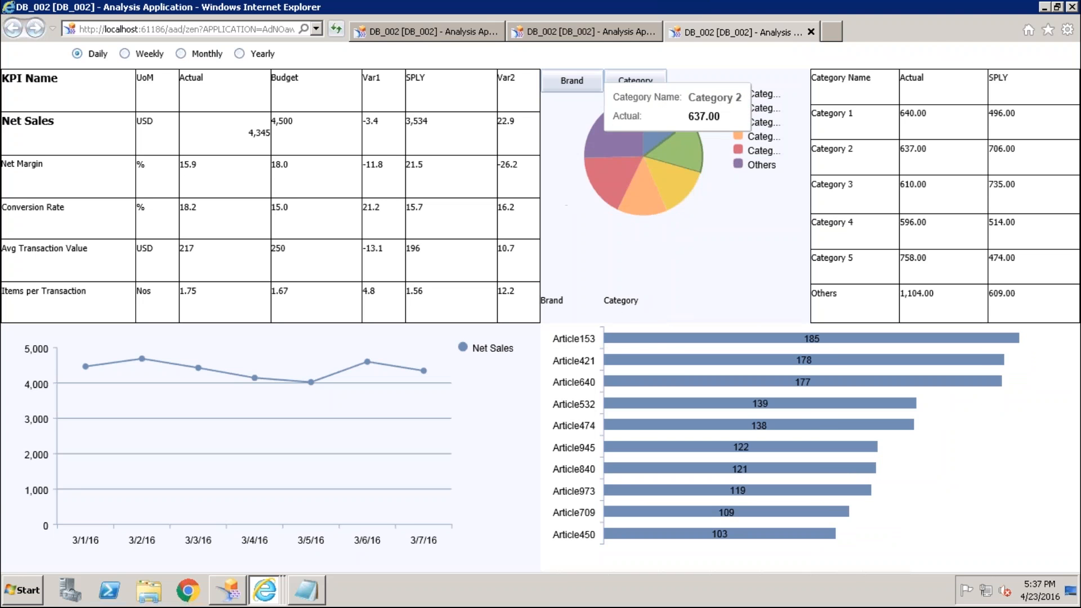
pyautogui.click(680, 144)
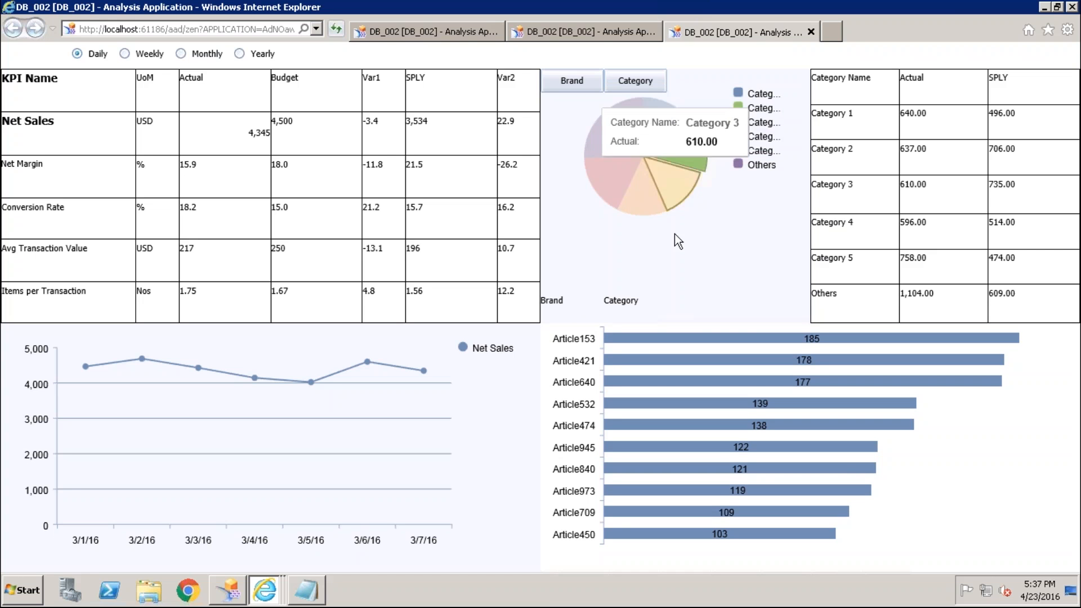
pyautogui.click(606, 174)
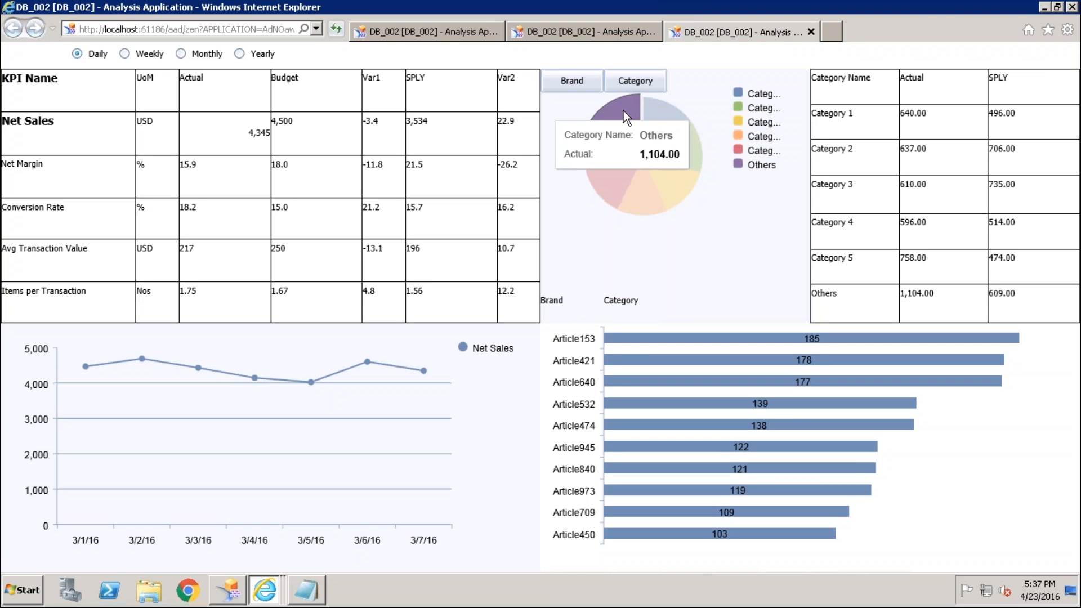
pyautogui.click(623, 110)
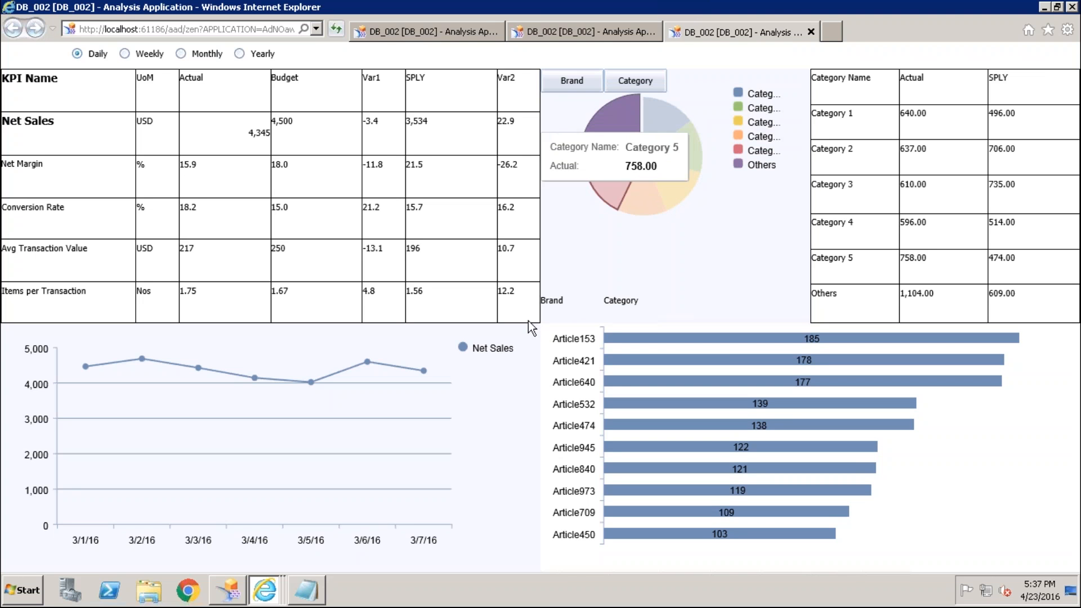
# Step: Return to Design Studio, open the On Select script of CH_S_CONTRI and add two line breaks after the setFilter line
pyautogui.click(228, 591)
pyautogui.click(579, 130)
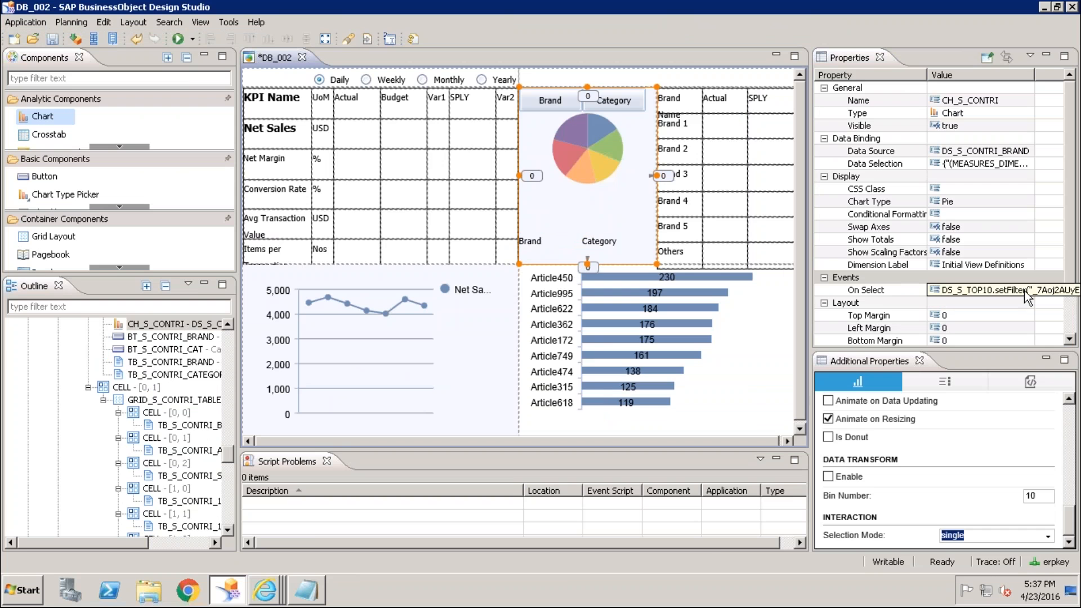
pyautogui.click(987, 292)
pyautogui.click(988, 290)
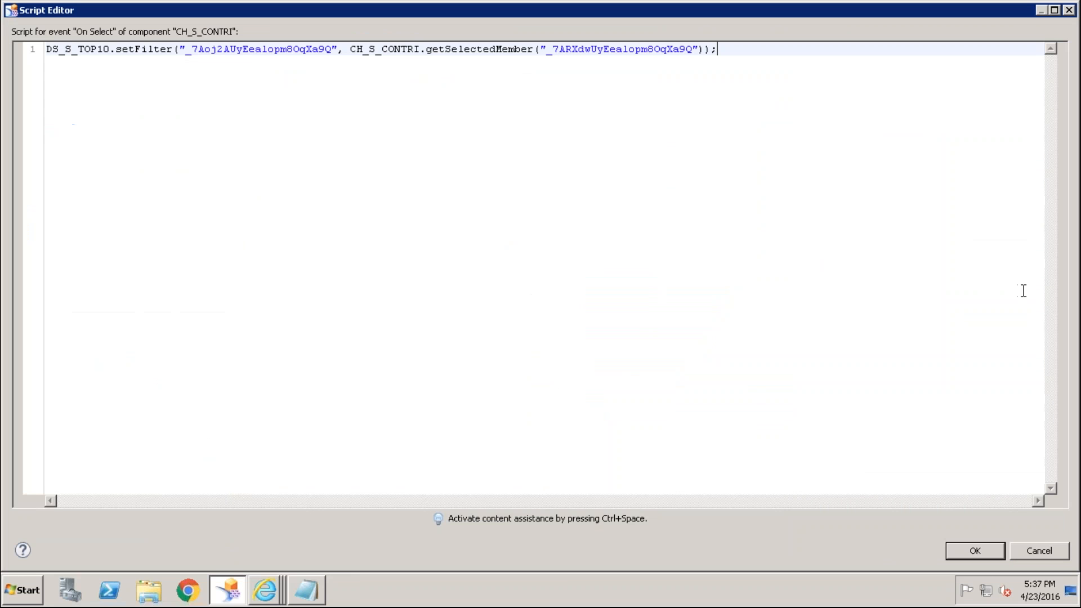
pyautogui.press('Return')
pyautogui.press('Return')
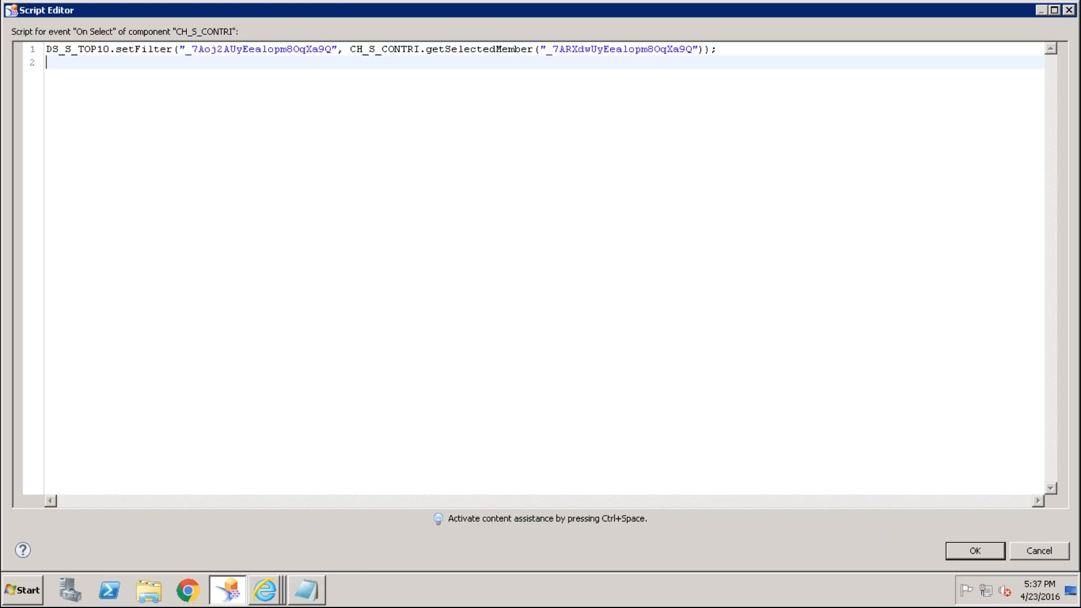
# Step: Insert a second DS_S_TOP10.setFilter call with placeholder arguments on line 3 of the pie chart's script
pyautogui.write('DS')
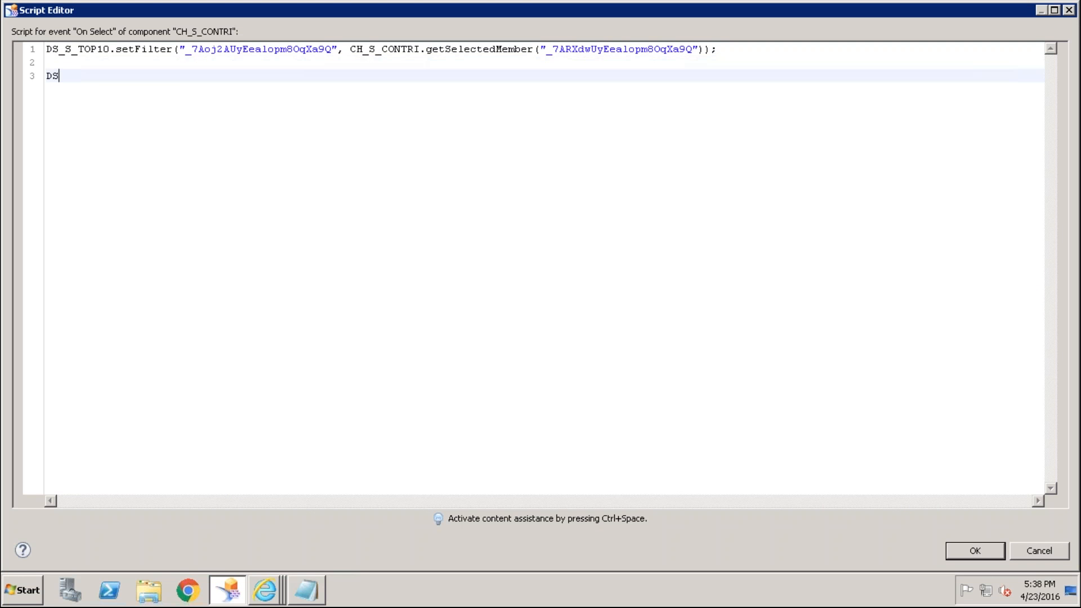
pyautogui.write('_S')
pyautogui.hotkey('ctrl', 'space')
pyautogui.press('Down')
pyautogui.press('Down')
pyautogui.press('Down')
pyautogui.press('Return')
pyautogui.write('.SetFi')
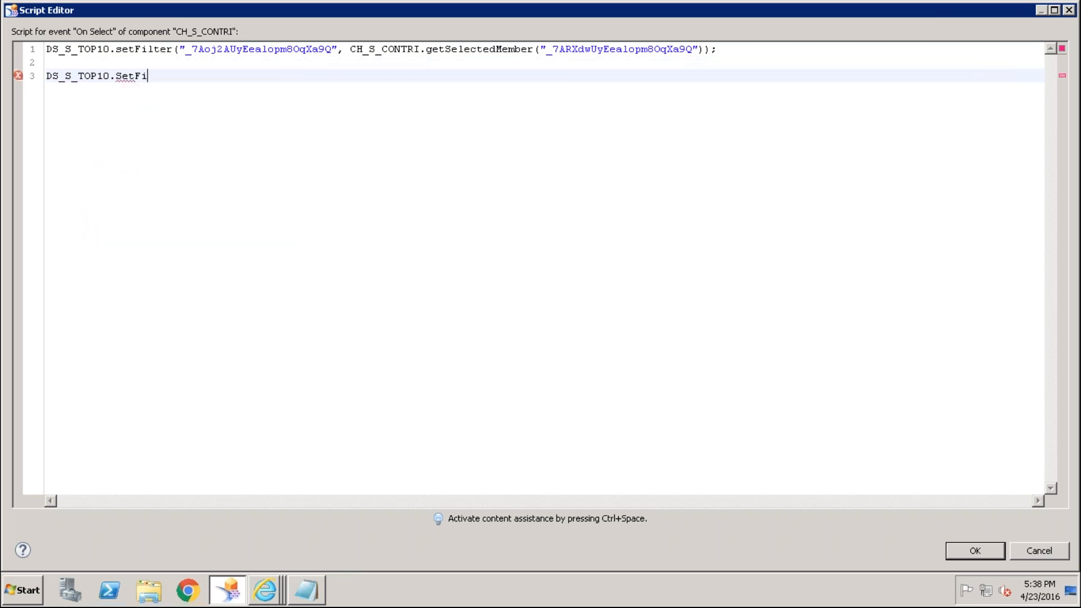
pyautogui.hotkey('ctrl', 'space')
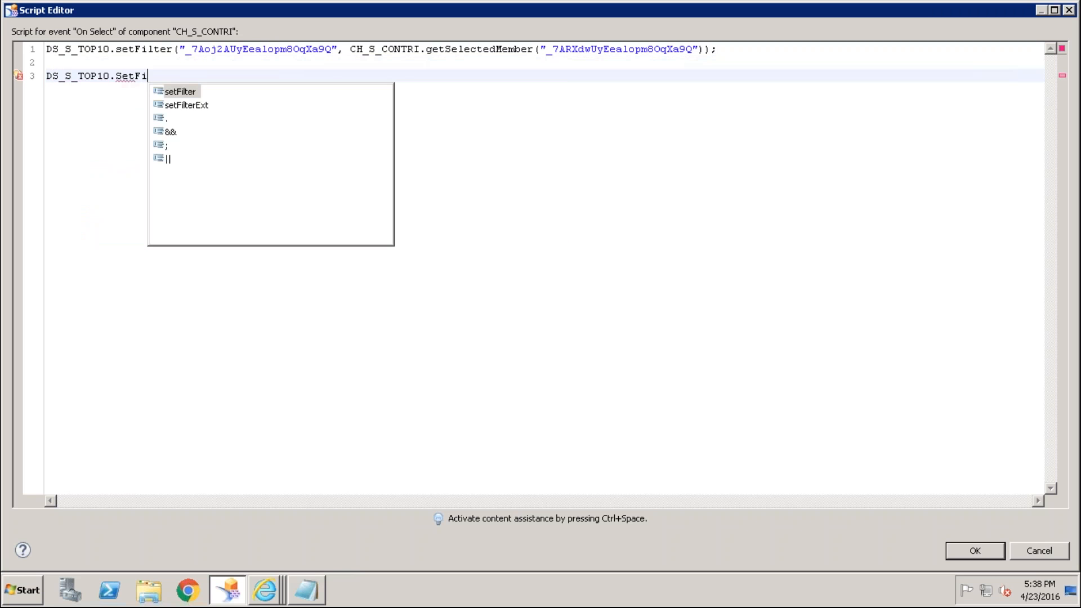
pyautogui.press('Return')
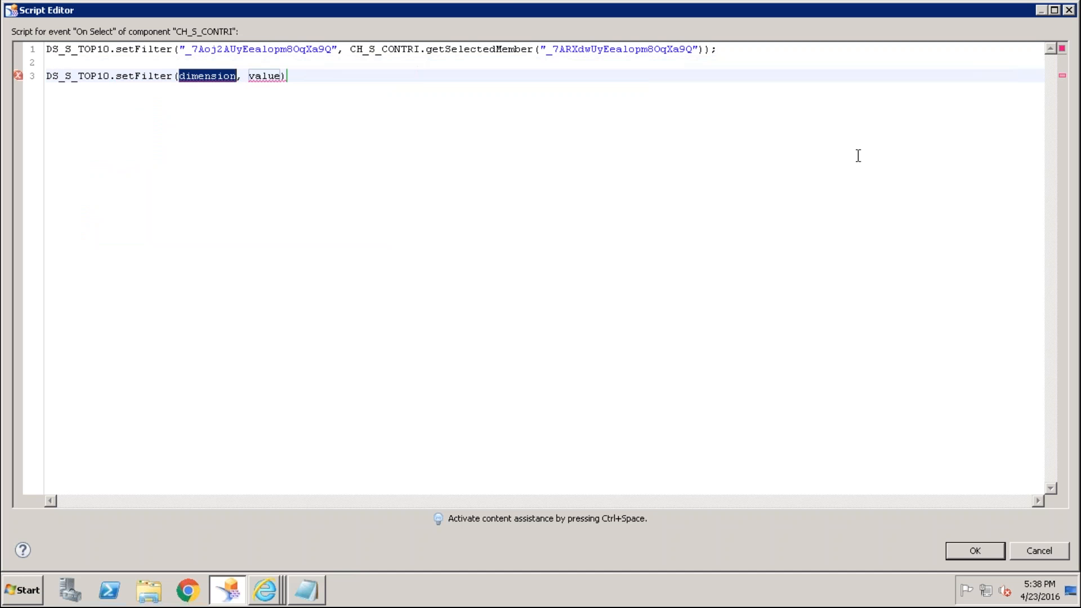
# Step: Set the dimension argument of the second DS_S_TOP10.setFilter call to the Category dimension, "_7Aoj2QUyEealopm8OqXa9Q"
pyautogui.hotkey('ctrl', 'space')
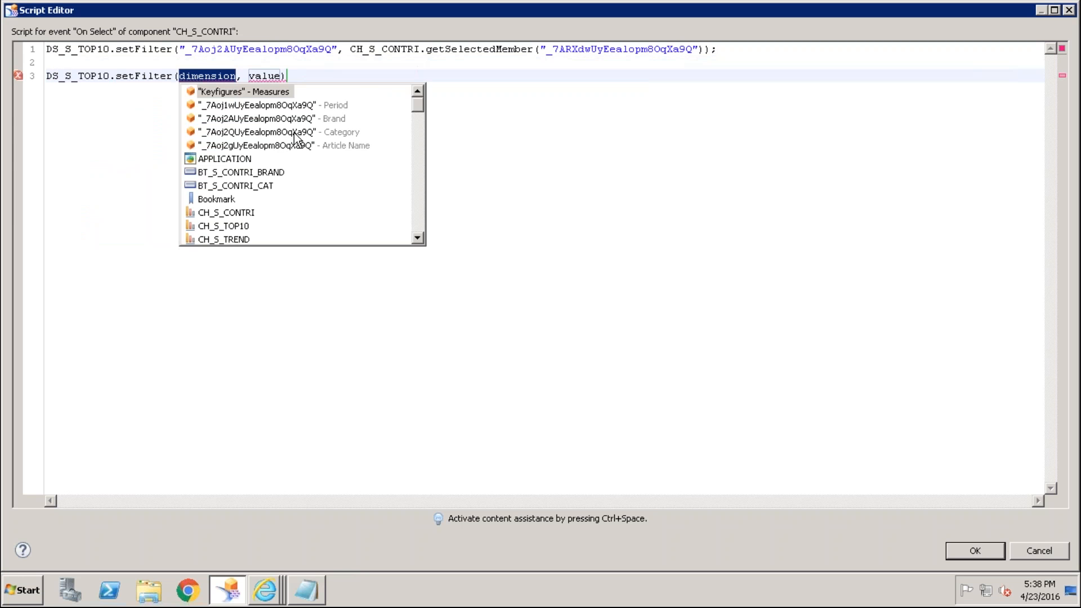
pyautogui.doubleClick(294, 132)
pyautogui.doubleClick(367, 75)
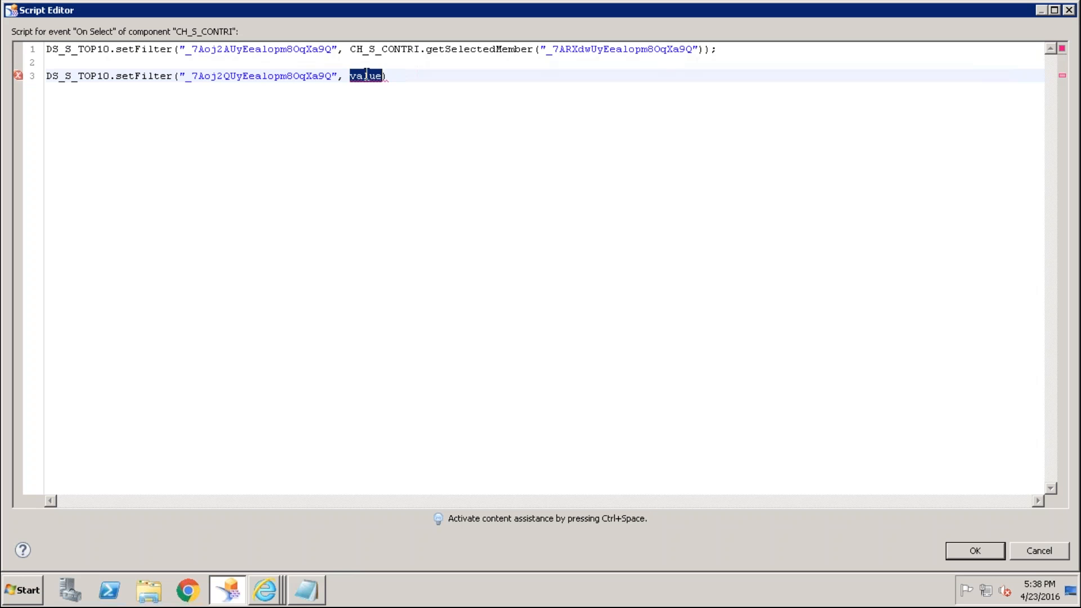
# Step: Replace the second setFilter call's value argument with CH_S_CONTRI.getSelectedMember(dimension), leaving the inner dimension as a placeholder, and accept the script
pyautogui.hotkey('ctrl', 'space')
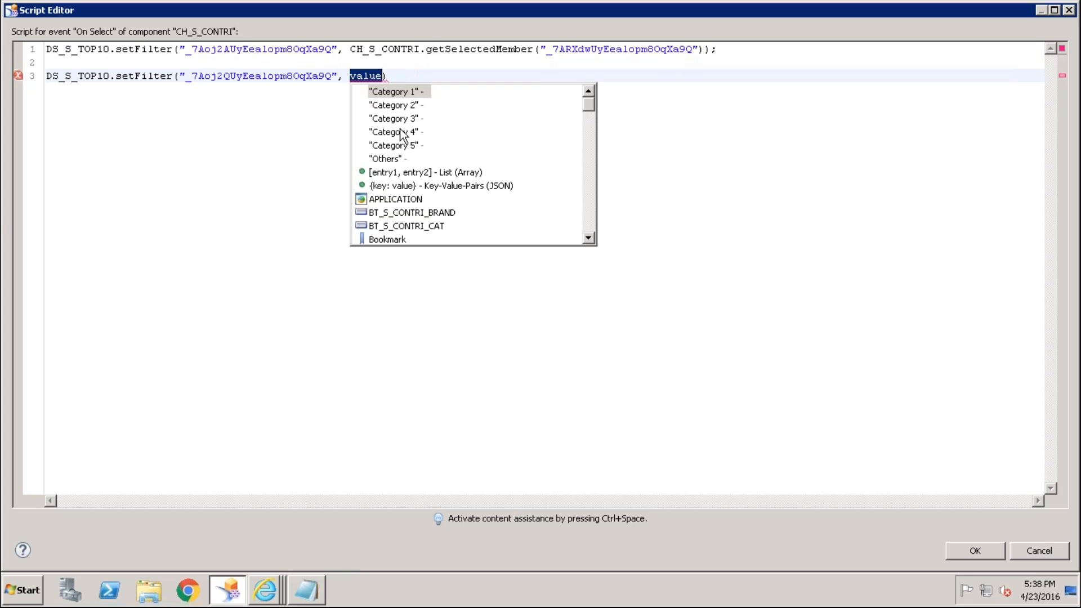
pyautogui.write('CH')
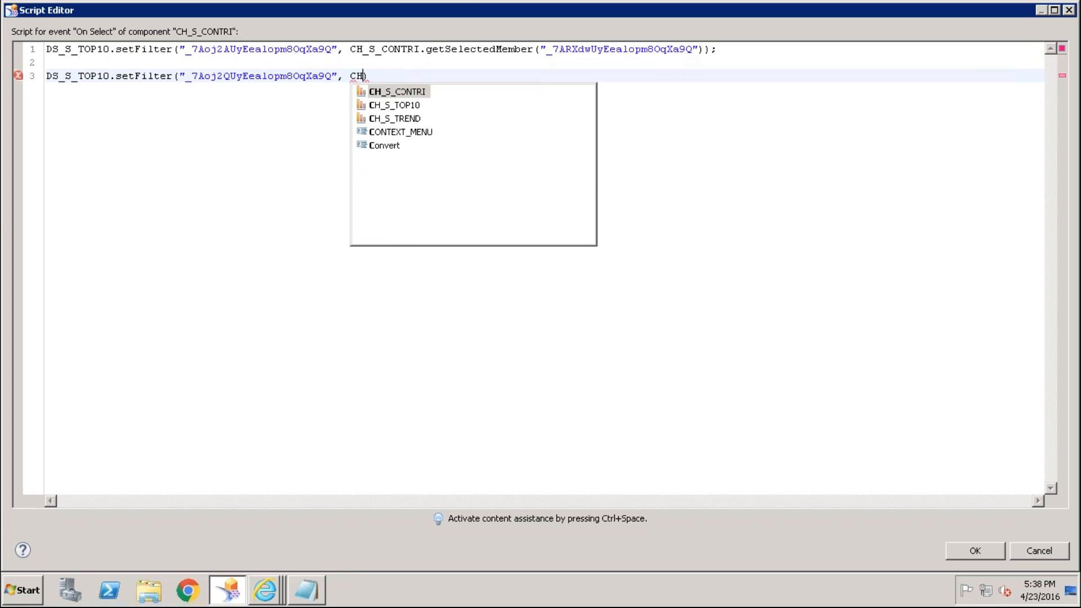
pyautogui.doubleClick(401, 91)
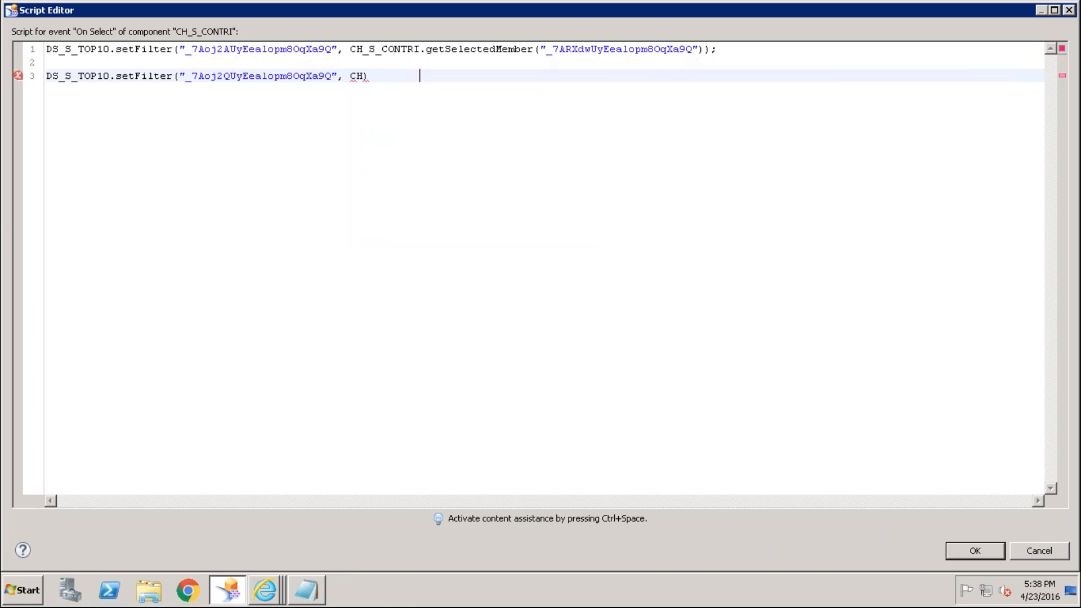
pyautogui.write('.')
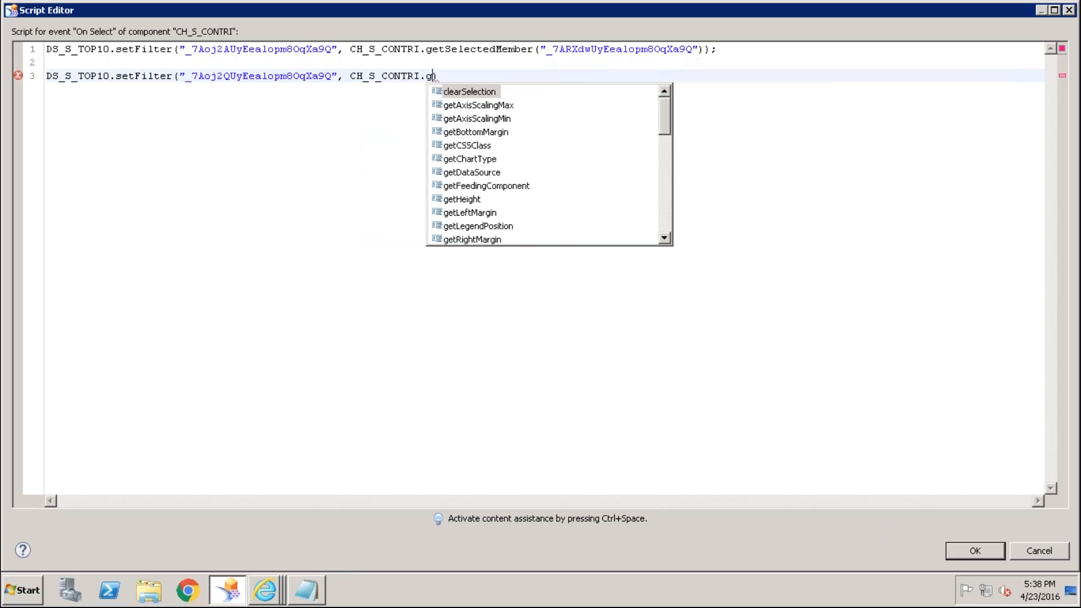
pyautogui.write('getS')
pyautogui.press('Return')
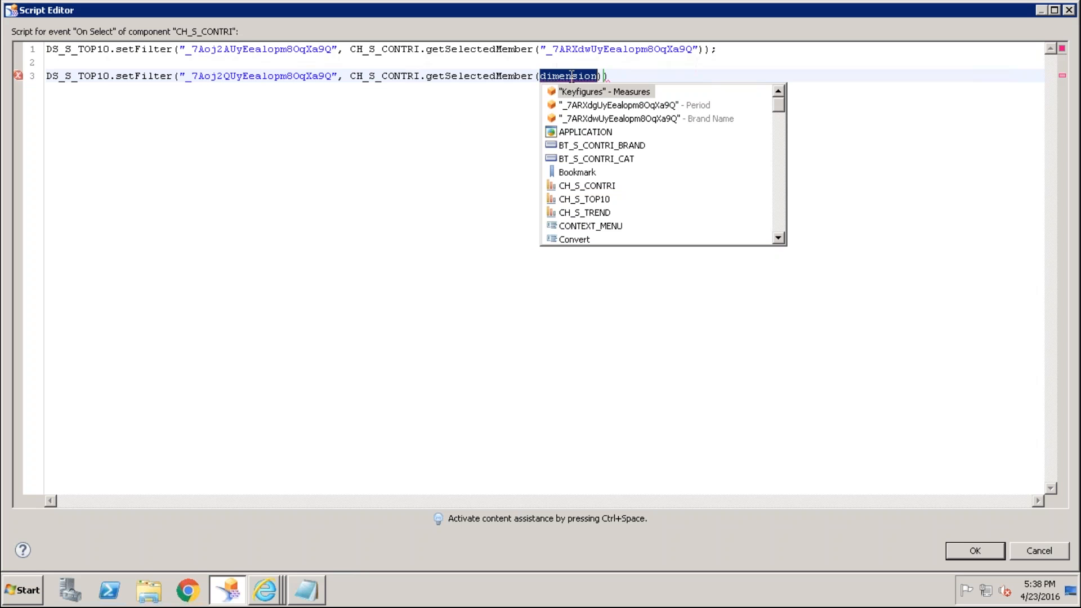
pyautogui.click(1002, 550)
pyautogui.click(964, 557)
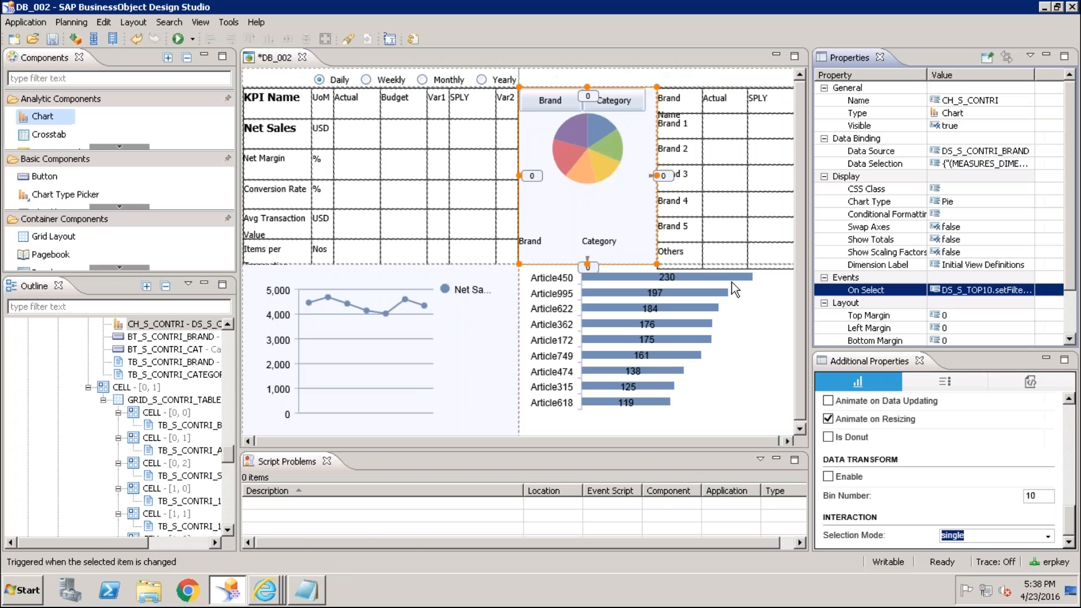
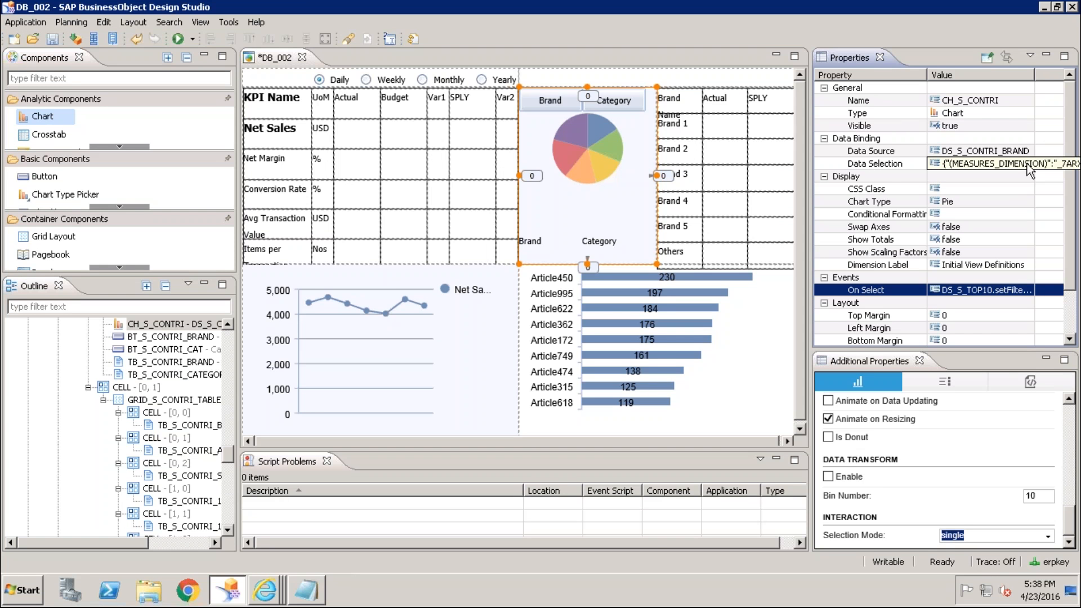
# Step: Reopen the pie chart's On Select script and check which dimensions are offered for line 3's getSelectedMember placeholder
pyautogui.click(1032, 294)
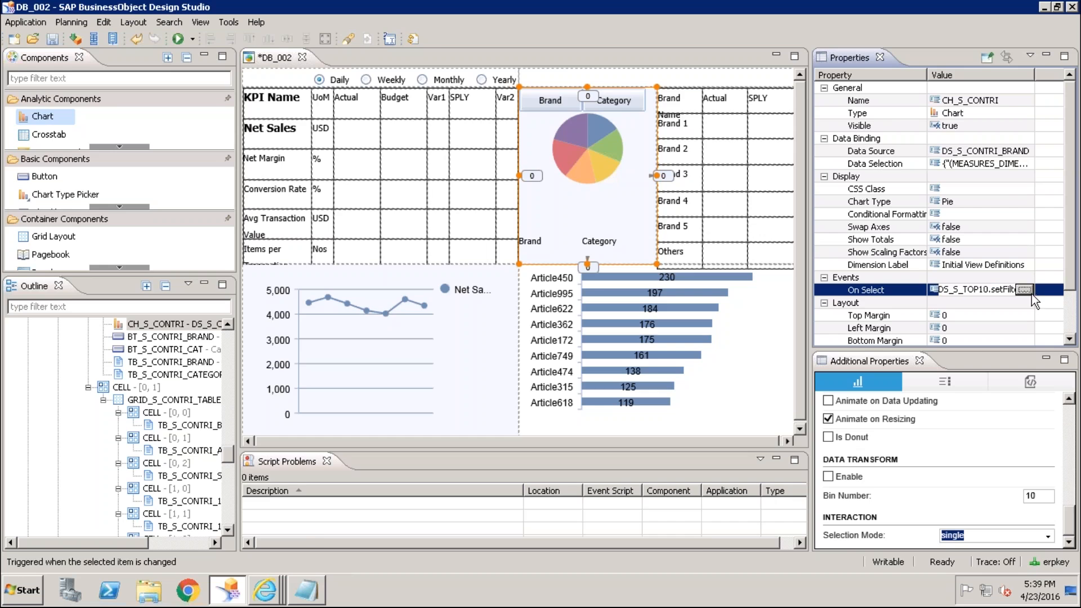
pyautogui.click(1029, 290)
pyautogui.doubleClick(578, 76)
pyautogui.hotkey('ctrl', 'space')
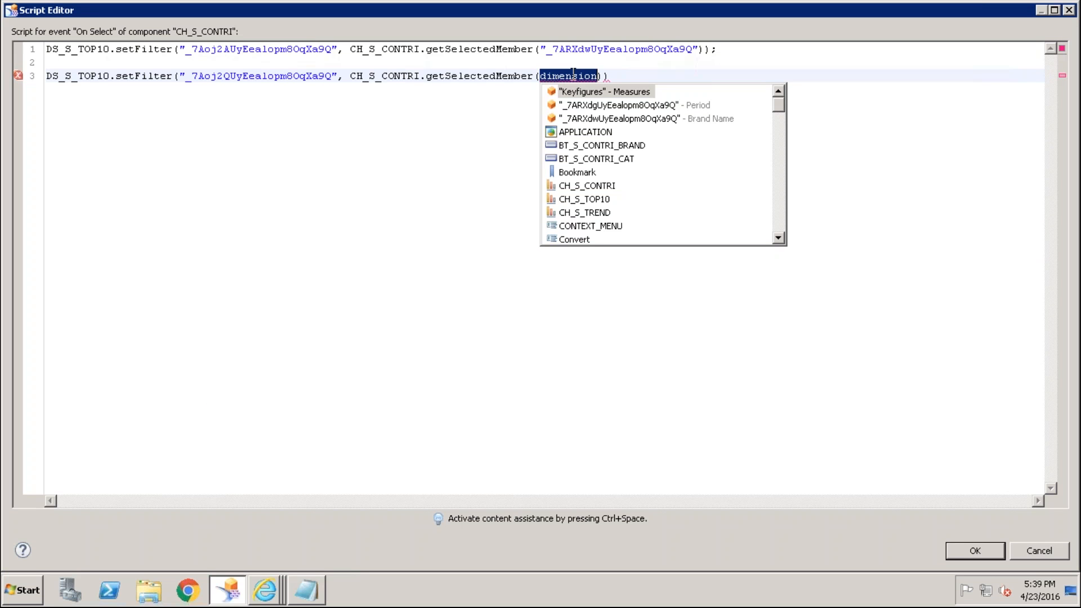
pyautogui.click(616, 73)
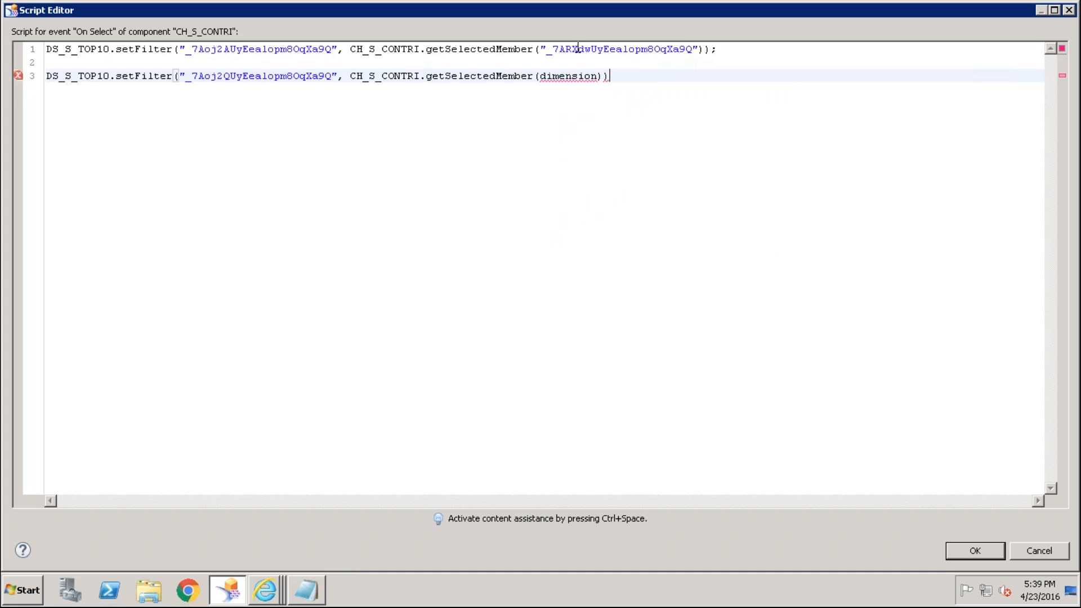
# Step: Examine line 1's Brand filter call, including its getSelectedMember dimension, value argument and DS_S_TOP10 data source
pyautogui.moveTo(577, 48)
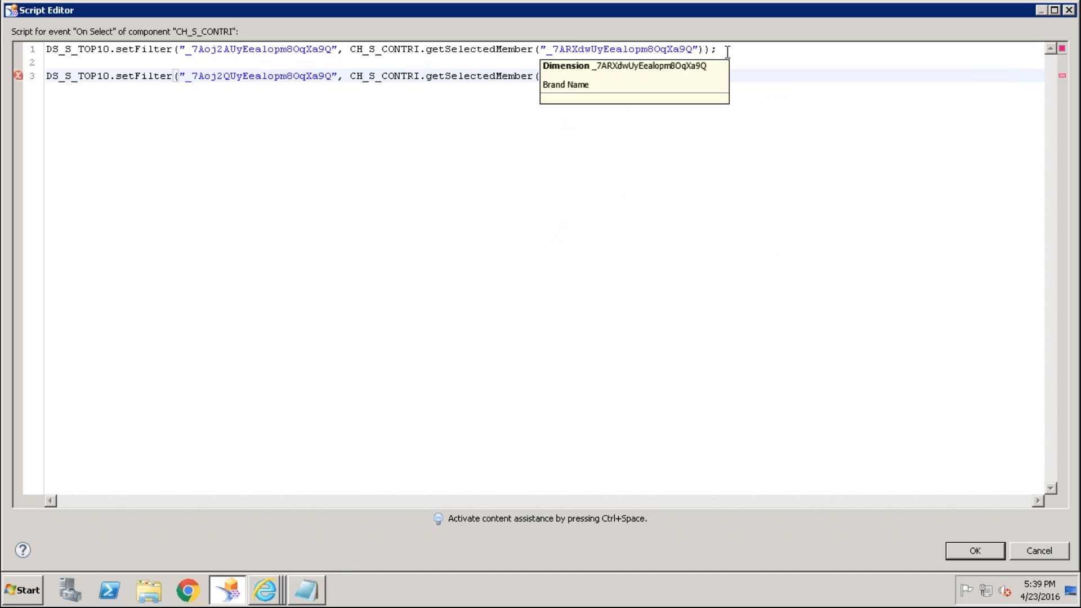
pyautogui.moveTo(726, 50); pyautogui.dragTo(9, 19)
pyautogui.click(364, 49)
pyautogui.moveTo(345, 50); pyautogui.dragTo(705, 49)
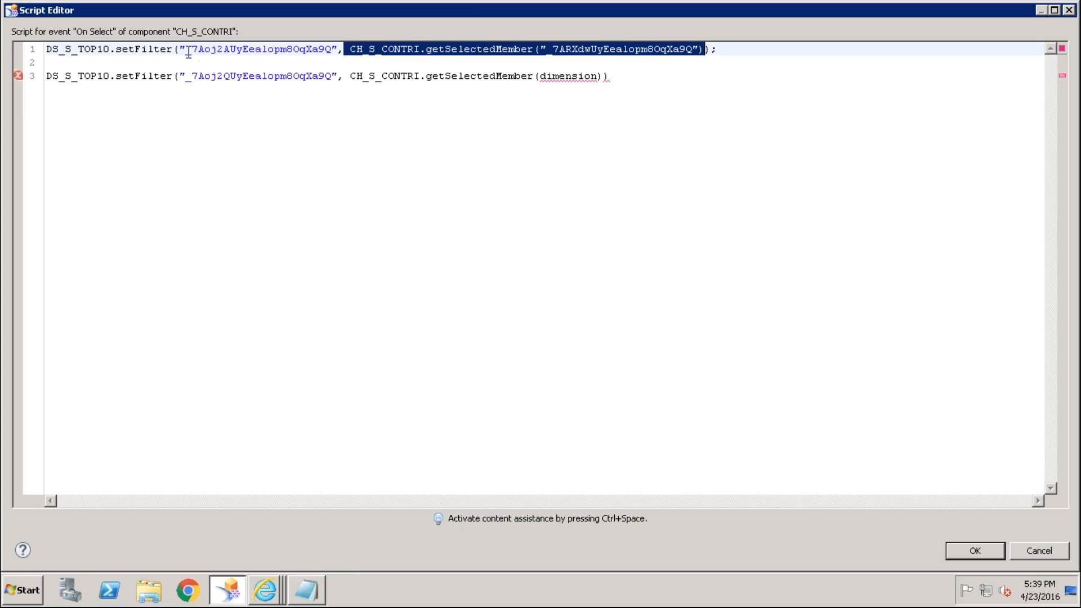
pyautogui.moveTo(113, 50); pyautogui.dragTo(66, 49)
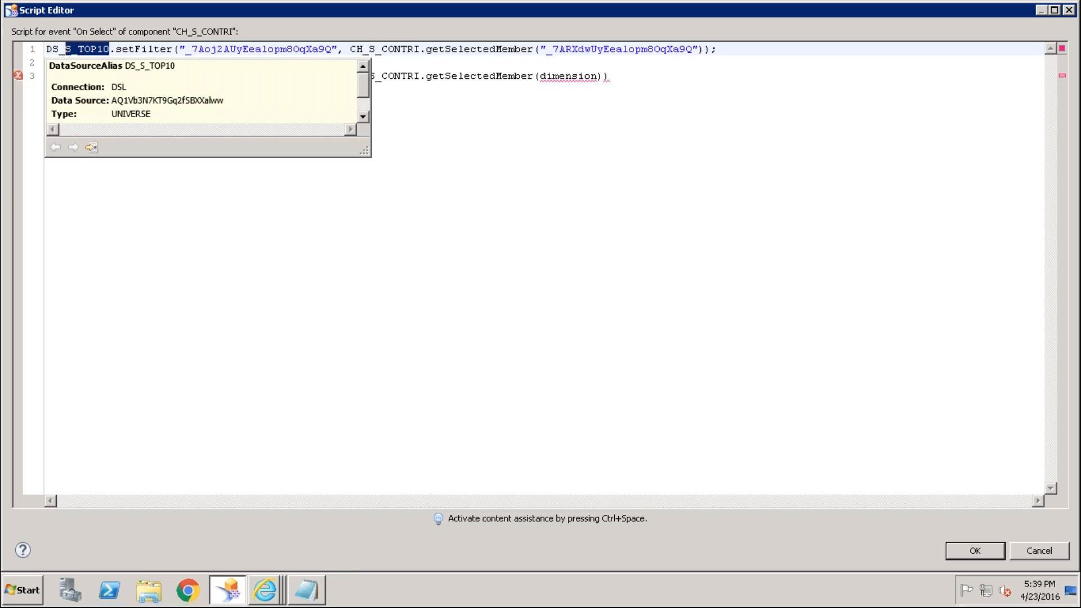
# Step: Switch to DB_002 in the browser, test the Brand 5 and Brand 4 slices against the Top 10 chart, and show Category
pyautogui.click(269, 577)
pyautogui.click(266, 556)
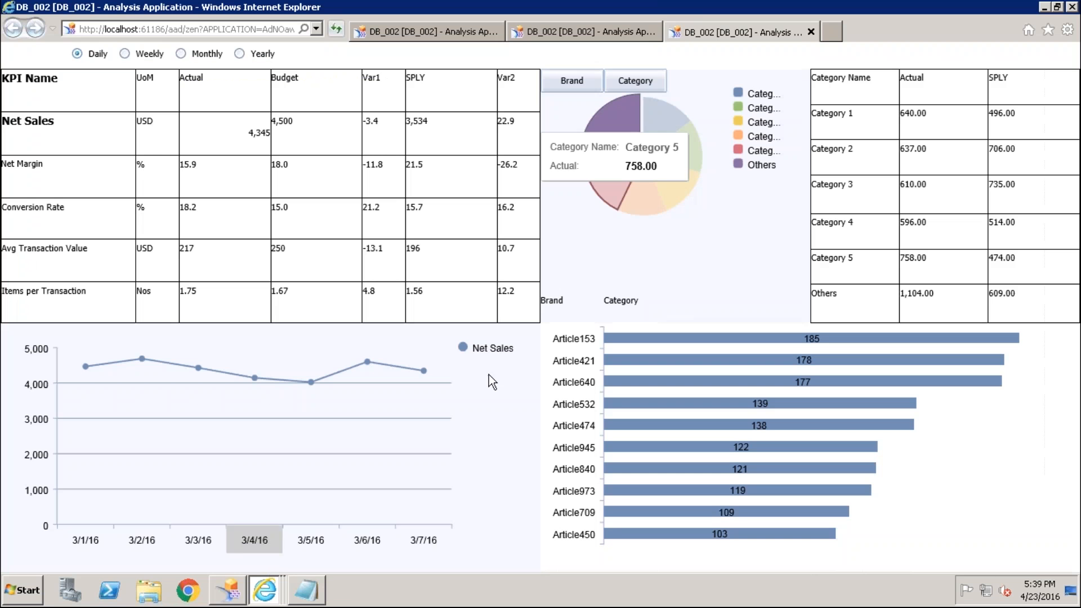
pyautogui.click(572, 80)
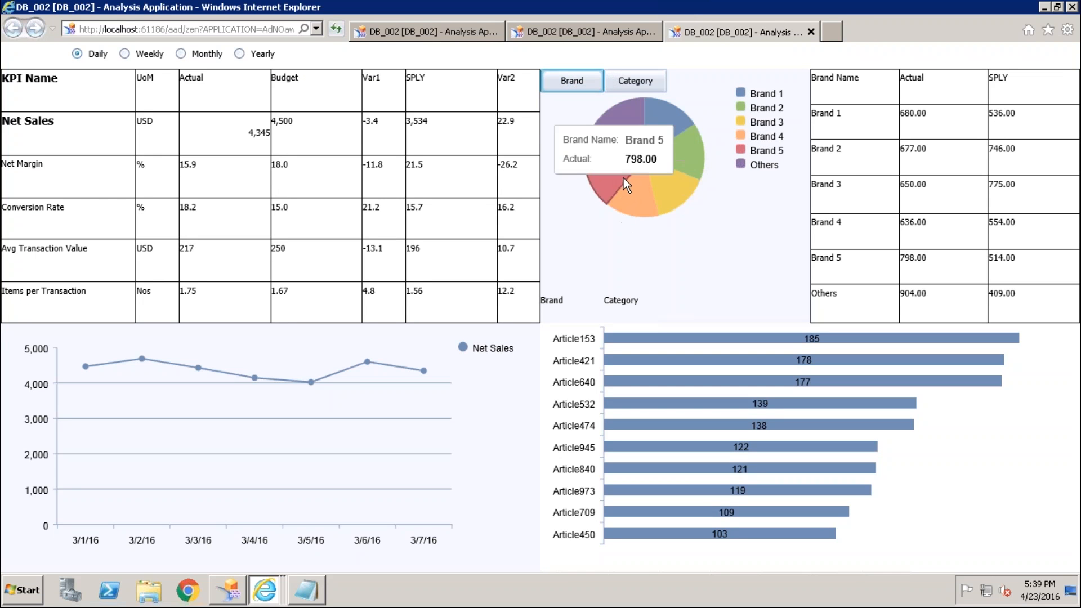
pyautogui.click(624, 178)
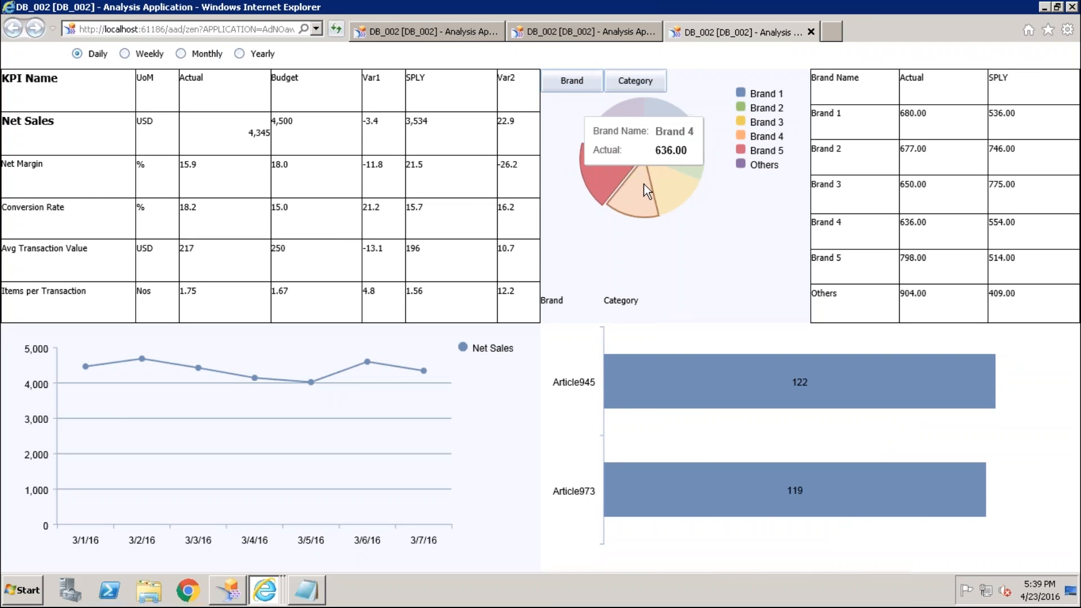
pyautogui.click(644, 184)
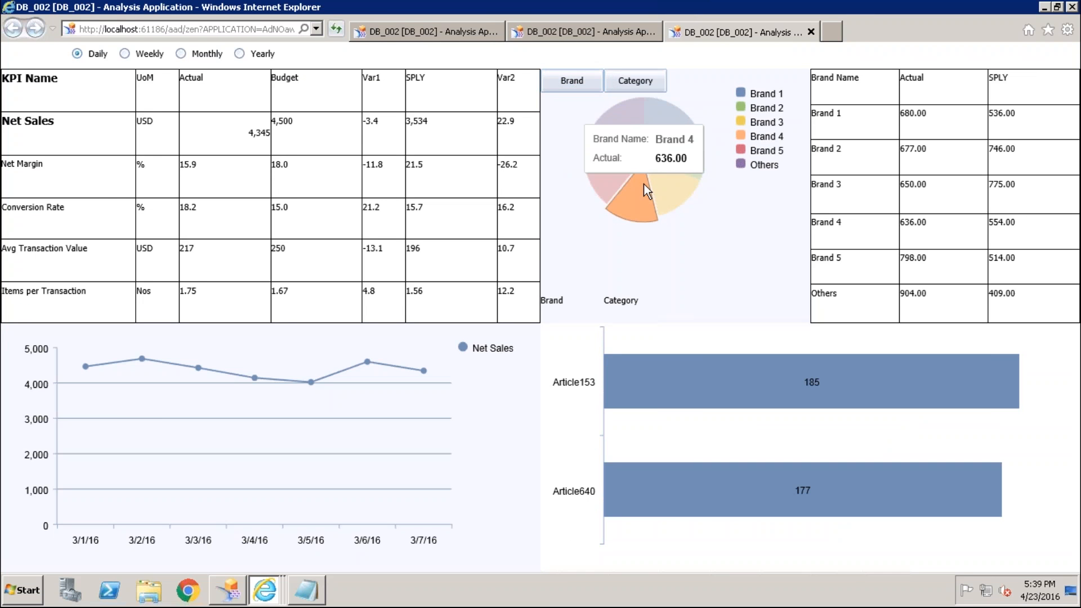
pyautogui.click(639, 85)
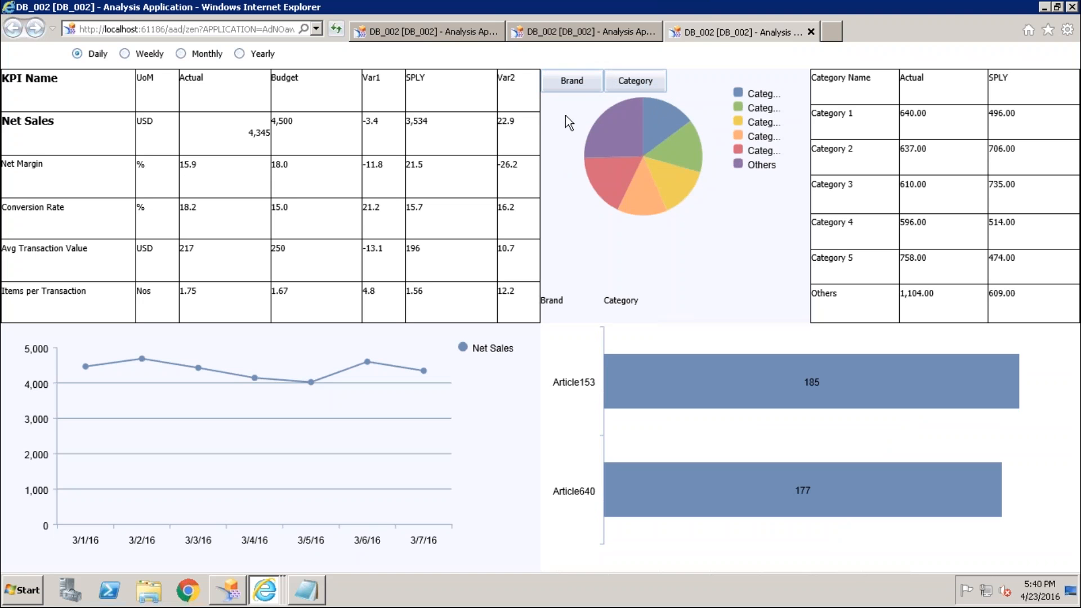
# Step: Switch back to Brand and test the Others, Brand 4 and Brand 5 slices, followed by the Others slice under Category
pyautogui.click(588, 83)
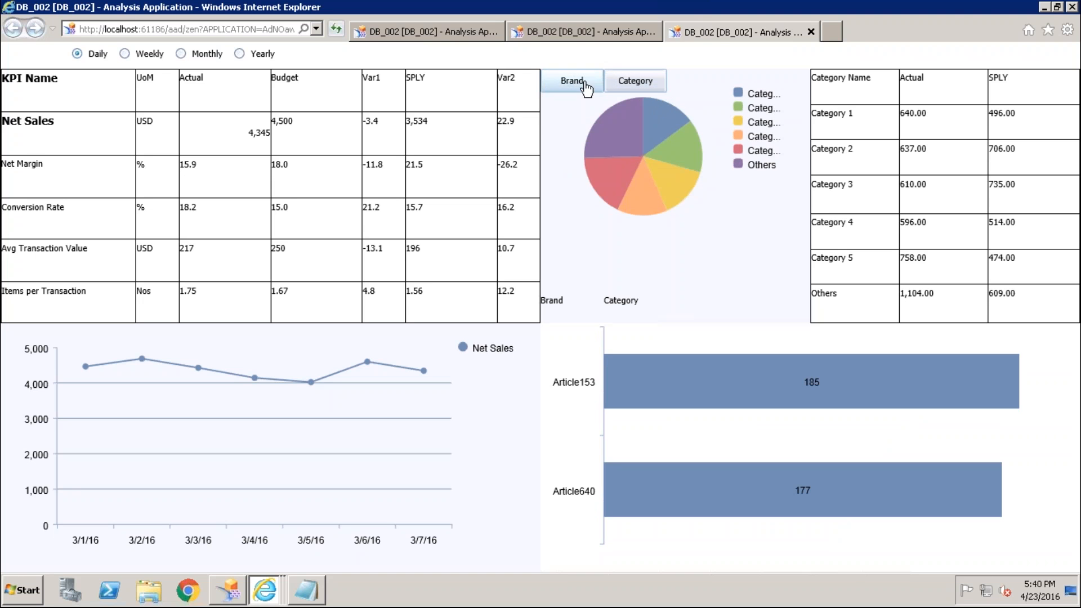
pyautogui.click(629, 151)
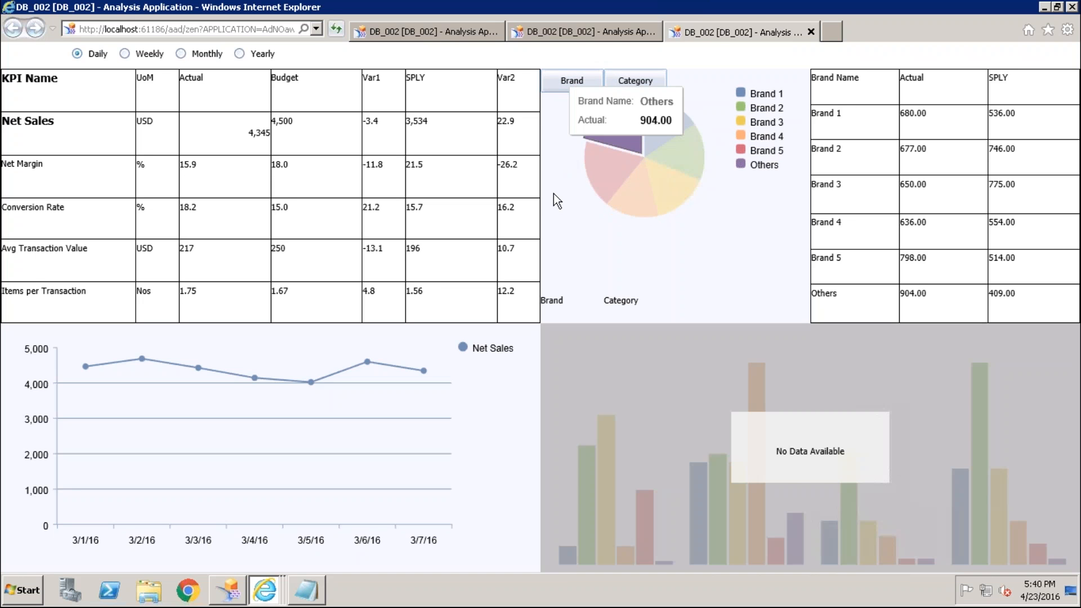
pyautogui.click(639, 195)
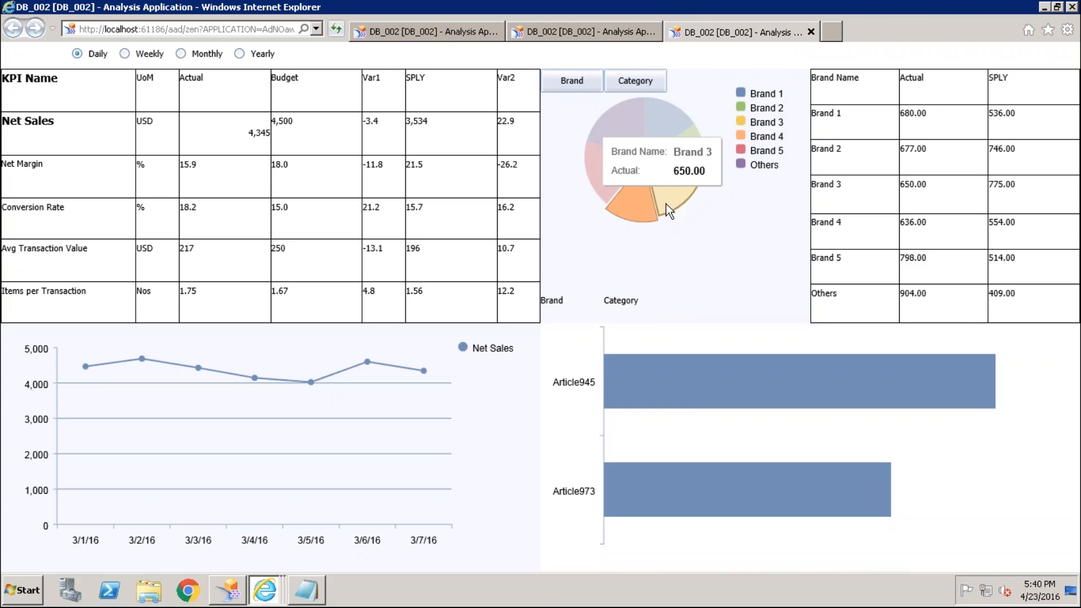
pyautogui.click(666, 204)
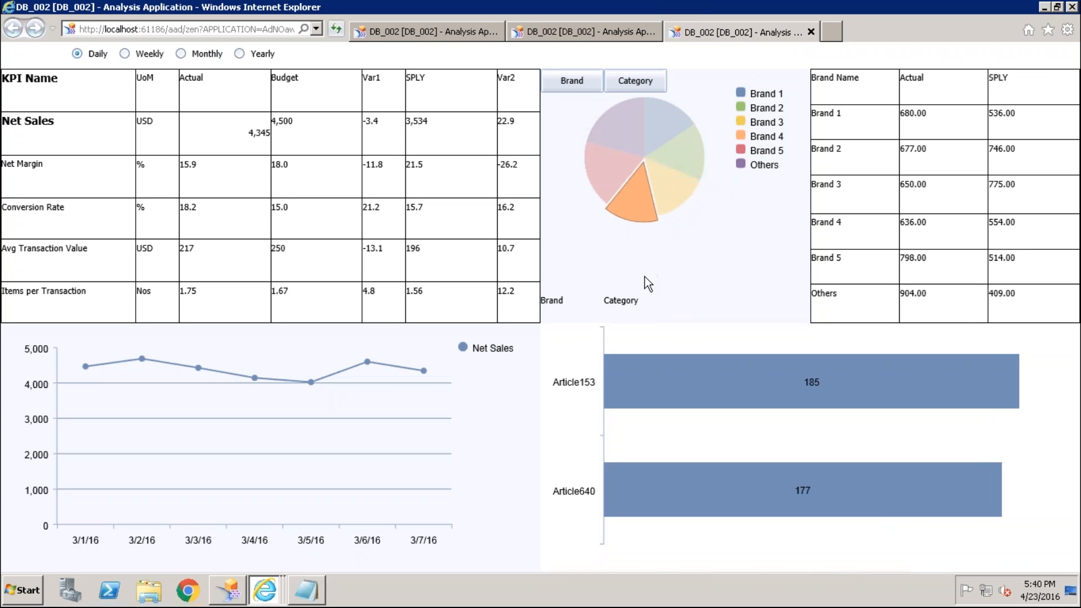
pyautogui.click(606, 186)
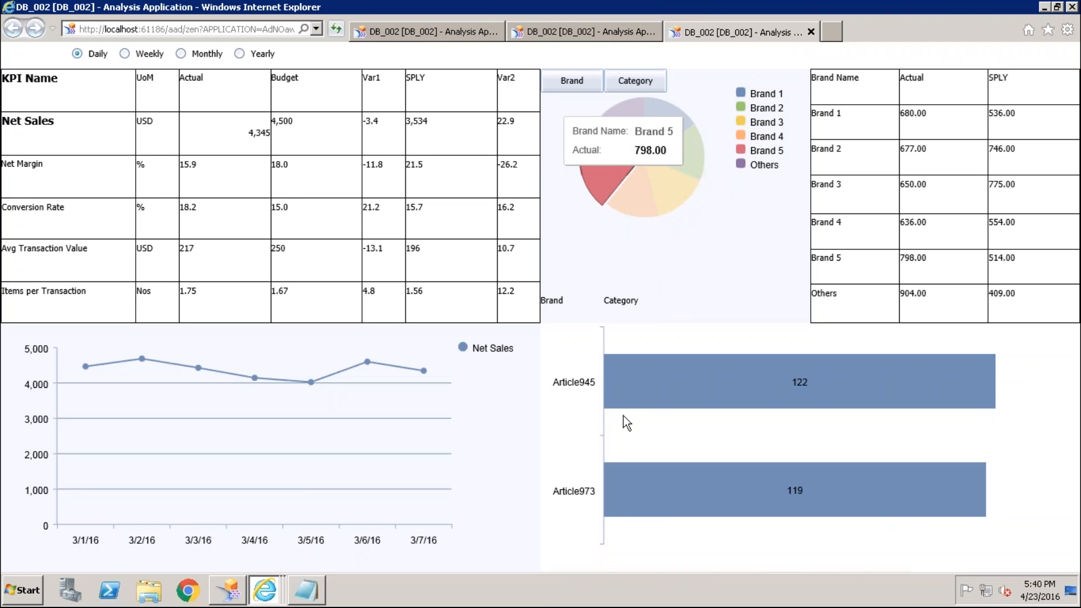
pyautogui.moveTo(624, 421)
pyautogui.click(646, 76)
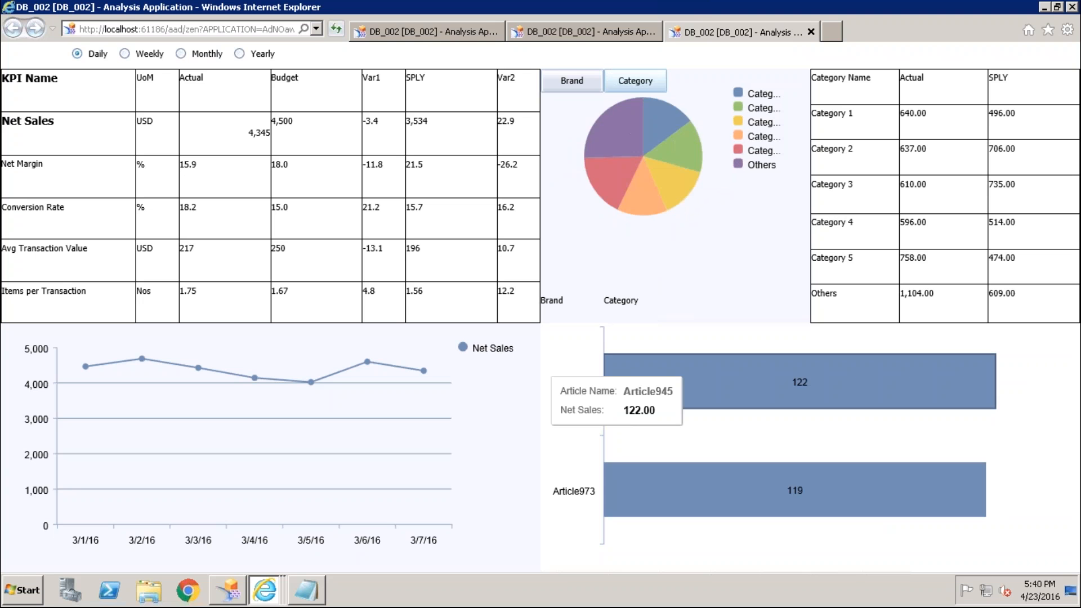
pyautogui.click(620, 111)
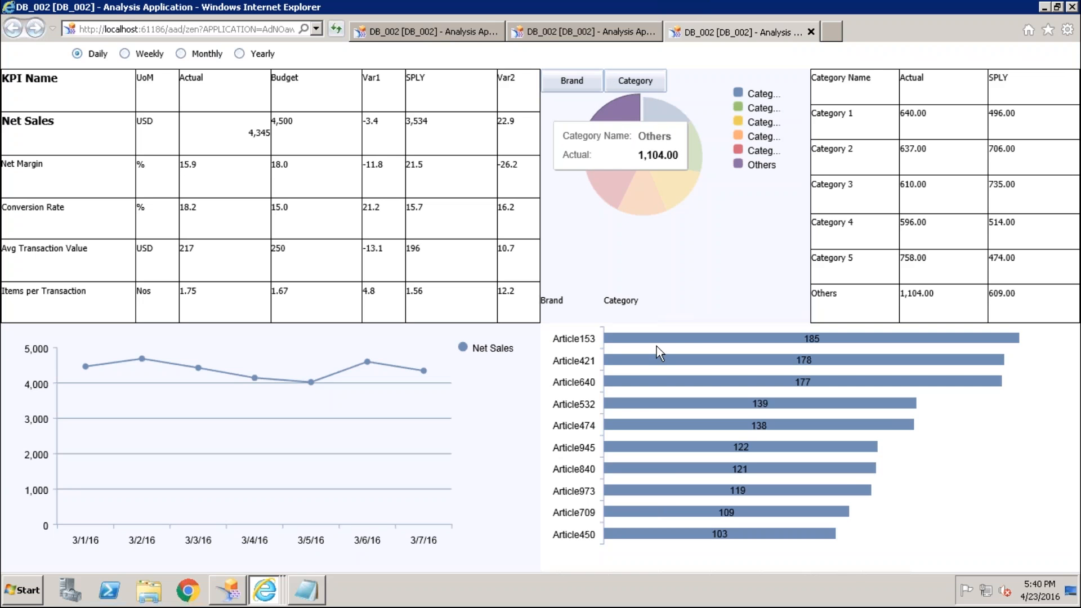
# Step: Return to the script in Design Studio, review the dimension suggestions for CH_S_CONTRI.getSelectedMember on line 3, and close the editor without saving
pyautogui.click(228, 591)
pyautogui.doubleClick(569, 77)
pyautogui.hotkey('ctrl', 'space')
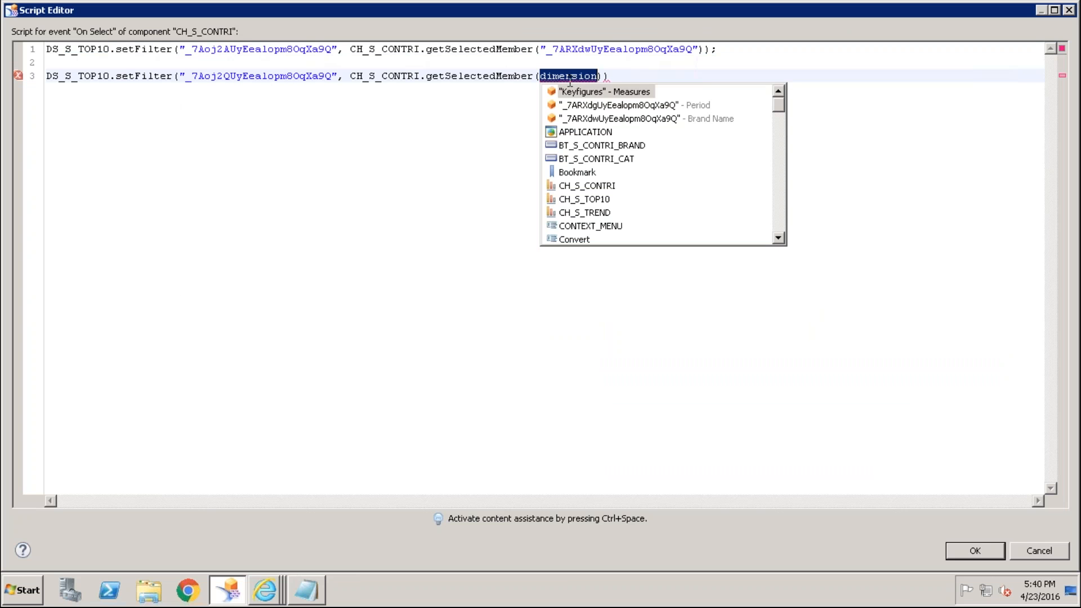
pyautogui.moveTo(420, 76); pyautogui.dragTo(351, 79)
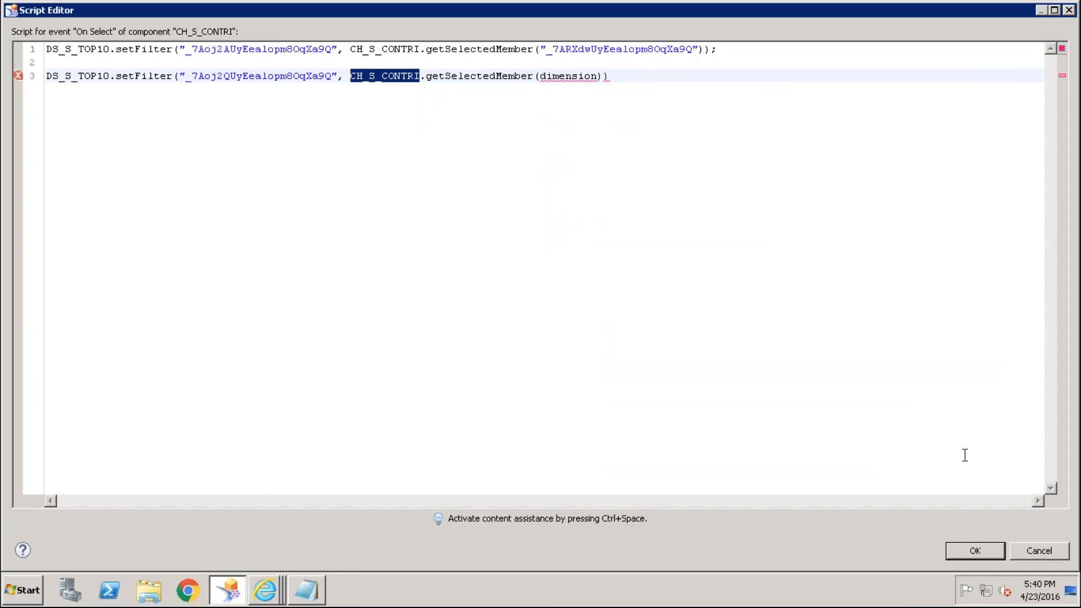
pyautogui.click(1038, 550)
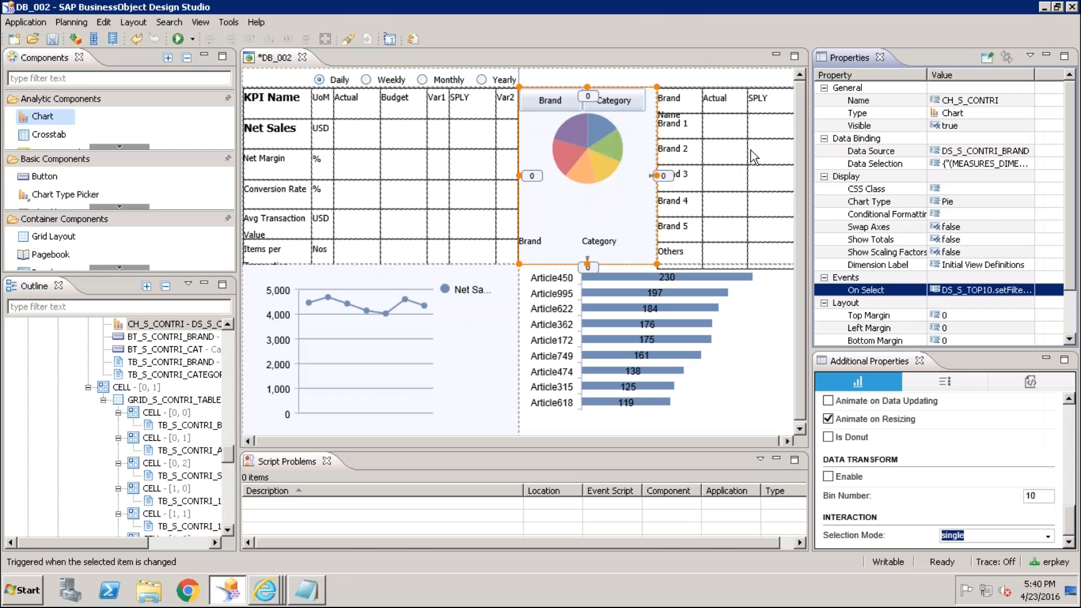
# Step: Review the data sources available to the CH_S_CONTRI chart, keeping DS_S_CONTRI_BRAND assigned
pyautogui.click(1026, 151)
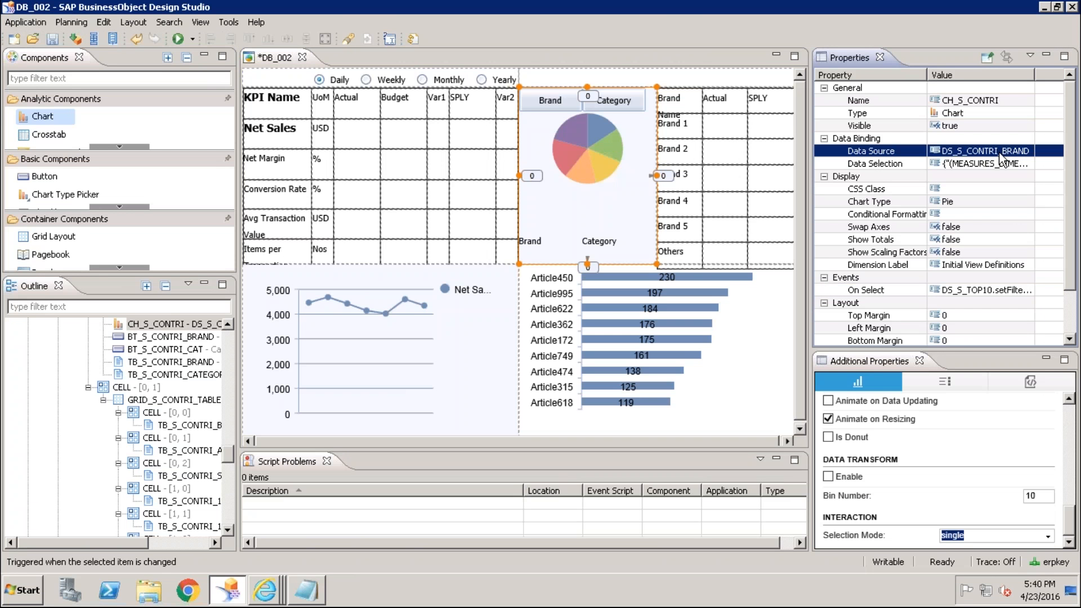
pyautogui.click(1027, 151)
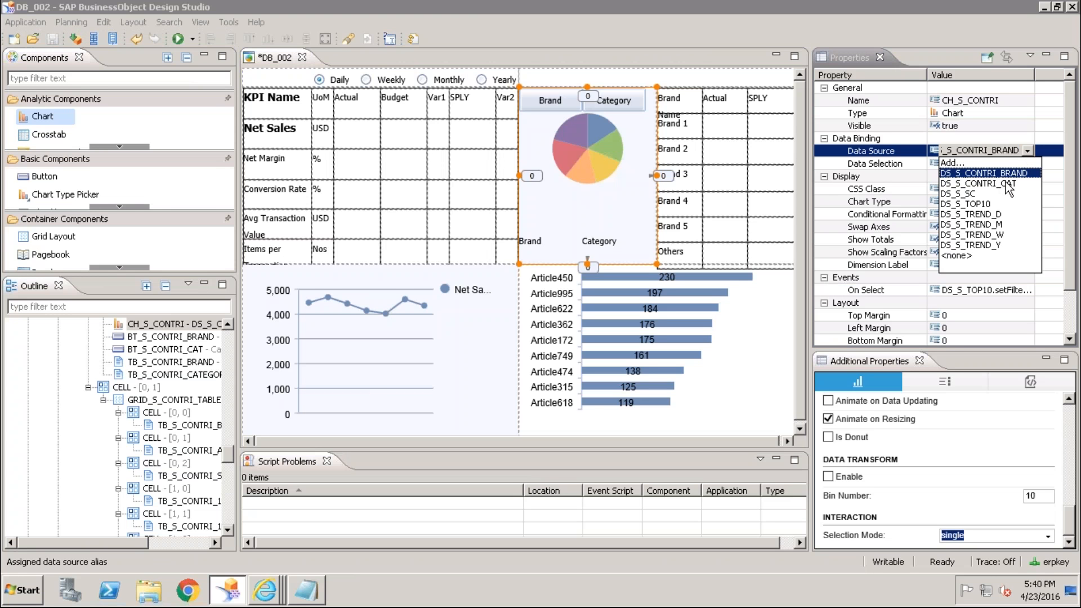
pyautogui.click(1019, 151)
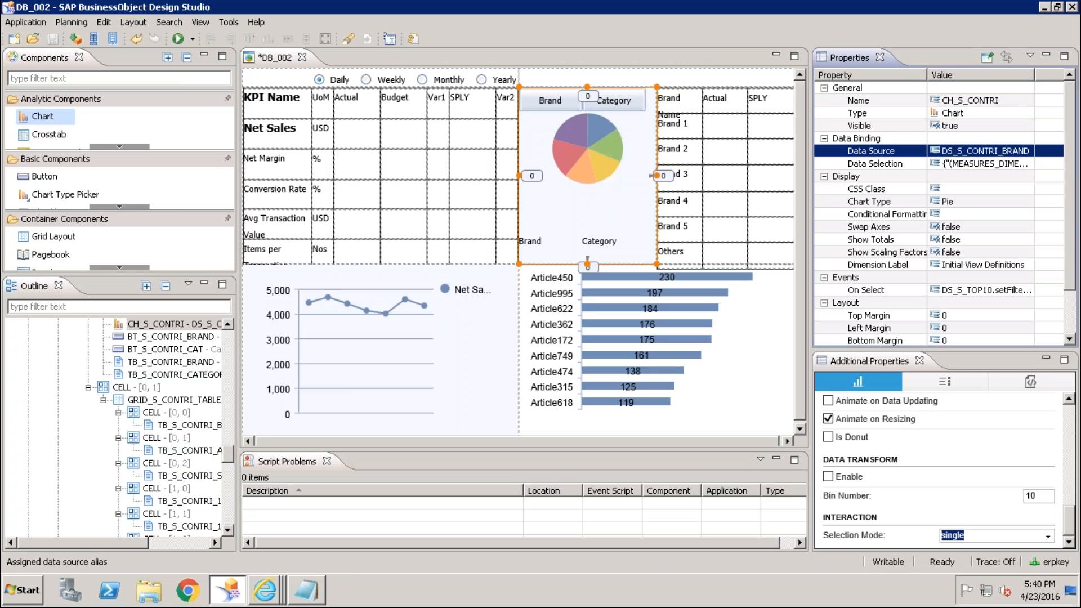
# Step: Open the On Select script of CH_S_CONTRI again and list the suggestions for the dimension placeholder on line 3
pyautogui.click(1019, 289)
pyautogui.click(1019, 289)
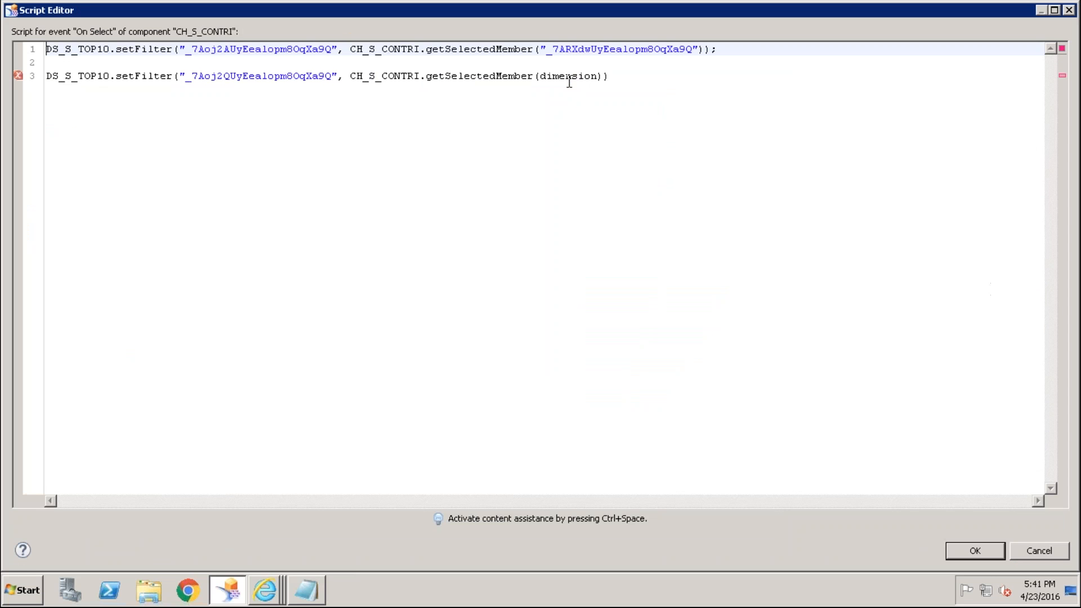
pyautogui.doubleClick(569, 79)
pyautogui.hotkey('ctrl', 'space')
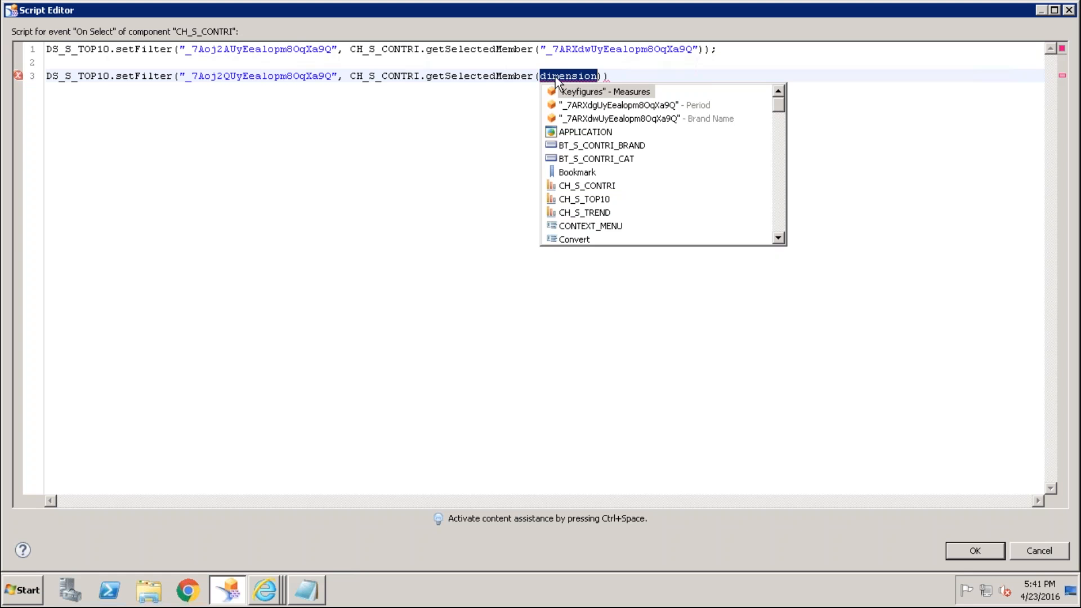
pyautogui.click(613, 75)
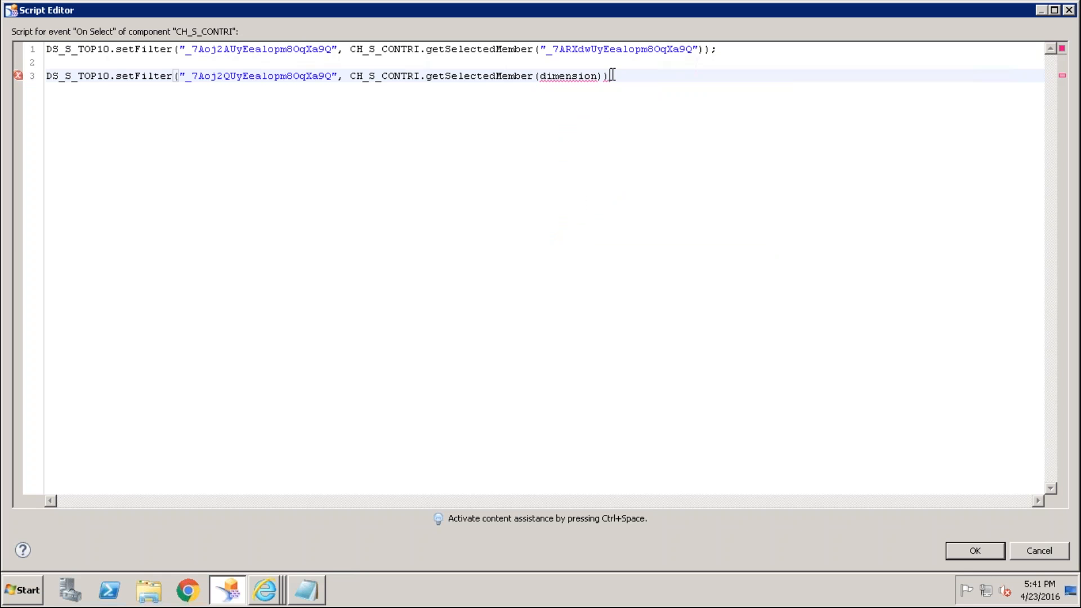
pyautogui.hotkey('shift', 'Home')
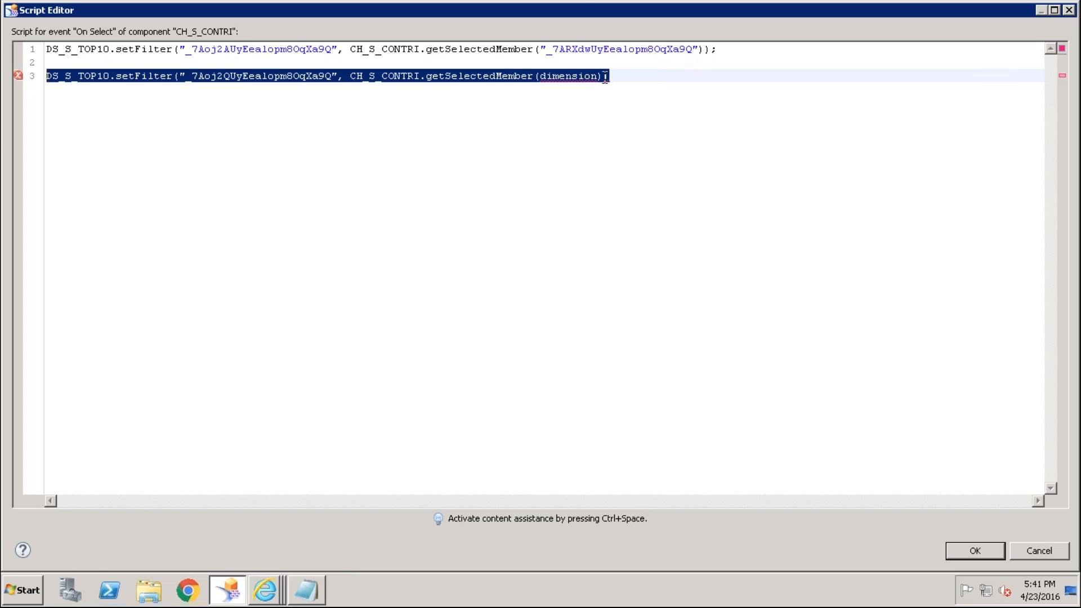
pyautogui.click(507, 58)
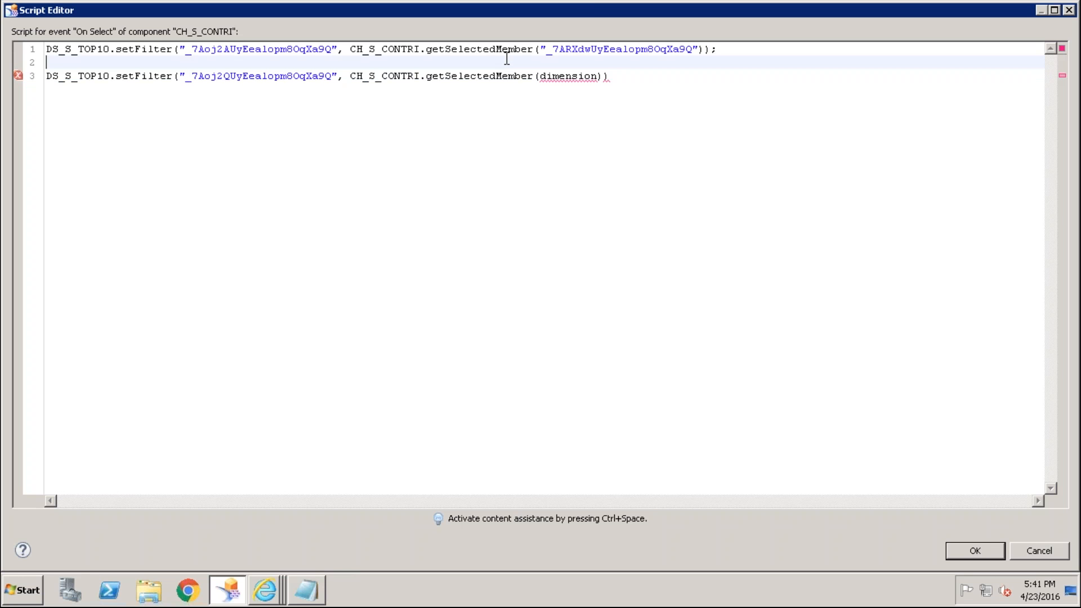
pyautogui.click(619, 73)
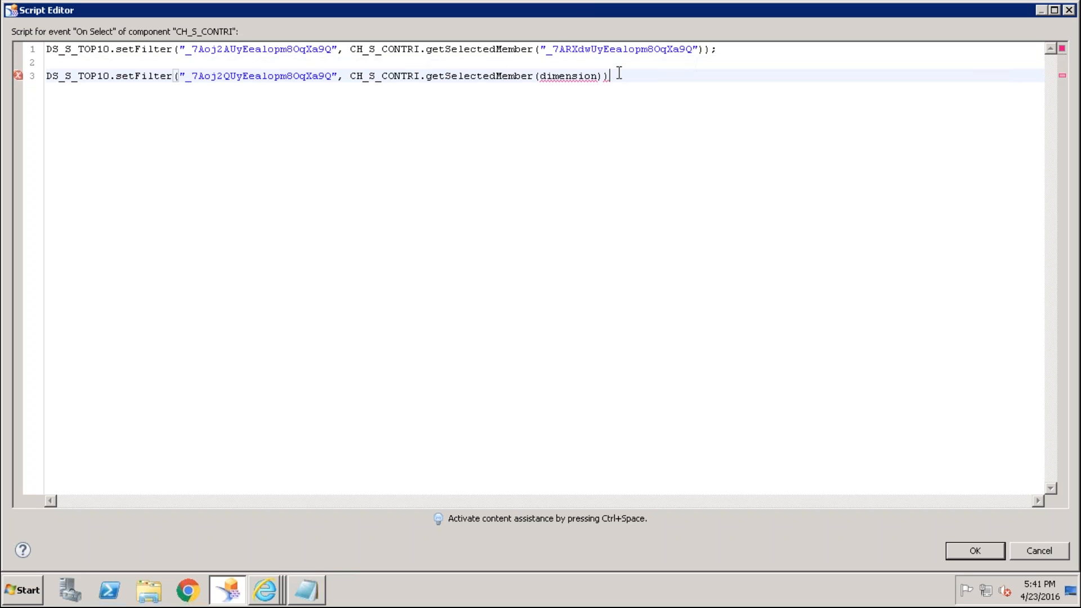
pyautogui.click(559, 59)
pyautogui.press('Return')
pyautogui.press('Return')
pyautogui.press('Up')
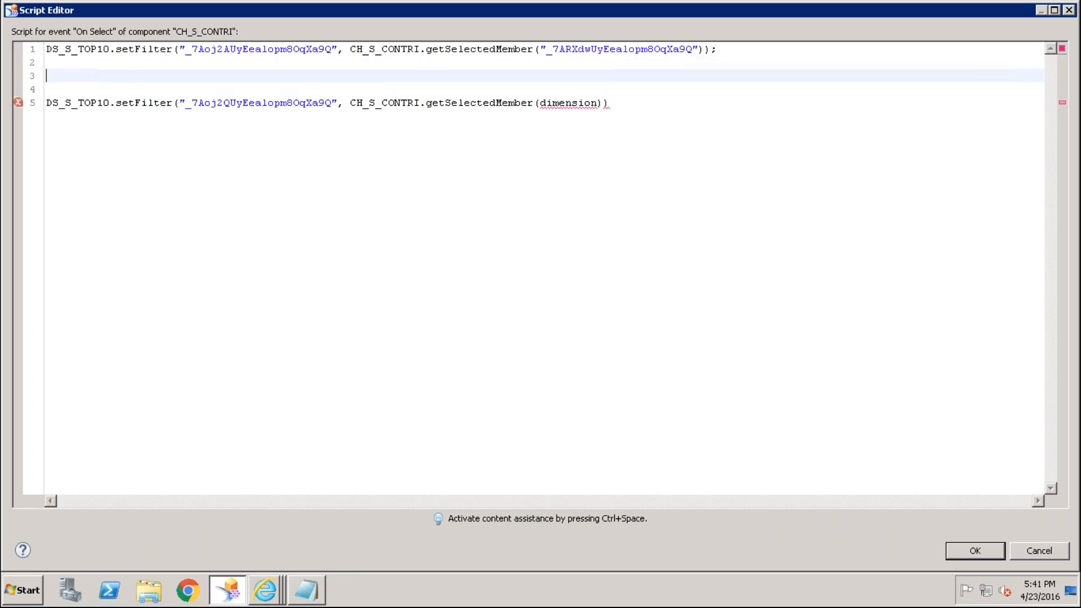
pyautogui.click(1039, 552)
pyautogui.click(586, 300)
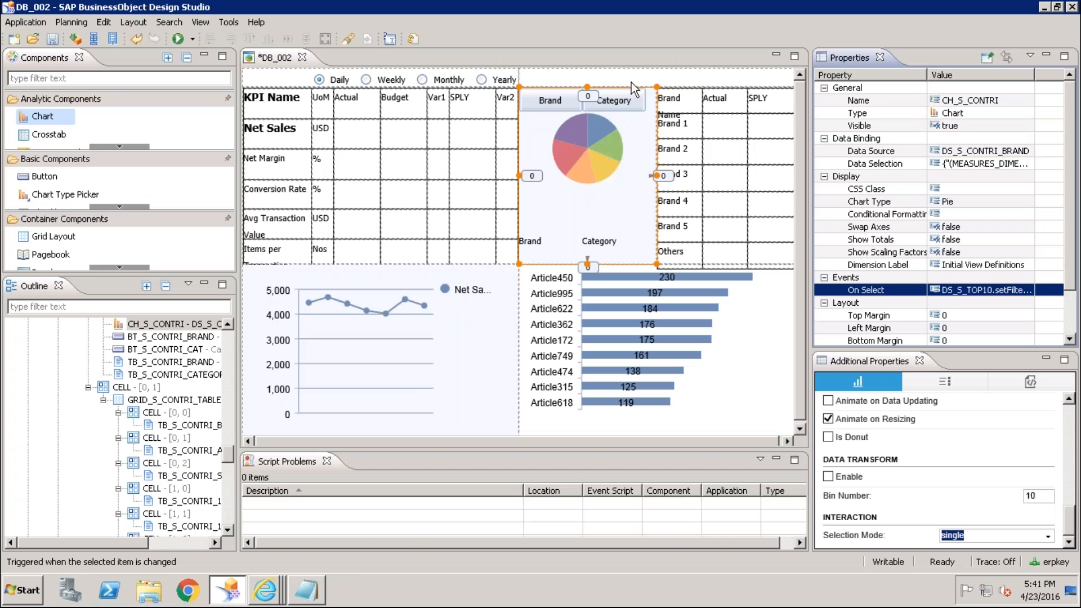
# Step: Review the setDataSource line in the On Click script of the Category button BT_S_CONTRI_CAT, and close the script without changes
pyautogui.click(618, 103)
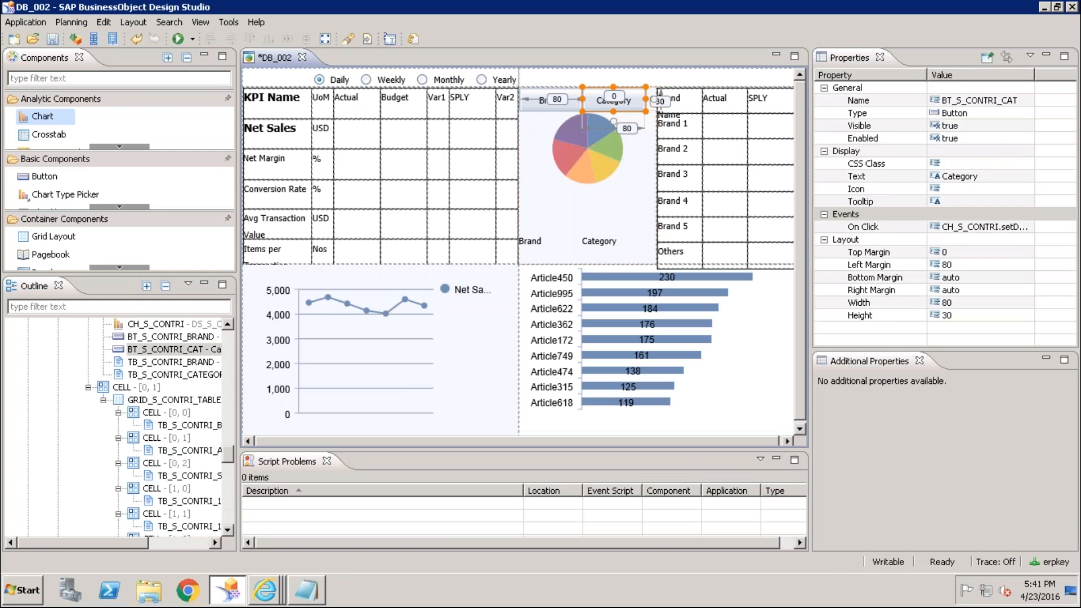
pyautogui.click(1028, 232)
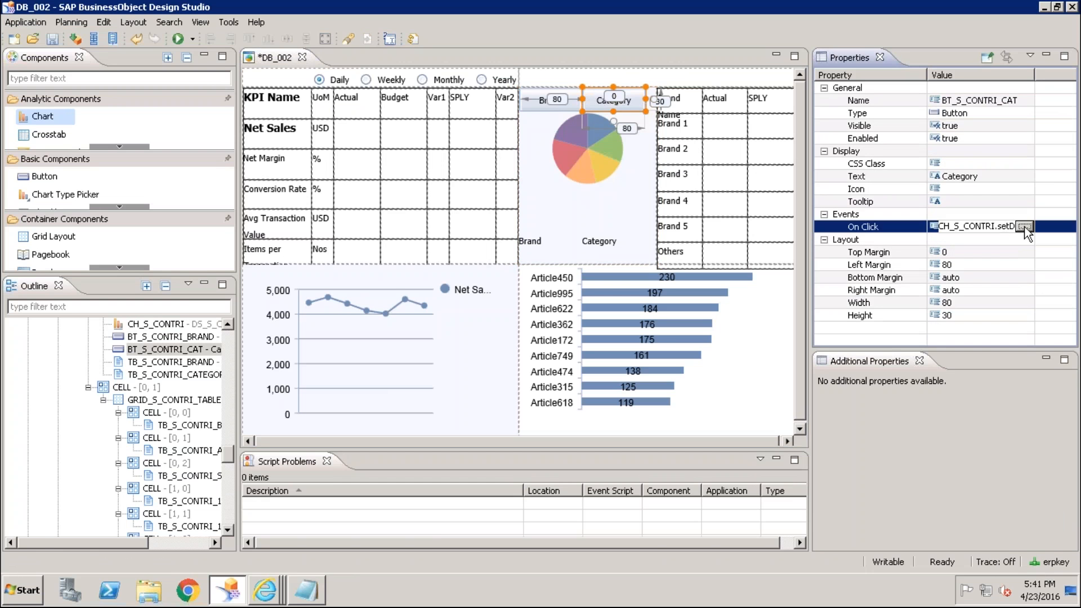
pyautogui.click(1028, 227)
pyautogui.moveTo(319, 49); pyautogui.dragTo(8, 42)
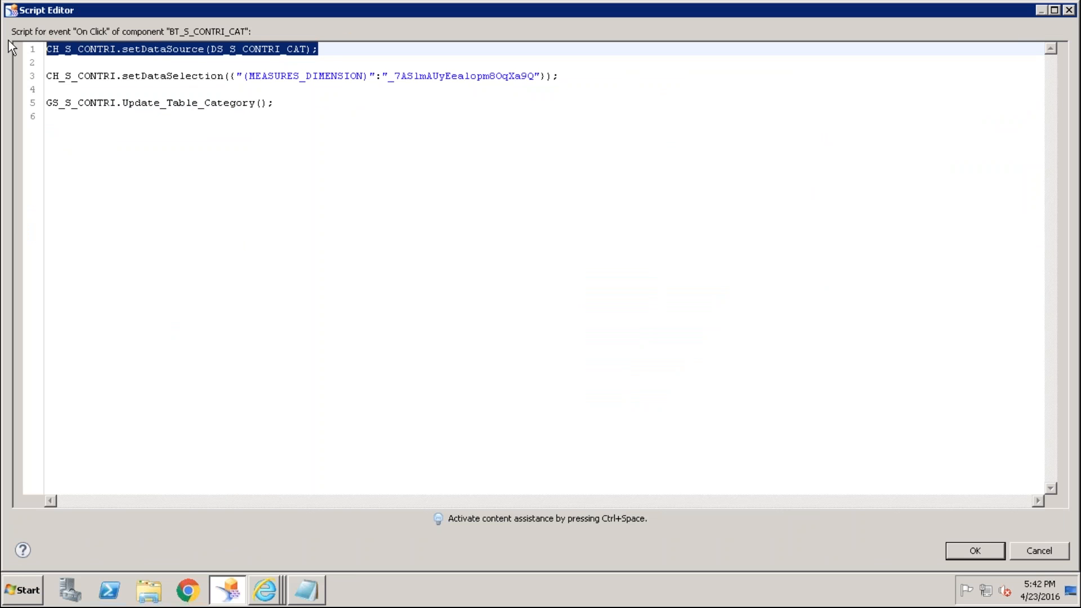
pyautogui.click(333, 52)
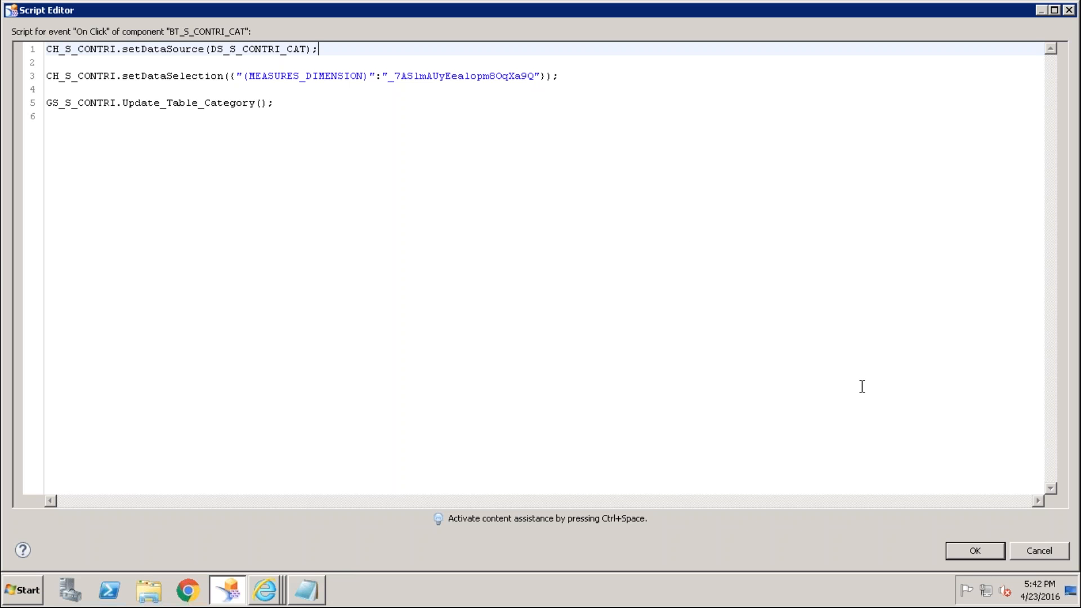
pyautogui.click(1038, 551)
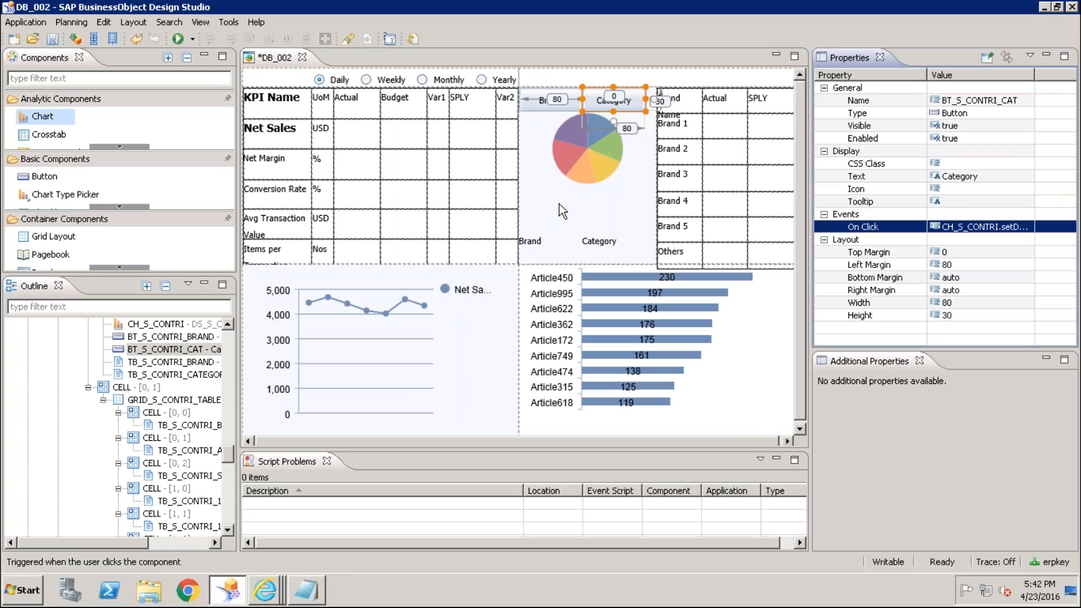
# Step: Duplicate the CH_S_CONTRI pie chart within its cell and rename the copy CH_S_CONTRI_CAT
pyautogui.click(576, 170)
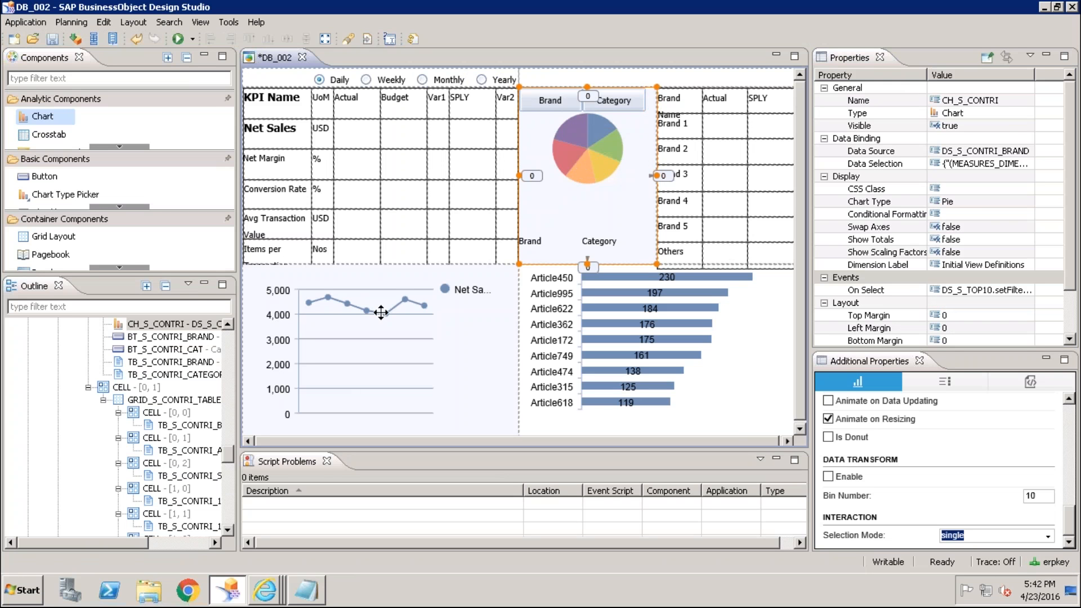
pyautogui.click(157, 328)
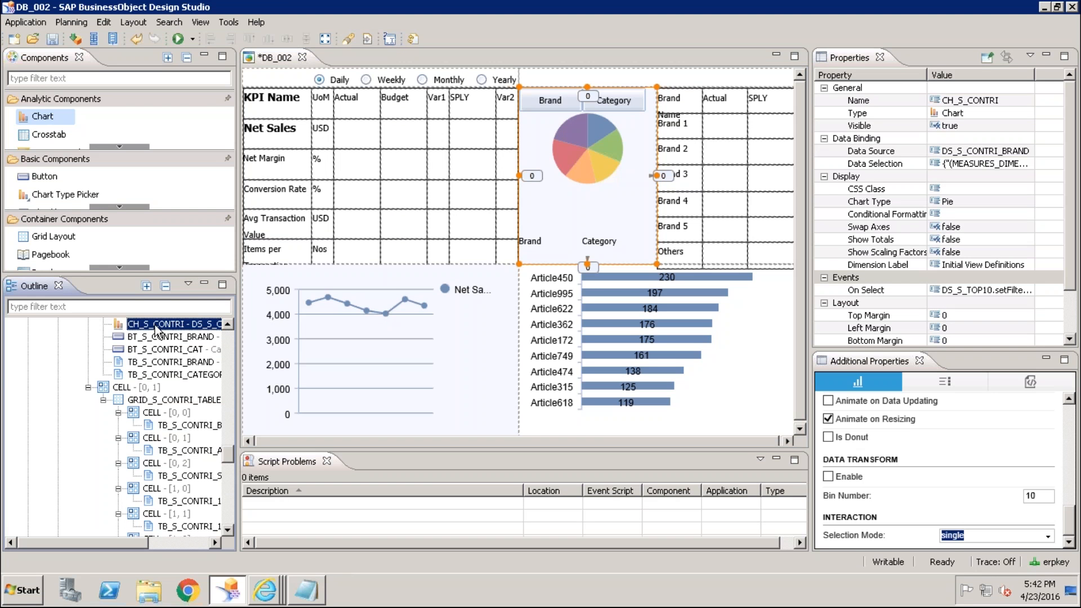
pyautogui.hotkey('ctrl', 'v')
pyautogui.click(158, 337)
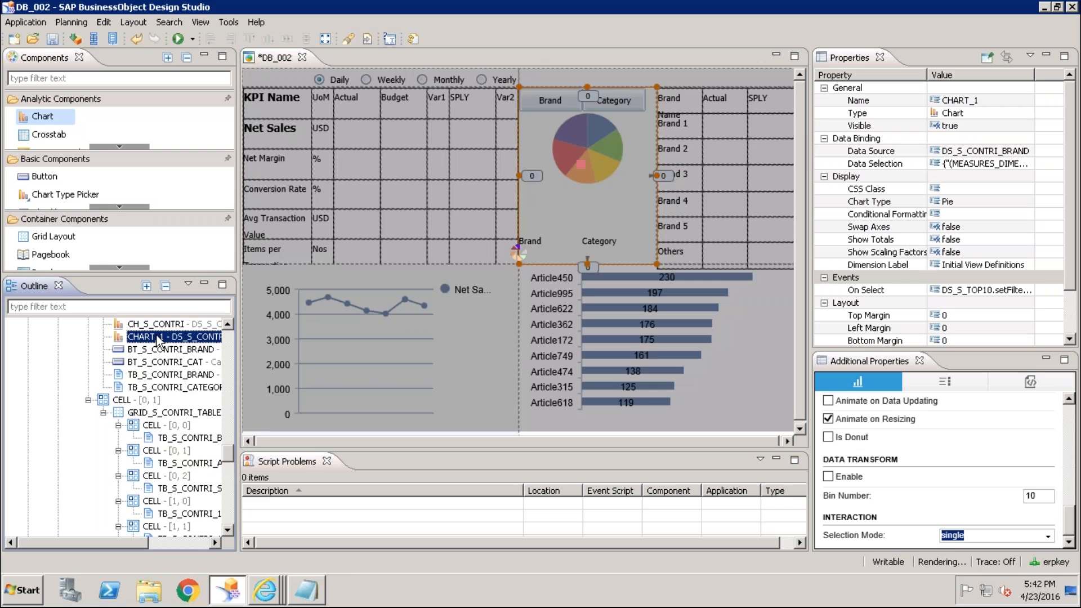
pyautogui.rightClick(157, 336)
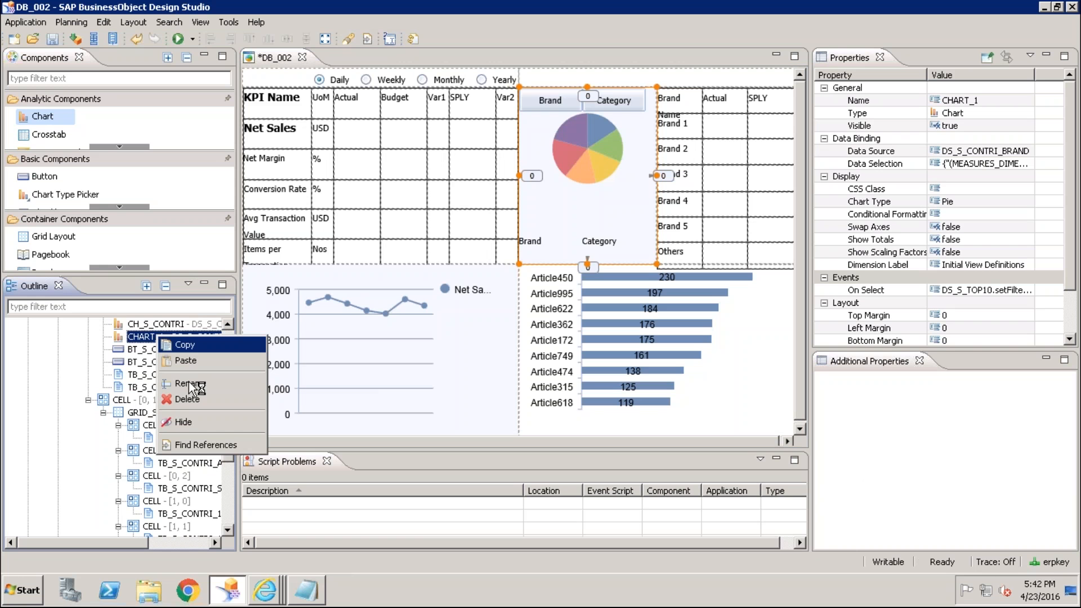
pyautogui.click(190, 384)
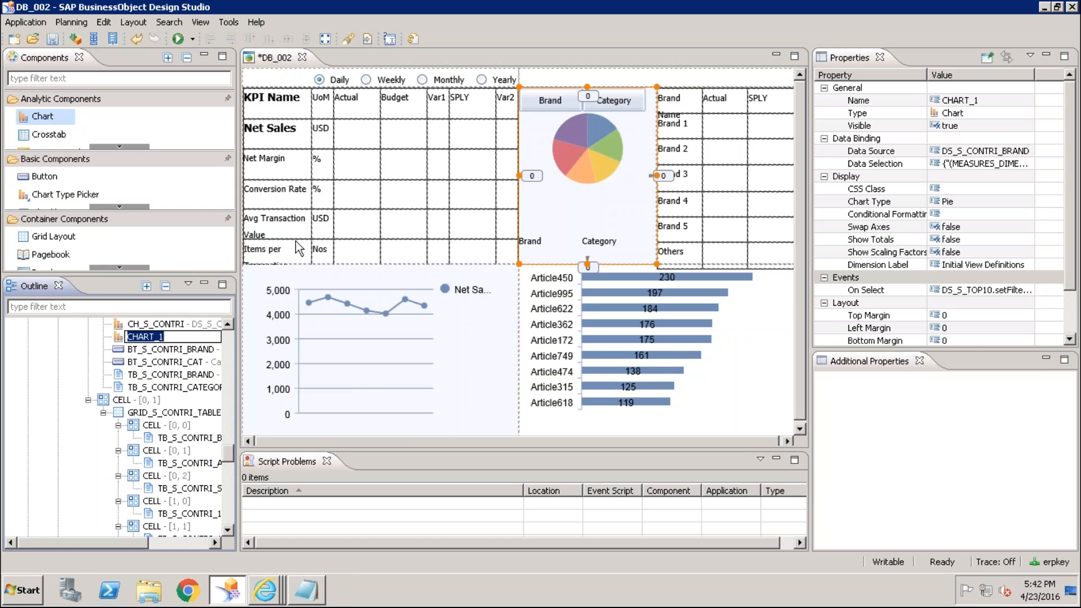
pyautogui.write('CH')
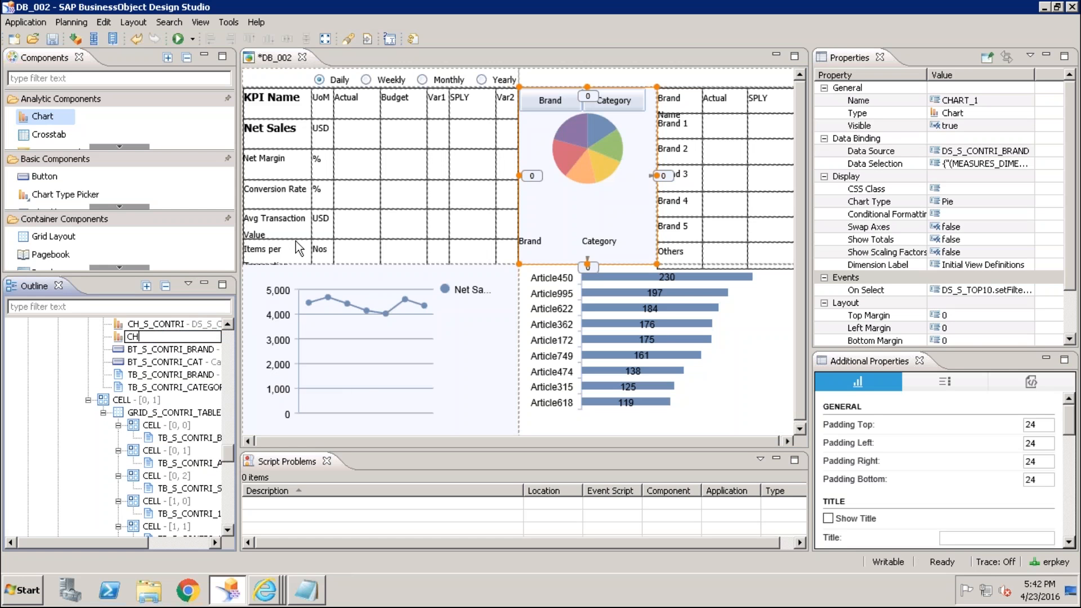
pyautogui.write('_S_CONTRI')
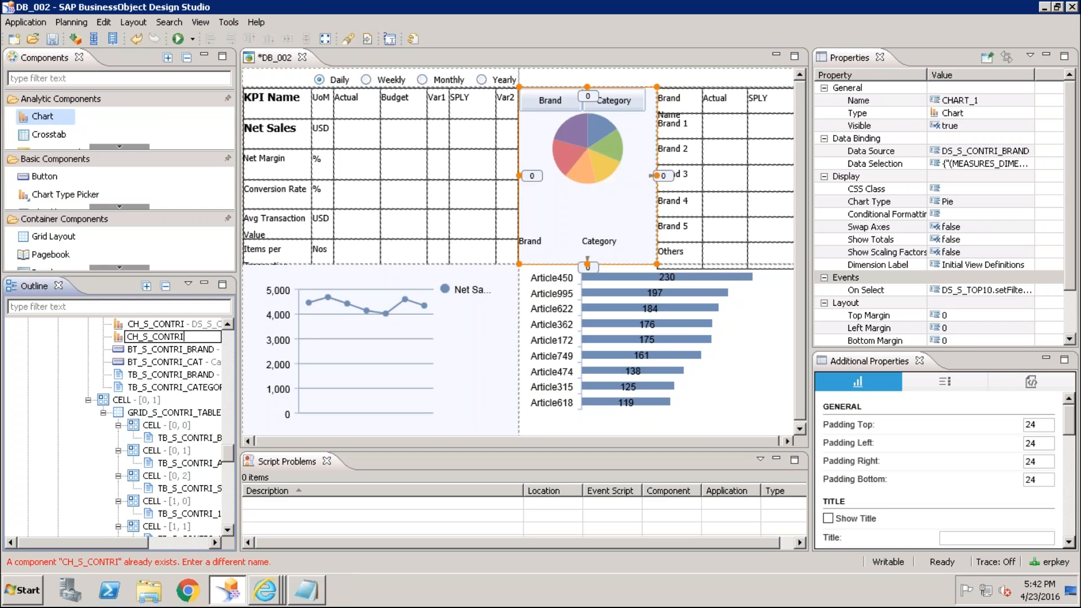
pyautogui.write('_CAT')
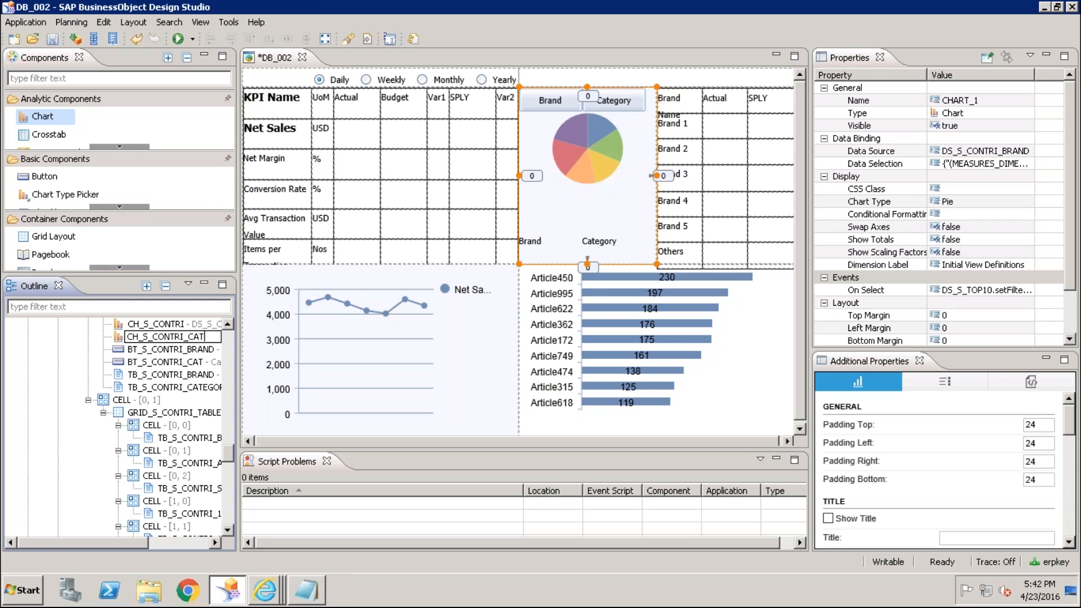
pyautogui.press('Return')
# Step: Rename the original CH_S_CONTRI chart as CH_S_CONTRI_BRAND and dismiss the script refactoring message
pyautogui.click(173, 325)
pyautogui.rightClick(169, 327)
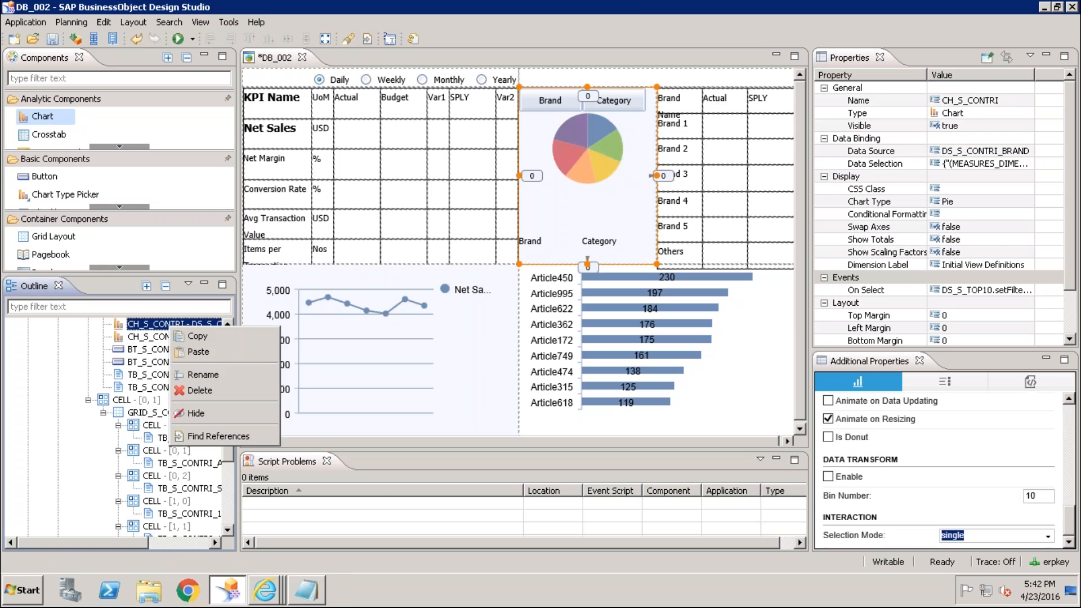
pyautogui.click(205, 376)
pyautogui.press('End')
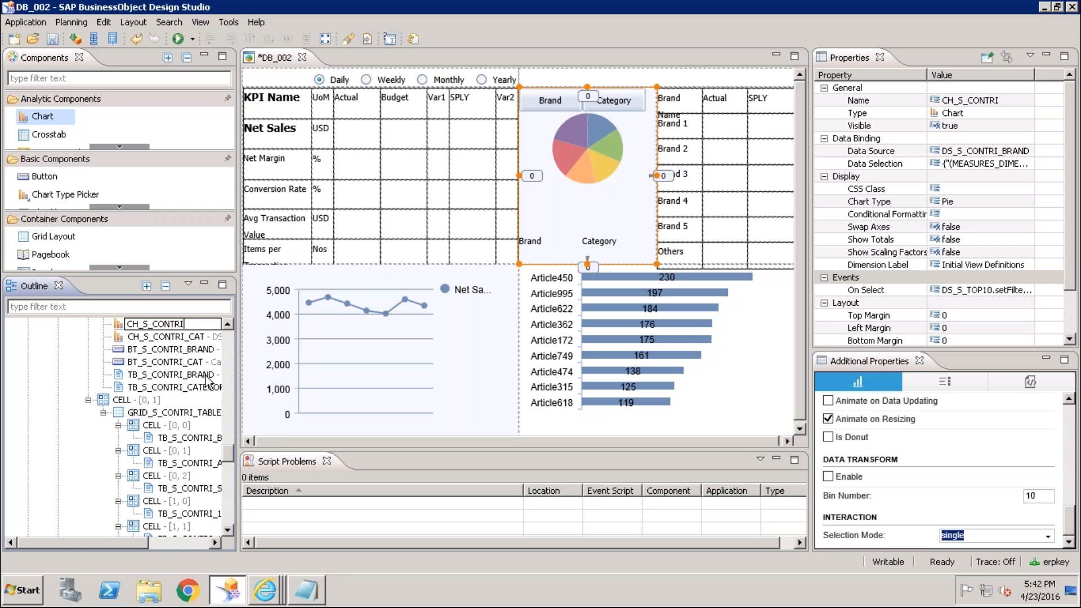
pyautogui.write('_BRAND')
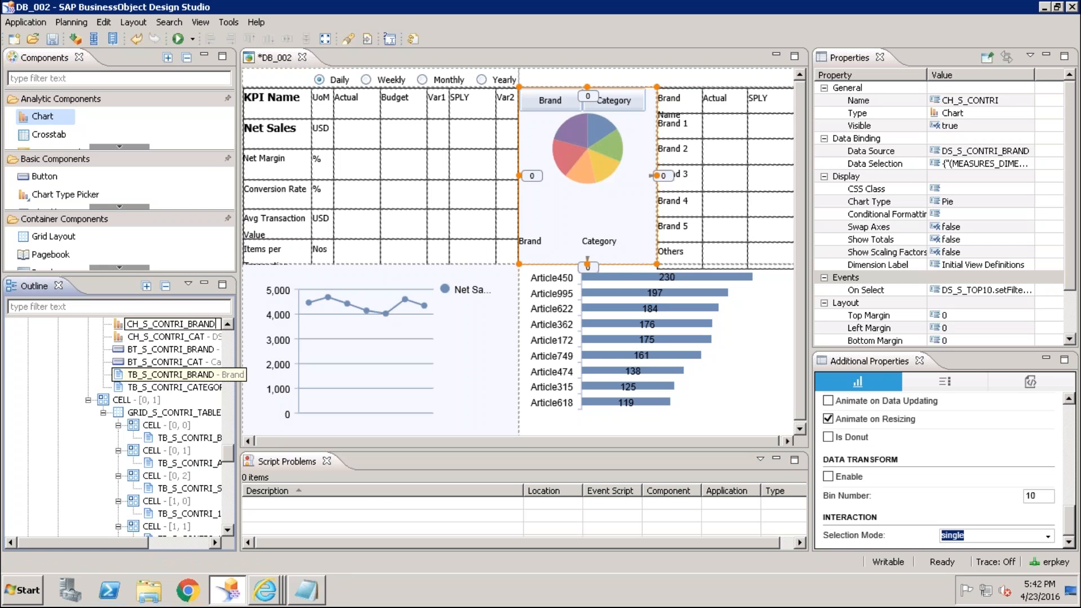
pyautogui.press('Return')
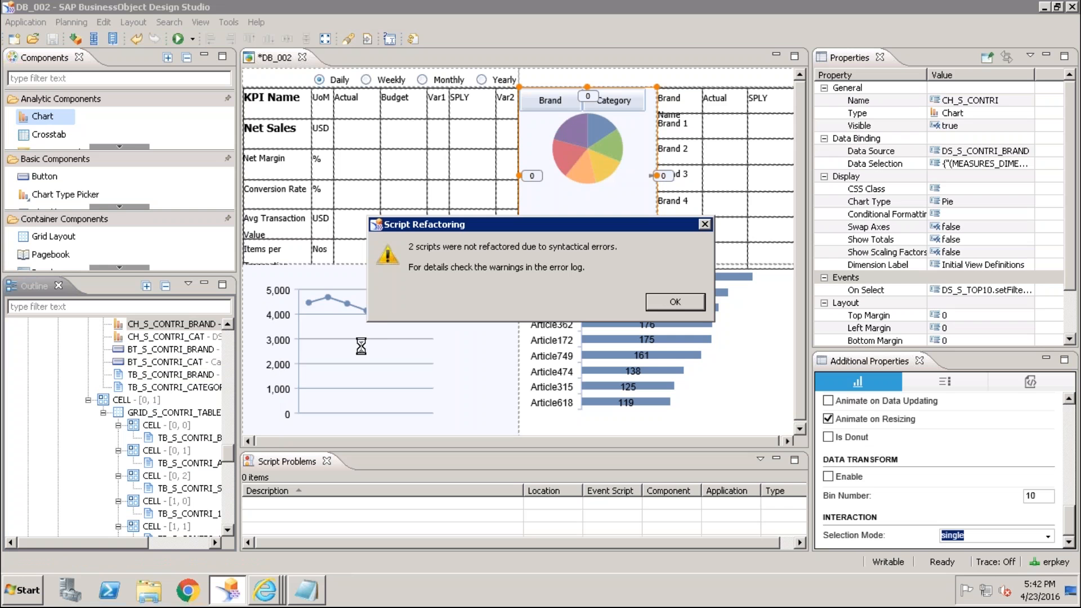
pyautogui.click(678, 302)
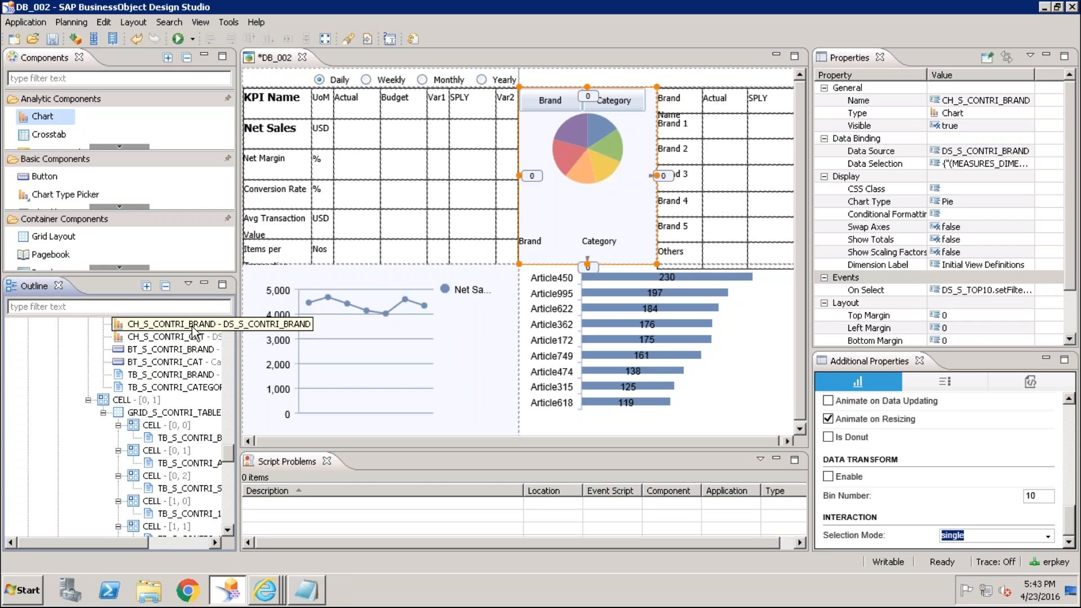
# Step: Set the Visible property of the CH_S_CONTRI_CAT chart to false
pyautogui.click(181, 341)
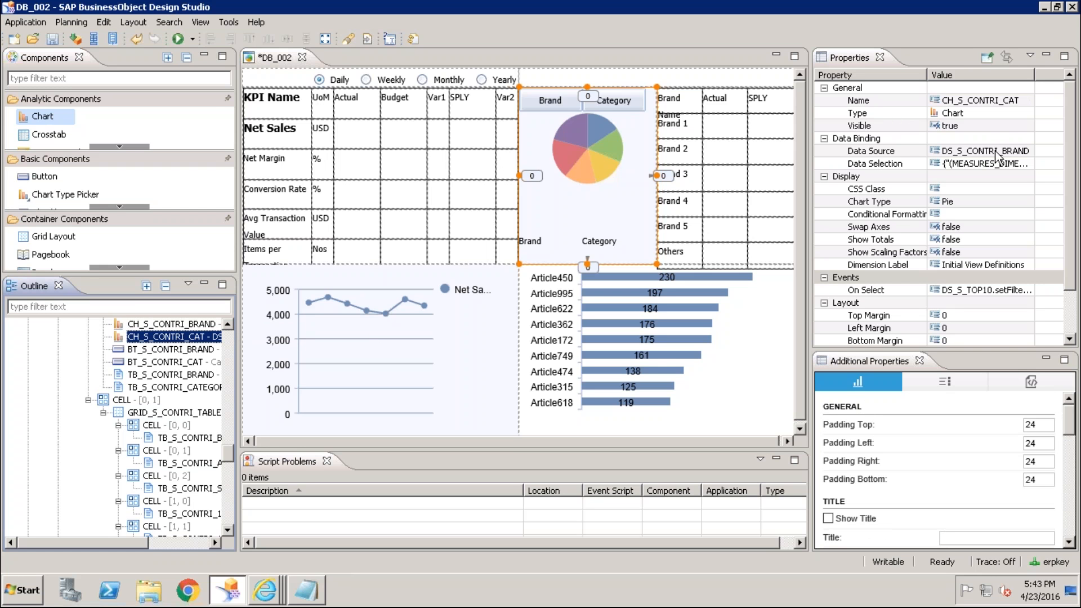
pyautogui.click(1020, 127)
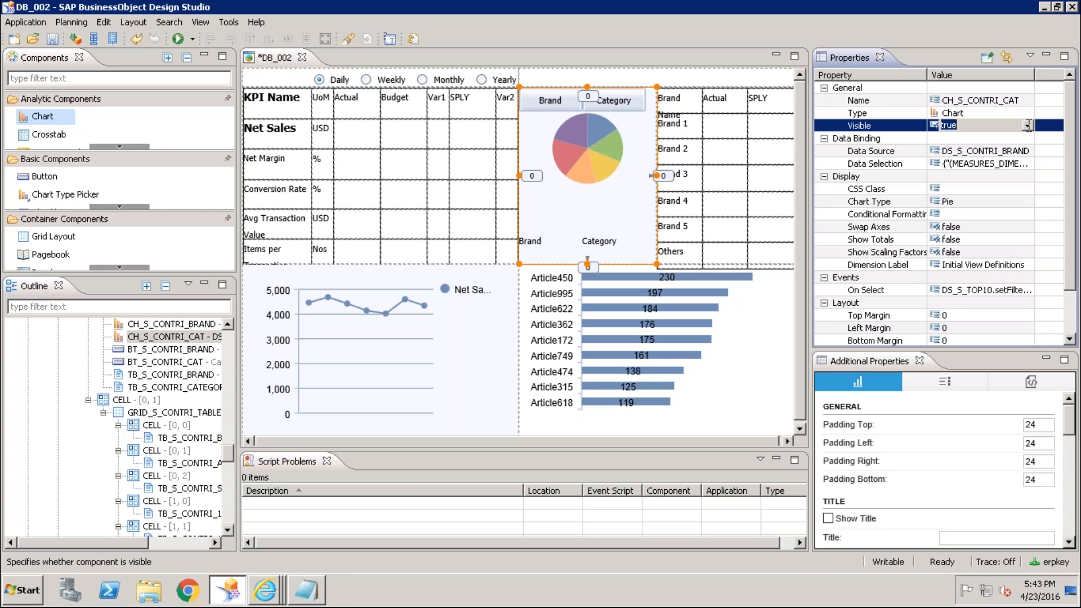
pyautogui.click(1027, 124)
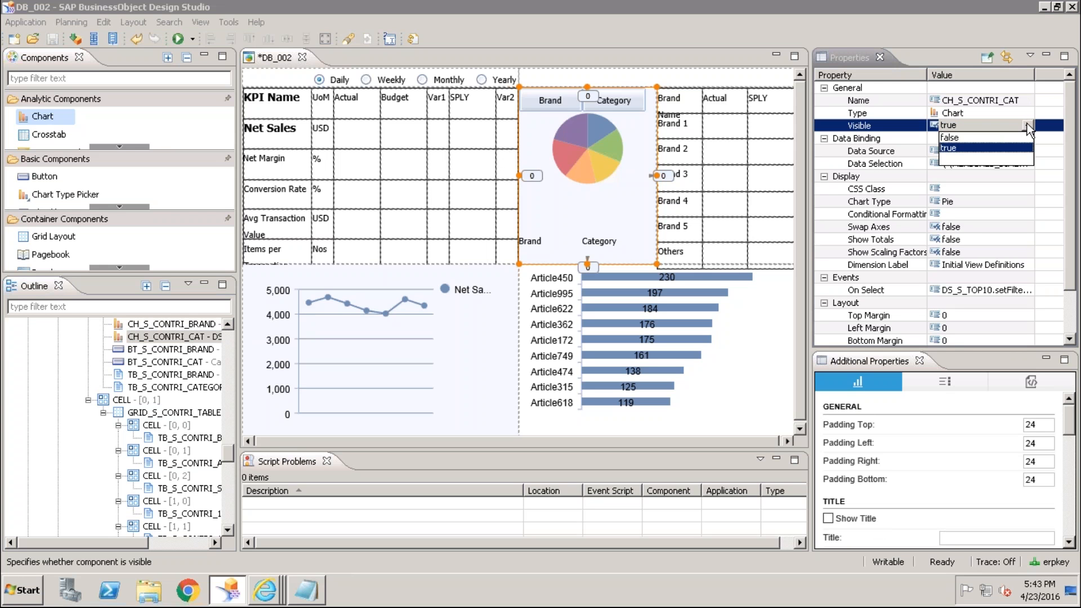
pyautogui.click(958, 138)
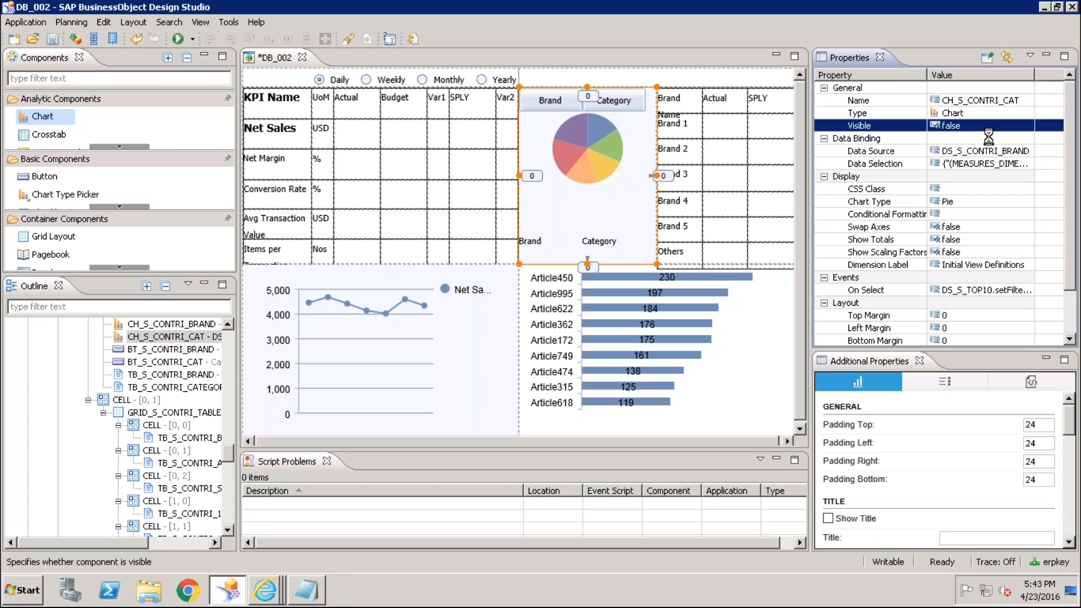
# Step: Assign the DS_S_CONTRI_CAT data source to CH_S_CONTRI_CAT and select the Actual column as its data selection
pyautogui.click(1028, 151)
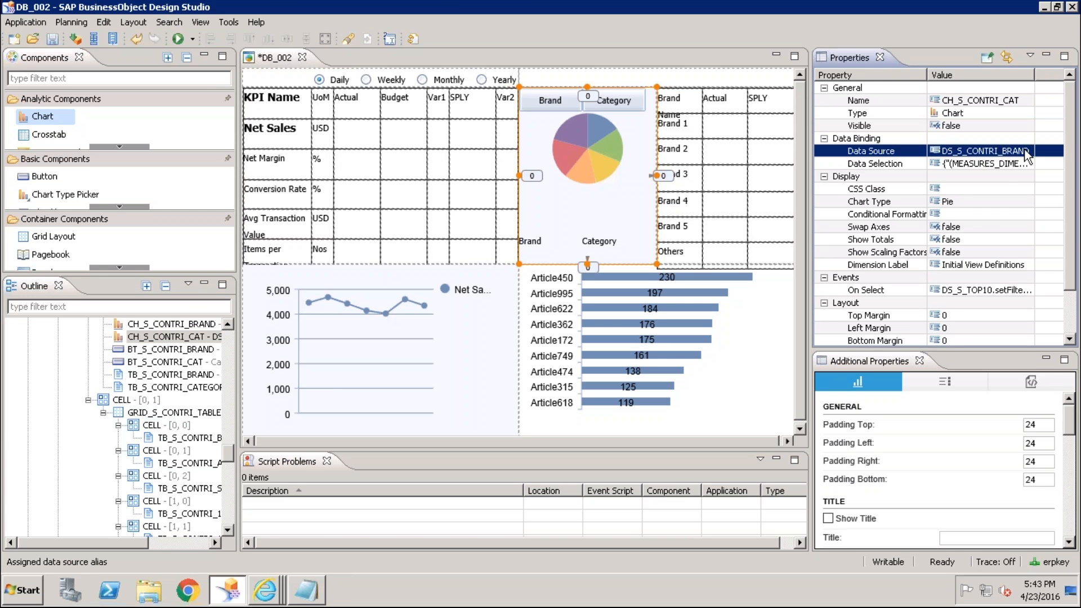
pyautogui.click(1028, 151)
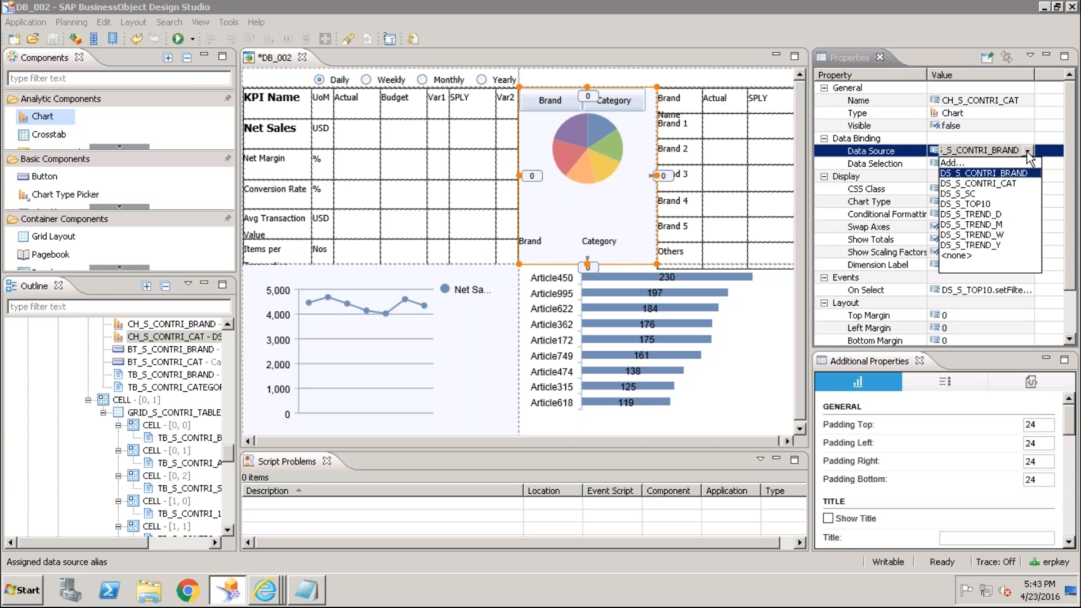
pyautogui.click(994, 183)
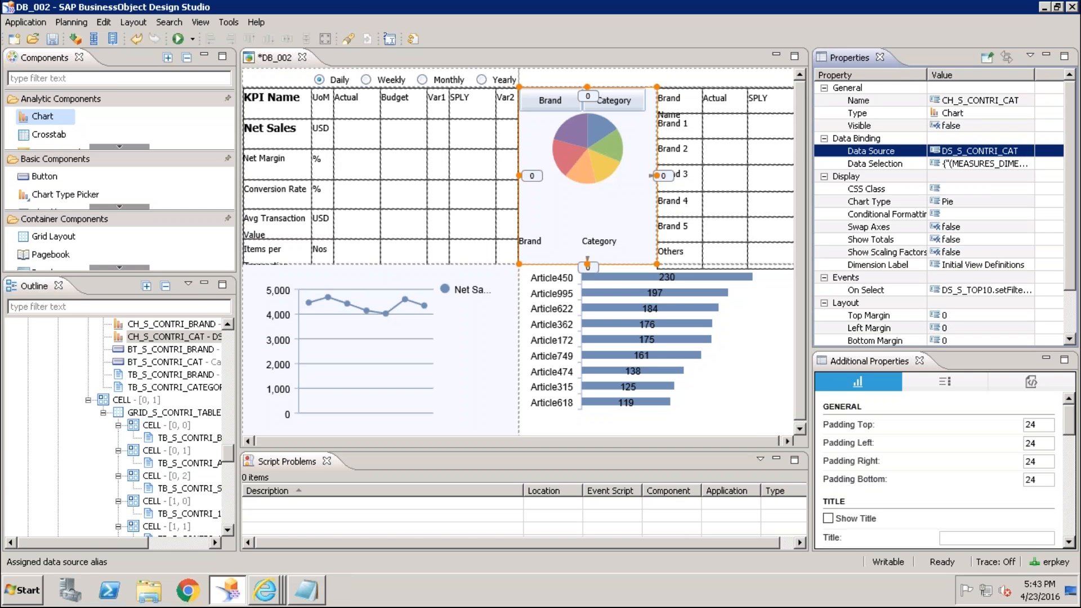
pyautogui.click(1022, 164)
pyautogui.click(1025, 163)
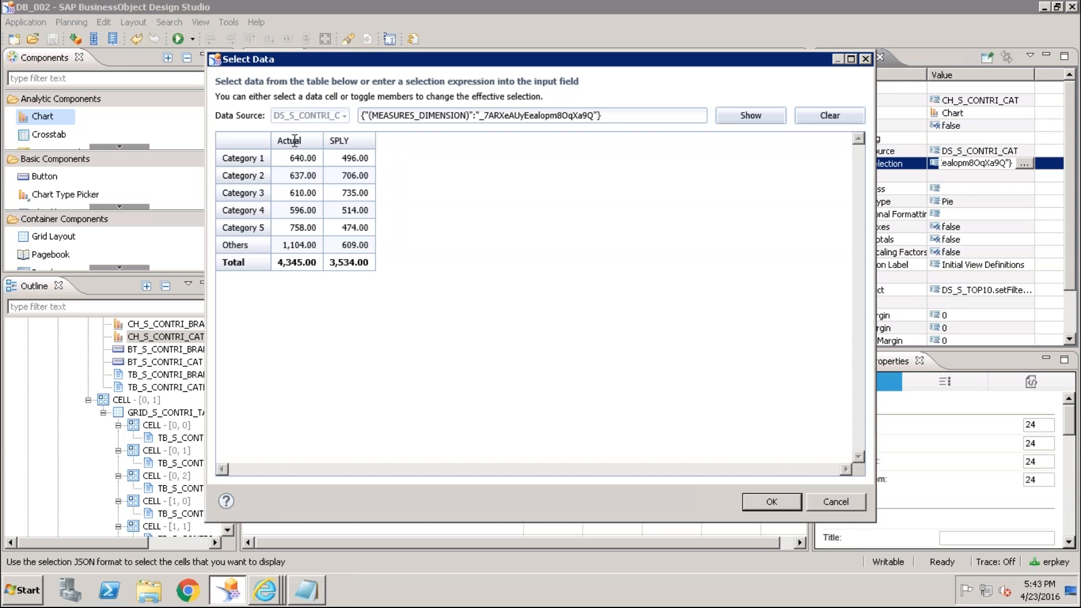
pyautogui.click(295, 141)
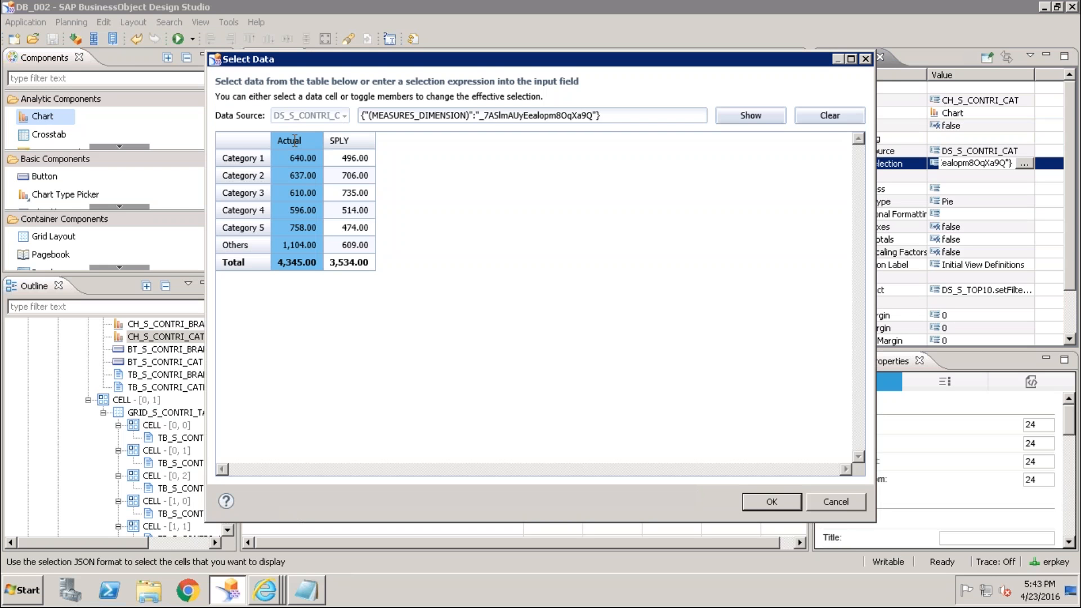
pyautogui.click(772, 502)
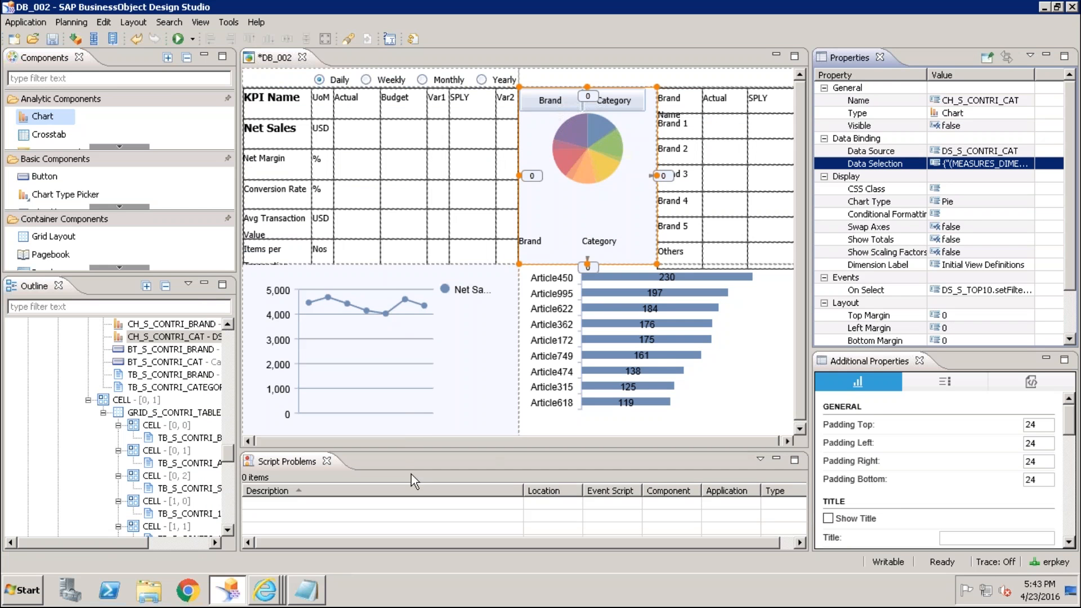
pyautogui.click(226, 454)
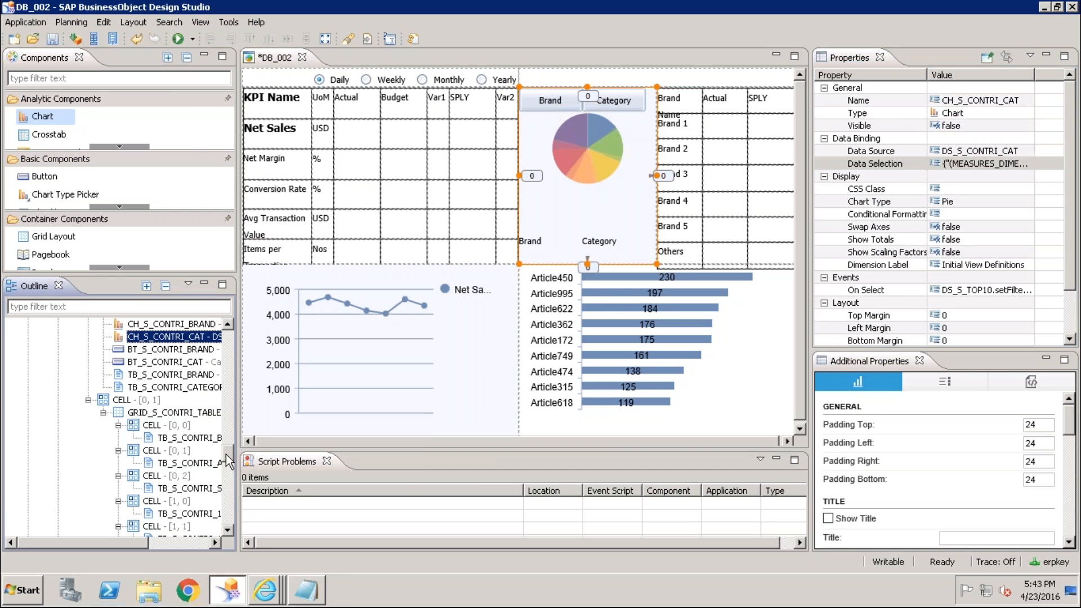
# Step: Open the On Click script of the Category text below the pie chart and insert two blank lines at its start
pyautogui.click(532, 246)
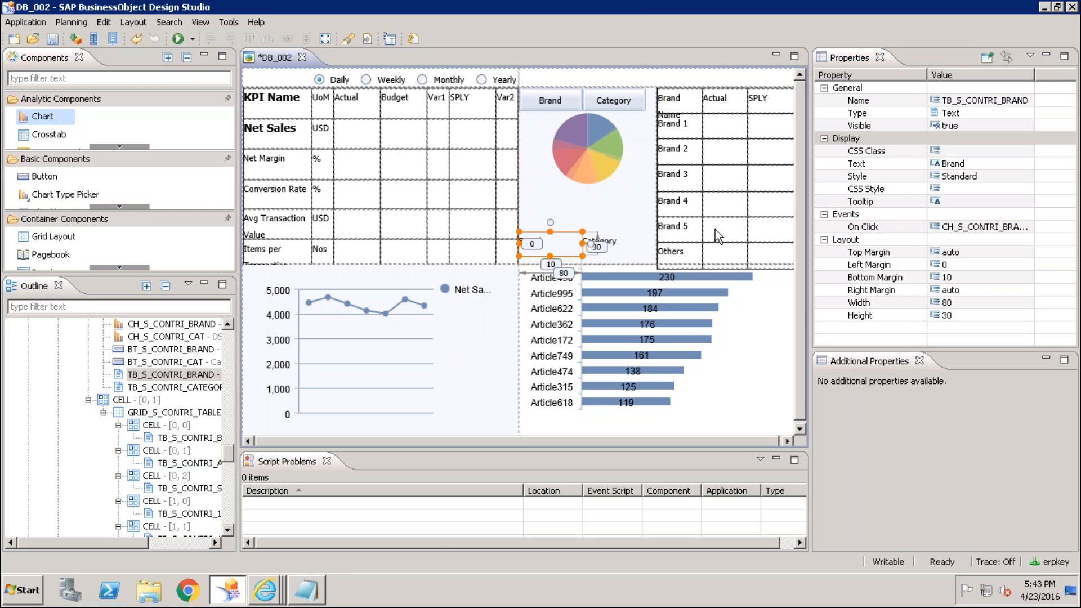
pyautogui.click(613, 241)
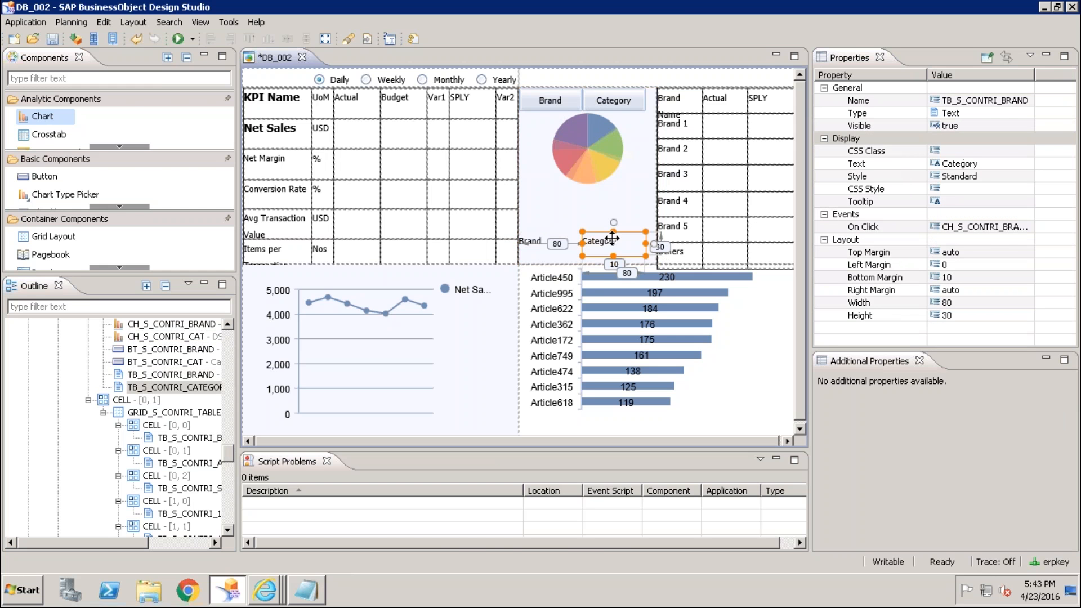
pyautogui.click(1007, 227)
pyautogui.click(1024, 227)
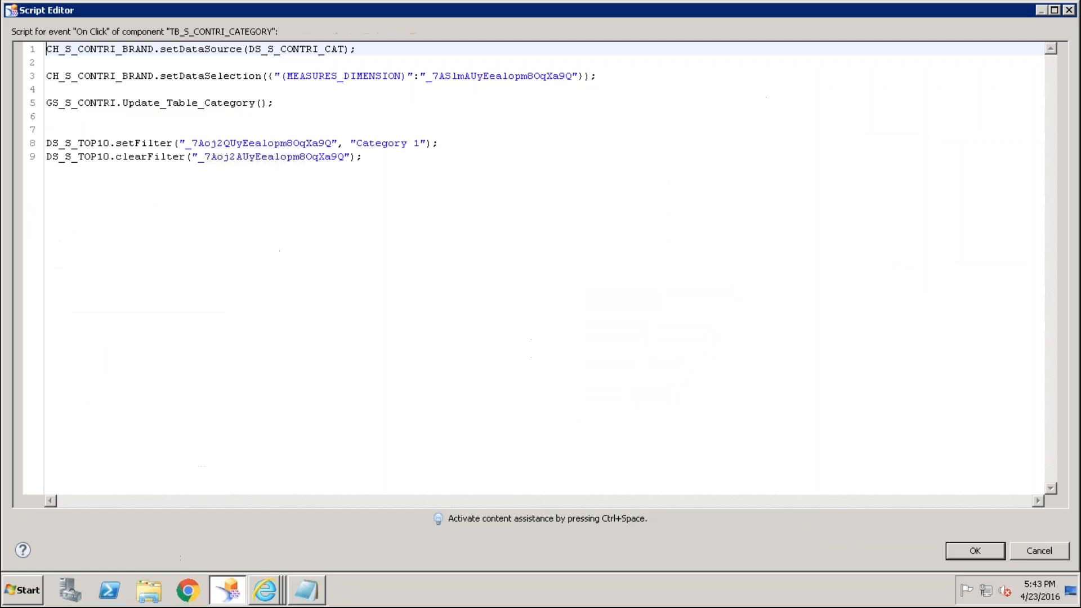
pyautogui.press('Return')
pyautogui.press('Return')
pyautogui.press('Up')
pyautogui.press('Up')
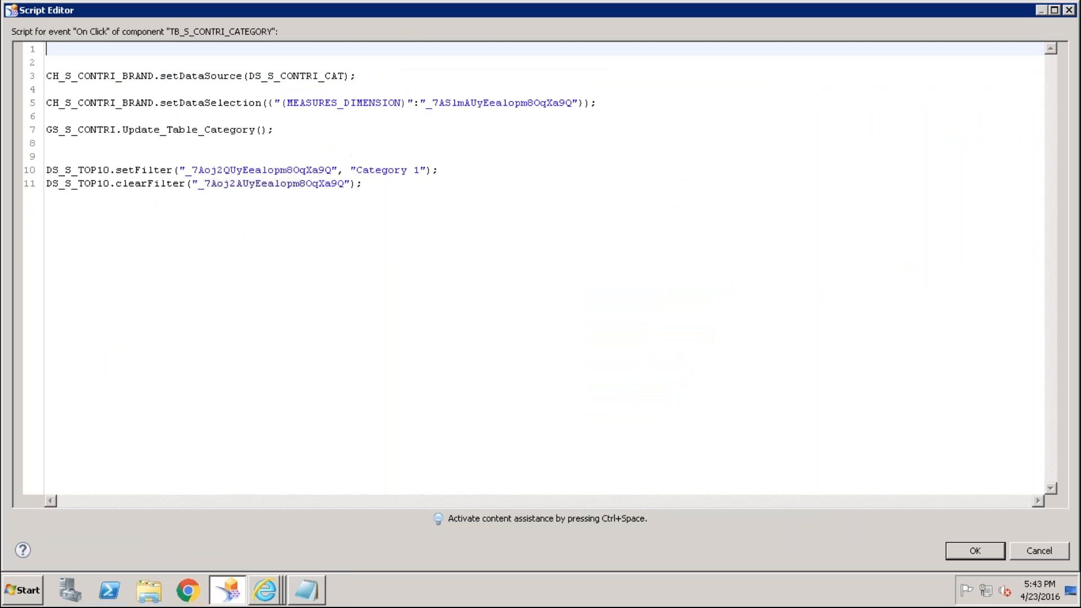
# Step: Comment out the CH_S_CONTRI_BRAND setDataSource and setDataSelection statements in the Category text's script
pyautogui.press('Down')
pyautogui.press('Down')
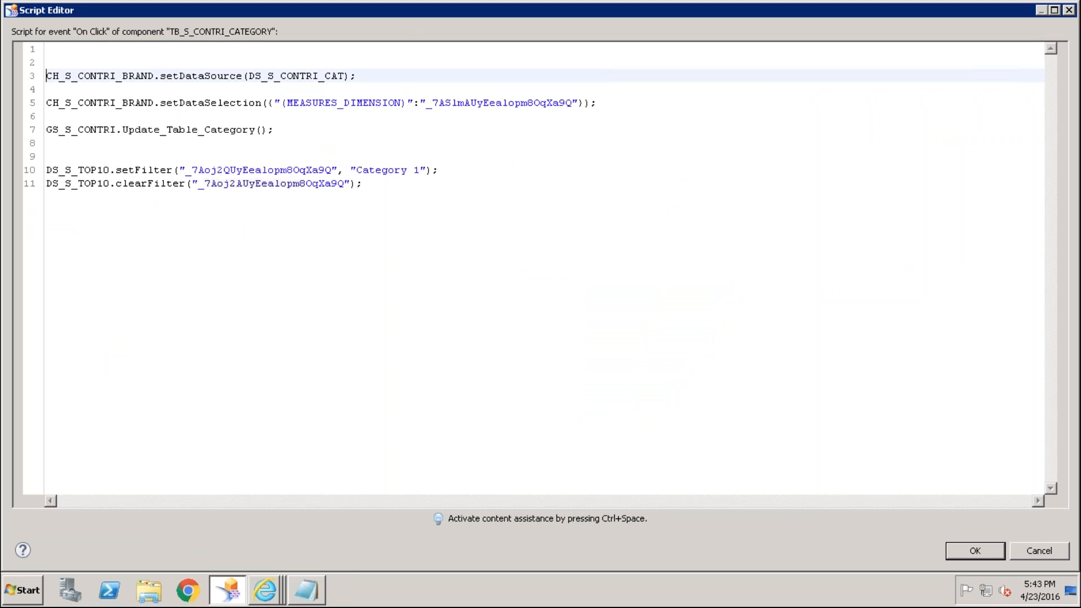
pyautogui.write('//')
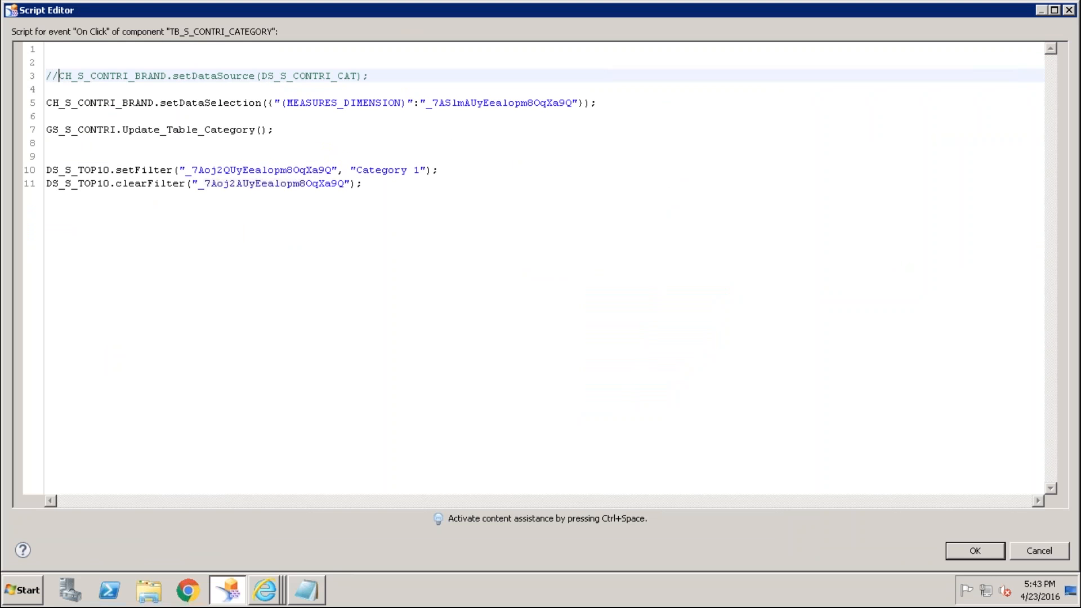
pyautogui.press('Down')
pyautogui.press('Down')
pyautogui.press('Left')
pyautogui.press('Left')
pyautogui.write('//')
# Step: Add the statement CH_S_CONTRI_CAT.setVisible(true); on the first line of the Category script
pyautogui.press('Up')
pyautogui.press('Up')
pyautogui.press('Up')
pyautogui.press('Up')
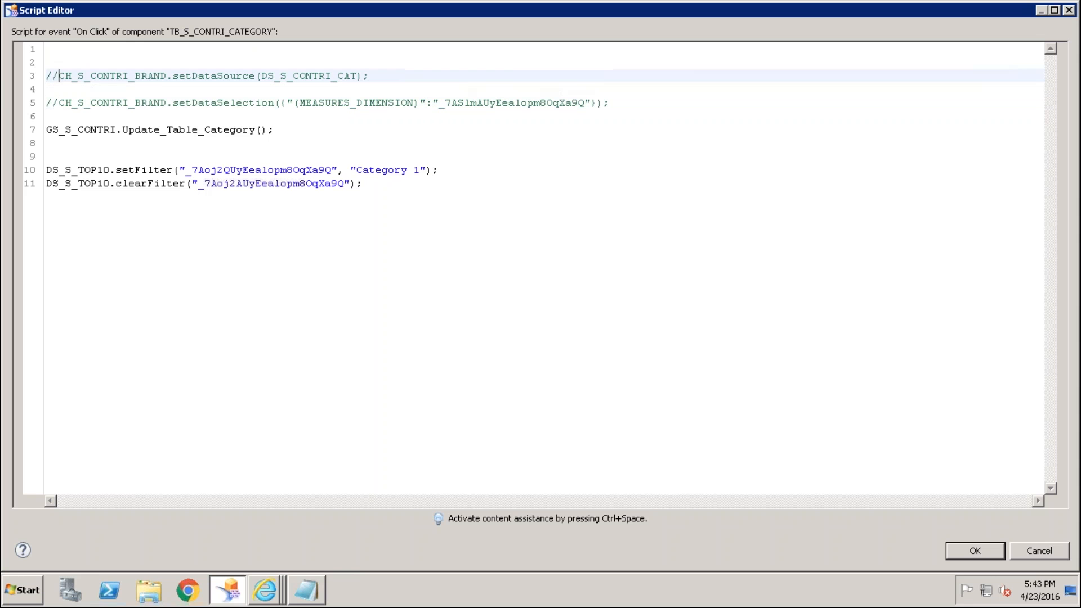
pyautogui.write('CH_S')
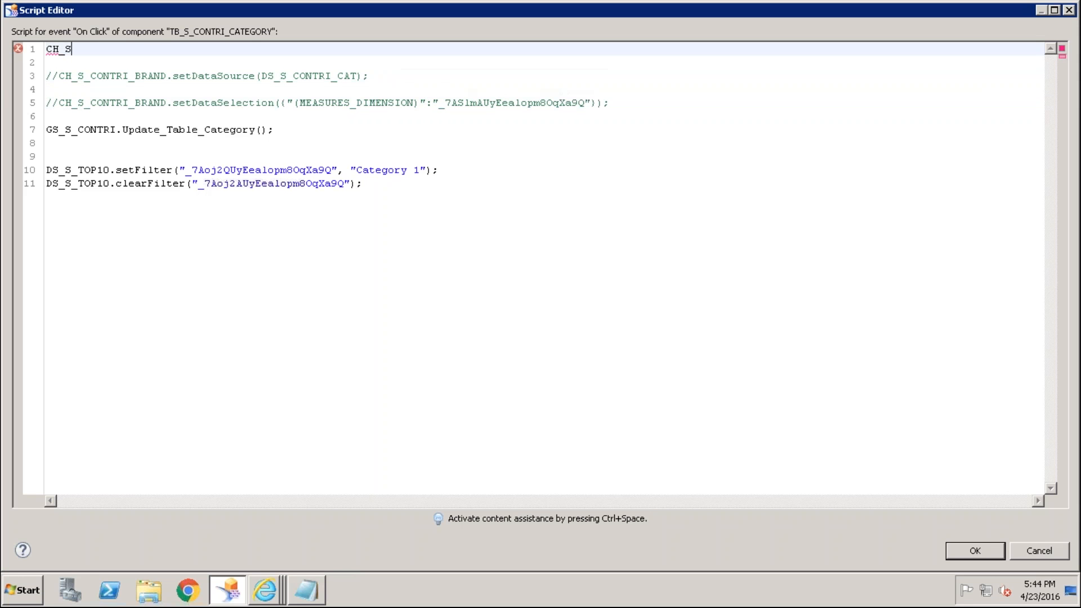
pyautogui.hotkey('ctrl', 'space')
pyautogui.press('Down')
pyautogui.press('Return')
pyautogui.write('.setVo')
pyautogui.press('BackSpace')
pyautogui.hotkey('ctrl', 'space')
pyautogui.press('Return')
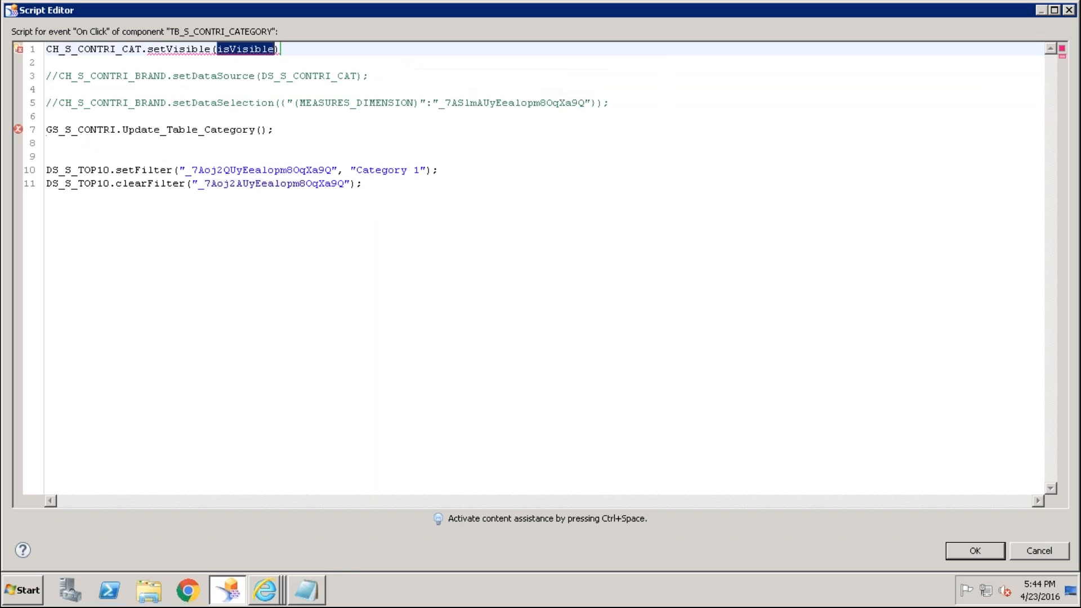
pyautogui.write('true')
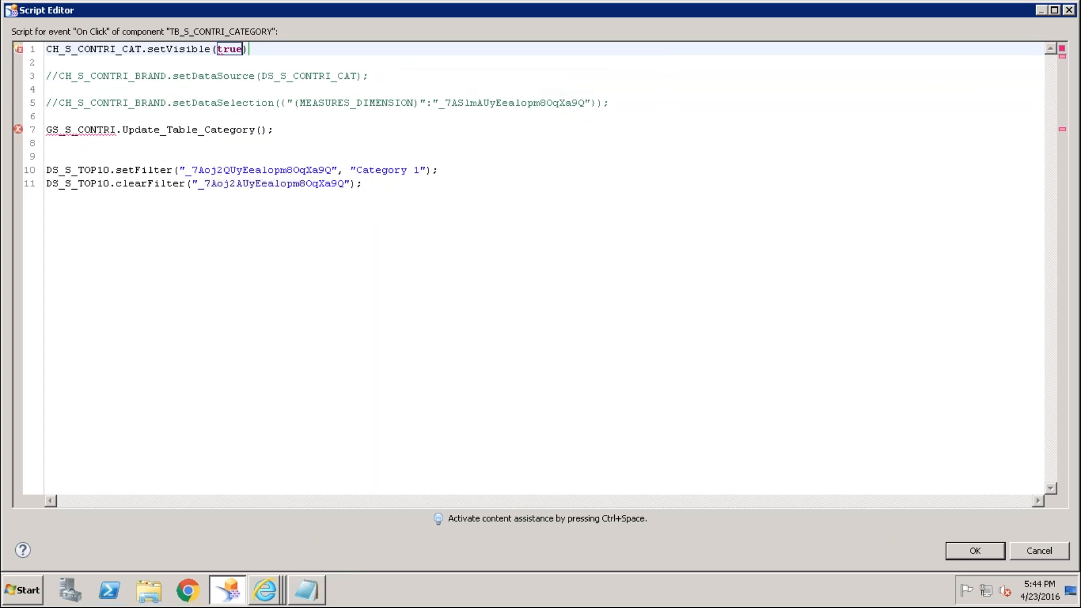
pyautogui.press('Return')
pyautogui.write(';')
# Step: Add the statement CH_S_CONTRI_BRAND.setVisible(false); on the second line of the Category script
pyautogui.press('Return')
pyautogui.write('CH_S_')
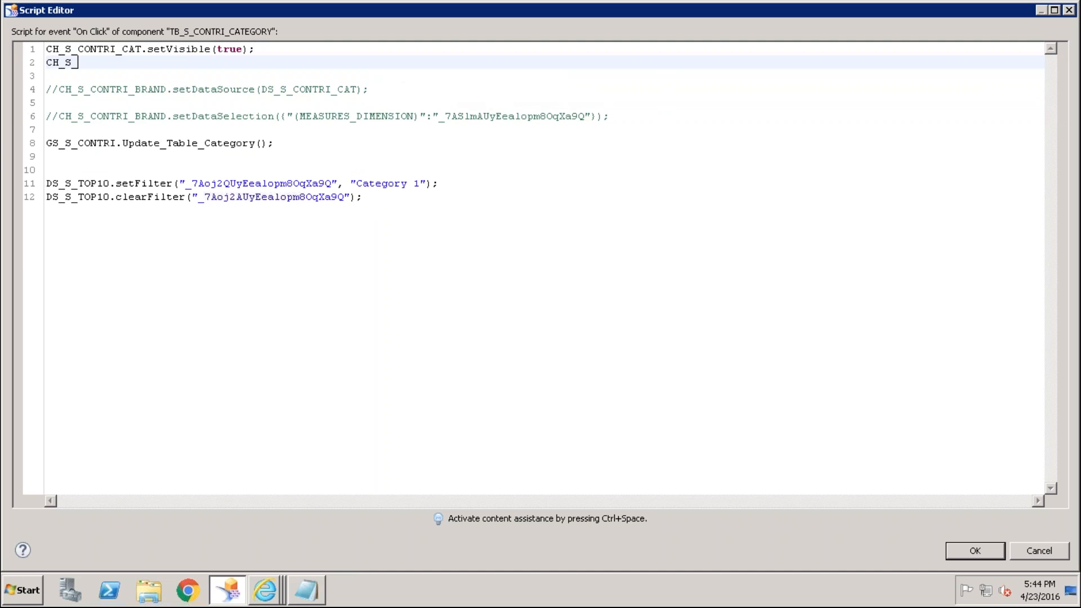
pyautogui.hotkey('ctrl', 'space')
pyautogui.press('Return')
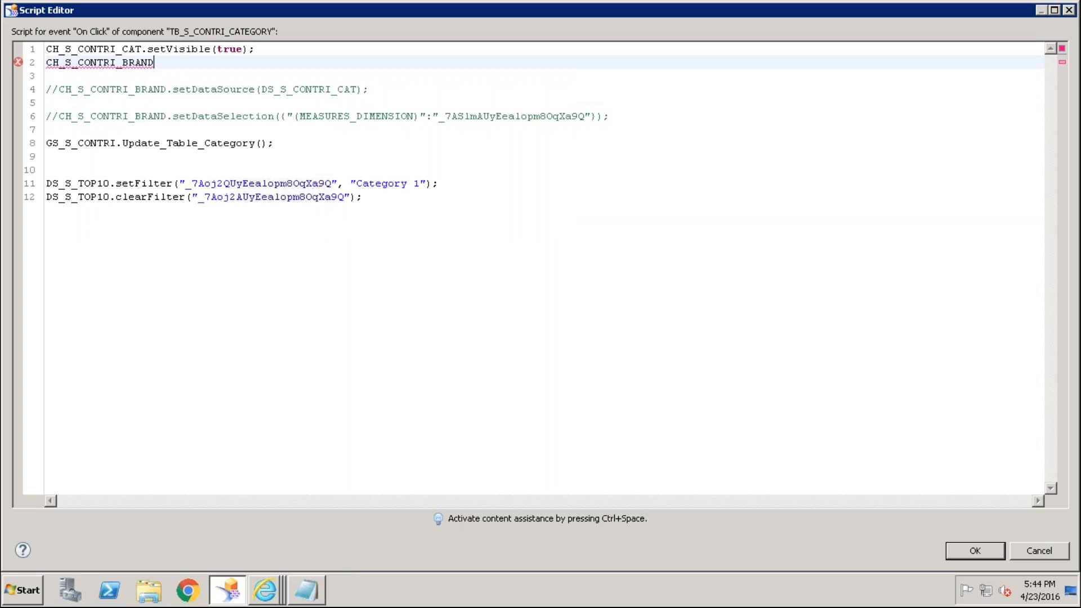
pyautogui.write('.setVi')
pyautogui.hotkey('ctrl', 'space')
pyautogui.press('Return')
pyautogui.write('false')
pyautogui.press('Return')
pyautogui.write(';')
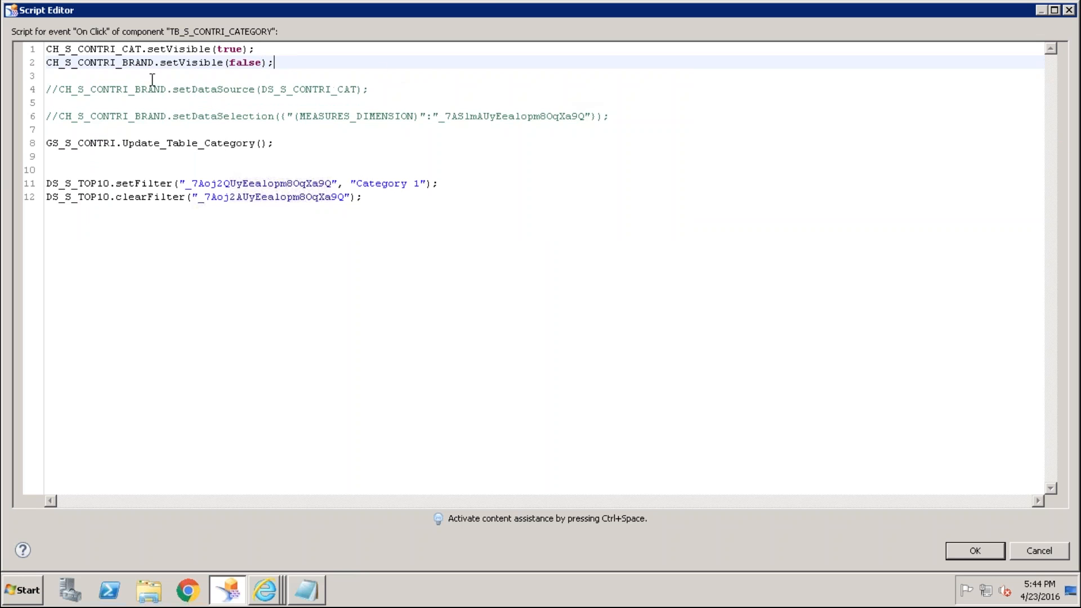
# Step: Remove the blank line between the commented-out statements, and accept the Category script after selecting its two setVisible lines
pyautogui.click(52, 100)
pyautogui.press('Delete')
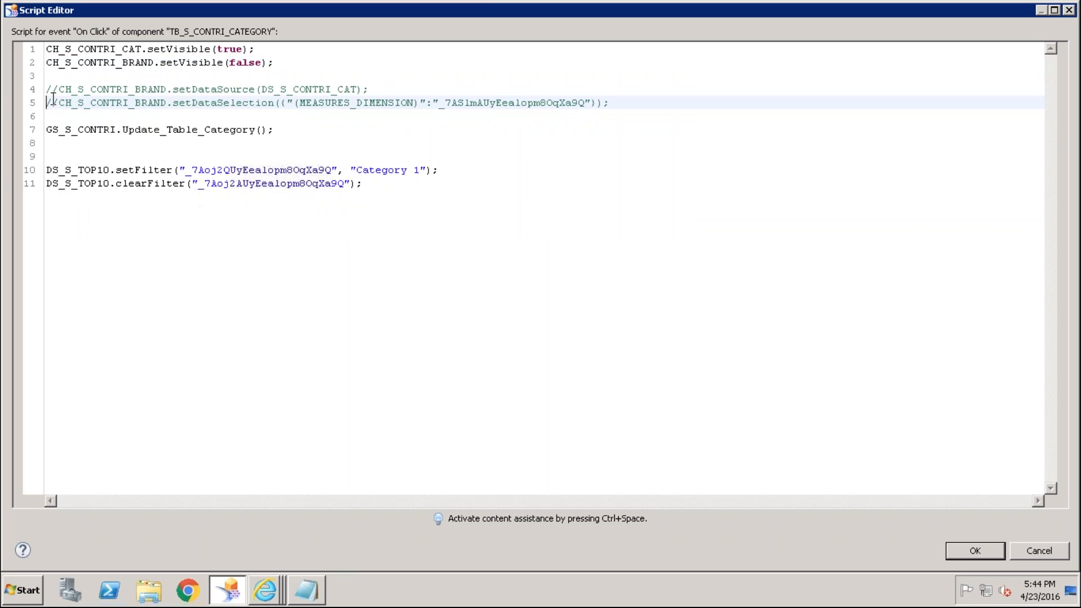
pyautogui.press('Up')
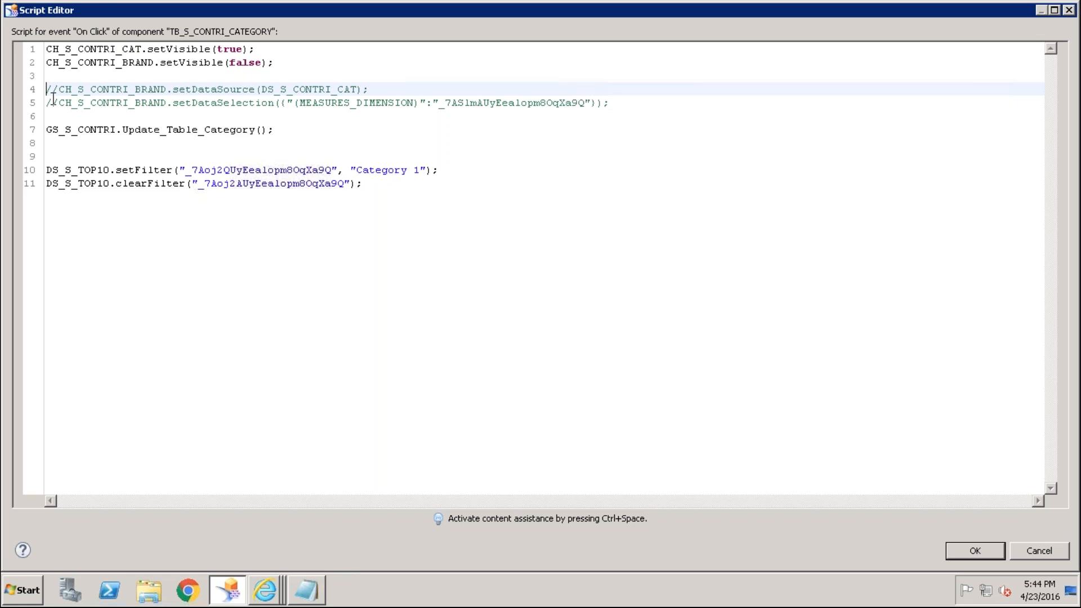
pyautogui.moveTo(273, 62); pyautogui.dragTo(39, 31)
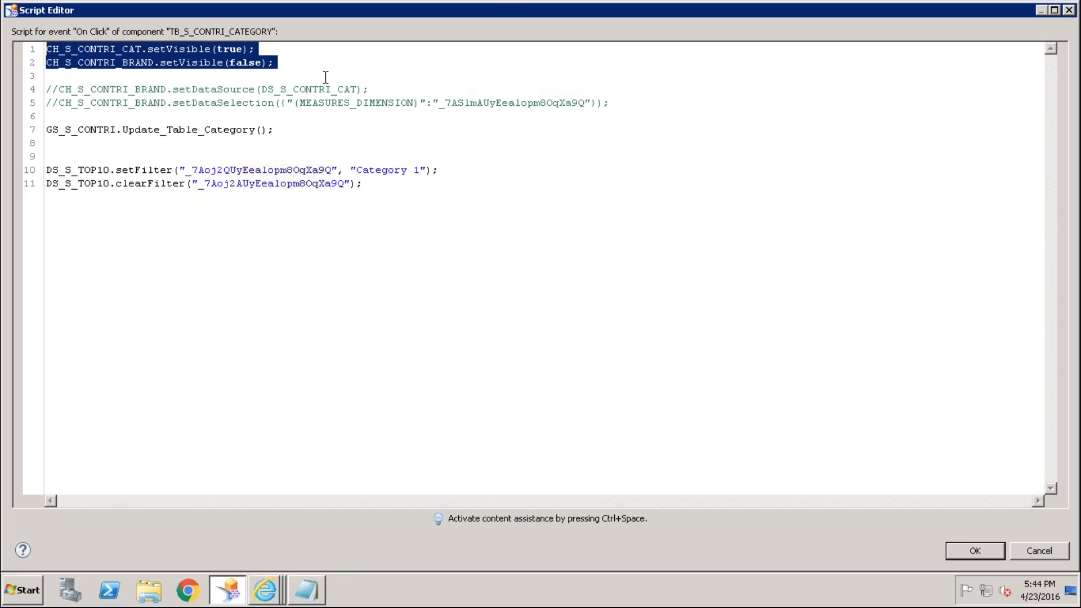
pyautogui.click(981, 554)
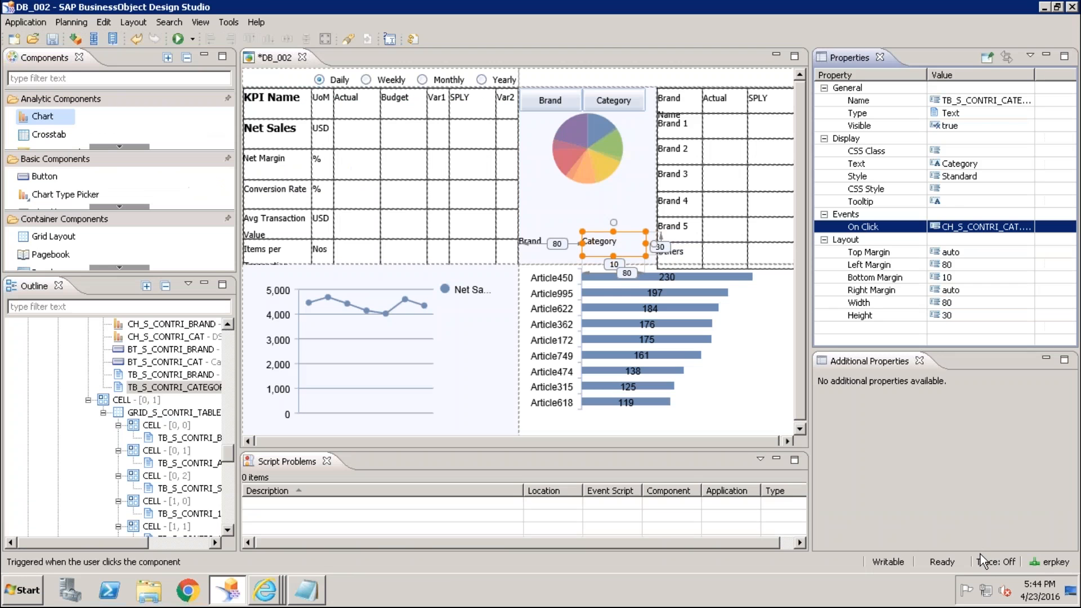
# Step: Comment out the CH_S_CONTRI_BRAND setDataSource and setDataSelection statements in the Brand text's On Click script
pyautogui.click(531, 242)
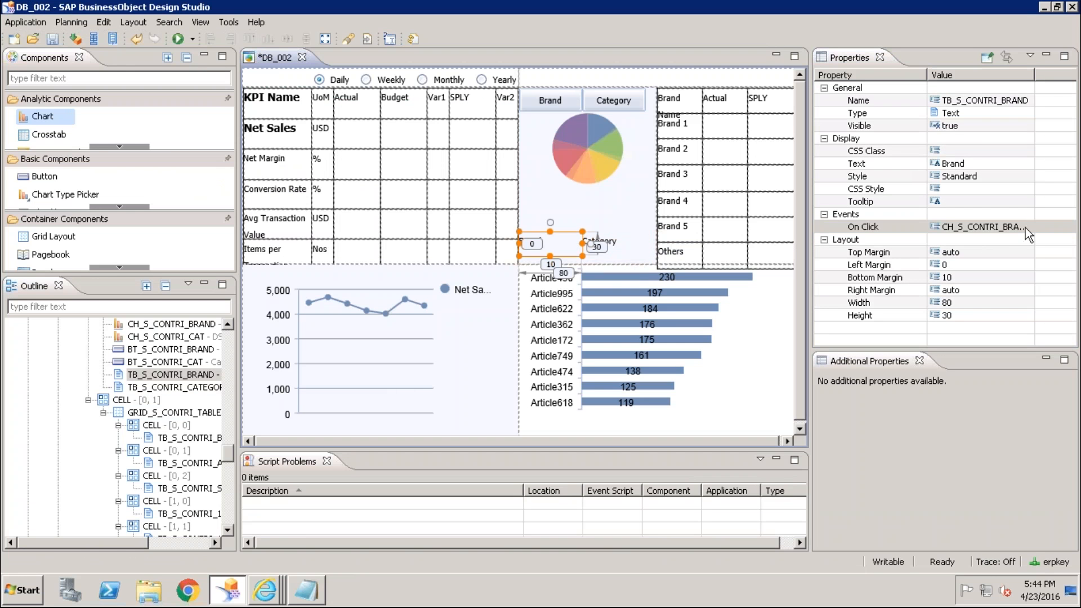
pyautogui.click(1026, 227)
pyautogui.click(1027, 228)
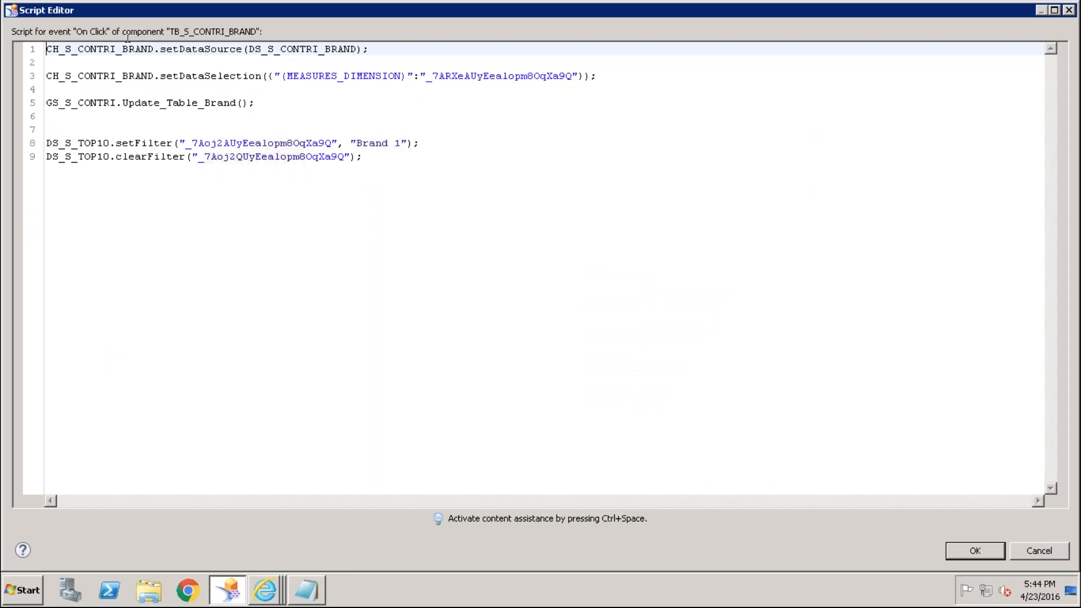
pyautogui.write('//')
pyautogui.press('Down')
pyautogui.press('Down')
pyautogui.press('Left')
pyautogui.press('Left')
pyautogui.write('//')
# Step: Remove the blank line between the commented-out statements and leave one empty line at the top of the Brand script
pyautogui.press('Left')
pyautogui.press('Left')
pyautogui.press('BackSpace')
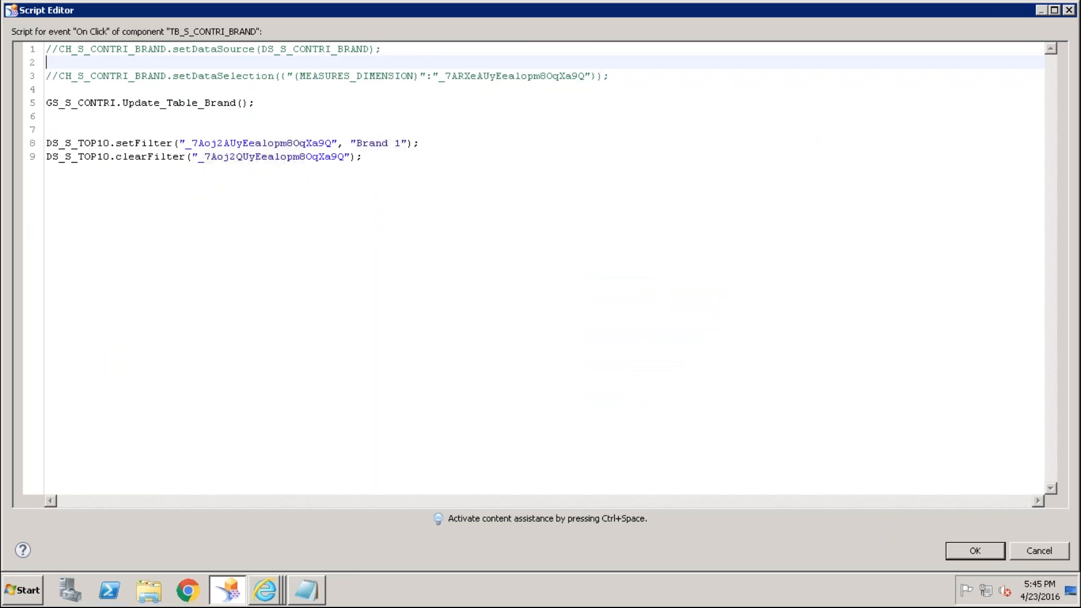
pyautogui.press('Up')
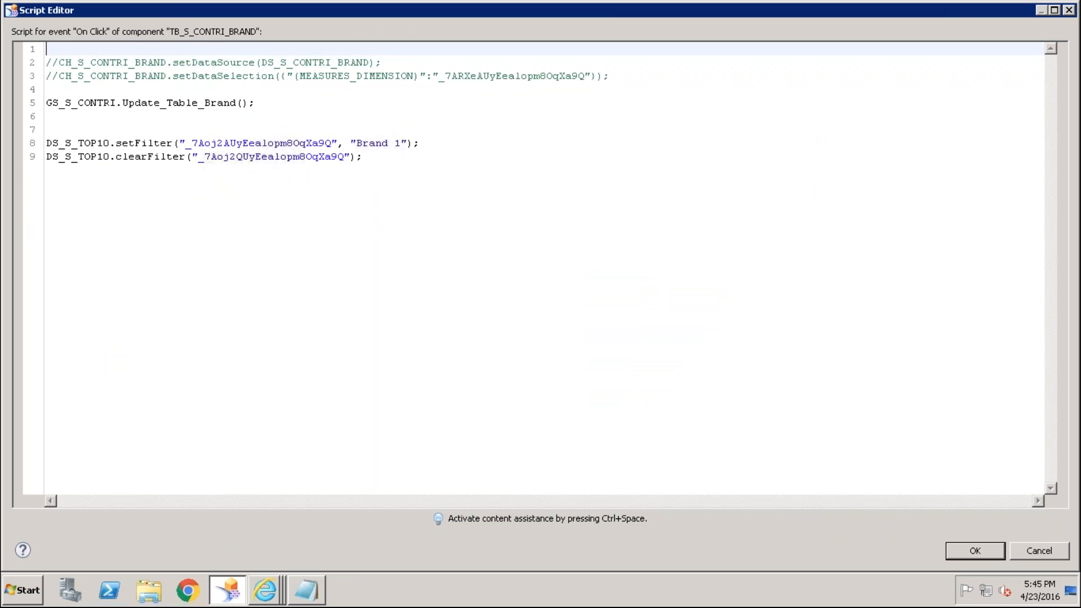
# Step: Insert CH_S_CONTRI_BRAND.setVisible(true); as a new first line of the Brand text's On Click script
pyautogui.press('Return')
pyautogui.press('Up')
pyautogui.write('CH_S_')
pyautogui.hotkey('ctrl', 'space')
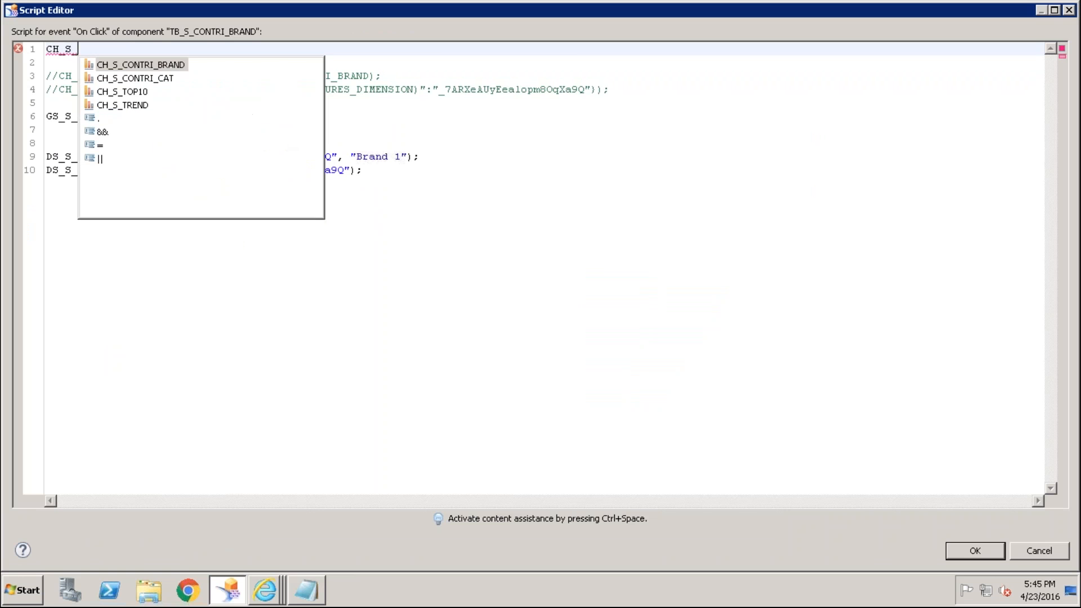
pyautogui.press('Return')
pyautogui.write('.setV')
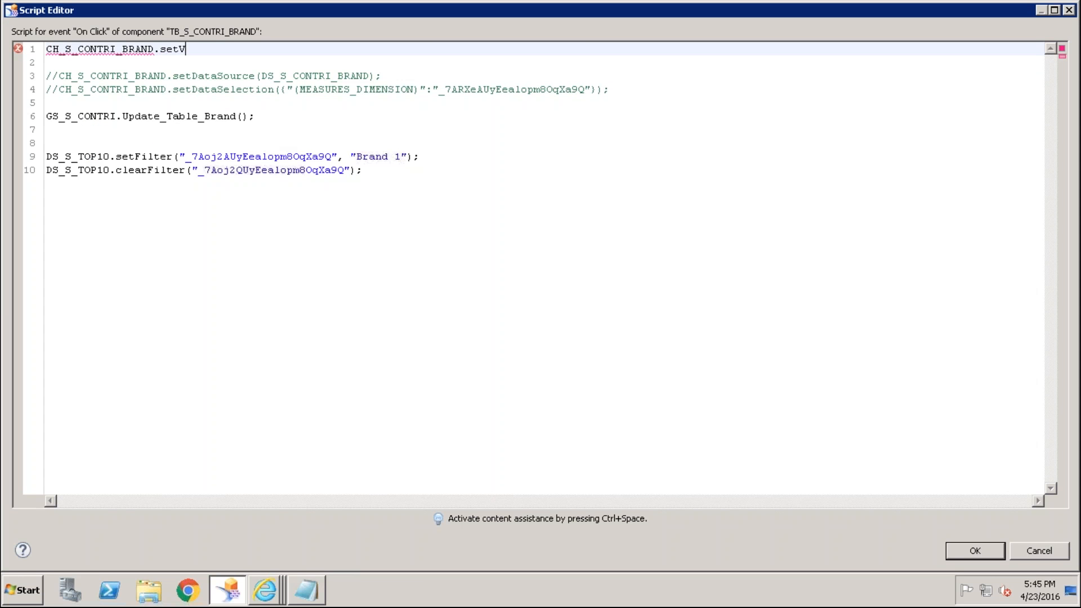
pyautogui.hotkey('ctrl', 'space')
pyautogui.press('Return')
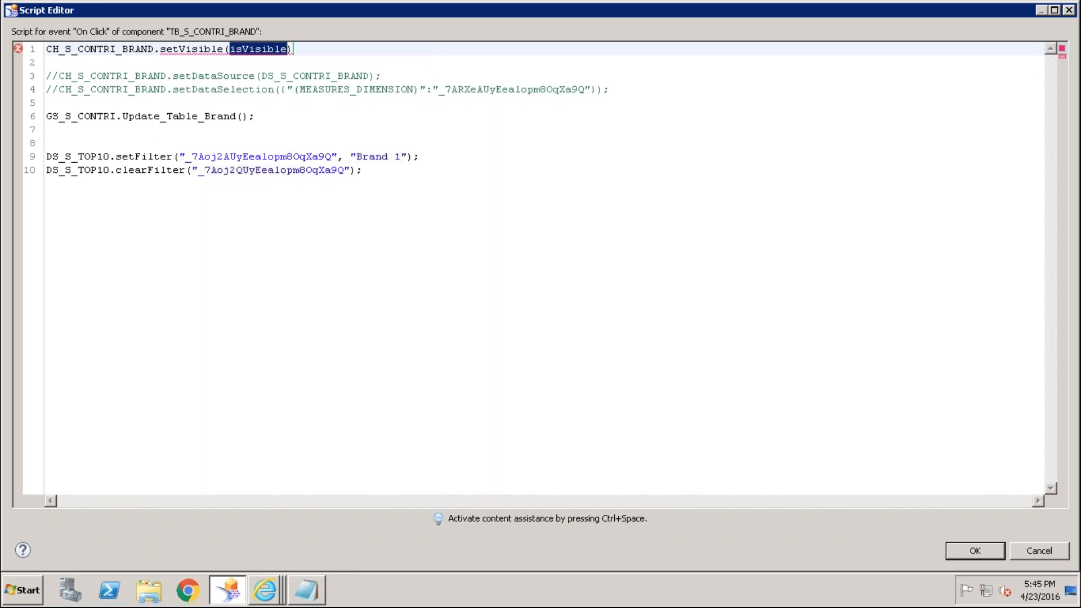
pyautogui.write('true)')
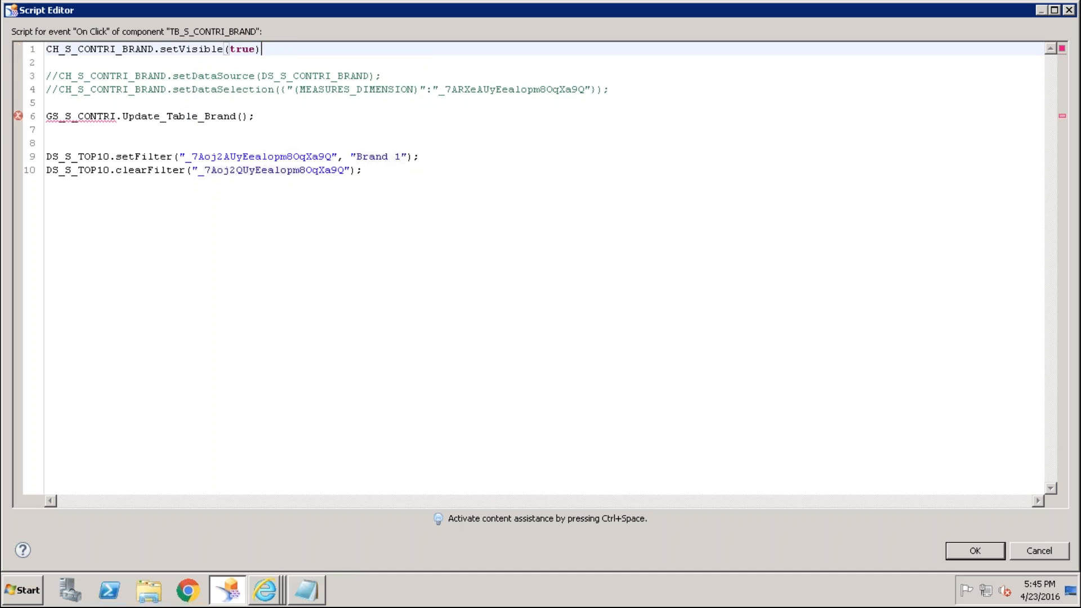
pyautogui.write(';')
# Step: Add CH_S_CONTRI_CAT.setVisible(false); as the second line of the Brand text's script and accept the script
pyautogui.press('Return')
pyautogui.write('CH_S_')
pyautogui.hotkey('ctrl', 'space')
pyautogui.press('Down')
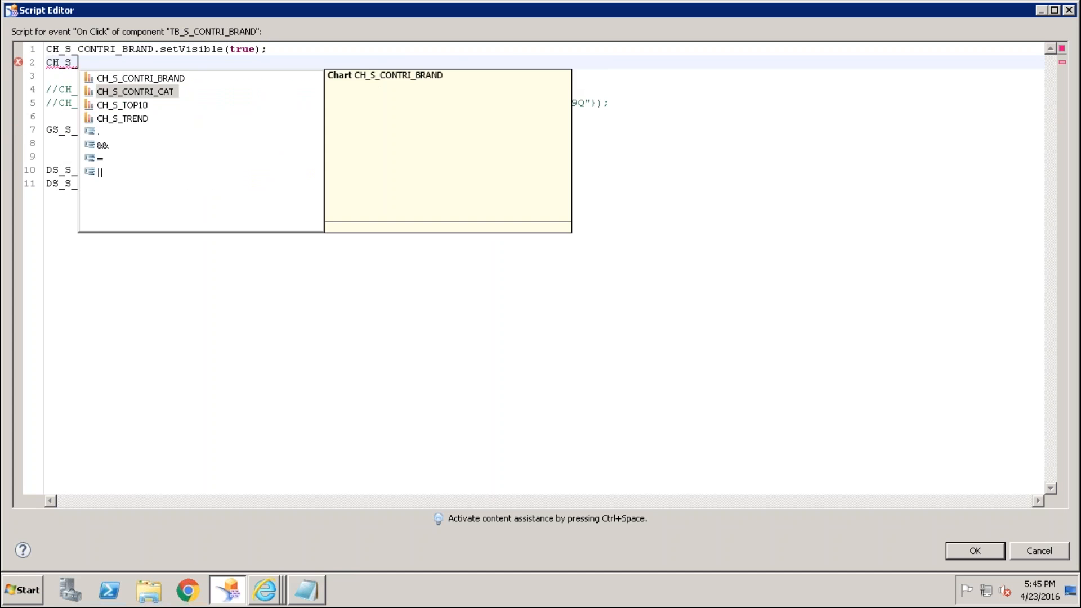
pyautogui.press('Return')
pyautogui.write('.setVi')
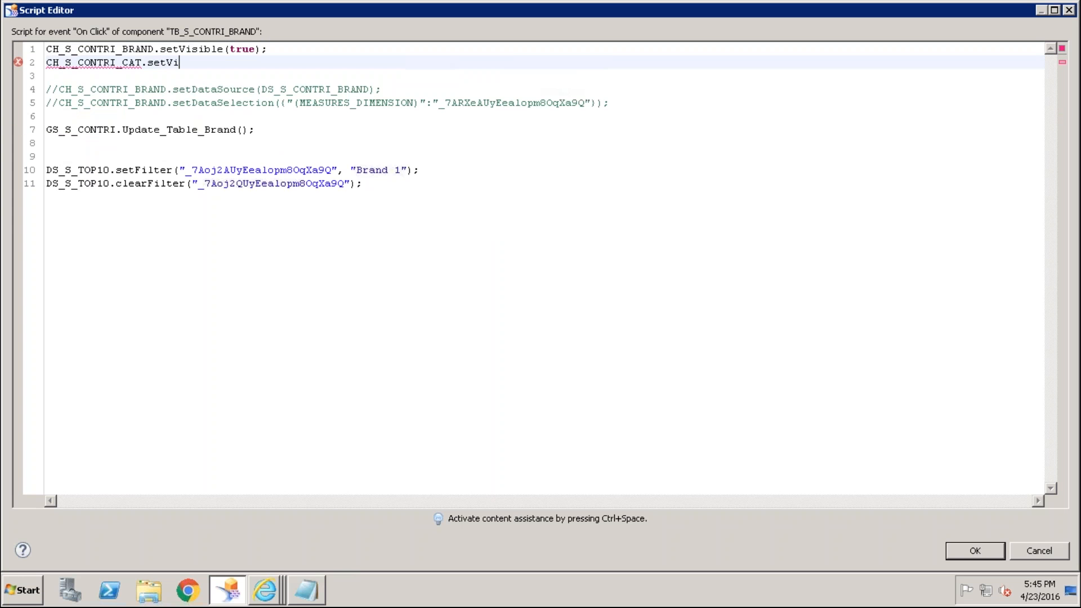
pyautogui.hotkey('ctrl', 'space')
pyautogui.press('Return')
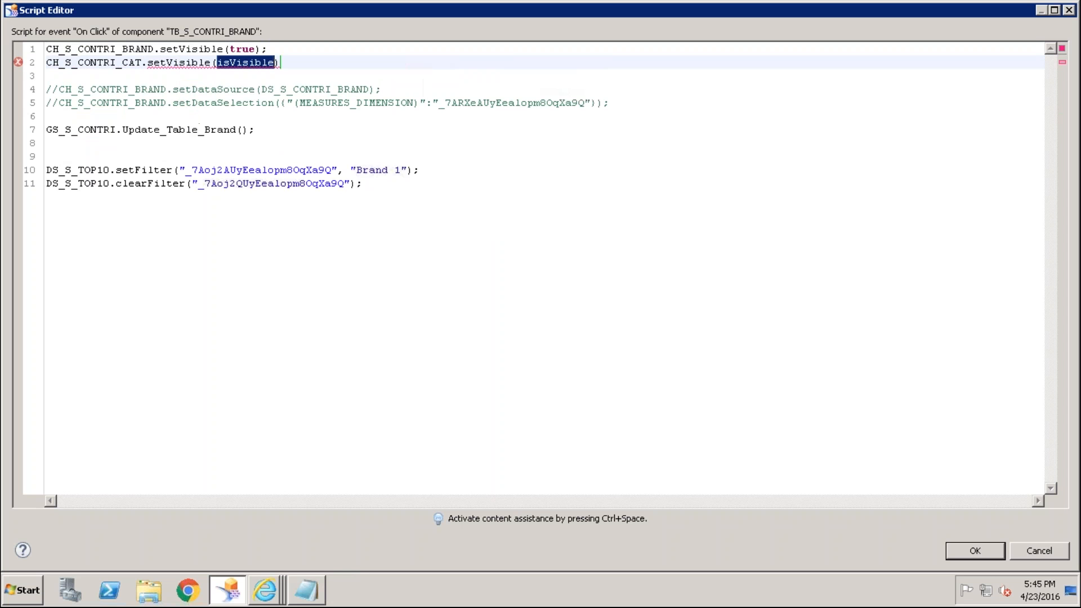
pyautogui.write('false')
pyautogui.press('End')
pyautogui.write(';')
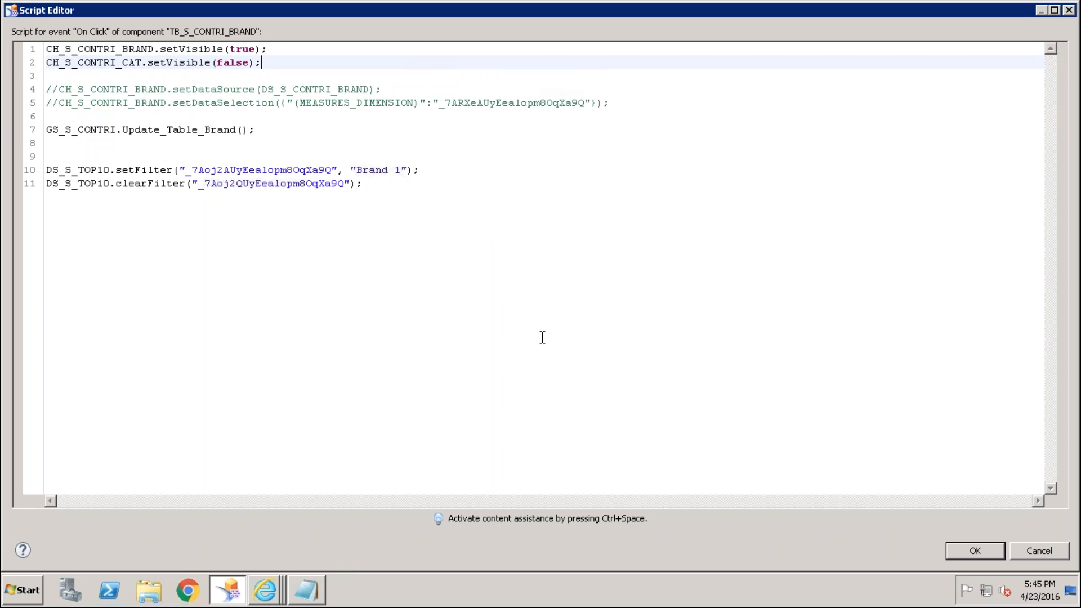
pyautogui.click(975, 550)
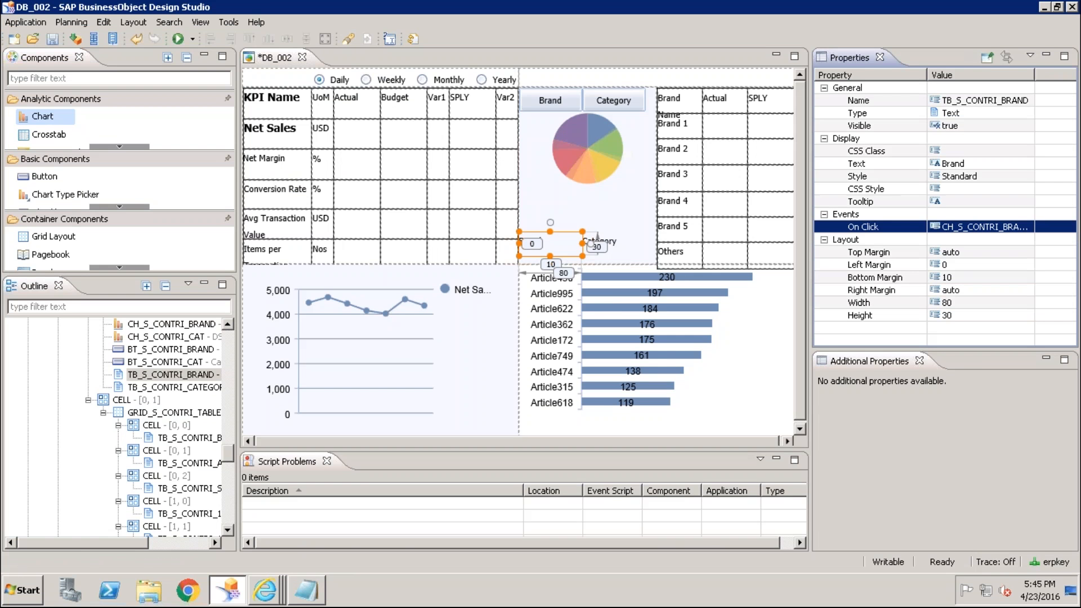
# Step: Run the dashboard in the browser and test switching the contribution view to Category and back to Brand with the text links
pyautogui.click(176, 39)
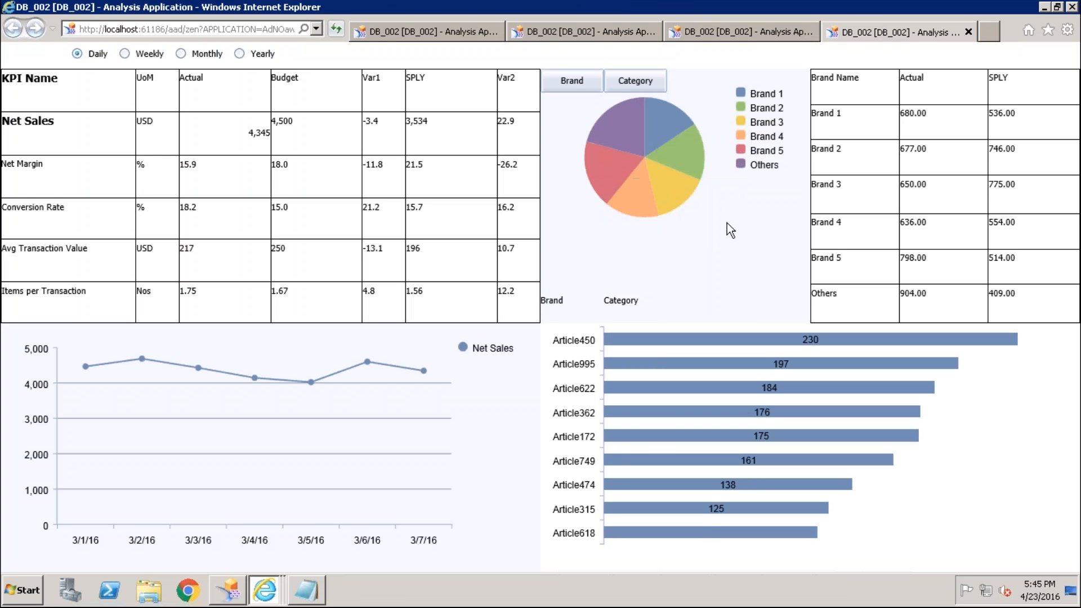
pyautogui.click(623, 303)
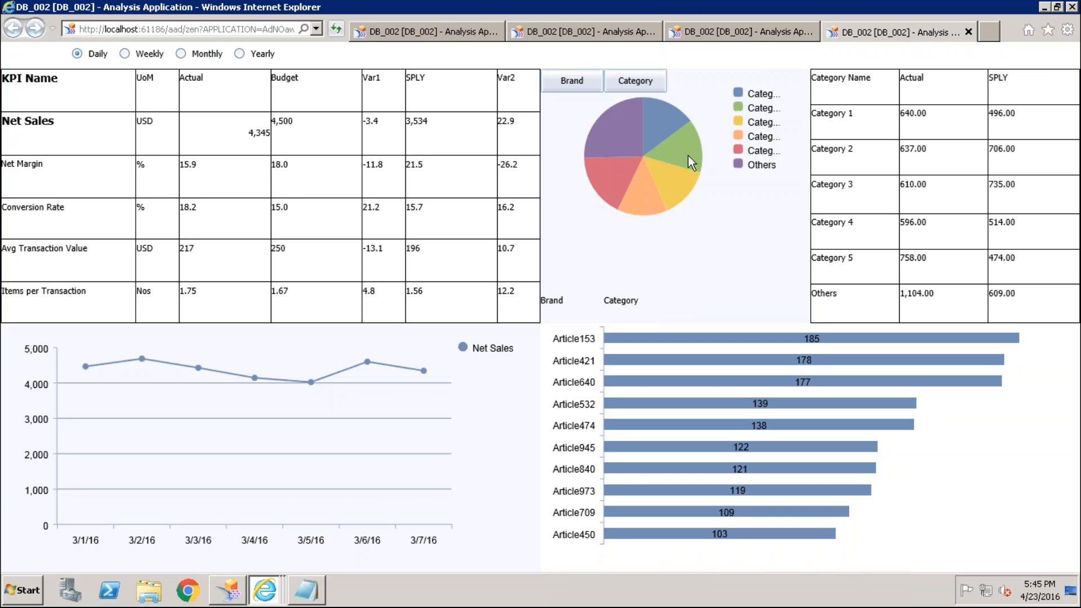
pyautogui.click(555, 307)
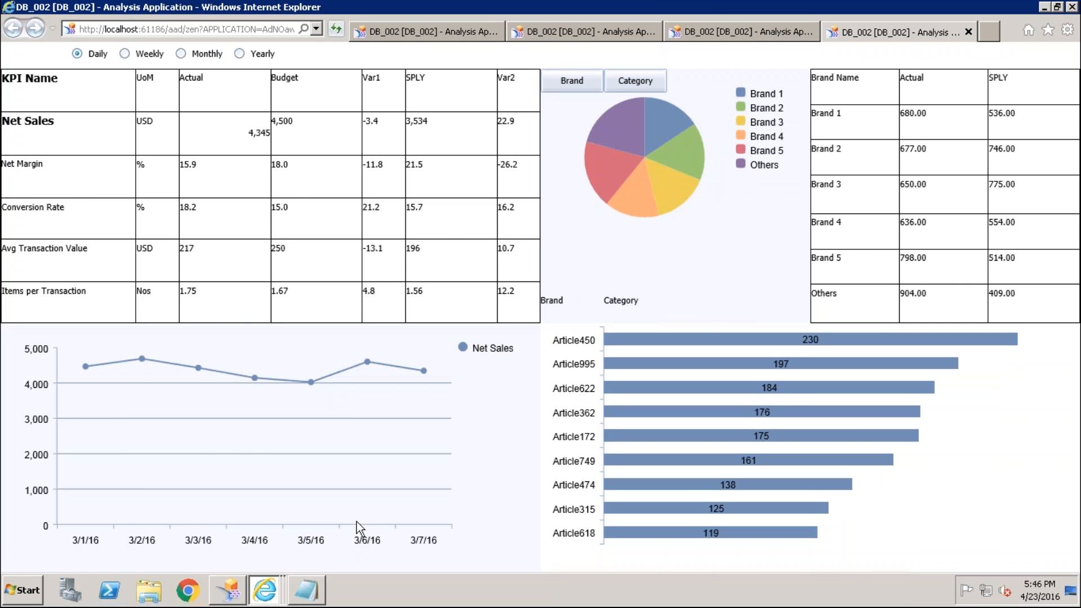
# Step: Switch back to Design Studio and delete all the code in the CH_S_CONTRI_CAT chart's On Select script
pyautogui.click(233, 594)
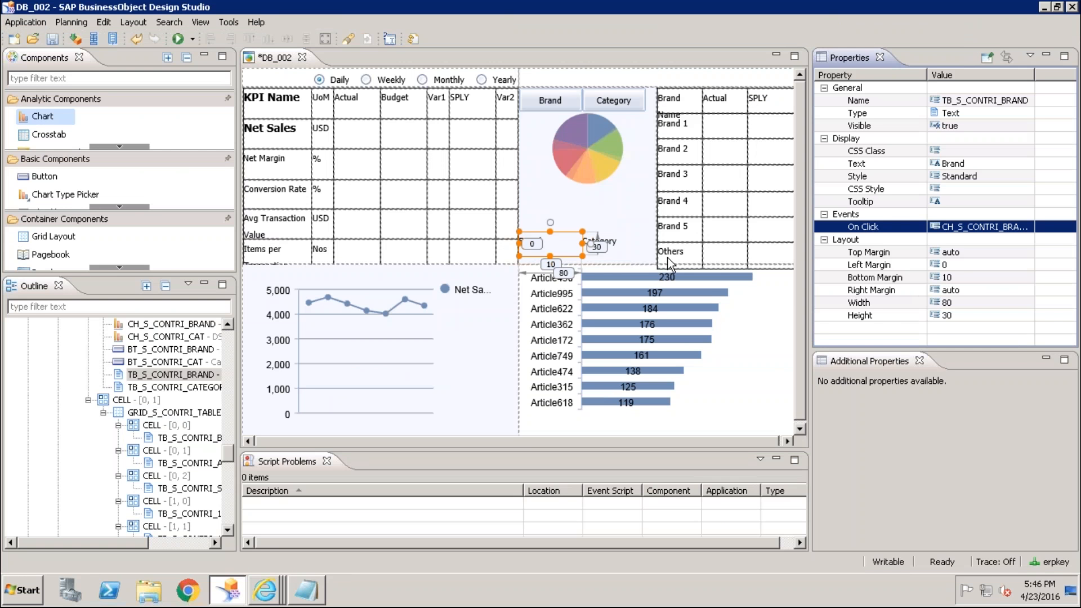
pyautogui.click(617, 248)
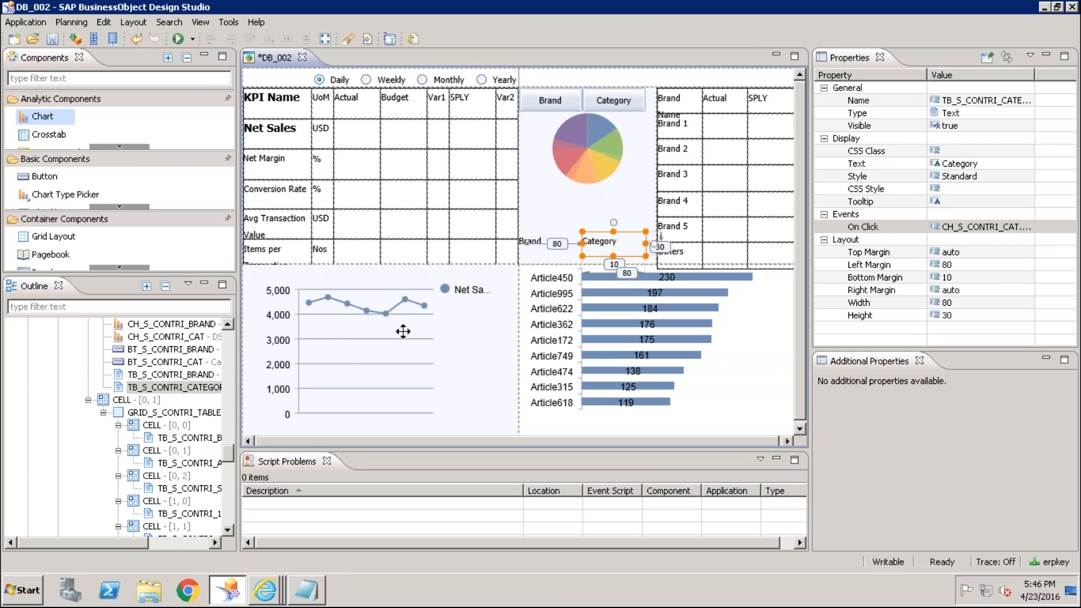
pyautogui.click(227, 325)
pyautogui.click(228, 325)
pyautogui.click(200, 362)
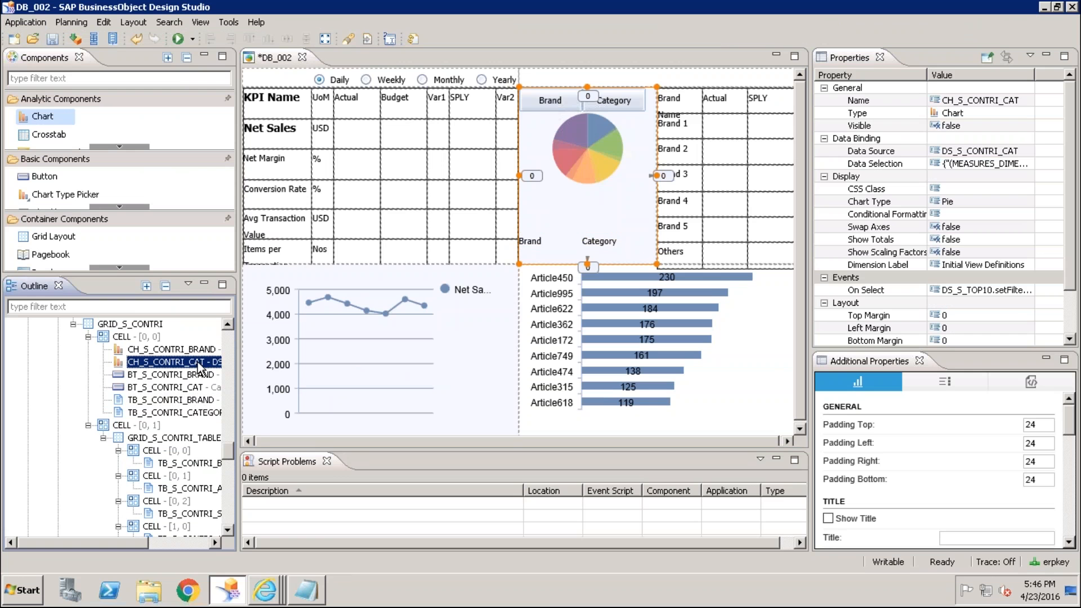
pyautogui.click(1024, 290)
pyautogui.click(1027, 291)
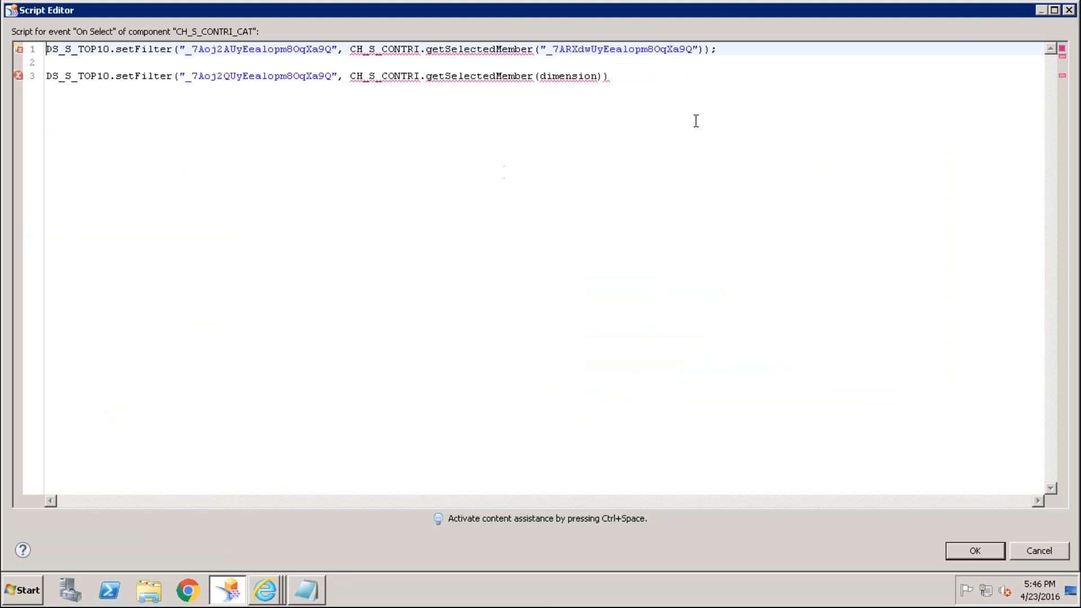
pyautogui.hotkey('shift', 'Down')
pyautogui.hotkey('shift', 'Down')
pyautogui.hotkey('shift', 'Down')
pyautogui.press('Delete')
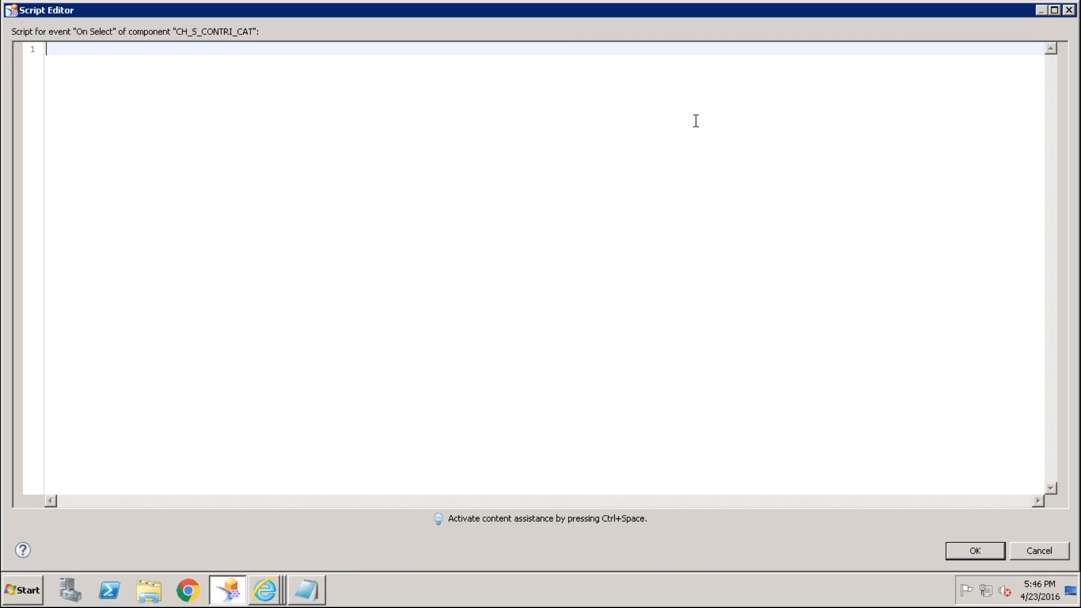
# Step: Write a DS_S_TOP10.setFilter call in the empty script with the Category dimension as its first argument
pyautogui.write('DS_')
pyautogui.hotkey('ctrl', 'space')
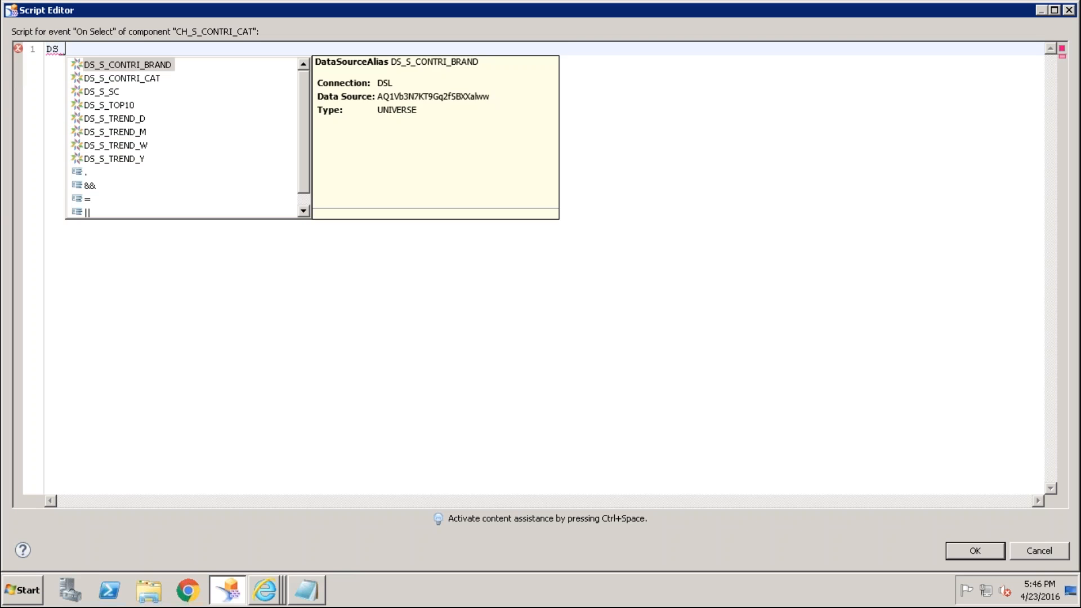
pyautogui.press('Down')
pyautogui.press('Down')
pyautogui.press('Down')
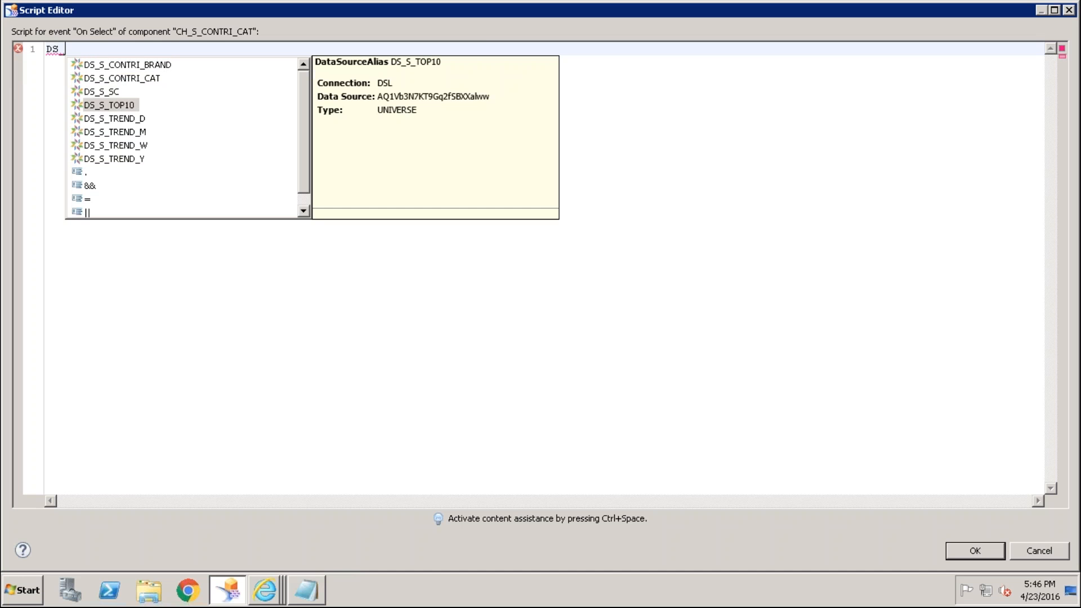
pyautogui.press('Return')
pyautogui.write('.setF')
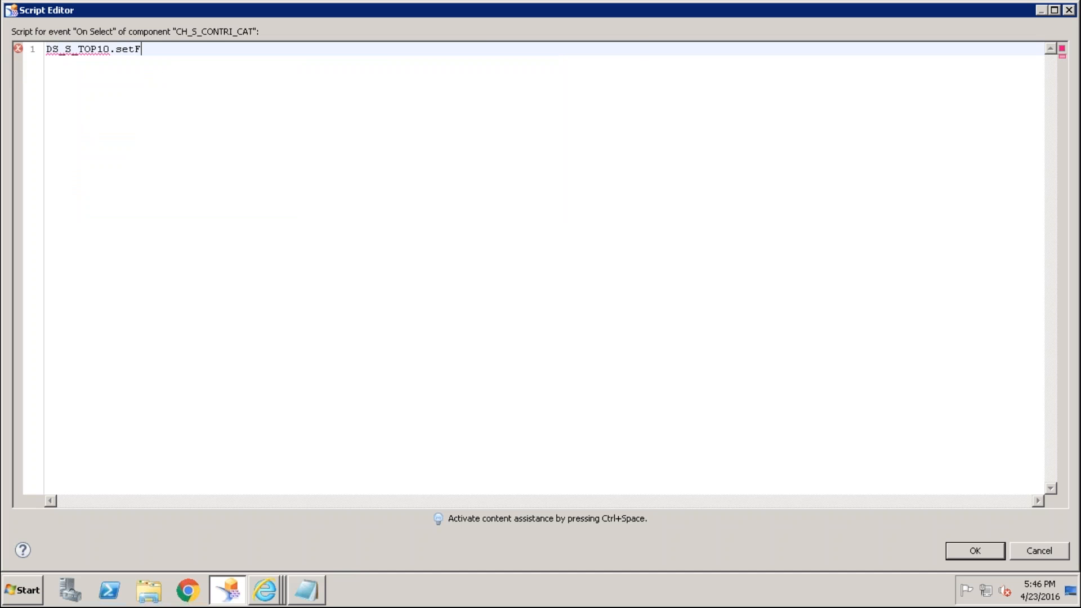
pyautogui.hotkey('ctrl', 'space')
pyautogui.press('Return')
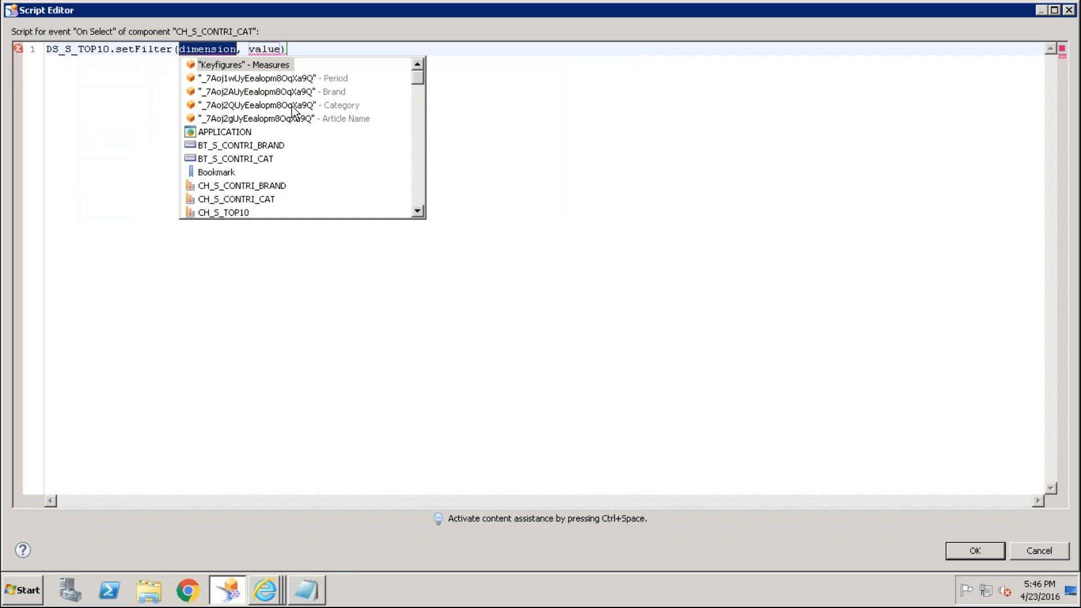
pyautogui.doubleClick(282, 107)
# Step: Set the filter value to CH_S_CONTRI_CAT.getSelectedMember with the Category Name dimension and end the statement with a semicolon
pyautogui.doubleClick(367, 49)
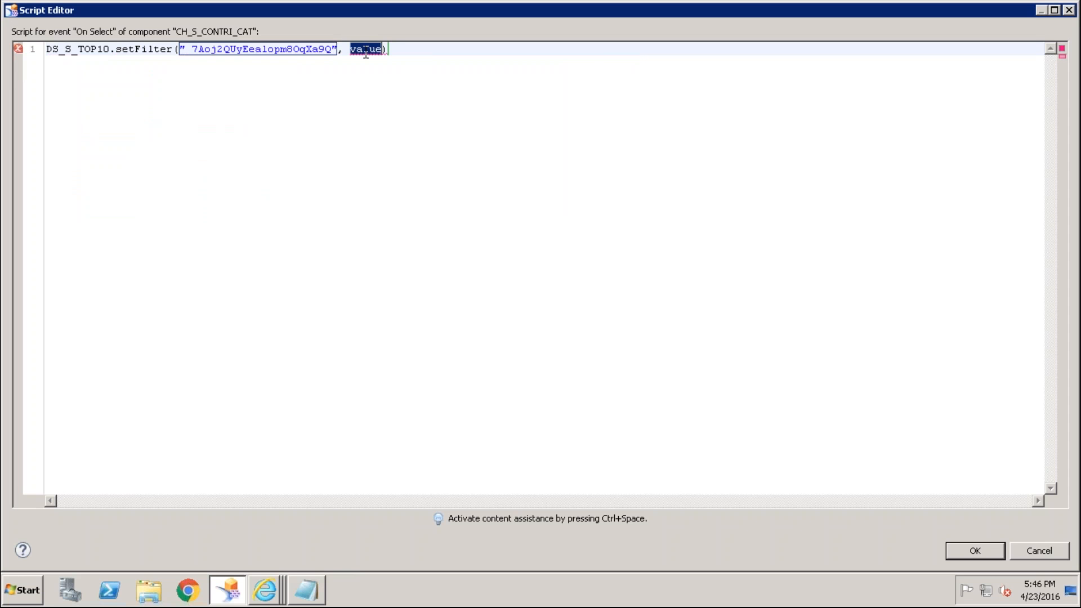
pyautogui.hotkey('ctrl', 'space')
pyautogui.write('C')
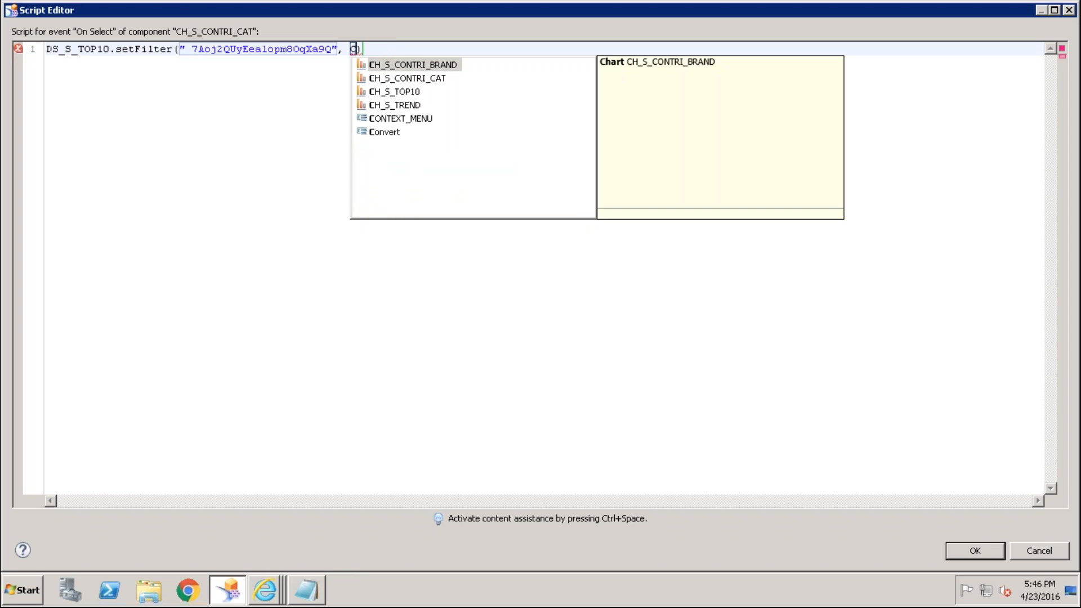
pyautogui.doubleClick(411, 81)
pyautogui.write('.set')
pyautogui.press('BackSpace')
pyautogui.press('BackSpace')
pyautogui.press('BackSpace')
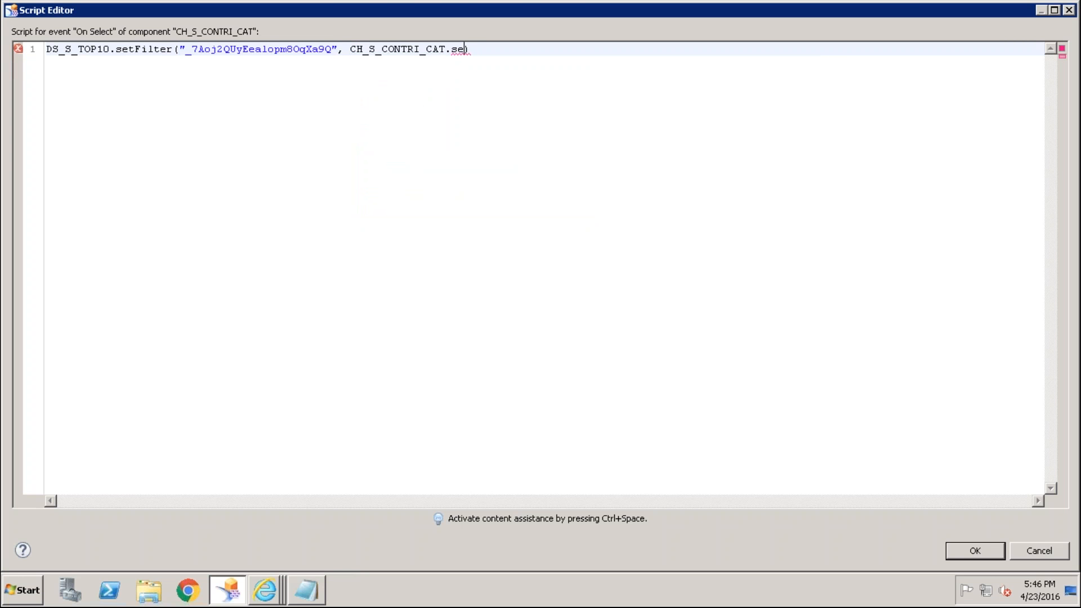
pyautogui.write('getSe')
pyautogui.press('Return')
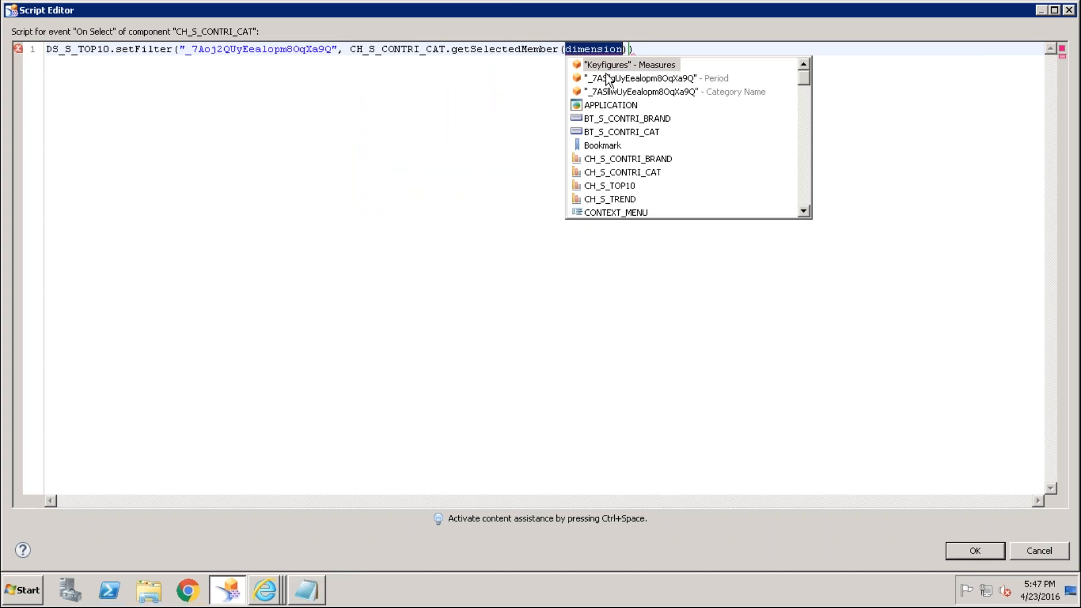
pyautogui.doubleClick(639, 92)
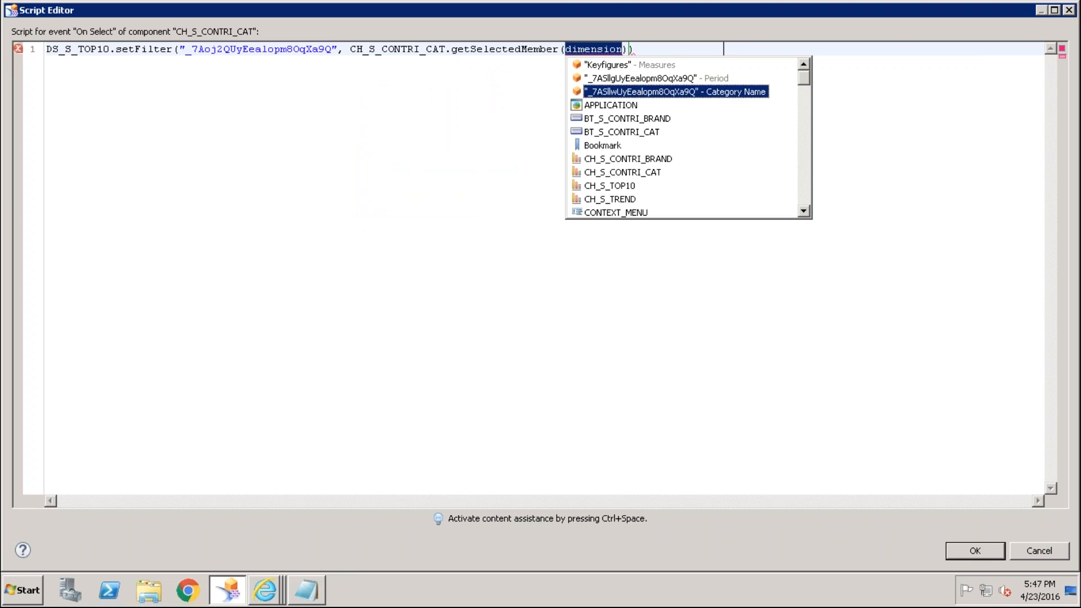
pyautogui.click(752, 51)
pyautogui.write(';')
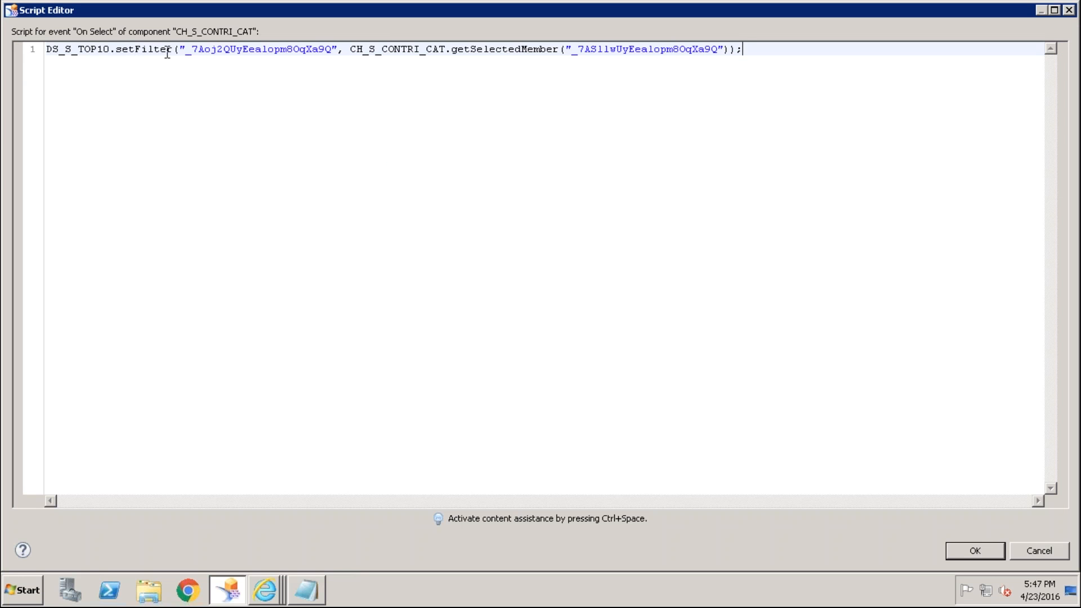
# Step: Review the setFilter statement, checking which dimension it filters and the selected-member expression that supplies the value
pyautogui.moveTo(172, 49); pyautogui.dragTo(44, 51)
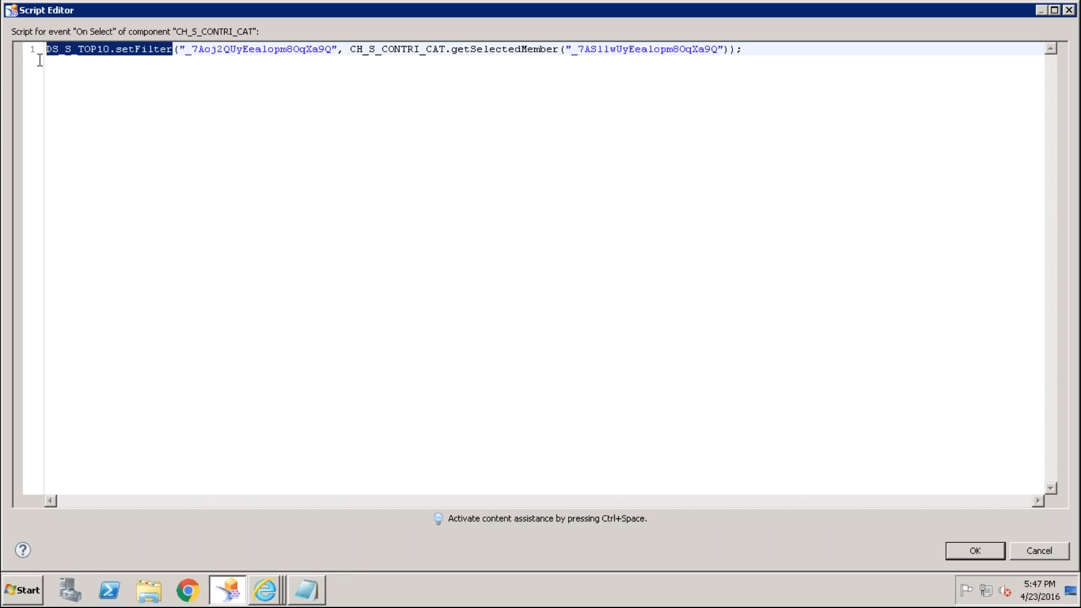
pyautogui.moveTo(186, 50); pyautogui.dragTo(334, 50)
pyautogui.hotkey('ctrl', 'space')
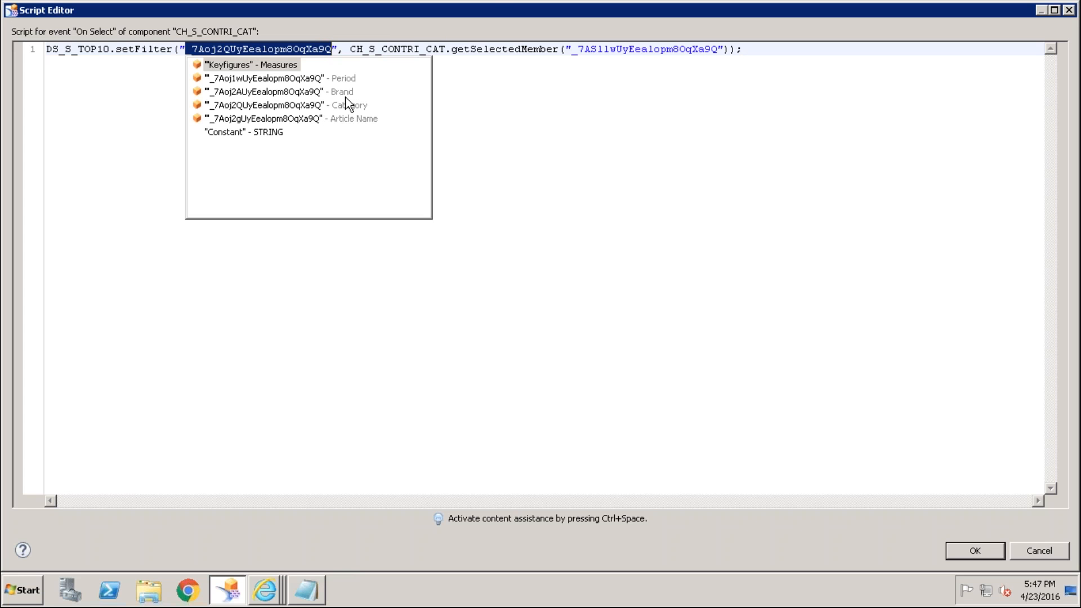
pyautogui.click(546, 112)
pyautogui.moveTo(351, 50); pyautogui.dragTo(732, 52)
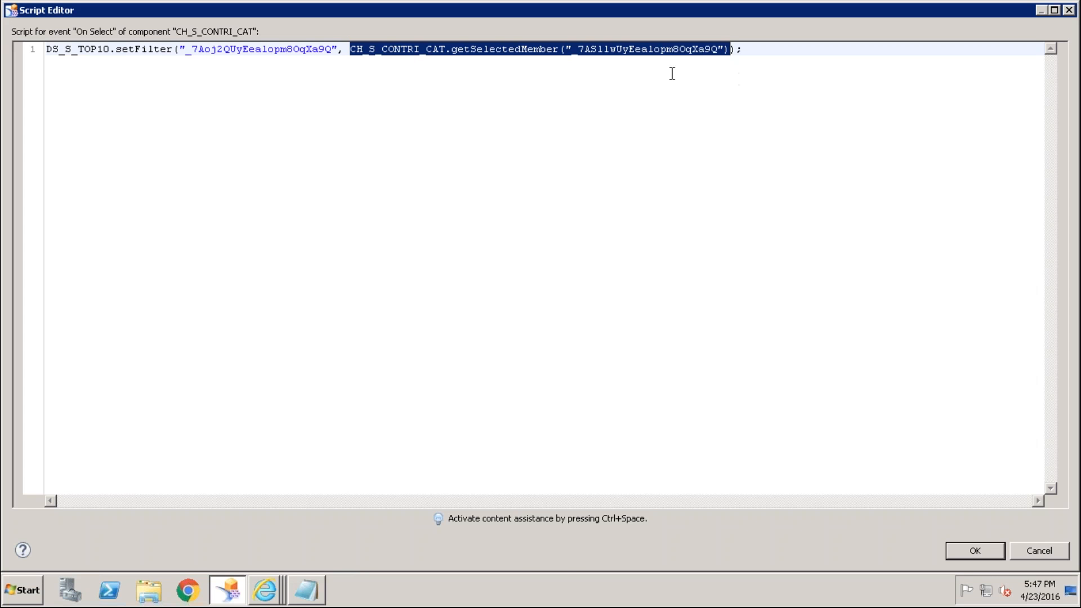
pyautogui.doubleClick(234, 51)
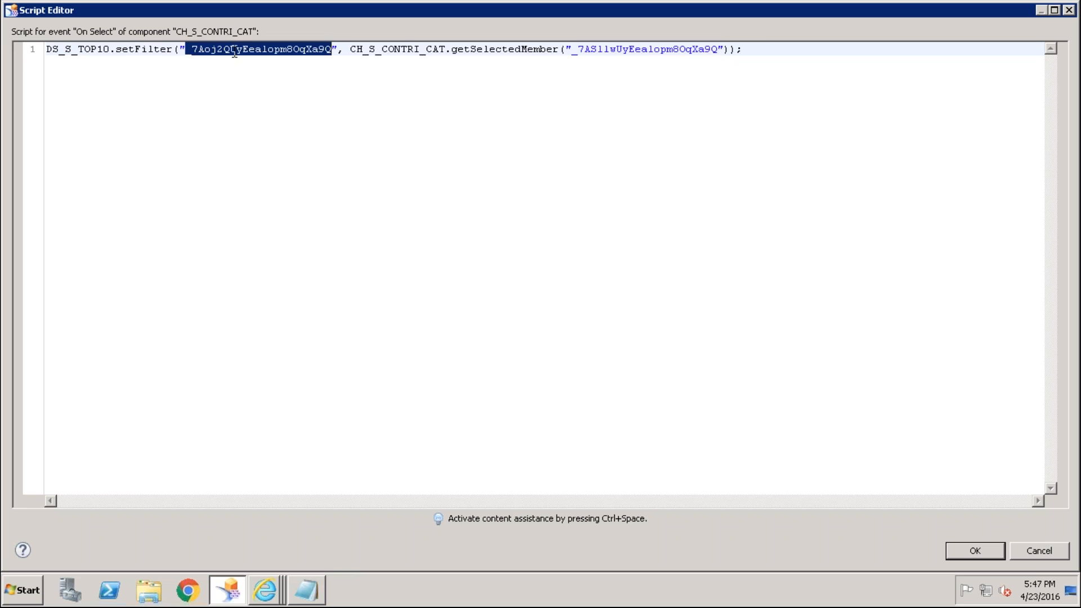
pyautogui.moveTo(235, 53)
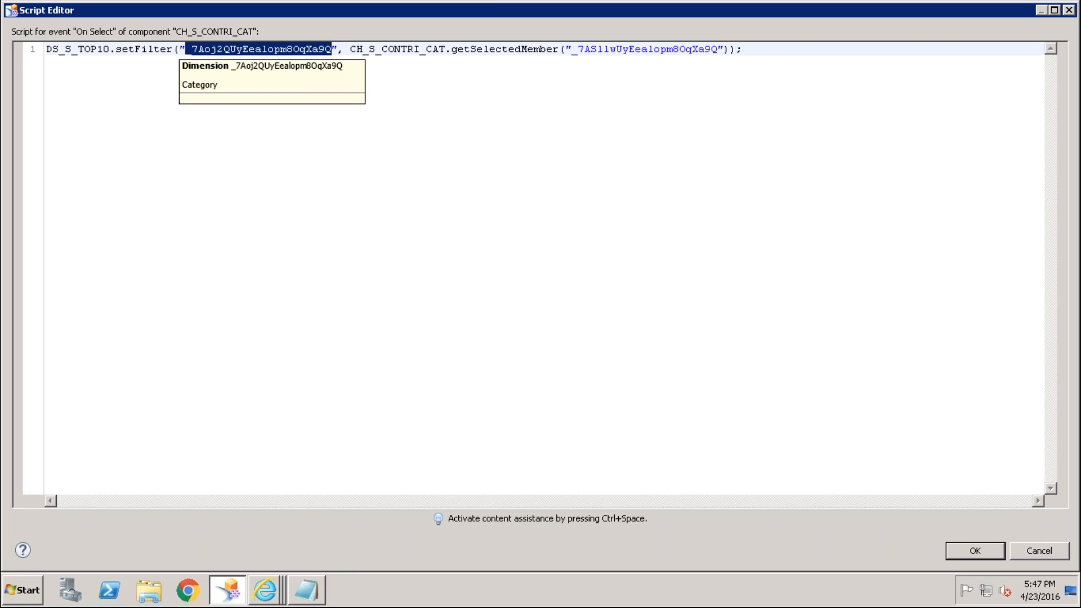
pyautogui.click(758, 54)
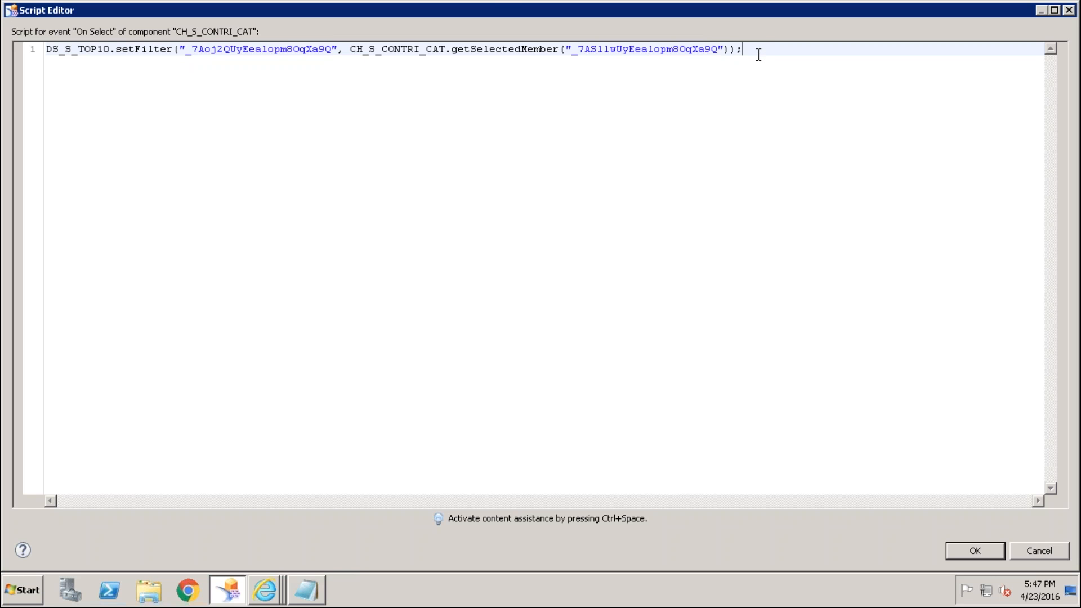
pyautogui.press('Return')
pyautogui.write('DS_S_')
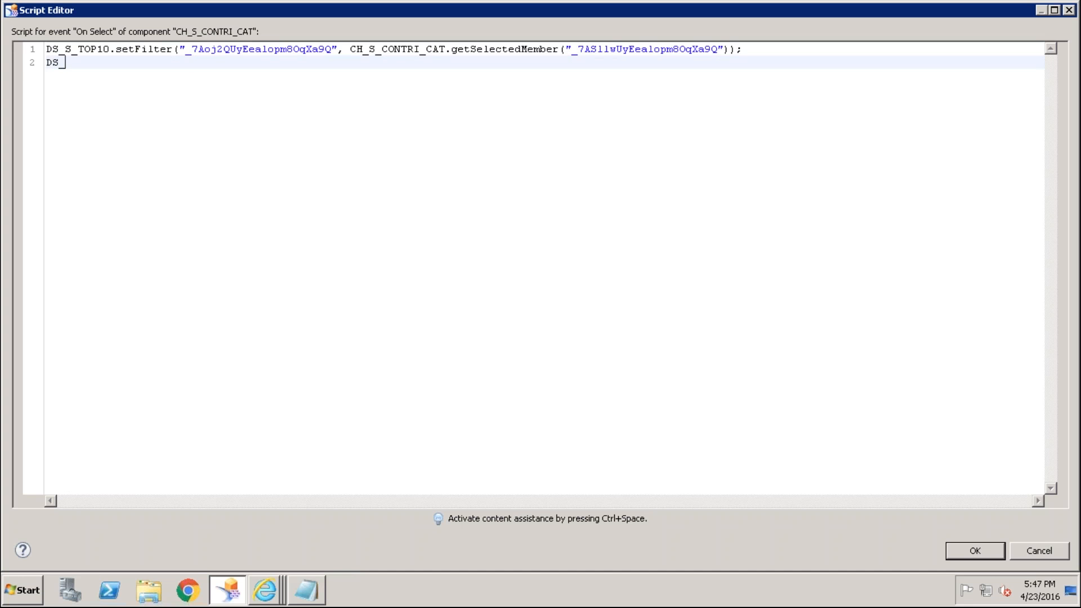
pyautogui.hotkey('ctrl', 'space')
pyautogui.press('Down')
pyautogui.press('Down')
pyautogui.press('Down')
pyautogui.press('Return')
pyautogui.write('.clear')
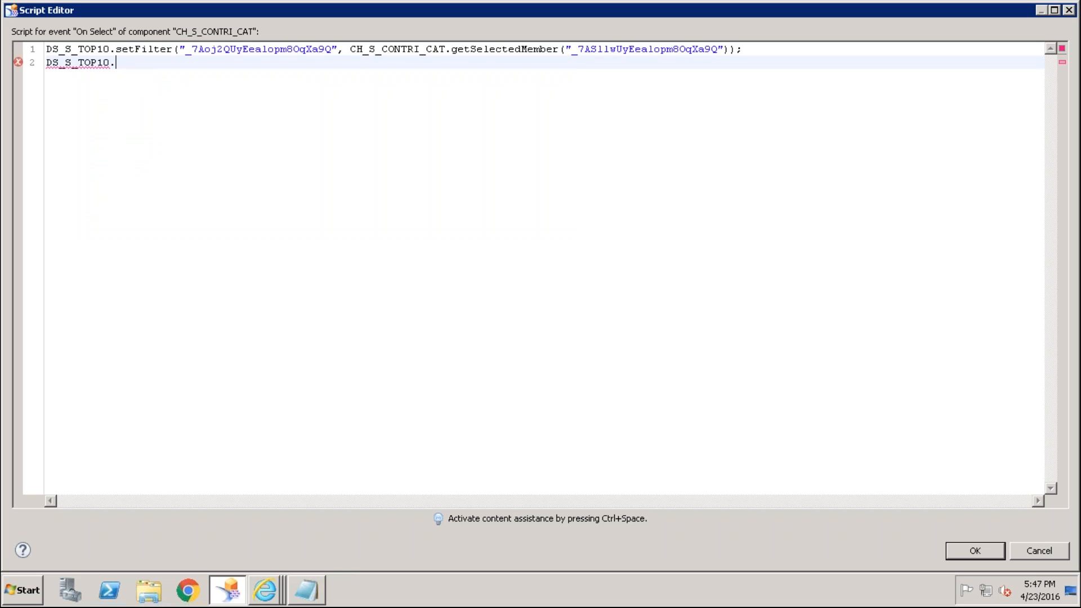
pyautogui.press('Down')
pyautogui.press('Return')
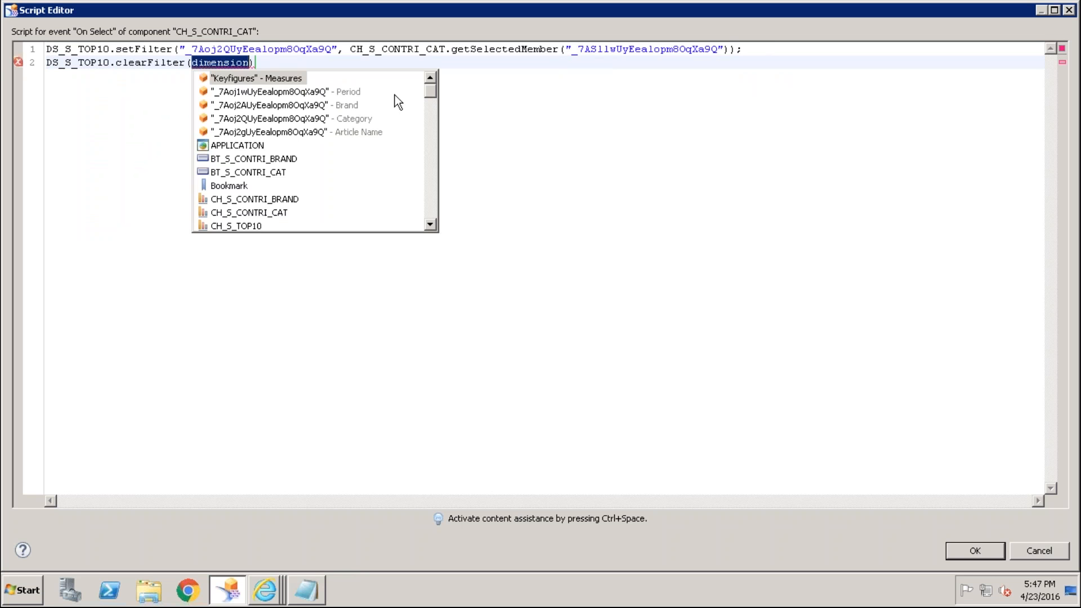
pyautogui.click(537, 100)
pyautogui.hotkey('shift', 'Home')
pyautogui.press('Delete')
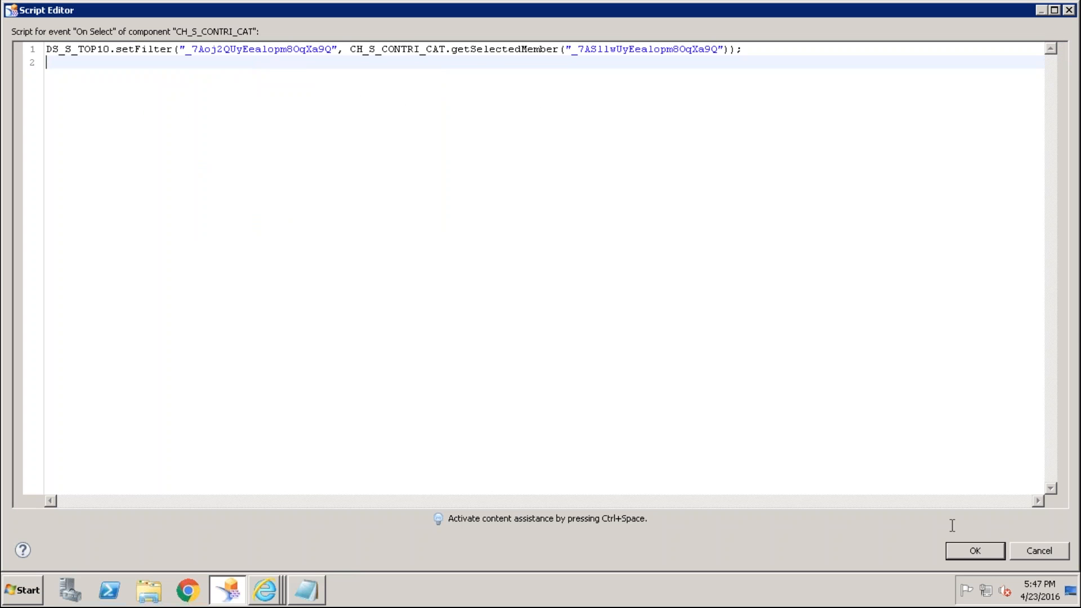
# Step: Accept the script, open CH_S_CONTRI_BRAND's On Select script and delete its unfinished second setFilter statement
pyautogui.click(963, 559)
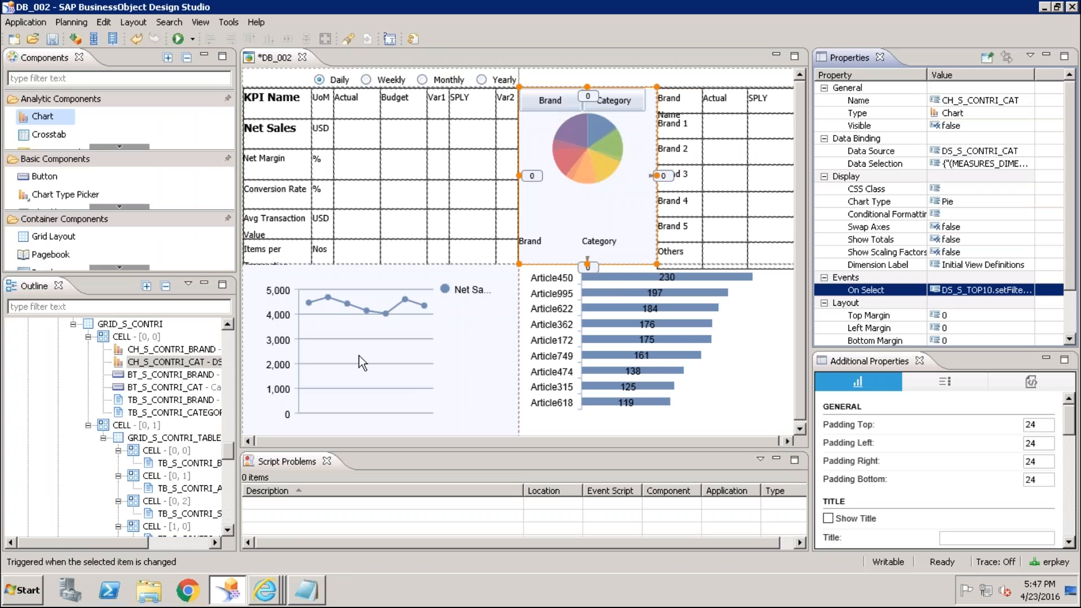
pyautogui.click(189, 350)
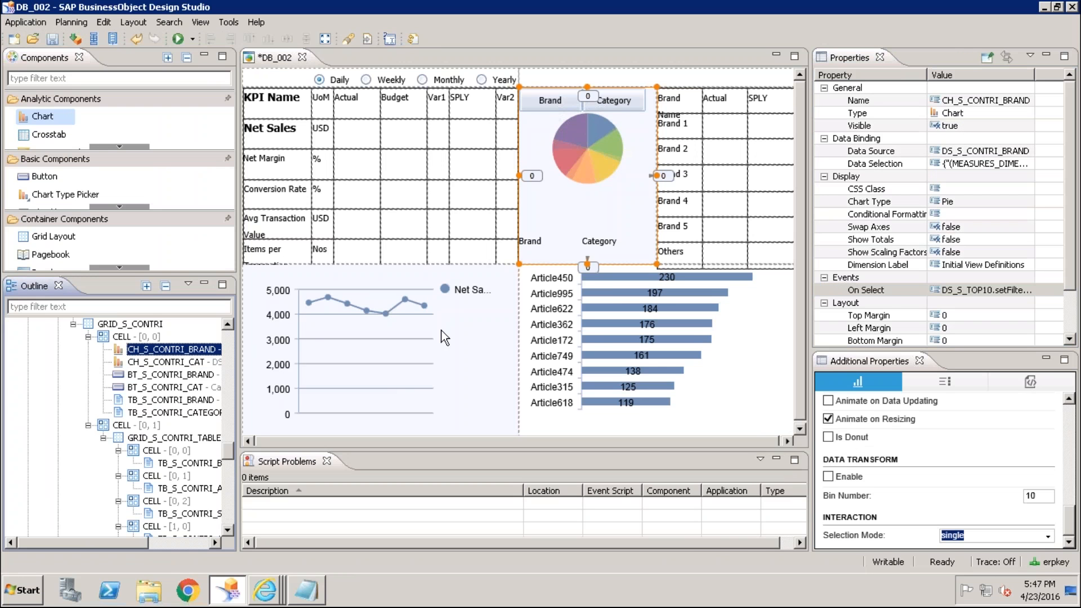
pyautogui.click(1008, 291)
pyautogui.click(1024, 289)
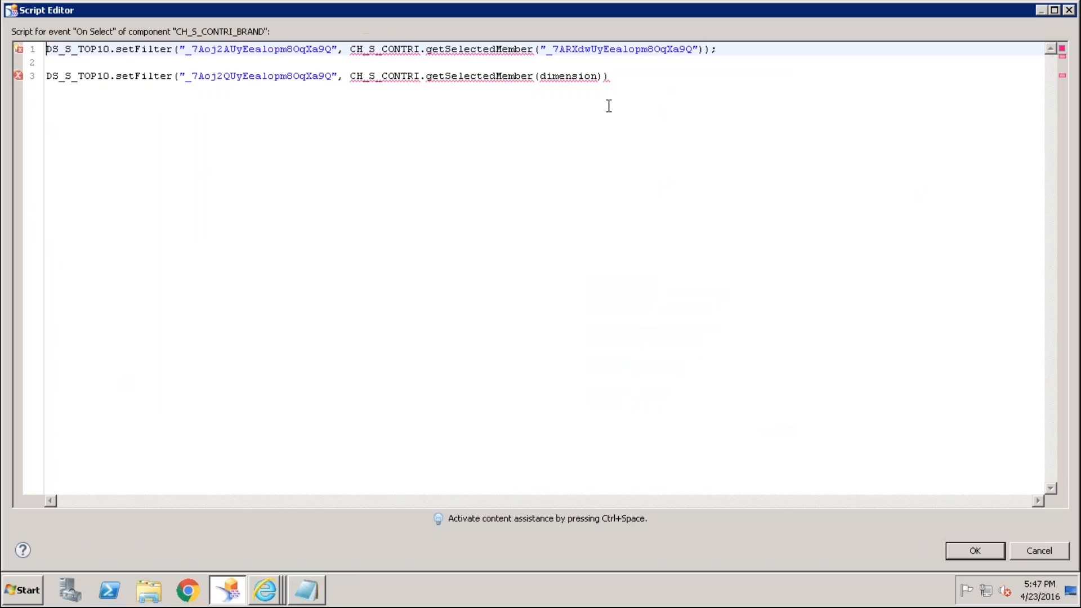
pyautogui.click(652, 77)
pyautogui.hotkey('shift', 'Home')
pyautogui.press('BackSpace')
# Step: Change the chart reference in the remaining setFilter statement to CH_S_CONTRI_BRAND and accept the script
pyautogui.click(421, 49)
pyautogui.write('_')
pyautogui.hotkey('ctrl', 'space')
pyautogui.press('Return')
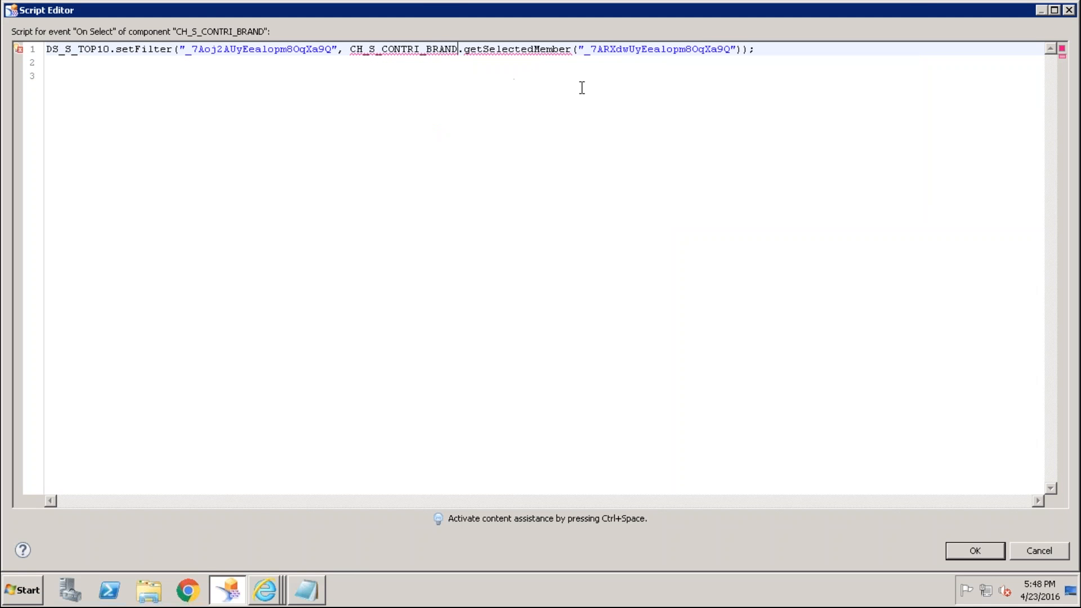
pyautogui.click(989, 550)
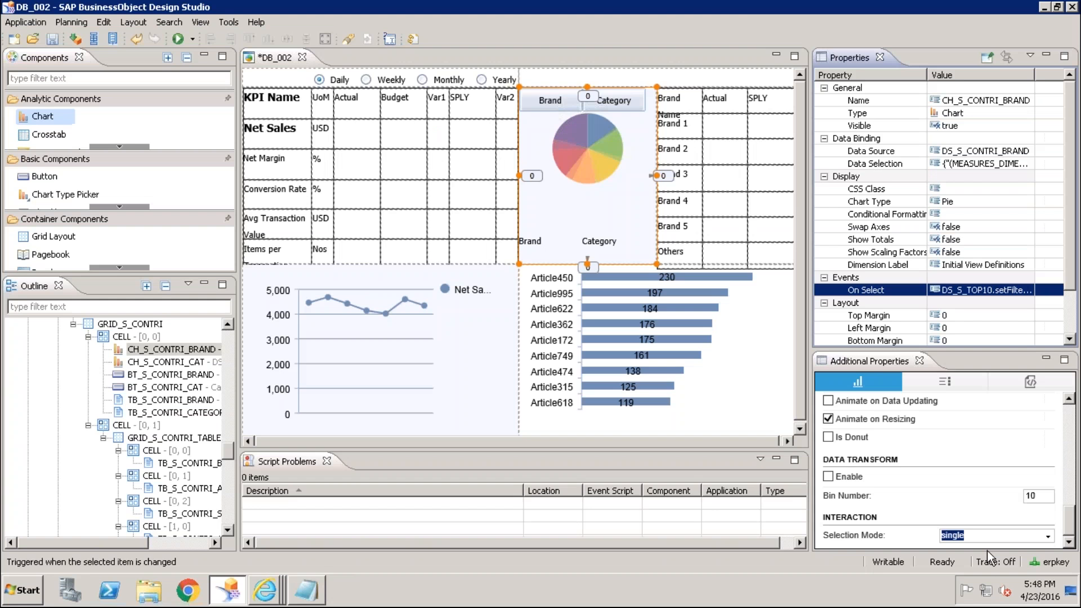
# Step: Run the dashboard in the browser and test the Top 10 filtering by selecting the Brand 3, Others and Brand 5 pie slices
pyautogui.click(177, 40)
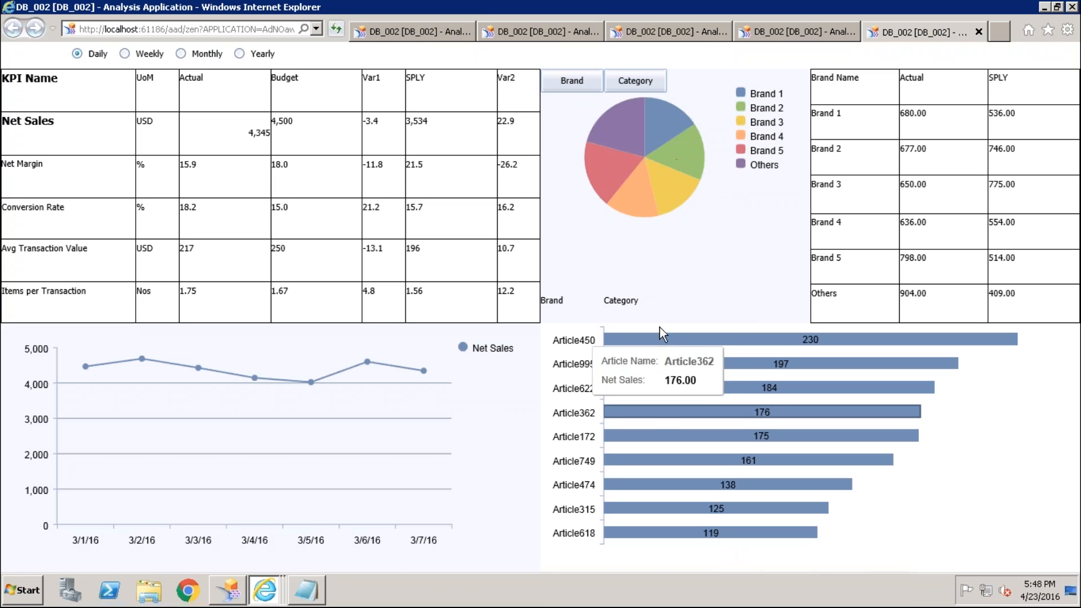
pyautogui.click(661, 194)
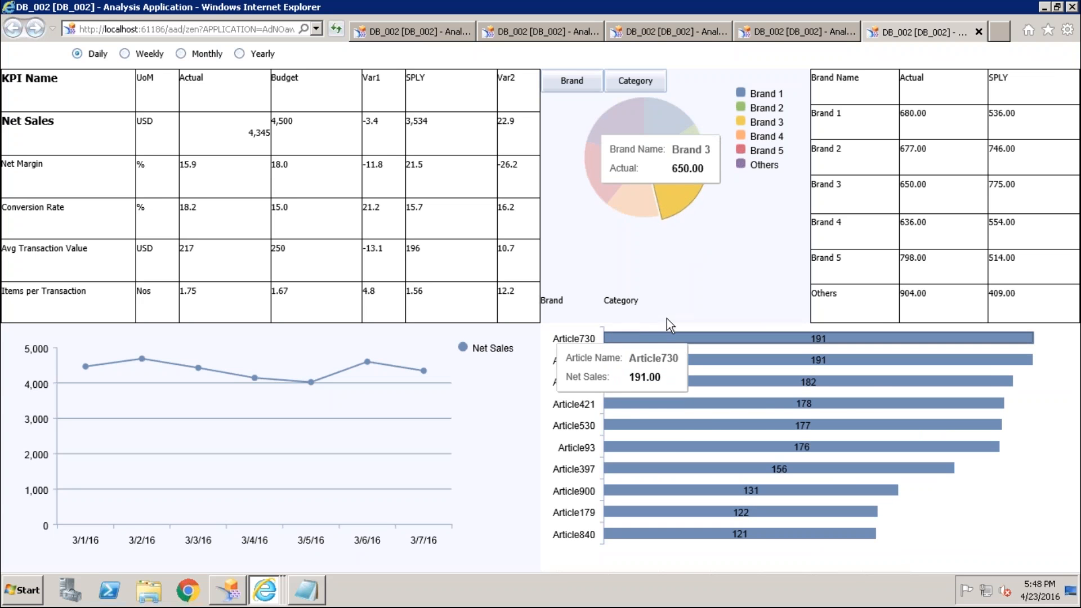
pyautogui.click(626, 103)
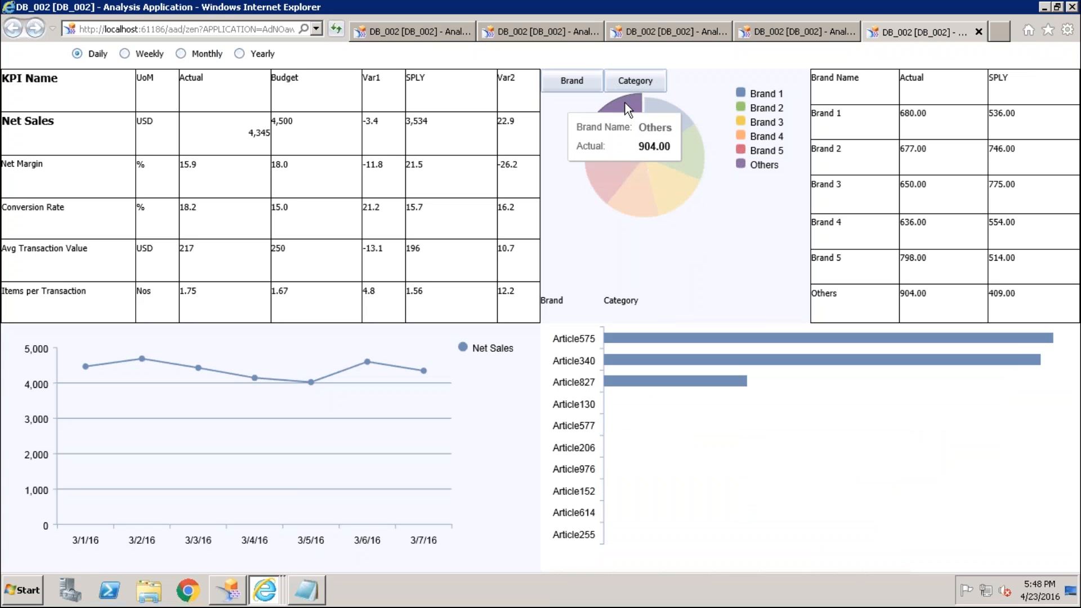
pyautogui.click(619, 175)
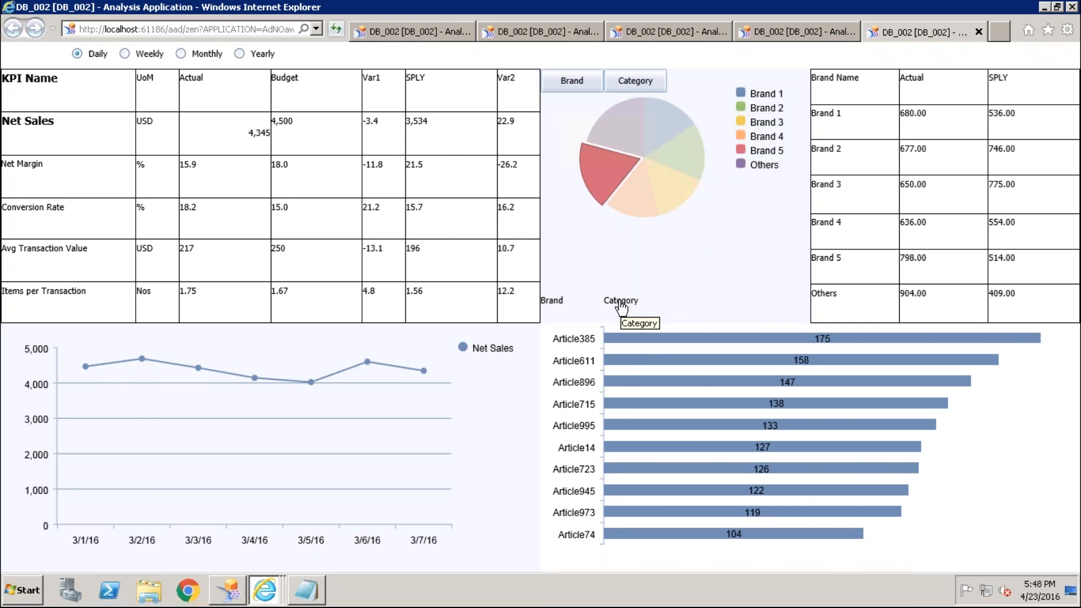
# Step: Switch back to Design Studio, open the Category text's On Click script and review its two setVisible statements
pyautogui.click(226, 591)
pyautogui.click(600, 243)
pyautogui.click(1017, 232)
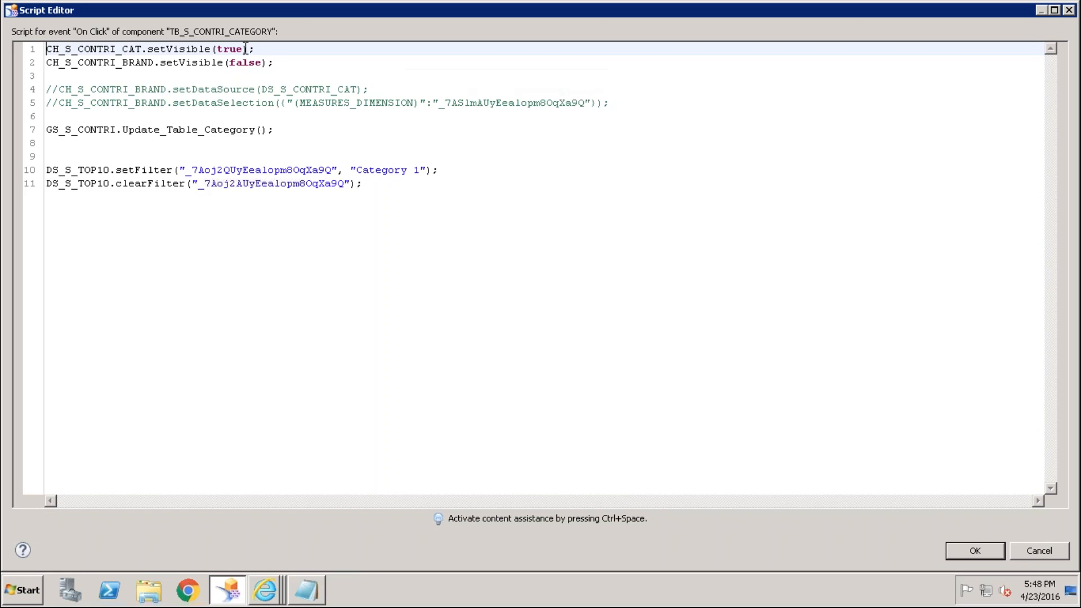
pyautogui.moveTo(275, 63); pyautogui.dragTo(37, 67)
pyautogui.moveTo(256, 51); pyautogui.dragTo(44, 52)
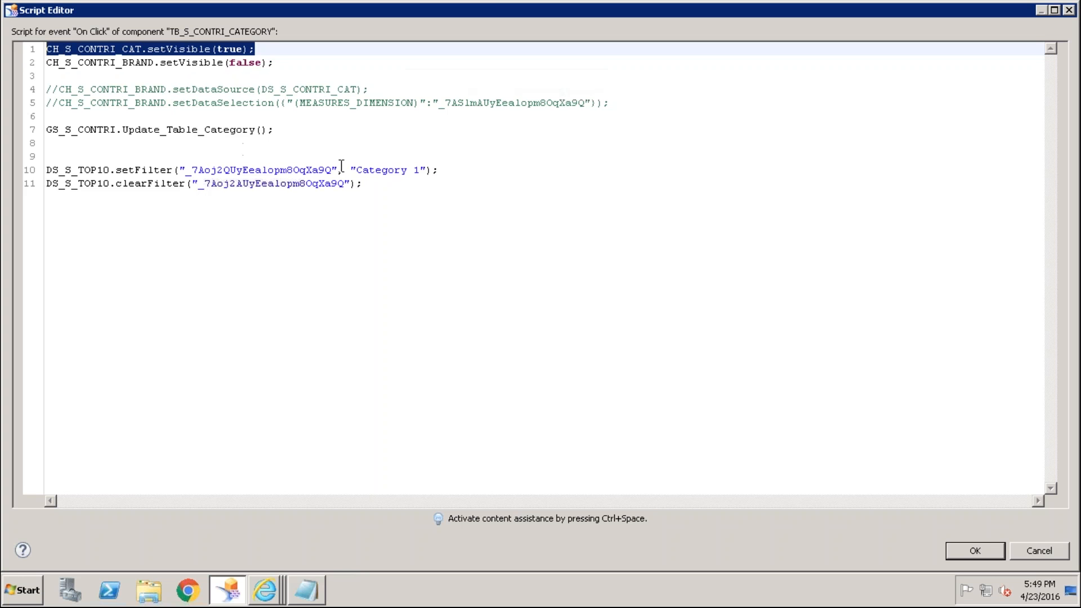
# Step: Review the setFilter statement with Category 1 and the clearFilter statement, checking which dimension the latter clears
pyautogui.moveTo(444, 172); pyautogui.dragTo(45, 172)
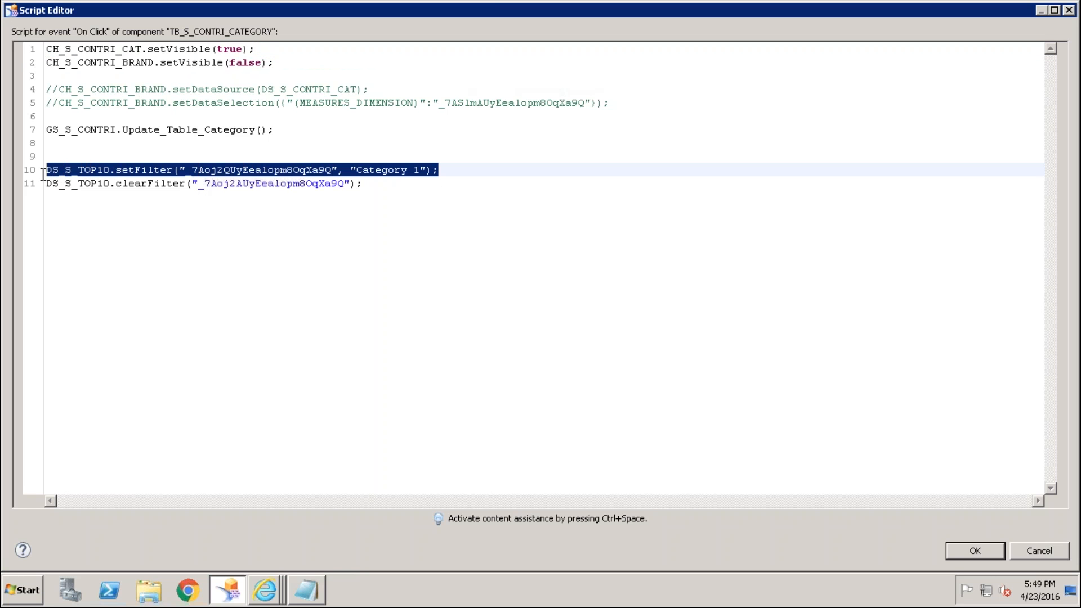
pyautogui.doubleClick(405, 171)
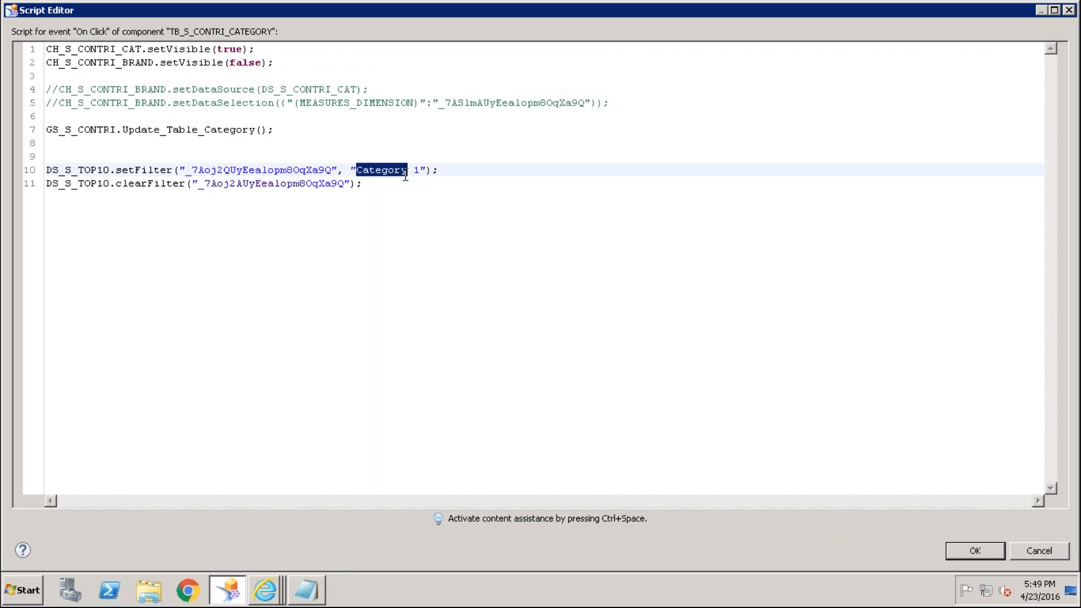
pyautogui.moveTo(111, 170); pyautogui.dragTo(45, 176)
pyautogui.moveTo(108, 183); pyautogui.dragTo(333, 176)
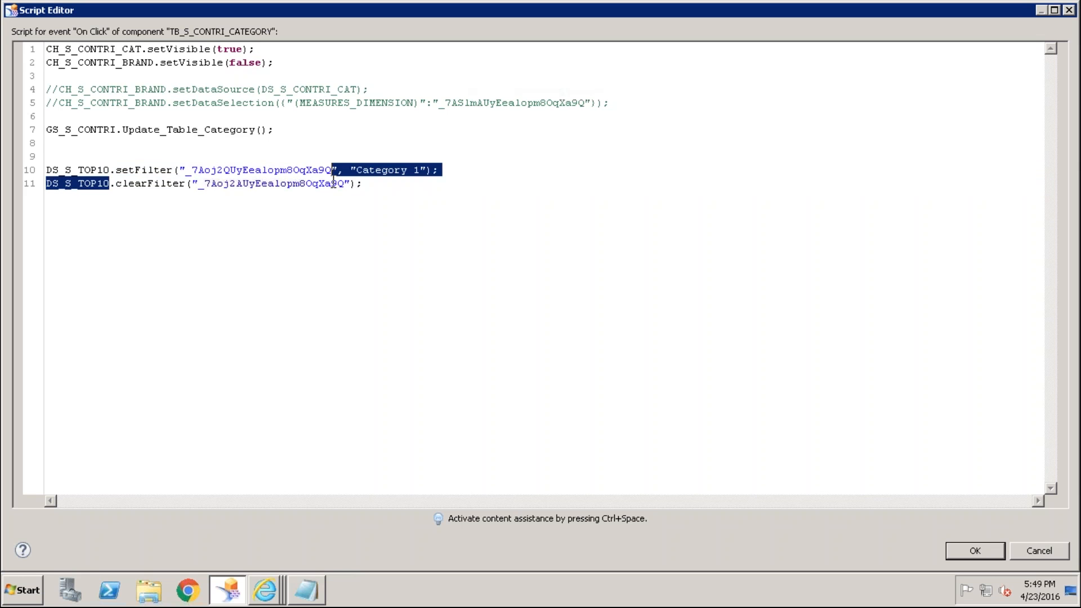
pyautogui.doubleClick(285, 185)
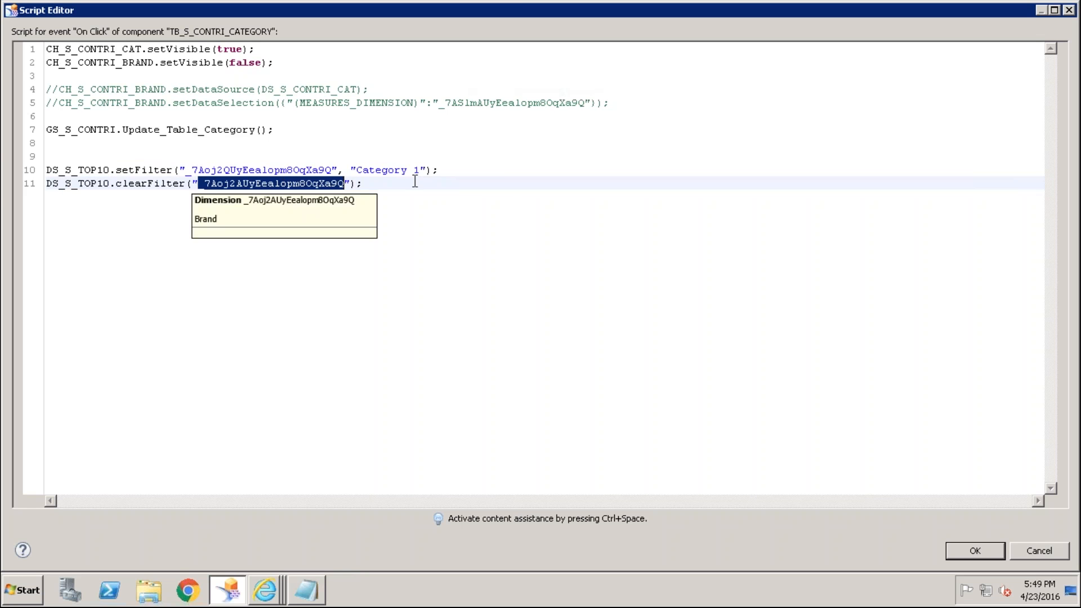
pyautogui.click(415, 321)
# Step: Switch to the running dashboard in Internet Explorer, show the contribution by Category and check it against the On Click script
pyautogui.click(264, 591)
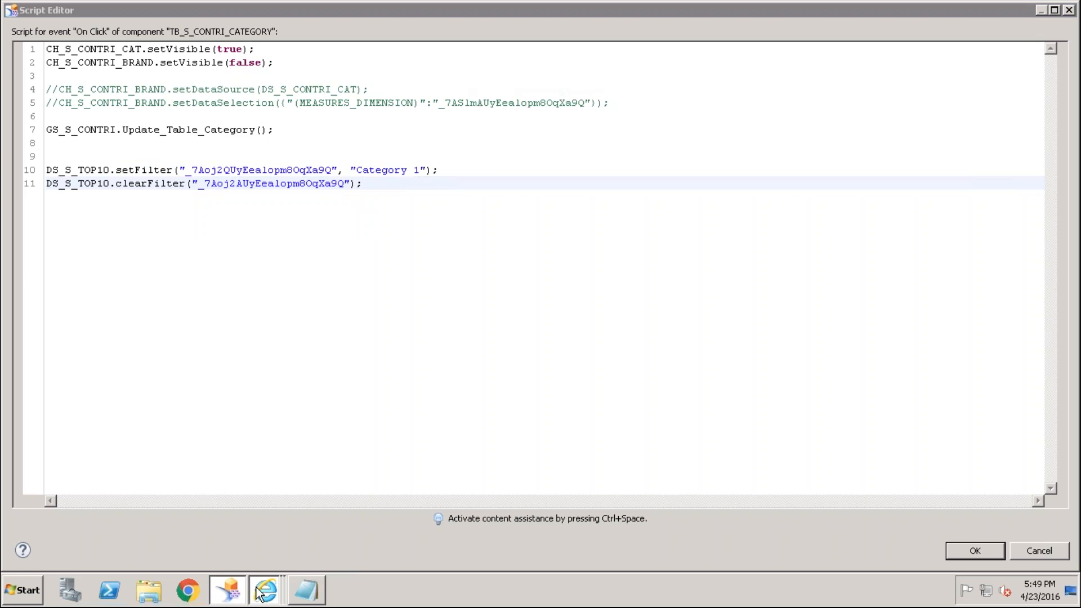
pyautogui.click(266, 555)
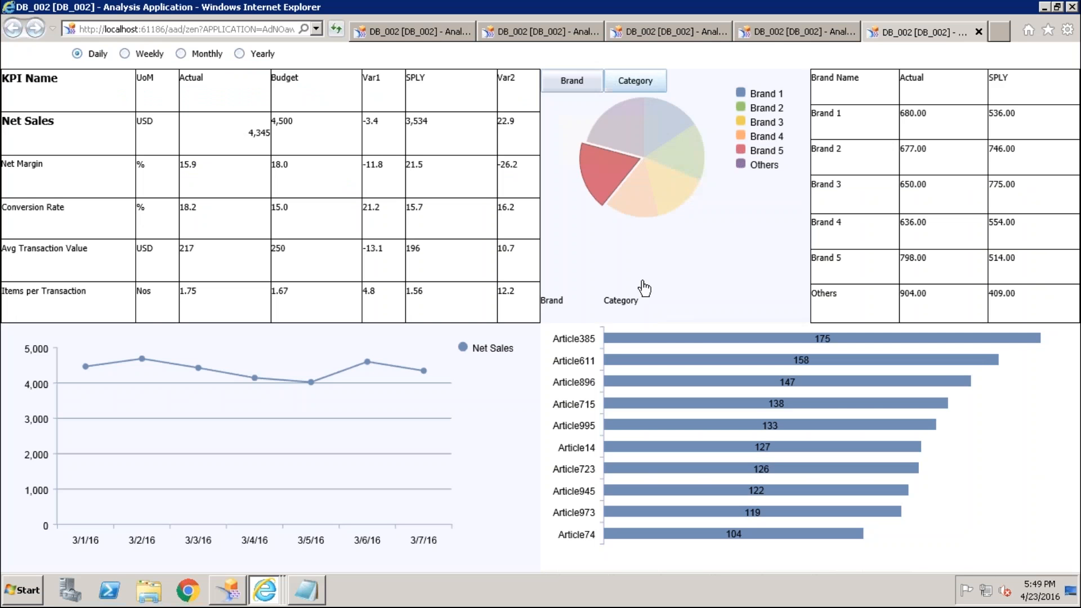
pyautogui.click(635, 306)
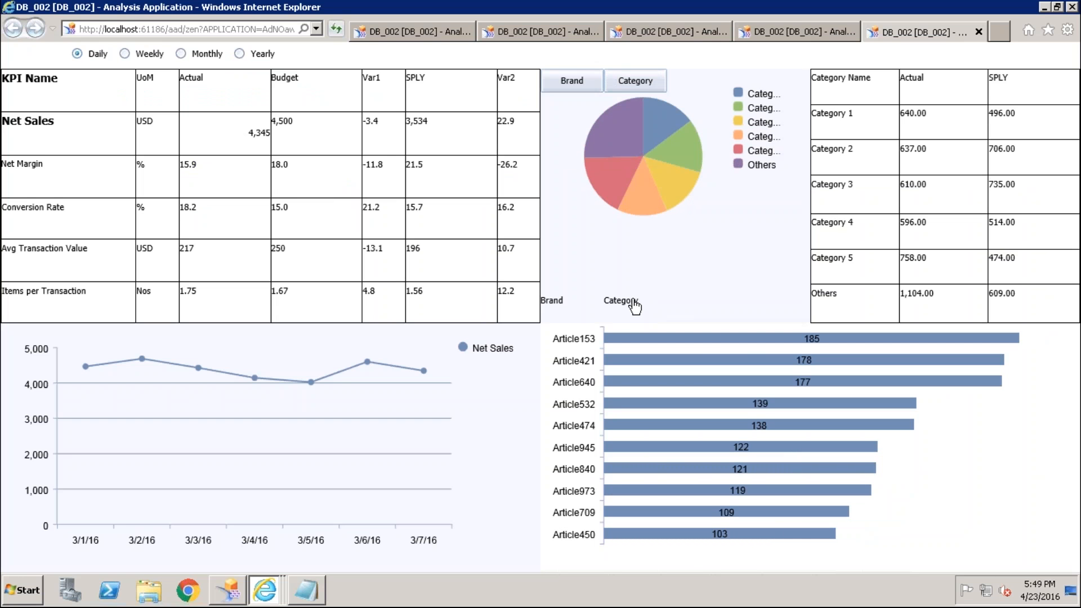
pyautogui.click(222, 594)
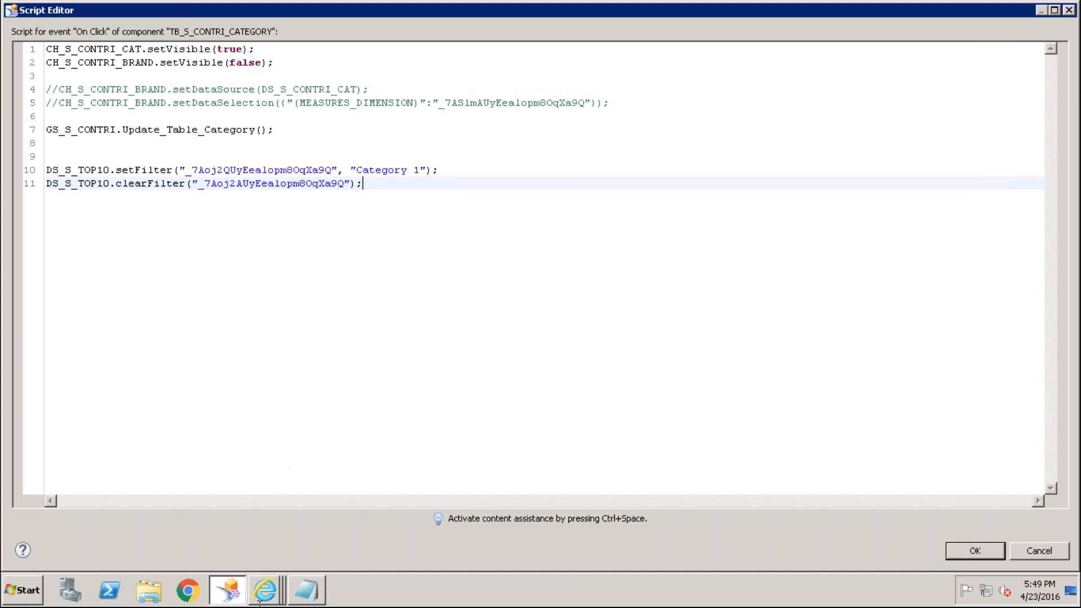
pyautogui.click(260, 596)
pyautogui.click(262, 556)
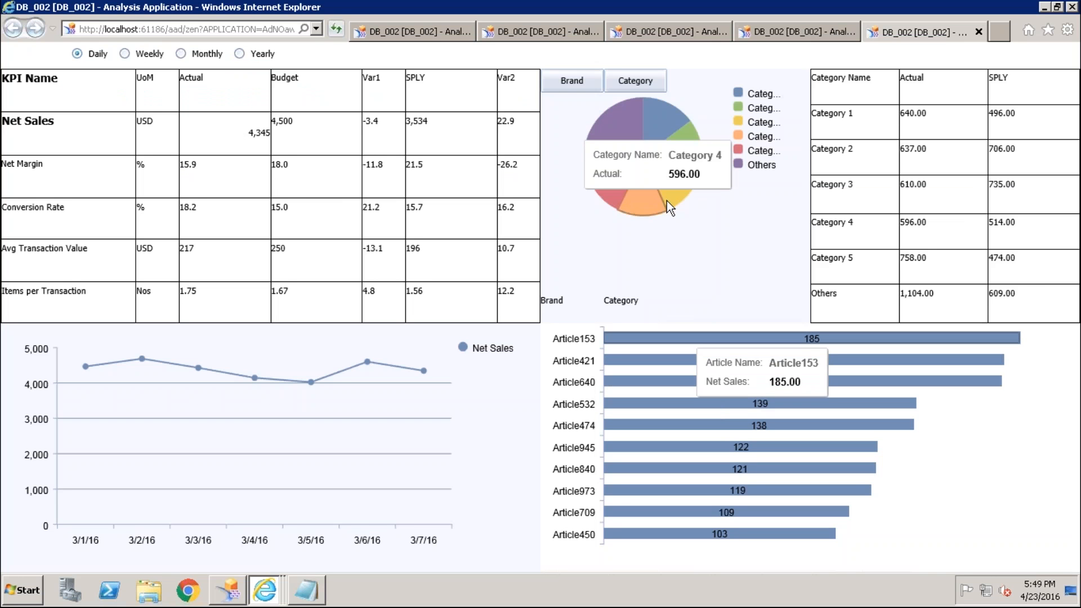
pyautogui.moveTo(650, 200)
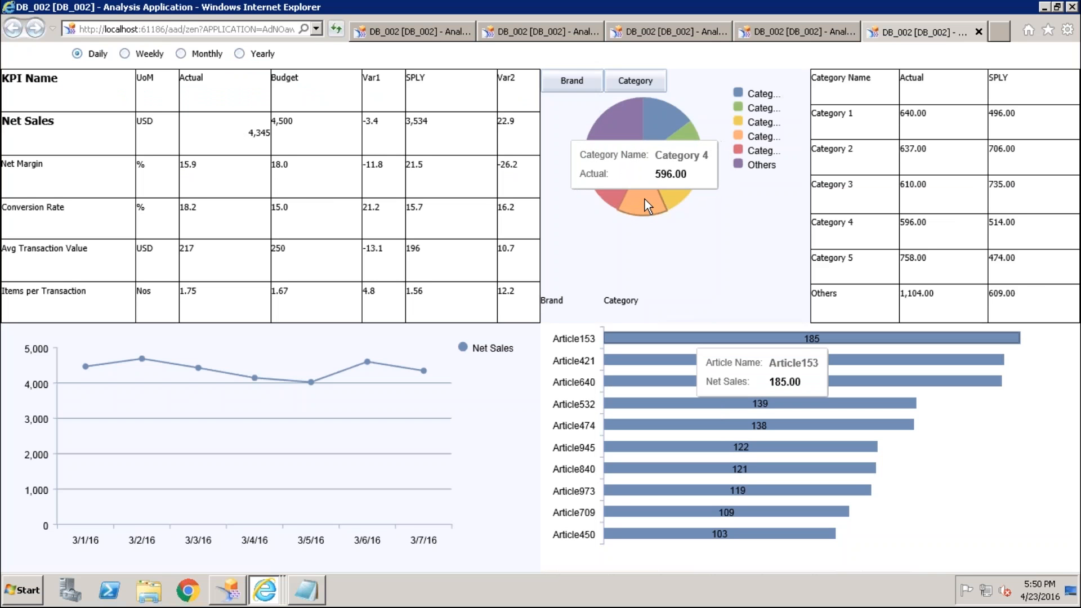
# Step: Switch the contribution view back to Brand and inspect the top article in the Top 10 chart
pyautogui.click(556, 301)
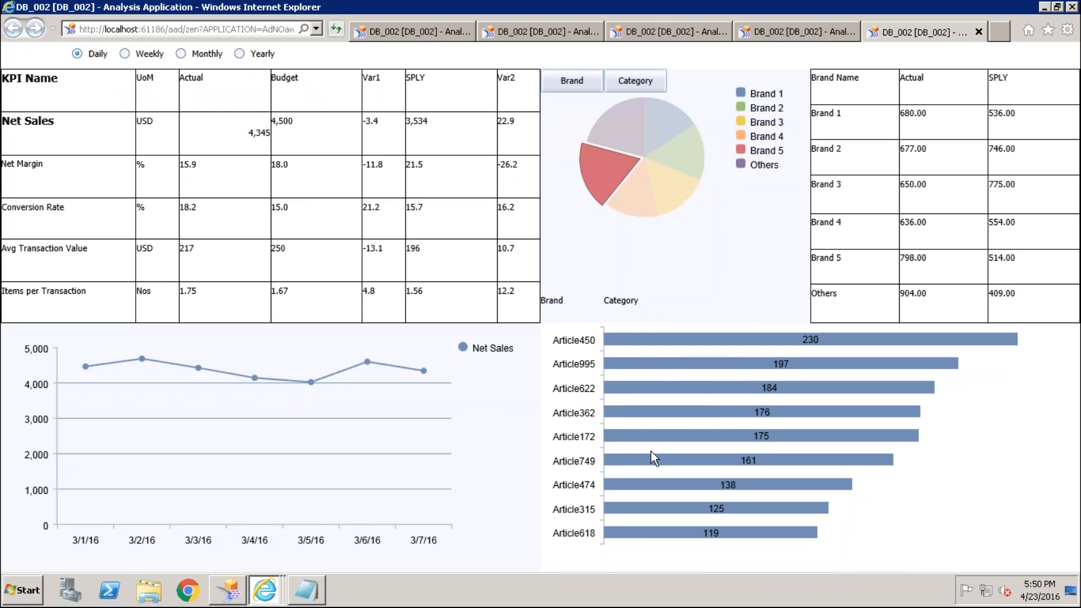
pyautogui.moveTo(725, 346)
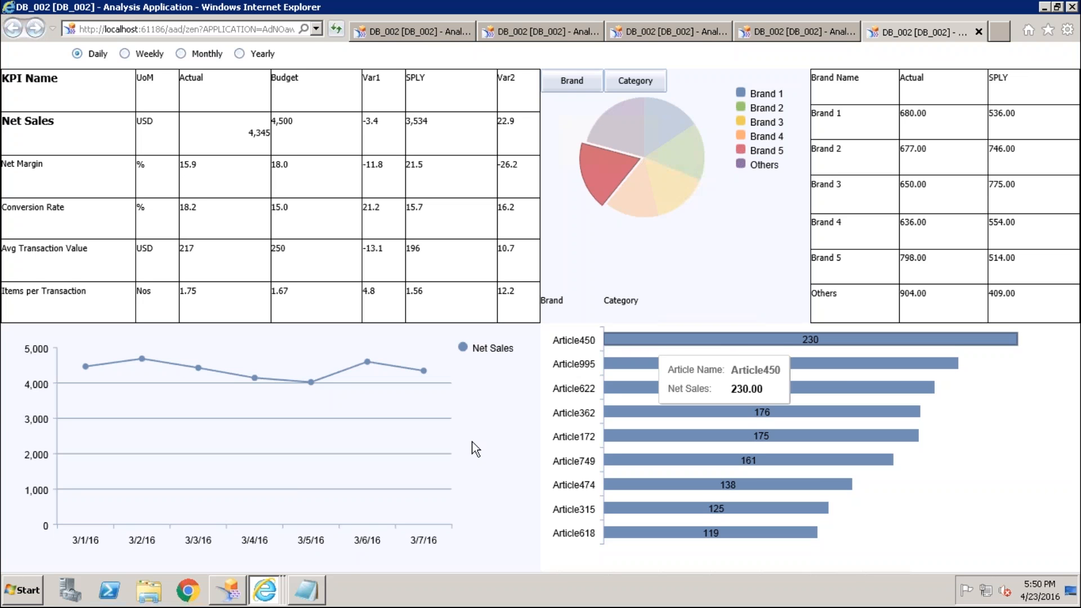
pyautogui.moveTo(229, 601)
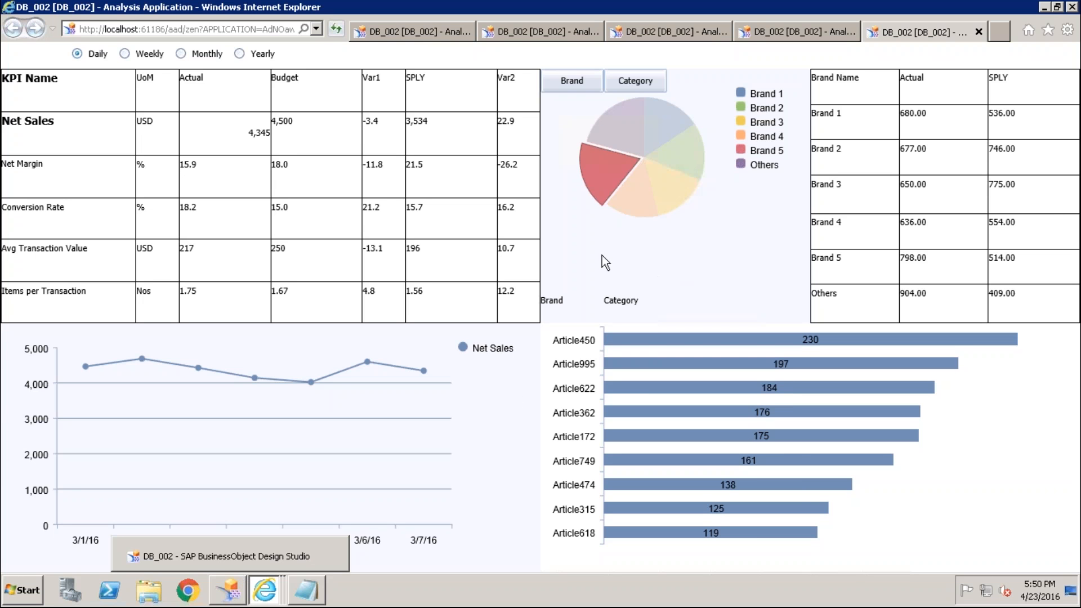
# Step: Show the contribution by Category and test the Top 10 filtering with the Others, Category 5, Category 4, Category 3 and Category 2 slices
pyautogui.click(626, 304)
pyautogui.moveTo(669, 166)
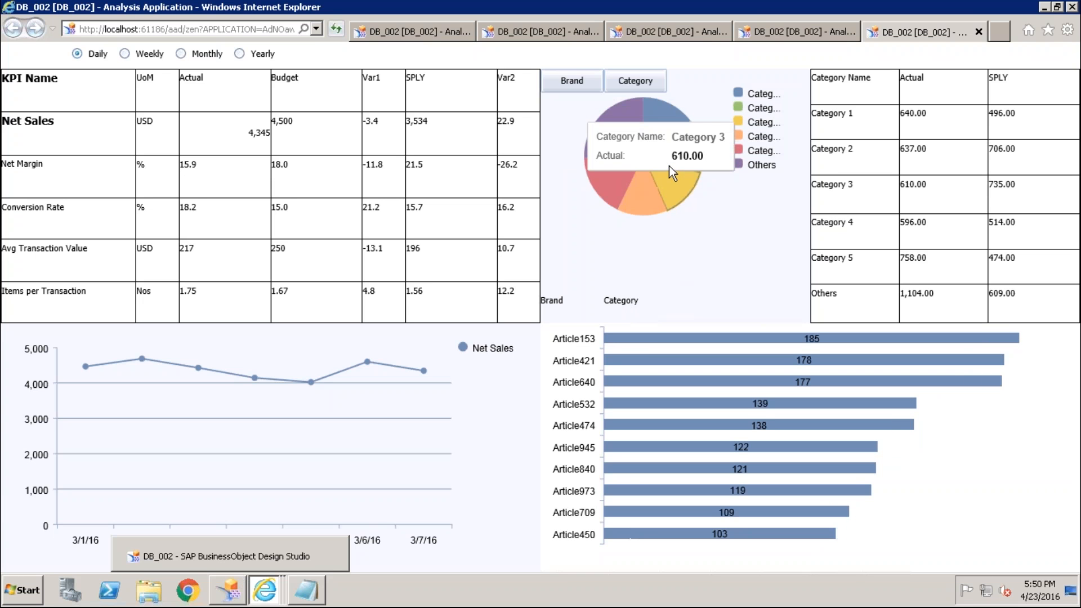
pyautogui.moveTo(666, 113)
pyautogui.click(624, 107)
pyautogui.moveTo(616, 183)
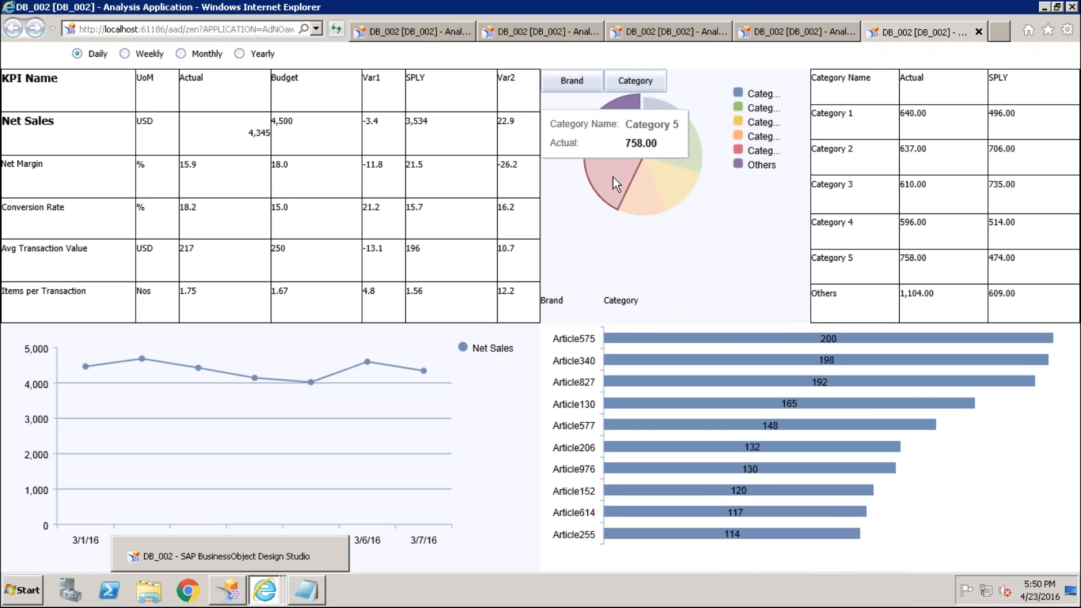
pyautogui.click(618, 177)
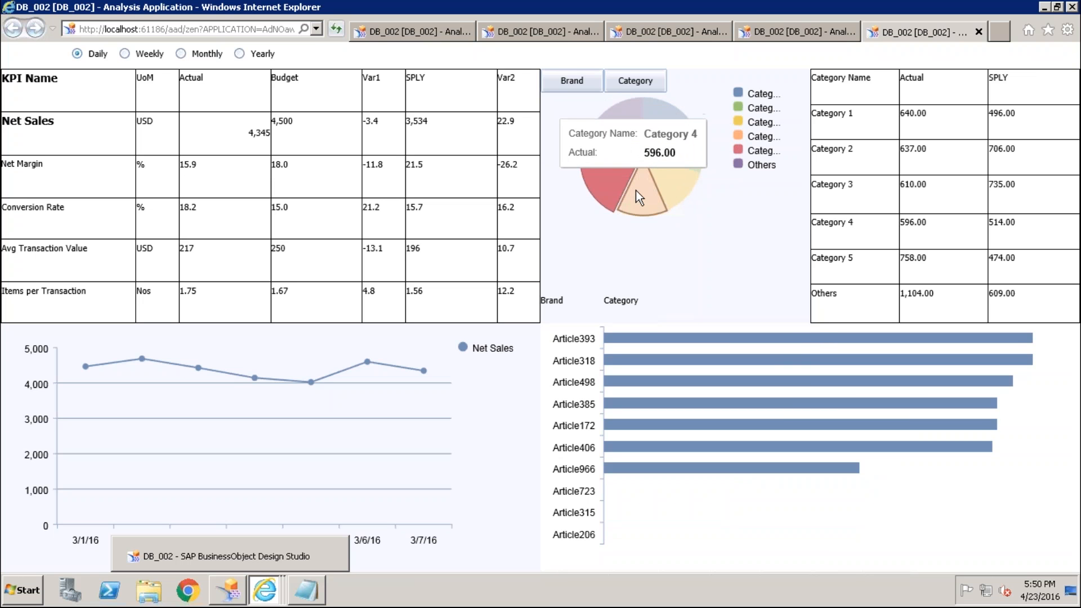
pyautogui.click(637, 191)
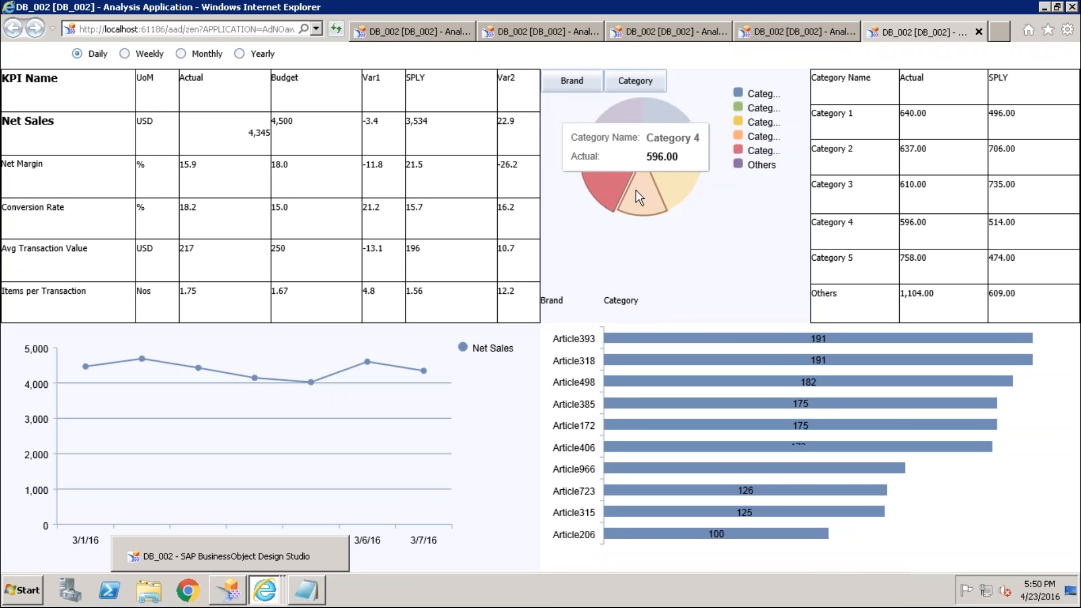
pyautogui.click(672, 190)
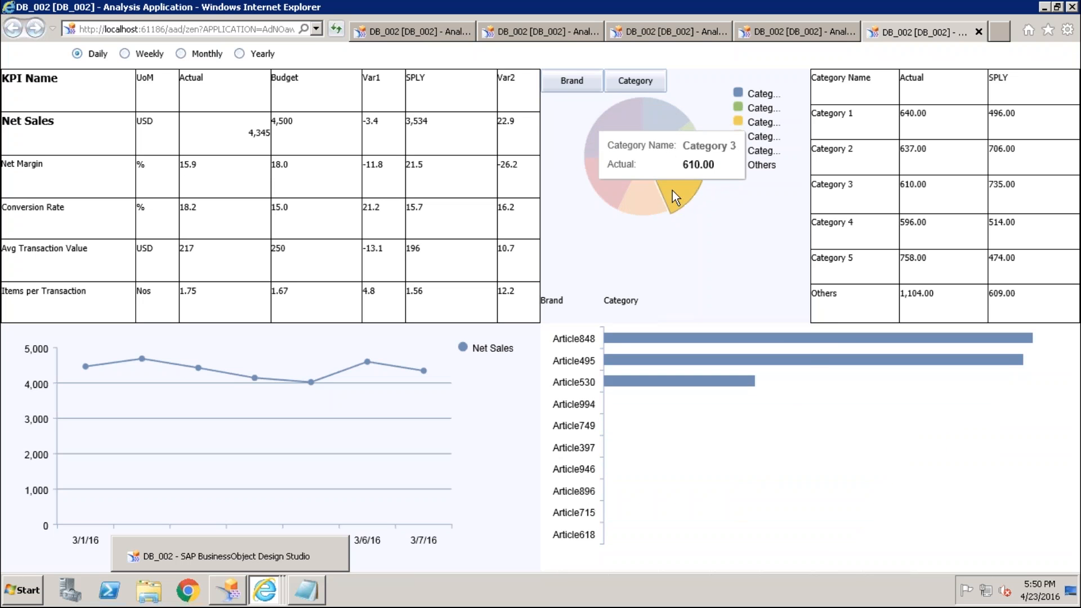
pyautogui.click(688, 128)
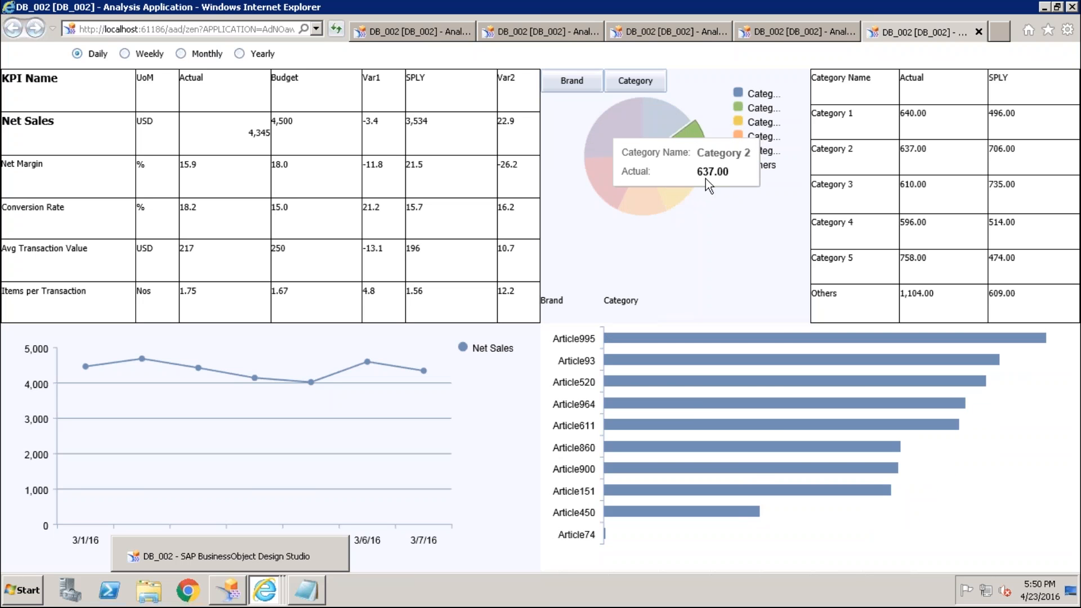
# Step: Return to Design Studio and accept the On Click script of TB_S_CONTRI_CATEGORY
pyautogui.moveTo(766, 426)
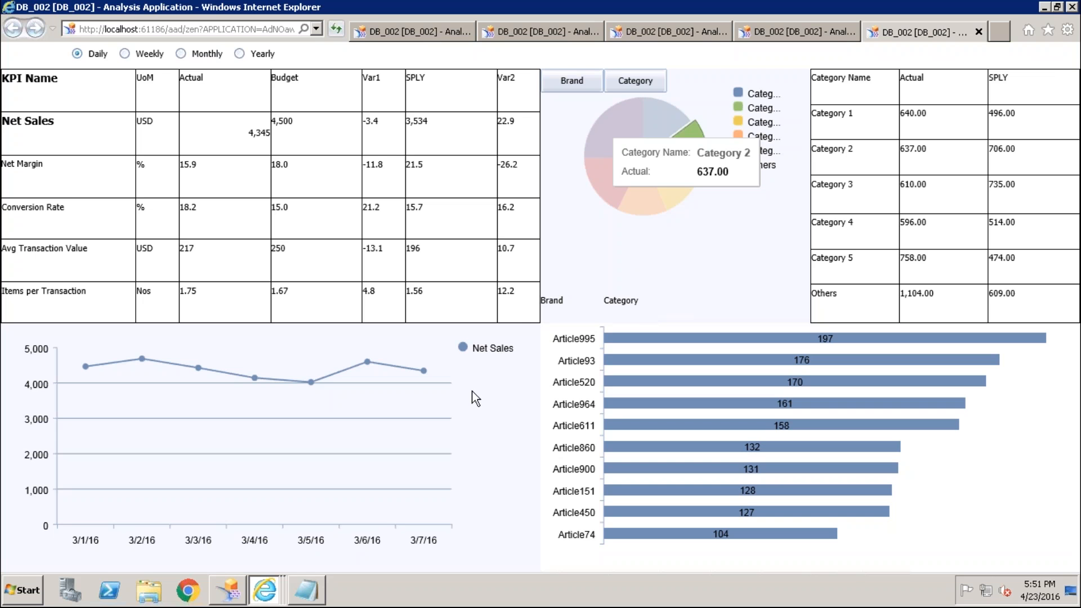
pyautogui.click(227, 590)
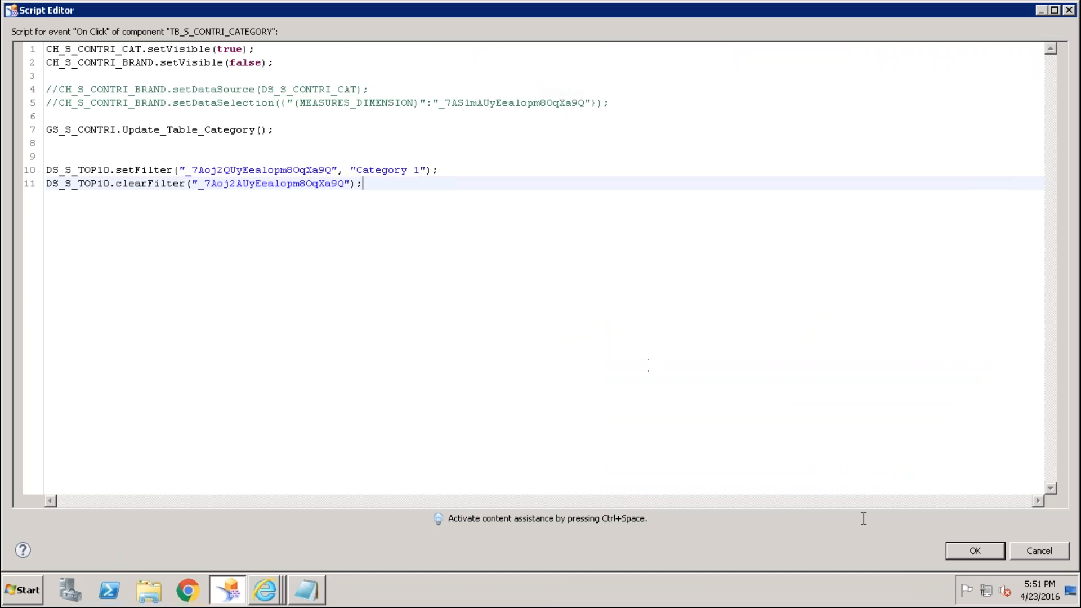
pyautogui.click(974, 552)
# Step: Delete the Brand and Category buttons above the contribution pie chart and save the application
pyautogui.click(567, 105)
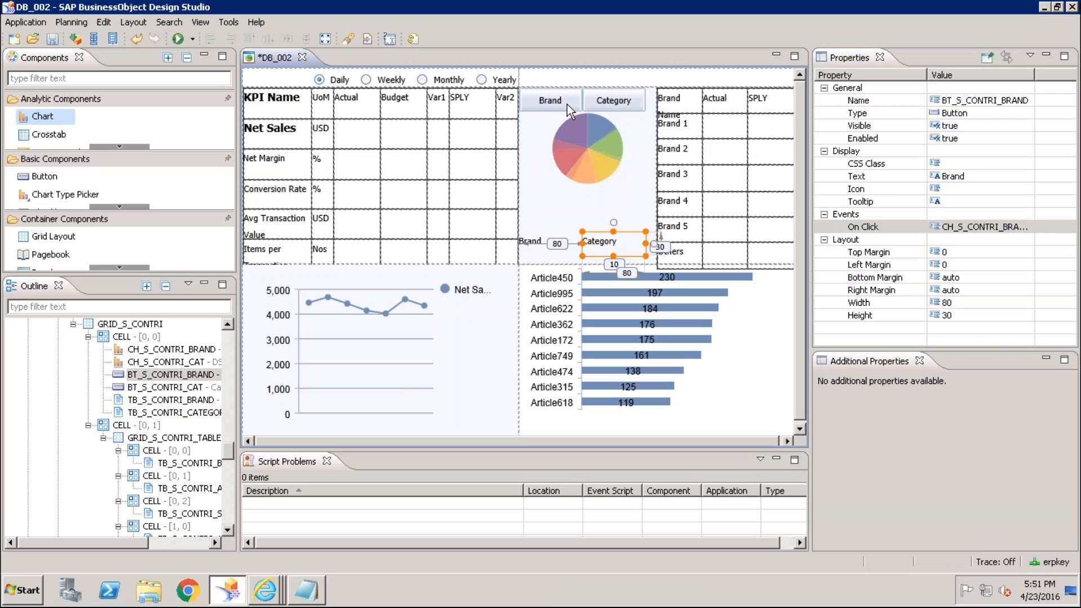
pyautogui.keyDown('ctrl'); pyautogui.click(606, 104); pyautogui.keyUp('ctrl')
pyautogui.press('Delete')
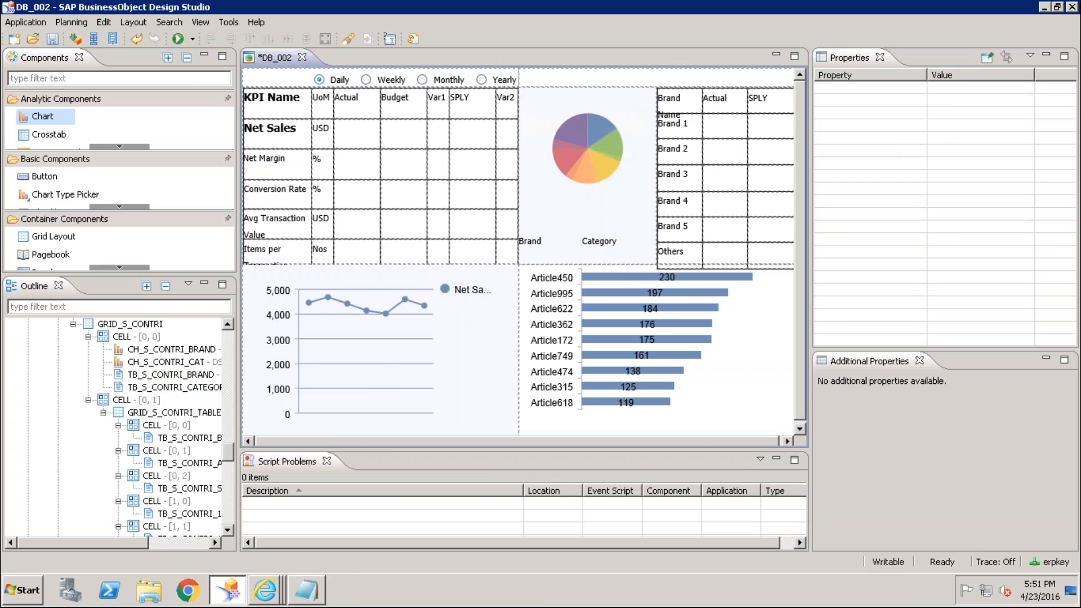
pyautogui.hotkey('ctrl', 's')
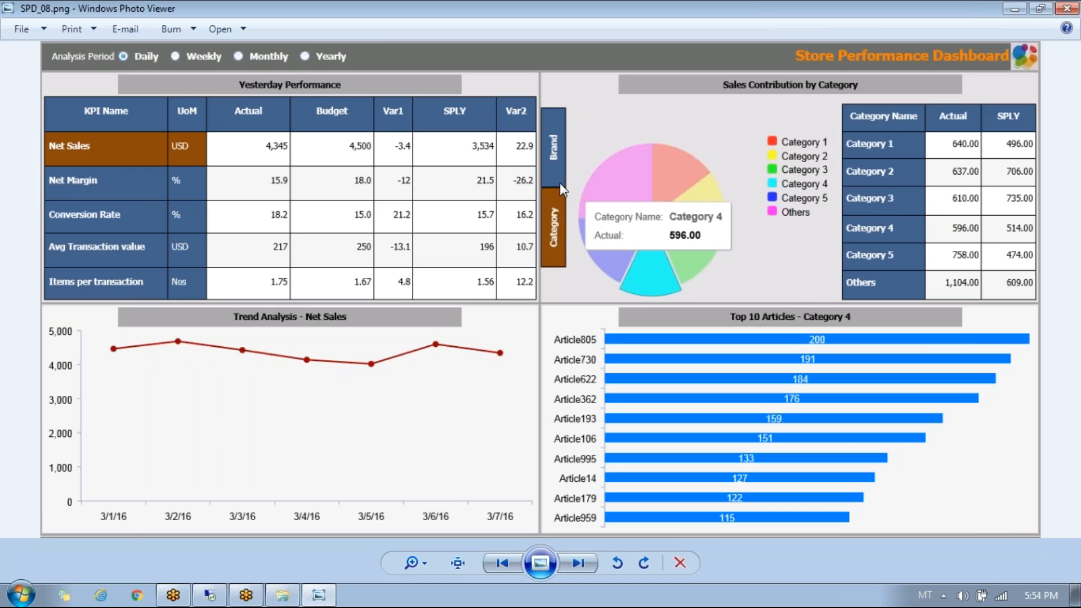
# Step: Switch to the running dashboard in Internet Explorer and test the contribution toggle with the Brand button and the Category text
pyautogui.click(210, 595)
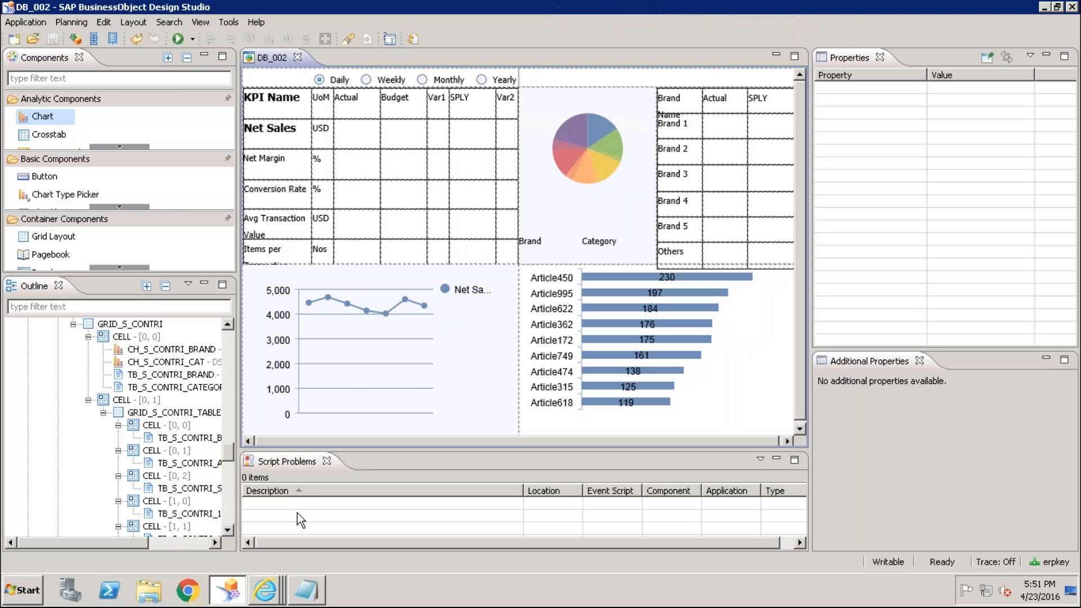
pyautogui.click(265, 590)
pyautogui.click(271, 561)
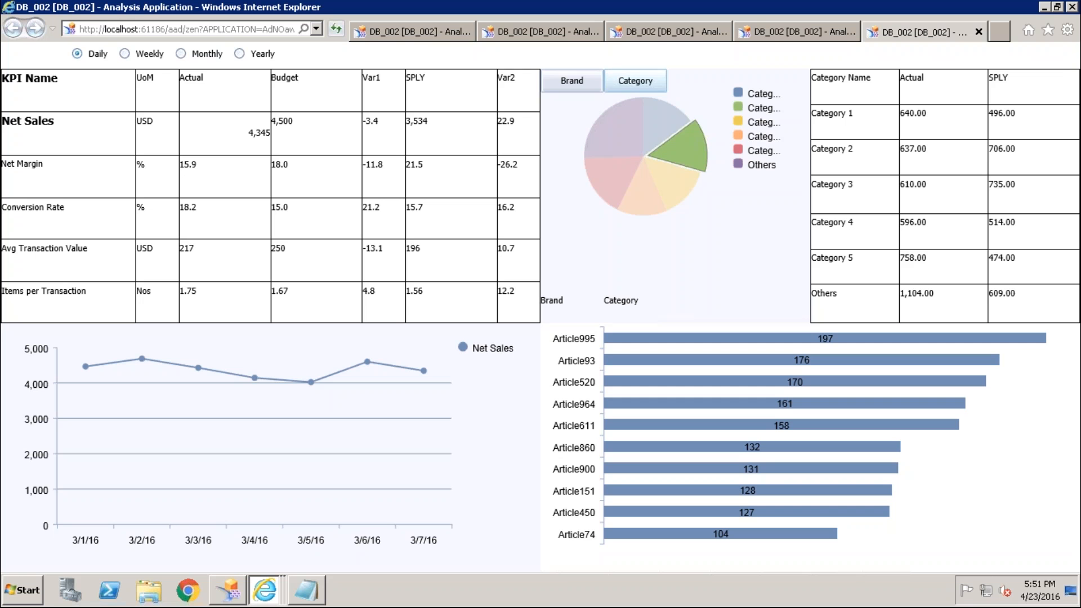
pyautogui.click(574, 88)
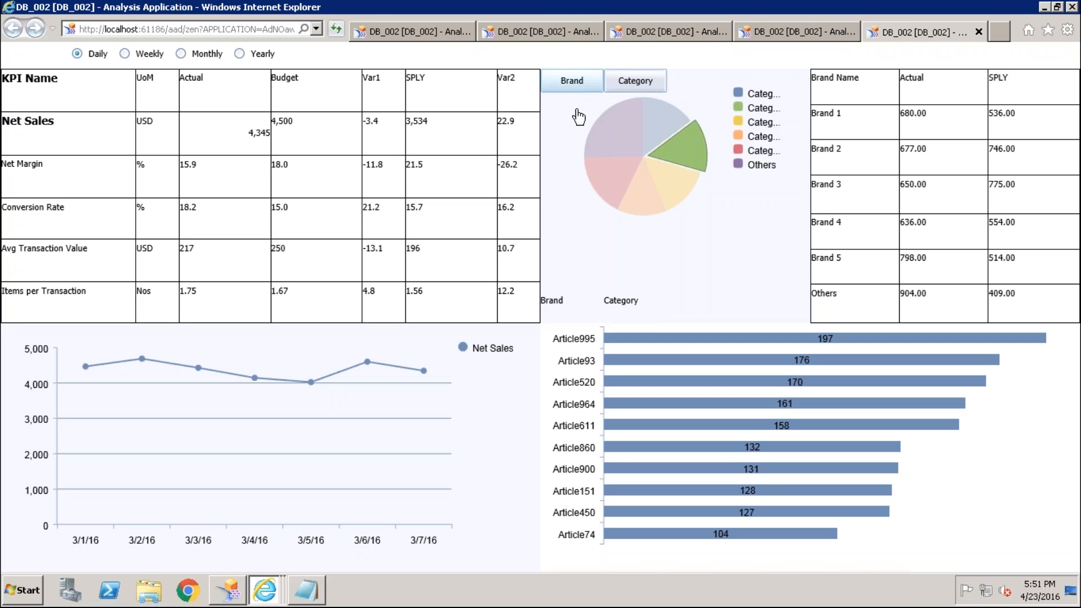
pyautogui.click(620, 307)
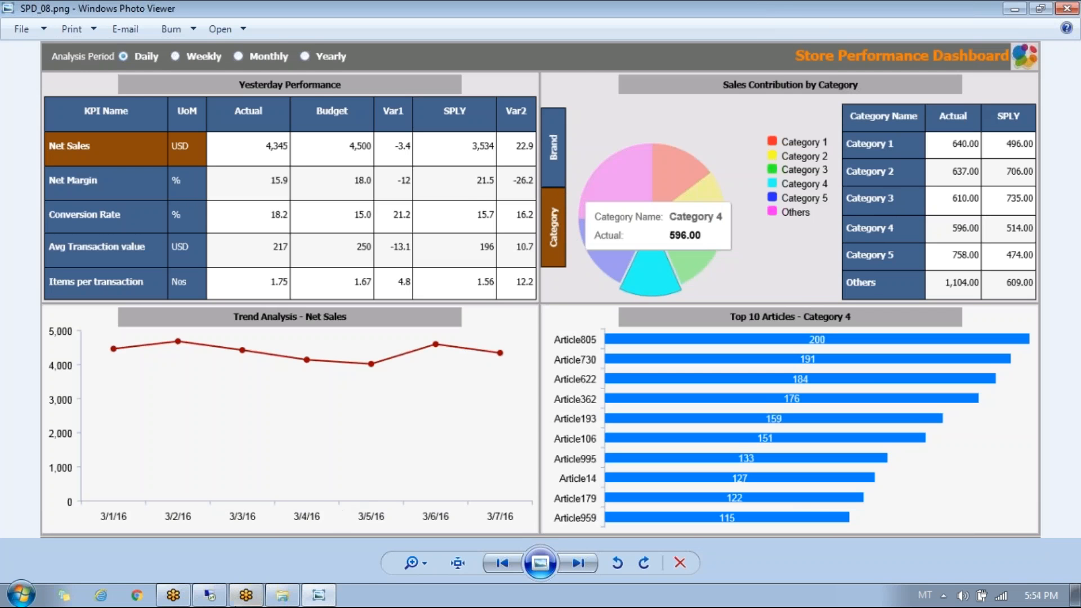
# Step: Review the Brand mockup SPD_06.png in Windows Photo Viewer and clear the slice selection in the running dashboard's contribution chart
pyautogui.moveTo(204, 597)
pyautogui.press('Left')
pyautogui.press('Left')
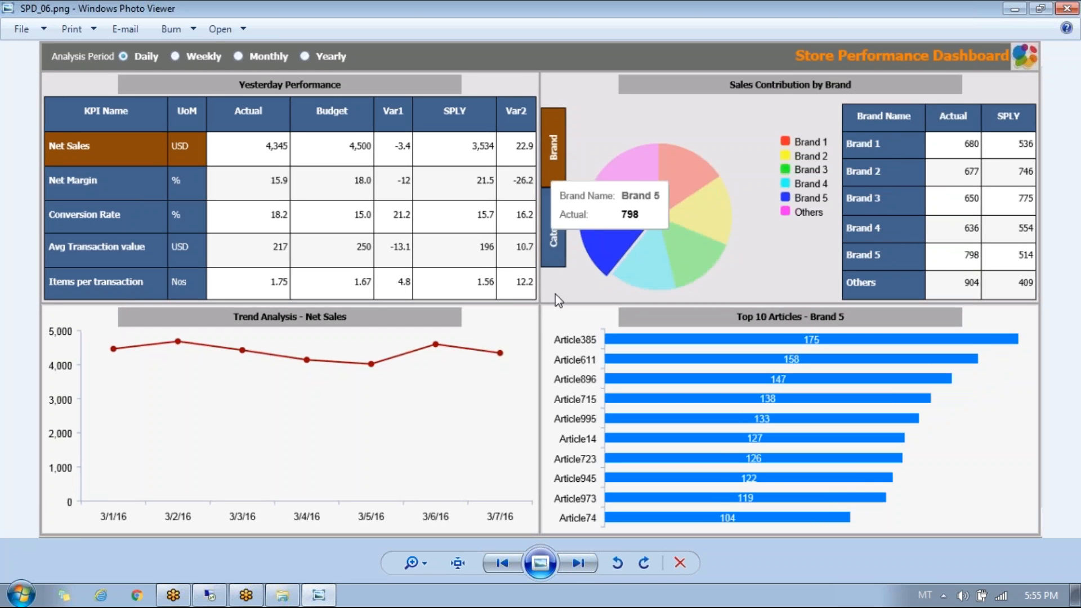
pyautogui.click(209, 596)
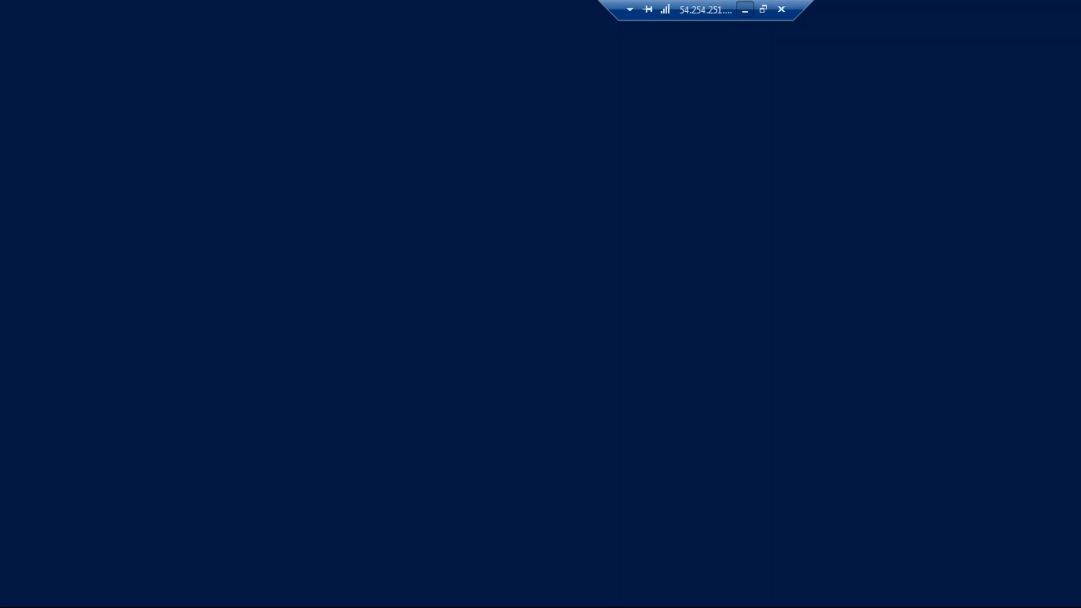
pyautogui.click(707, 247)
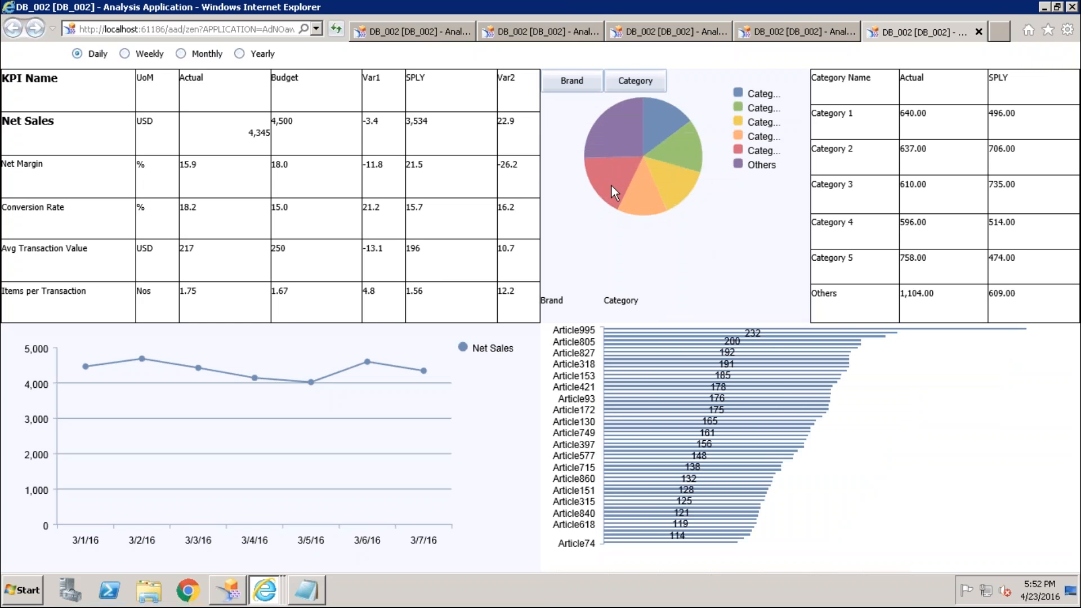
# Step: Switch to Design Studio and open the series colour settings of the Category pie chart CH_S_CONTRI_CAT
pyautogui.click(229, 592)
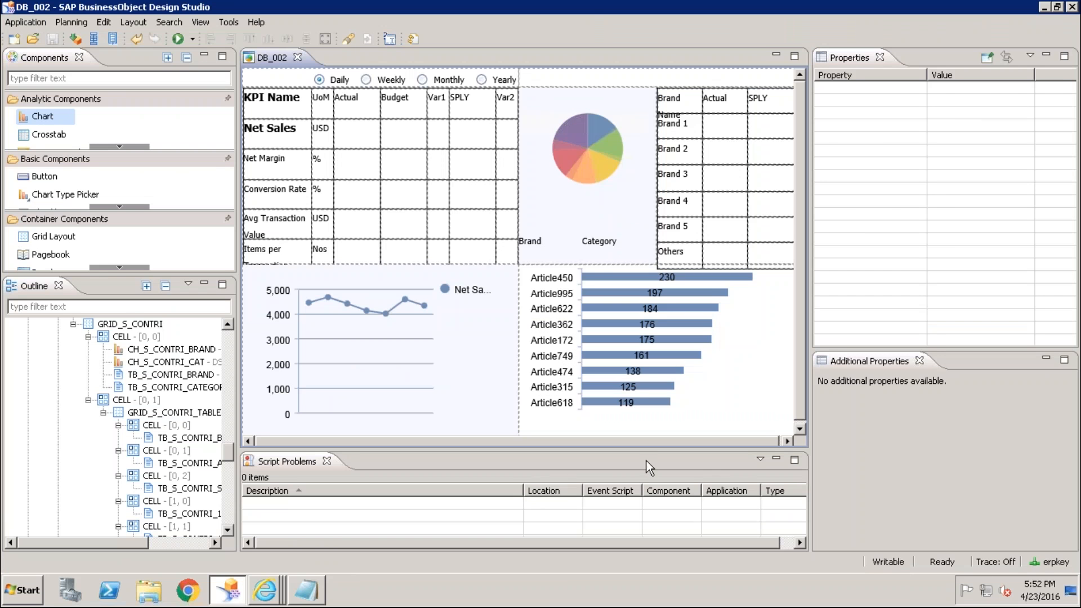
pyautogui.click(590, 191)
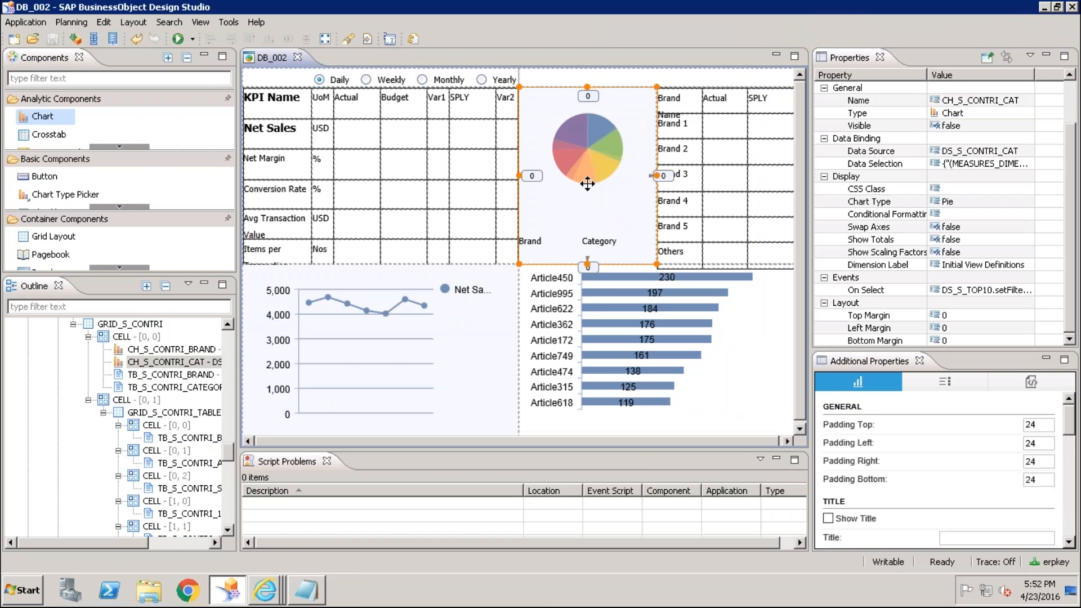
pyautogui.click(945, 382)
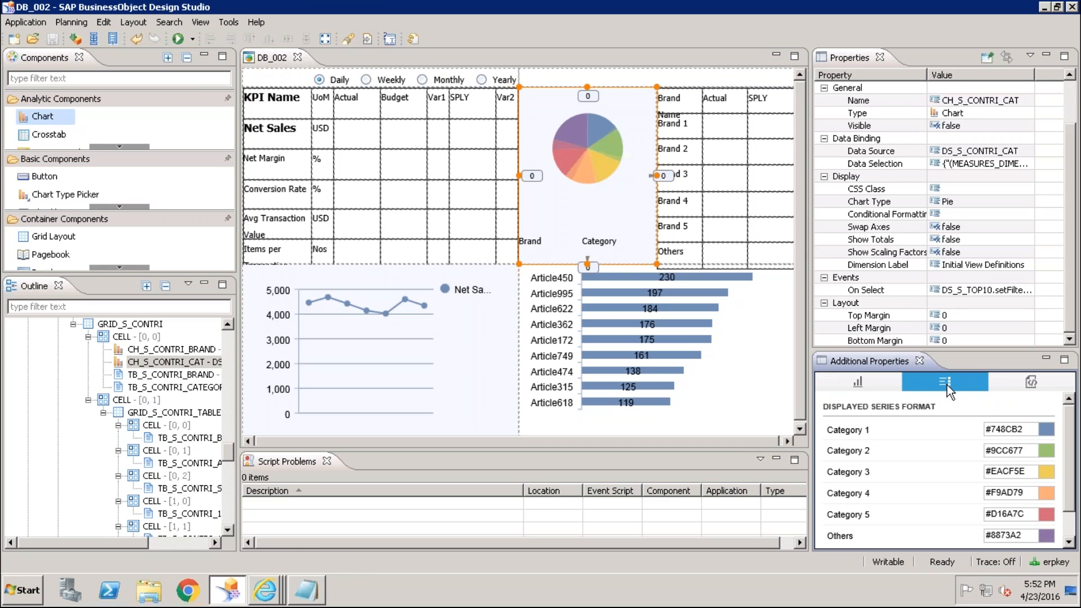
# Step: Set the Category 1 series colour of the pie chart to #7000AB
pyautogui.moveTo(1072, 436); pyautogui.dragTo(982, 429)
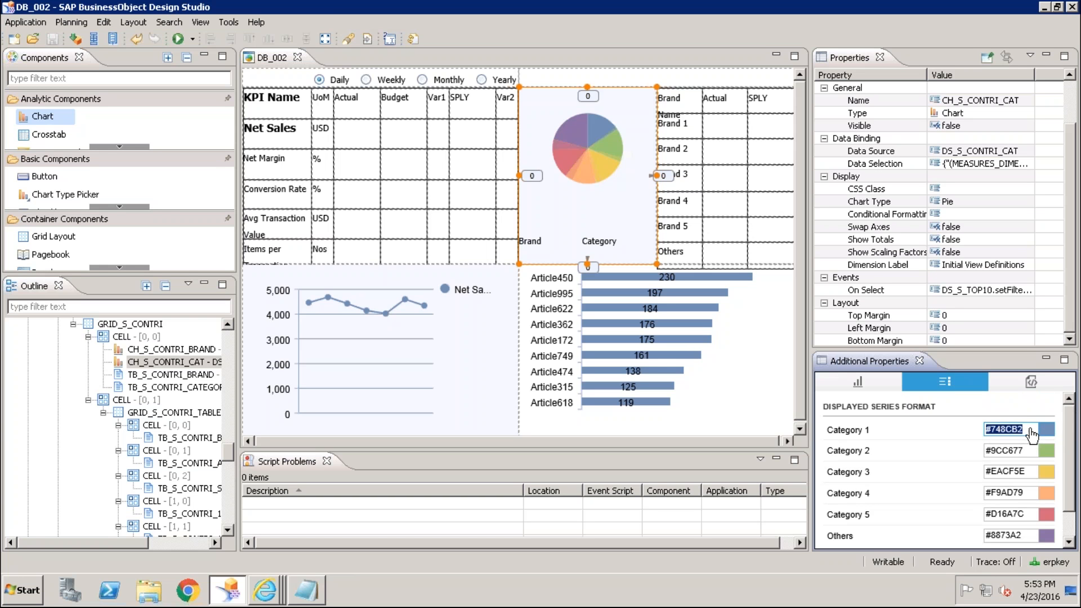
pyautogui.moveTo(1027, 431); pyautogui.dragTo(997, 428)
pyautogui.write('000AB')
pyautogui.press('Return')
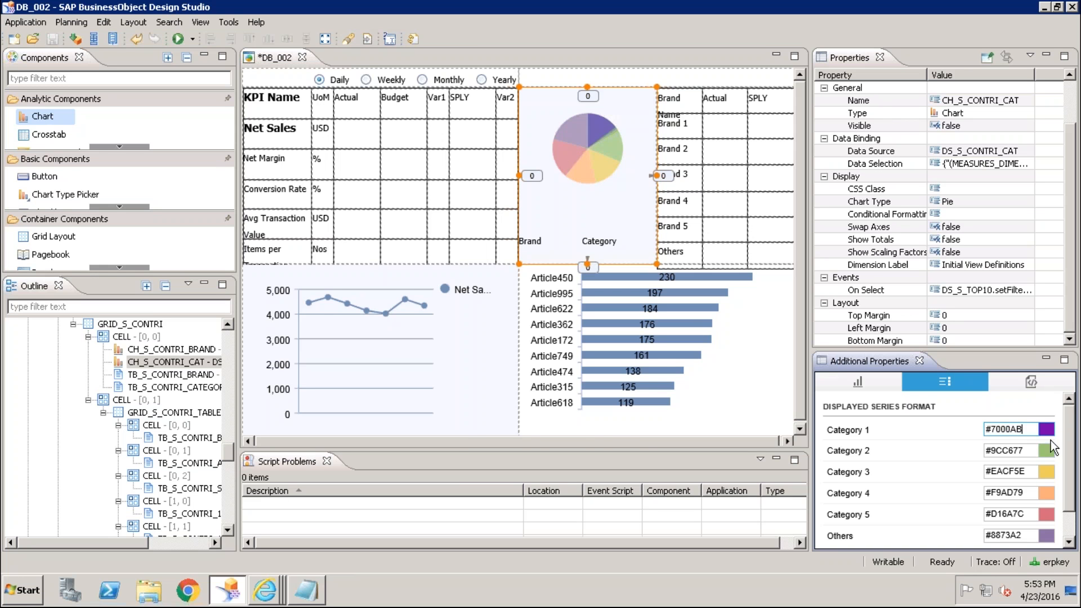
# Step: Use the custom colour picker to set the Category 1 series to black, #000000, and check the remaining series colour options
pyautogui.click(1048, 431)
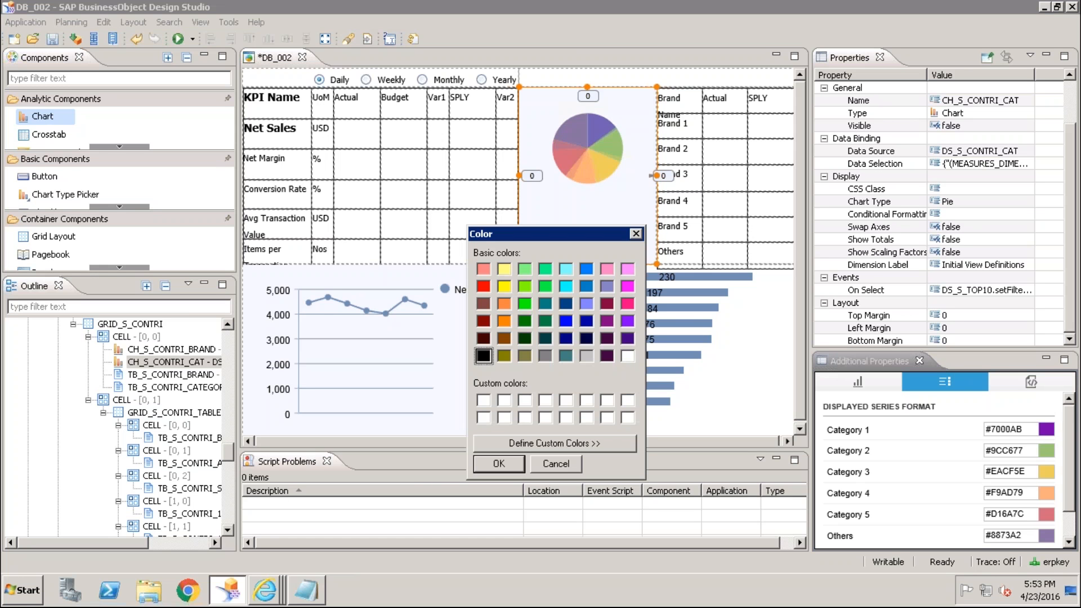
pyautogui.click(557, 448)
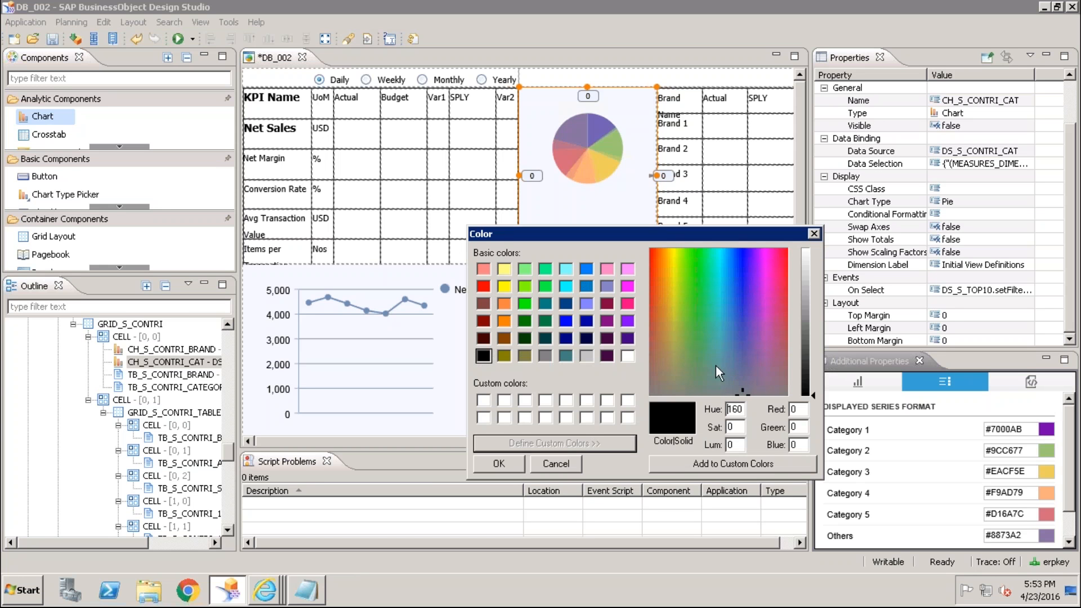
pyautogui.click(725, 269)
pyautogui.click(721, 293)
pyautogui.click(725, 380)
pyautogui.click(501, 470)
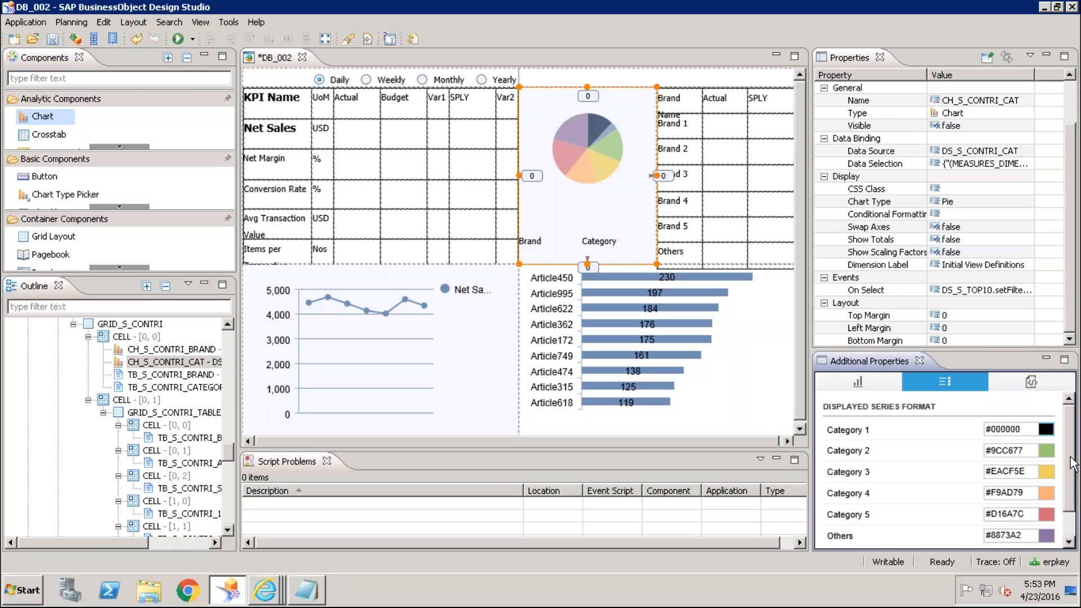
pyautogui.click(1069, 541)
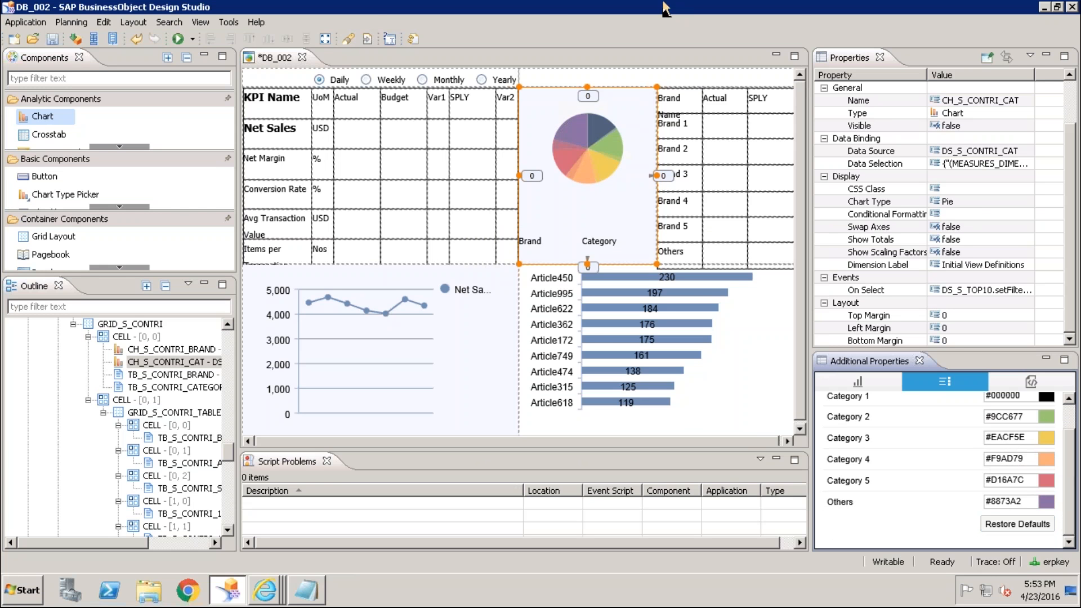
# Step: Check the Brand mockup in Windows Photo Viewer and test the Top 10 filtering with the Category 4 slice in the running dashboard
pyautogui.moveTo(667, 10)
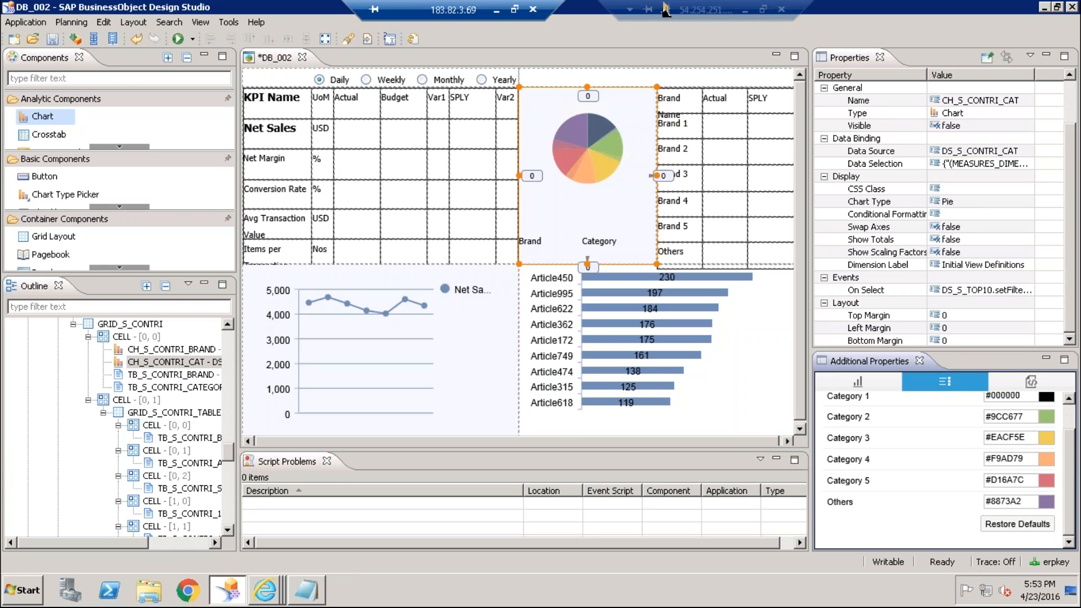
pyautogui.click(743, 9)
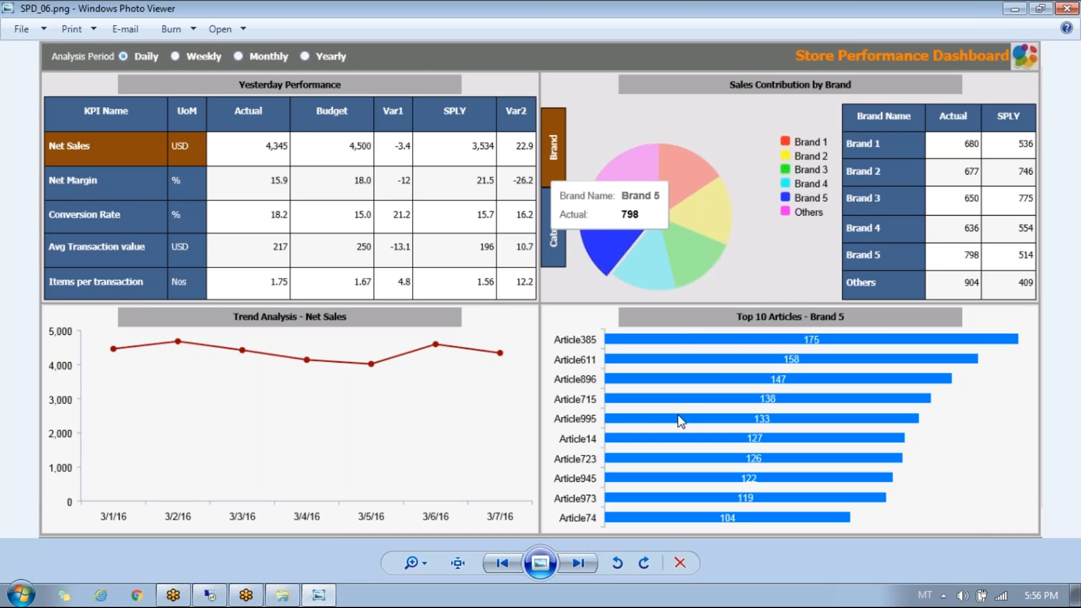
pyautogui.click(207, 602)
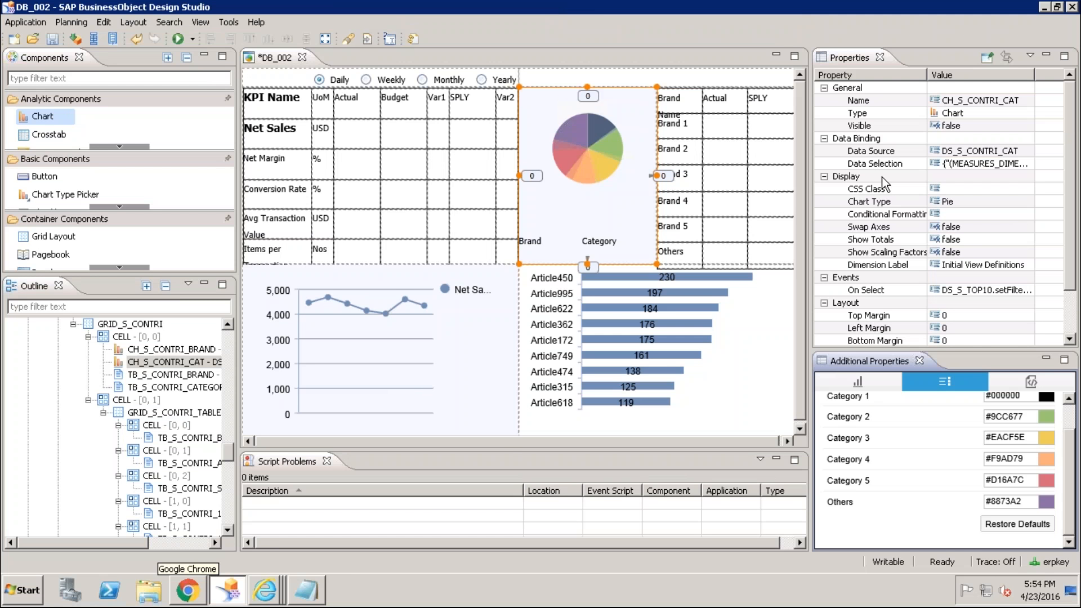
pyautogui.click(265, 590)
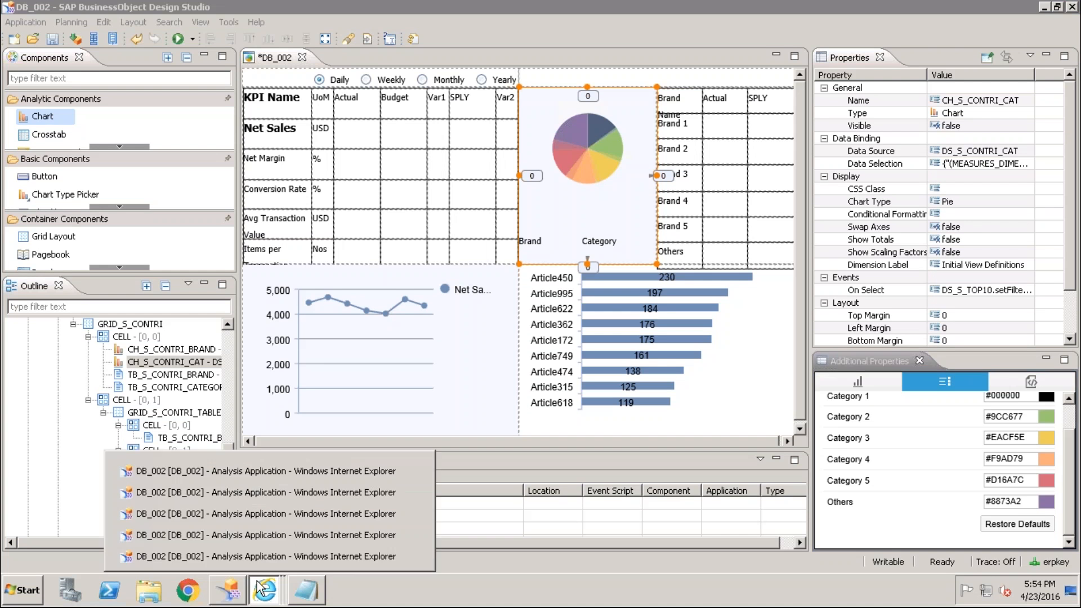
pyautogui.click(262, 559)
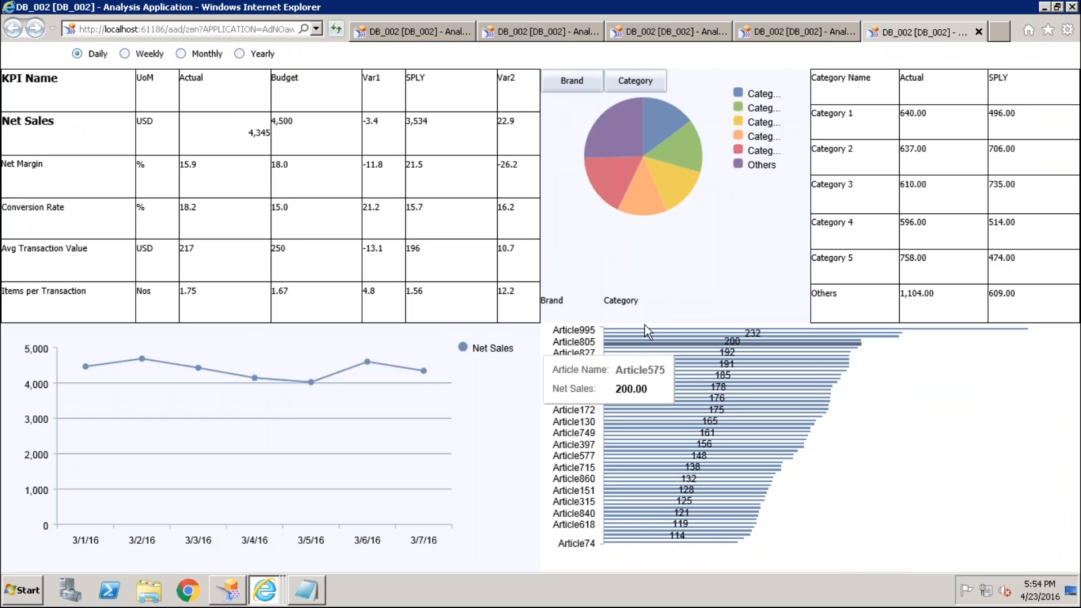
pyautogui.click(644, 209)
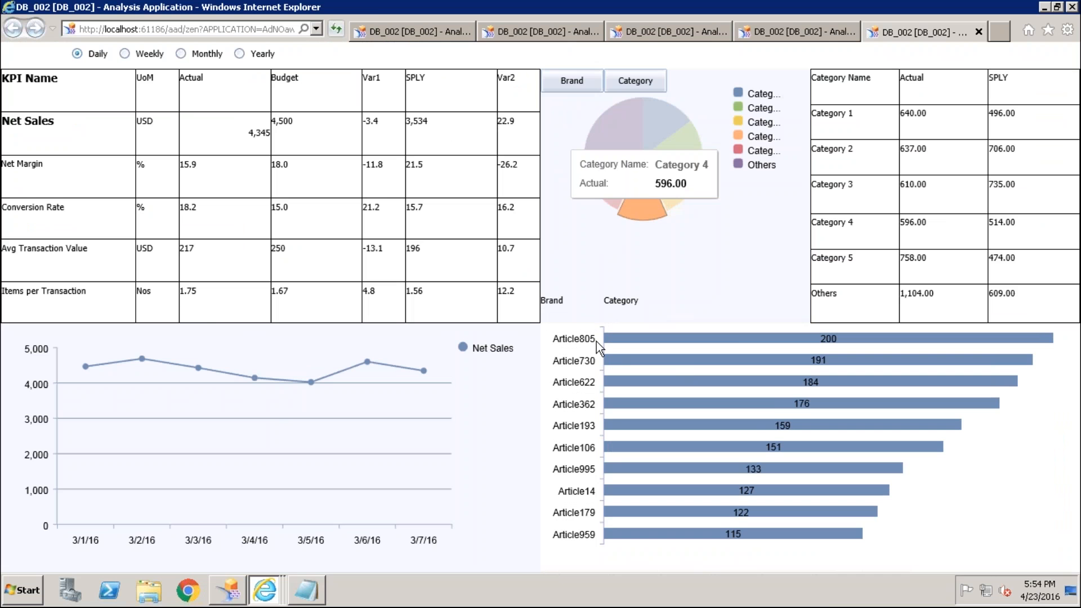
# Step: Page through the mockup images in Windows Photo Viewer to compare the section titles and highlighted KPIs for Weekly, Monthly and Yearly
pyautogui.moveTo(479, 9)
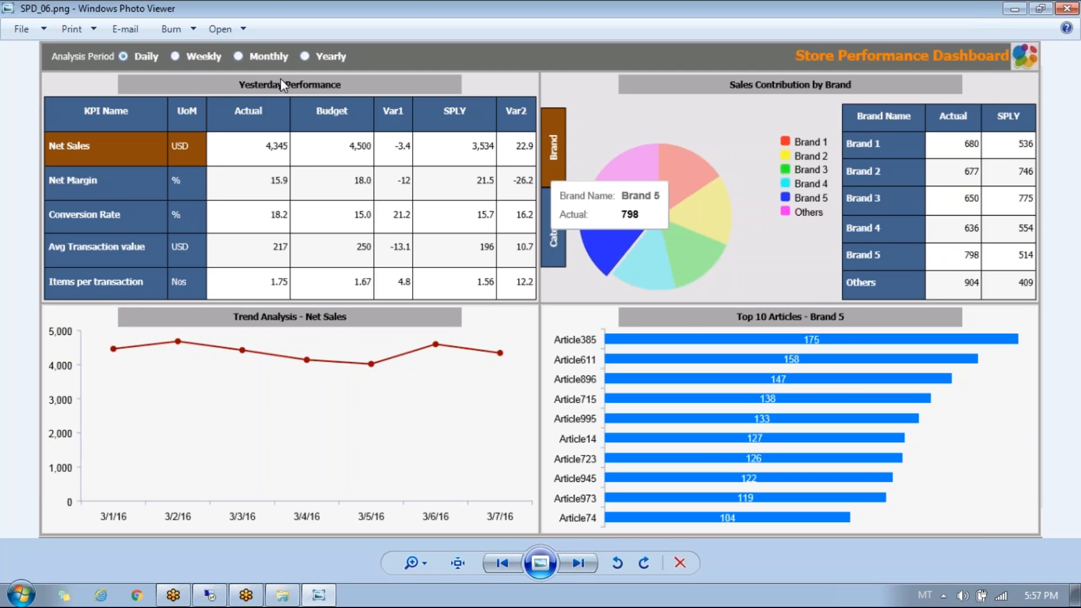
pyautogui.press('Right')
pyautogui.press('Right')
pyautogui.press('Right')
pyautogui.press('Right')
pyautogui.press('Right')
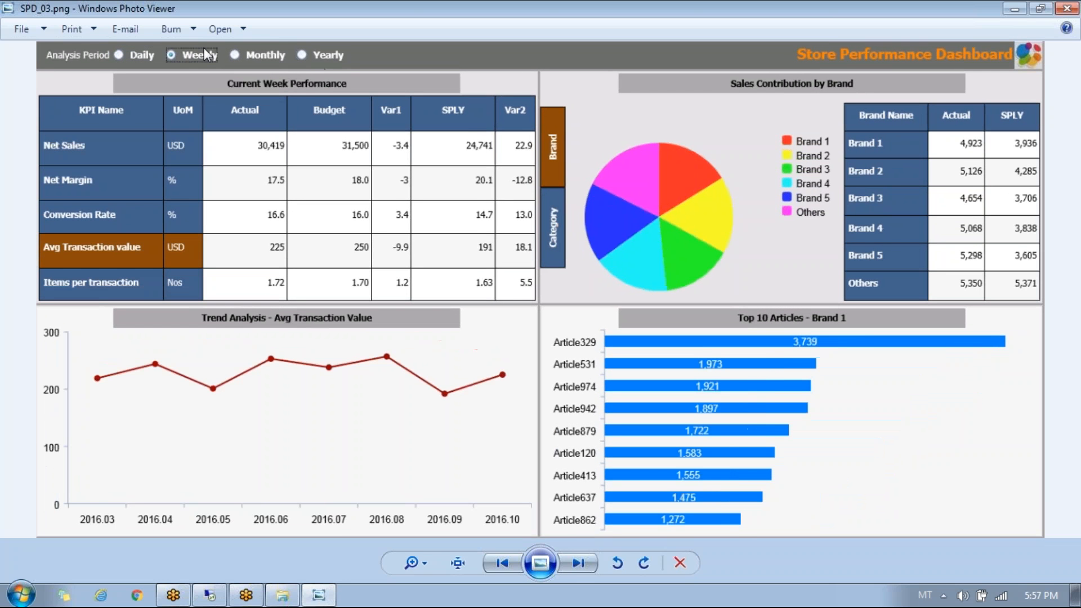
pyautogui.press('Right')
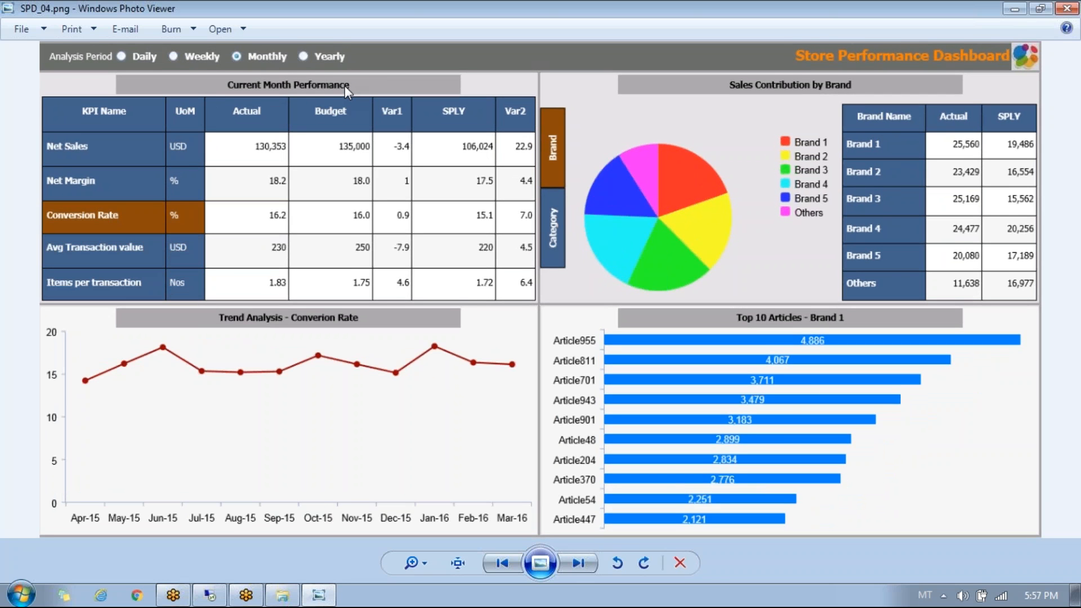
pyautogui.press('Right')
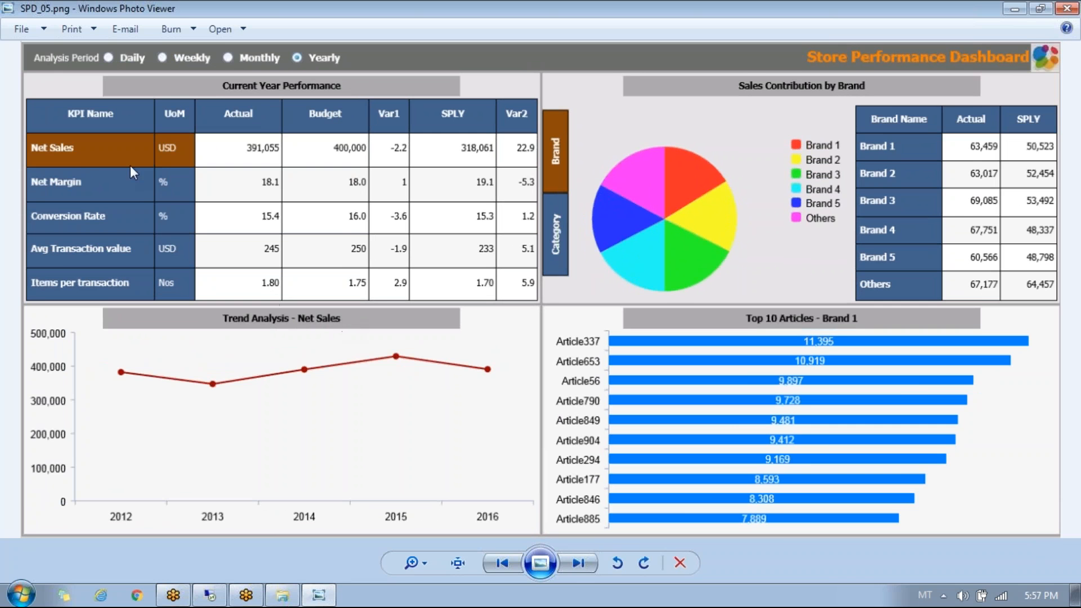
pyautogui.press('Left')
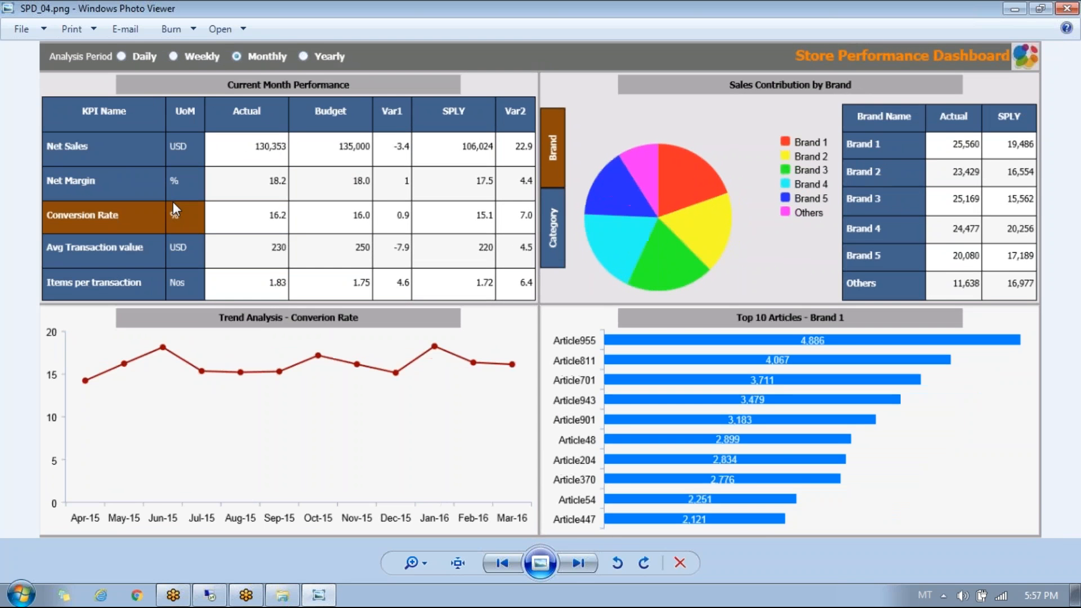
pyautogui.press('Left')
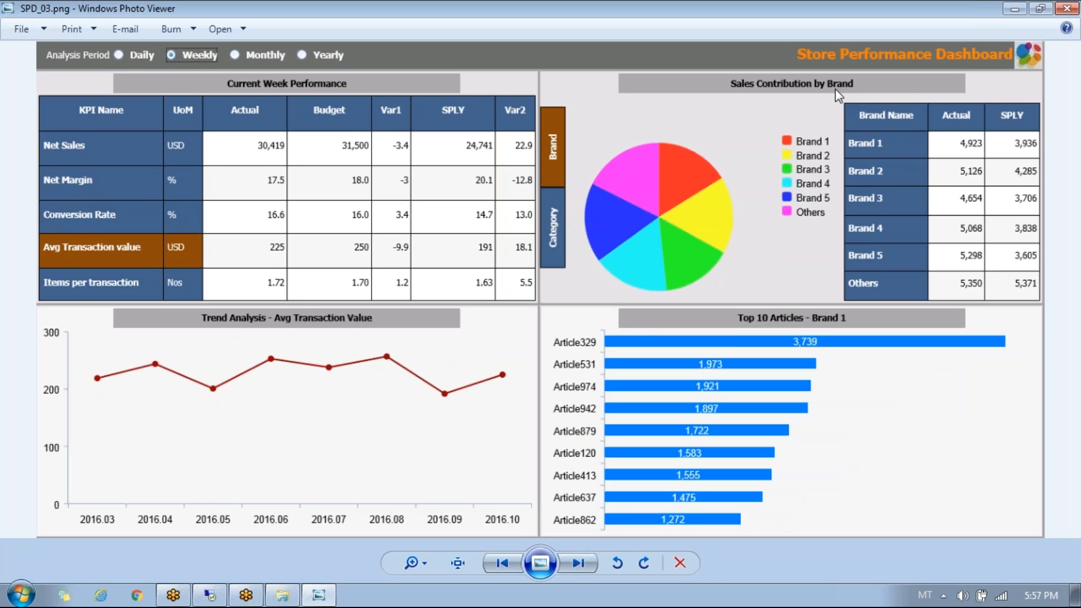
# Step: Compare the contribution and Top 10 Articles titles in the Category 1 mockup SPD_07.png and the Brand 5 mockup SPD_06.png
pyautogui.press('Right')
pyautogui.press('Right')
pyautogui.press('Right')
pyautogui.press('Right')
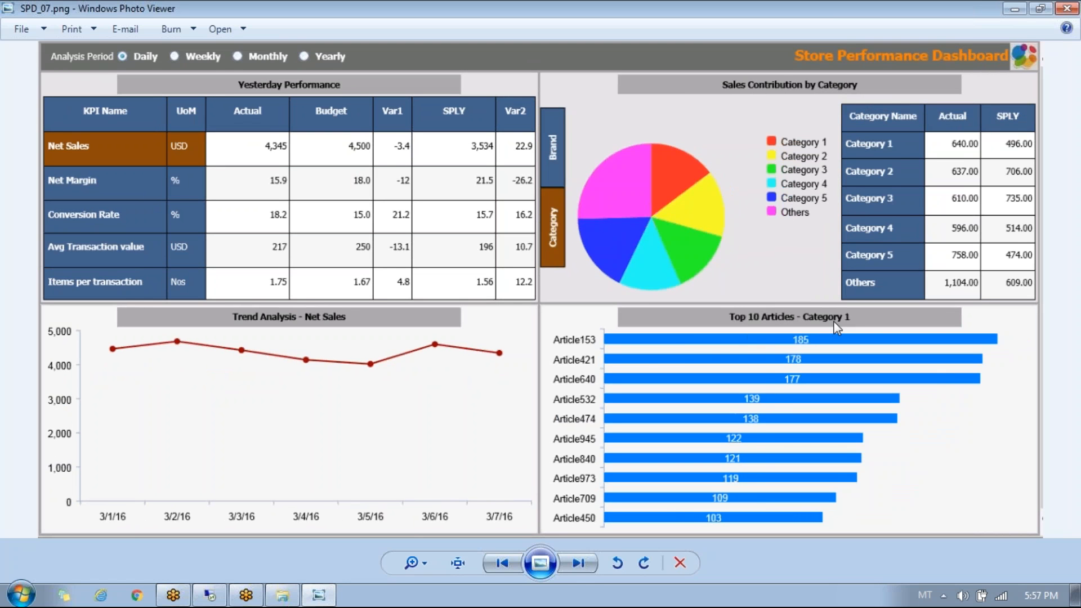
pyautogui.press('Left')
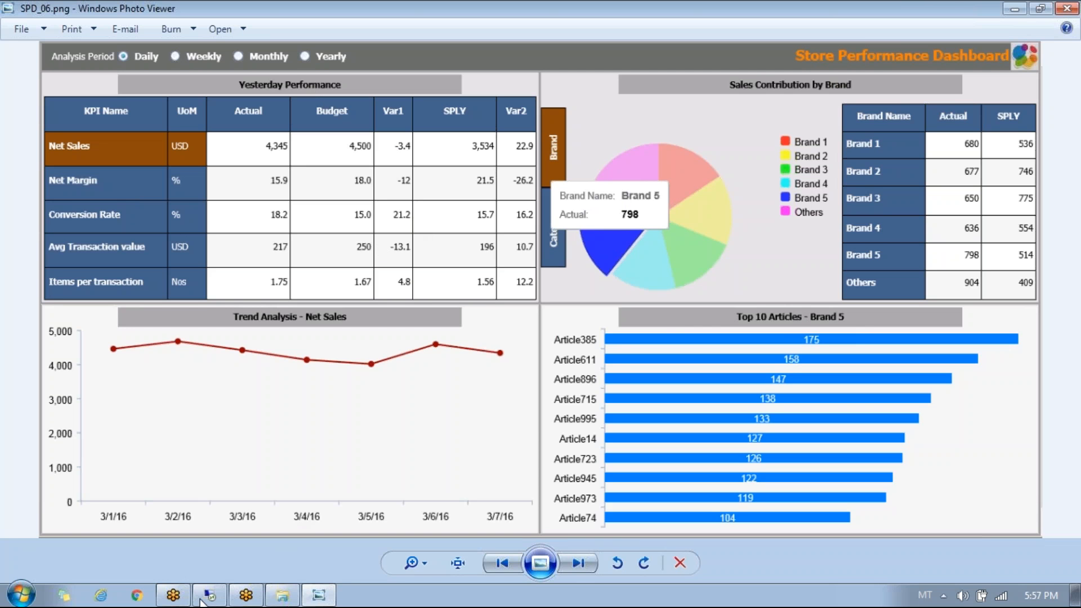
# Step: Switch back to Design Studio and insert a Text component into the layout cell that holds the CH_S_TREND chart
pyautogui.click(210, 595)
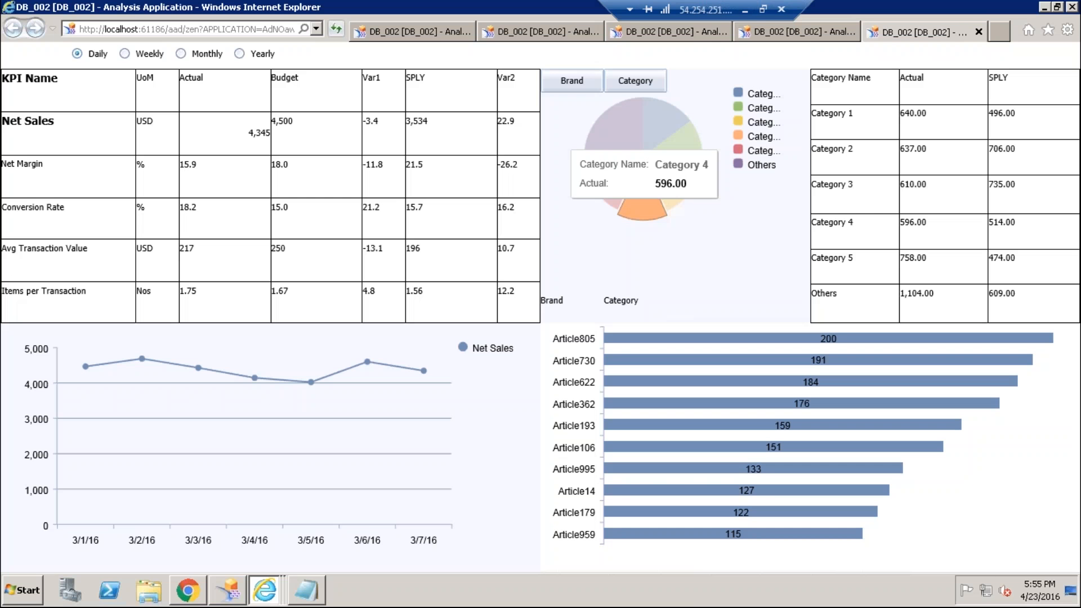
pyautogui.click(227, 590)
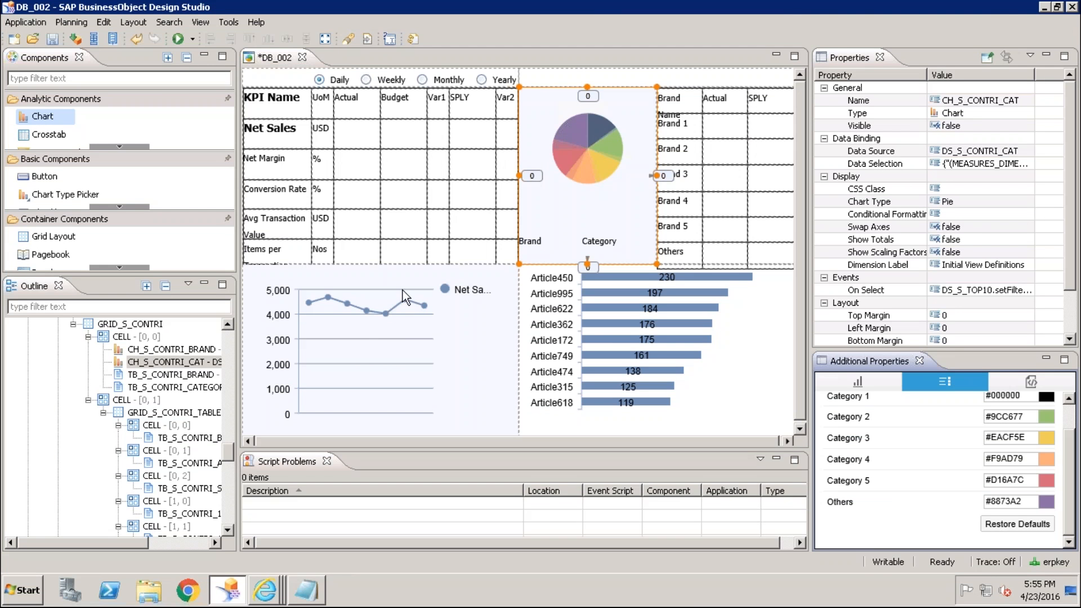
pyautogui.click(397, 335)
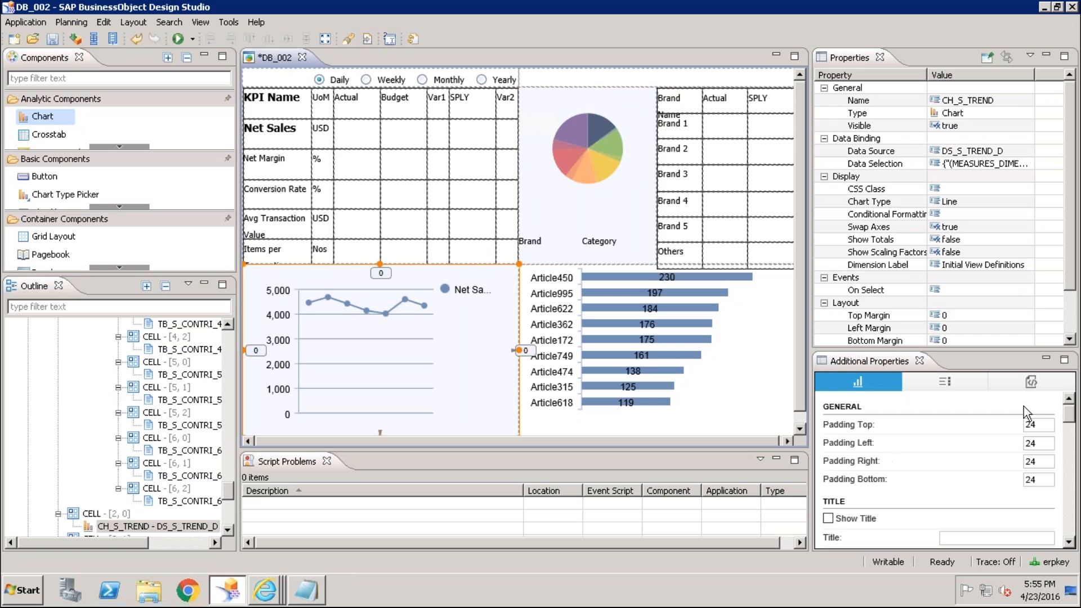
pyautogui.scroll(-2, 1073, 332)
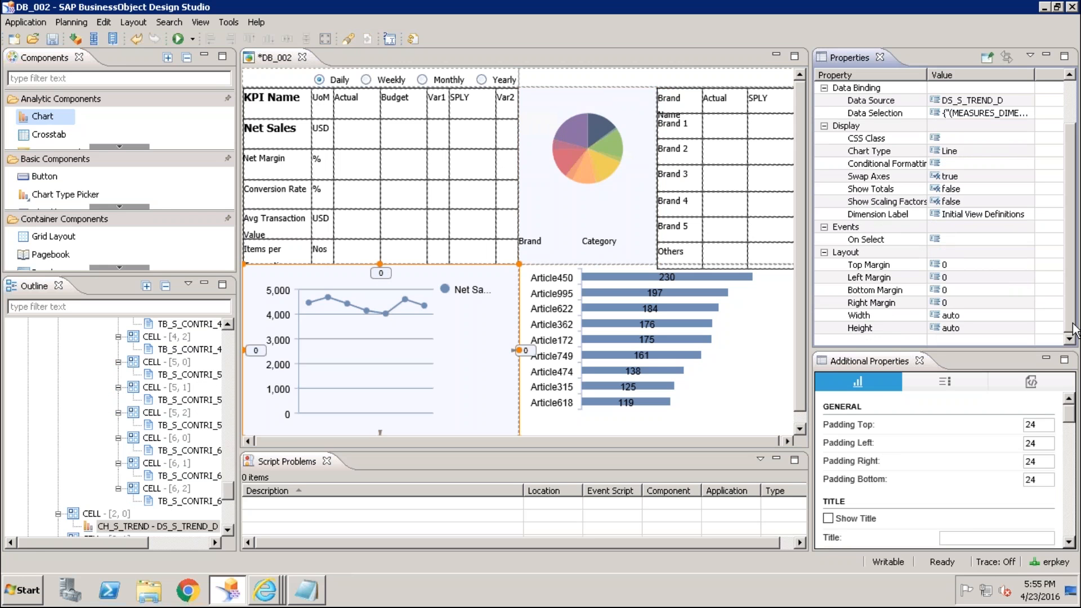
pyautogui.rightClick(92, 515)
pyautogui.moveTo(112, 523)
pyautogui.click(192, 522)
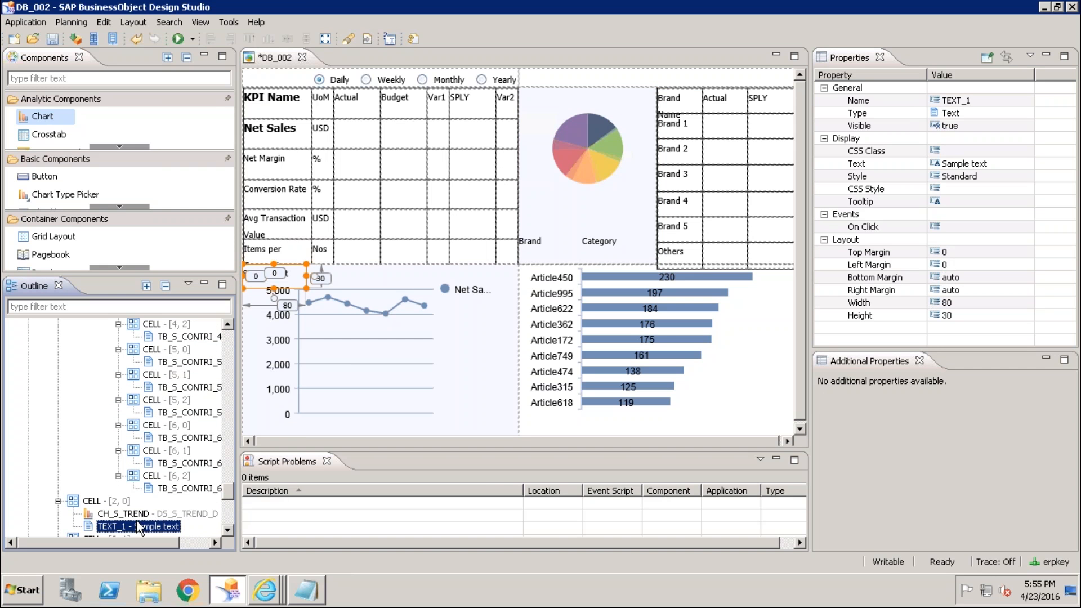
# Step: Set the CH_S_TREND chart's top margin to 30
pyautogui.click(130, 513)
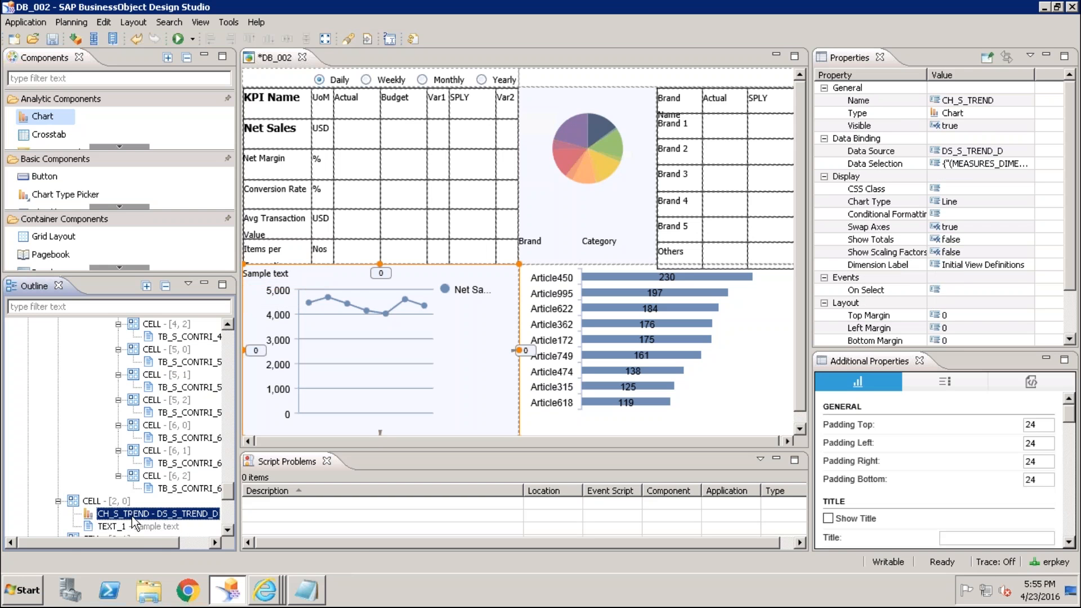
pyautogui.click(963, 316)
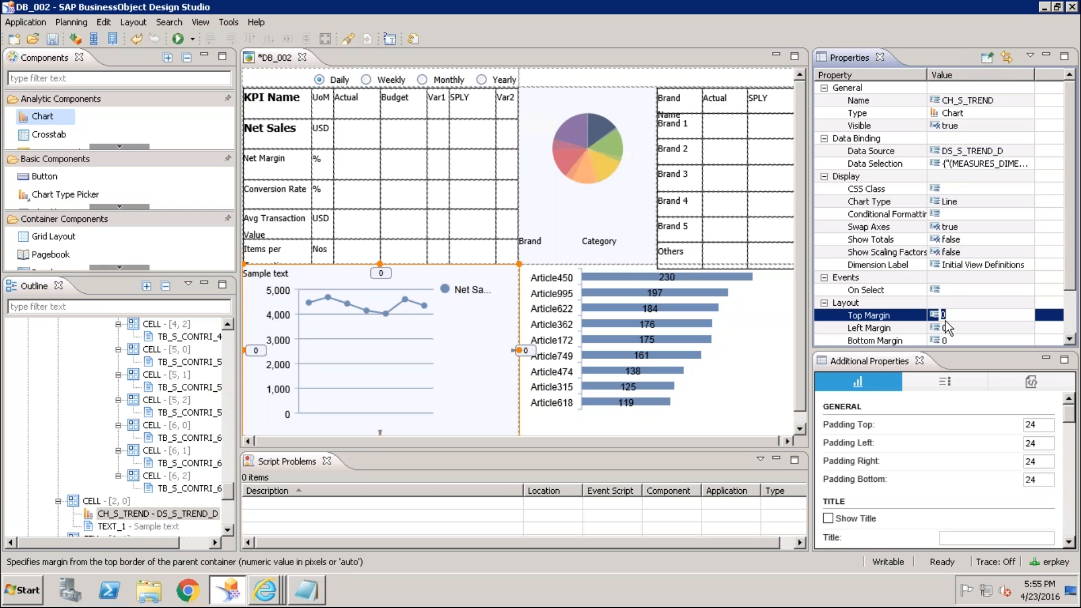
pyautogui.write('30')
pyautogui.press('Return')
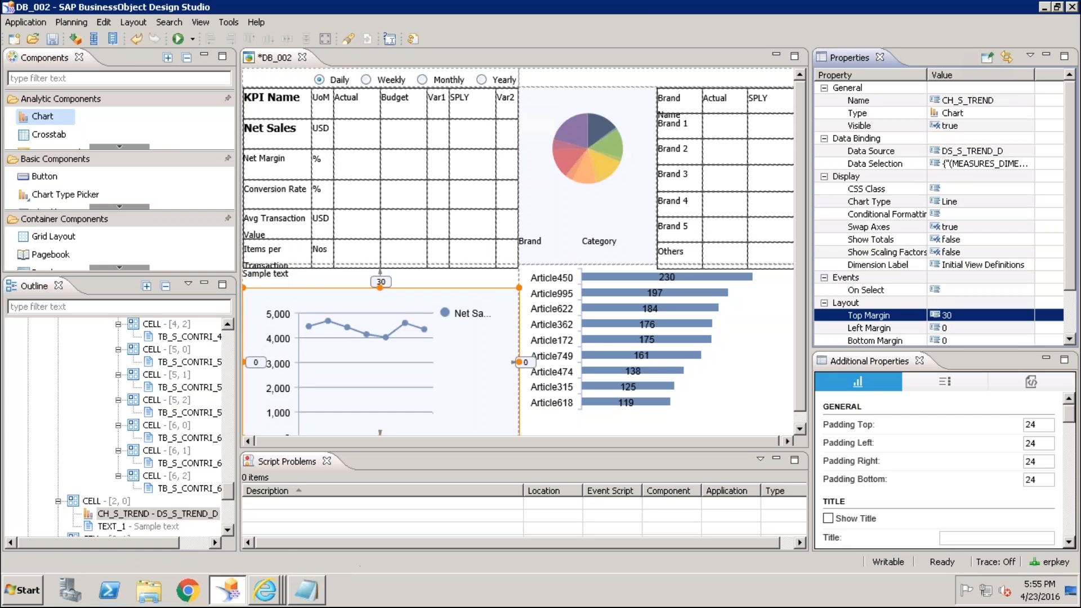
# Step: Rename the text component TEXT_1 in the trend cell as TB_S_TREND_TITLE
pyautogui.click(126, 526)
pyautogui.rightClick(126, 526)
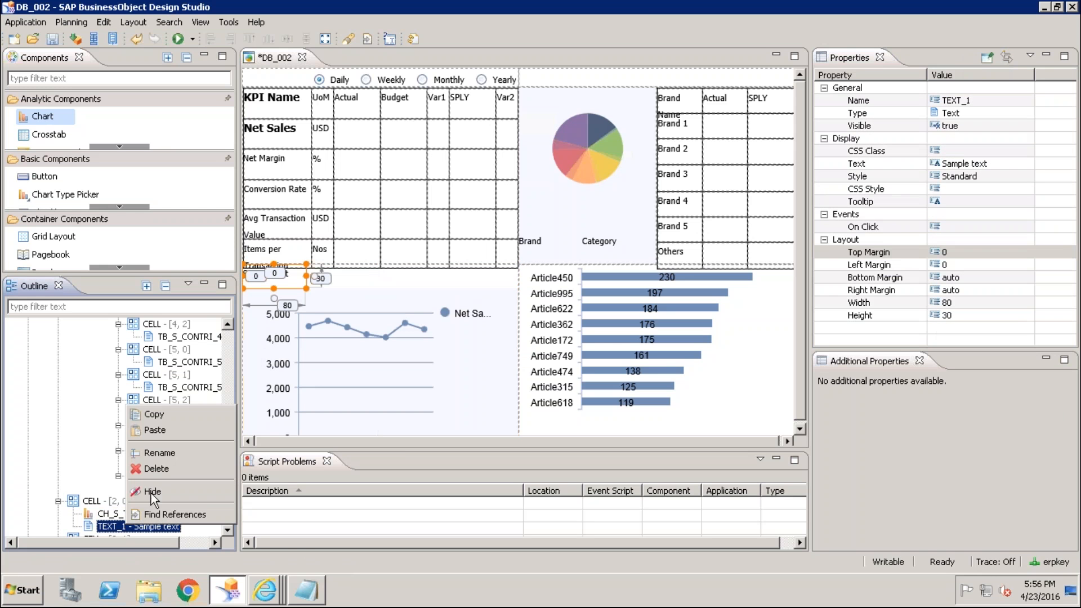
pyautogui.click(168, 454)
pyautogui.write('TB_')
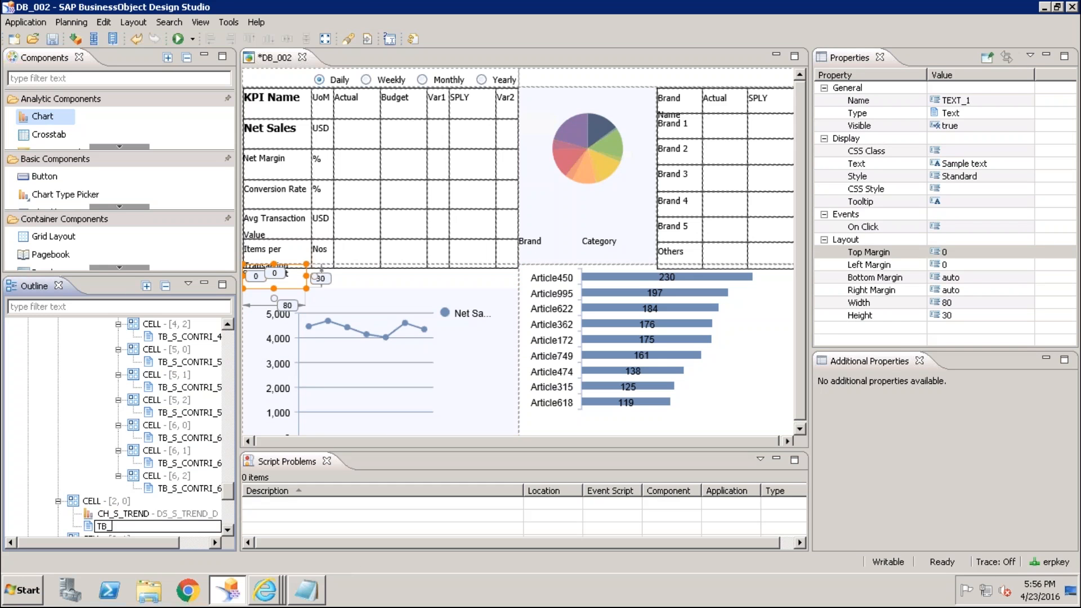
pyautogui.write('S_TREND_TITLE')
pyautogui.press('Return')
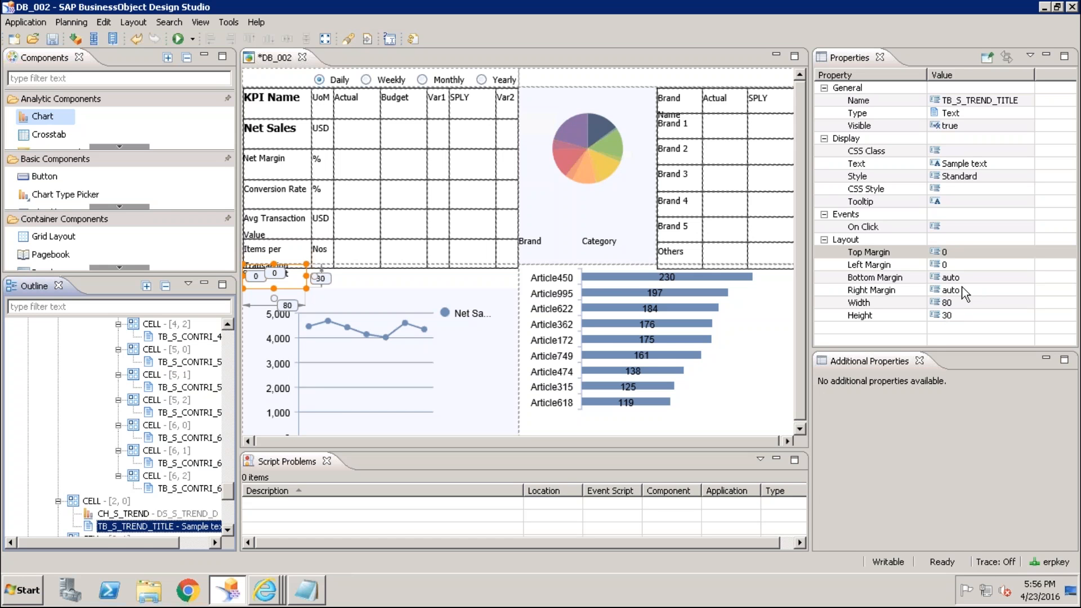
# Step: Set the trend title's width to auto and check the trend title bar's placement in the SPD_06.png mockup
pyautogui.click(961, 305)
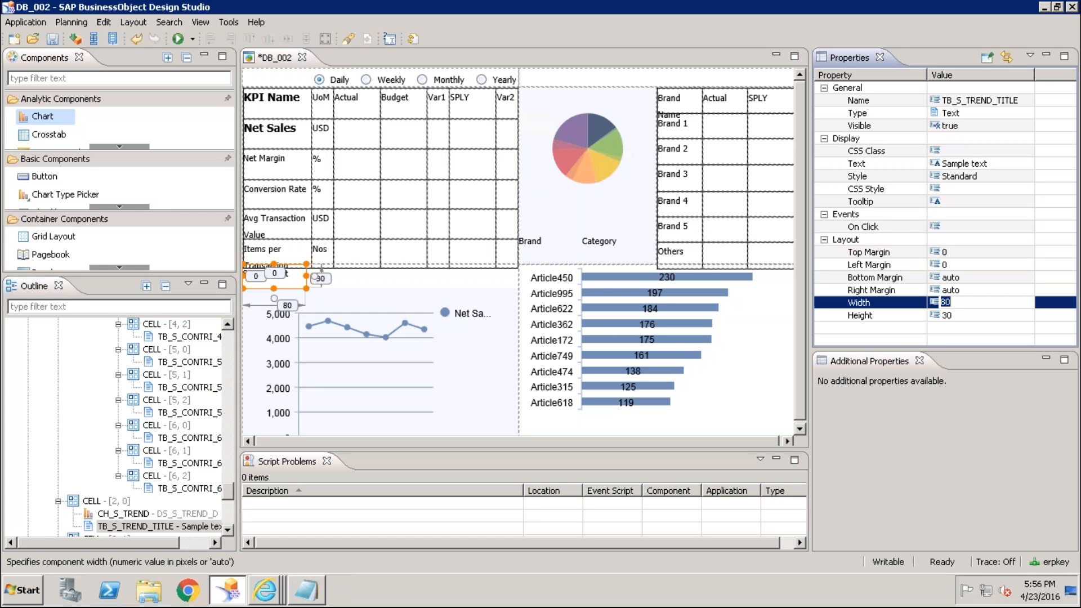
pyautogui.write('auto')
pyautogui.press('Return')
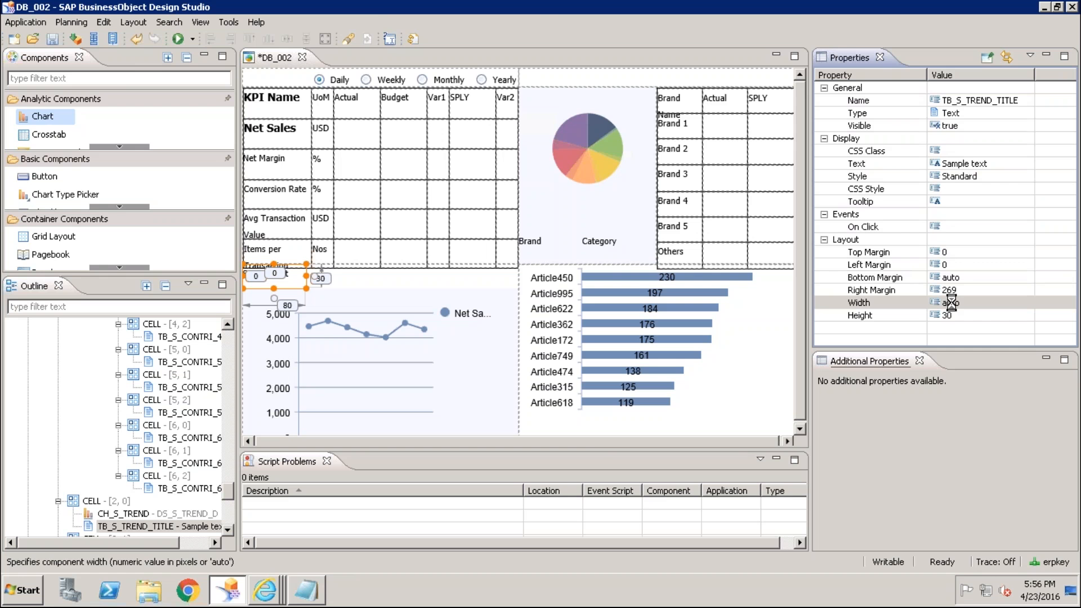
pyautogui.moveTo(526, 10)
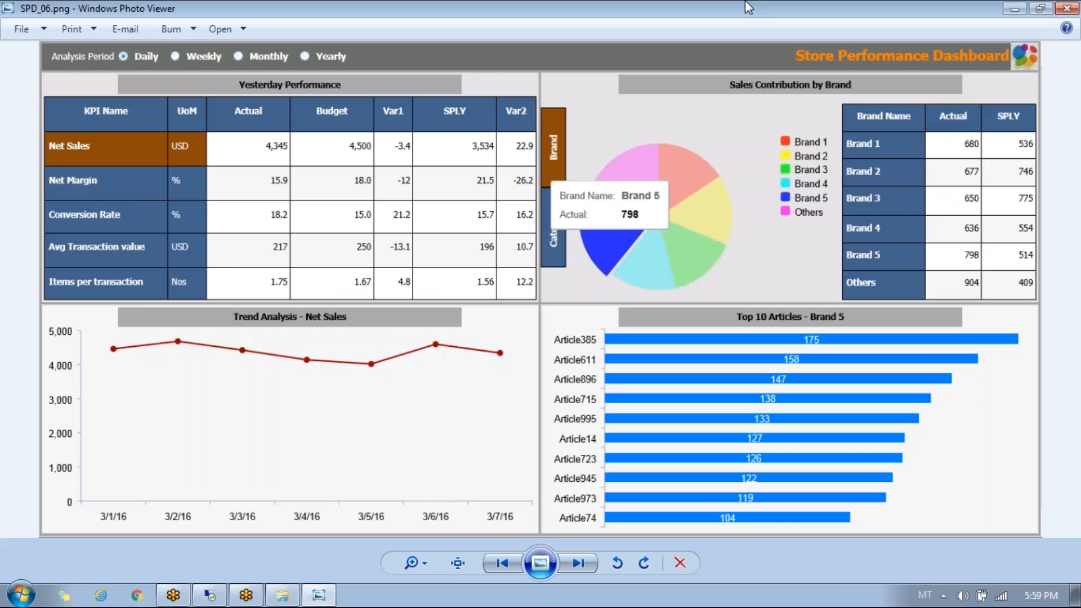
pyautogui.click(746, 10)
pyautogui.click(206, 595)
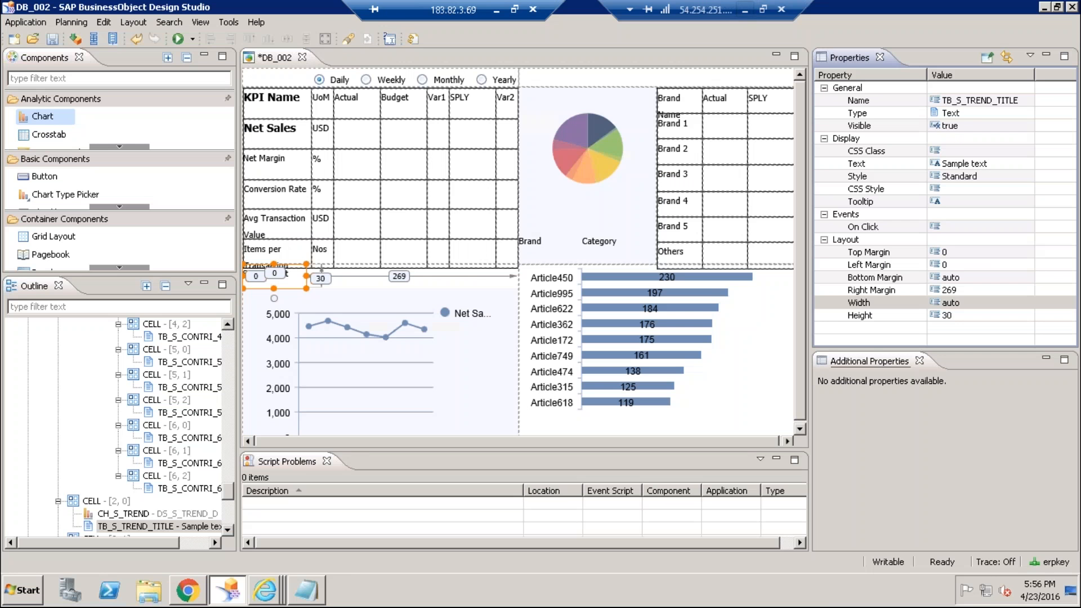
# Step: Set the left and right margins of TB_S_TREND_TITLE to 100
pyautogui.click(960, 265)
pyautogui.write('100')
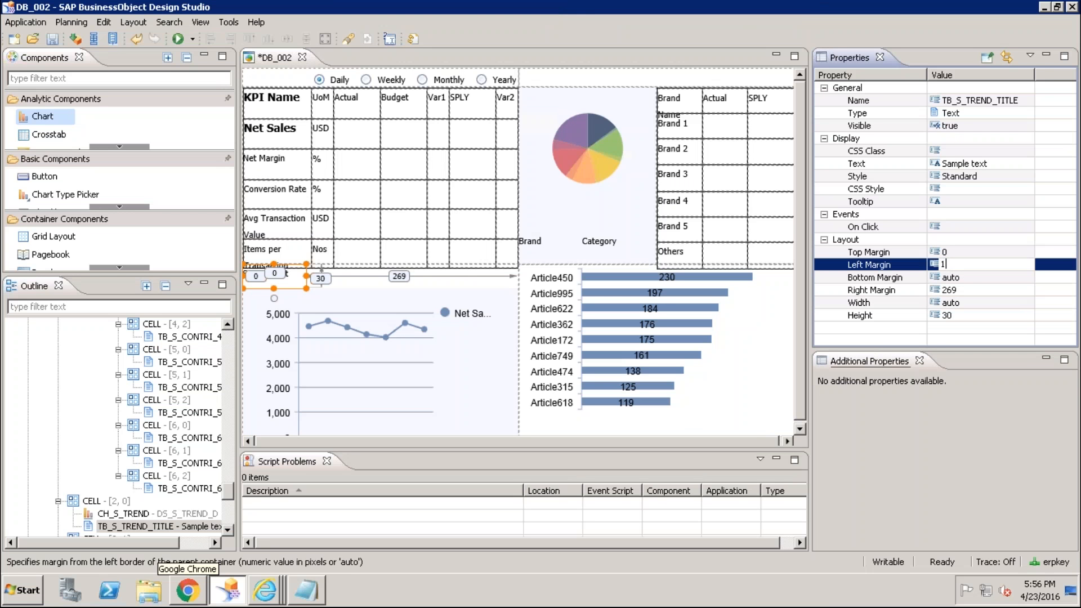
pyautogui.press('Return')
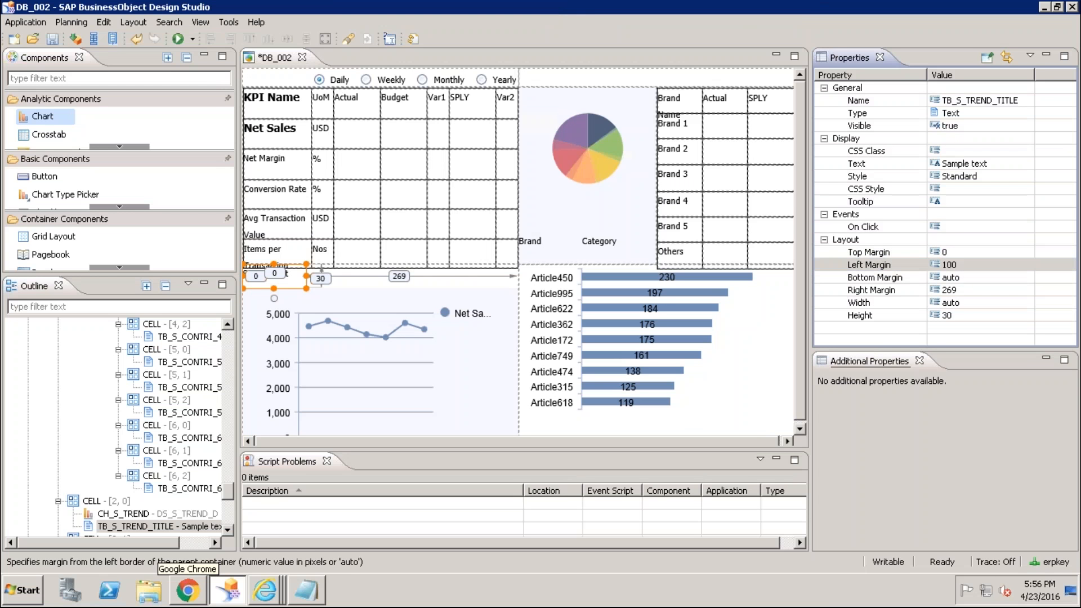
pyautogui.click(960, 289)
pyautogui.write('100')
pyautogui.press('Return')
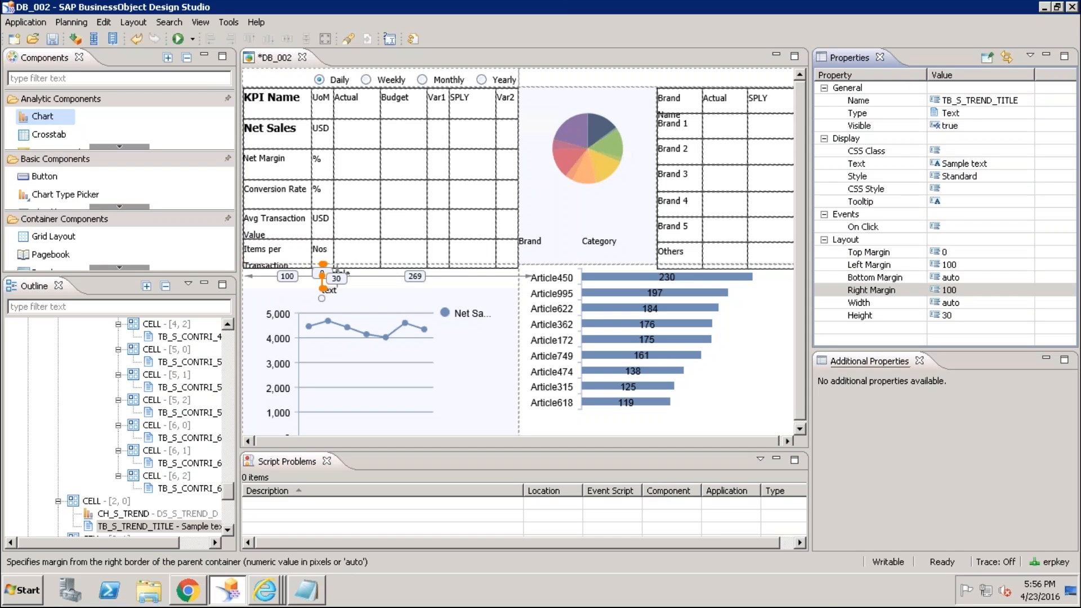
# Step: Replace the trend title's sample text with "Trend Analysis - Net Sales"
pyautogui.click(993, 167)
pyautogui.press('BackSpace')
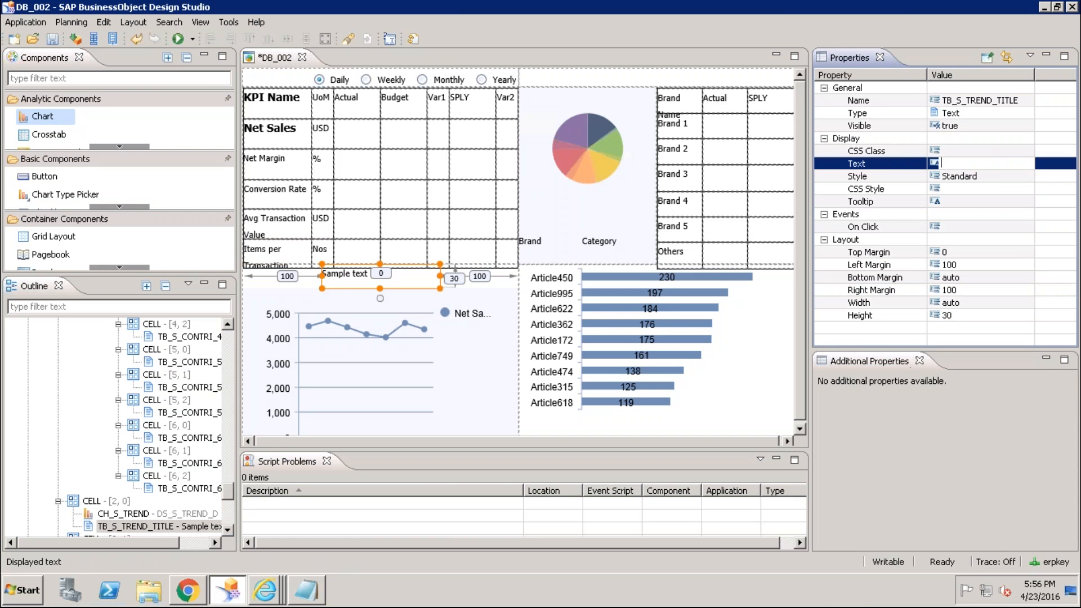
pyautogui.write('Trend A')
pyautogui.write('nalysis -')
pyautogui.write(' Net Sales')
pyautogui.press('Return')
# Step: Run the dashboard, close older preview tabs, and test the trend title and chart with the Net Margin and Conversion Rate KPIs
pyautogui.click(178, 39)
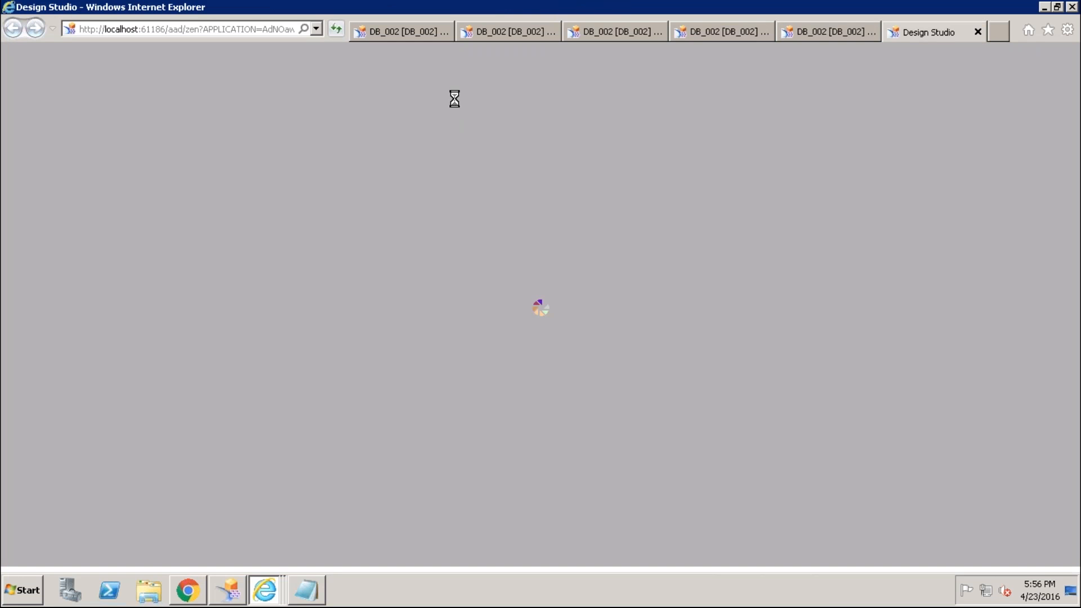
pyautogui.click(449, 32)
pyautogui.click(448, 32)
pyautogui.click(448, 32)
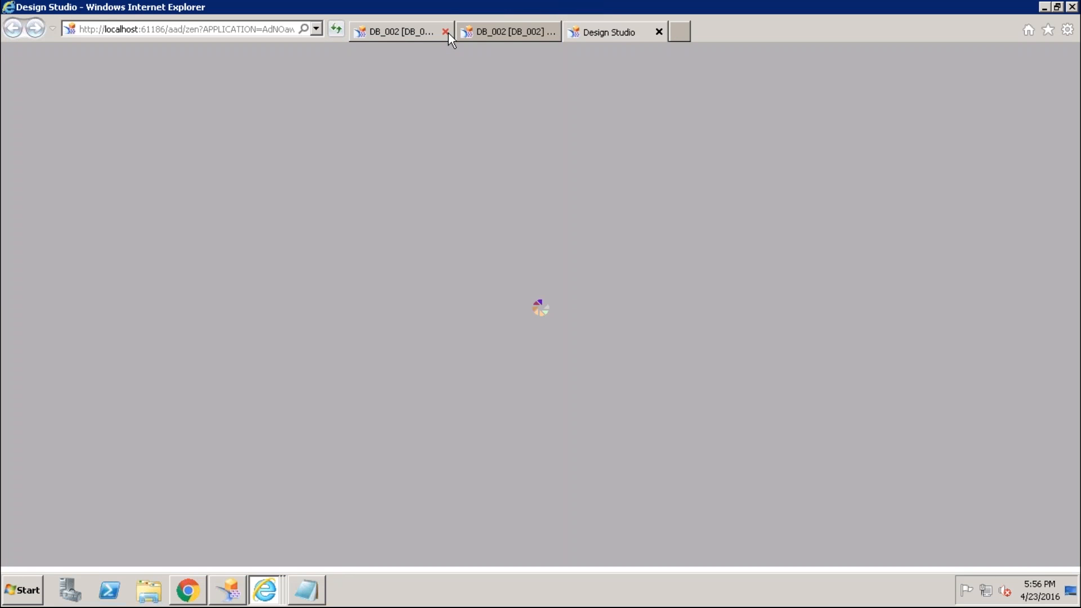
pyautogui.click(448, 32)
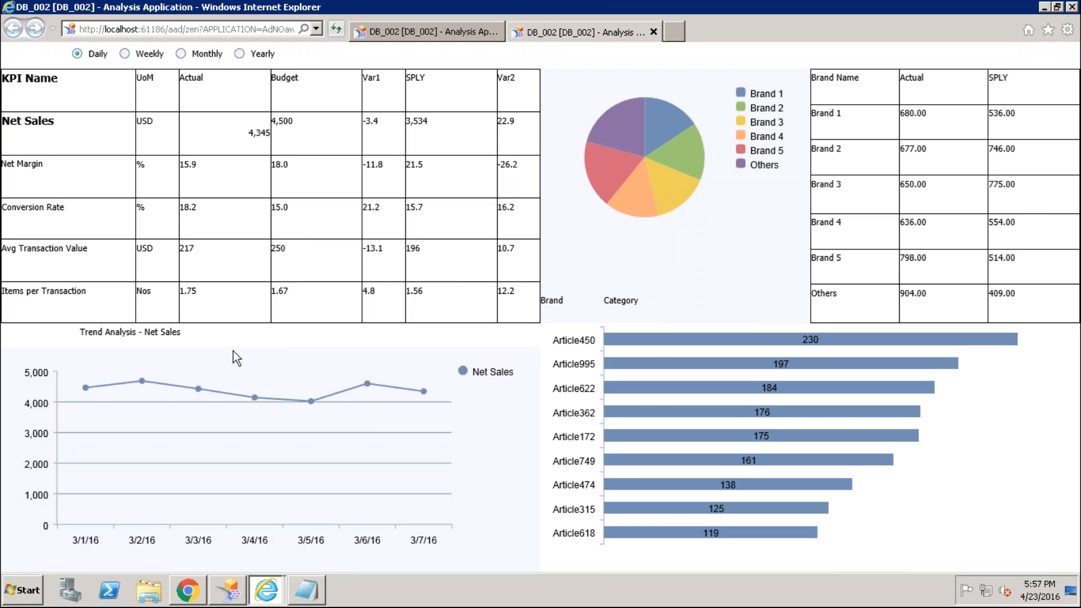
pyautogui.click(46, 163)
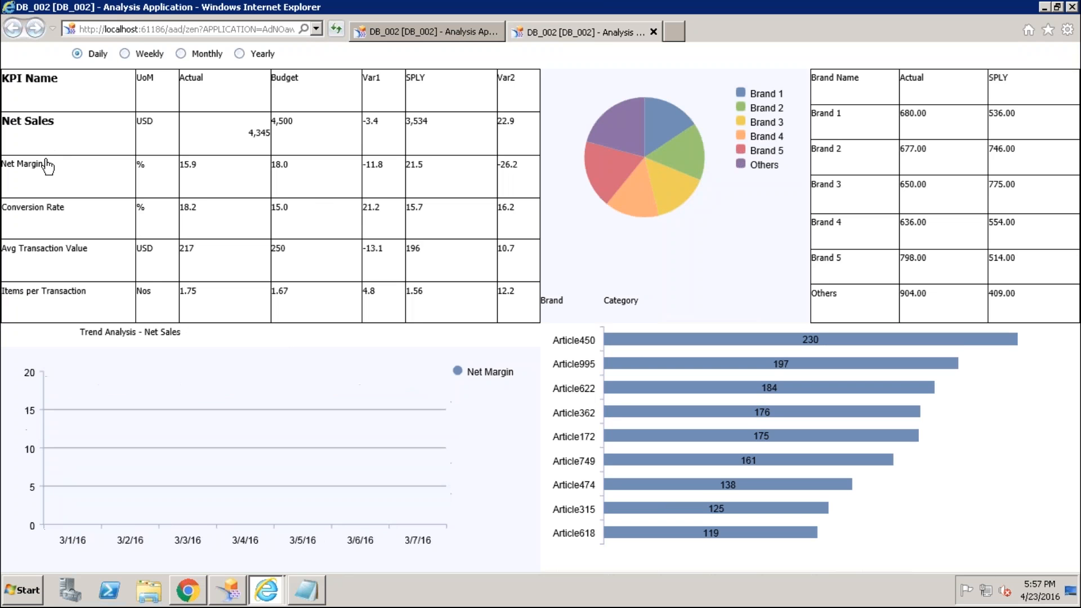
pyautogui.click(54, 214)
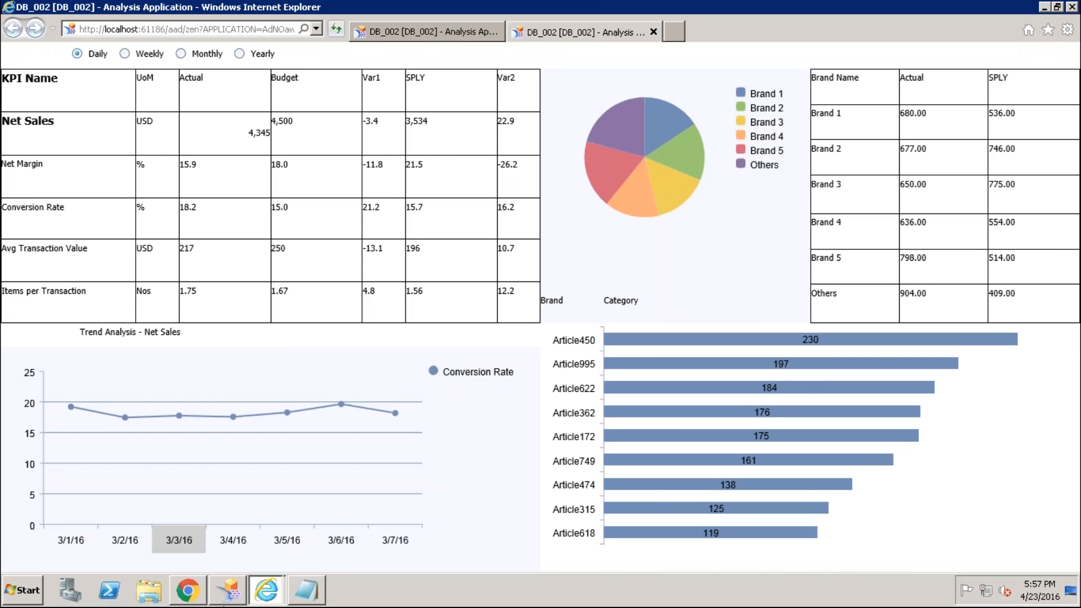
# Step: Return to Design Studio and set all four margins of the Net Margin KPI name text, TB_S_SC_NM, to 0
pyautogui.click(230, 594)
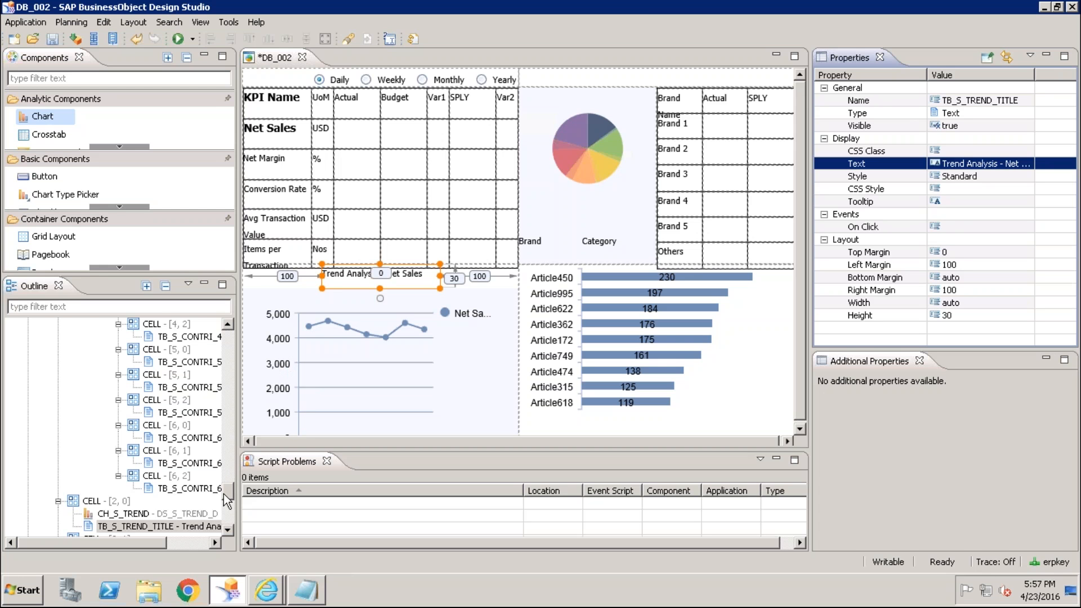
pyautogui.moveTo(224, 490); pyautogui.dragTo(230, 339)
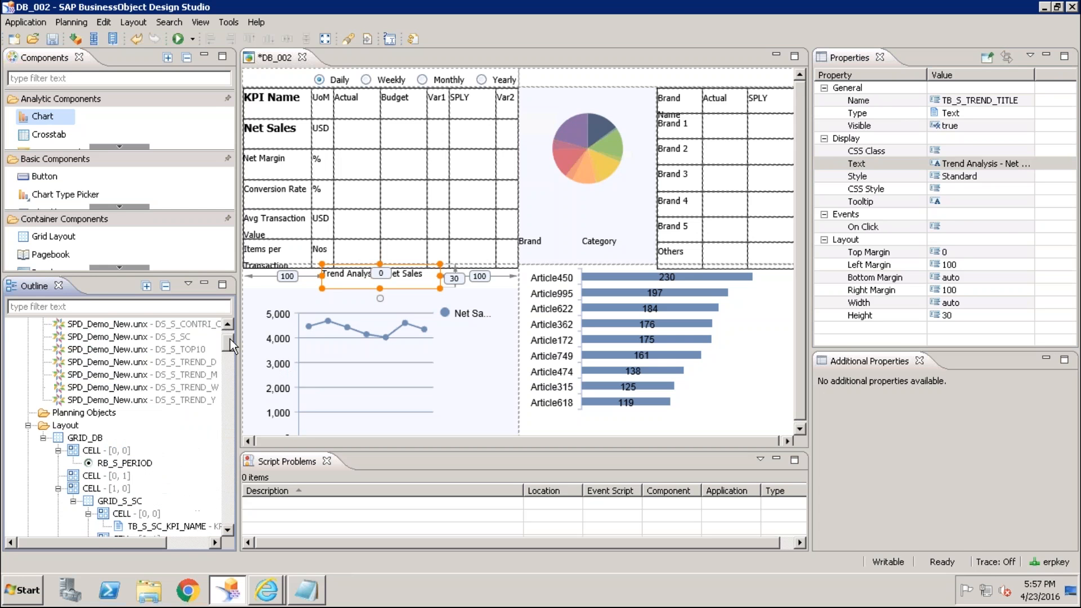
pyautogui.click(276, 160)
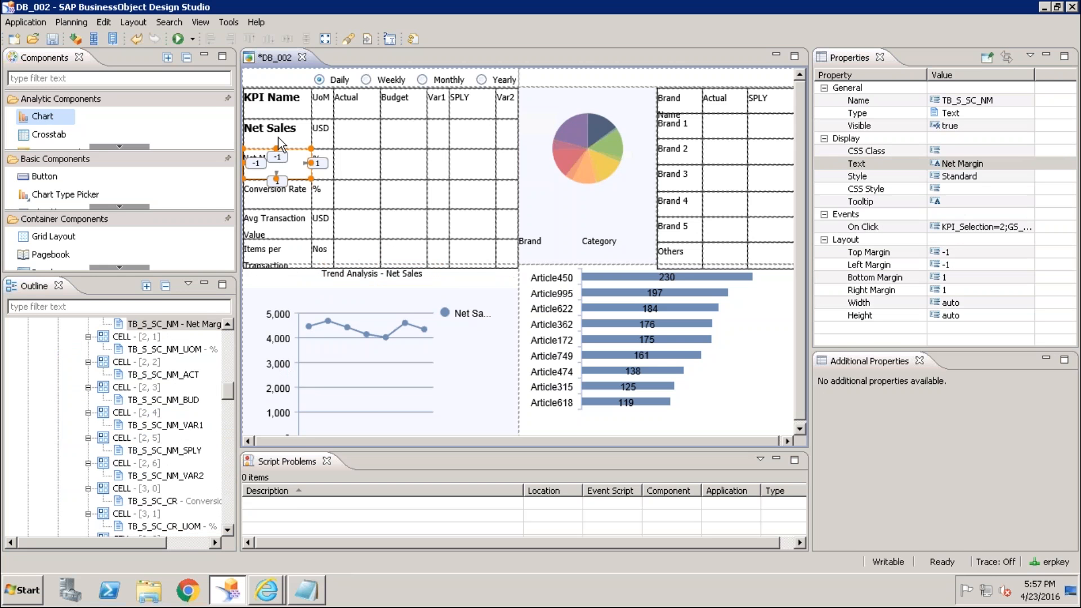
pyautogui.click(957, 252)
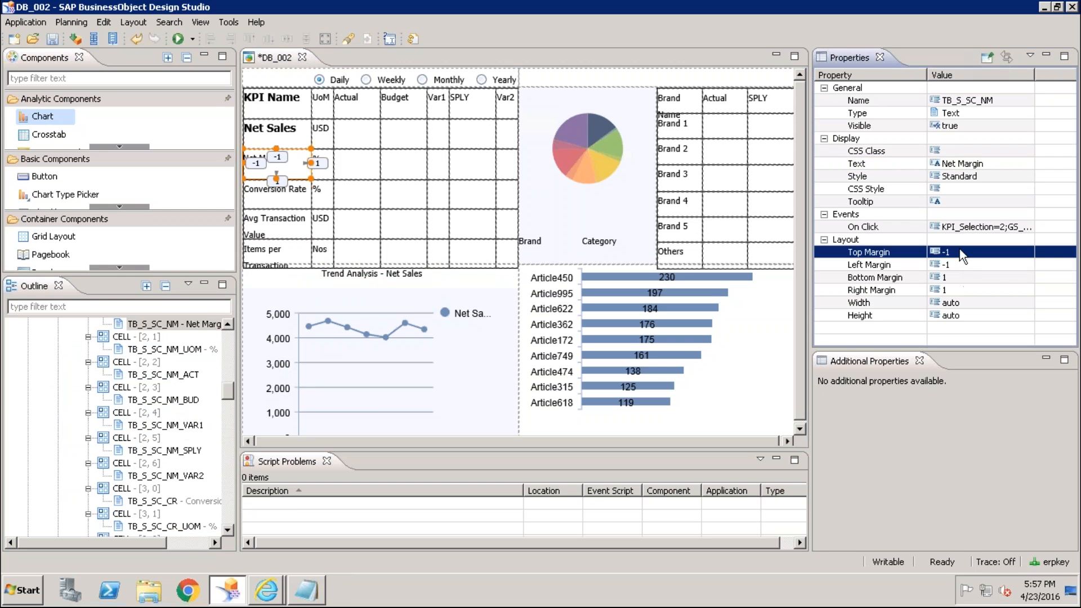
pyautogui.write('0')
pyautogui.press('Return')
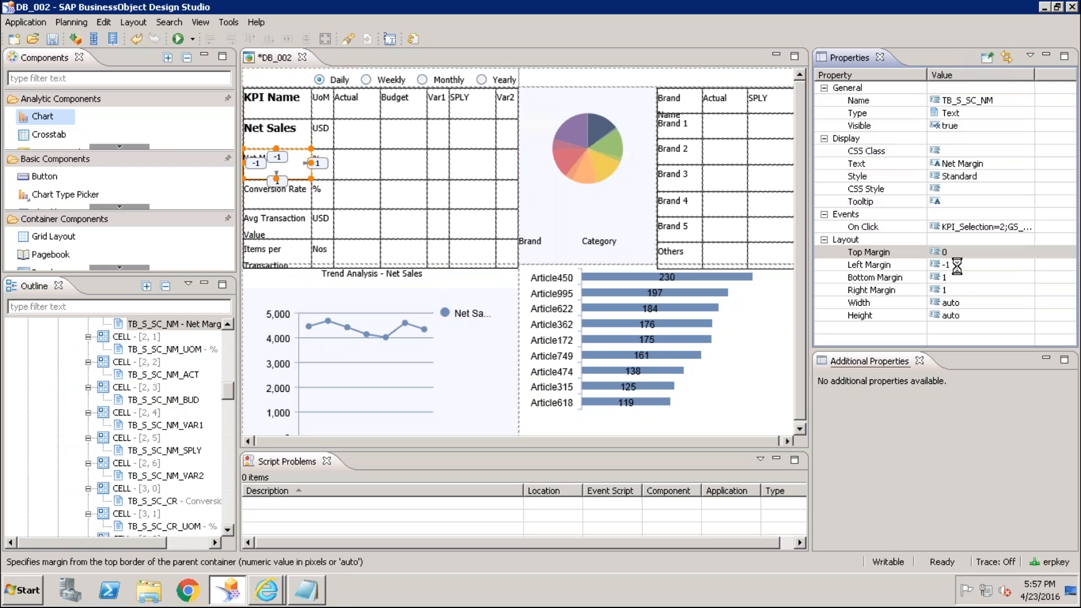
pyautogui.click(957, 265)
pyautogui.write('0')
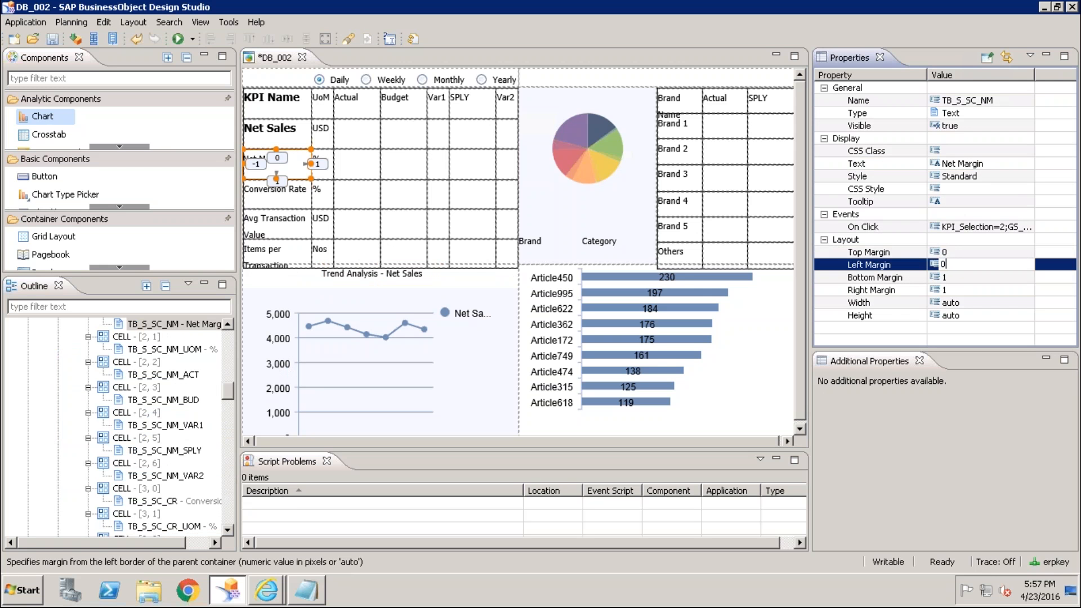
pyautogui.press('Return')
pyautogui.click(957, 278)
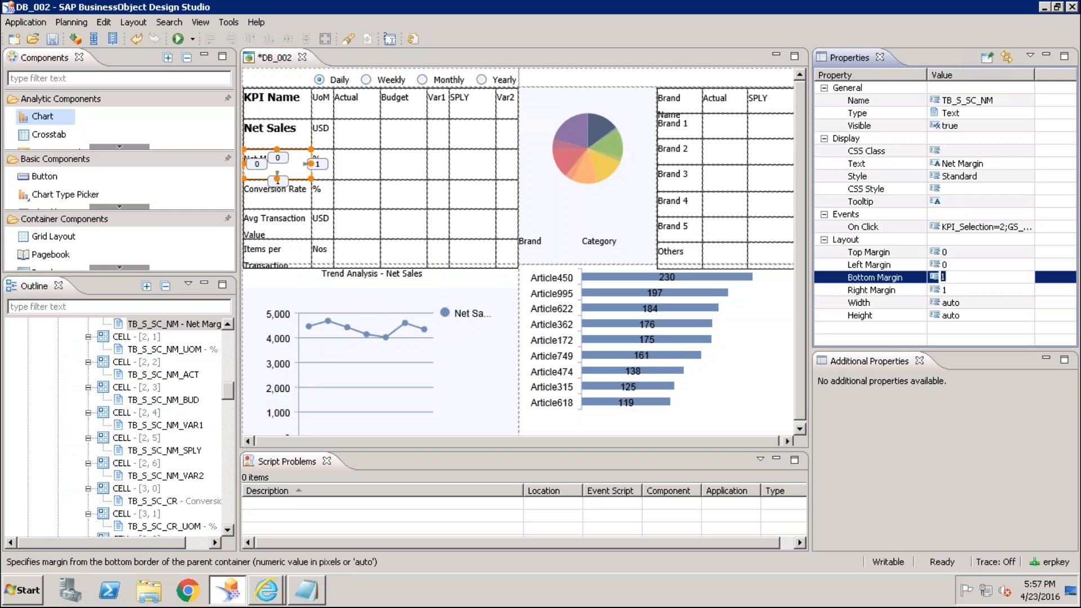
pyautogui.write('0')
pyautogui.press('Return')
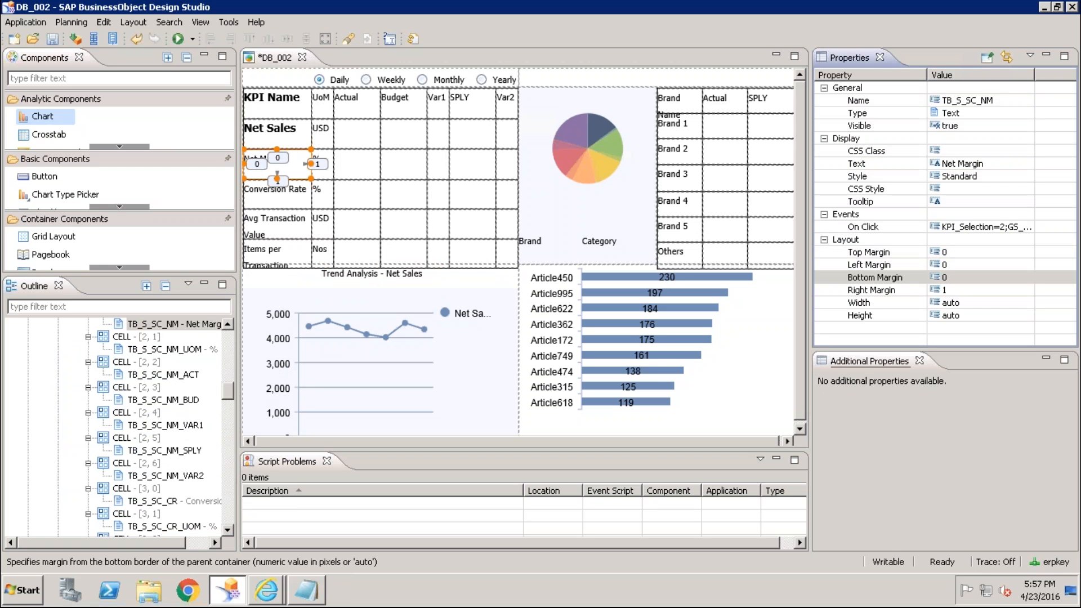
pyautogui.click(951, 290)
pyautogui.write('0')
pyautogui.press('Return')
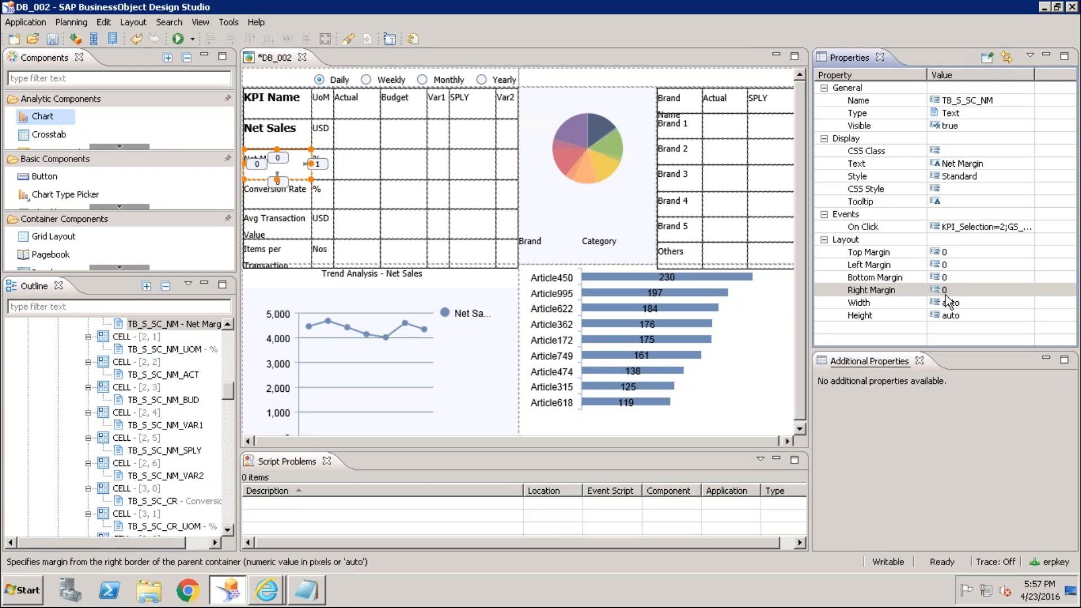
# Step: Open the On Click script of the Net Margin KPI text and start a new line with TB_S_TREND_TITLE below the existing code
pyautogui.click(1030, 224)
pyautogui.click(1029, 225)
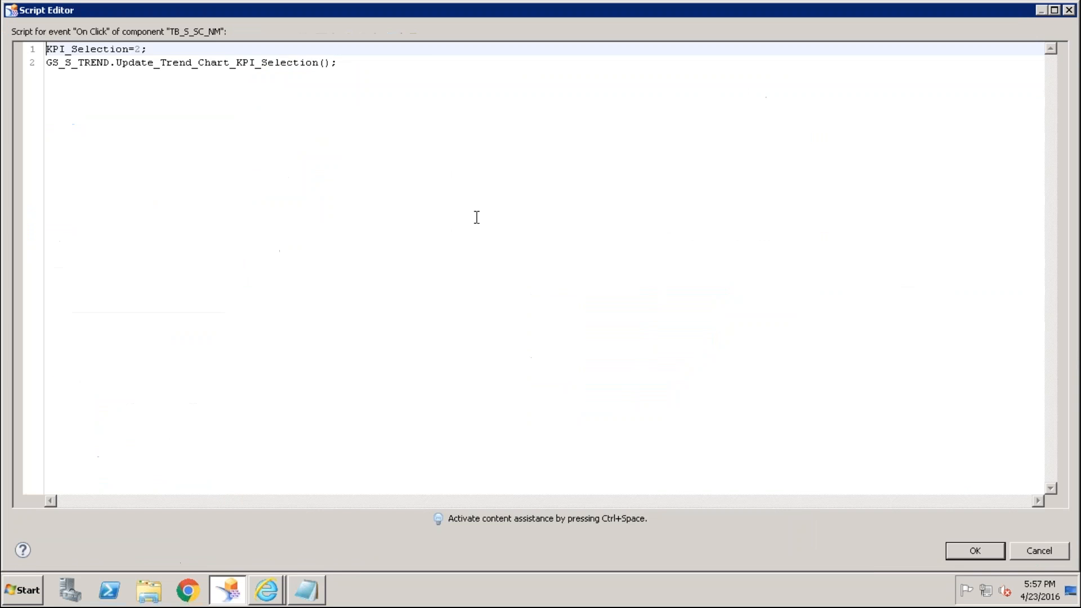
pyautogui.click(426, 67)
pyautogui.press('Return')
pyautogui.press('Return')
pyautogui.press('Return')
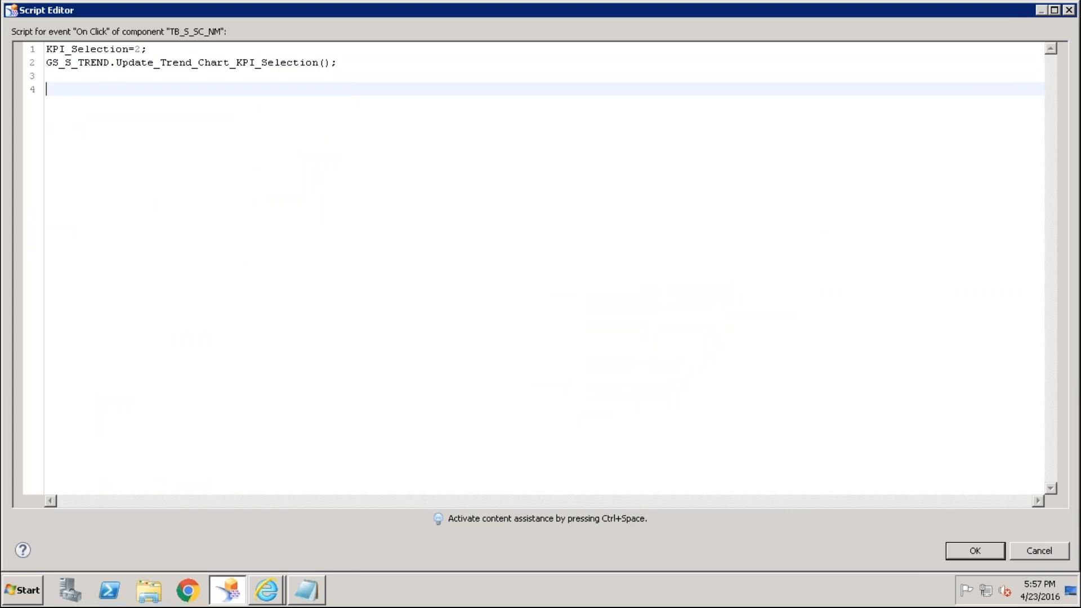
pyautogui.write('TB_')
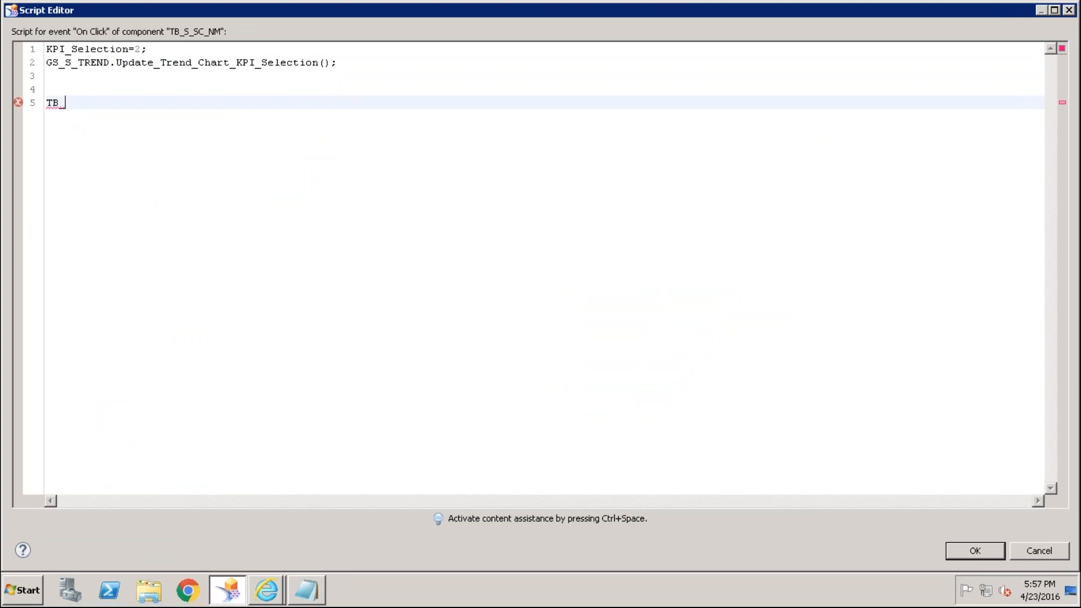
pyautogui.write('S_TR')
pyautogui.hotkey('ctrl', 'space')
pyautogui.press('Return')
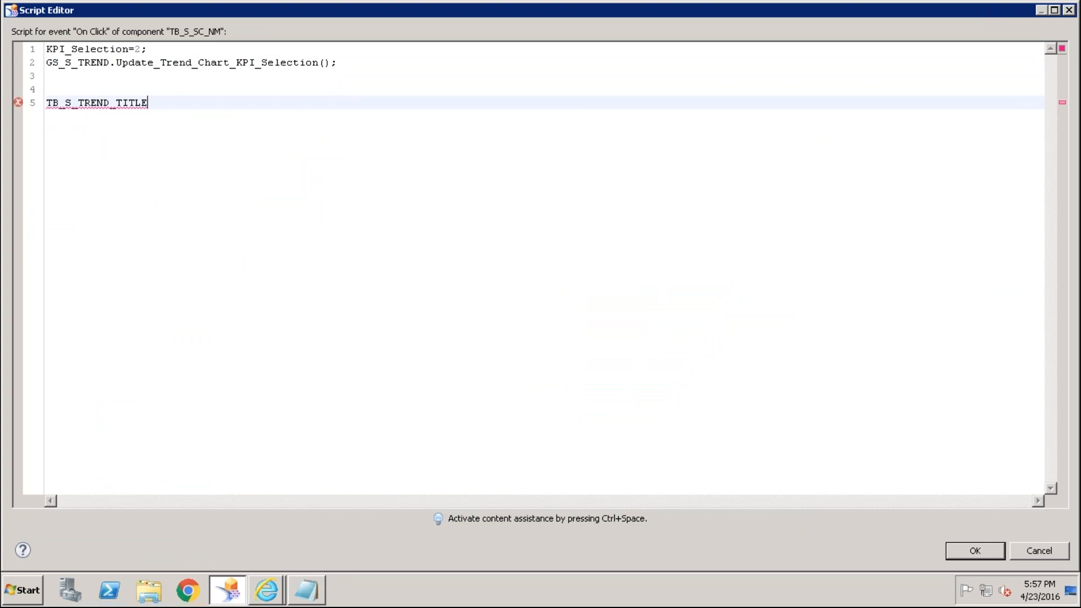
# Step: Complete the line as TB_S_TREND_TITLE.setText("Trend Analysis - Net Margin"); copy the whole statement and apply the script
pyautogui.write('.setT')
pyautogui.hotkey('ctrl', 'space')
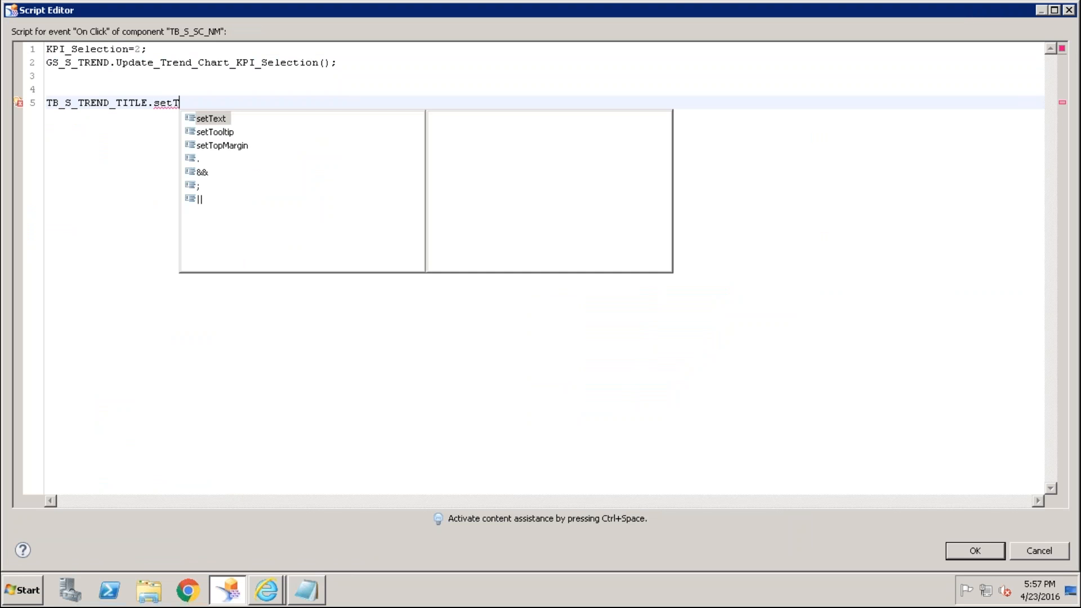
pyautogui.press('Return')
pyautogui.write('"')
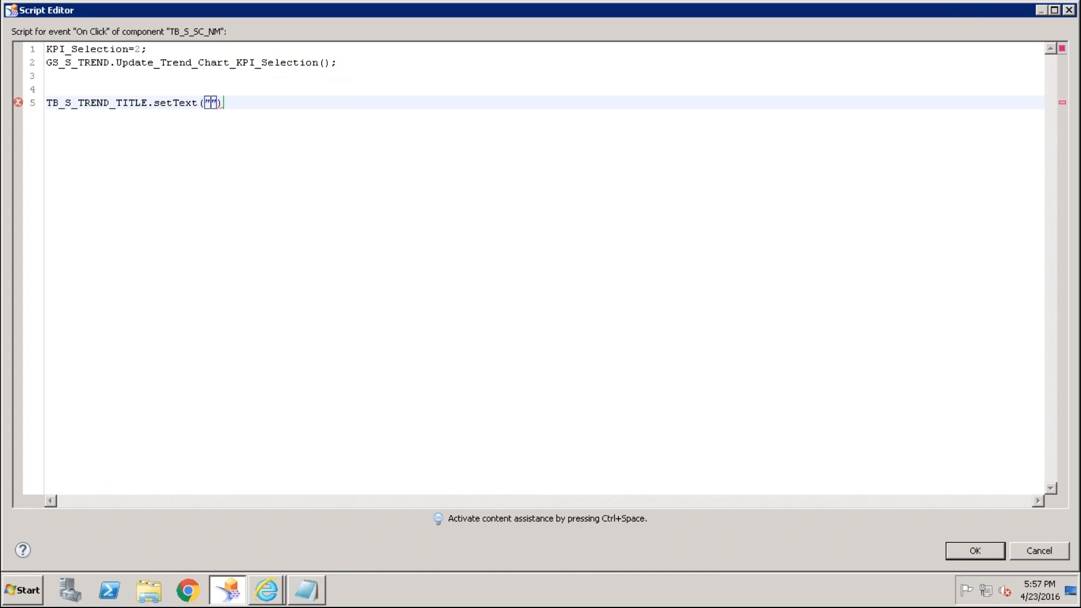
pyautogui.write('Trend A')
pyautogui.write('nalysis ')
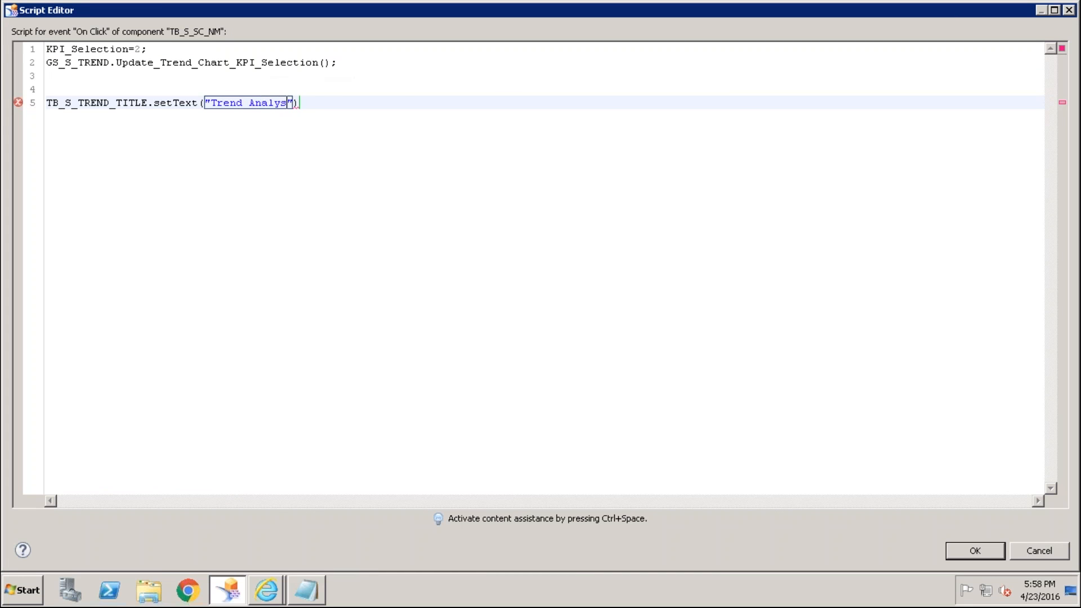
pyautogui.write('- Net Margin");')
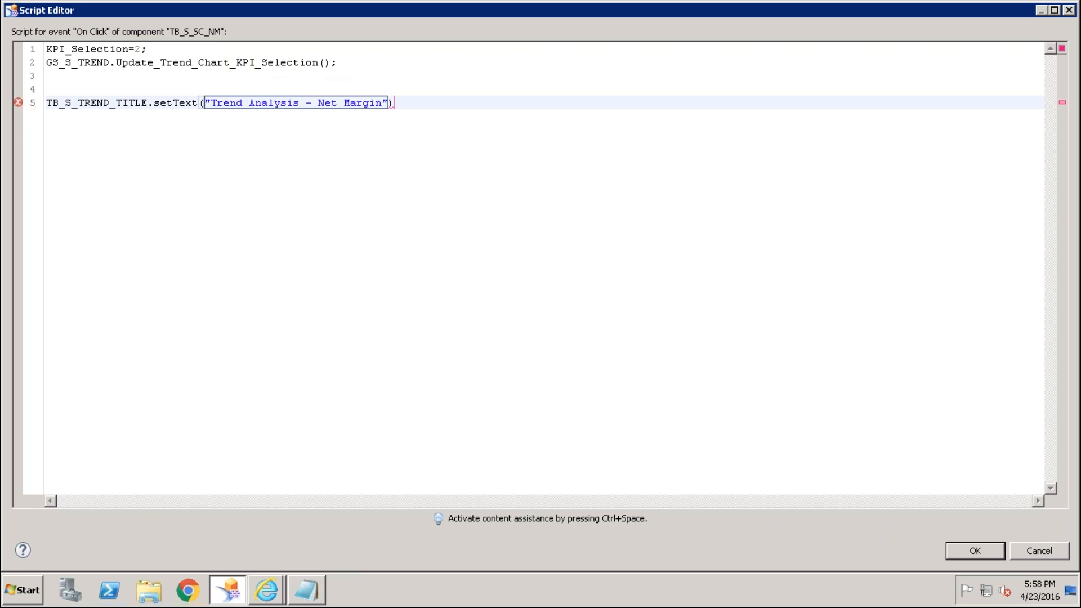
pyautogui.hotkey('shift', 'Home')
pyautogui.hotkey('ctrl', 'c')
pyautogui.click(964, 556)
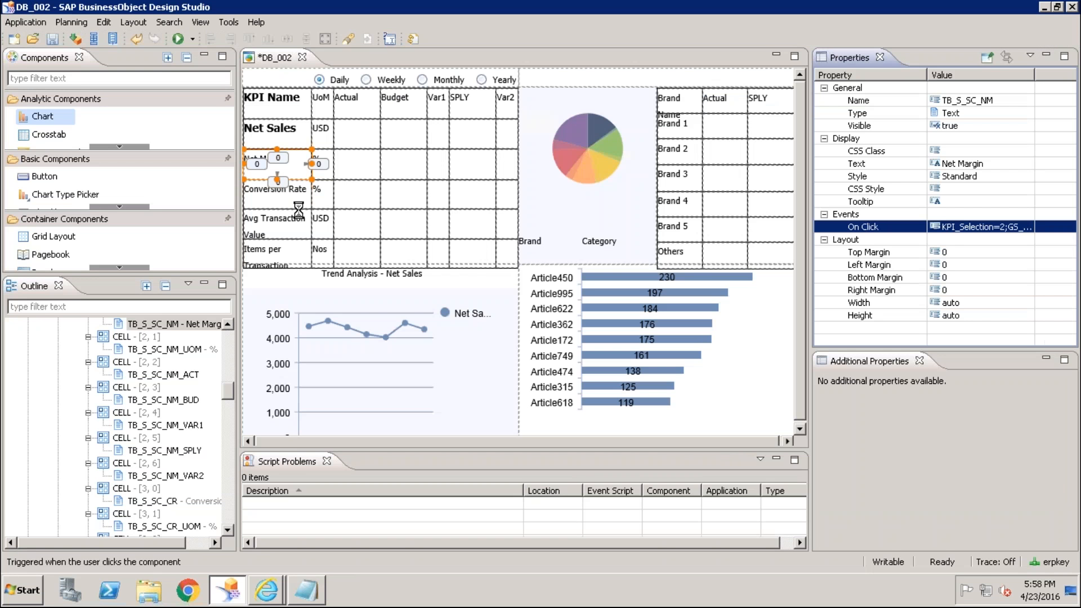
# Step: Paste the copied trend title statement below the existing code in the Conversion Rate text's On Click script
pyautogui.click(283, 202)
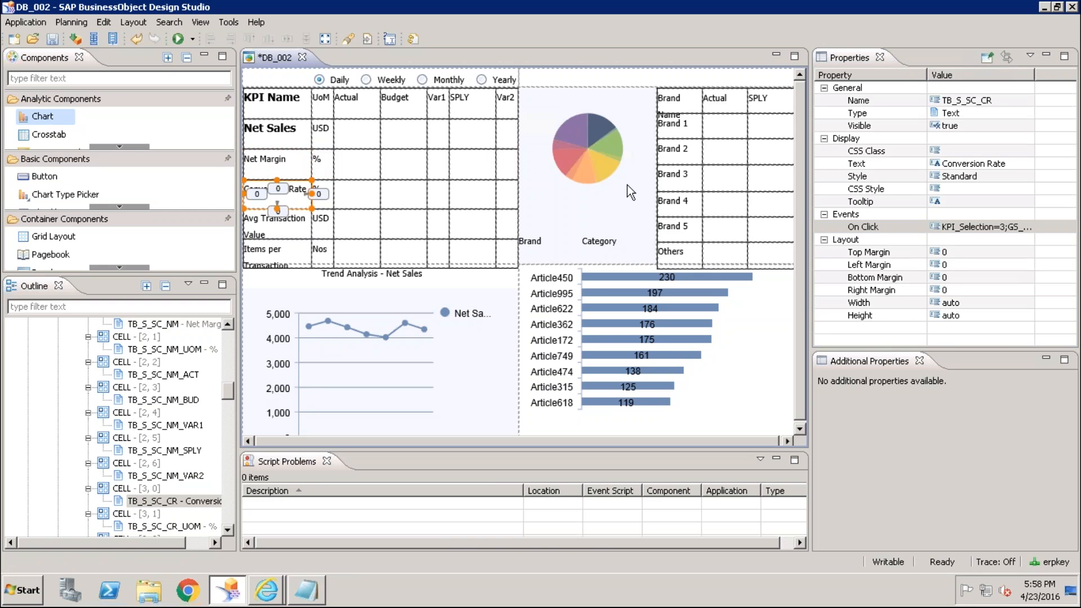
pyautogui.click(1032, 225)
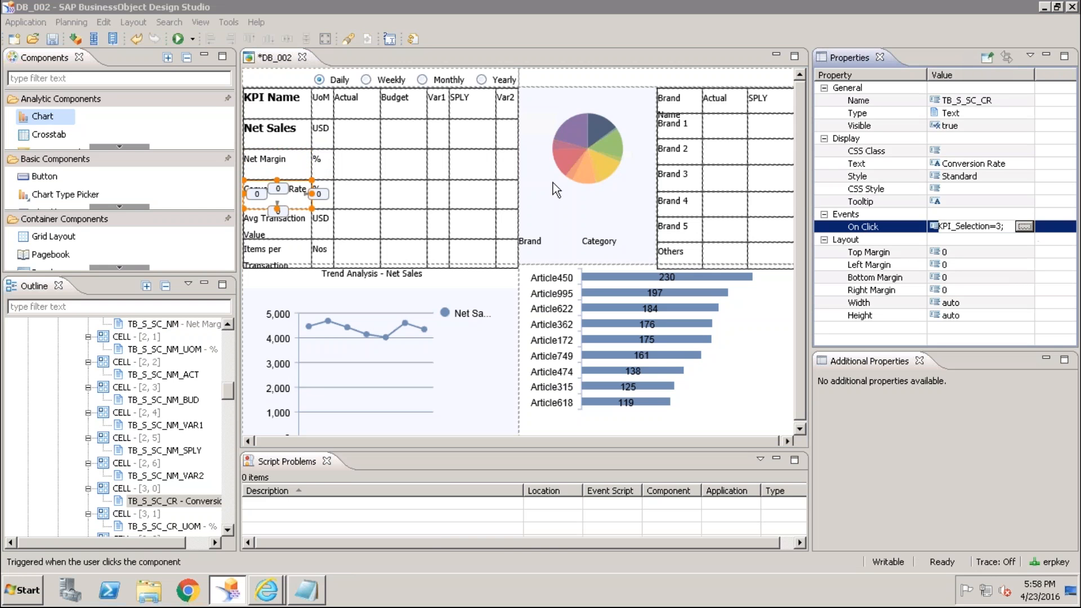
pyautogui.click(1032, 225)
pyautogui.click(388, 134)
pyautogui.press('Return')
pyautogui.press('Return')
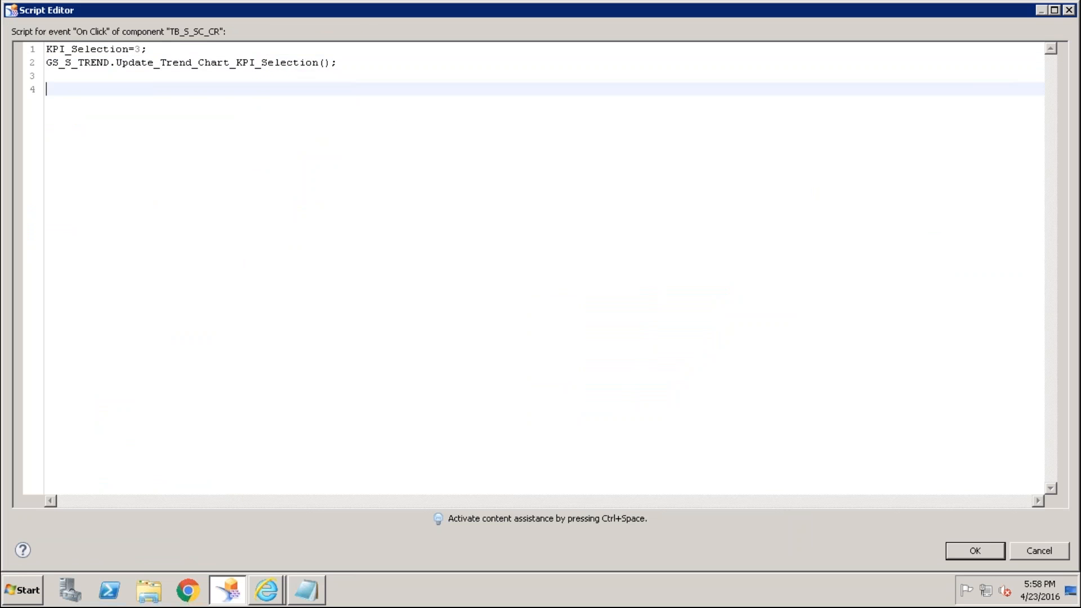
pyautogui.hotkey('ctrl', 'v')
# Step: Change the pasted title string to "Trend Analysis - Conversion Rate" and apply the script
pyautogui.moveTo(318, 89); pyautogui.dragTo(383, 92)
pyautogui.write('onverion rat')
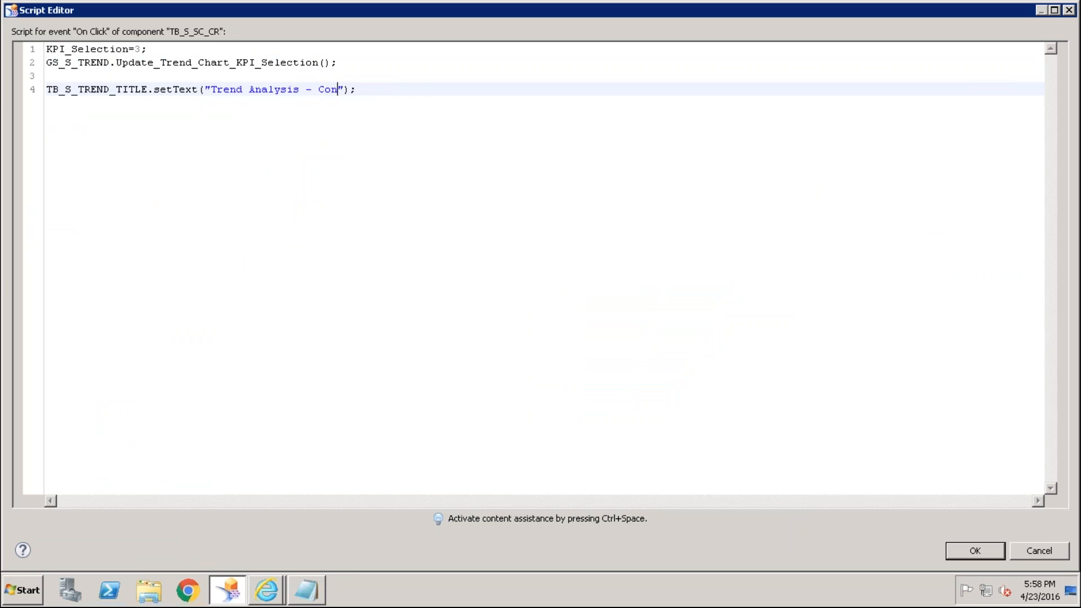
pyautogui.write('e')
pyautogui.hotkey('shift', 'Left')
pyautogui.write('R')
pyautogui.click(989, 550)
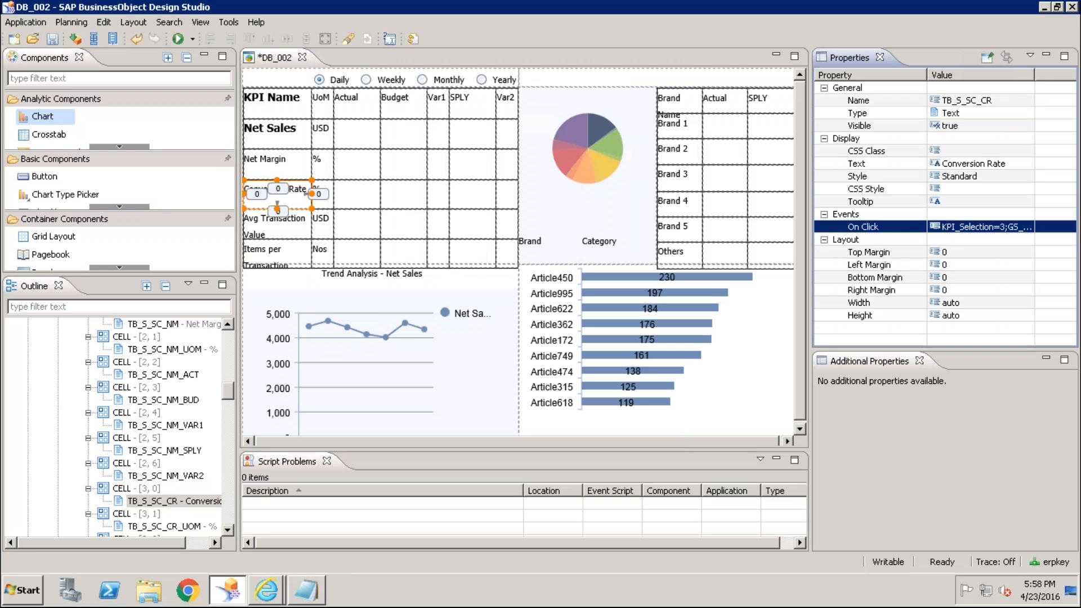
# Step: Paste the title statement into the Avg Transaction Value text's On Click script, with the string changed to "Trend Analysis - Avg Transaction Value"
pyautogui.click(277, 223)
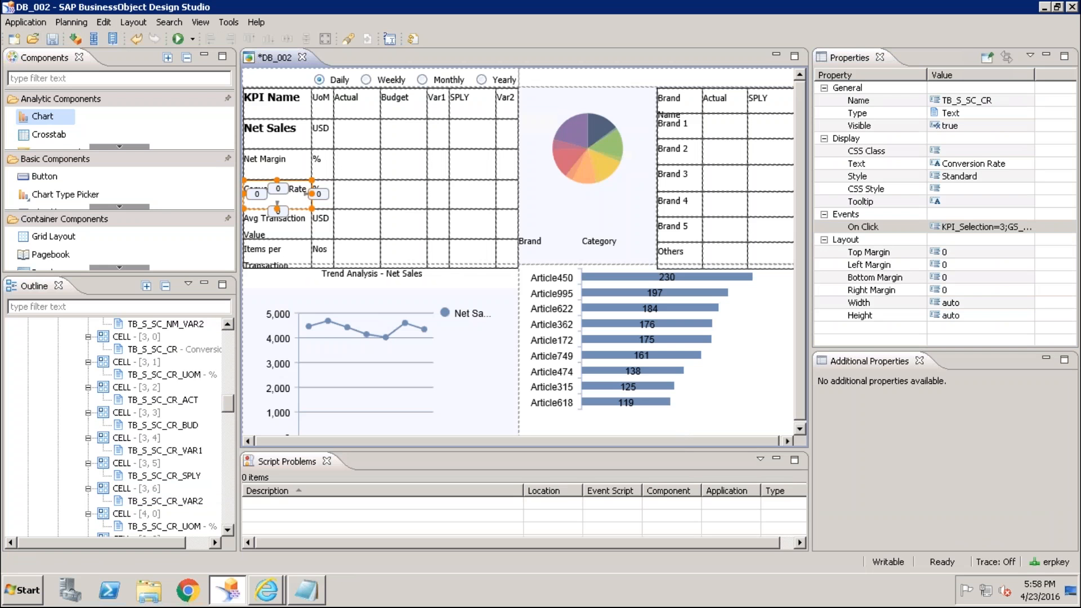
pyautogui.click(1027, 227)
pyautogui.click(363, 63)
pyautogui.press('Return')
pyautogui.press('Return')
pyautogui.hotkey('ctrl', 'v')
pyautogui.click(317, 89)
pyautogui.moveTo(335, 89); pyautogui.dragTo(385, 91)
pyautogui.write('Avg Transa')
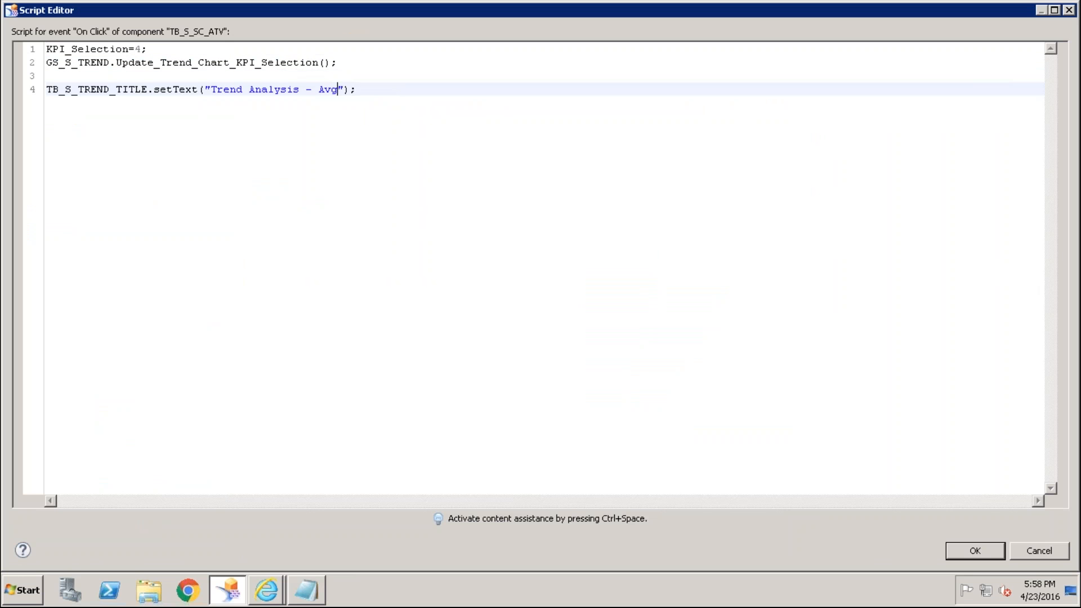
pyautogui.write('ction Value')
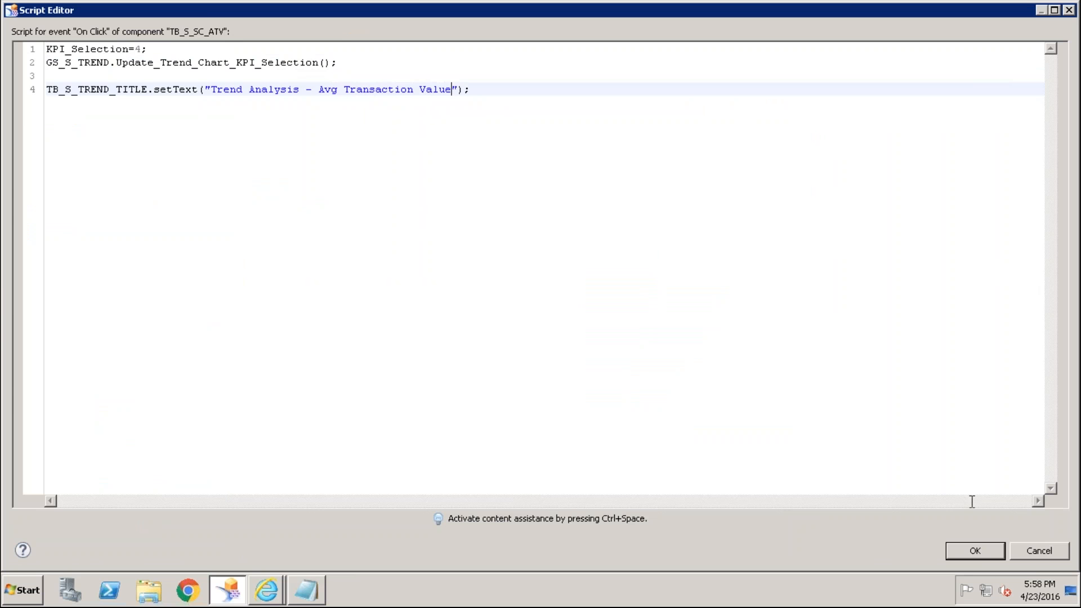
pyautogui.click(974, 550)
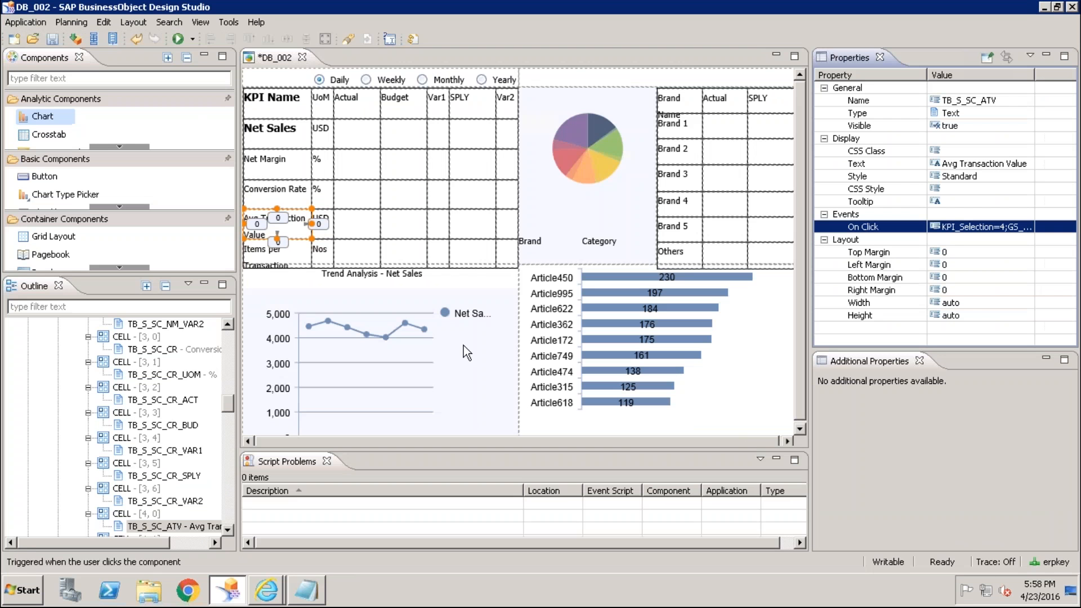
# Step: Paste the title statement into the Items per Transaction text's On Click script, with the string changed to "Trend Analysis - Items per Transaction"
pyautogui.click(271, 253)
pyautogui.click(1030, 225)
pyautogui.click(377, 60)
pyautogui.press('Return')
pyautogui.hotkey('ctrl', 'v')
pyautogui.moveTo(318, 89); pyautogui.dragTo(385, 89)
pyautogui.write('Items pe')
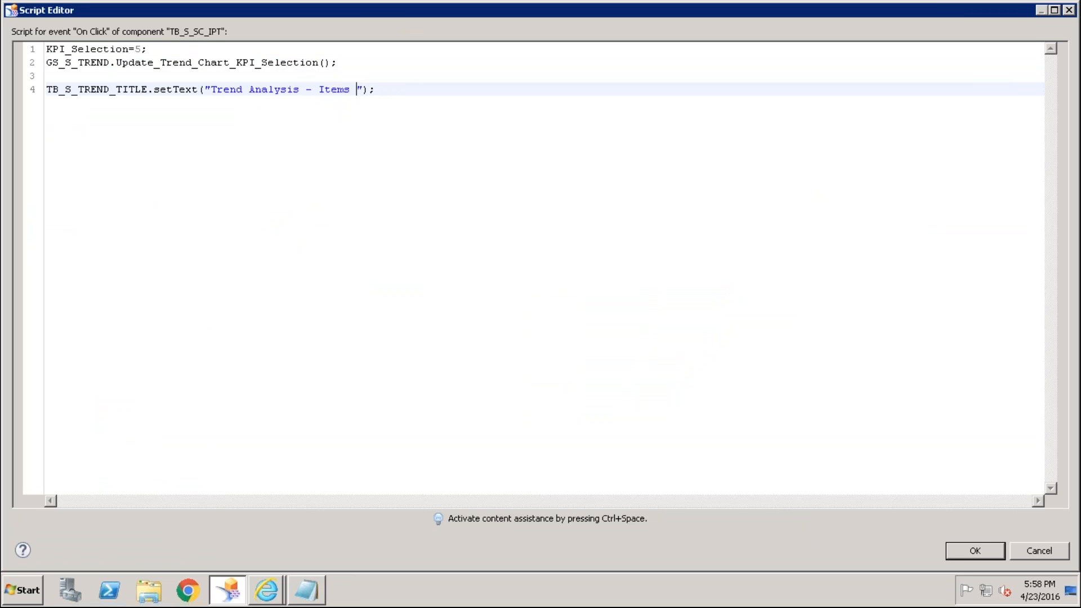
pyautogui.write('r Transaction')
pyautogui.click(968, 548)
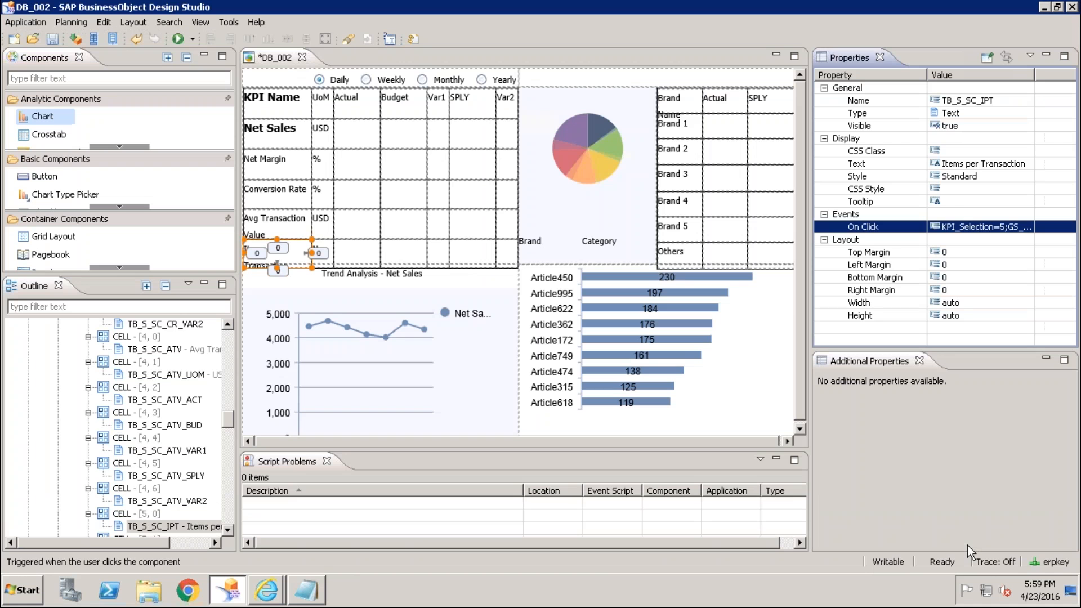
# Step: Add TB_S_TREND_TITLE.setText("Trend Analysis - Net Sales"); to the Net Sales text's On Click script and save the application
pyautogui.click(275, 140)
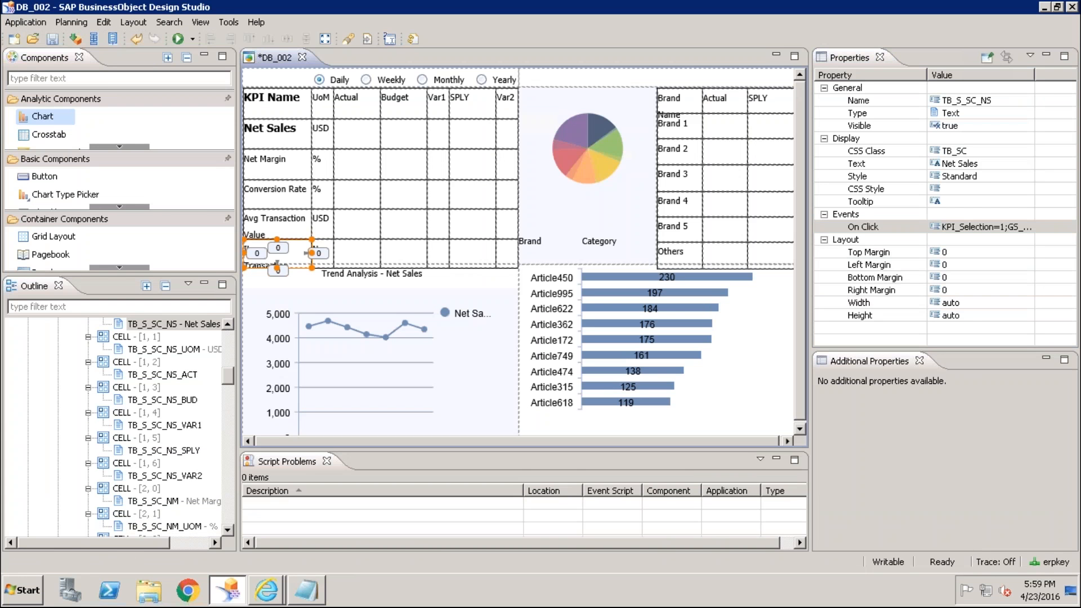
pyautogui.click(1023, 226)
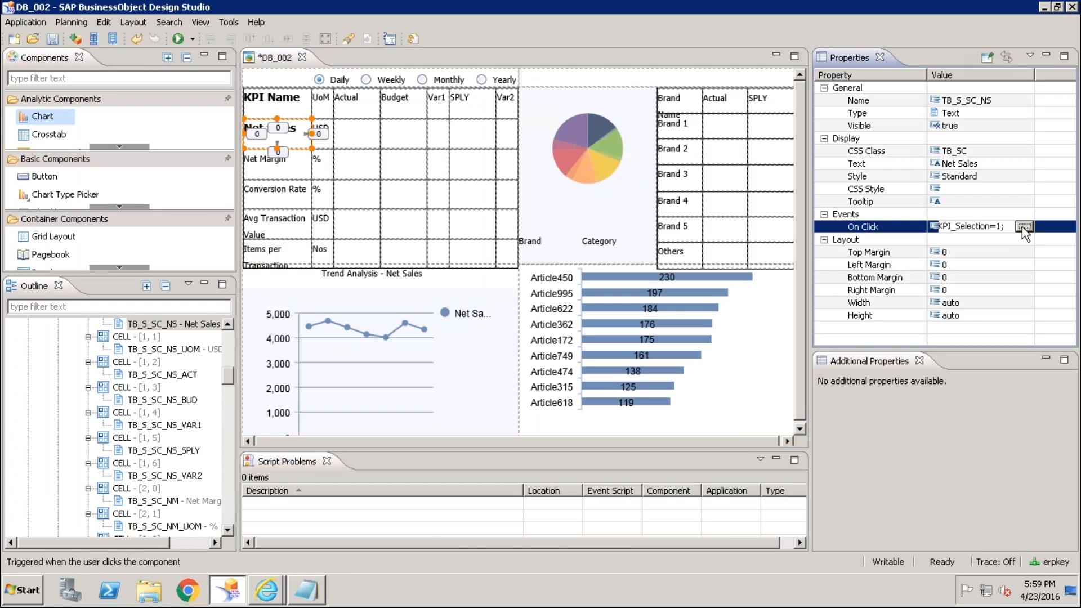
pyautogui.click(1024, 227)
pyautogui.click(364, 65)
pyautogui.press('Return')
pyautogui.press('Return')
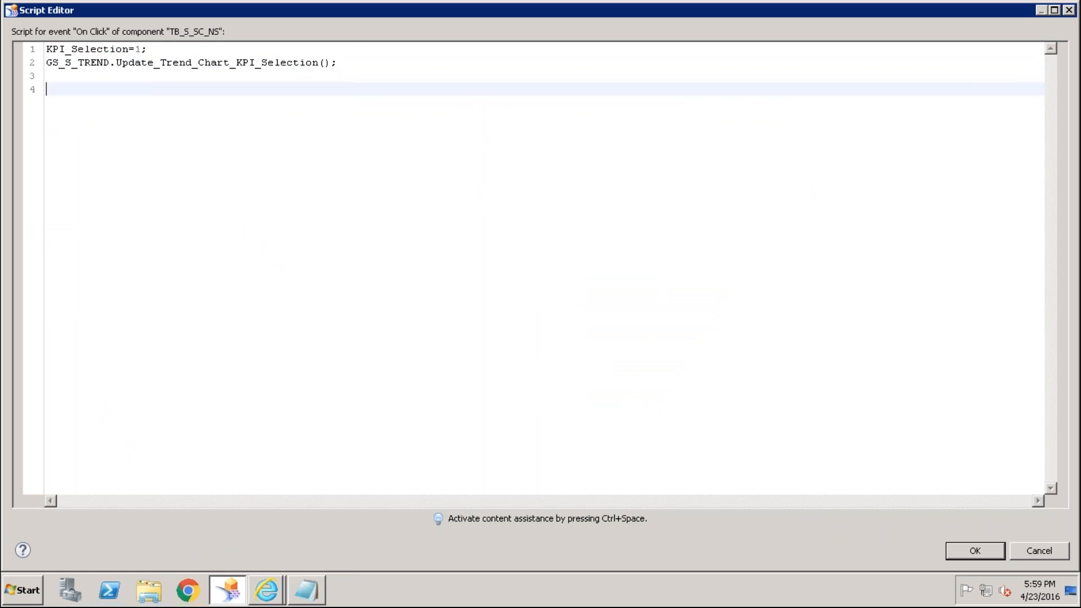
pyautogui.write('TB_S_TREND_TITLE.setText("Trend Analysis - Net Margin");')
pyautogui.doubleClick(361, 91)
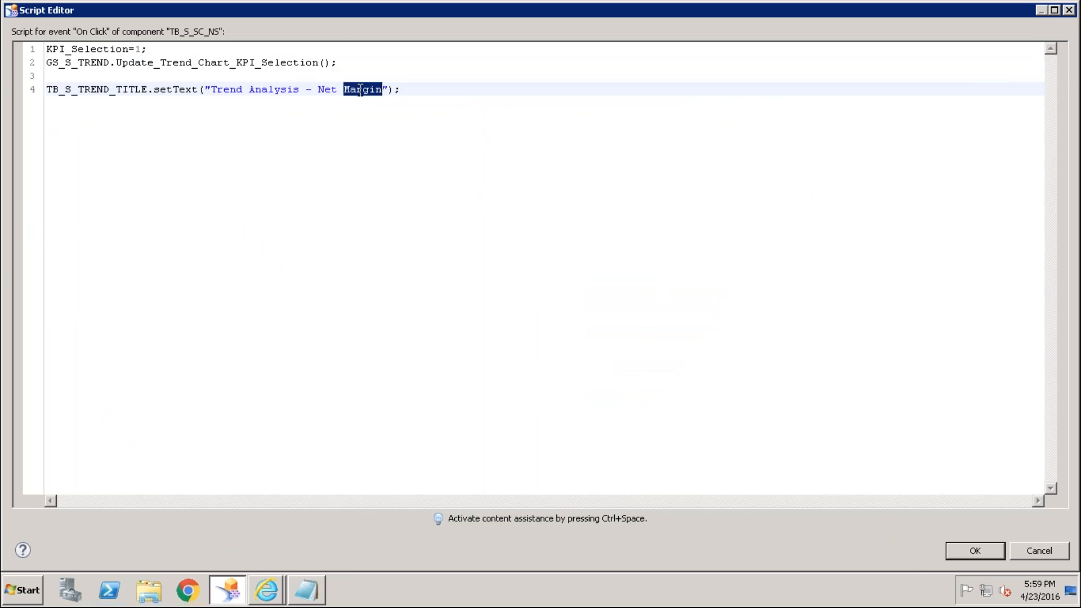
pyautogui.write('Sales')
pyautogui.click(960, 562)
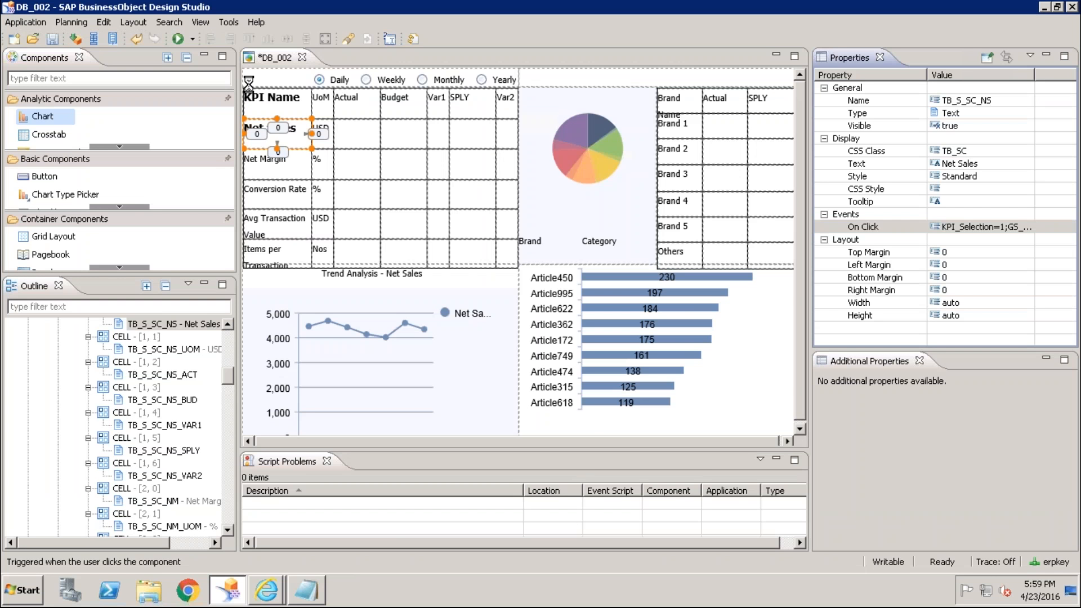
pyautogui.hotkey('ctrl', 's')
# Step: Run the dashboard and test the trend title with the Net Margin, Avg Transaction Value, Items per Transaction, Conversion Rate and Net Sales KPIs
pyautogui.click(174, 40)
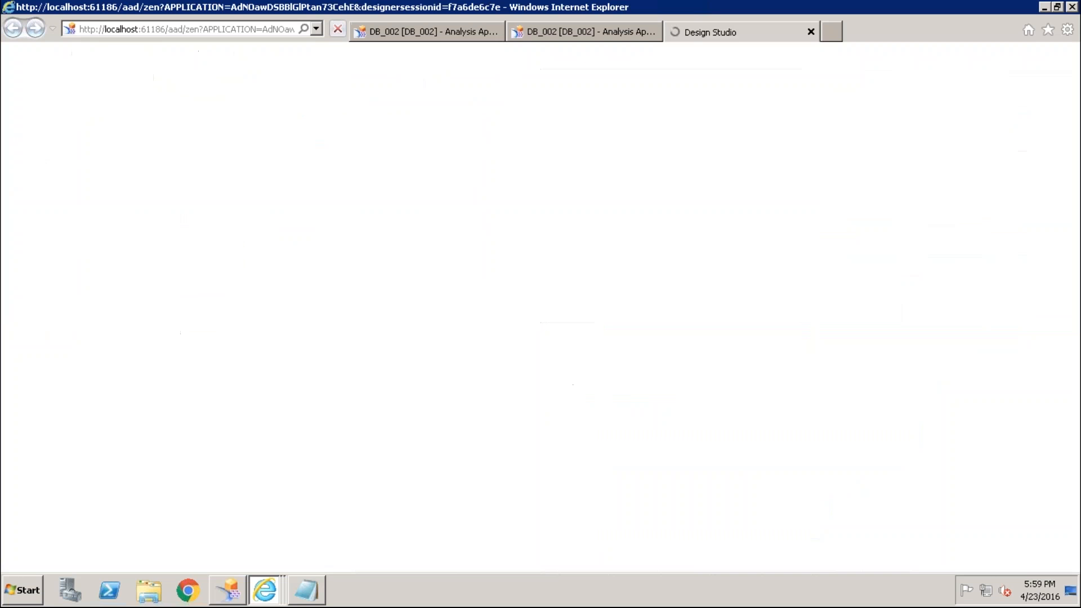
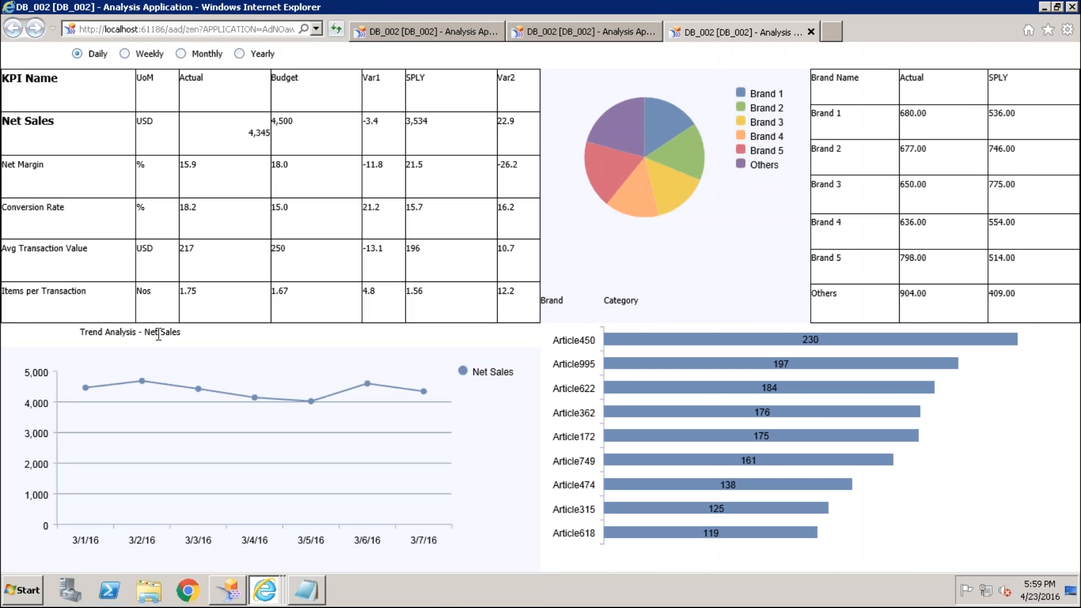
pyautogui.click(32, 177)
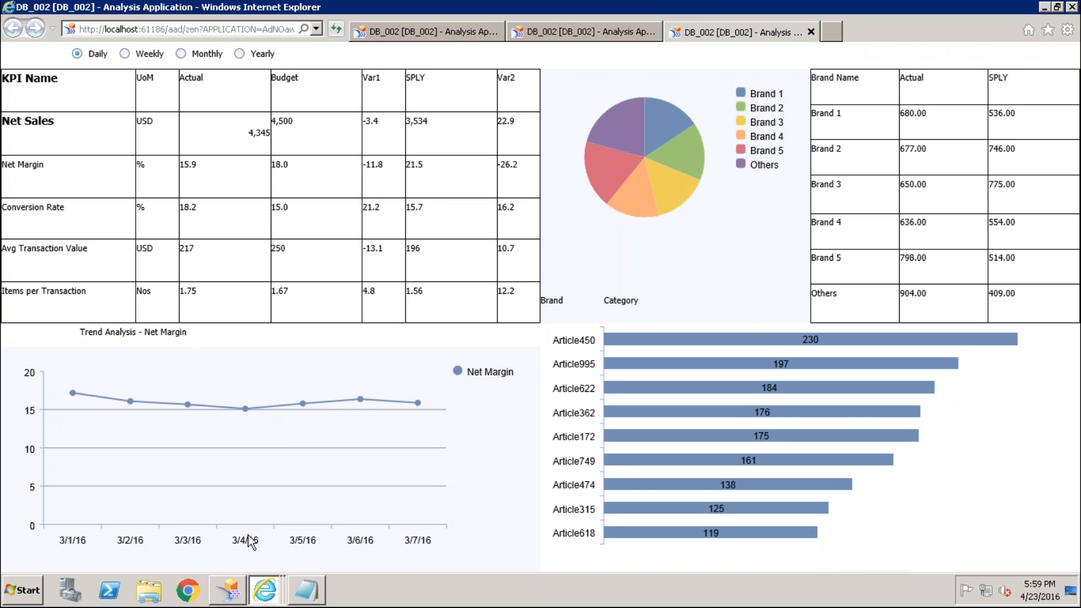
pyautogui.click(56, 260)
pyautogui.click(74, 301)
pyautogui.click(52, 217)
pyautogui.click(59, 130)
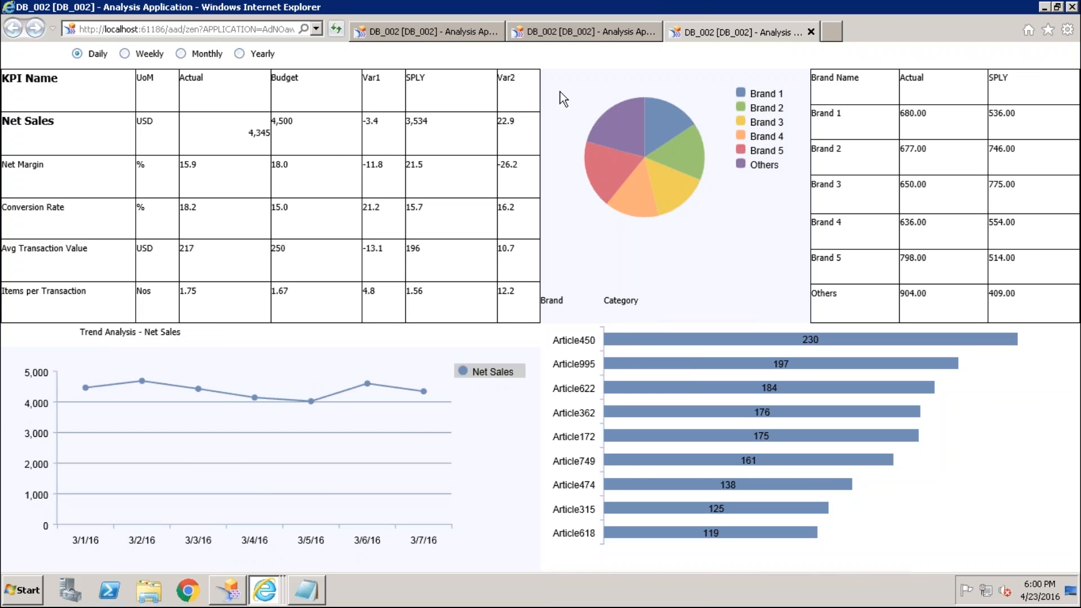
# Step: Return to Design Studio and turn off the legend of the trend line chart CH_S_TREND
pyautogui.click(229, 591)
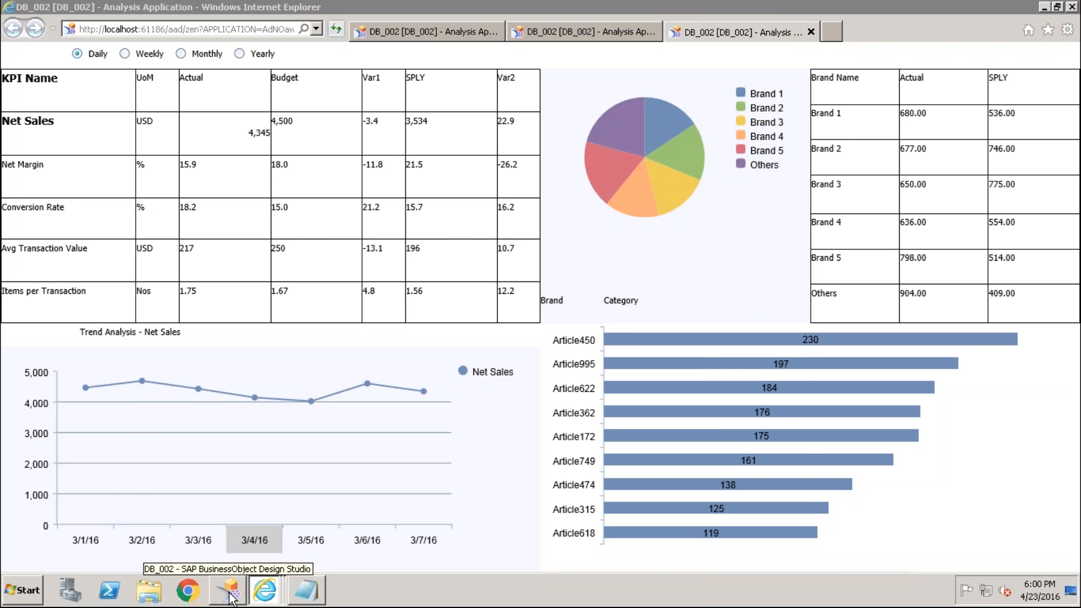
pyautogui.click(397, 329)
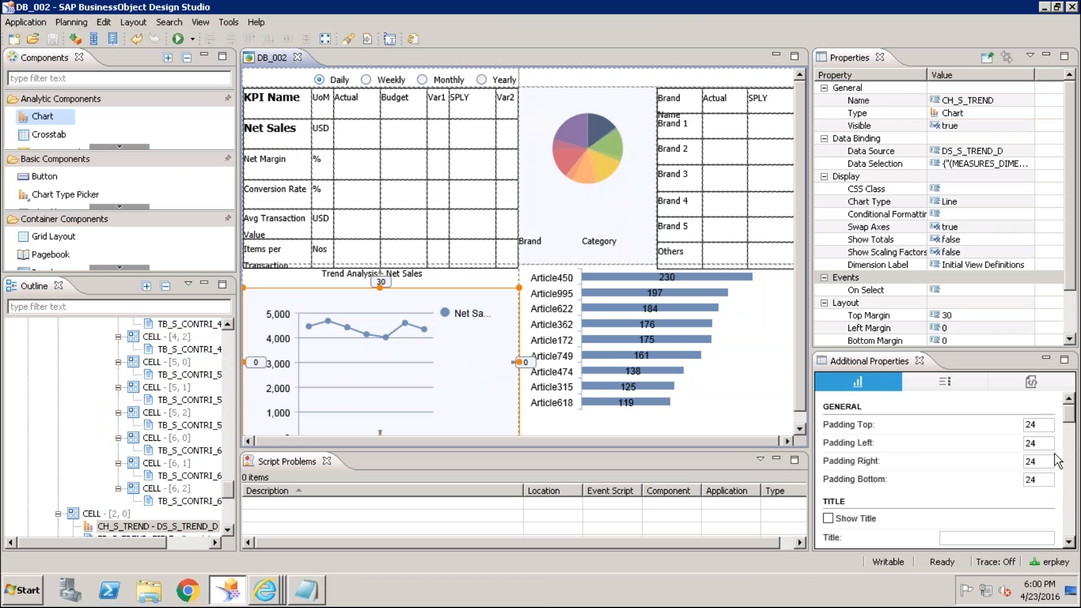
pyautogui.click(1070, 521)
pyautogui.click(1075, 529)
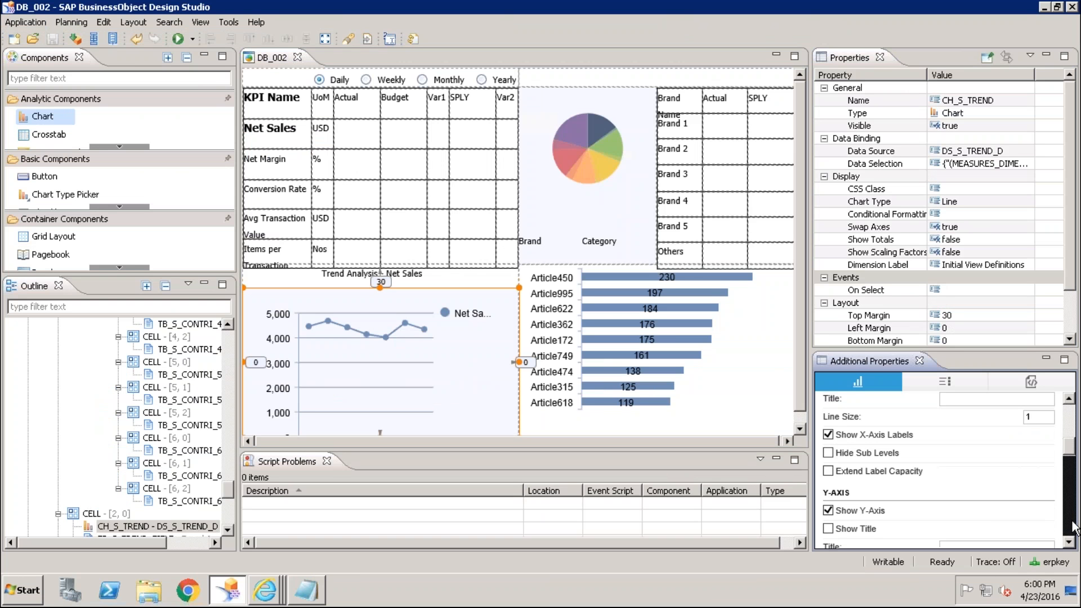
pyautogui.click(1075, 529)
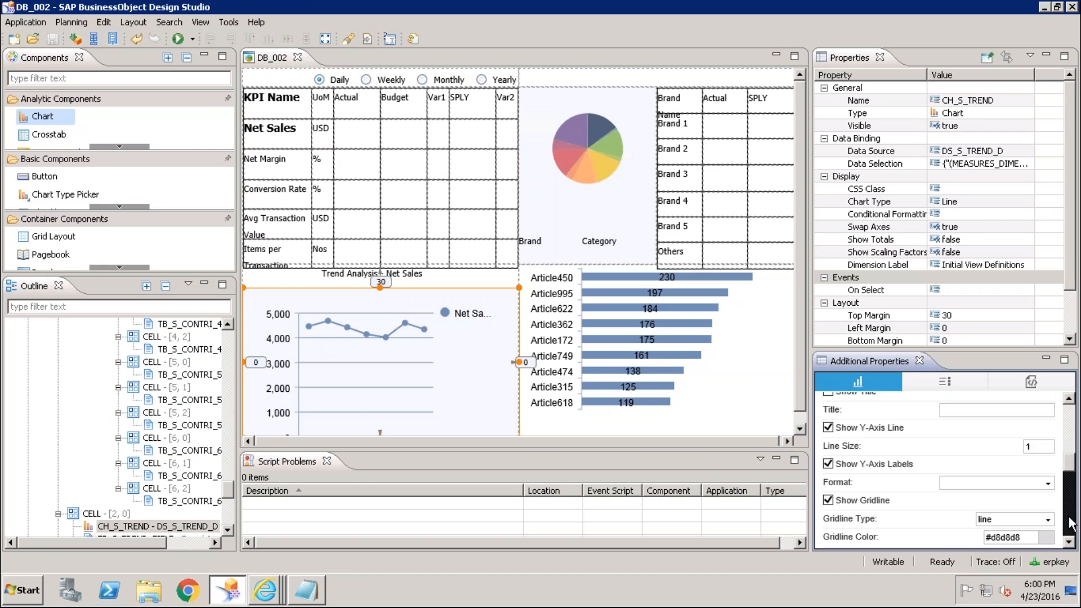
pyautogui.click(1070, 524)
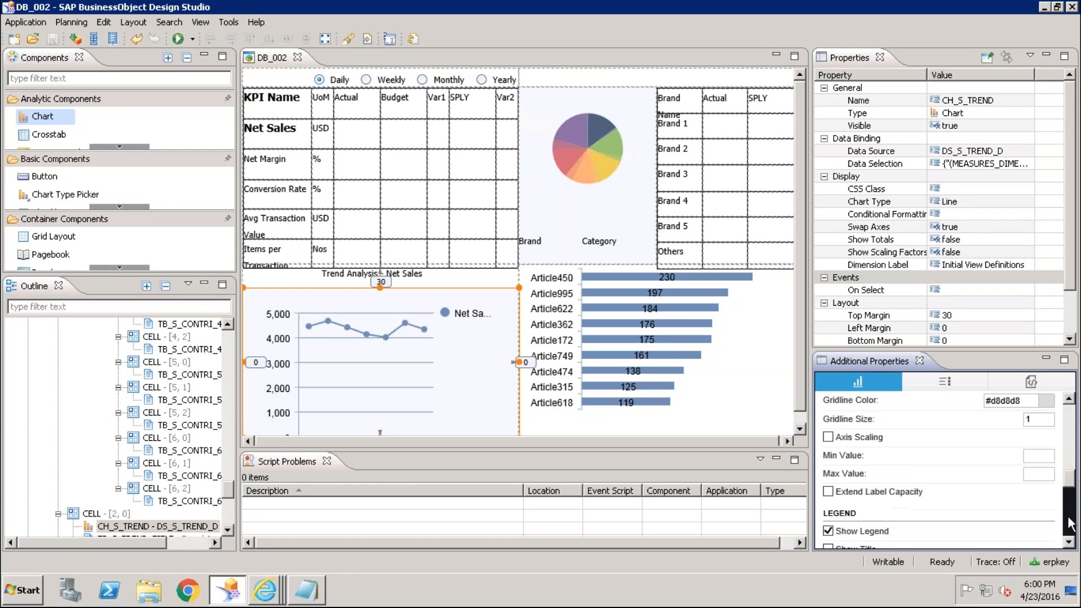
pyautogui.click(875, 532)
pyautogui.click(877, 535)
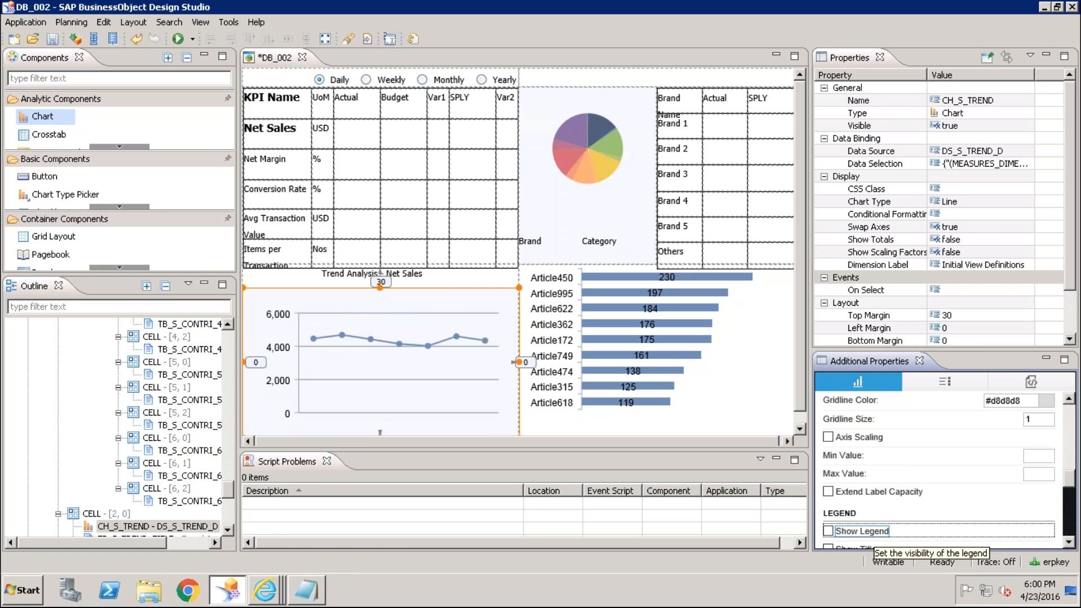
# Step: Save the application, check the open dashboard preview in Internet Explorer and return to Design Studio
pyautogui.hotkey('ctrl', 's')
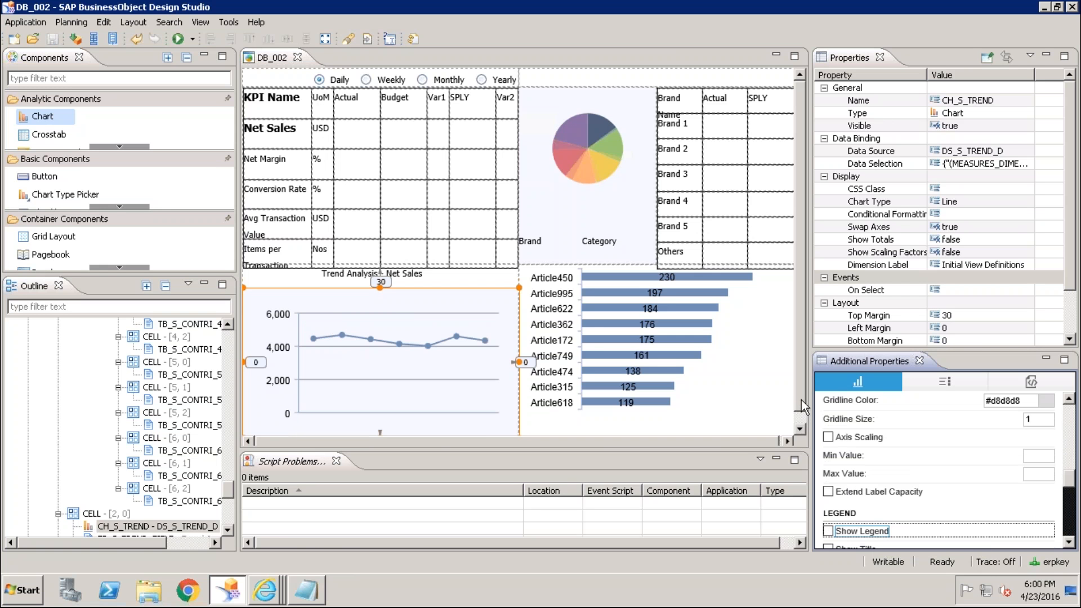
pyautogui.click(264, 590)
pyautogui.click(256, 556)
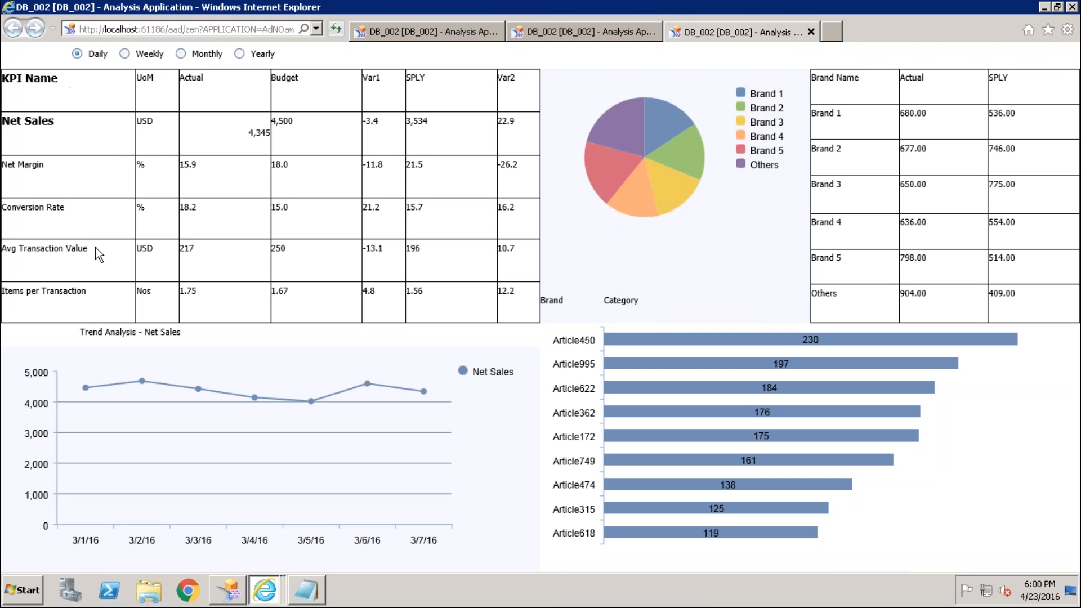
pyautogui.moveTo(371, 9)
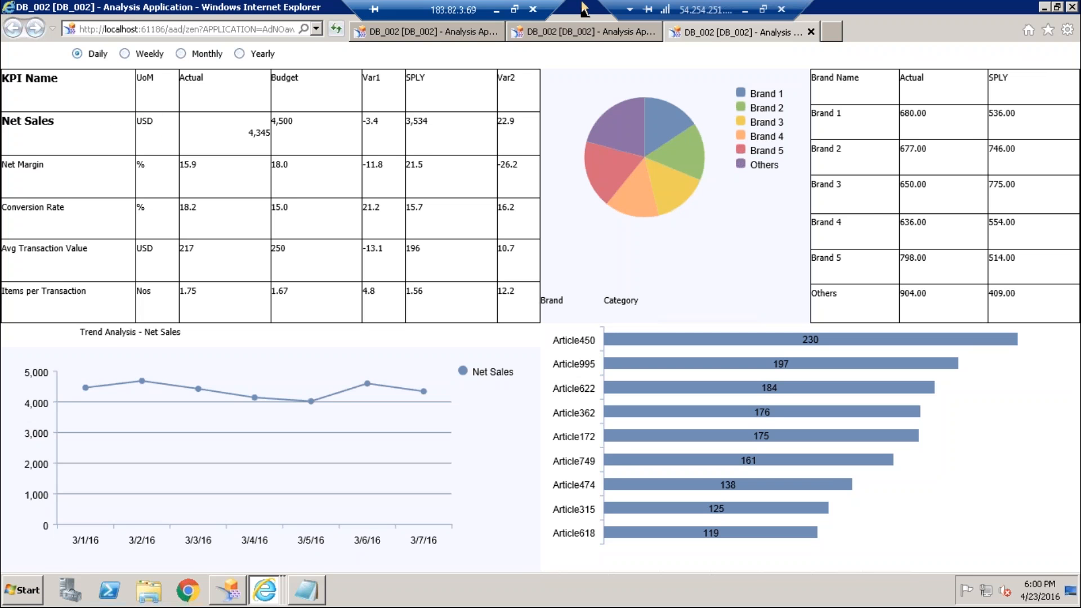
pyautogui.click(745, 10)
pyautogui.click(228, 590)
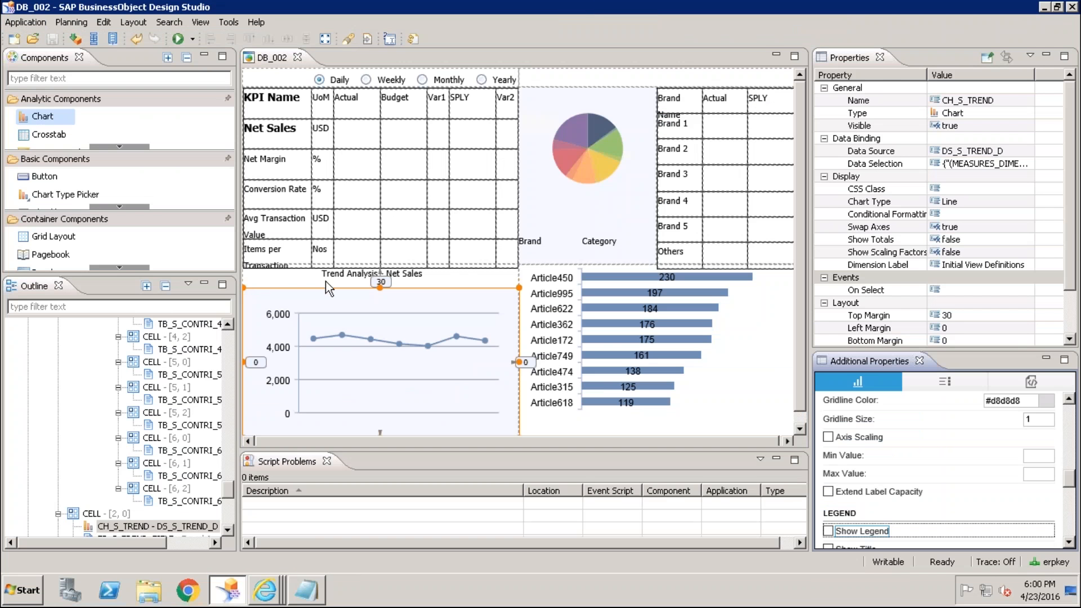
# Step: Select the scorecard's header texts together with all its KPI name and unit of measure texts
pyautogui.click(320, 252)
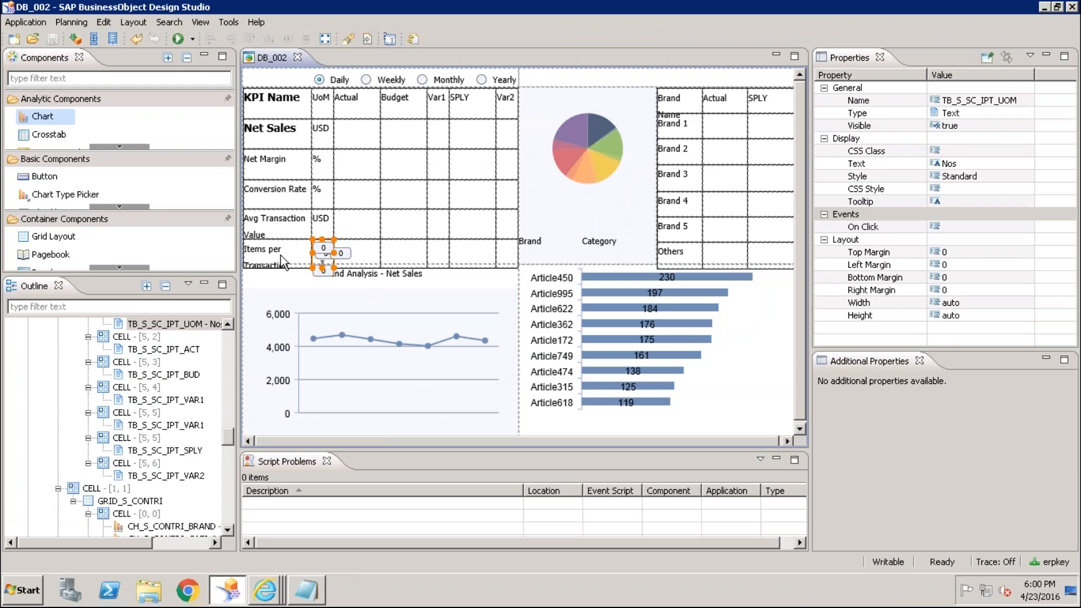
pyautogui.keyDown('ctrl'); pyautogui.click(279, 225); pyautogui.keyUp('ctrl')
pyautogui.keyDown('ctrl'); pyautogui.click(320, 225); pyautogui.keyUp('ctrl')
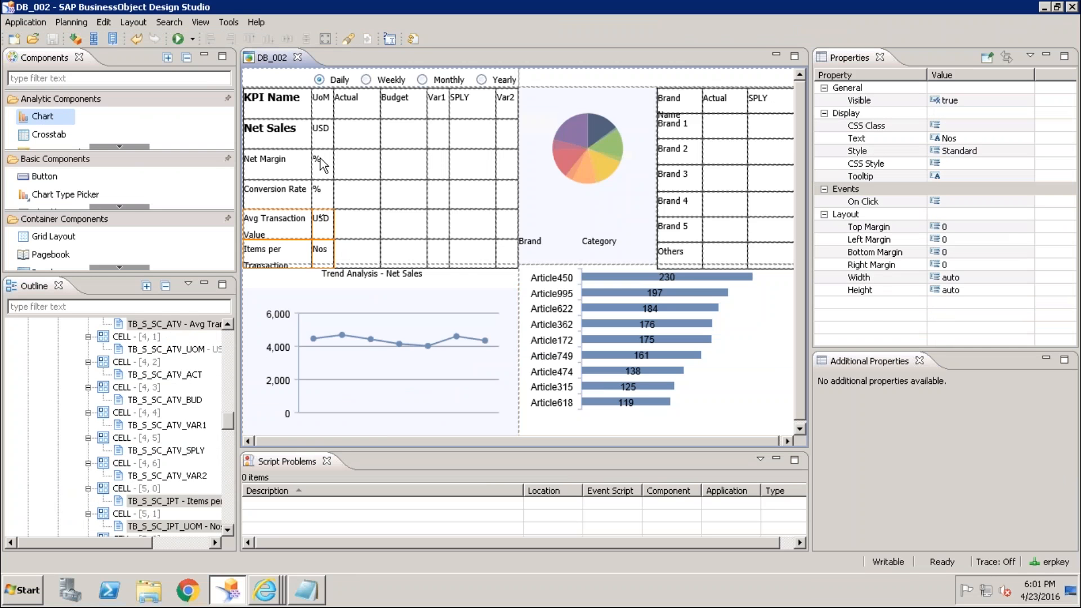
pyautogui.keyDown('ctrl'); pyautogui.click(322, 184); pyautogui.keyUp('ctrl')
pyautogui.keyDown('ctrl'); pyautogui.click(301, 189); pyautogui.keyUp('ctrl')
pyautogui.keyDown('ctrl'); pyautogui.click(291, 165); pyautogui.keyUp('ctrl')
pyautogui.keyDown('ctrl'); pyautogui.click(320, 169); pyautogui.keyUp('ctrl')
pyautogui.keyDown('ctrl'); pyautogui.click(320, 130); pyautogui.keyUp('ctrl')
pyautogui.keyDown('ctrl'); pyautogui.click(297, 128); pyautogui.keyUp('ctrl')
pyautogui.keyDown('ctrl'); pyautogui.click(293, 108); pyautogui.keyUp('ctrl')
pyautogui.keyDown('ctrl'); pyautogui.click(321, 104); pyautogui.keyUp('ctrl')
pyautogui.keyDown('ctrl'); pyautogui.click(352, 105); pyautogui.keyUp('ctrl')
pyautogui.keyDown('ctrl'); pyautogui.click(401, 104); pyautogui.keyUp('ctrl')
pyautogui.keyDown('ctrl'); pyautogui.click(439, 104); pyautogui.keyUp('ctrl')
pyautogui.keyDown('ctrl'); pyautogui.click(481, 101); pyautogui.keyUp('ctrl')
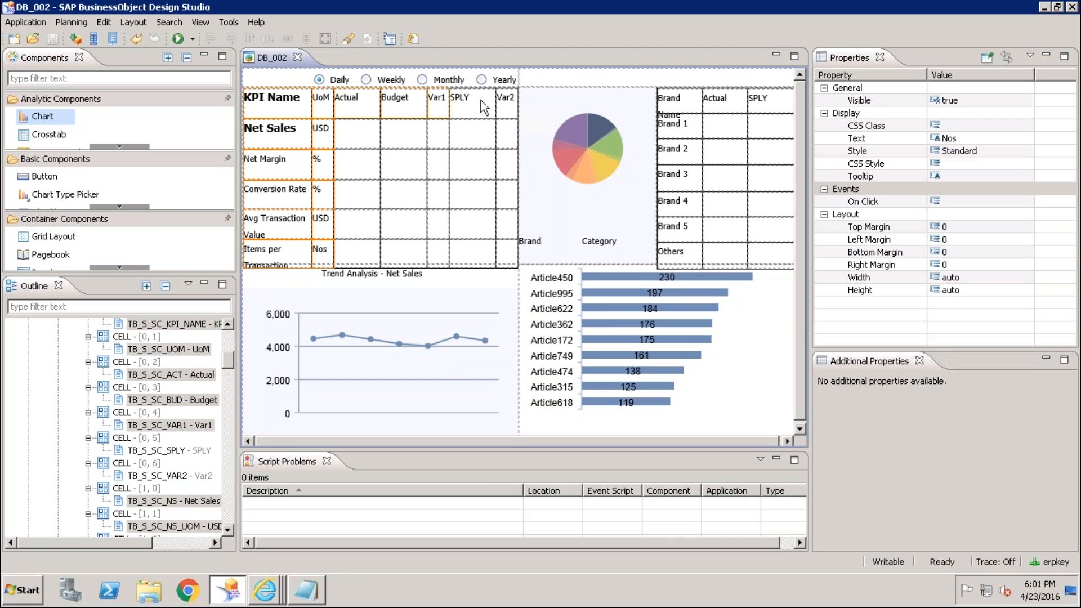
pyautogui.keyDown('ctrl'); pyautogui.click(506, 103); pyautogui.keyUp('ctrl')
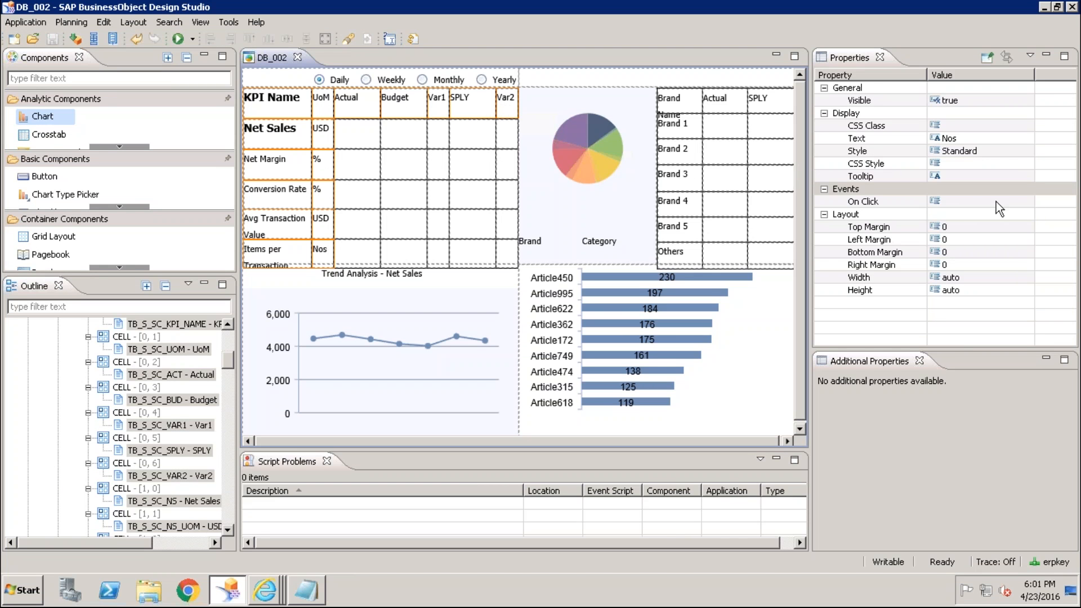
# Step: Enter line-height: 30px; in the shared CSS style of the selected scorecard texts
pyautogui.click(1017, 163)
pyautogui.click(1024, 164)
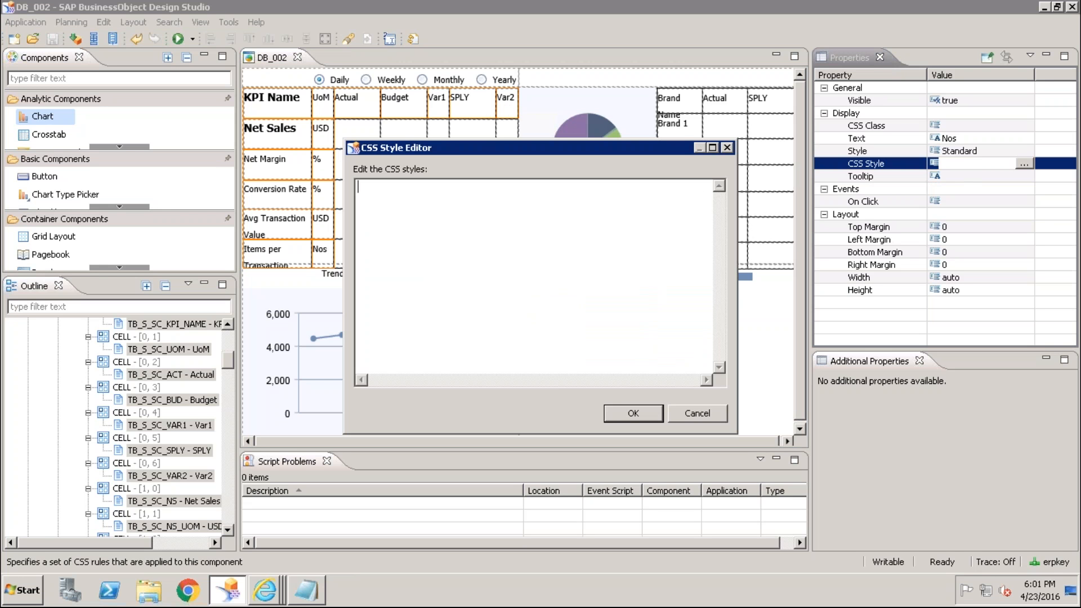
pyautogui.write('Line')
pyautogui.press('BackSpace')
pyautogui.press('BackSpace')
pyautogui.press('BackSpace')
pyautogui.press('BackSpace')
pyautogui.write('line')
pyautogui.write('-hiegh')
pyautogui.press('BackSpace')
pyautogui.press('BackSpace')
pyautogui.press('BackSpace')
pyautogui.press('BackSpace')
pyautogui.press('BackSpace')
pyautogui.write('height: 30 px')
pyautogui.press('BackSpace')
pyautogui.press('BackSpace')
pyautogui.press('BackSpace')
pyautogui.write('px; ')
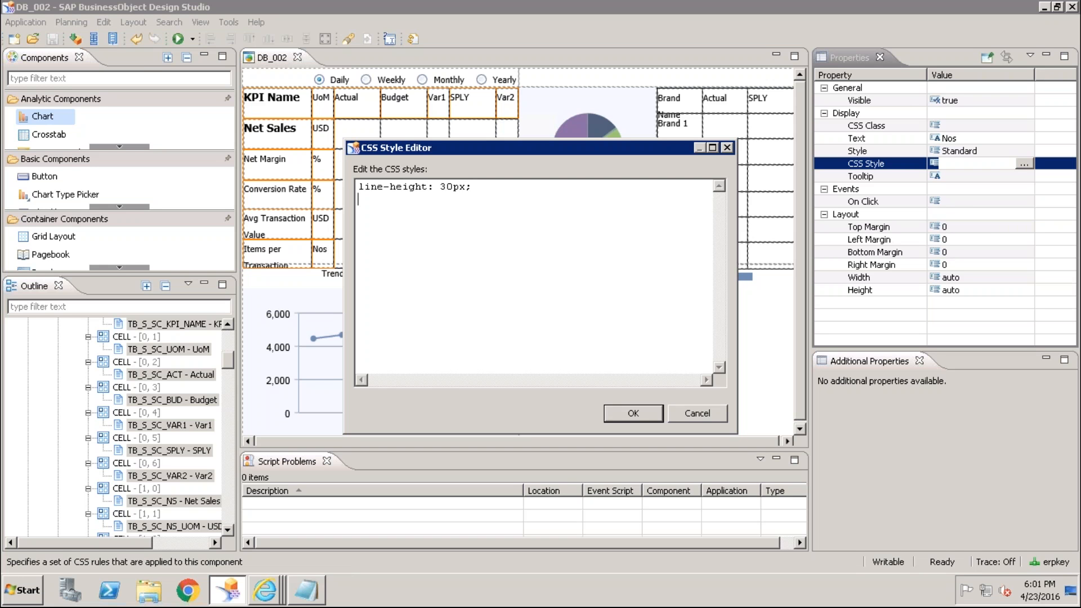
# Step: Add font-size: 14px; and font-weight: bold; to the selected texts' CSS style
pyautogui.write('fon')
pyautogui.write('size: 14px;')
pyautogui.press('Return')
pyautogui.write('font')
pyautogui.press('BackSpace')
pyautogui.press('BackSpace')
pyautogui.press('BackSpace')
pyautogui.press('BackSpace')
pyautogui.write('font-weight: bold;')
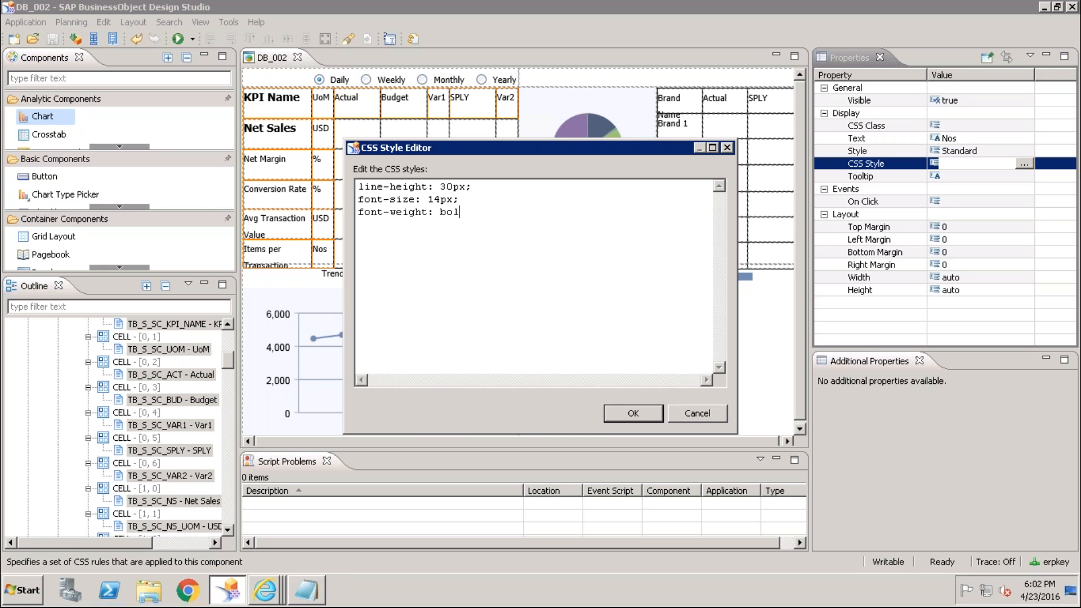
# Step: Add font-color: white; and background-color: blue; to the CSS style and apply it to the selected texts
pyautogui.press('Return')
pyautogui.write('disp')
pyautogui.press('BackSpace')
pyautogui.press('BackSpace')
pyautogui.press('BackSpace')
pyautogui.press('BackSpace')
pyautogui.write('font-color: white;')
pyautogui.press('Return')
pyautogui.write('backgroun')
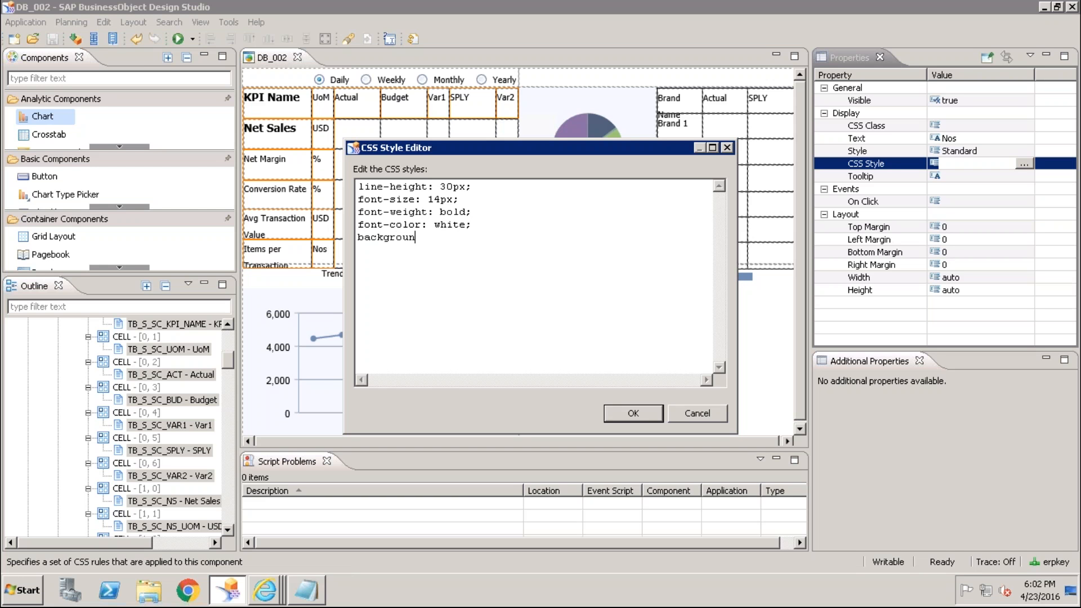
pyautogui.press('BackSpace')
pyautogui.press('BackSpace')
pyautogui.press('BackSpace')
pyautogui.press('BackSpace')
pyautogui.press('BackSpace')
pyautogui.write('kground')
pyautogui.write('-color: bluel')
pyautogui.click(626, 412)
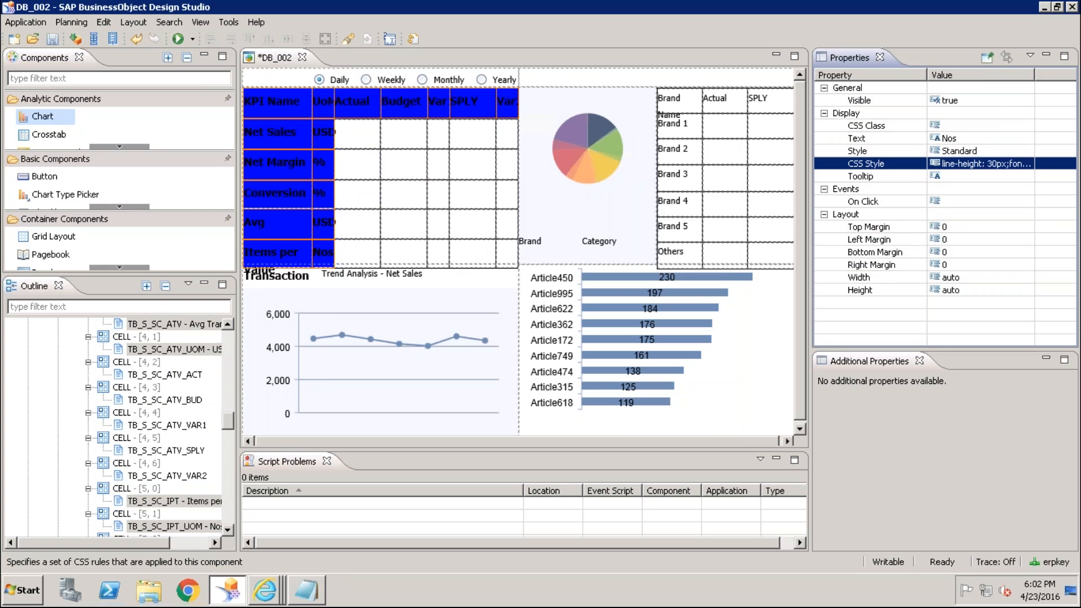
# Step: Clear the CSS class of the Net Sales text in the scorecard
pyautogui.click(276, 145)
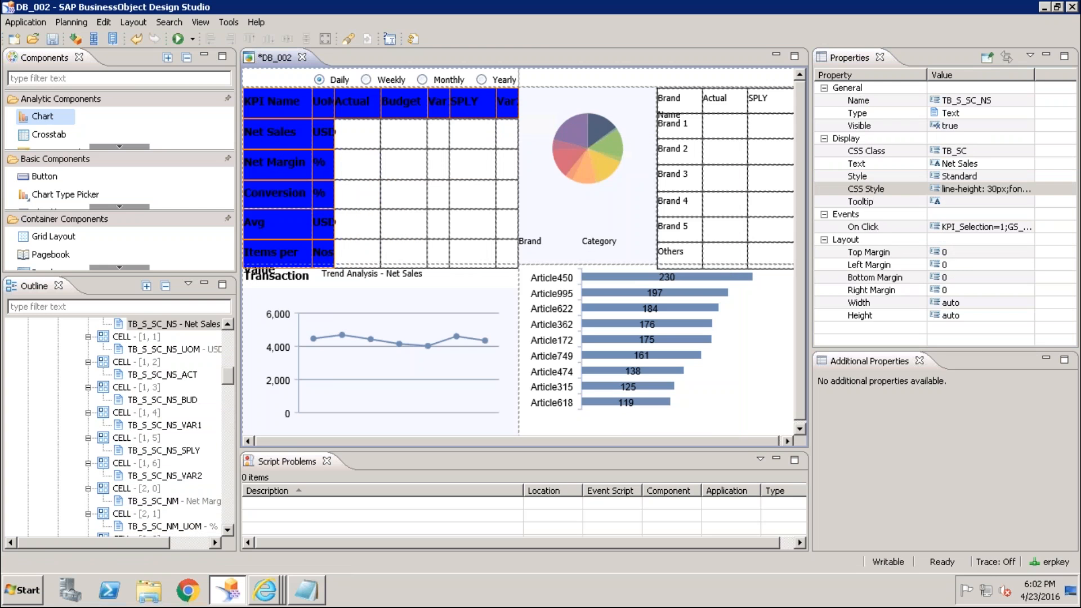
pyautogui.click(992, 150)
pyautogui.press('BackSpace')
pyautogui.press('Return')
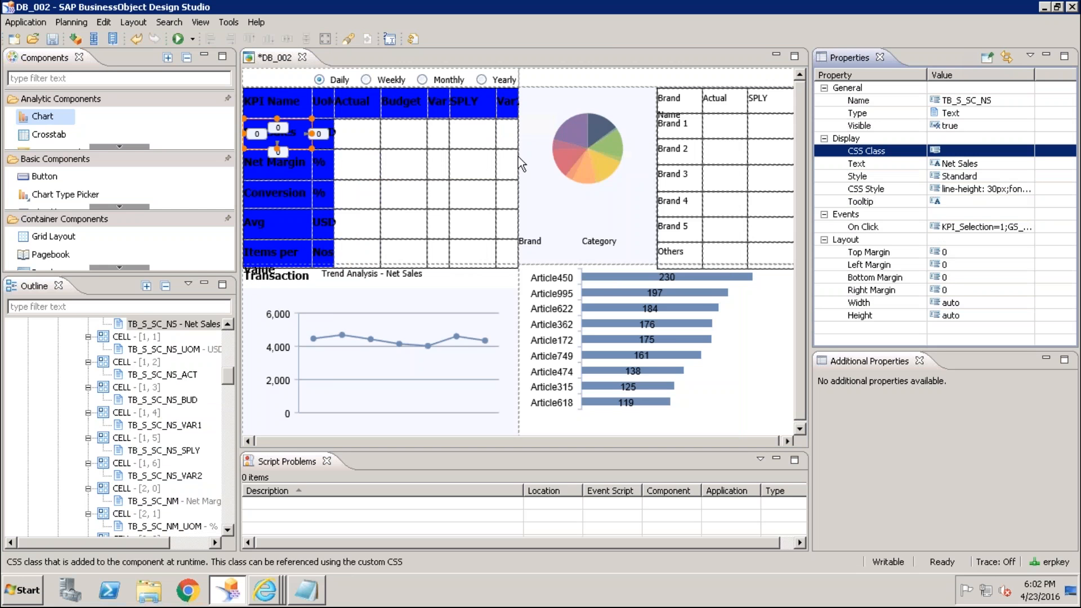
# Step: Change the font-color property to color in the KPI Name header text's CSS style, keeping the value white
pyautogui.click(289, 104)
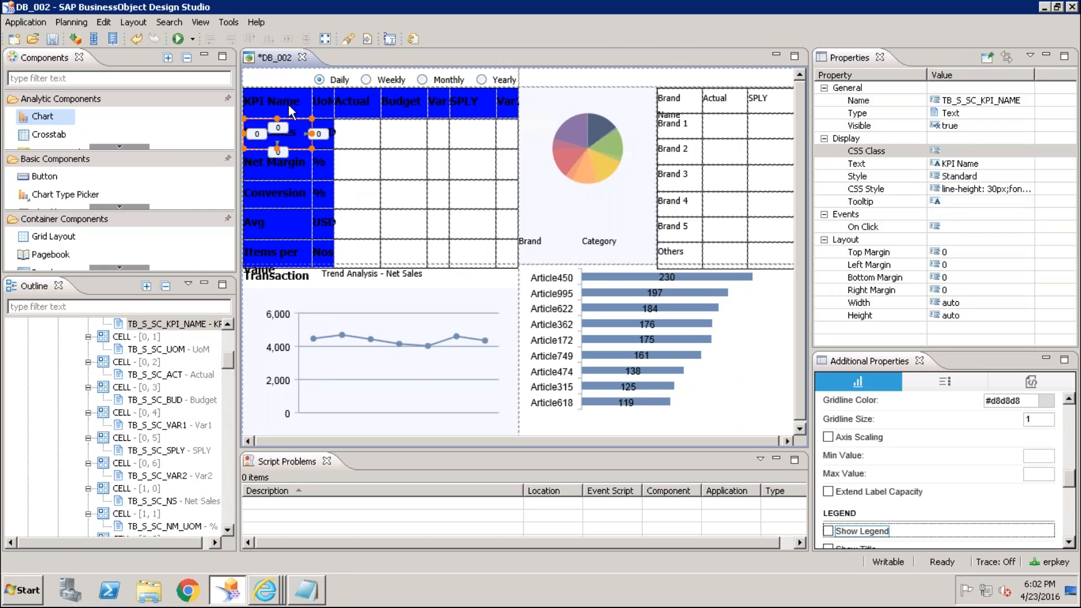
pyautogui.click(1025, 192)
pyautogui.click(1024, 189)
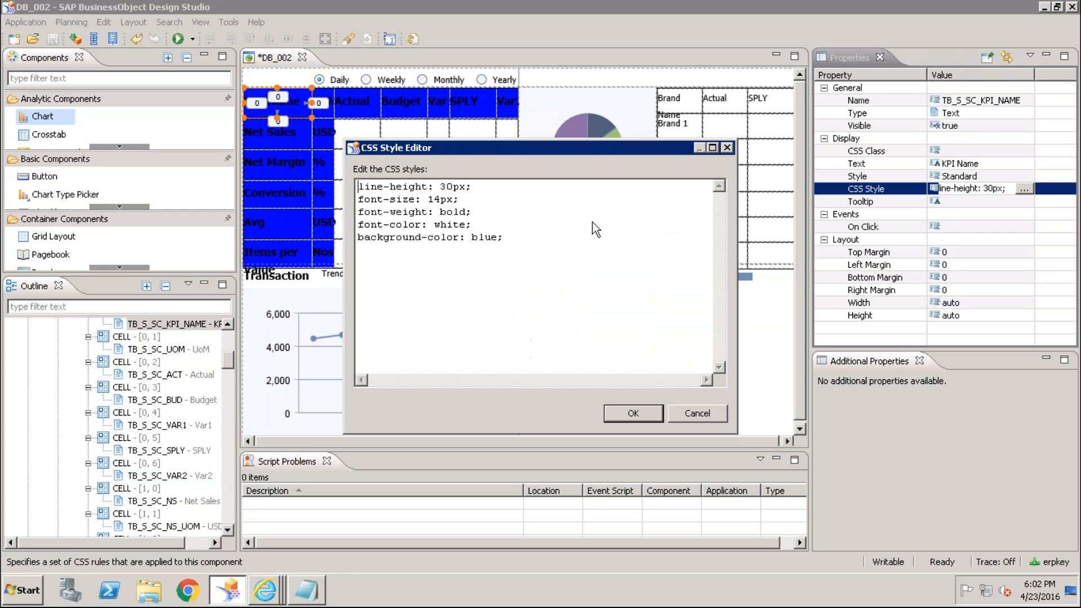
pyautogui.click(391, 226)
pyautogui.press('BackSpace')
pyautogui.press('BackSpace')
pyautogui.press('BackSpace')
pyautogui.press('BackSpace')
pyautogui.press('BackSpace')
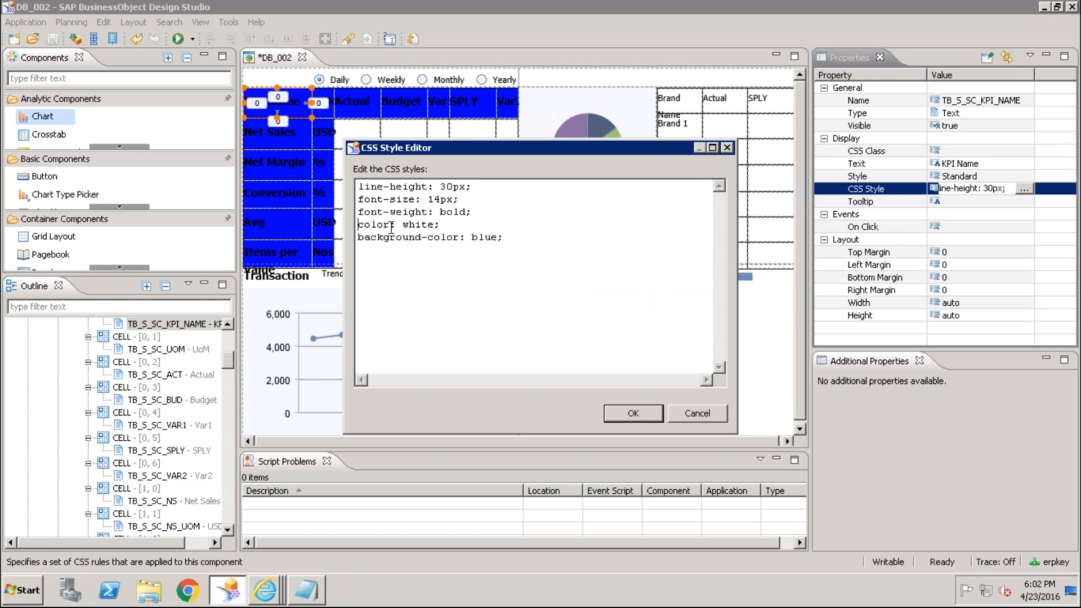
pyautogui.click(650, 413)
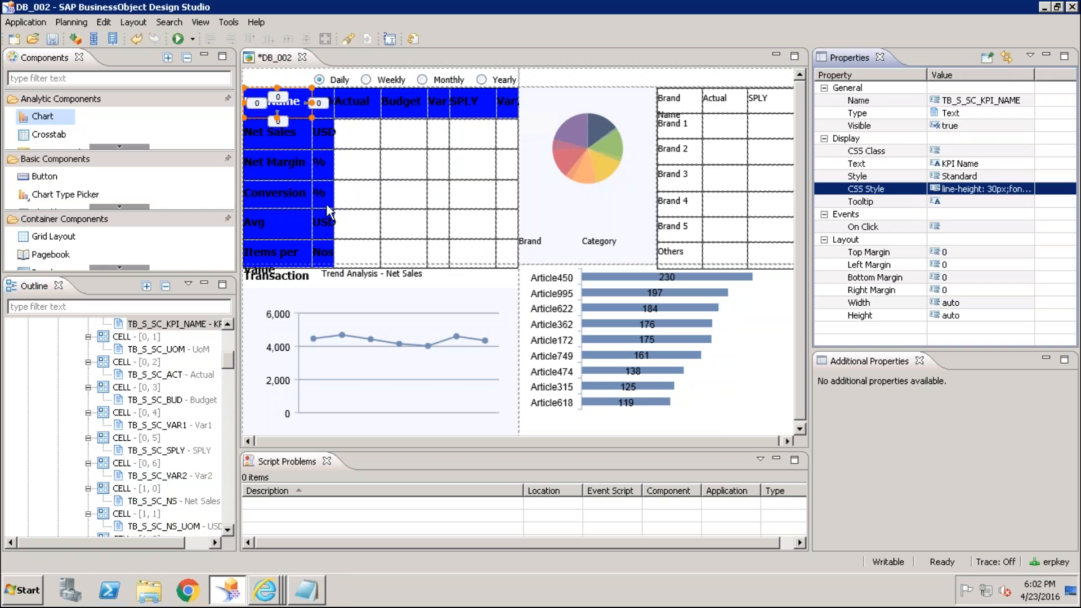
# Step: Change font-color to color in the shared CSS style of the scorecard's header, KPI name and unit texts, leaving out the Net Sales unit
pyautogui.click(325, 256)
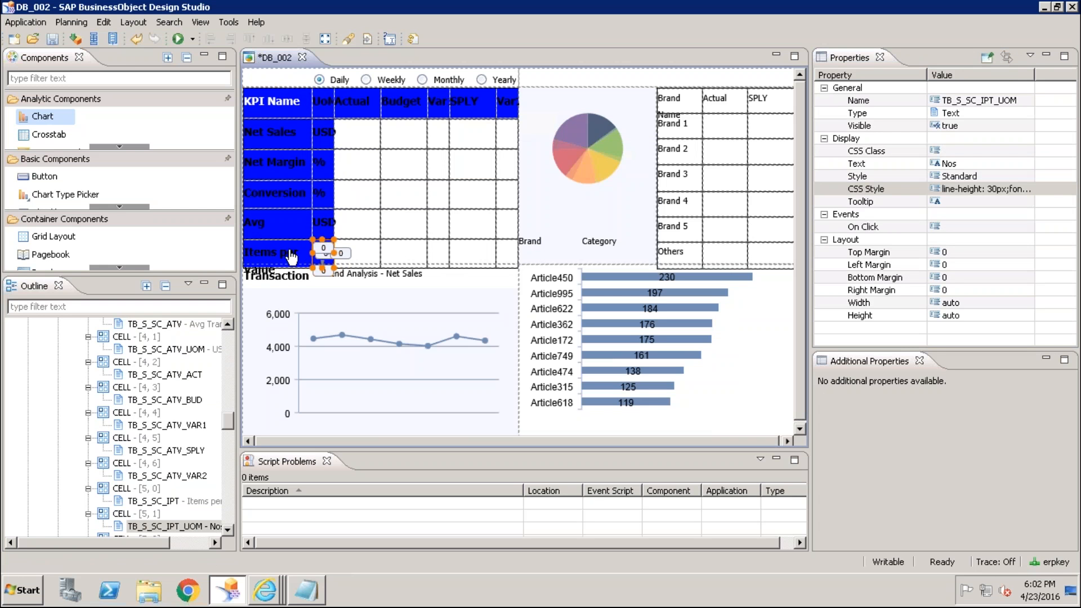
pyautogui.keyDown('ctrl'); pyautogui.click(286, 227); pyautogui.keyUp('ctrl')
pyautogui.keyDown('ctrl'); pyautogui.click(326, 221); pyautogui.keyUp('ctrl')
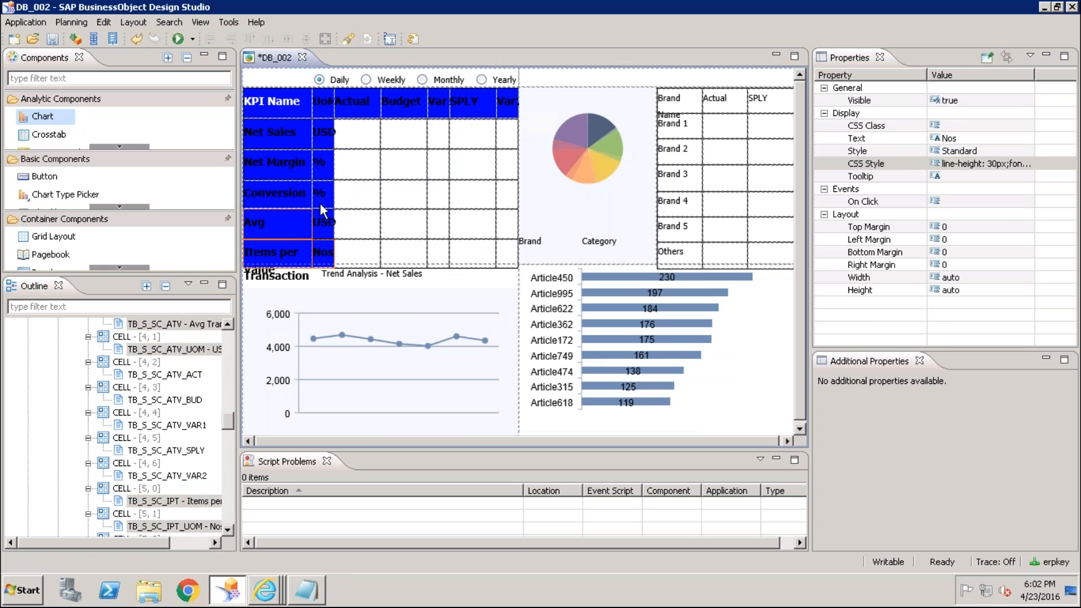
pyautogui.keyDown('ctrl'); pyautogui.click(321, 197); pyautogui.keyUp('ctrl')
pyautogui.keyDown('ctrl'); pyautogui.click(282, 167); pyautogui.keyUp('ctrl')
pyautogui.keyDown('ctrl'); pyautogui.click(322, 169); pyautogui.keyUp('ctrl')
pyautogui.keyDown('ctrl'); pyautogui.click(288, 137); pyautogui.keyUp('ctrl')
pyautogui.keyDown('ctrl'); pyautogui.click(309, 98); pyautogui.keyUp('ctrl')
pyautogui.keyDown('ctrl'); pyautogui.click(359, 106); pyautogui.keyUp('ctrl')
pyautogui.keyDown('ctrl'); pyautogui.click(437, 104); pyautogui.keyUp('ctrl')
pyautogui.keyDown('ctrl'); pyautogui.click(472, 104); pyautogui.keyUp('ctrl')
pyautogui.keyDown('ctrl'); pyautogui.click(502, 103); pyautogui.keyUp('ctrl')
pyautogui.click(1009, 164)
pyautogui.click(1024, 164)
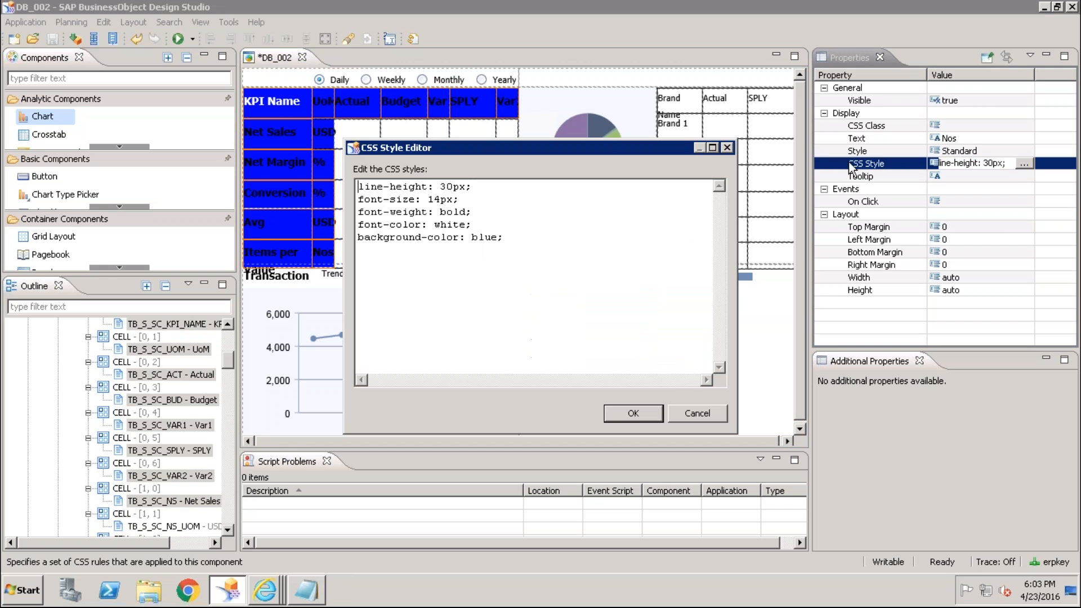
pyautogui.click(389, 224)
pyautogui.press('BackSpace')
pyautogui.press('BackSpace')
pyautogui.press('BackSpace')
pyautogui.press('BackSpace')
pyautogui.press('BackSpace')
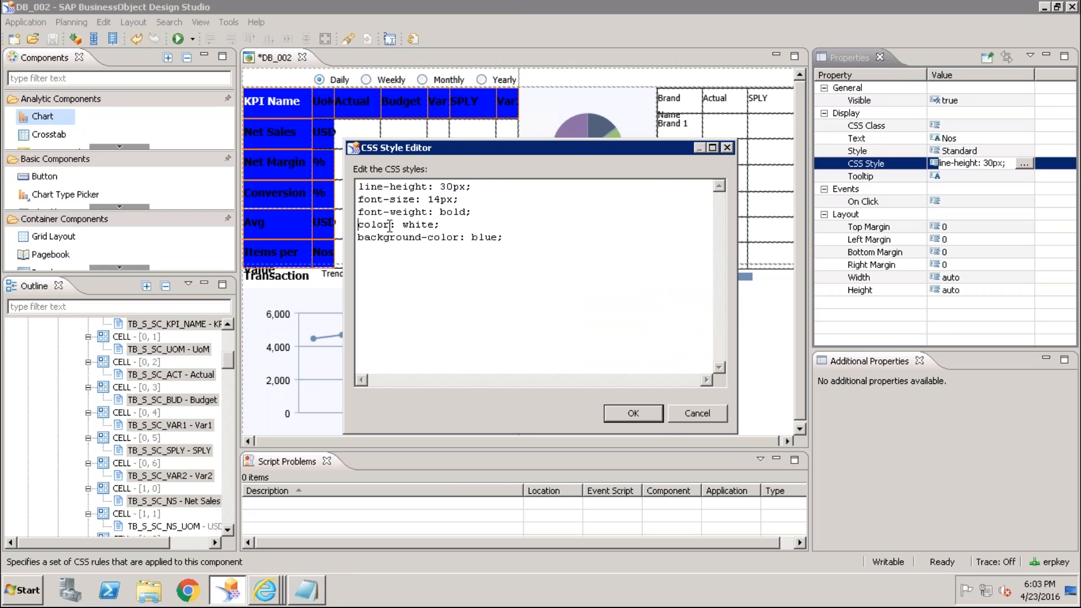
pyautogui.click(638, 419)
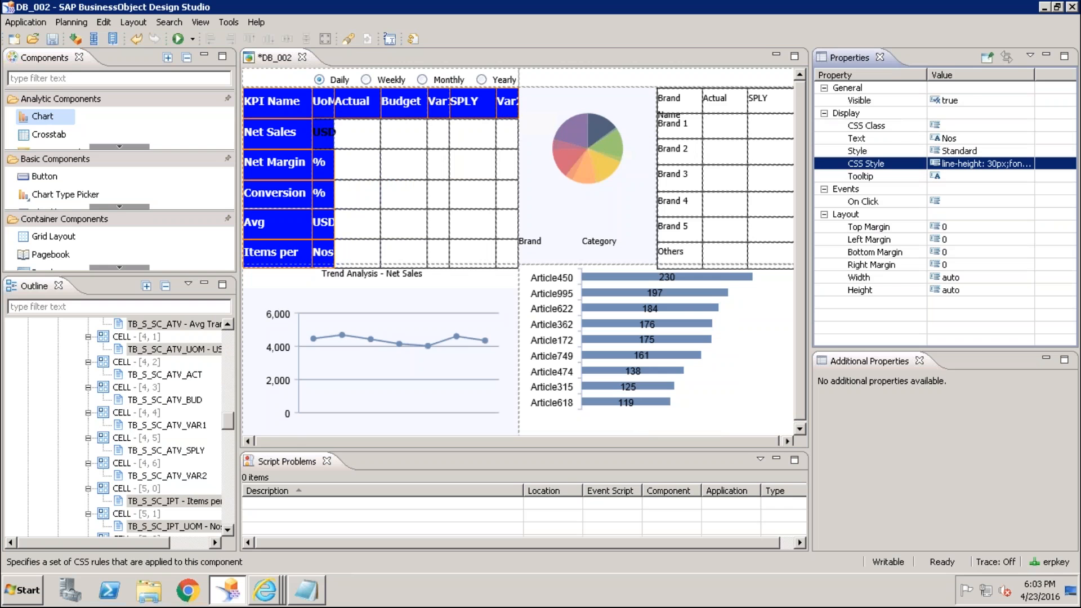
# Step: Change font-color to color in the CSS style of the Net Sales row's USD unit text and save the application
pyautogui.click(331, 136)
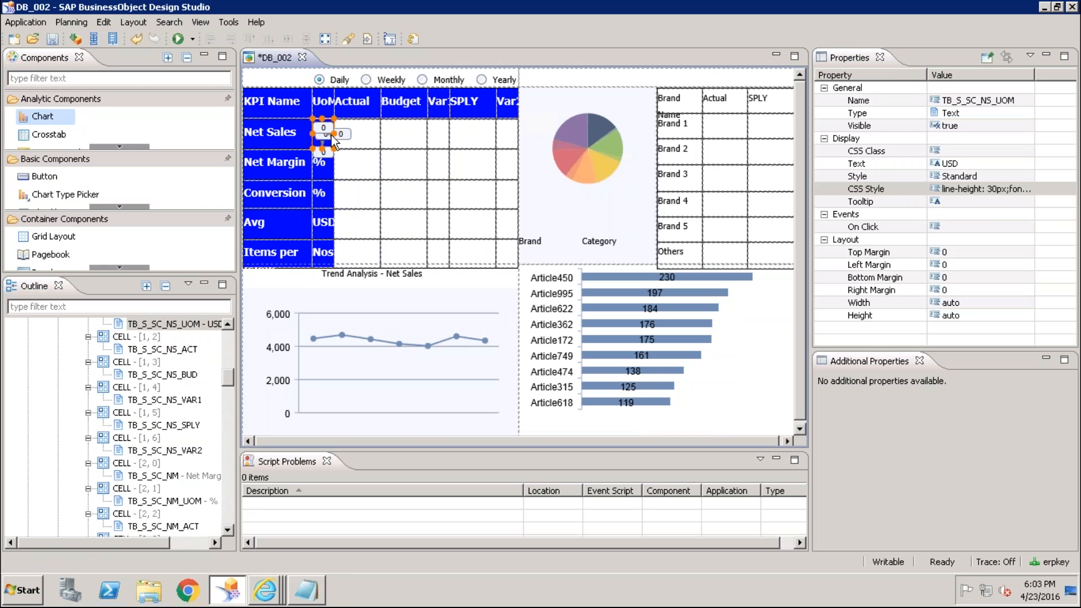
pyautogui.click(1032, 192)
pyautogui.click(1025, 189)
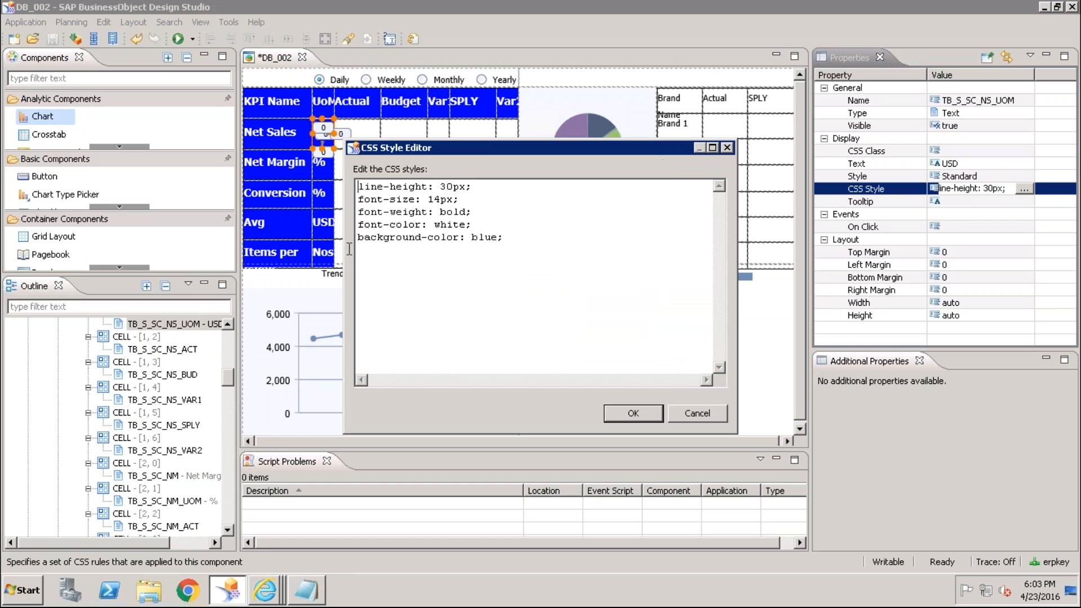
pyautogui.click(391, 227)
pyautogui.hotkey('shift', 'Home')
pyautogui.press('Delete')
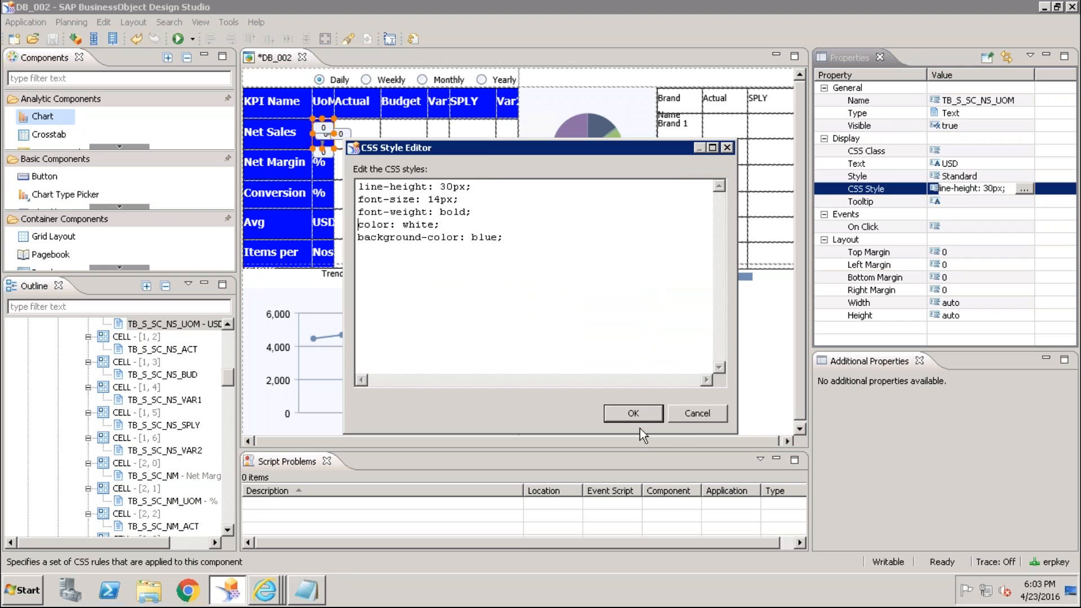
pyautogui.click(631, 415)
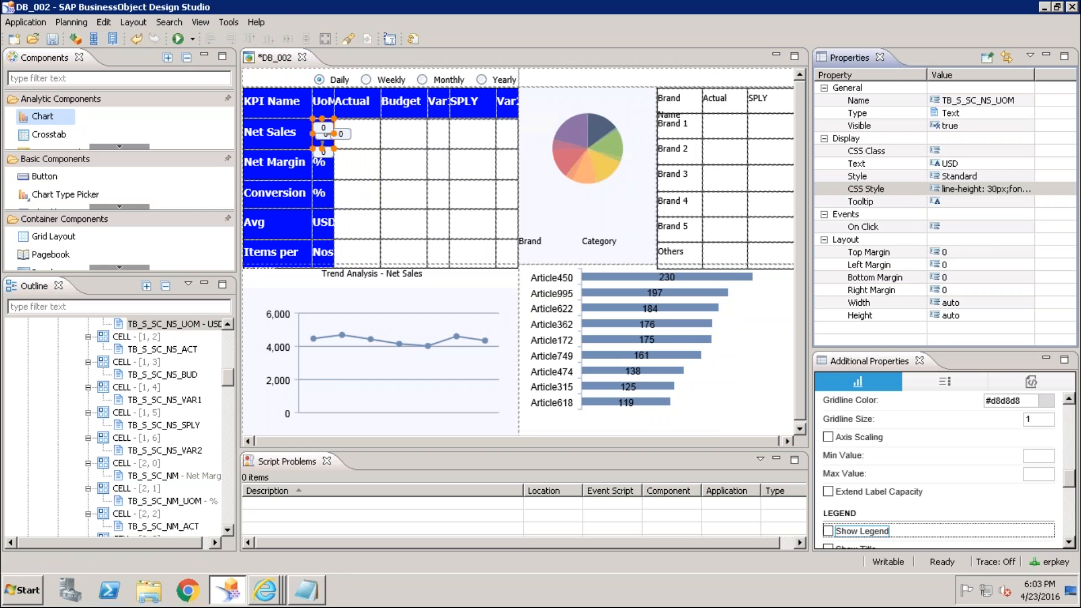
pyautogui.hotkey('ctrl', 's')
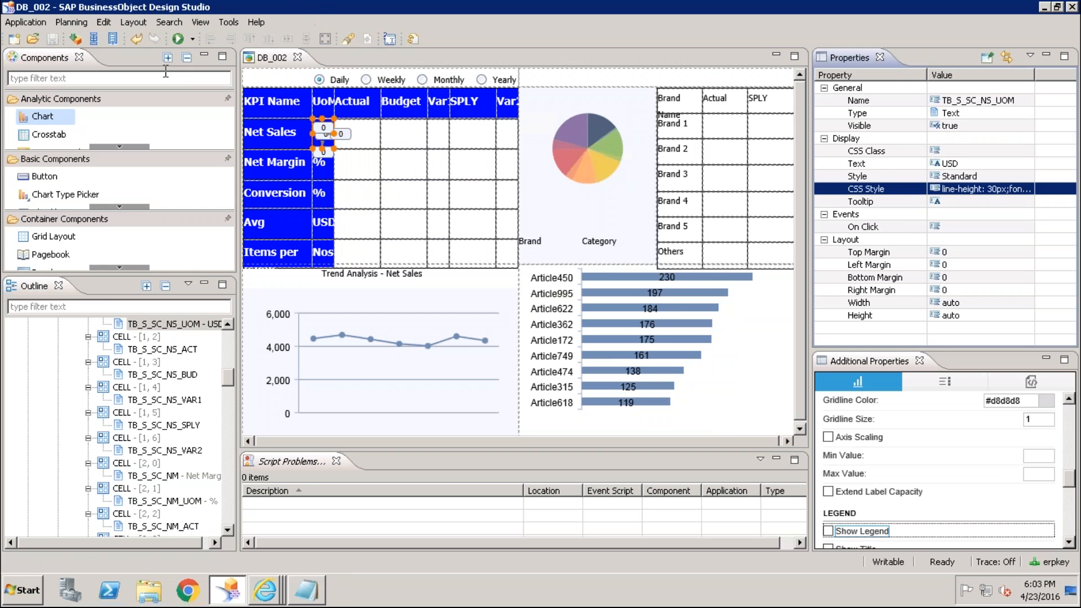
# Step: Run the dashboard to view the restyled scorecard and close the three older preview tabs
pyautogui.click(174, 38)
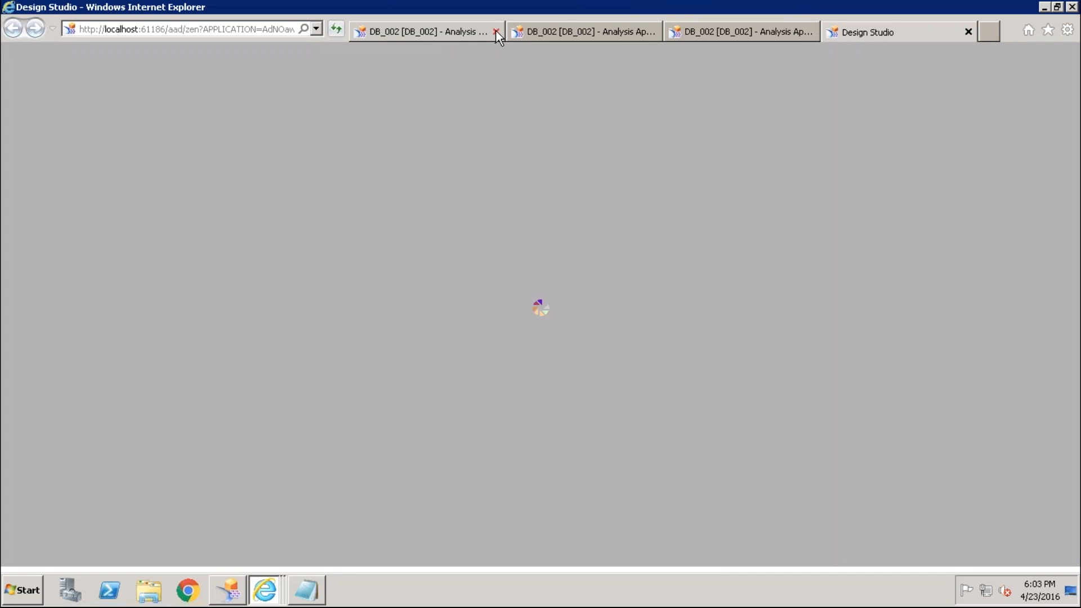
pyautogui.click(496, 32)
pyautogui.click(497, 32)
pyautogui.click(497, 33)
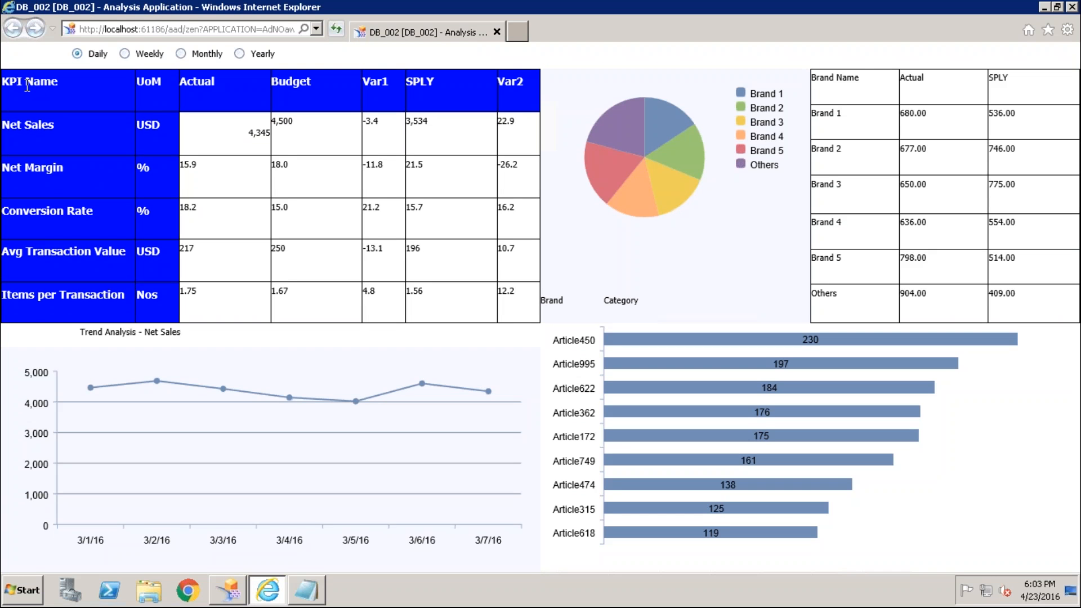
# Step: Back in Design Studio, add text-align: center; to the shared CSS style of all seven scorecard header texts and save the application
pyautogui.click(228, 589)
pyautogui.click(276, 104)
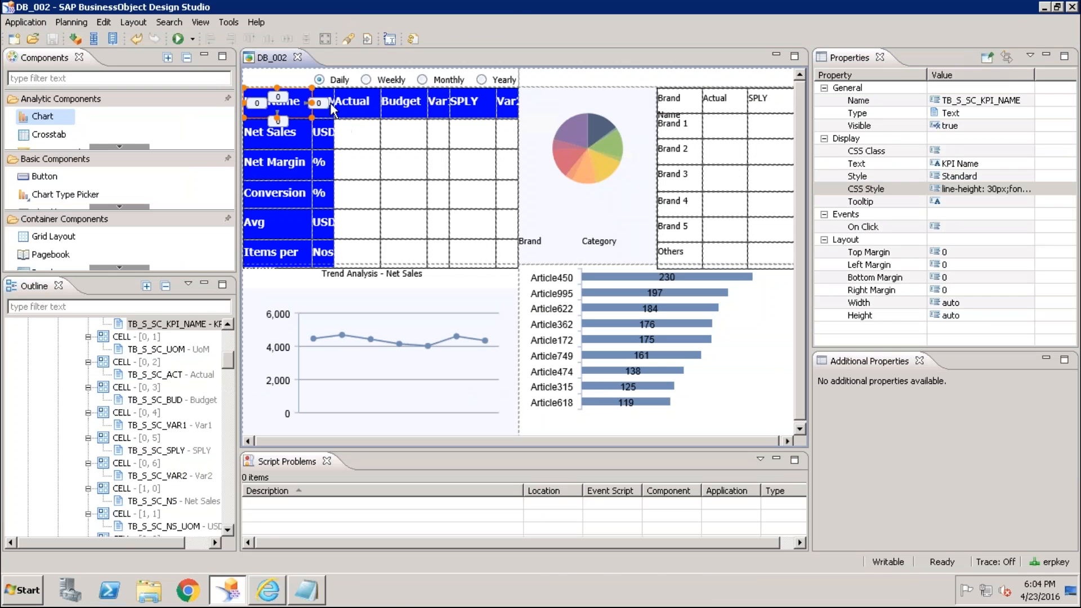
pyautogui.keyDown('ctrl'); pyautogui.click(326, 102); pyautogui.keyUp('ctrl')
pyautogui.keyDown('ctrl'); pyautogui.click(355, 102); pyautogui.keyUp('ctrl')
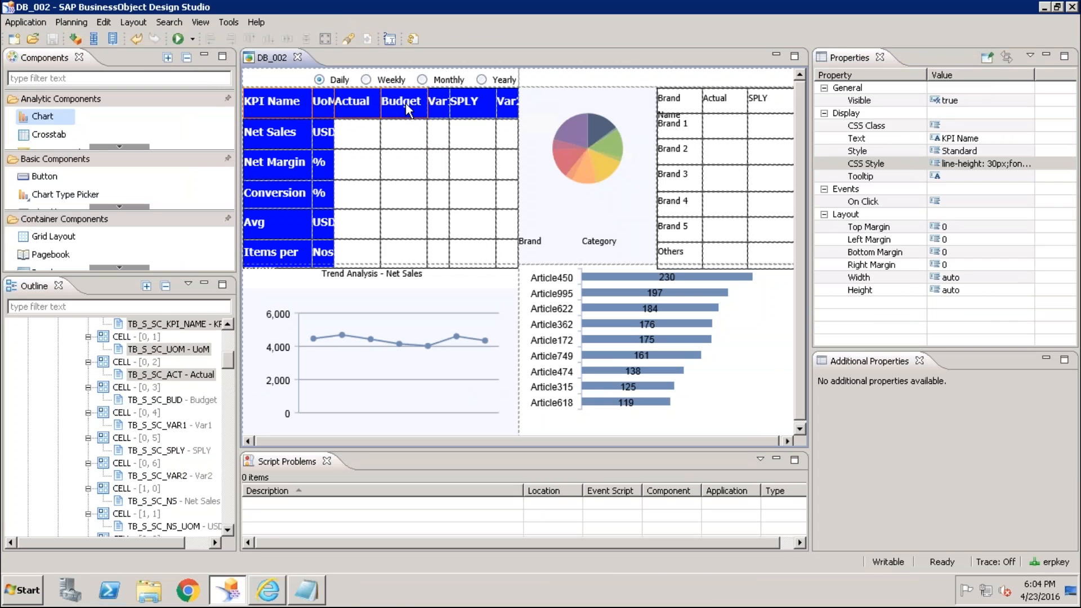
pyautogui.keyDown('ctrl'); pyautogui.click(405, 102); pyautogui.keyUp('ctrl')
pyautogui.keyDown('ctrl'); pyautogui.click(441, 103); pyautogui.keyUp('ctrl')
pyautogui.keyDown('ctrl'); pyautogui.click(466, 104); pyautogui.keyUp('ctrl')
pyautogui.keyDown('ctrl'); pyautogui.click(506, 102); pyautogui.keyUp('ctrl')
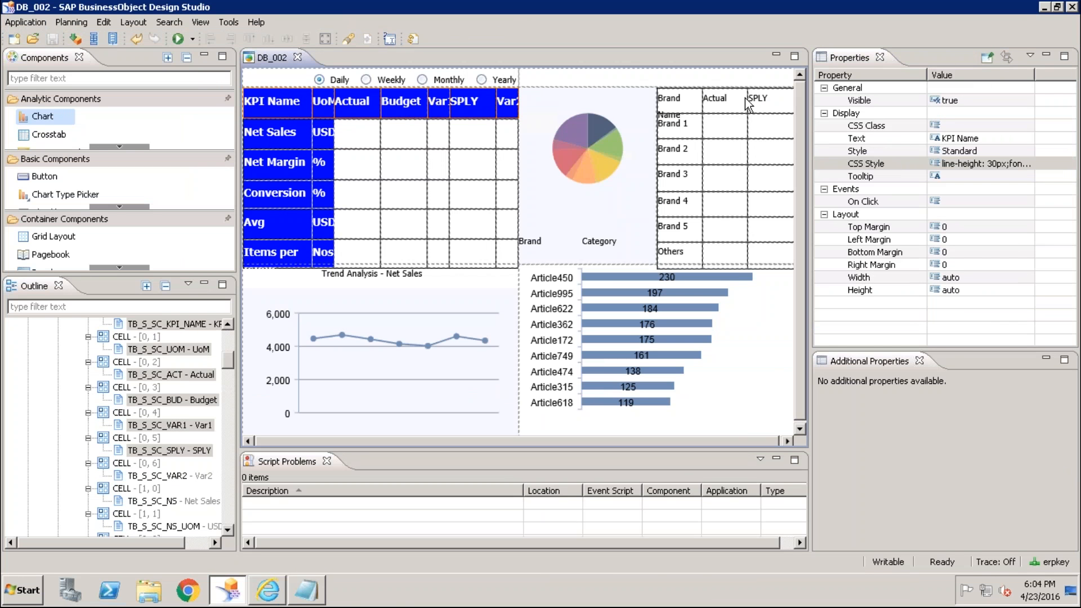
pyautogui.click(1025, 165)
pyautogui.click(1026, 164)
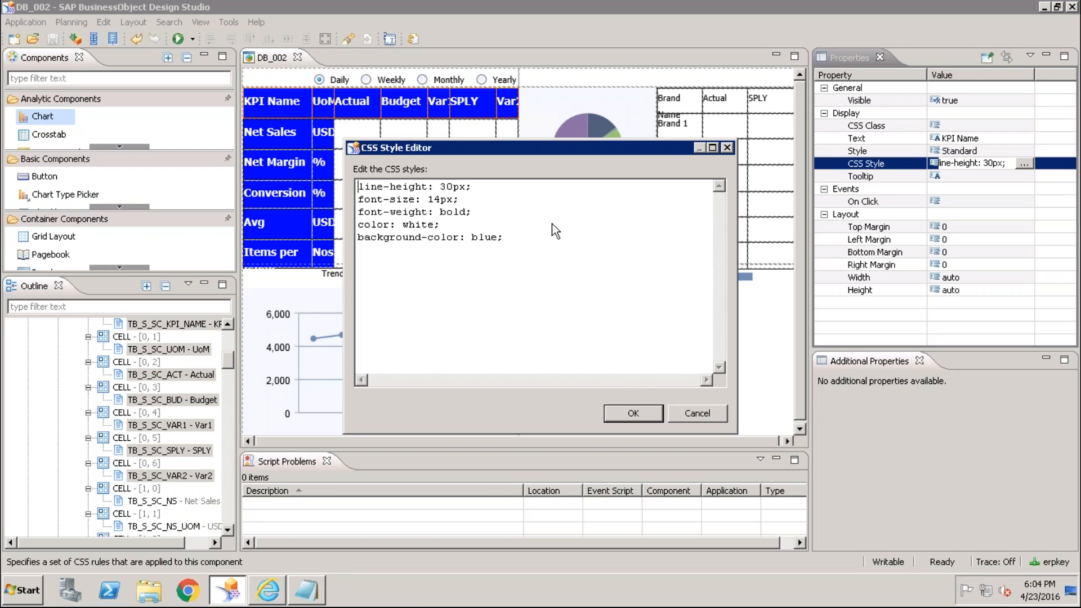
pyautogui.click(514, 239)
pyautogui.press('Return')
pyautogui.write('text-align: center;')
pyautogui.click(630, 414)
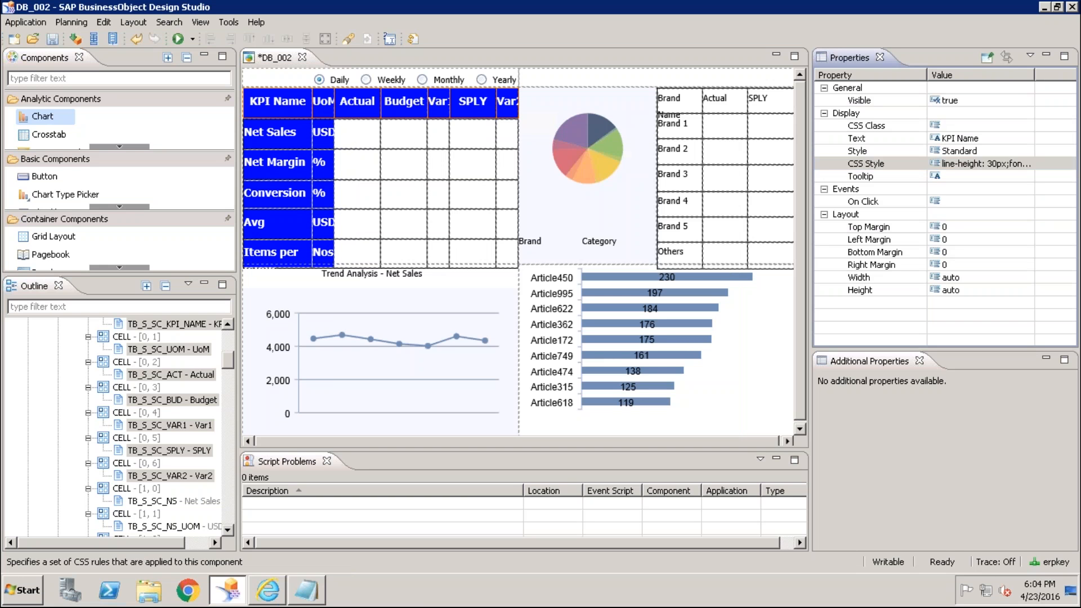
pyautogui.hotkey('ctrl', 's')
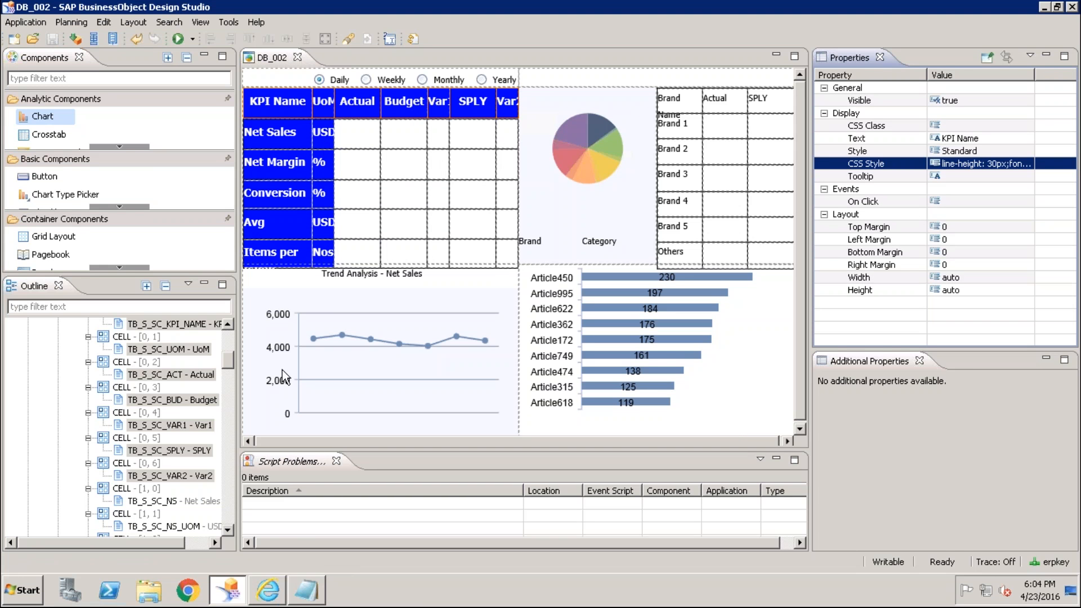
# Step: Following the SPD_06.png mockup, apply text-align: right; and line-height: 50px; to the scorecard's value texts as a shared CSS style and run the dashboard
pyautogui.click(743, 9)
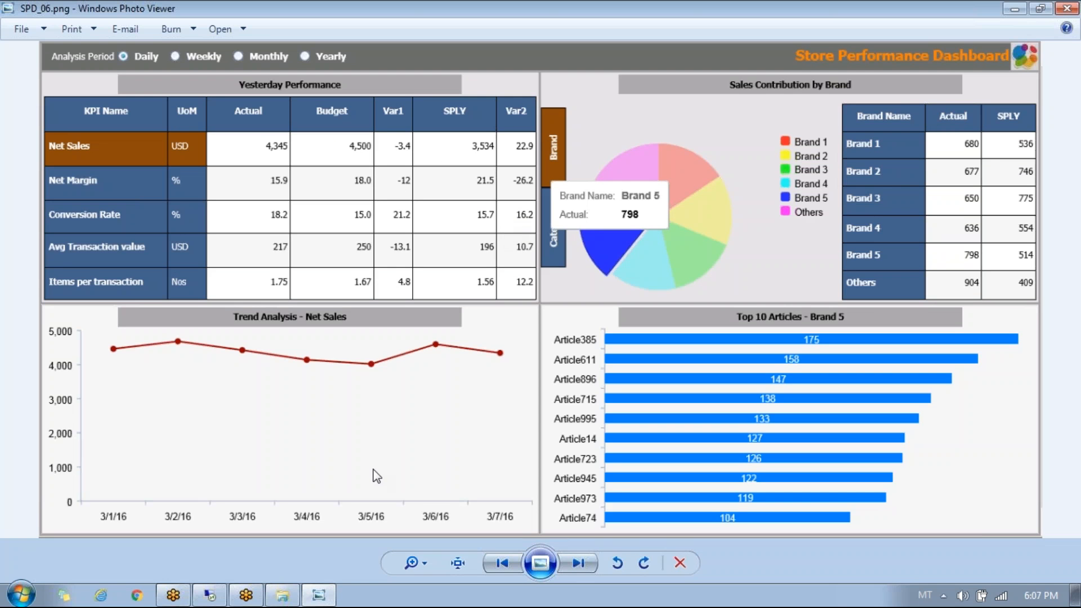
pyautogui.click(209, 596)
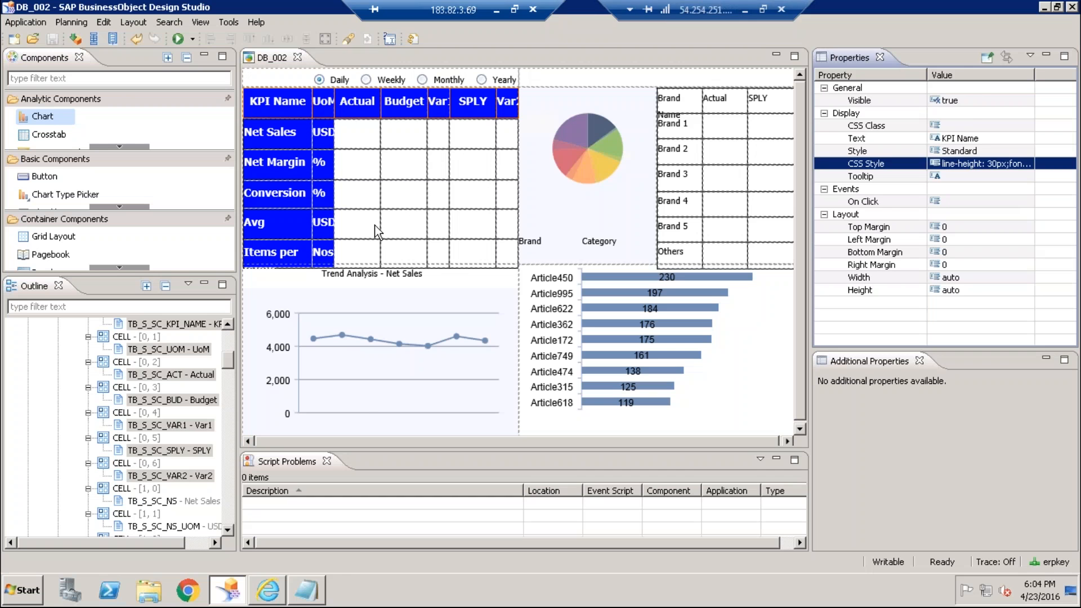
pyautogui.click(356, 135)
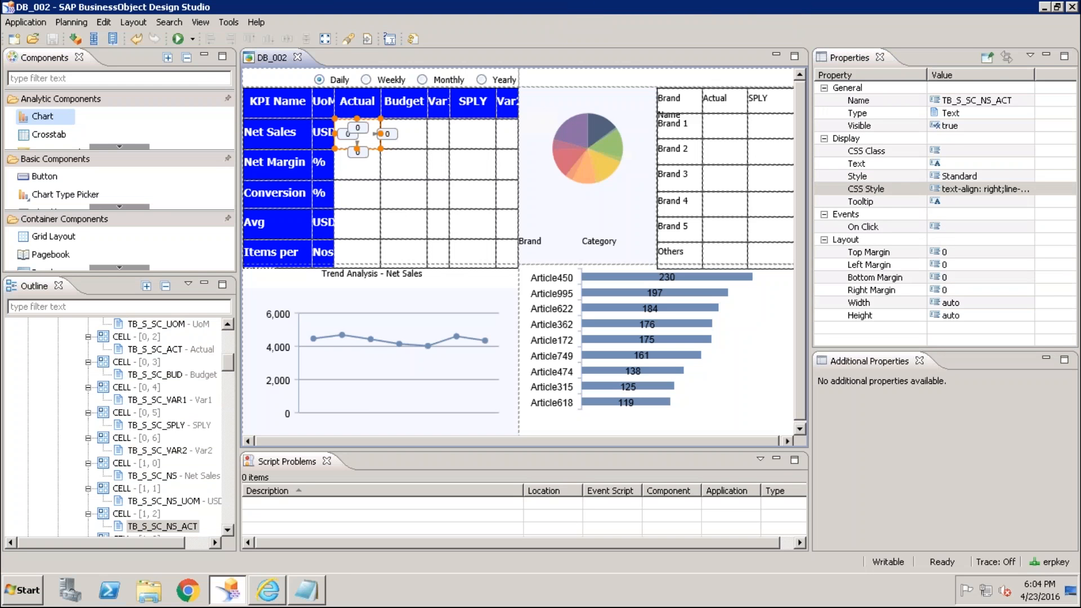
pyautogui.keyDown('ctrl'); pyautogui.click(403, 135); pyautogui.keyUp('ctrl')
pyautogui.keyDown('ctrl'); pyautogui.click(437, 139); pyautogui.keyUp('ctrl')
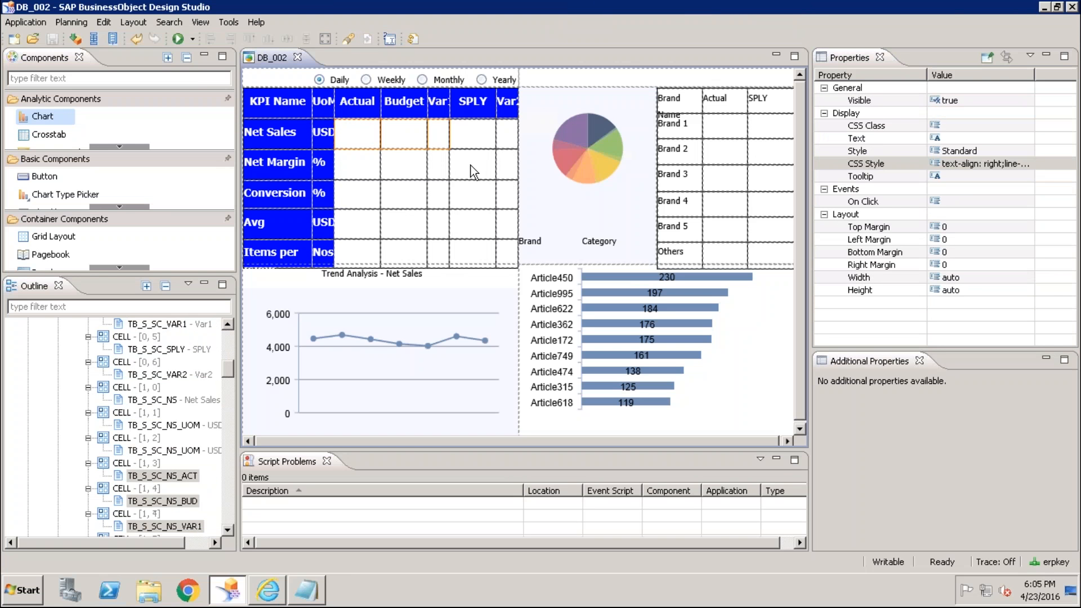
pyautogui.keyDown('ctrl'); pyautogui.click(365, 171); pyautogui.keyUp('ctrl')
pyautogui.keyDown('ctrl'); pyautogui.click(366, 200); pyautogui.keyUp('ctrl')
pyautogui.keyDown('ctrl'); pyautogui.click(366, 220); pyautogui.keyUp('ctrl')
pyautogui.keyDown('ctrl'); pyautogui.click(366, 247); pyautogui.keyUp('ctrl')
pyautogui.keyDown('ctrl'); pyautogui.click(395, 218); pyautogui.keyUp('ctrl')
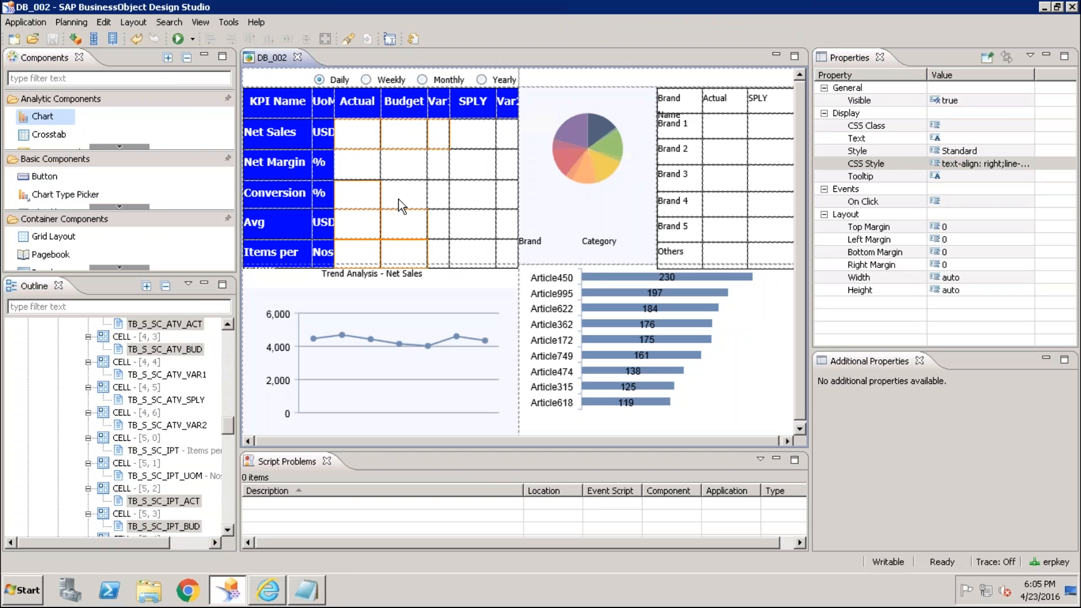
pyautogui.keyDown('ctrl'); pyautogui.click(399, 199); pyautogui.keyUp('ctrl')
pyautogui.keyDown('ctrl'); pyautogui.click(436, 197); pyautogui.keyUp('ctrl')
pyautogui.keyDown('ctrl'); pyautogui.click(462, 199); pyautogui.keyUp('ctrl')
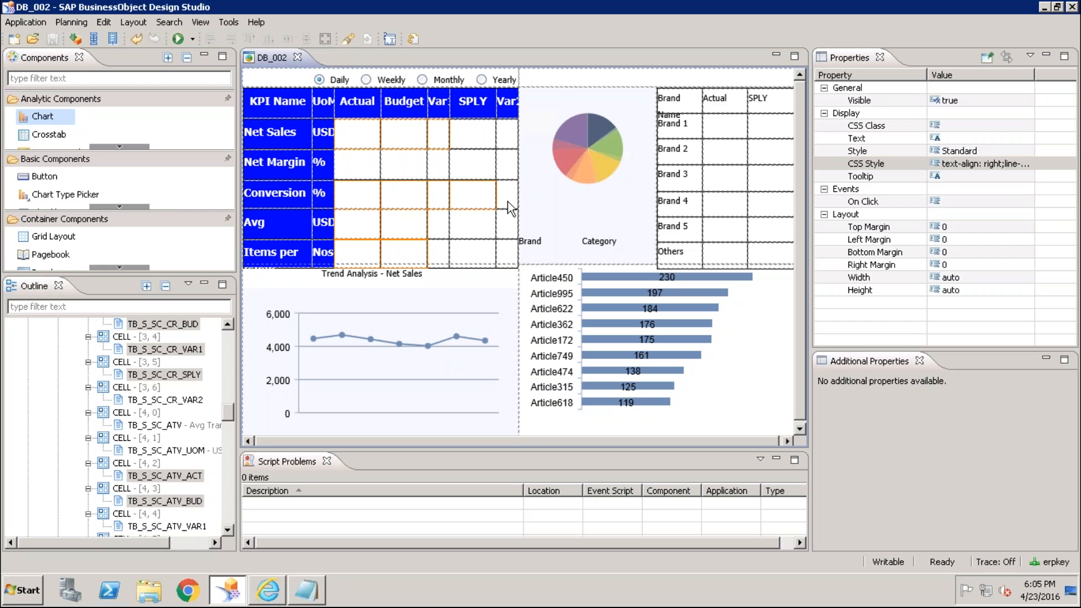
pyautogui.keyDown('ctrl'); pyautogui.click(507, 202); pyautogui.keyUp('ctrl')
pyautogui.keyDown('ctrl'); pyautogui.click(509, 235); pyautogui.keyUp('ctrl')
pyautogui.keyDown('ctrl'); pyautogui.click(478, 233); pyautogui.keyUp('ctrl')
pyautogui.keyDown('ctrl'); pyautogui.click(451, 252); pyautogui.keyUp('ctrl')
pyautogui.keyDown('ctrl'); pyautogui.click(508, 256); pyautogui.keyUp('ctrl')
pyautogui.keyDown('ctrl'); pyautogui.click(438, 230); pyautogui.keyUp('ctrl')
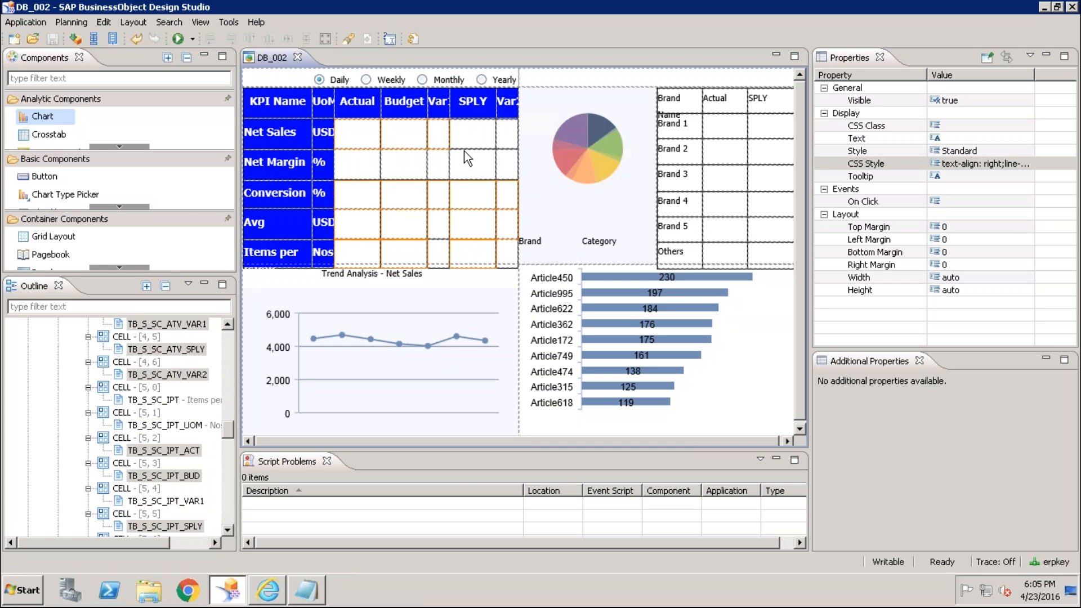
pyautogui.keyDown('ctrl'); pyautogui.click(439, 166); pyautogui.keyUp('ctrl')
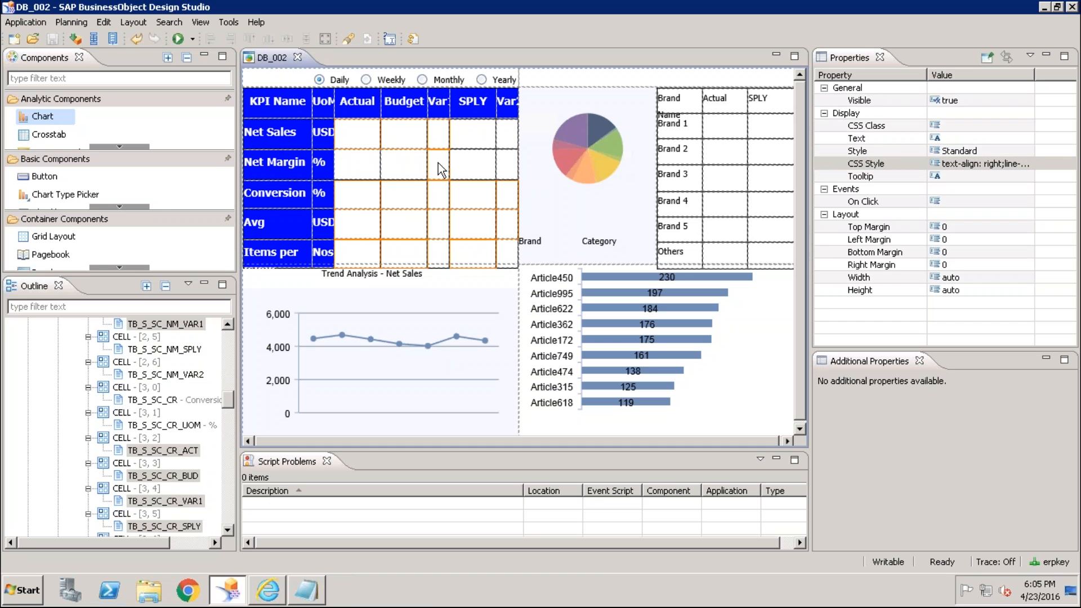
pyautogui.keyDown('ctrl'); pyautogui.click(406, 165); pyautogui.keyUp('ctrl')
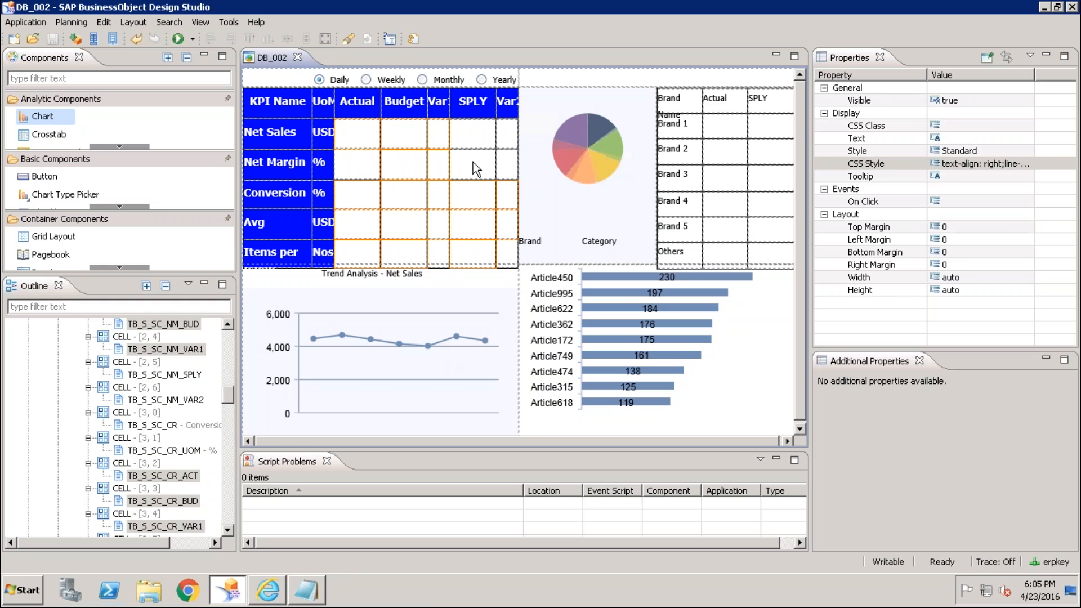
pyautogui.keyDown('ctrl'); pyautogui.click(511, 170); pyautogui.keyUp('ctrl')
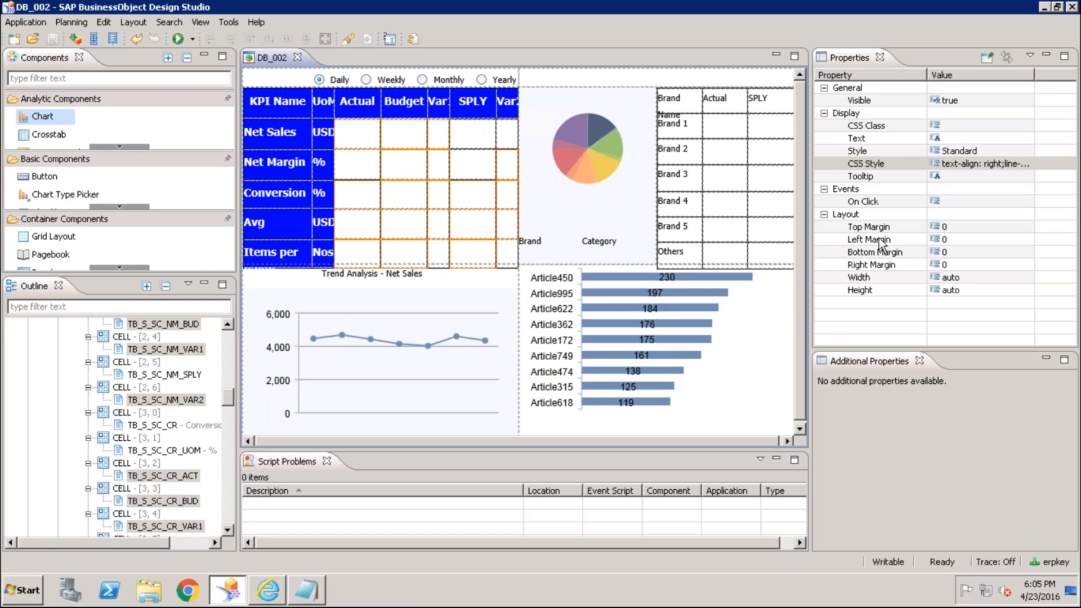
pyautogui.click(1022, 163)
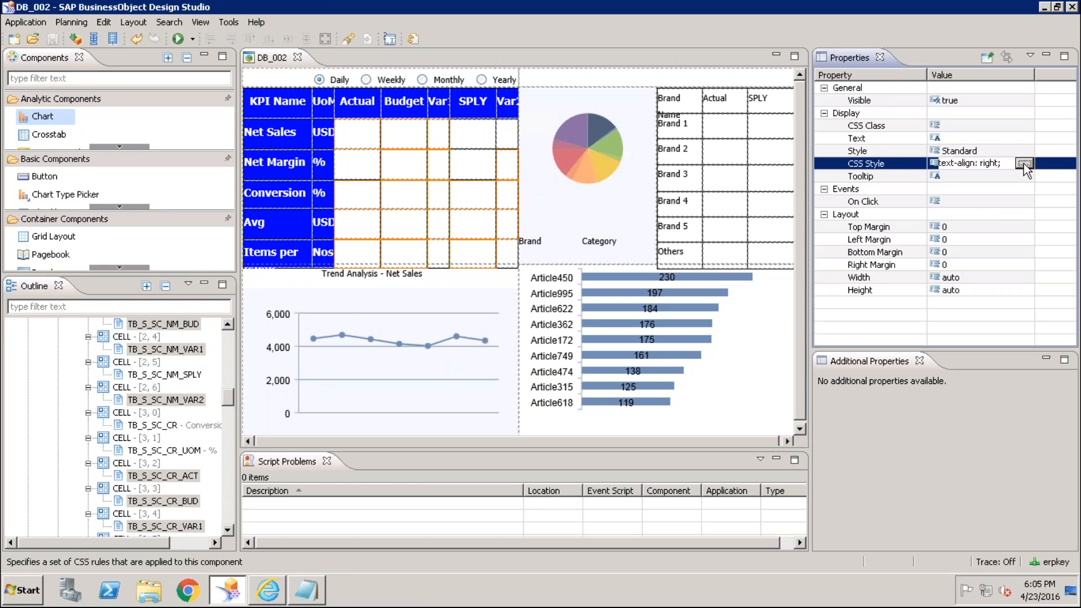
pyautogui.click(1024, 163)
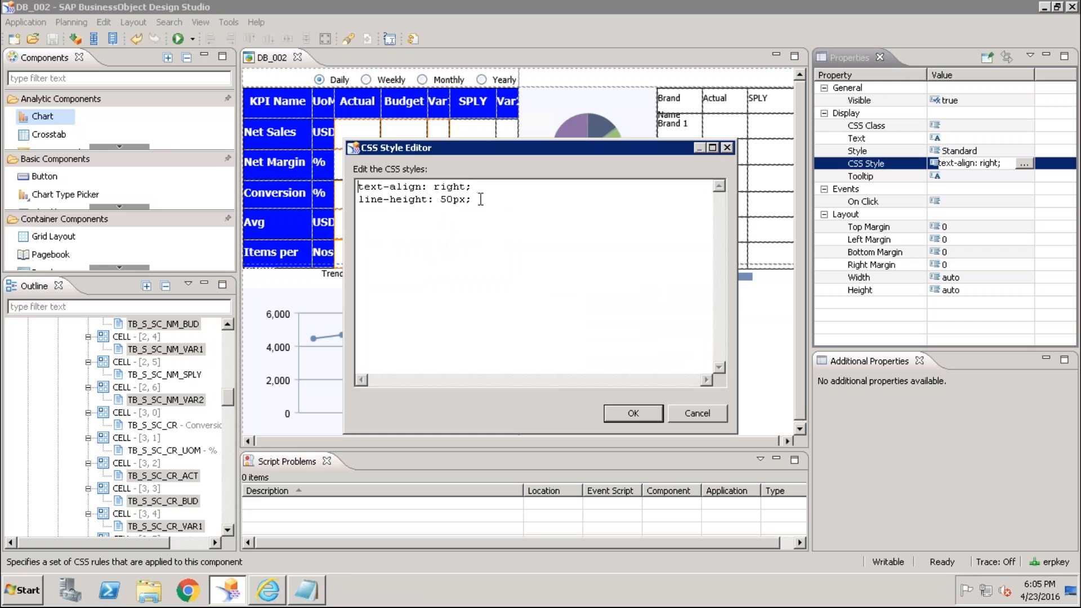
pyautogui.press('Down')
pyautogui.click(447, 201)
pyautogui.click(633, 414)
pyautogui.click(177, 39)
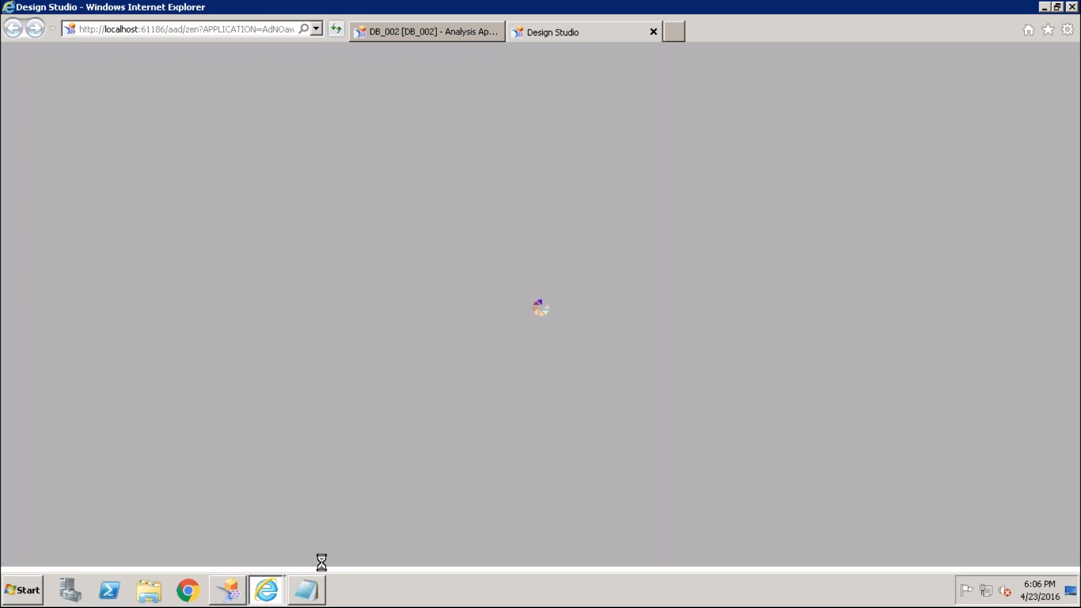
# Step: Close the untitled Notepad window without saving its notes and close the older dashboard preview tab
pyautogui.click(308, 593)
pyautogui.rightClick(309, 595)
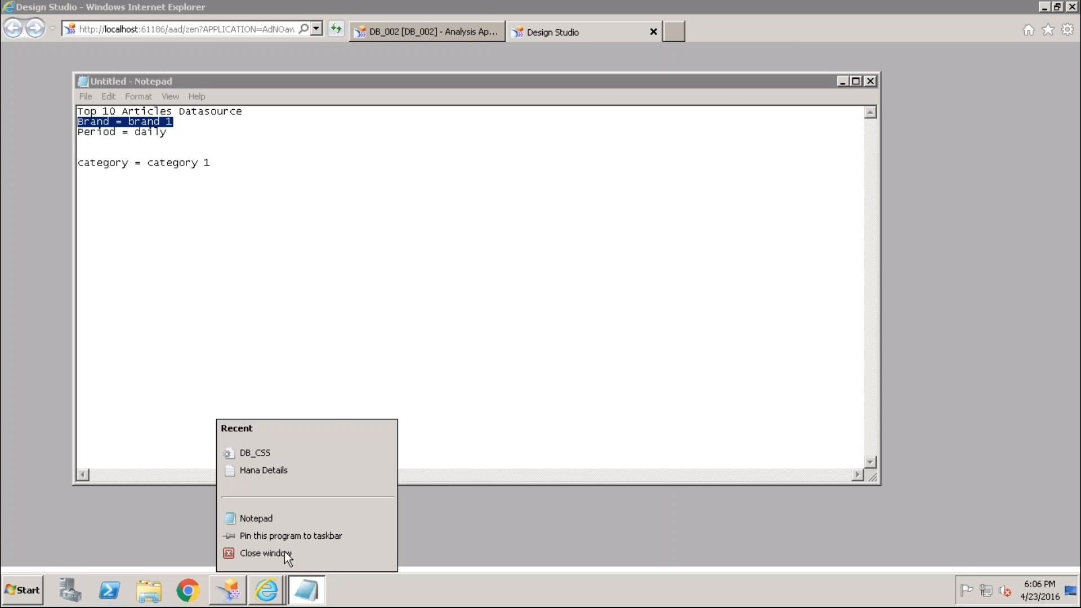
pyautogui.click(285, 552)
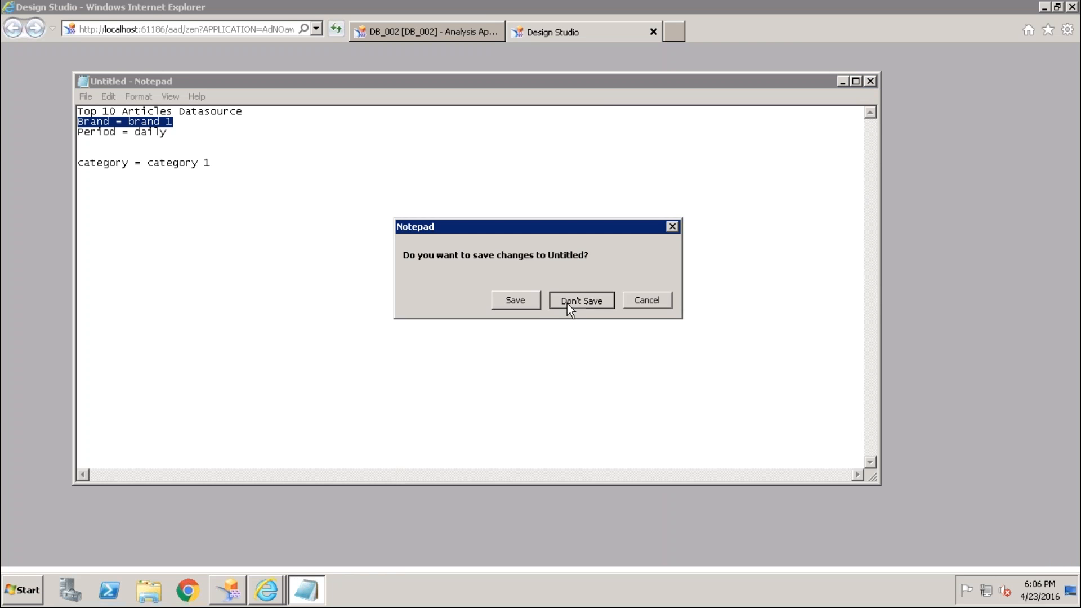
pyautogui.click(567, 303)
pyautogui.click(495, 31)
# Step: Switch back to Design Studio and save the DB_002 application
pyautogui.moveTo(220, 604)
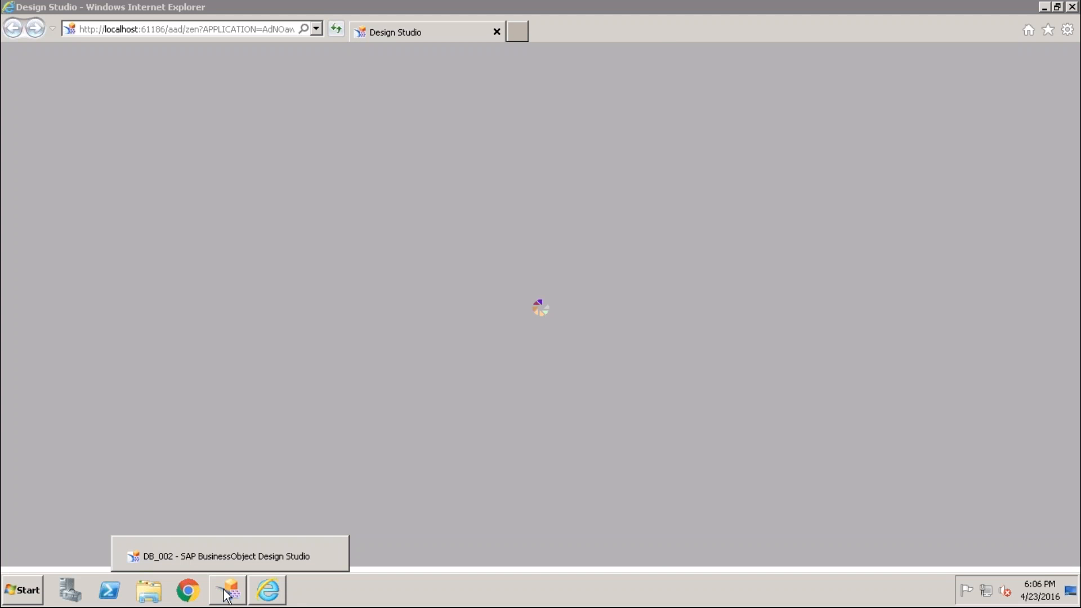
pyautogui.click(226, 556)
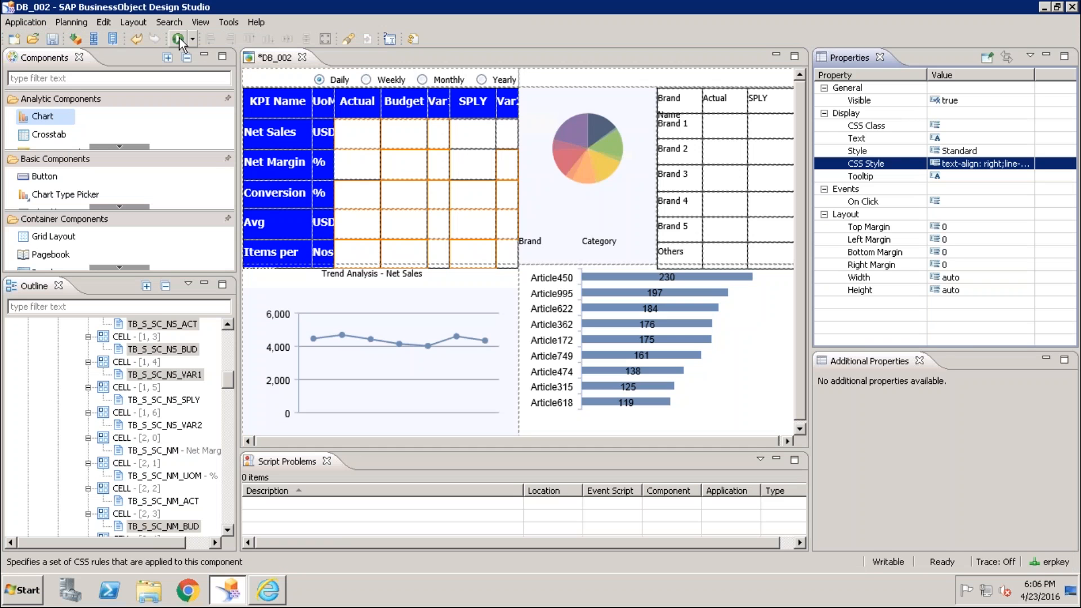
pyautogui.click(53, 39)
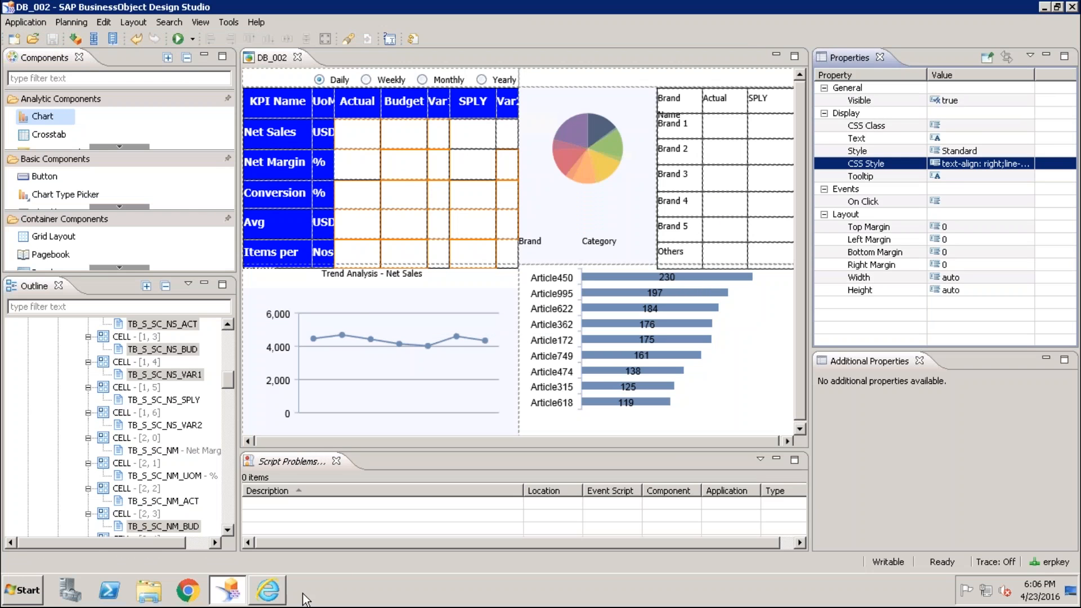
# Step: Check the alignment of the scorecard values in the dashboard preview and close the browser window
pyautogui.click(270, 592)
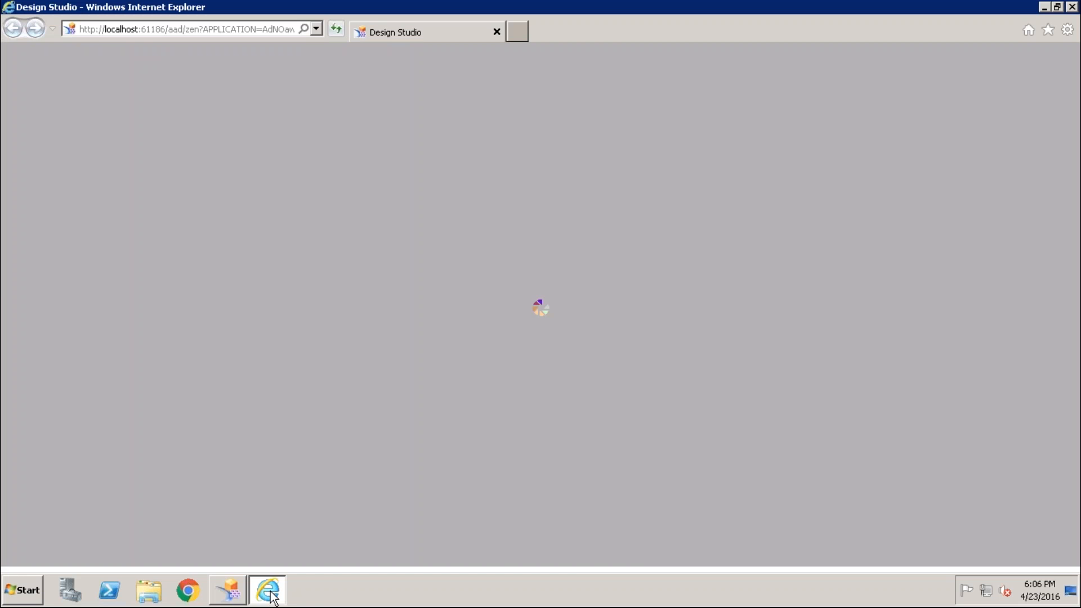
pyautogui.rightClick(273, 597)
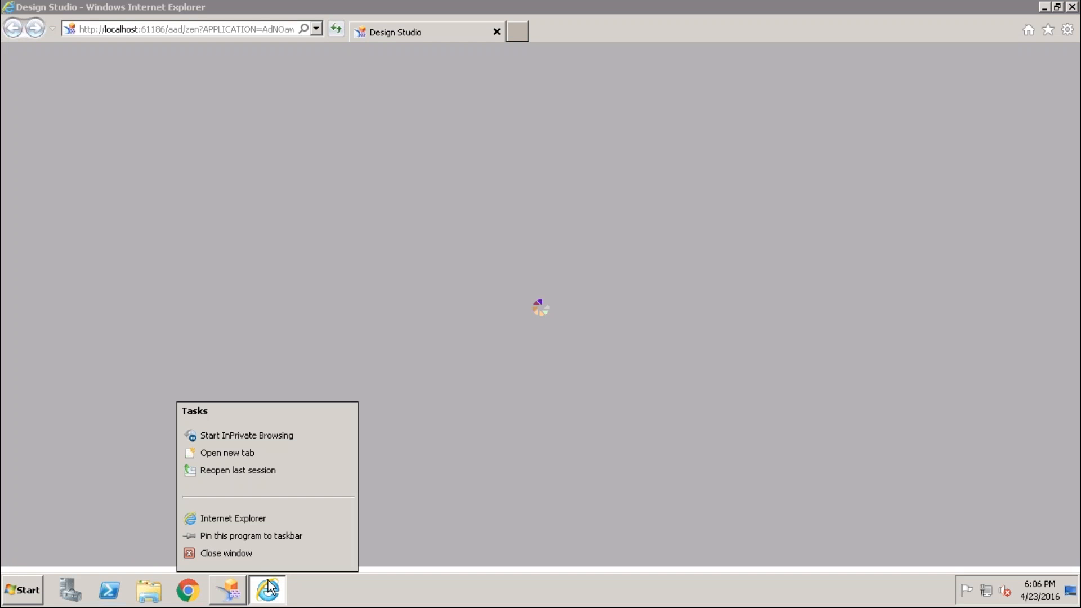
pyautogui.click(253, 555)
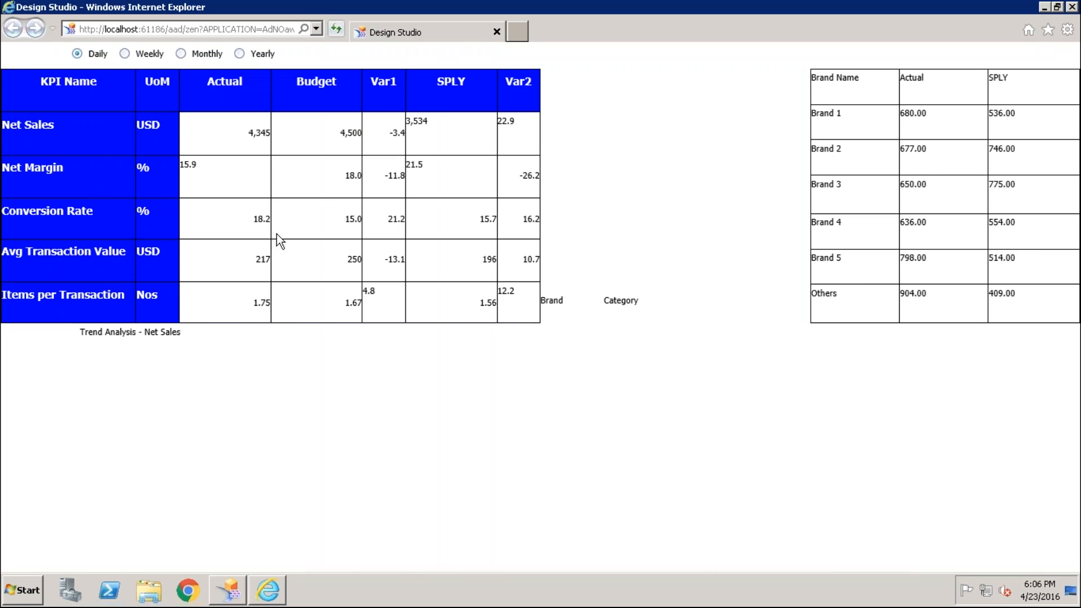
pyautogui.hotkey('alt', 'F4')
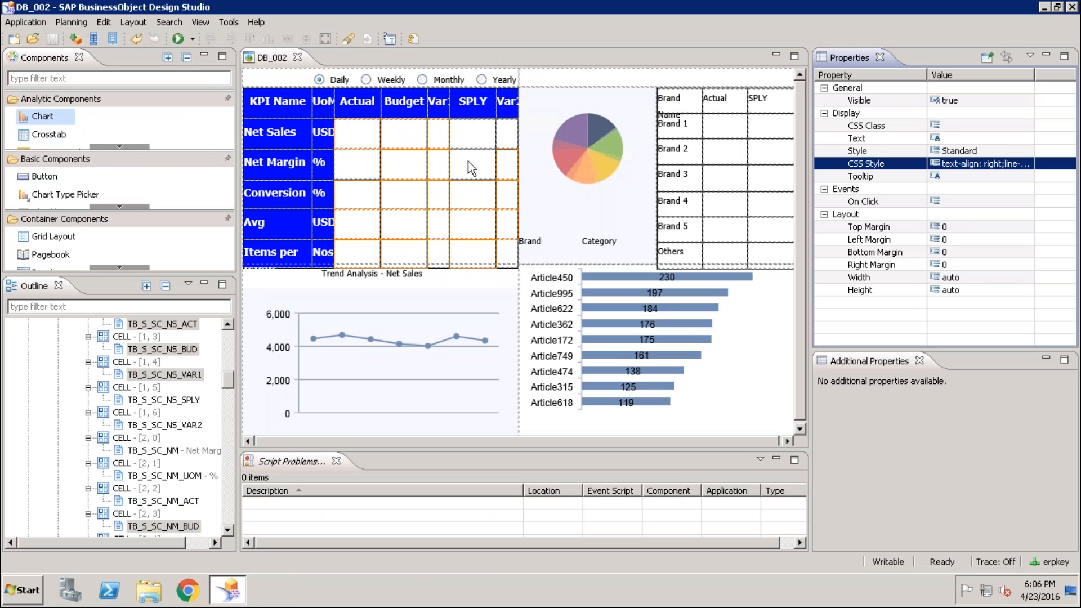
# Step: Select the scorecard's value texts across all five KPI rows and set their shared CSS line-height to 45px
pyautogui.click(475, 137)
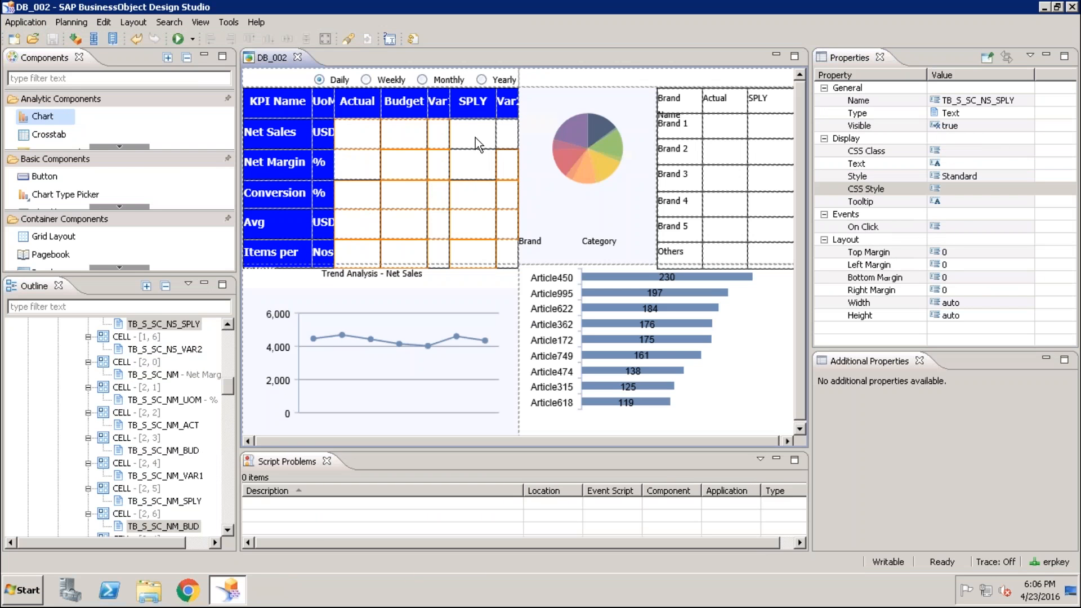
pyautogui.click(363, 135)
pyautogui.keyDown('ctrl'); pyautogui.click(404, 135); pyautogui.keyUp('ctrl')
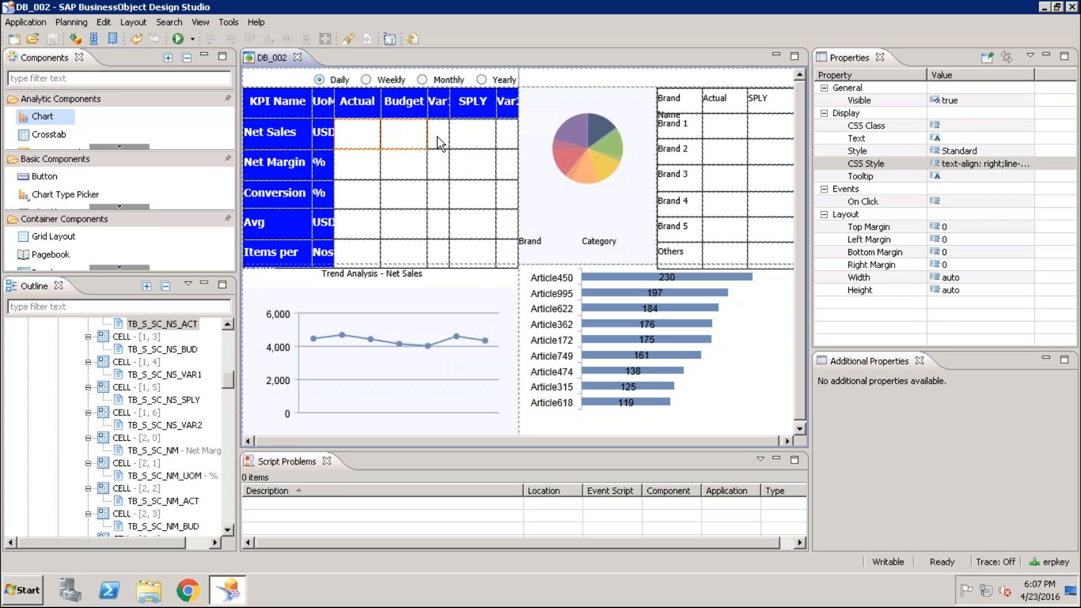
pyautogui.keyDown('ctrl'); pyautogui.click(439, 135); pyautogui.keyUp('ctrl')
pyautogui.keyDown('ctrl'); pyautogui.click(491, 140); pyautogui.keyUp('ctrl')
pyautogui.keyDown('ctrl'); pyautogui.click(507, 139); pyautogui.keyUp('ctrl')
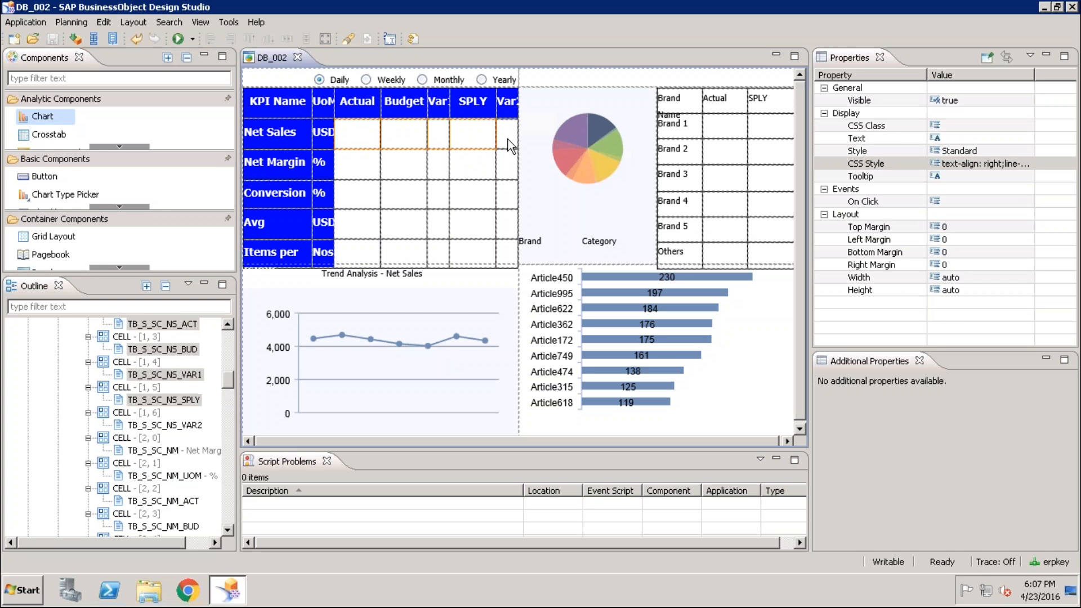
pyautogui.keyDown('ctrl'); pyautogui.click(468, 165); pyautogui.keyUp('ctrl')
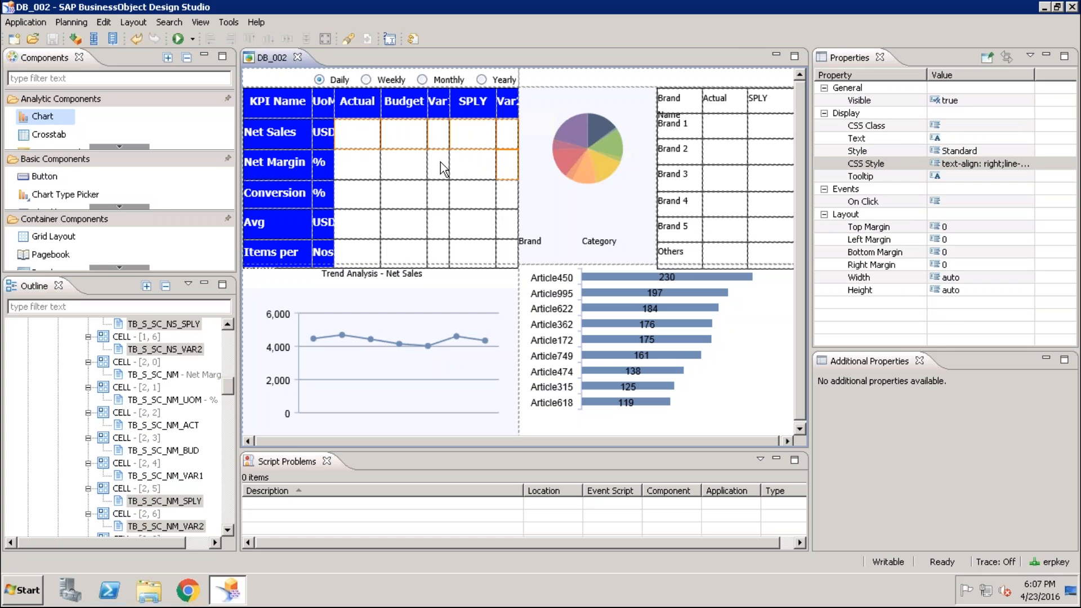
pyautogui.keyDown('ctrl'); pyautogui.click(435, 161); pyautogui.keyUp('ctrl')
pyautogui.keyDown('ctrl'); pyautogui.click(401, 162); pyautogui.keyUp('ctrl')
pyautogui.keyDown('ctrl'); pyautogui.click(356, 161); pyautogui.keyUp('ctrl')
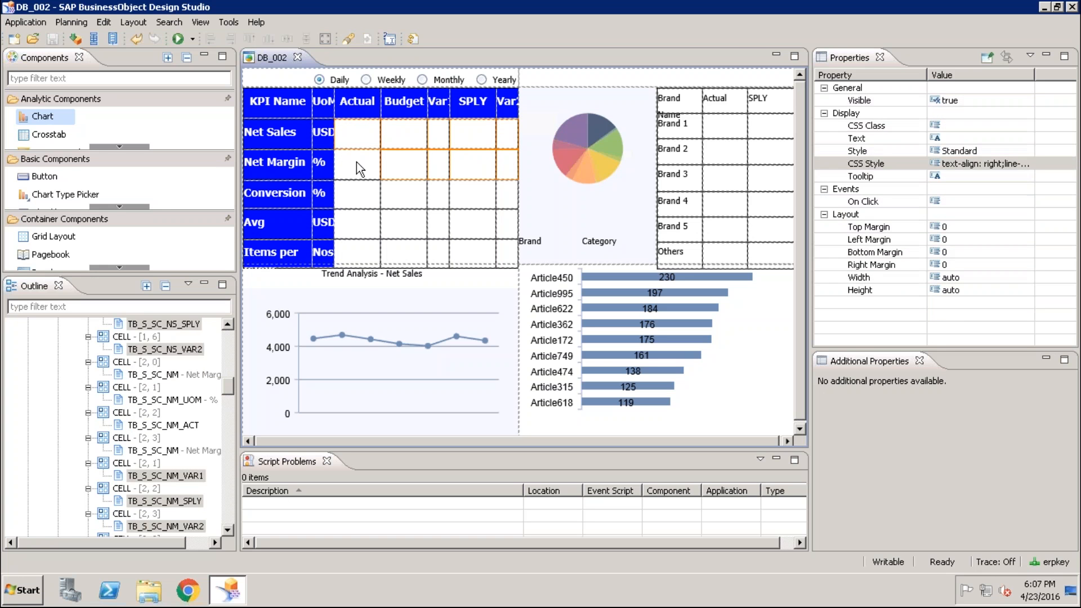
pyautogui.keyDown('ctrl'); pyautogui.click(367, 192); pyautogui.keyUp('ctrl')
pyautogui.keyDown('ctrl'); pyautogui.click(400, 198); pyautogui.keyUp('ctrl')
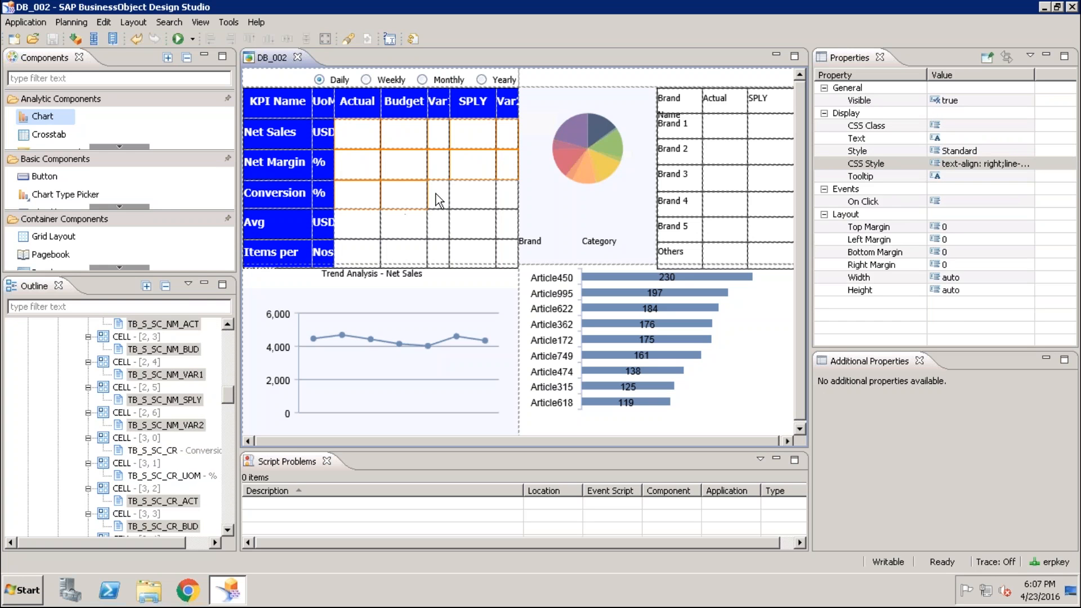
pyautogui.keyDown('ctrl'); pyautogui.click(437, 194); pyautogui.keyUp('ctrl')
pyautogui.keyDown('ctrl'); pyautogui.click(503, 194); pyautogui.keyUp('ctrl')
pyautogui.keyDown('ctrl'); pyautogui.click(507, 232); pyautogui.keyUp('ctrl')
pyautogui.keyDown('ctrl'); pyautogui.click(438, 221); pyautogui.keyUp('ctrl')
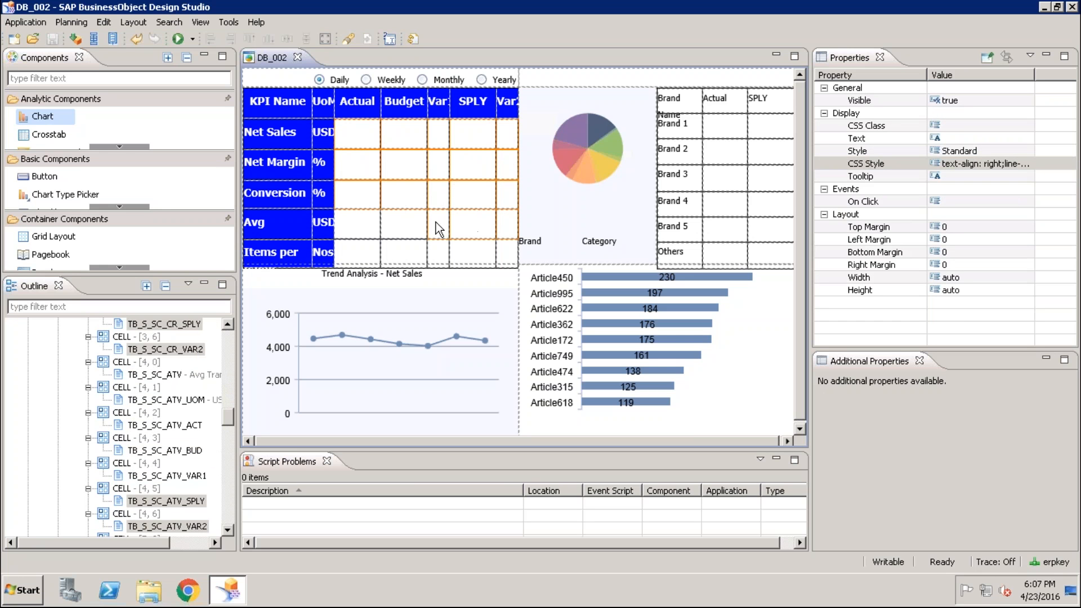
pyautogui.keyDown('ctrl'); pyautogui.click(393, 224); pyautogui.keyUp('ctrl')
pyautogui.keyDown('ctrl'); pyautogui.click(357, 222); pyautogui.keyUp('ctrl')
pyautogui.keyDown('ctrl'); pyautogui.click(363, 253); pyautogui.keyUp('ctrl')
pyautogui.keyDown('ctrl'); pyautogui.click(391, 251); pyautogui.keyUp('ctrl')
pyautogui.keyDown('ctrl'); pyautogui.click(470, 256); pyautogui.keyUp('ctrl')
pyautogui.keyDown('ctrl'); pyautogui.click(505, 251); pyautogui.keyUp('ctrl')
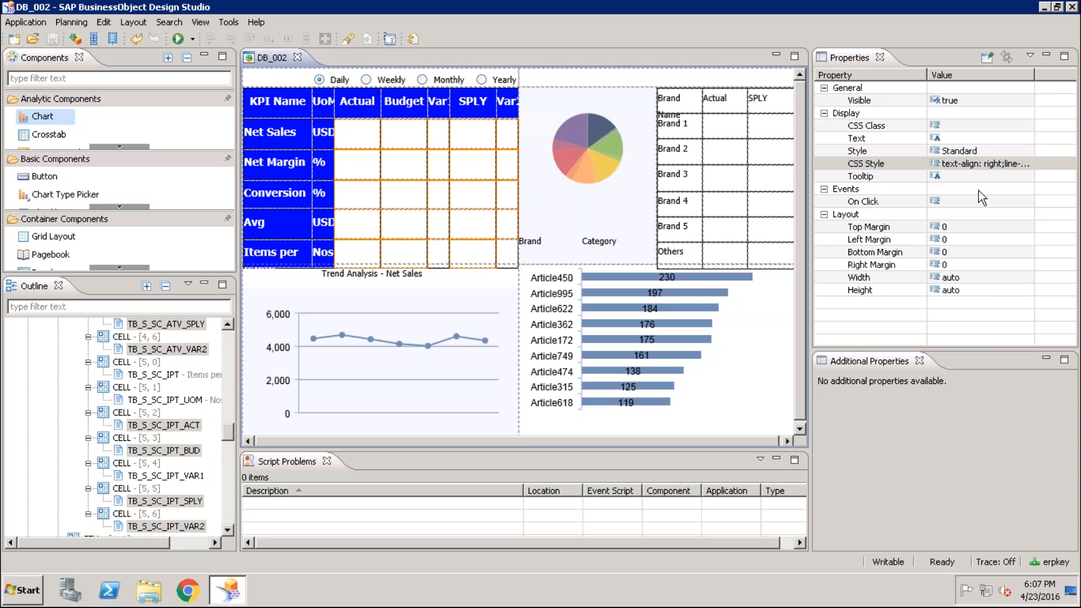
pyautogui.click(1024, 164)
pyautogui.click(1023, 163)
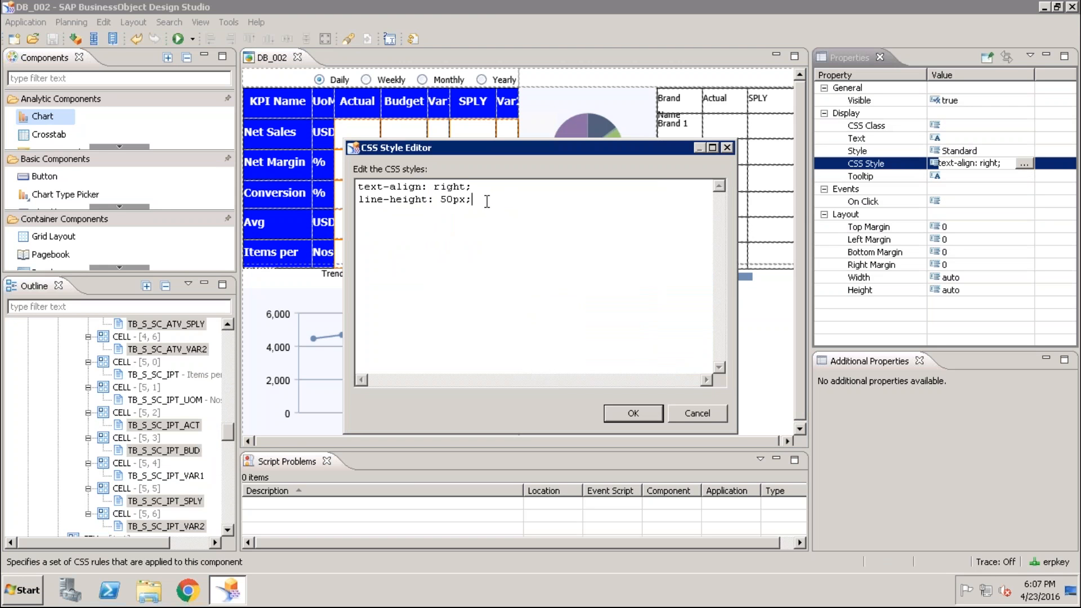
pyautogui.press('Return')
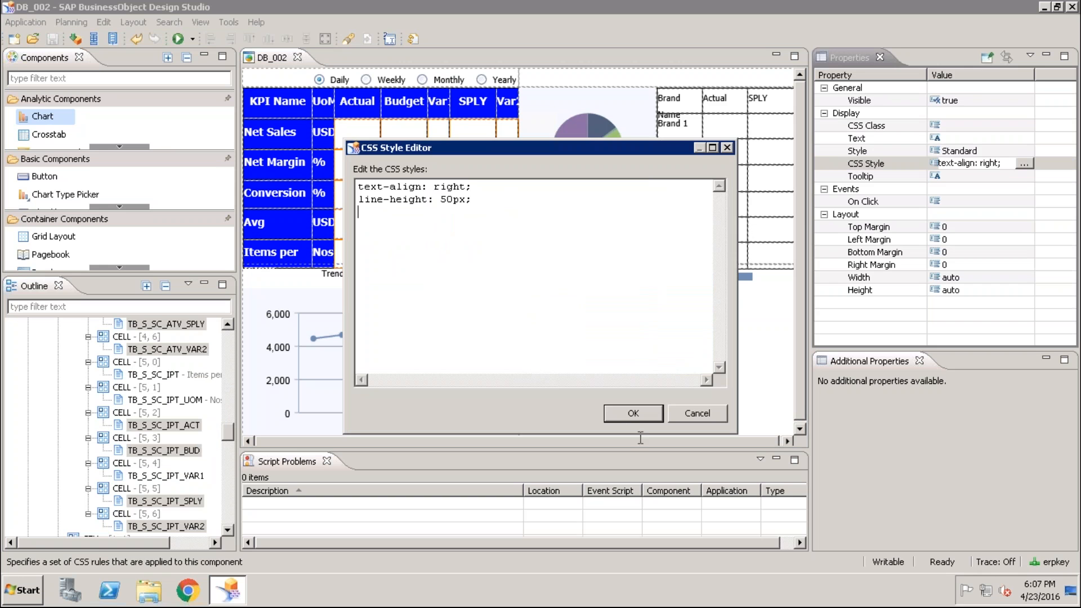
pyautogui.click(630, 414)
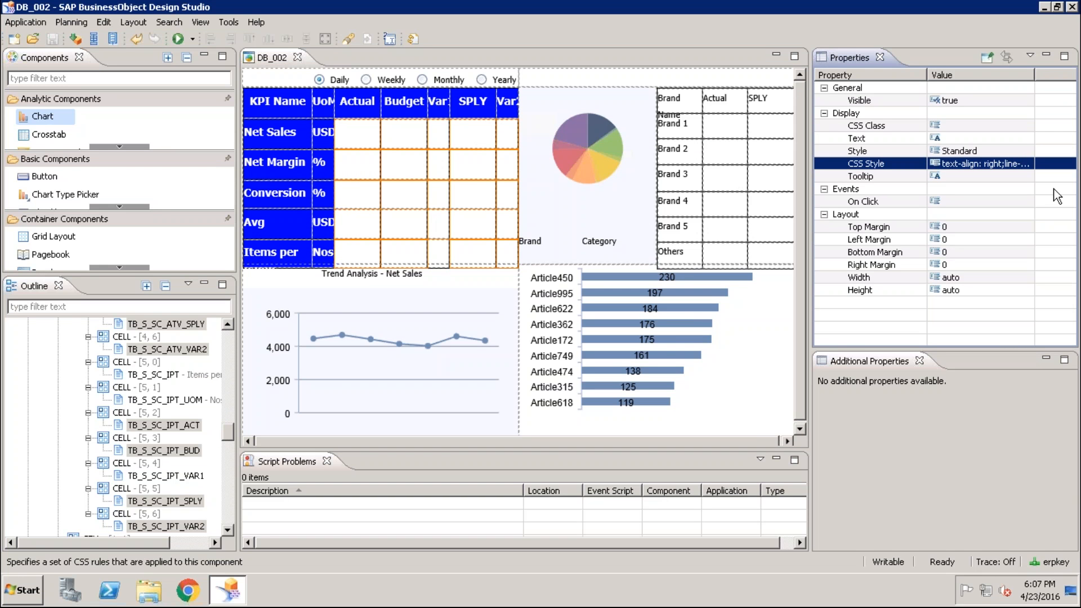
pyautogui.click(1022, 162)
pyautogui.click(1024, 164)
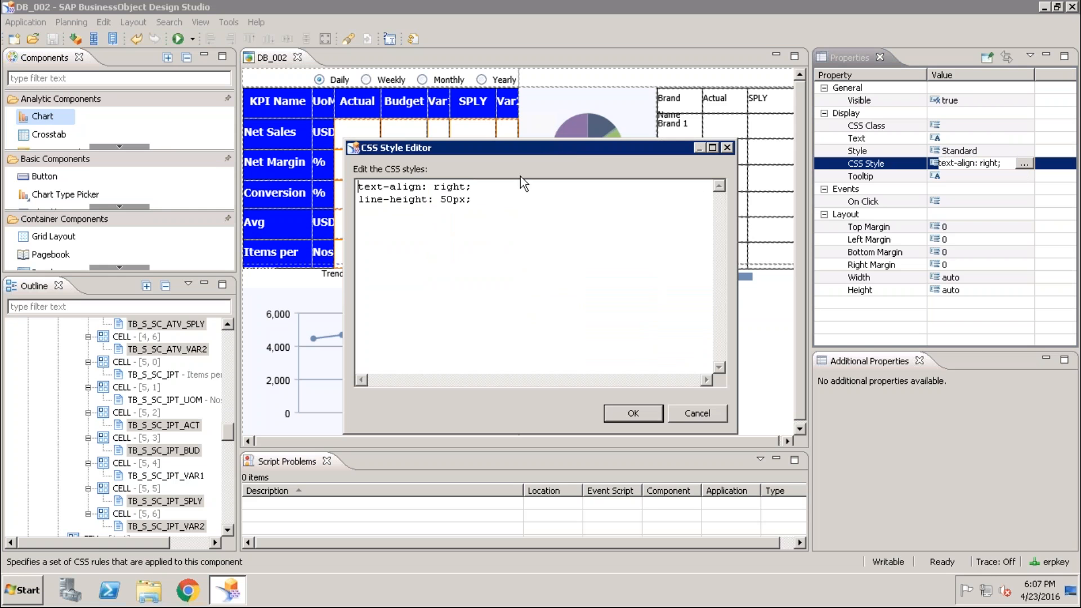
pyautogui.click(482, 201)
pyautogui.press('Return')
pyautogui.press('Left')
pyautogui.press('Left')
pyautogui.press('Left')
pyautogui.press('Left')
pyautogui.hotkey('shift', 'Left')
pyautogui.press('Left')
pyautogui.hotkey('shift', 'Right')
pyautogui.hotkey('shift', 'Right')
pyautogui.click(626, 416)
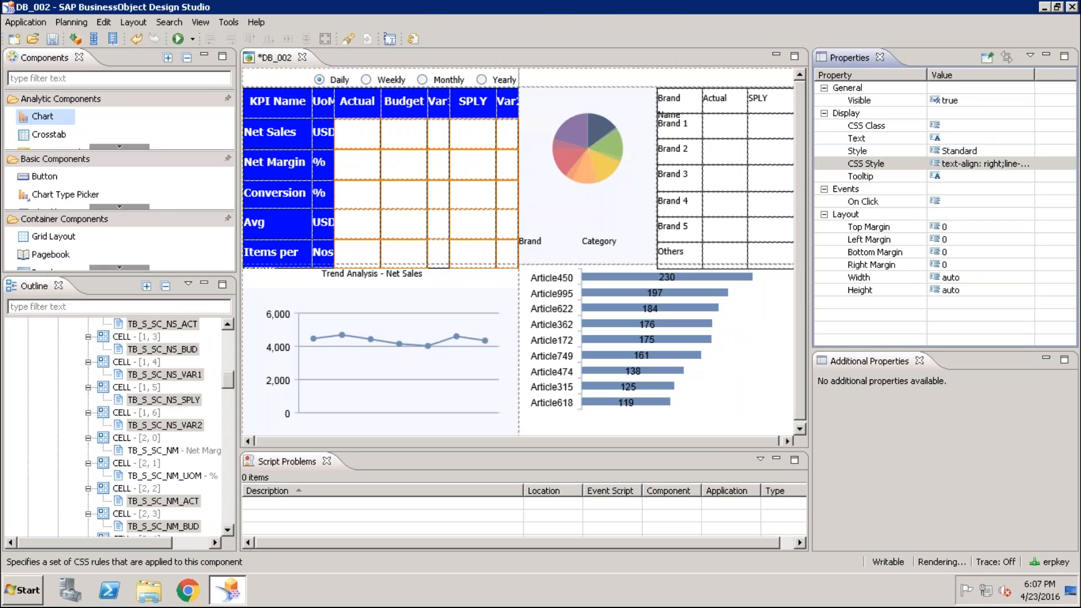
# Step: Save the DB_002 application and run it in the browser
pyautogui.hotkey('ctrl', 's')
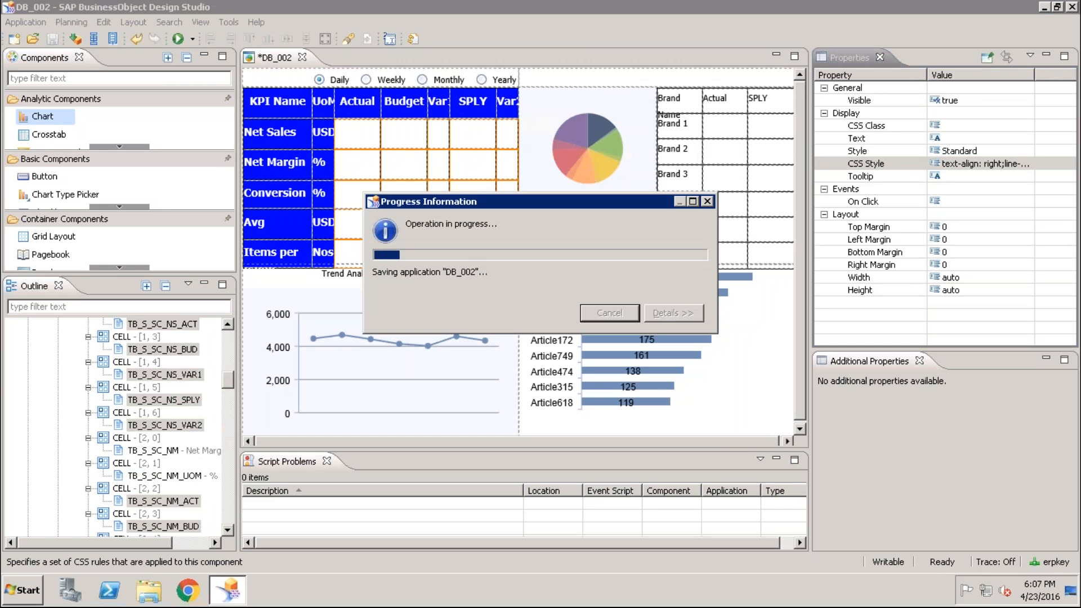
pyautogui.click(174, 41)
pyautogui.doubleClick(530, 25)
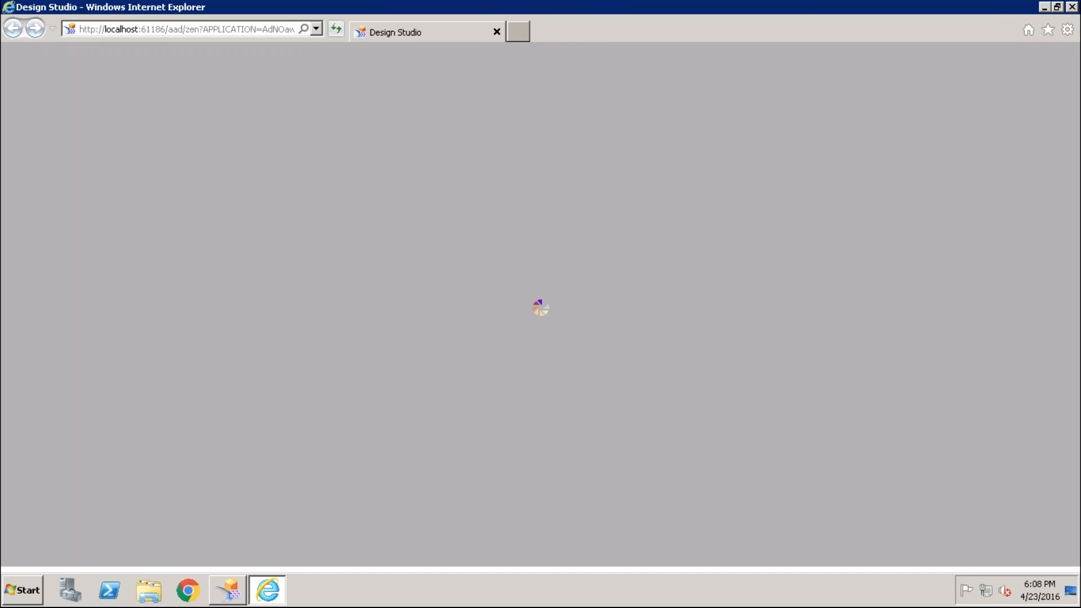
# Step: Compare the dashboard preview with the SPD_06.png mockup and return to Design Studio
pyautogui.moveTo(478, 2)
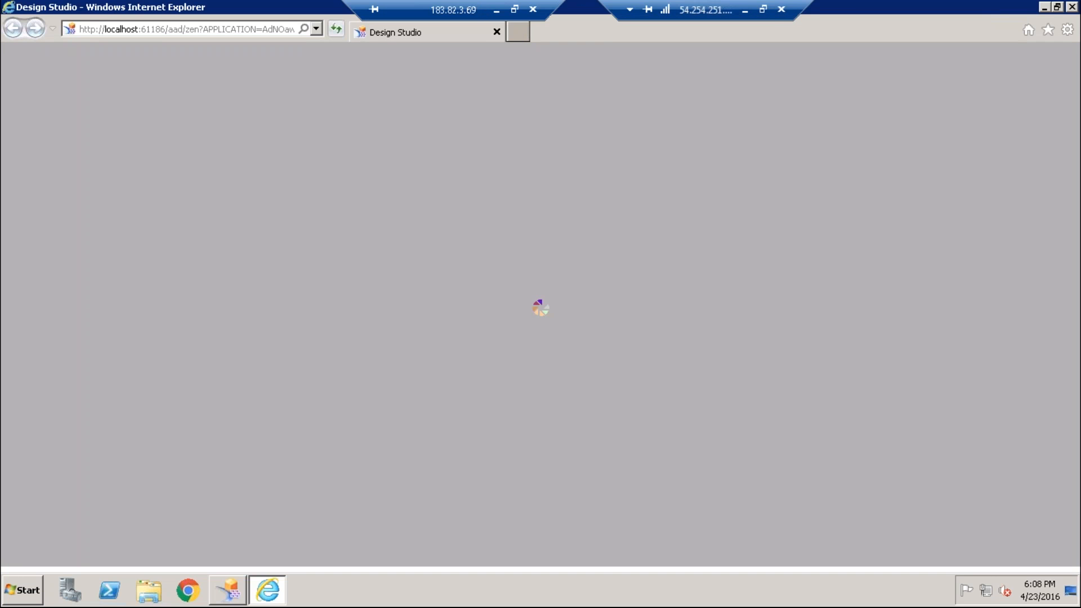
pyautogui.click(746, 8)
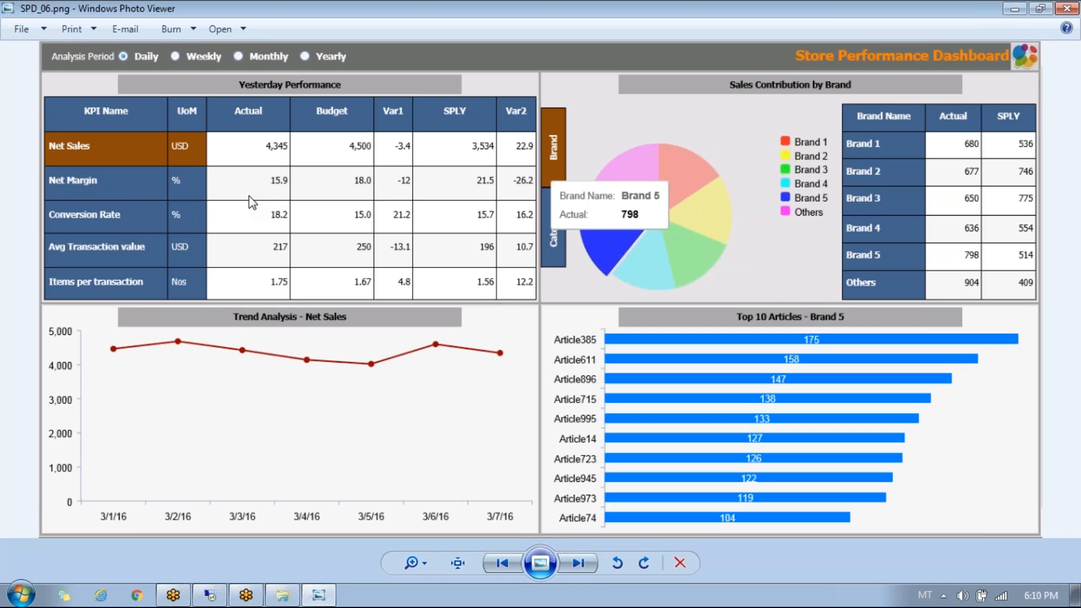
pyautogui.click(214, 597)
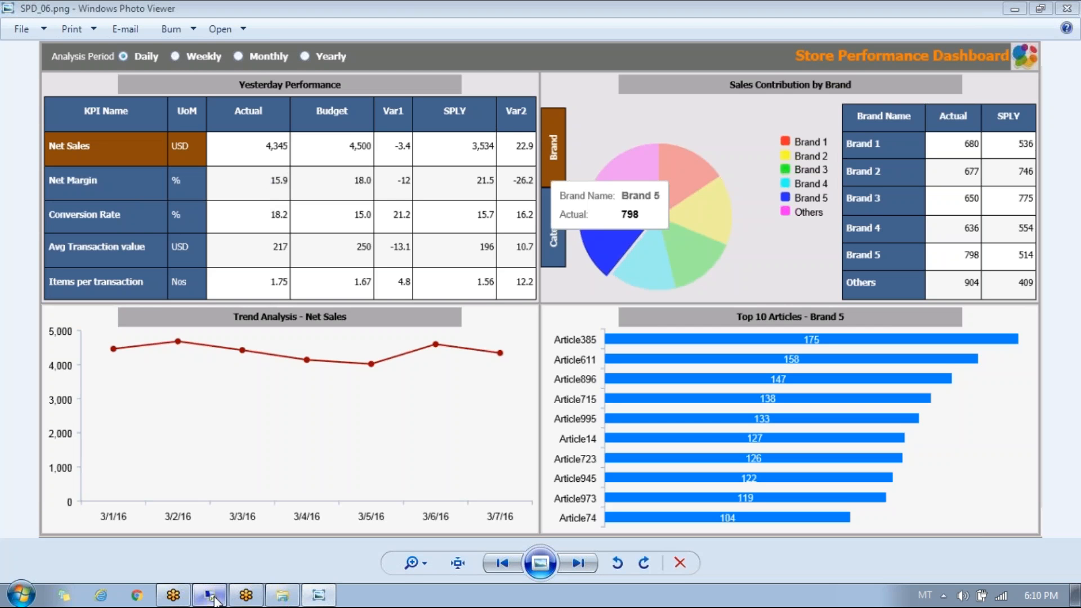
pyautogui.moveTo(228, 590)
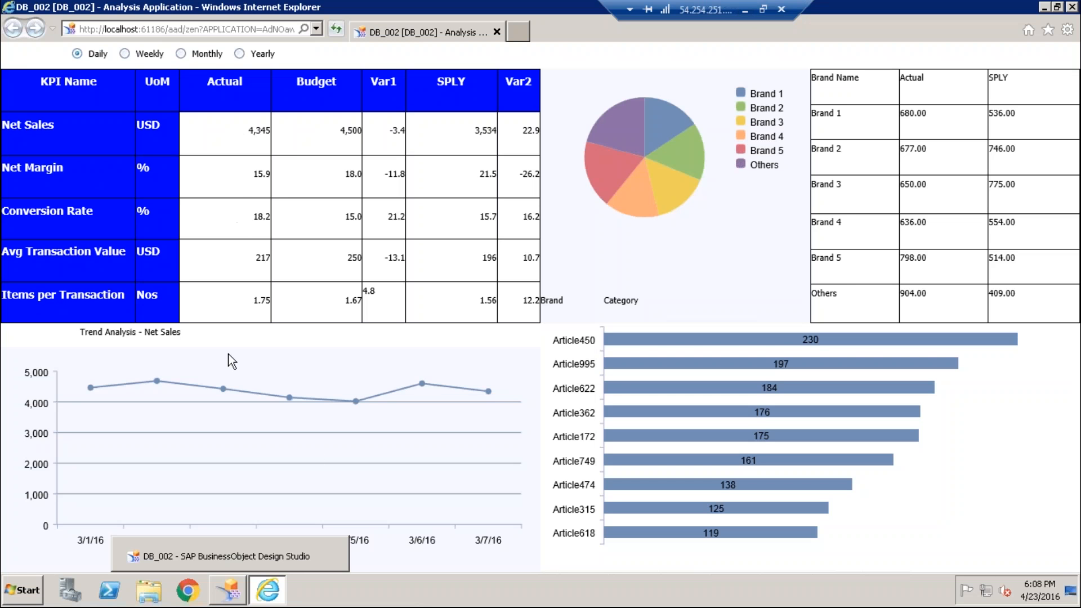
pyautogui.click(214, 563)
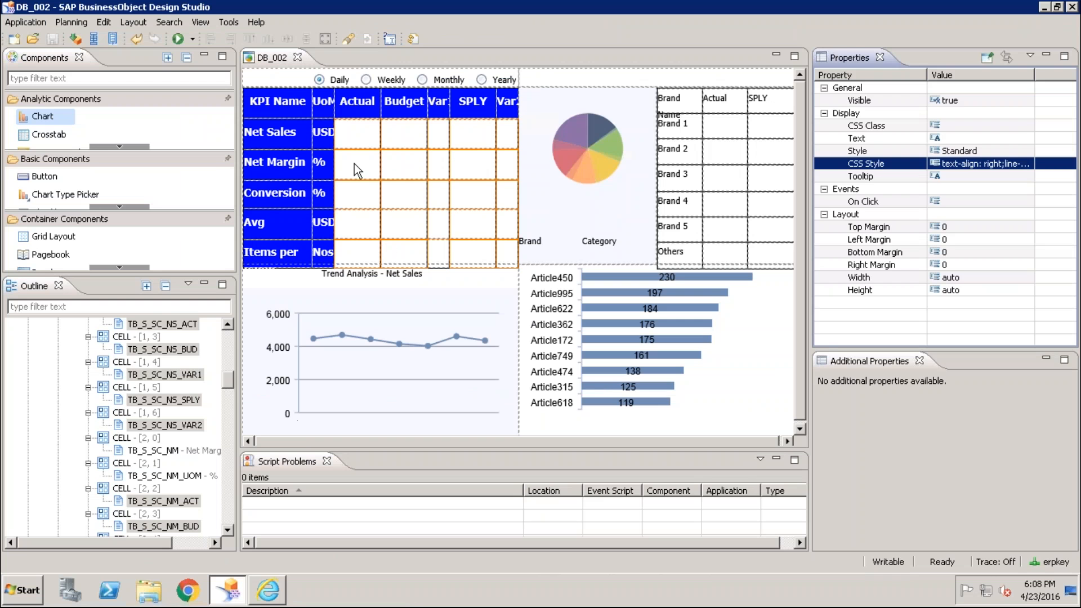
# Step: Select the value texts in the Net Margin and Avg Transaction Value rows and start a background-color: declaration in their CSS style
pyautogui.click(361, 150)
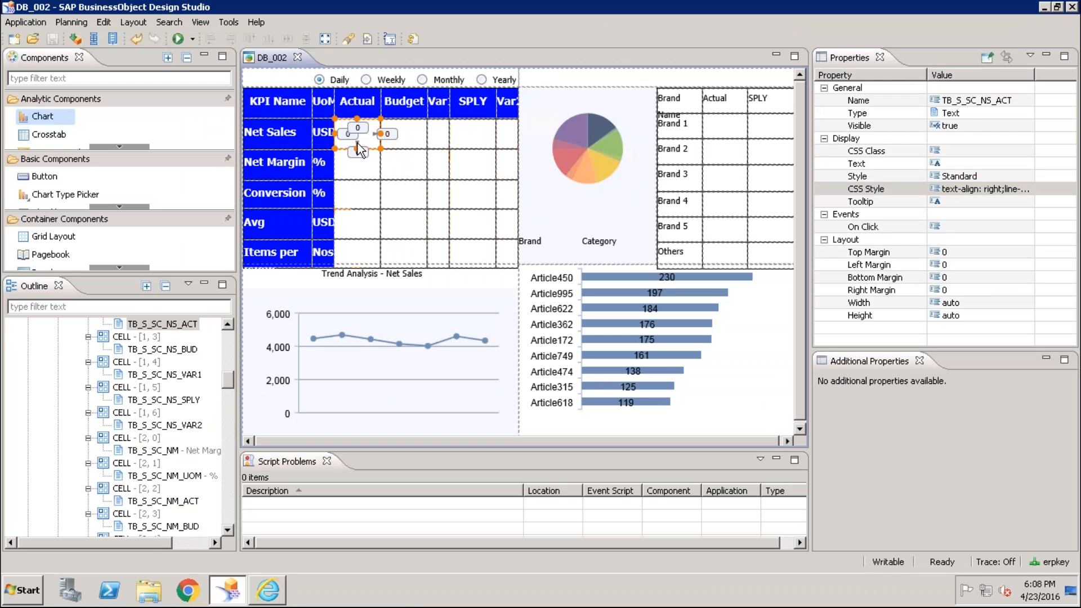
pyautogui.keyDown('ctrl'); pyautogui.click(403, 163); pyautogui.keyUp('ctrl')
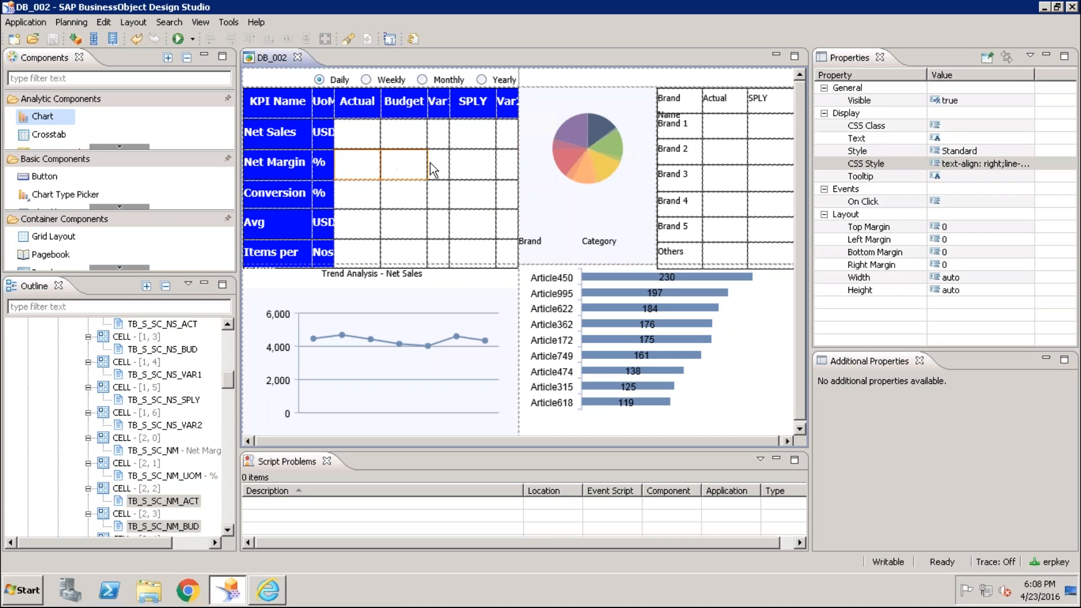
pyautogui.keyDown('ctrl'); pyautogui.click(437, 163); pyautogui.keyUp('ctrl')
pyautogui.keyDown('ctrl'); pyautogui.click(502, 167); pyautogui.keyUp('ctrl')
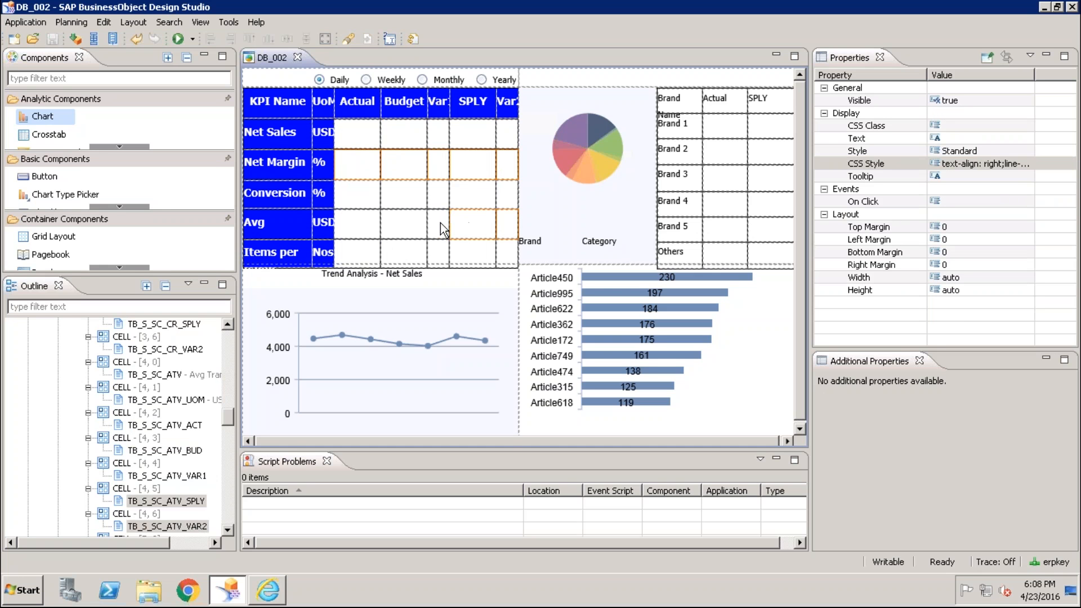
pyautogui.keyDown('ctrl'); pyautogui.click(384, 225); pyautogui.keyUp('ctrl')
pyautogui.keyDown('ctrl'); pyautogui.click(359, 226); pyautogui.keyUp('ctrl')
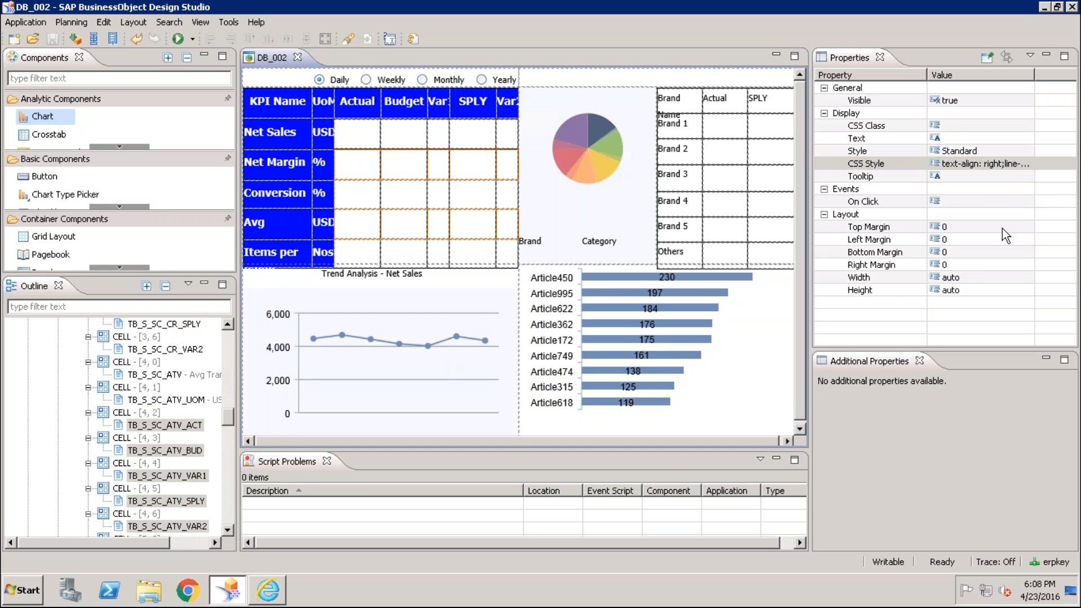
pyautogui.click(1030, 163)
pyautogui.click(1024, 164)
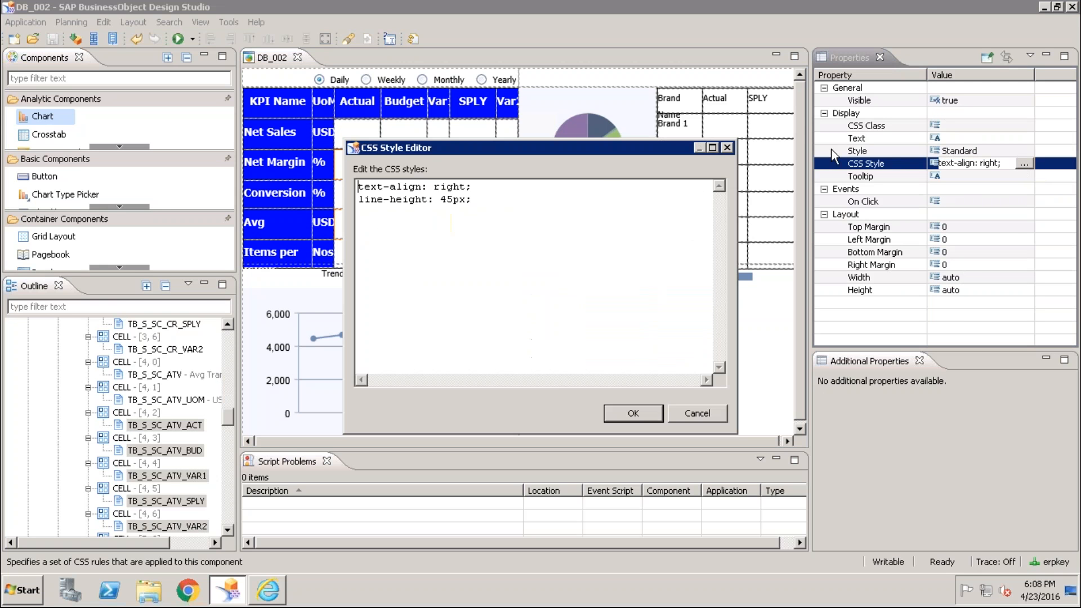
pyautogui.click(510, 199)
pyautogui.press('Return')
pyautogui.write('background-color:')
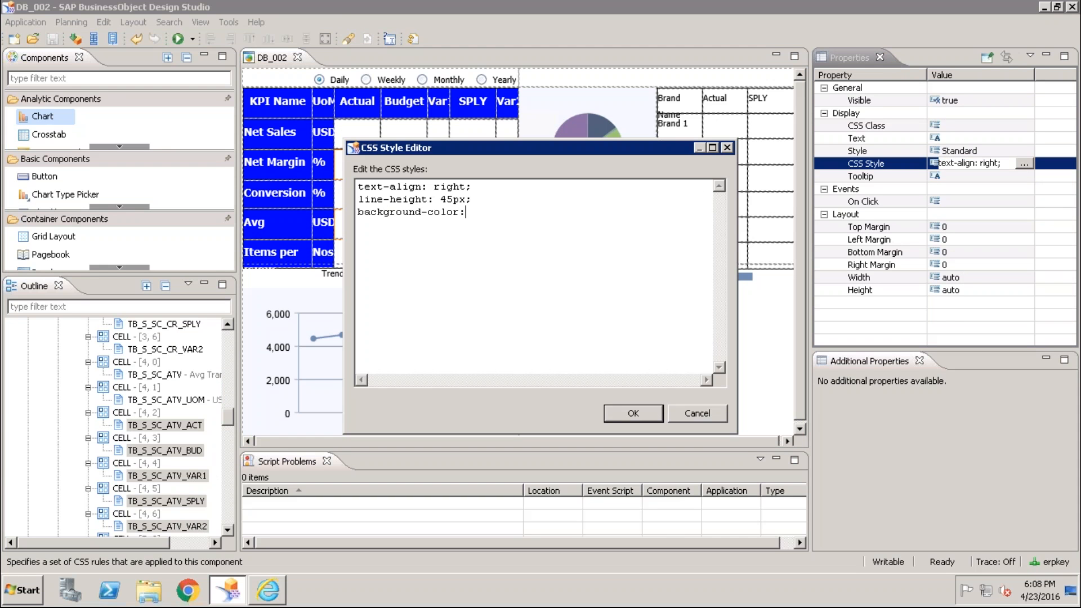
# Step: Switch to Chrome, search for gray colors, and pick the hex code of the #e4e4e4 tint on color-hex's Light Gray page
pyautogui.moveTo(474, 6)
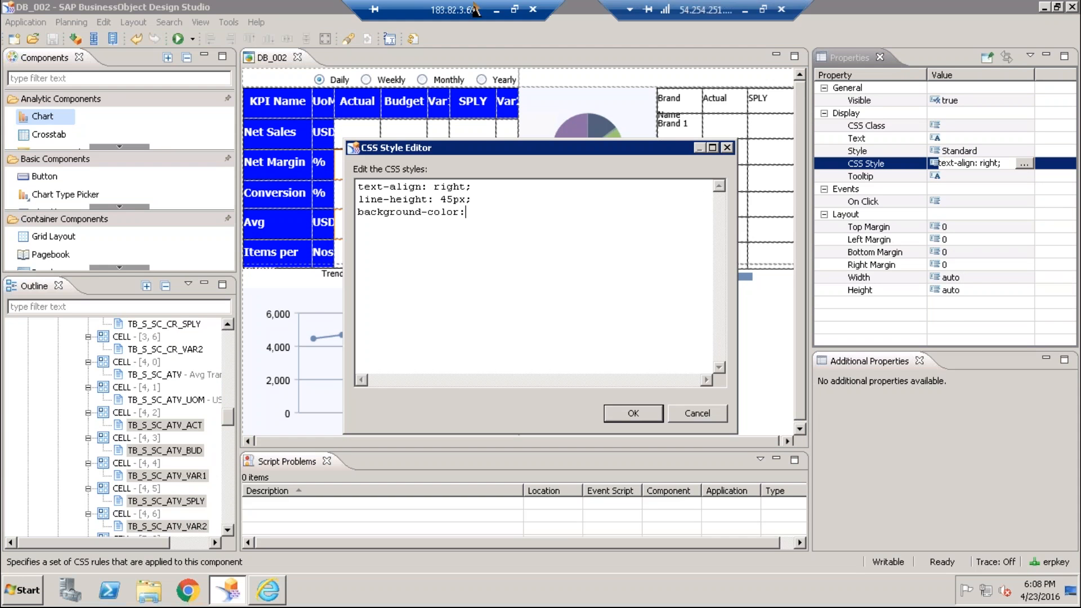
pyautogui.click(748, 9)
pyautogui.click(135, 595)
pyautogui.write('gray colo')
pyautogui.press('Down')
pyautogui.press('Return')
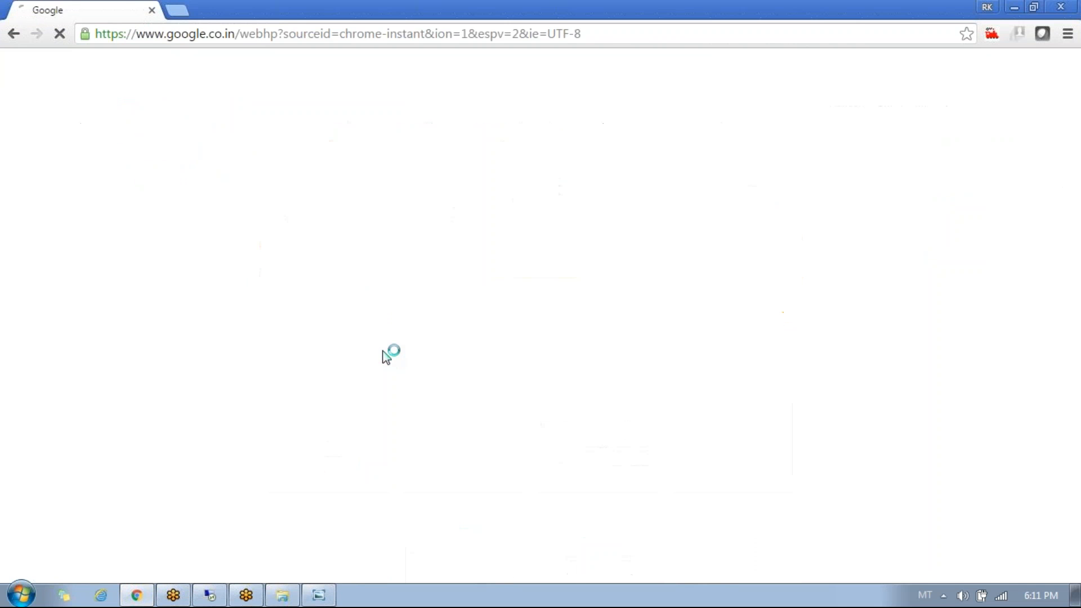
pyautogui.click(253, 197)
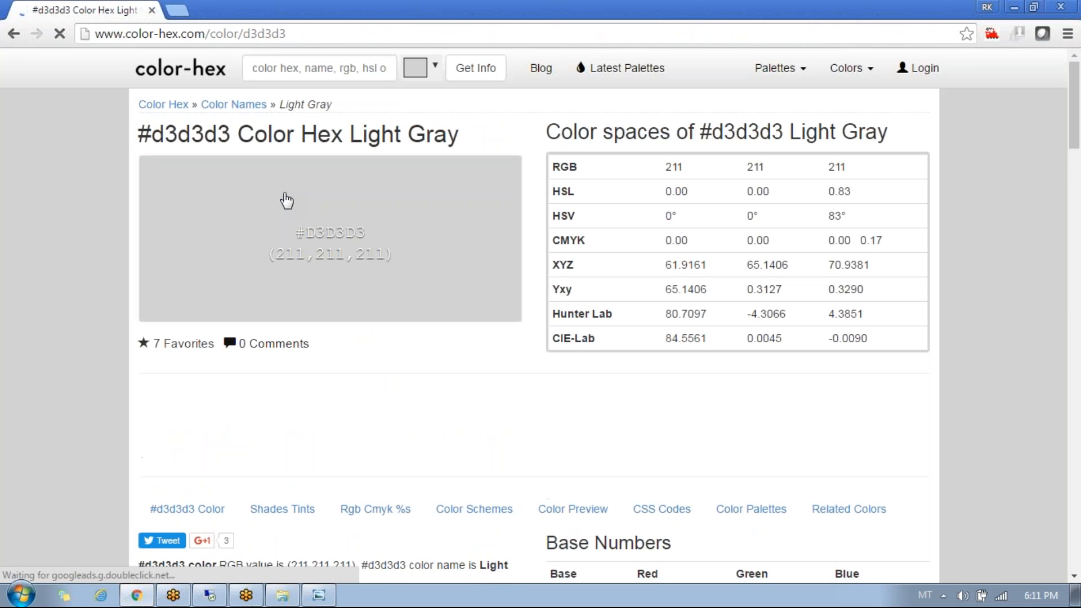
pyautogui.scroll(-4, 1079, 164)
pyautogui.moveTo(1079, 163); pyautogui.dragTo(1079, 214)
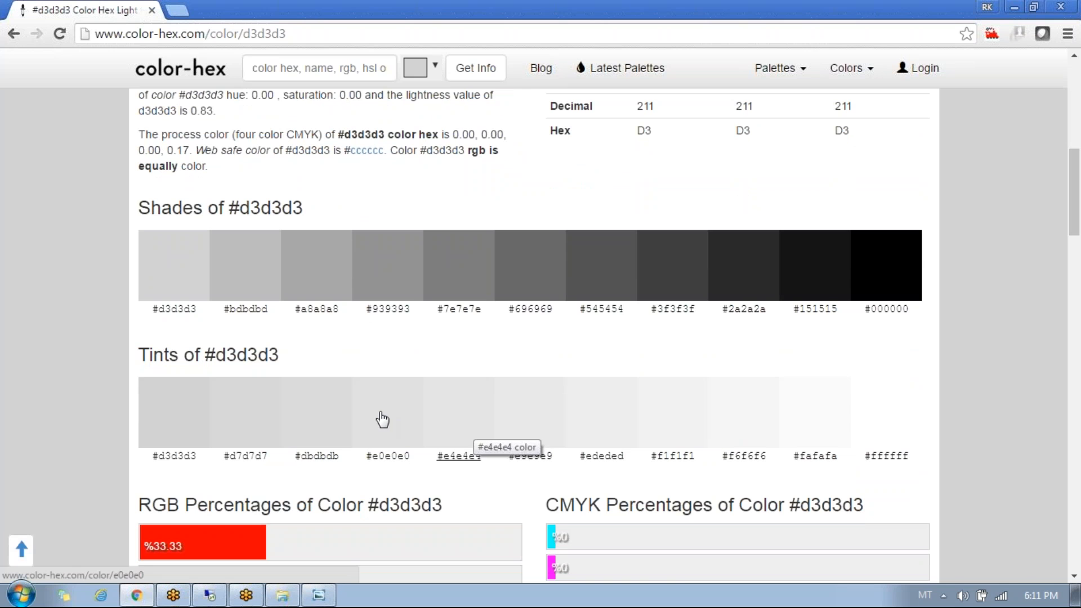
pyautogui.click(458, 416)
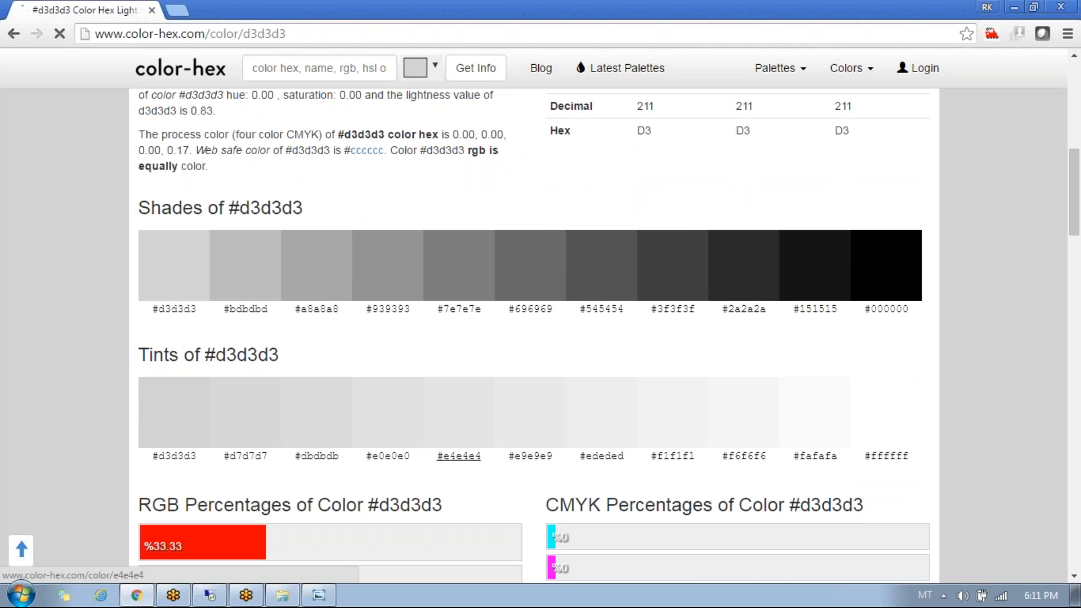
pyautogui.moveTo(231, 121); pyautogui.dragTo(145, 114)
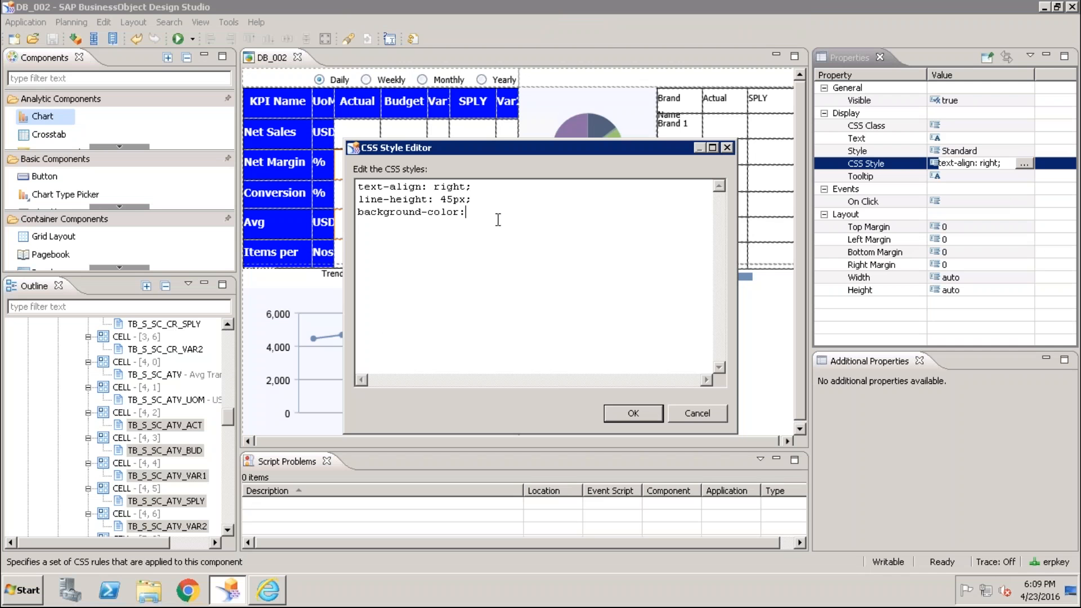
# Step: Complete the selected texts' CSS background color with #e4e4e4 and run the saved DB_002 application
pyautogui.write('#e4e4e4')
pyautogui.click(634, 413)
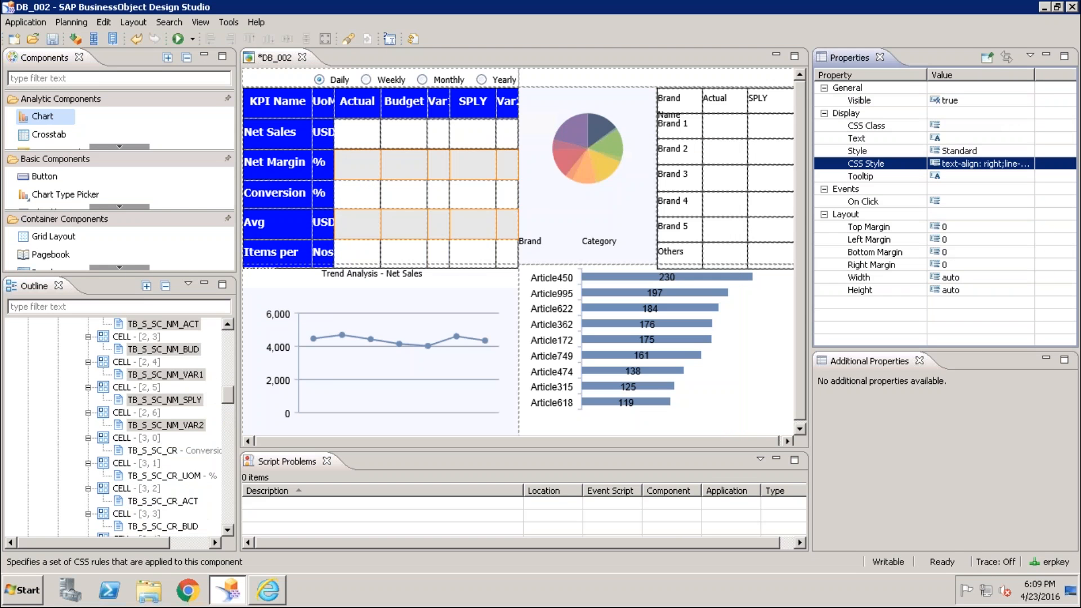
pyautogui.hotkey('ctrl', 's')
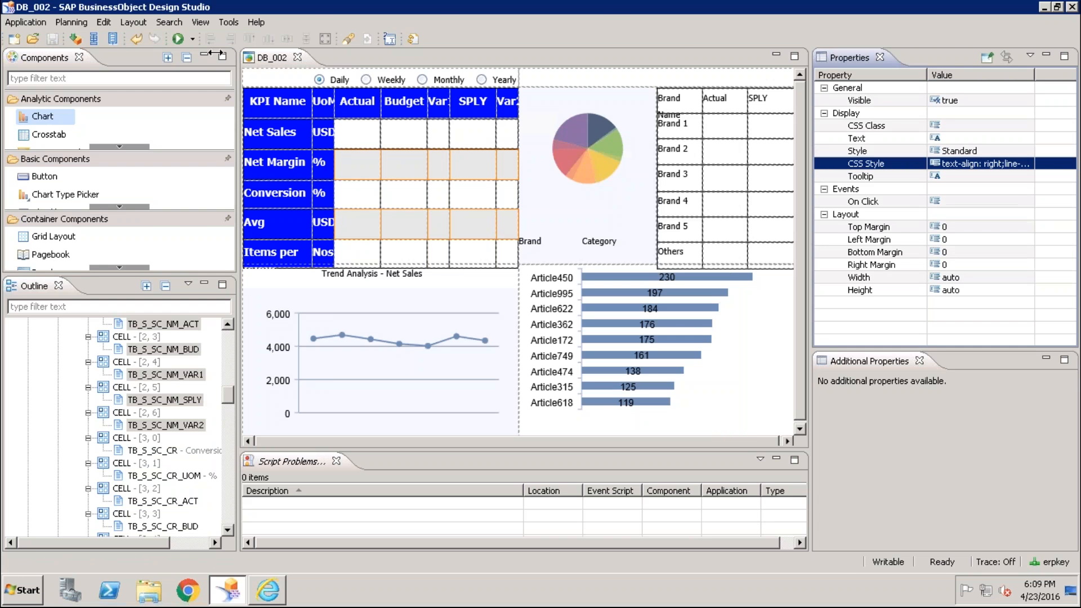
pyautogui.click(179, 41)
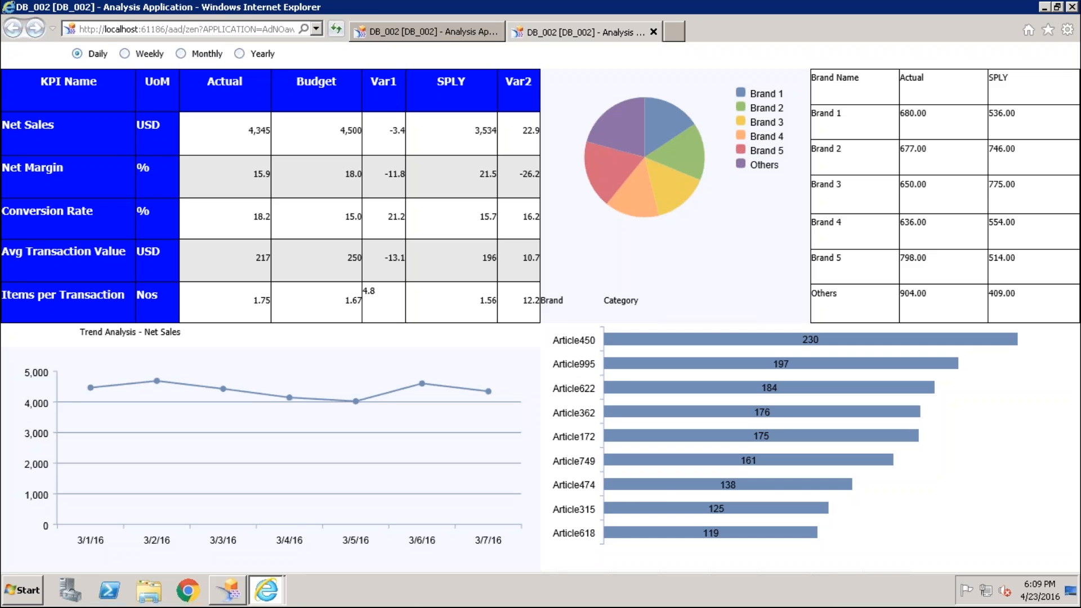
# Step: Check the alternating scorecard row colors in the preview against the SPD_06.png mockup and return to Design Studio
pyautogui.moveTo(506, 3)
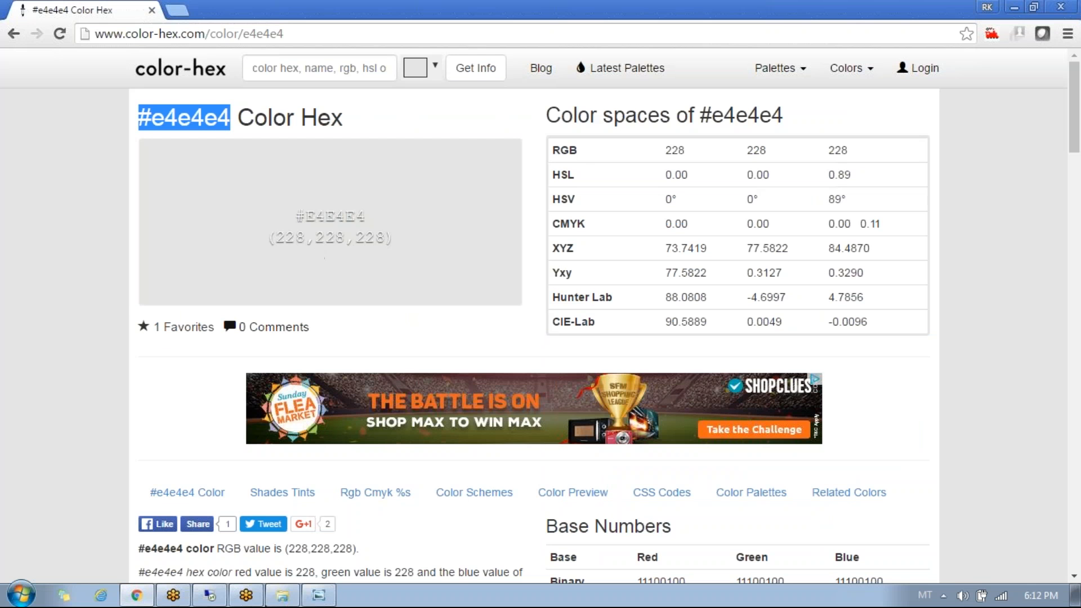
pyautogui.click(318, 595)
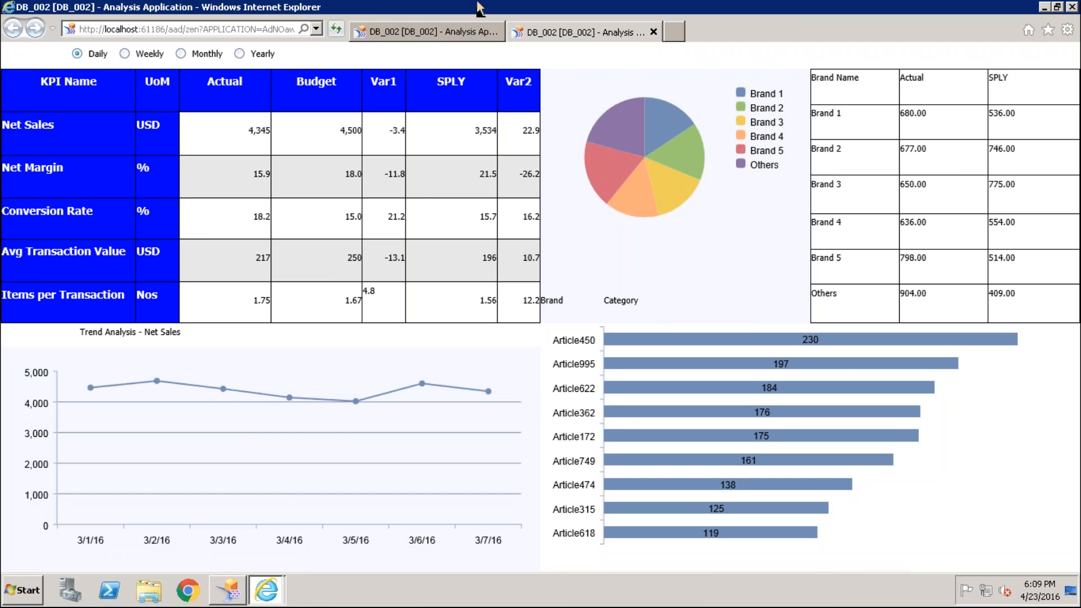
pyautogui.moveTo(480, 10)
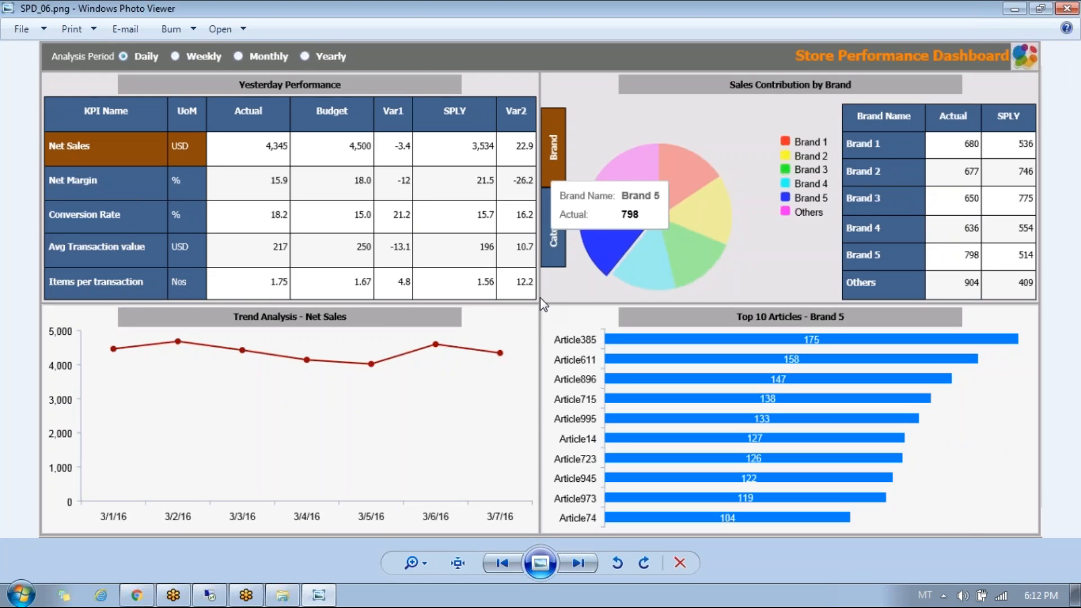
pyautogui.click(207, 600)
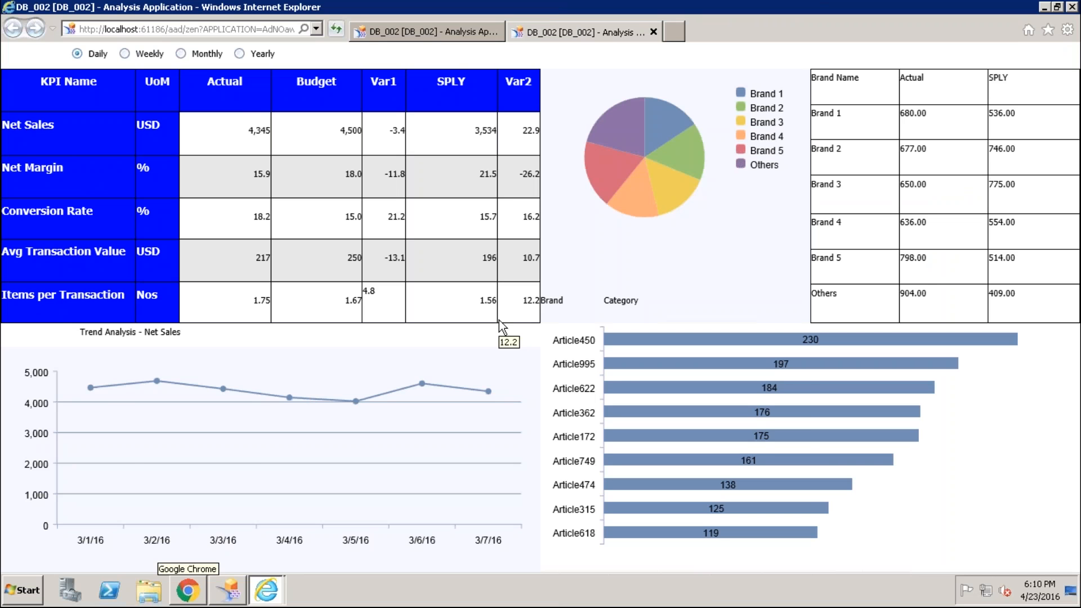
pyautogui.click(231, 588)
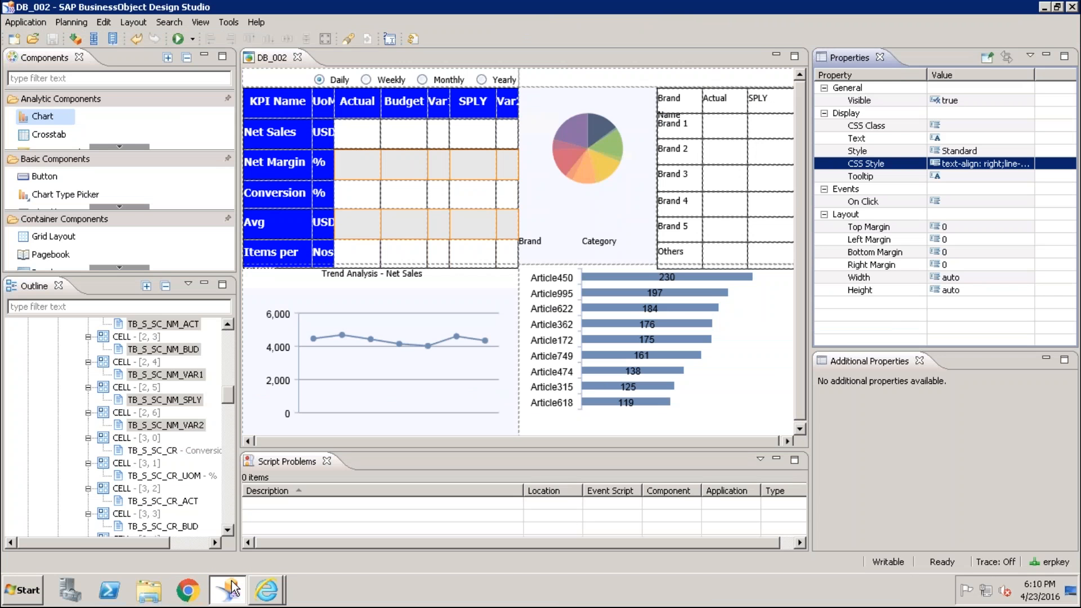
# Step: Add a new Text component directly under the Layout folder, outside GRID_DB
pyautogui.moveTo(228, 395); pyautogui.dragTo(228, 340)
pyautogui.click(58, 488)
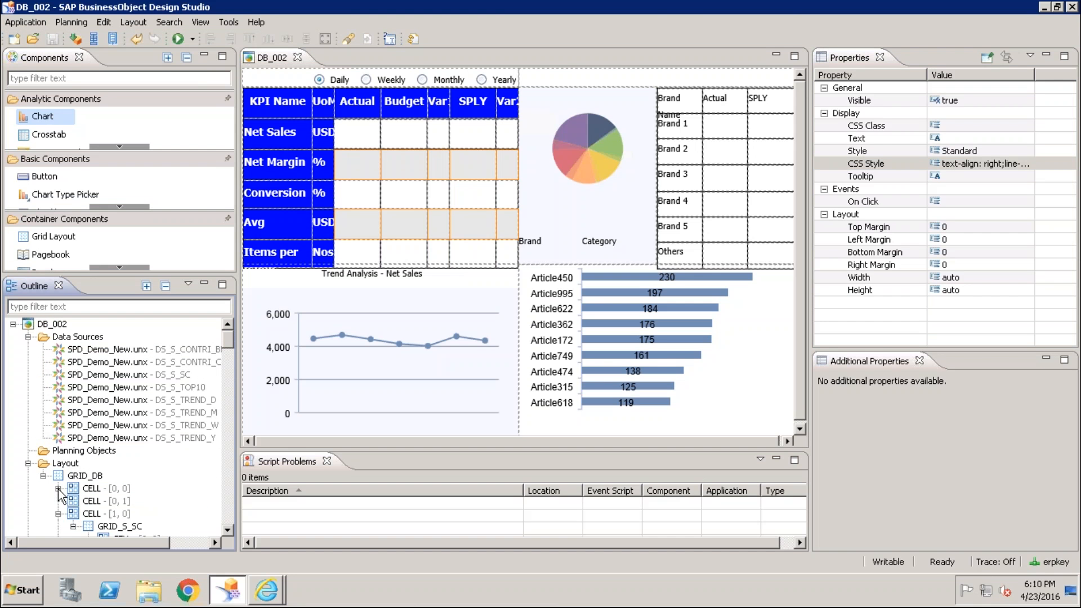
pyautogui.click(58, 514)
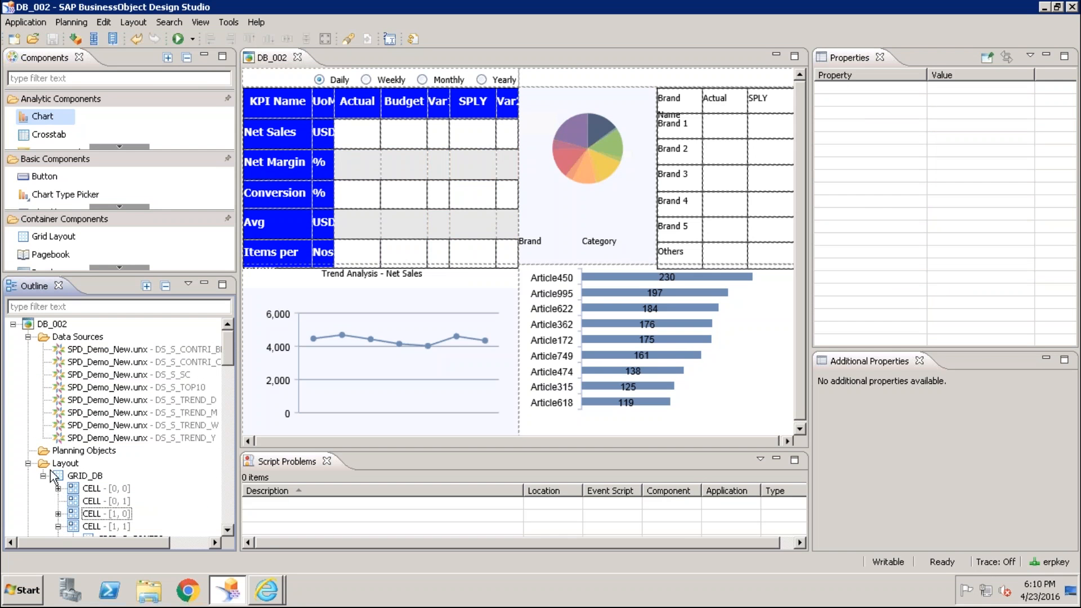
pyautogui.click(43, 475)
pyautogui.rightClick(65, 467)
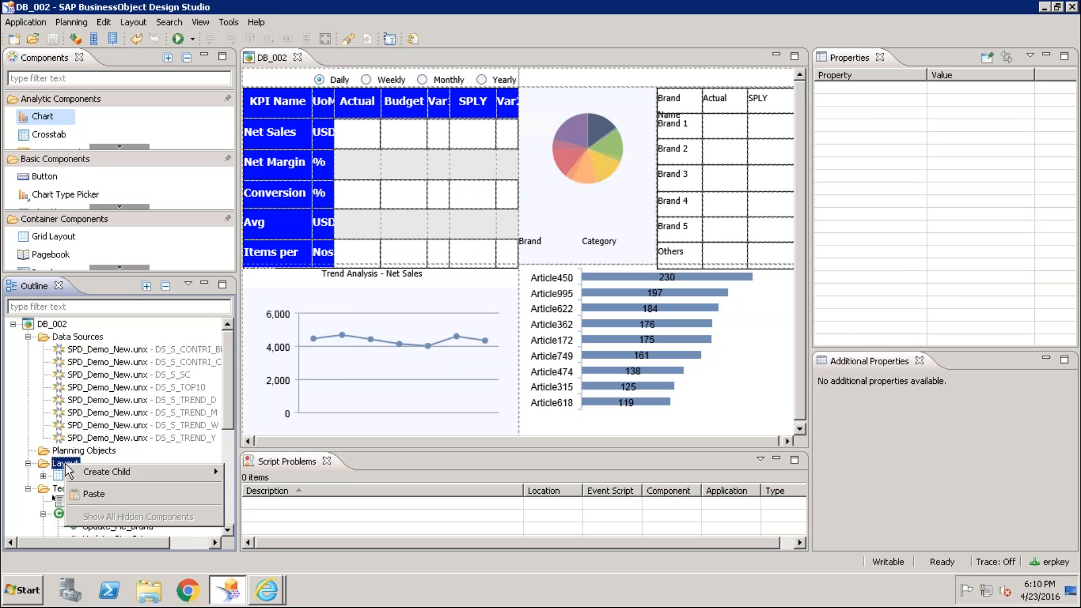
pyautogui.moveTo(86, 471)
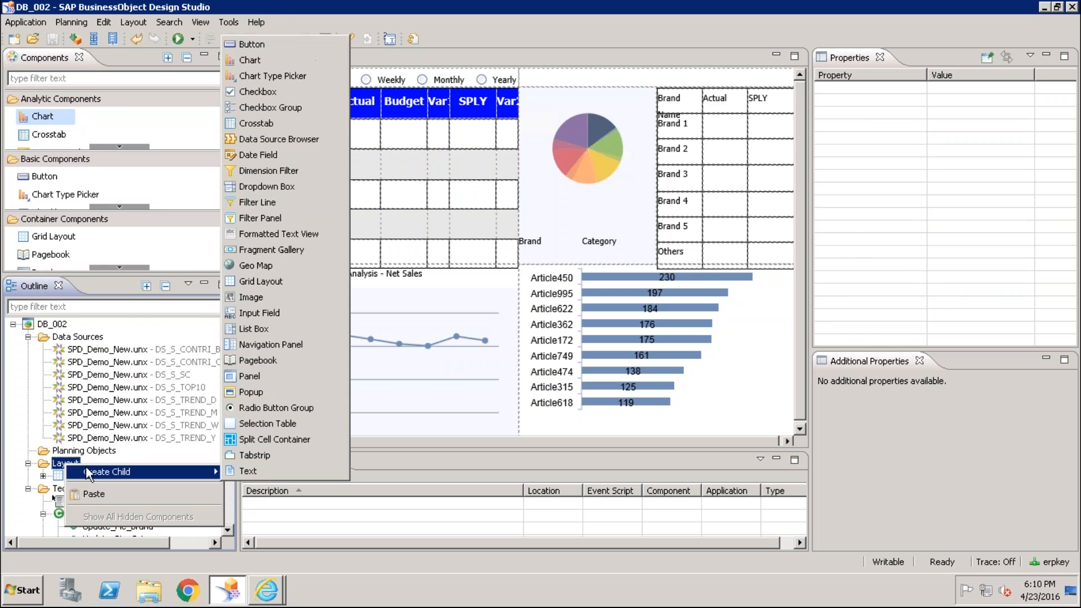
pyautogui.click(264, 469)
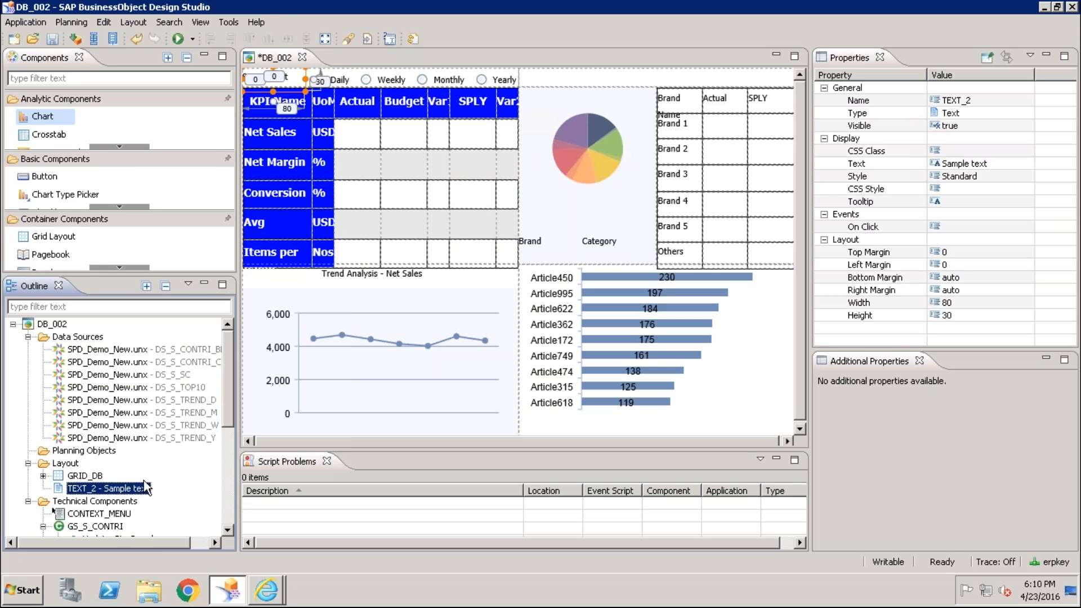
# Step: Make the new text fill the whole canvas with auto width and height and bottom and right margins of 0
pyautogui.click(958, 304)
pyautogui.write('auto')
pyautogui.press('Return')
pyautogui.click(956, 316)
pyautogui.write('auto')
pyautogui.press('Return')
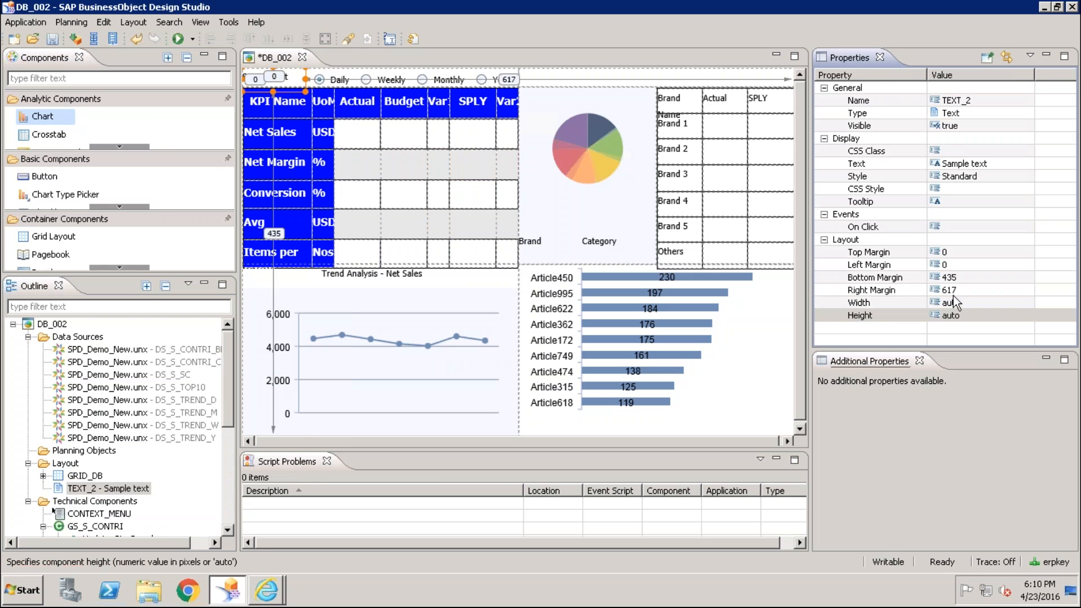
pyautogui.click(958, 280)
pyautogui.write('0')
pyautogui.press('Return')
pyautogui.click(952, 290)
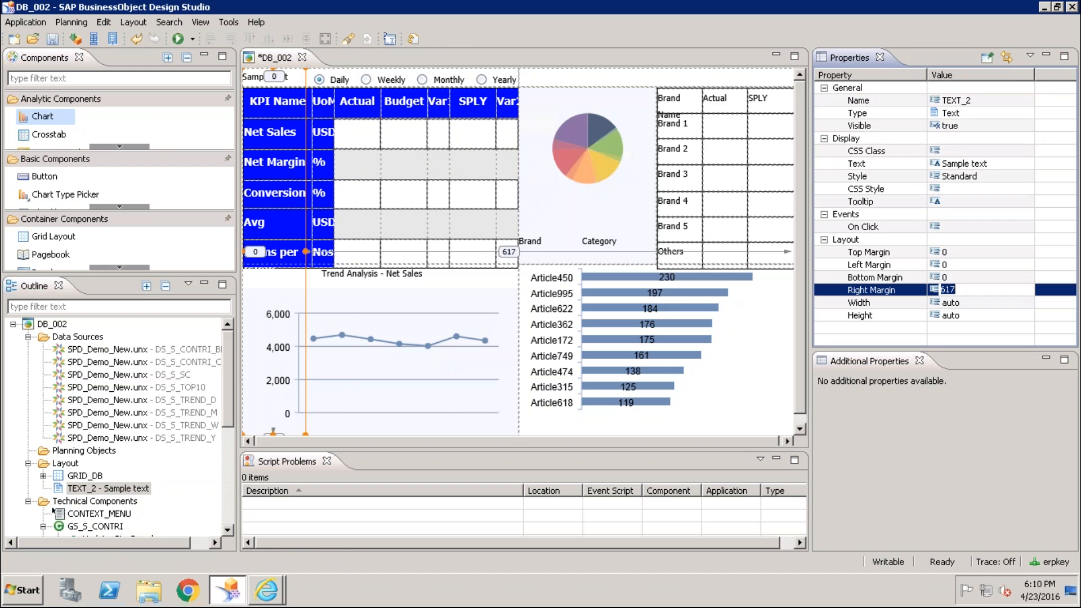
pyautogui.write('0')
pyautogui.press('Return')
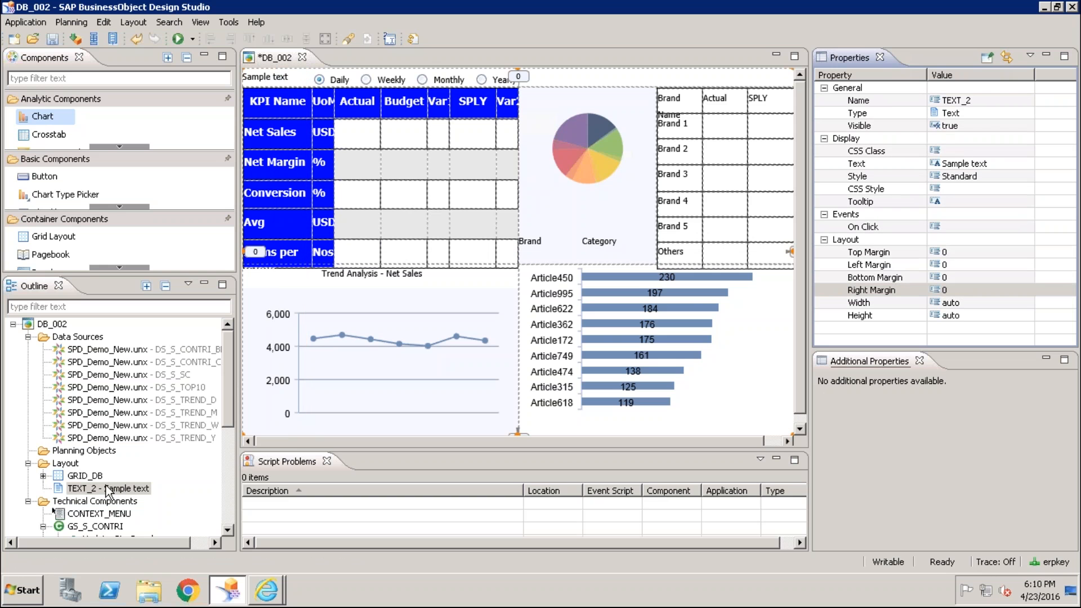
# Step: Rename the new text component as TB_BG
pyautogui.rightClick(109, 494)
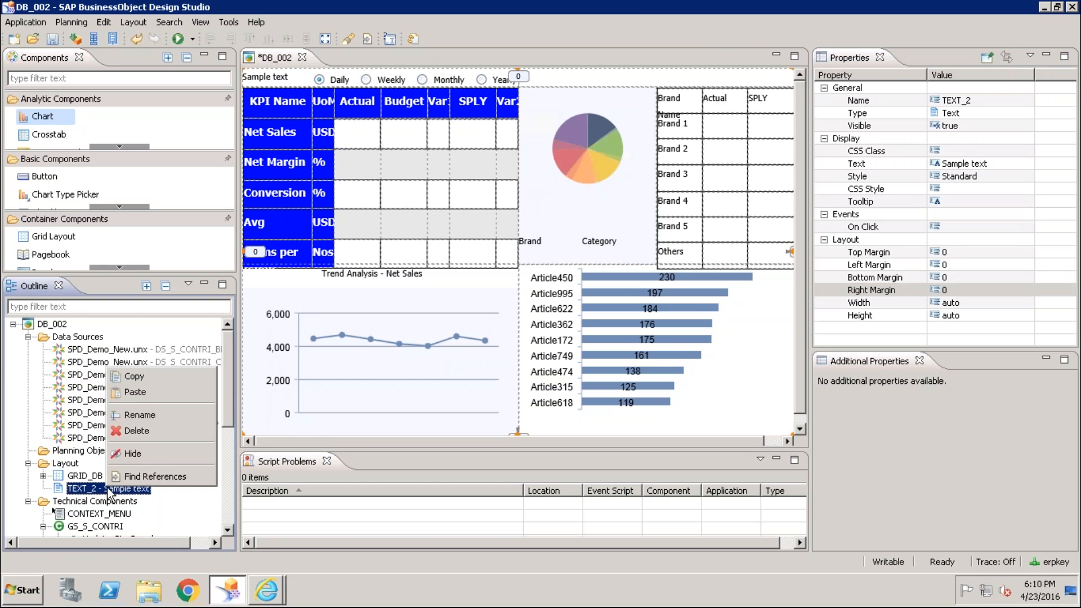
pyautogui.click(160, 420)
pyautogui.write('TB_')
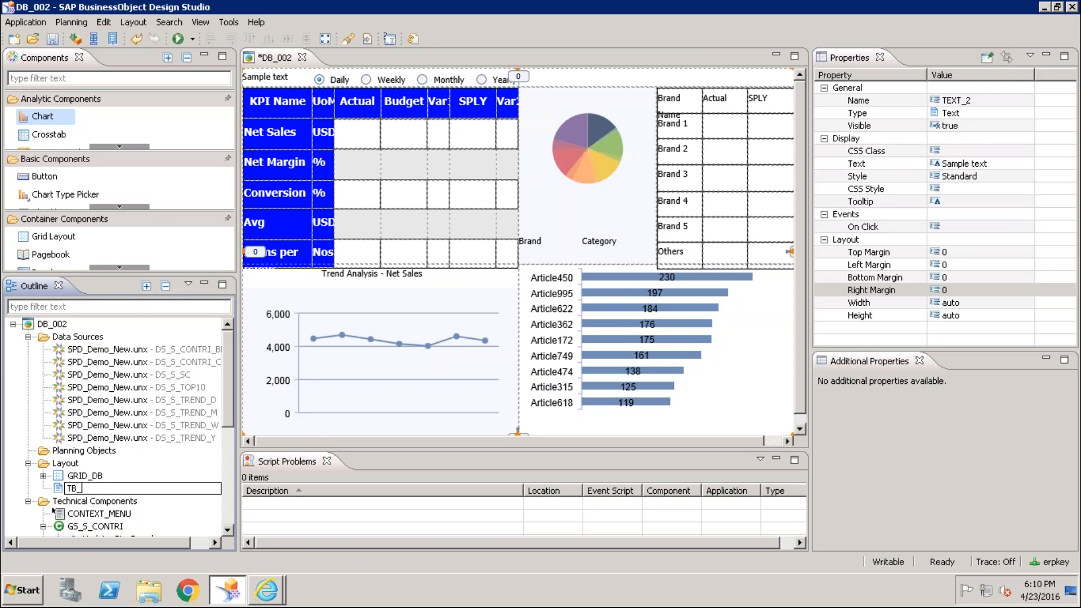
pyautogui.write('B')
pyautogui.write('G')
pyautogui.press('Return')
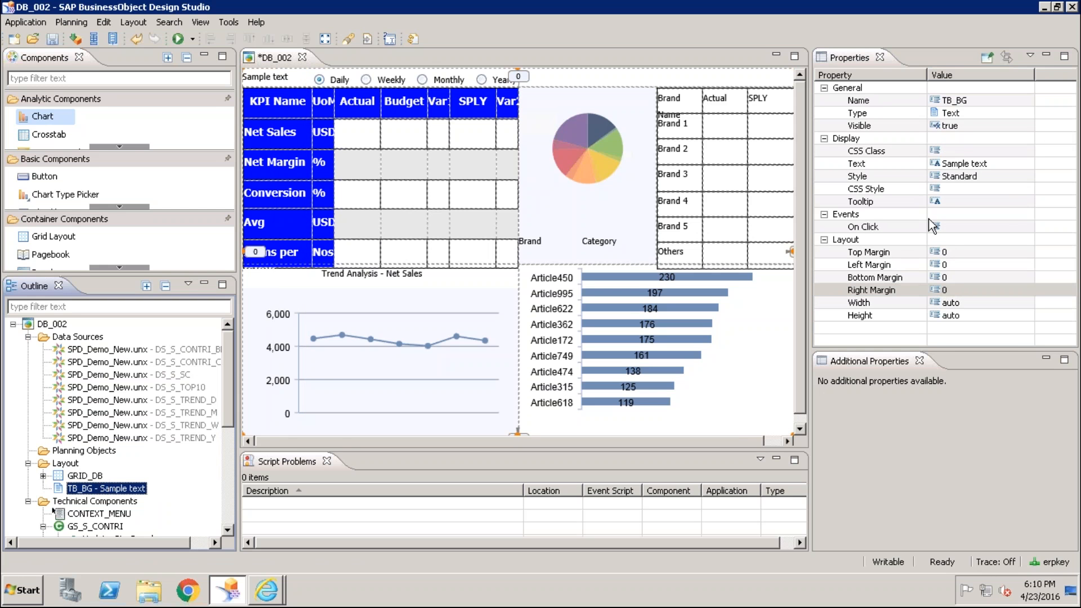
# Step: Give TB_BG the CSS style background-color: gray; and reorder the layout so that GRID_DB lies in front of it
pyautogui.click(1026, 188)
pyautogui.click(1026, 188)
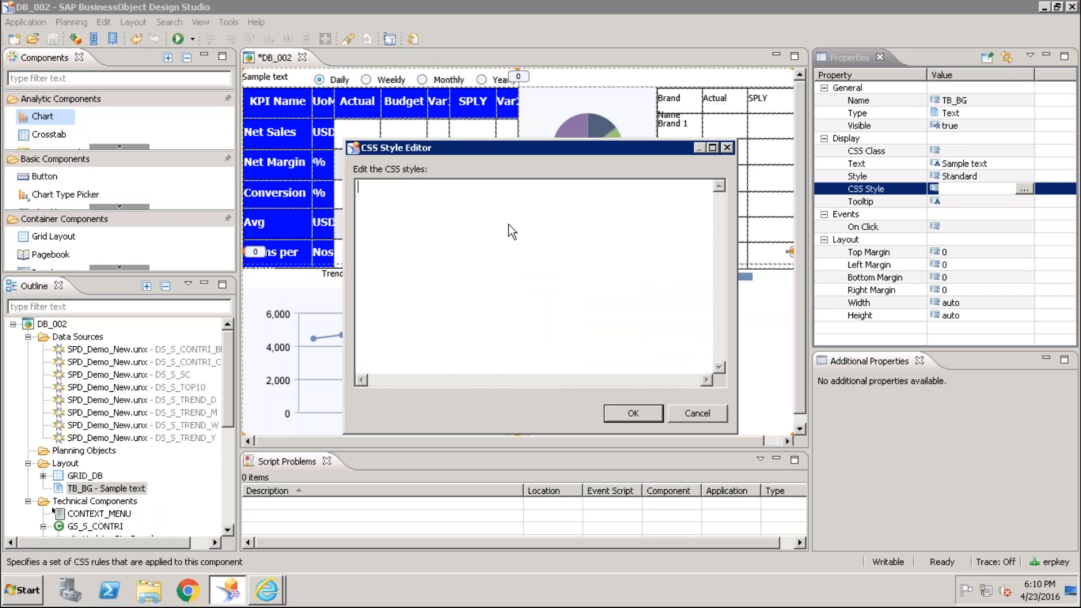
pyautogui.write('background-color:')
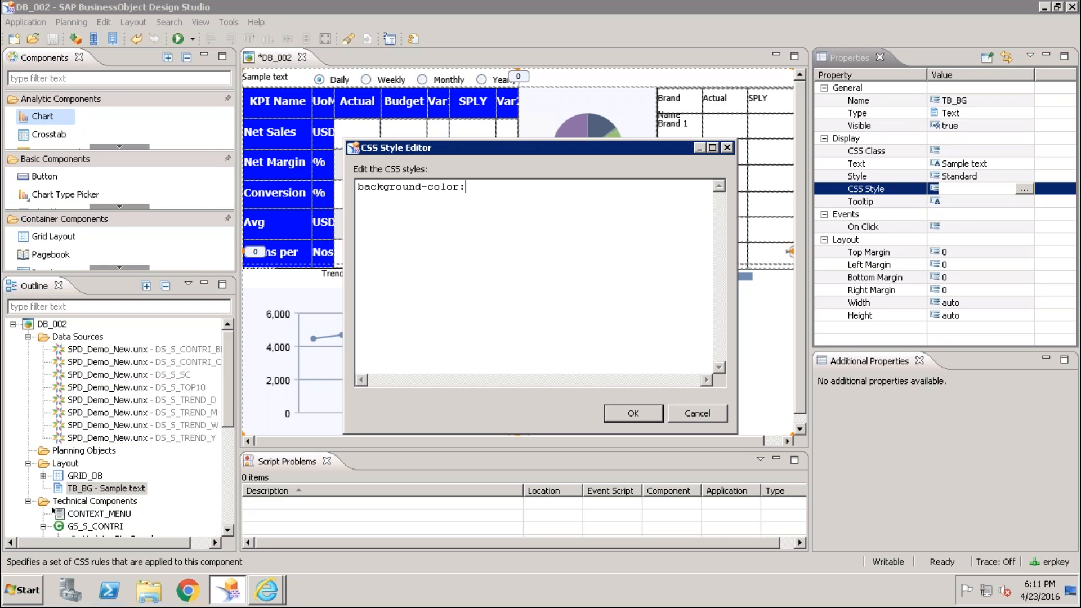
pyautogui.write(' gray;')
pyautogui.click(633, 413)
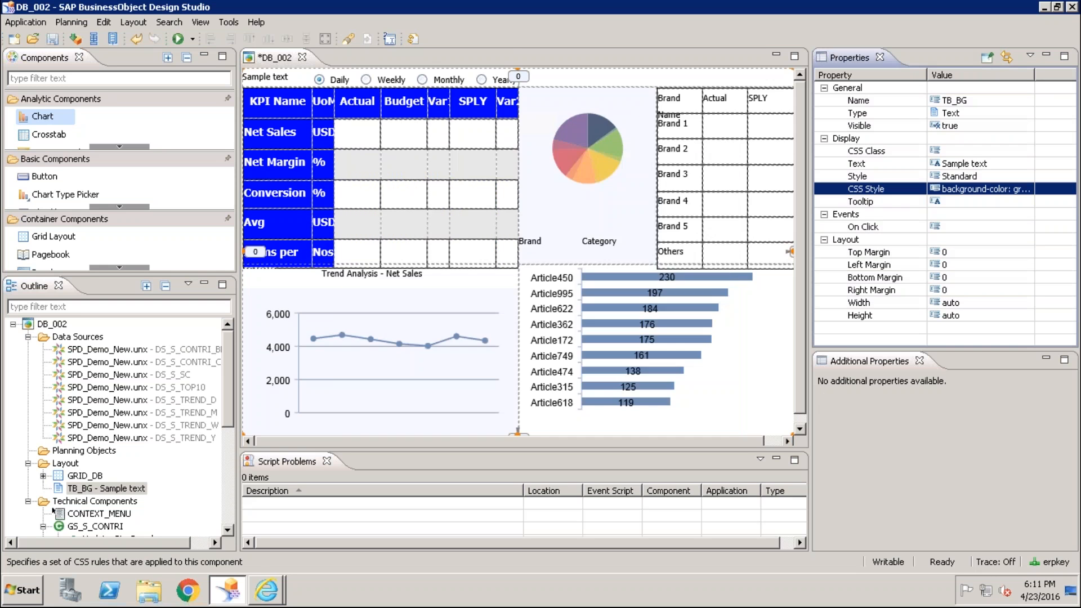
pyautogui.click(83, 489)
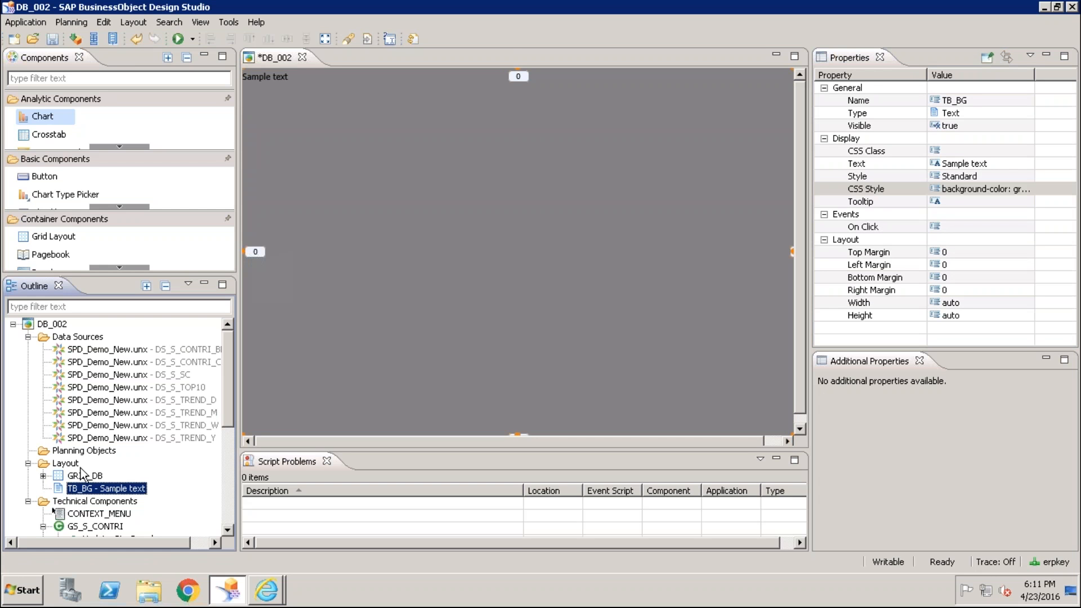
pyautogui.moveTo(78, 476); pyautogui.dragTo(83, 492)
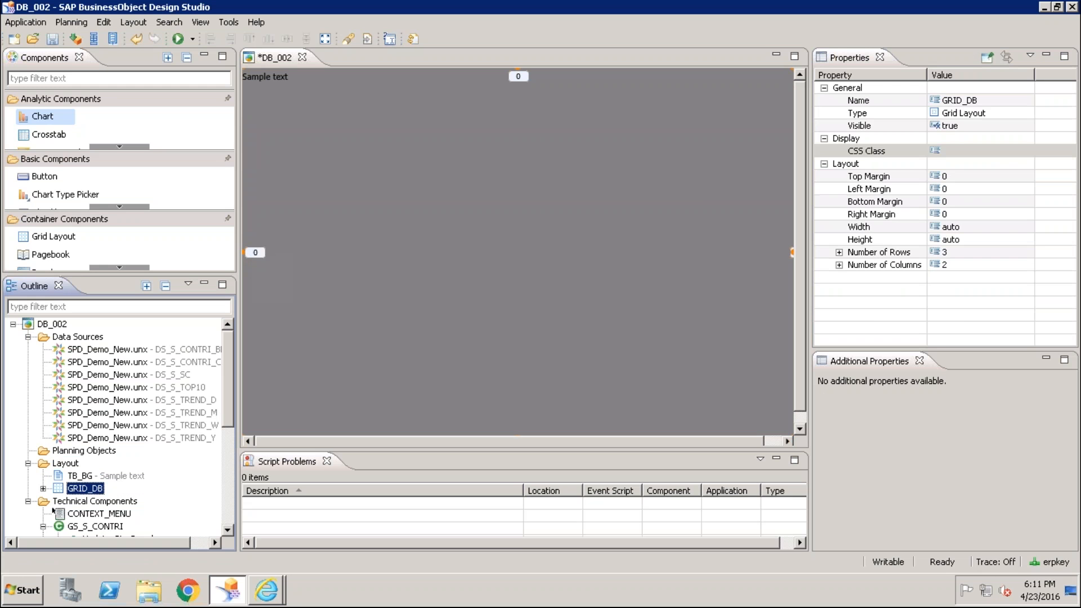
# Step: Clear the sample text of TB_BG, then save and run the DB_002 application
pyautogui.click(79, 476)
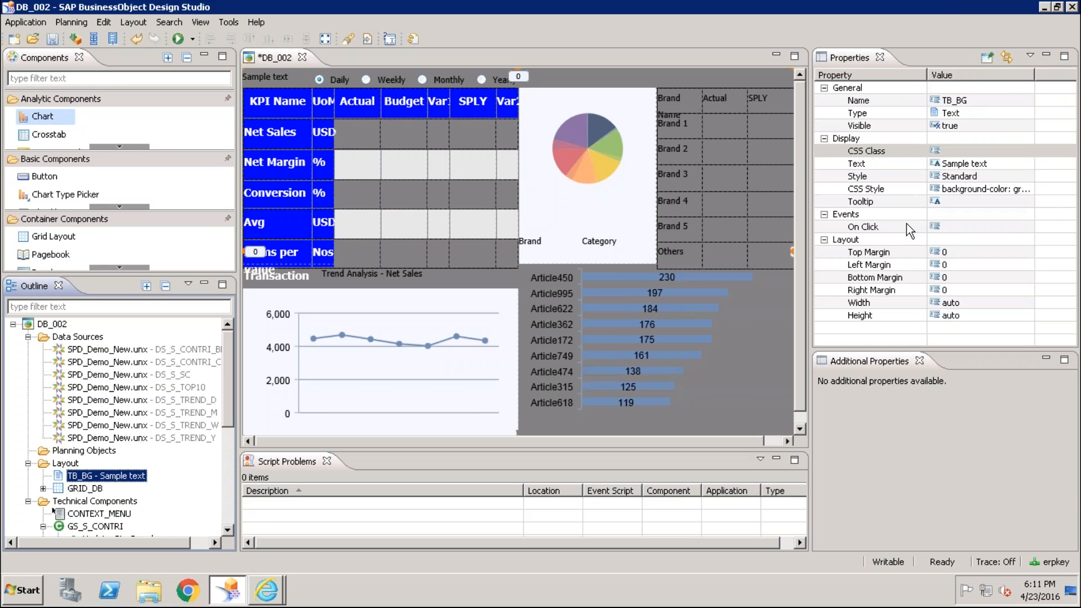
pyautogui.click(985, 163)
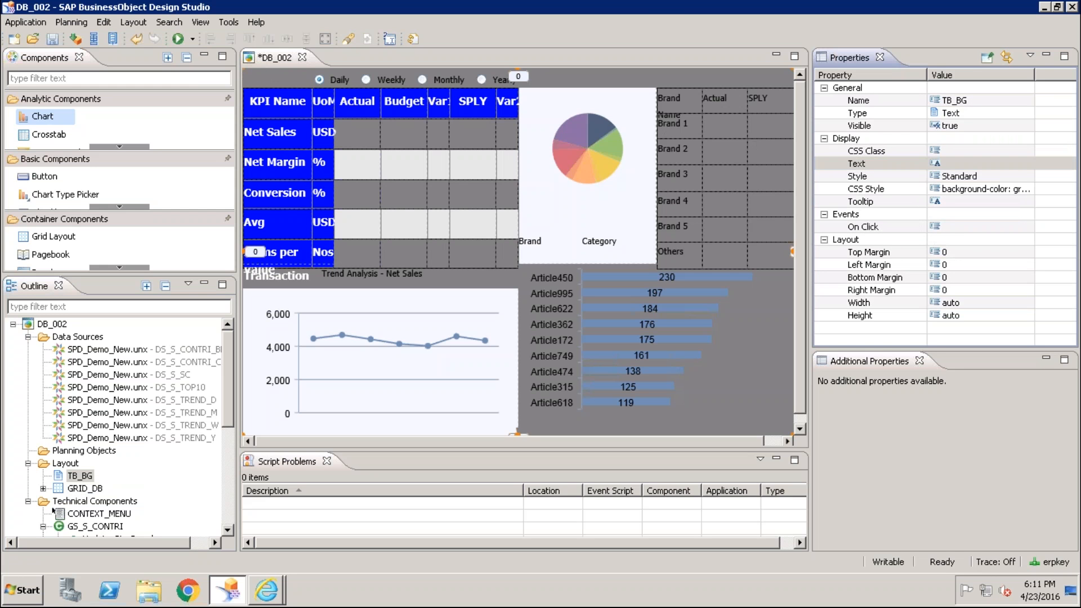
pyautogui.hotkey('ctrl', 's')
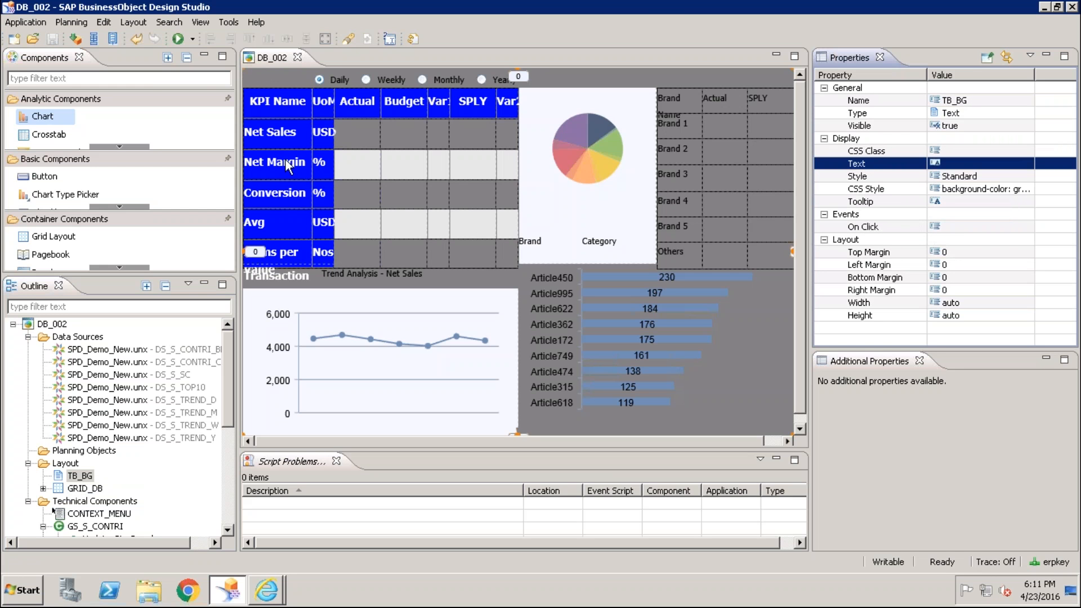
pyautogui.click(176, 41)
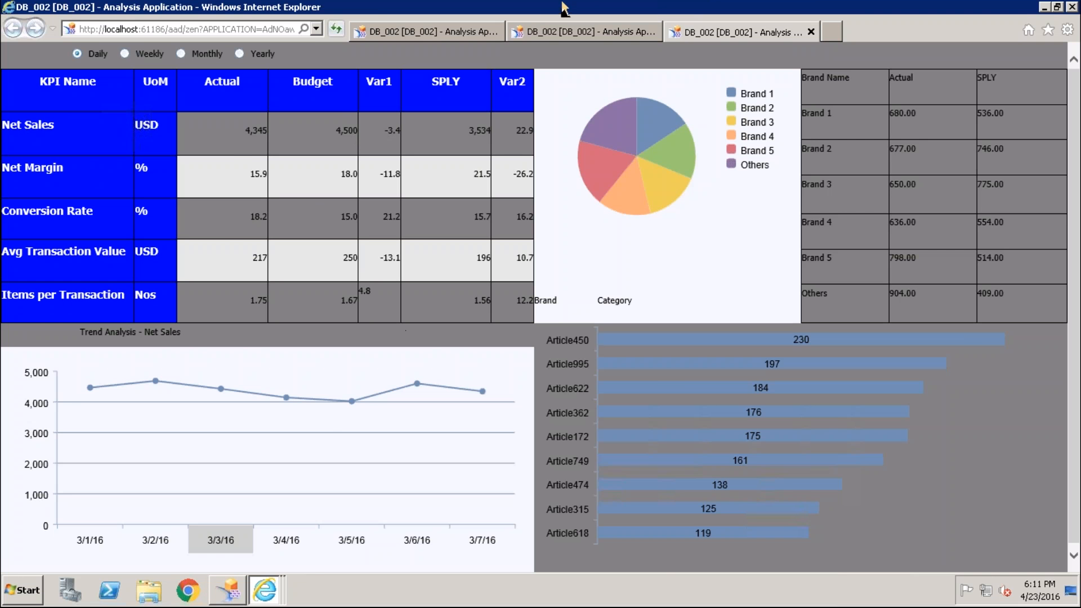
# Step: Compare the gray background in the preview with the SPD_06.png mockup and go back to Design Studio
pyautogui.moveTo(556, 2)
pyautogui.click(745, 8)
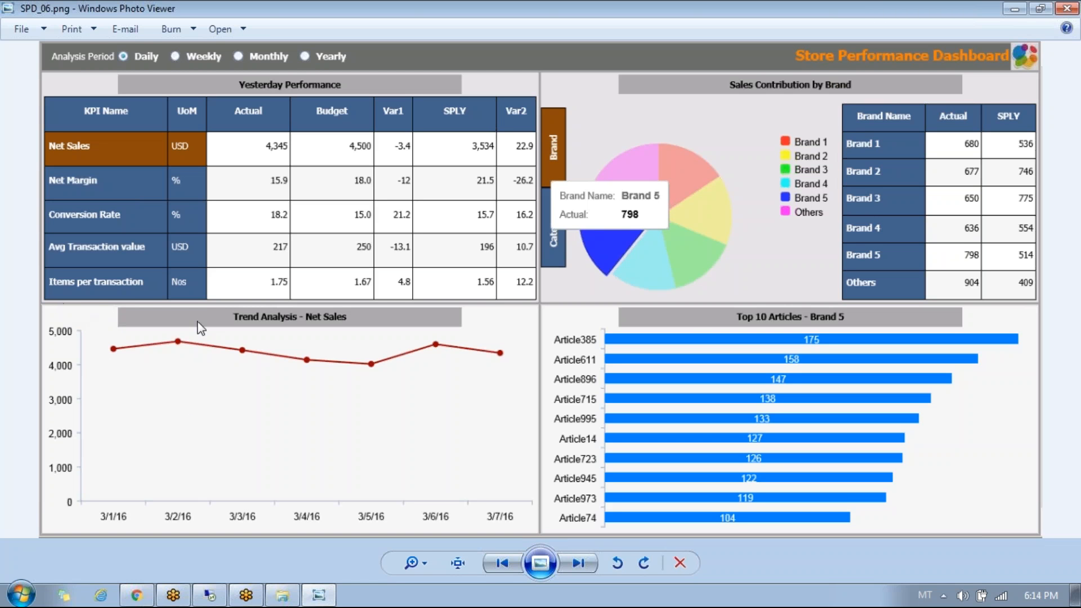
pyautogui.click(210, 596)
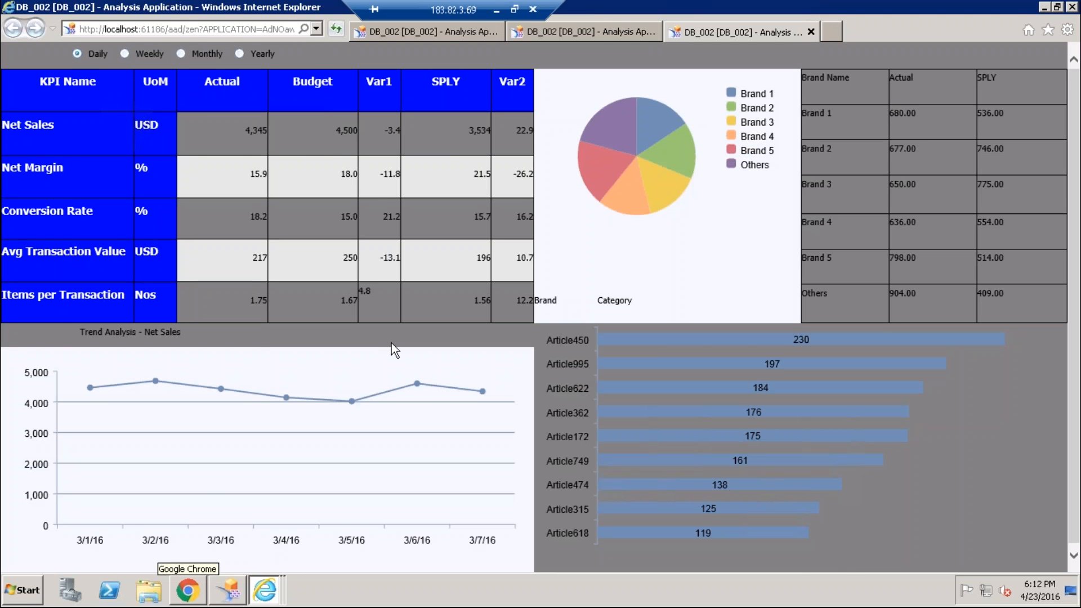
pyautogui.click(228, 591)
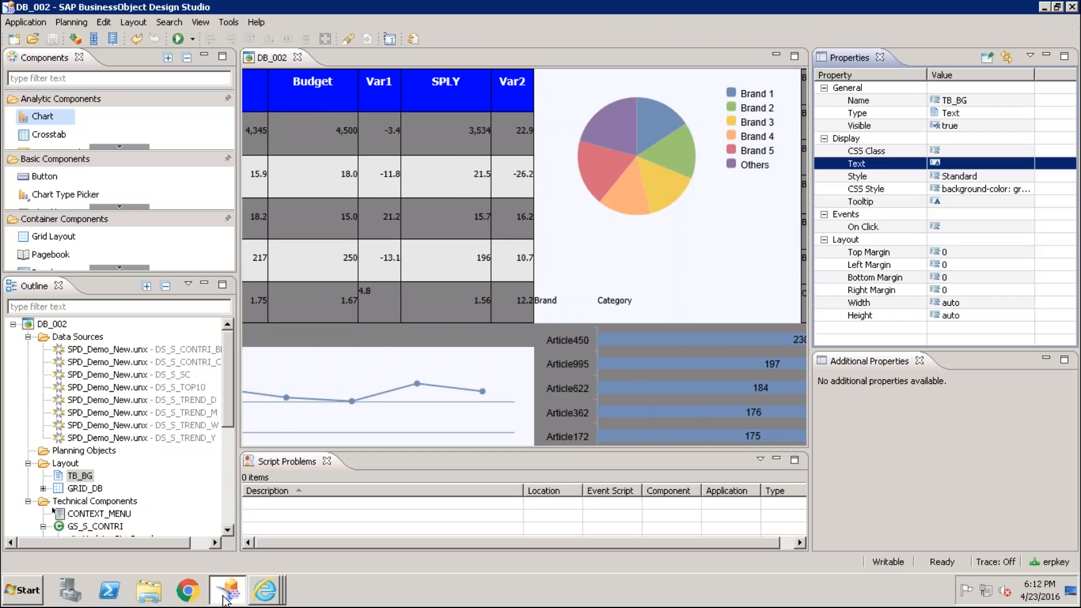
# Step: Paste a copy of TB_BG into cell [1, 0] of GRID_DB and place it behind GRID_S_SC
pyautogui.click(85, 477)
pyautogui.click(43, 488)
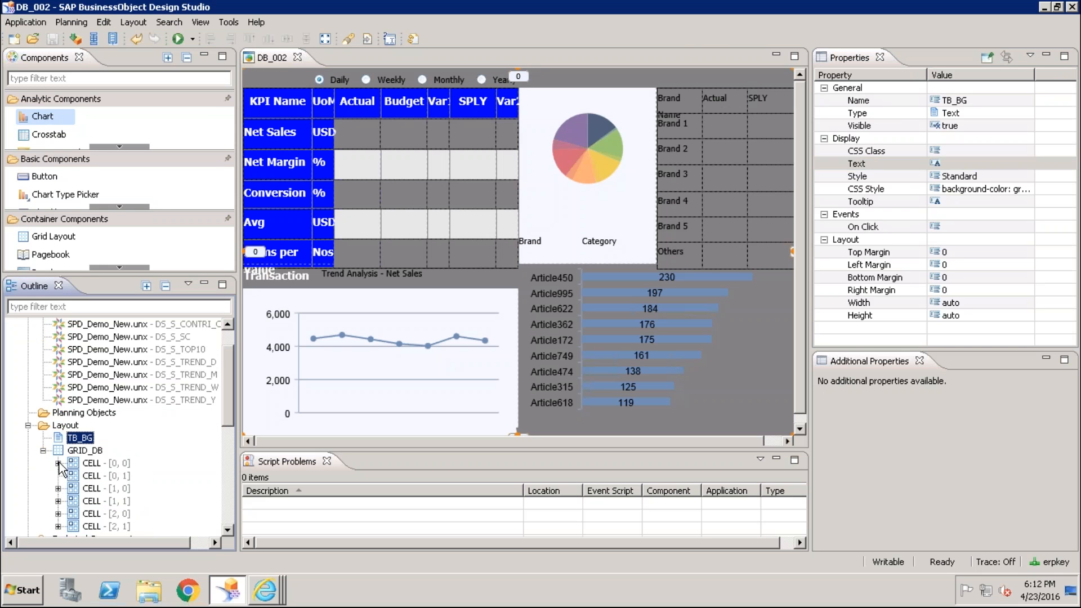
pyautogui.click(58, 488)
pyautogui.click(99, 490)
pyautogui.hotkey('ctrl', 'v')
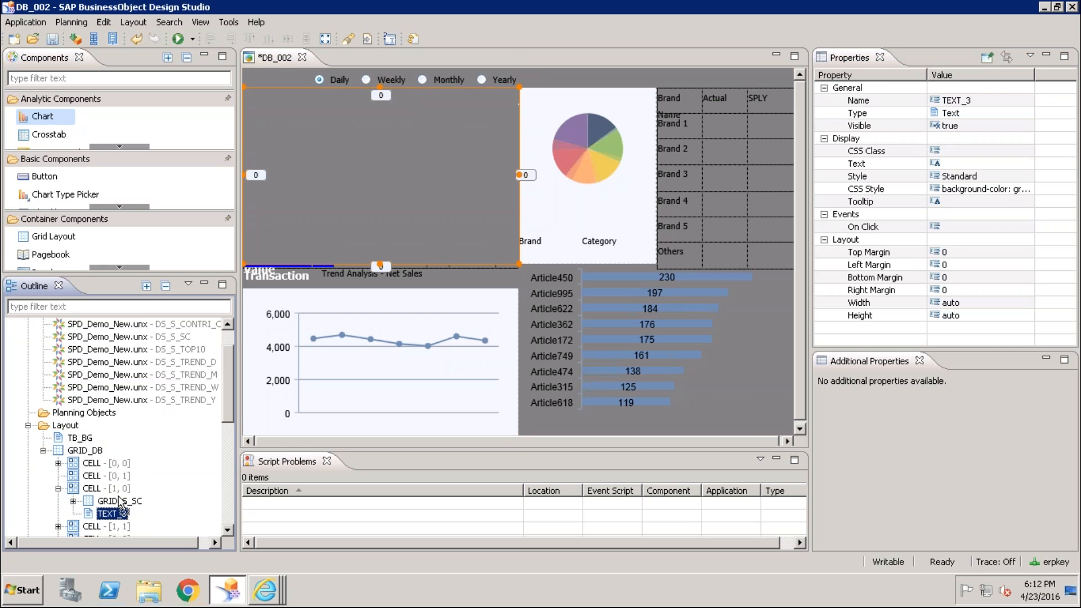
pyautogui.click(115, 501)
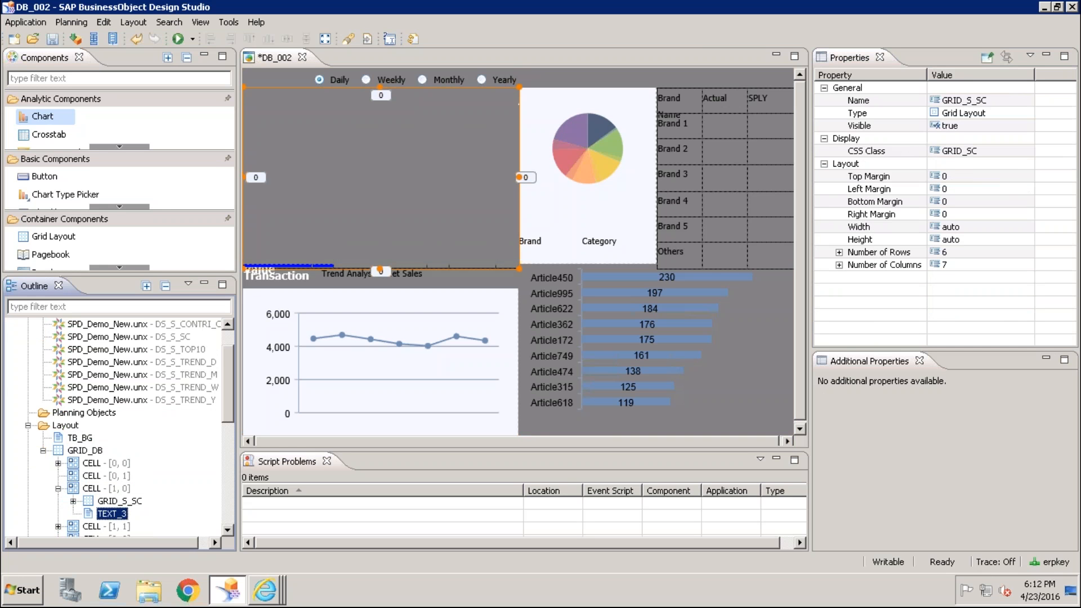
pyautogui.moveTo(119, 507); pyautogui.dragTo(114, 524)
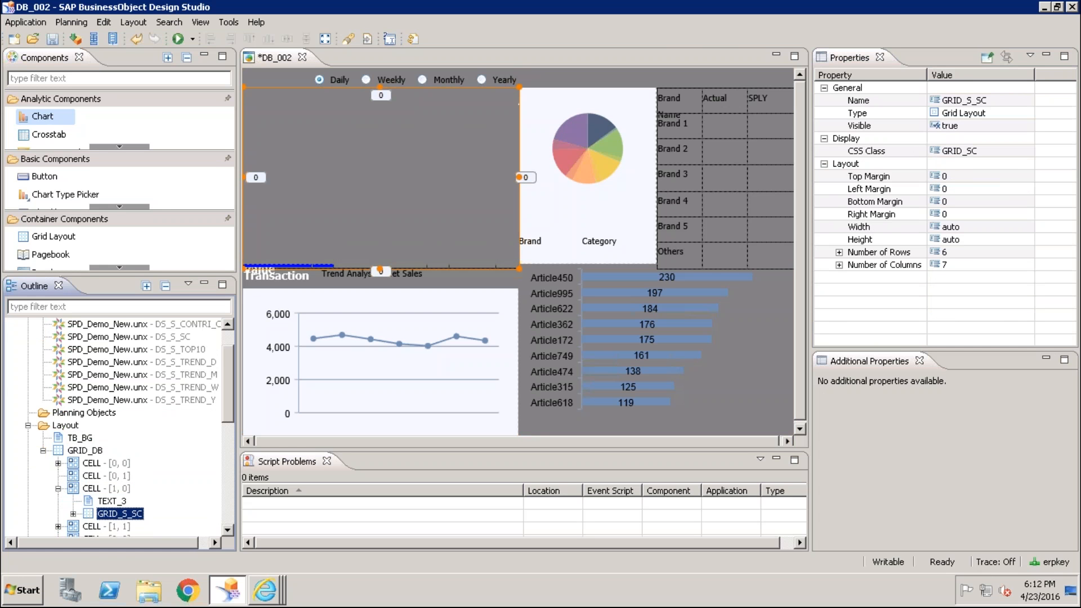
# Step: Replace the CSS style of the copied text component TEXT_3 in cell [1, 0] with background-color: white;
pyautogui.click(108, 502)
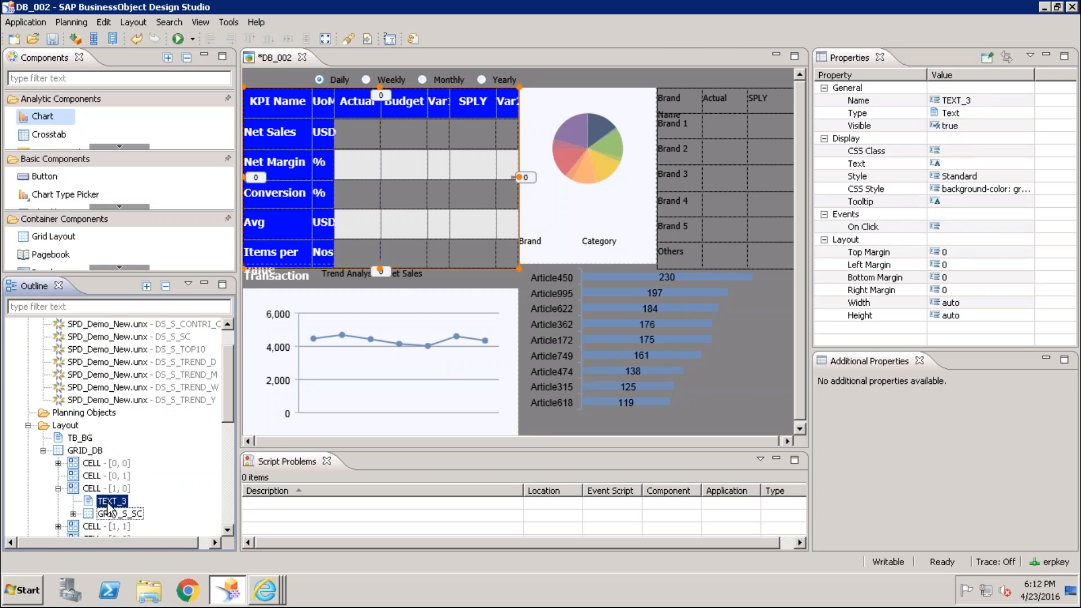
pyautogui.click(1027, 187)
pyautogui.click(1025, 188)
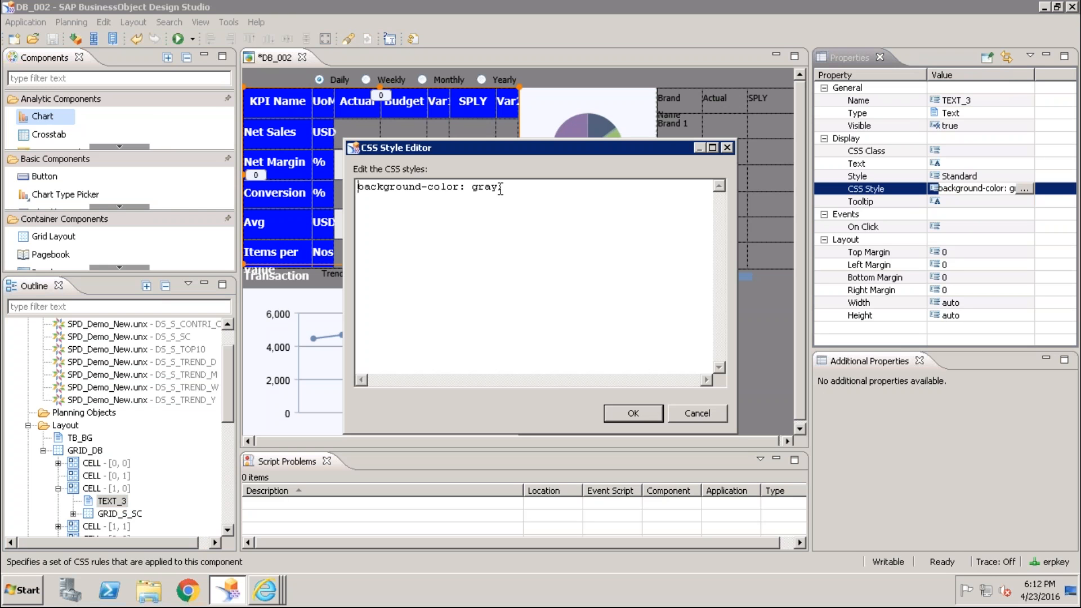
pyautogui.moveTo(499, 188); pyautogui.dragTo(306, 192)
pyautogui.press('BackSpace')
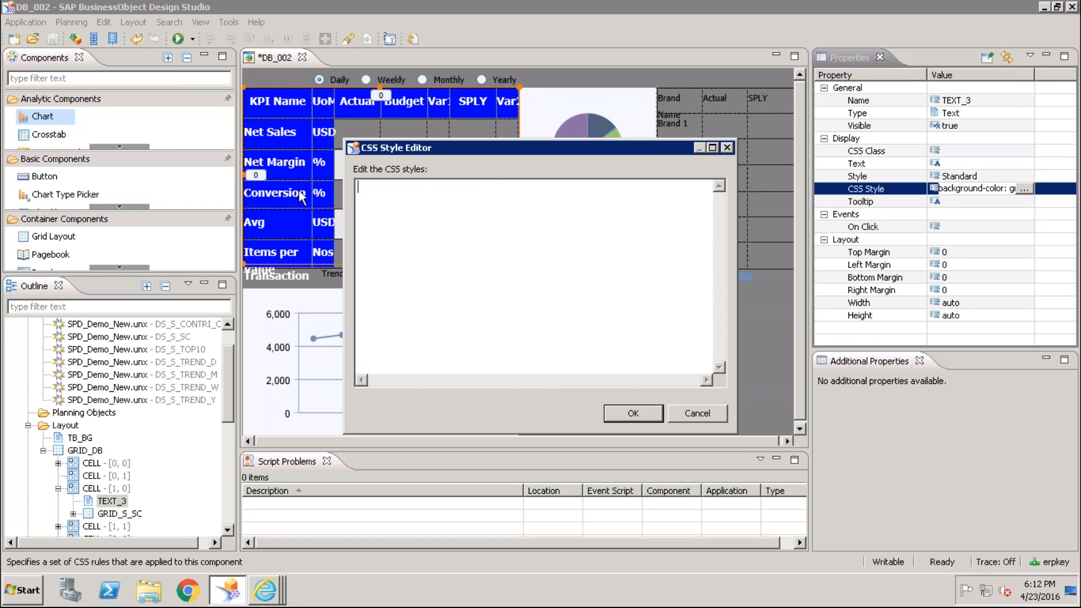
pyautogui.click(633, 413)
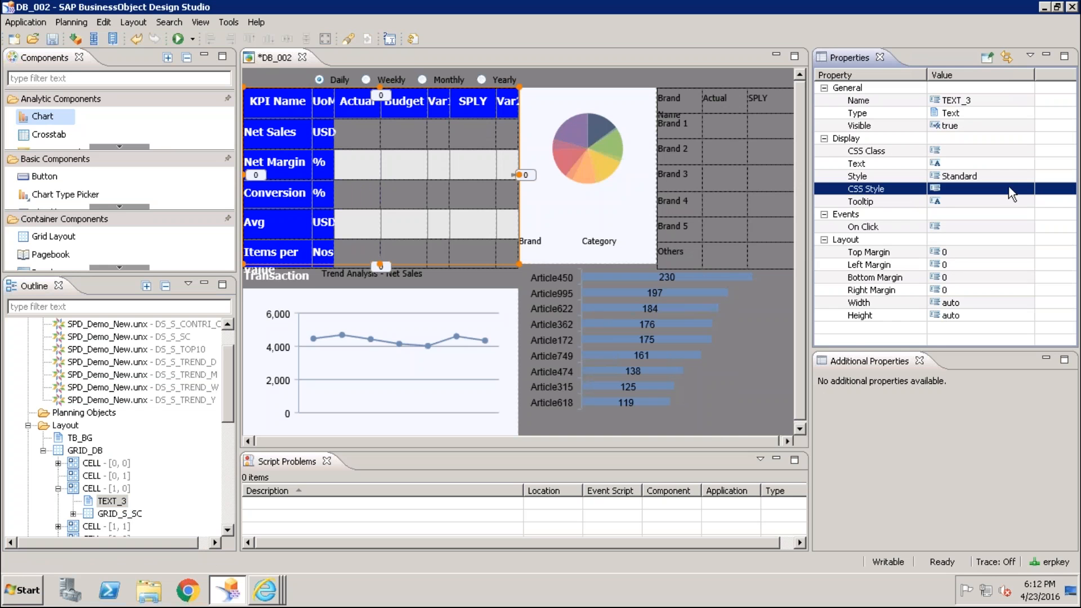
pyautogui.click(1024, 188)
pyautogui.click(1024, 188)
pyautogui.write('#e4e4e4')
pyautogui.hotkey('ctrl', 'z')
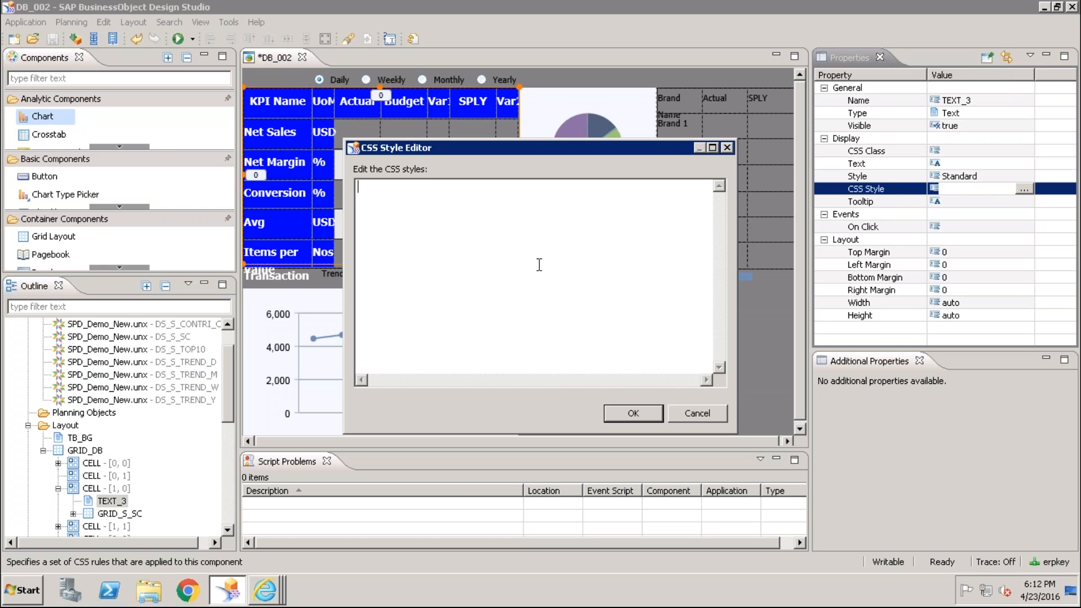
pyautogui.write('background-color: white;')
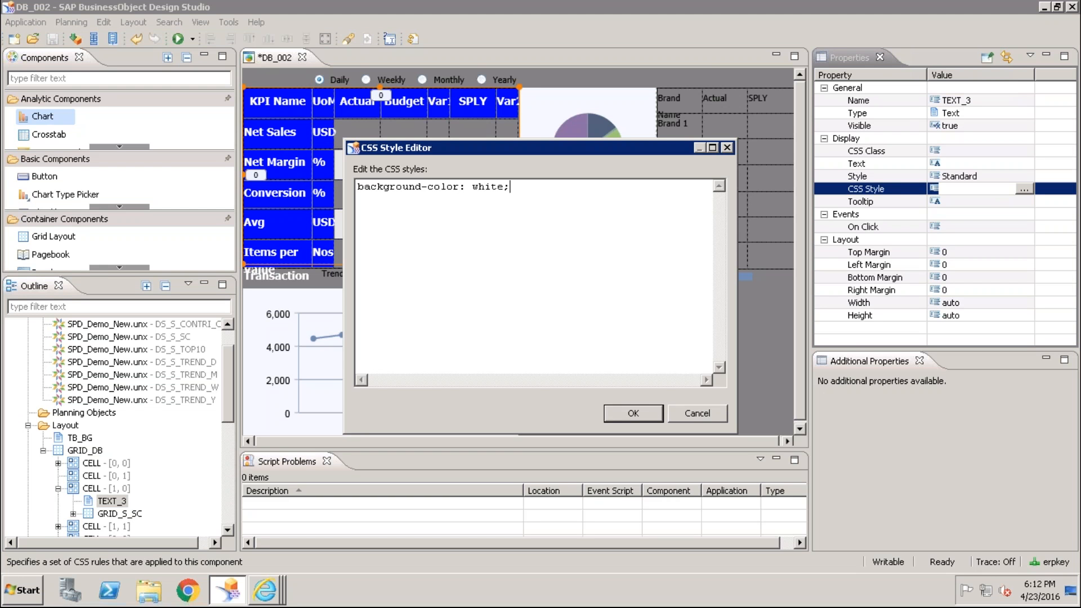
pyautogui.click(627, 411)
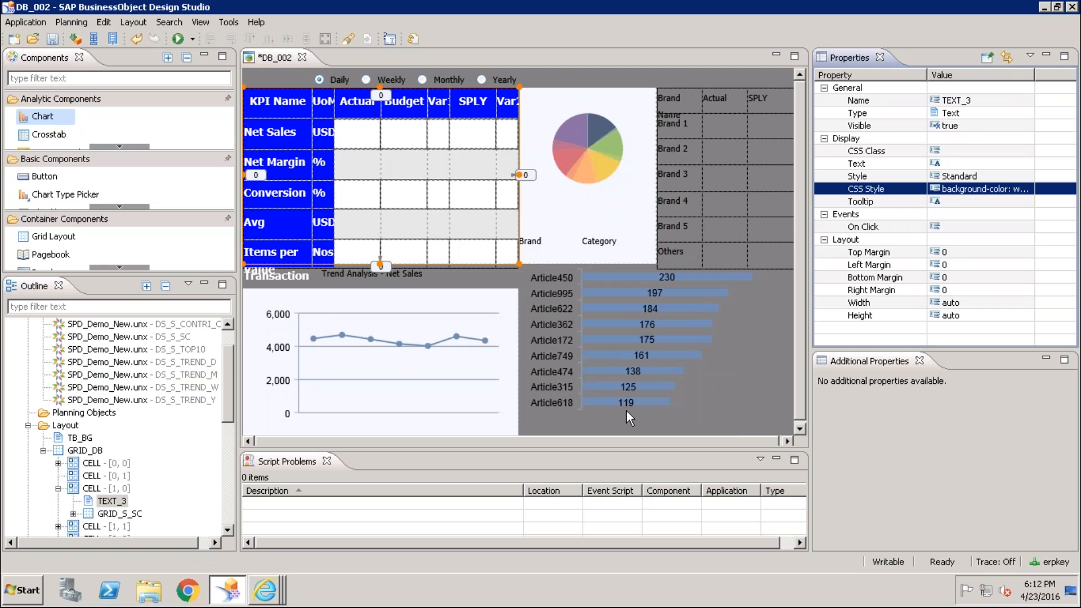
# Step: Rename the white background text component TEXT_3 as TB_BG_SC
pyautogui.rightClick(116, 501)
pyautogui.click(166, 433)
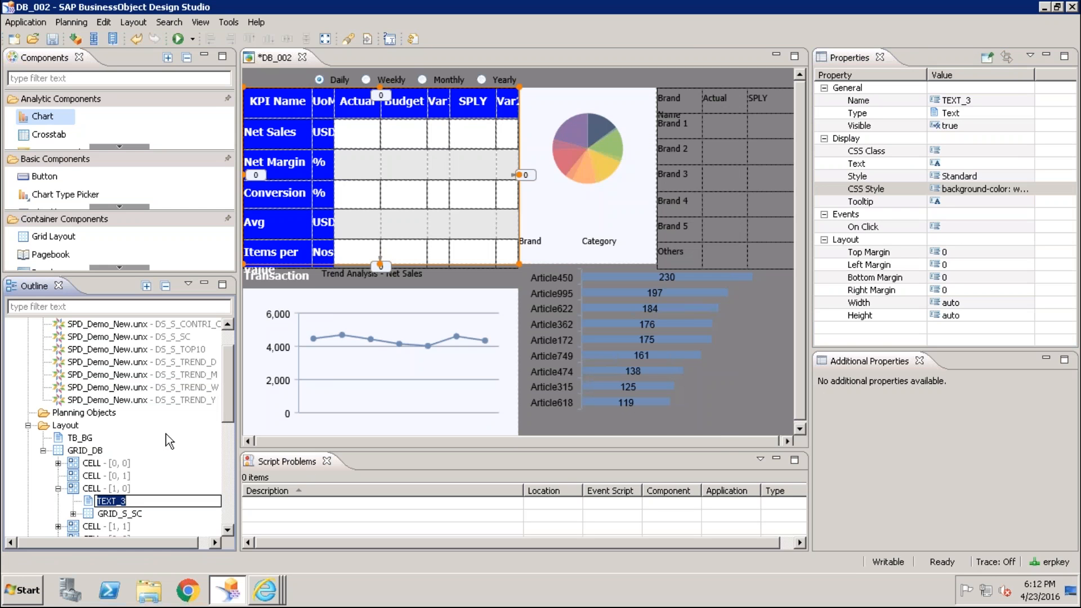
pyautogui.write('TB_BG_SC')
pyautogui.press('Return')
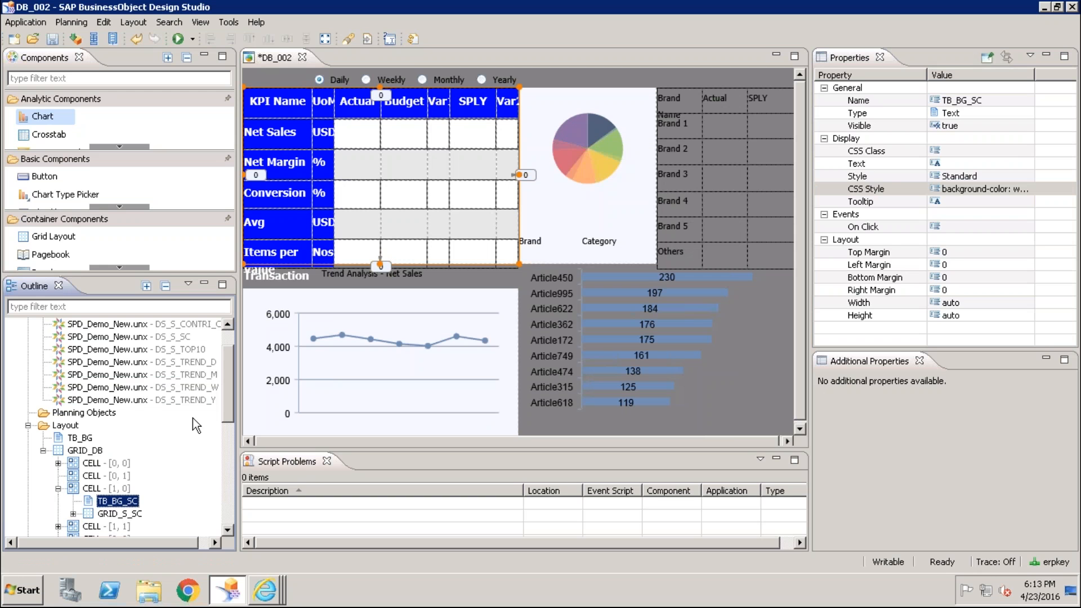
# Step: Save and run the DB_002 application to check the white scorecard background, and go back to Design Studio
pyautogui.hotkey('ctrl', 's')
pyautogui.click(177, 39)
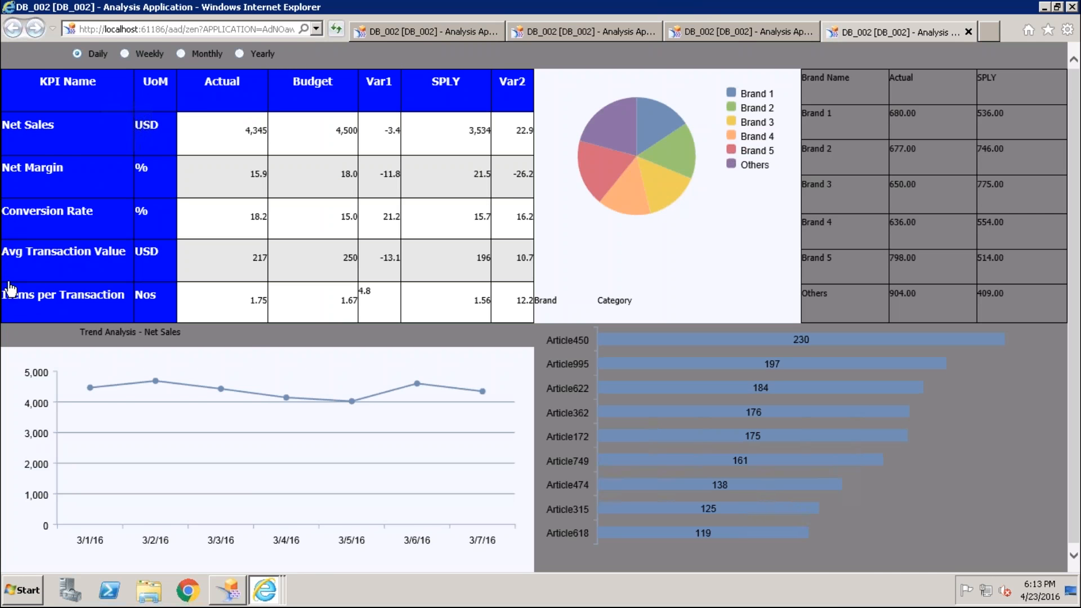
pyautogui.hotkey('alt', 'Tab')
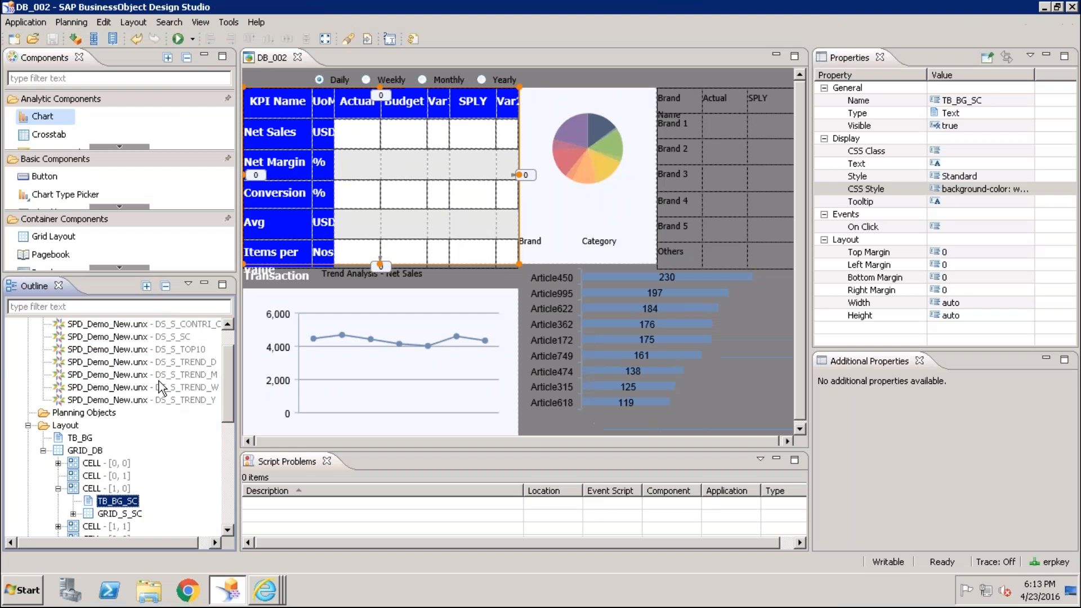
# Step: Set the top, left, bottom and right margins of GRID_S_SC to 5
pyautogui.click(112, 513)
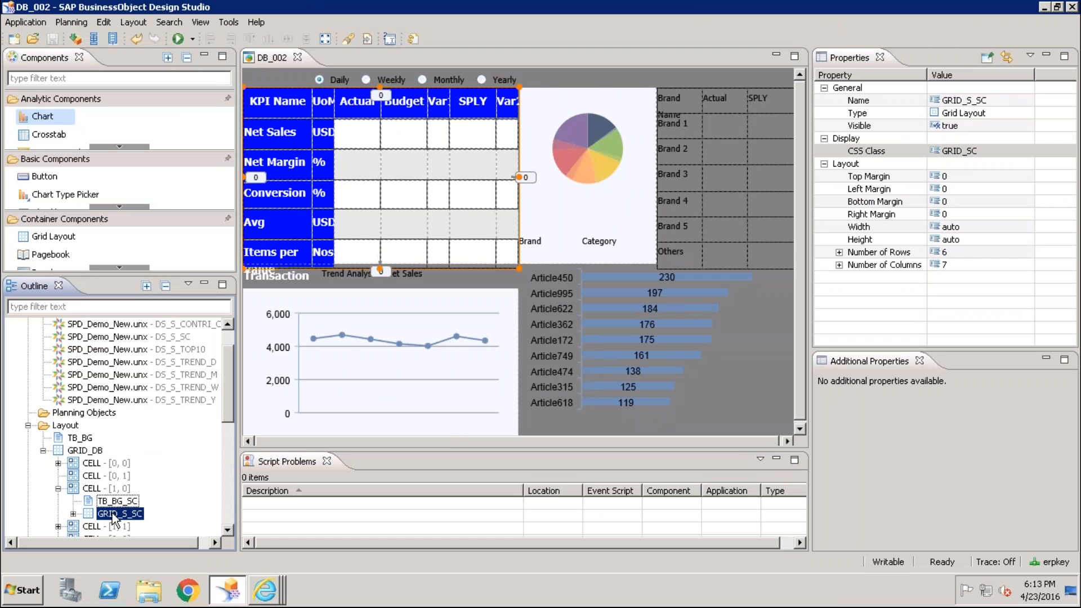
pyautogui.click(952, 177)
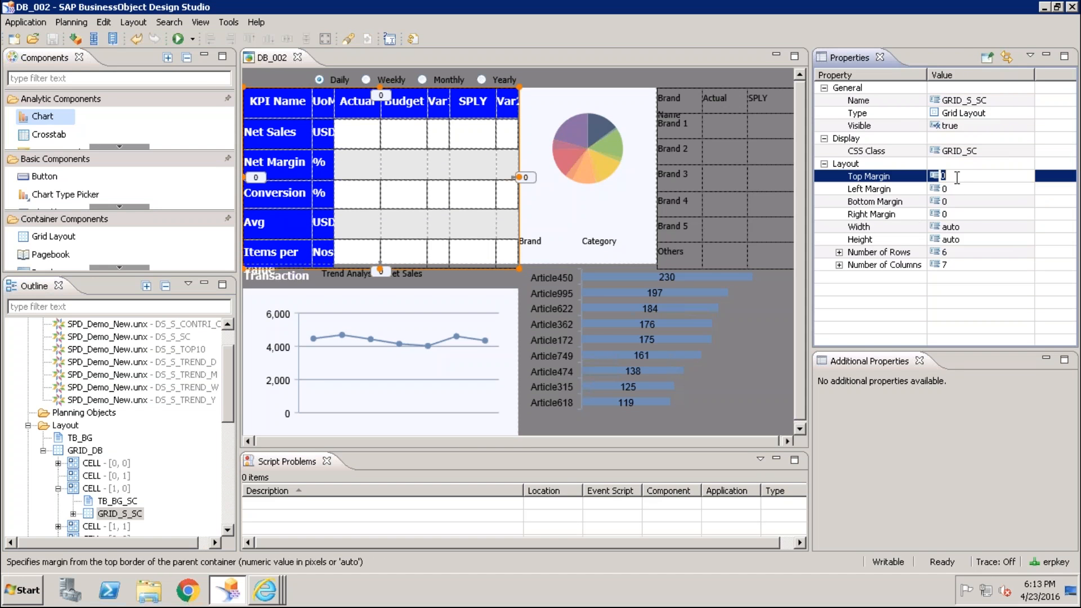
pyautogui.write('5')
pyautogui.press('Return')
pyautogui.click(955, 192)
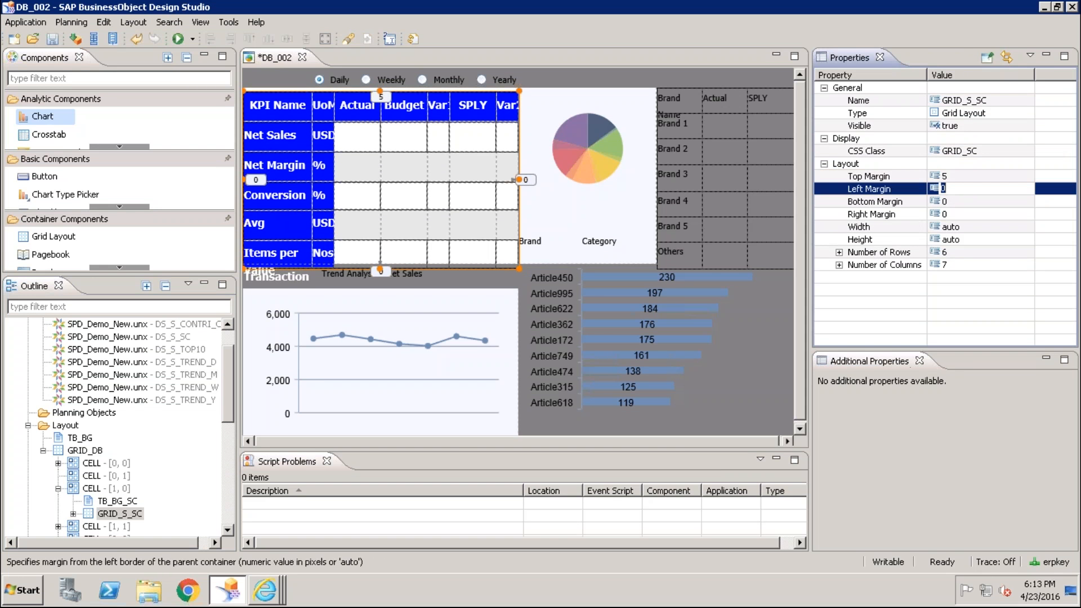
pyautogui.write('5')
pyautogui.click(955, 204)
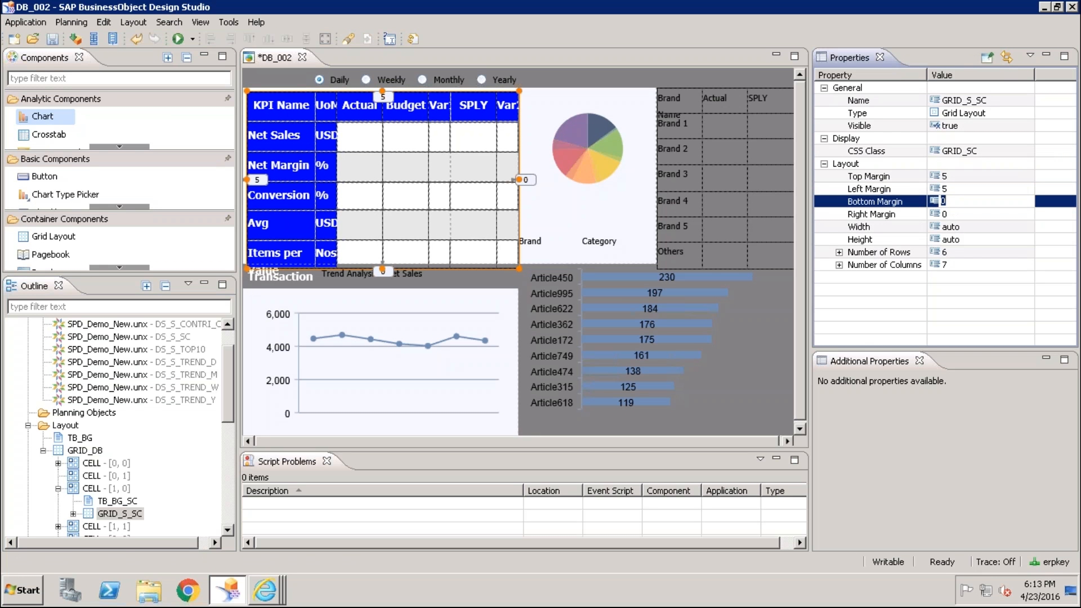
pyautogui.click(945, 202)
pyautogui.write('5')
pyautogui.click(952, 214)
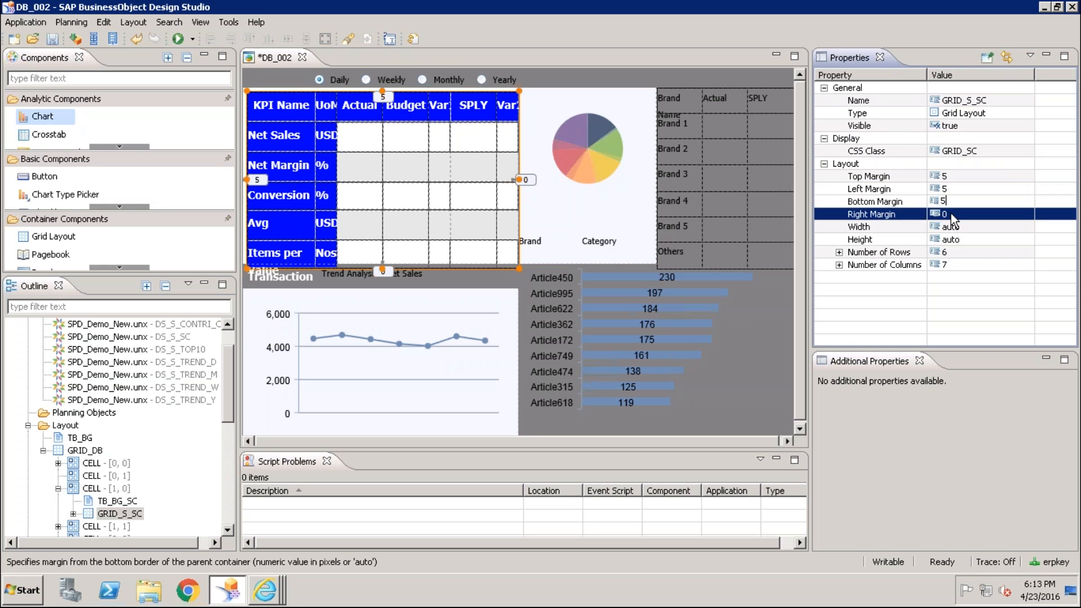
pyautogui.click(952, 214)
pyautogui.write('5')
pyautogui.press('Return')
# Step: Set the top, left, bottom and right margins of TB_BG_SC to 3
pyautogui.click(108, 501)
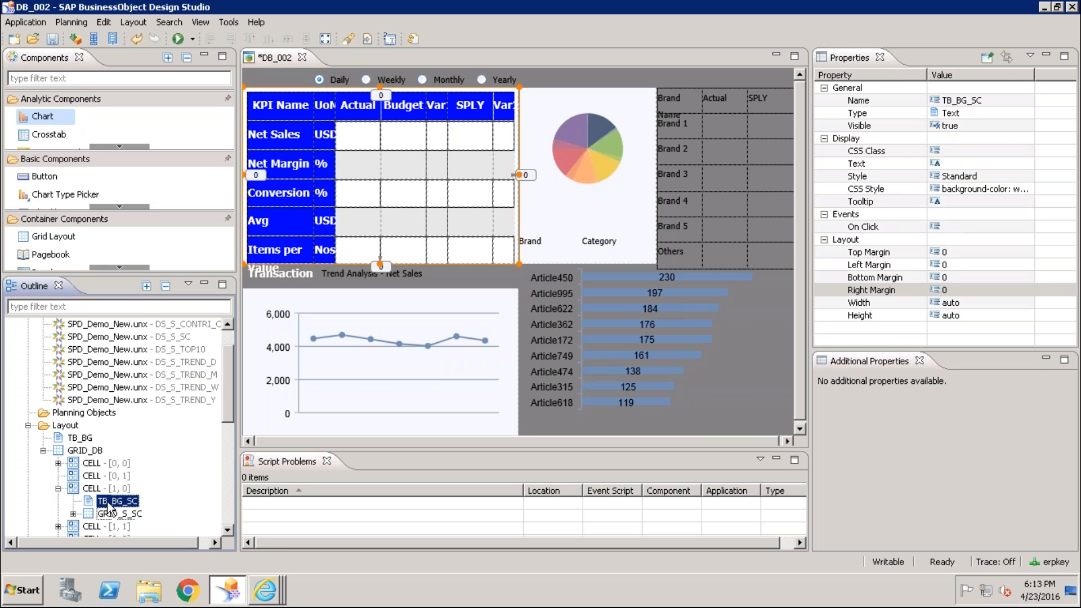
pyautogui.click(944, 252)
pyautogui.write('3')
pyautogui.click(952, 264)
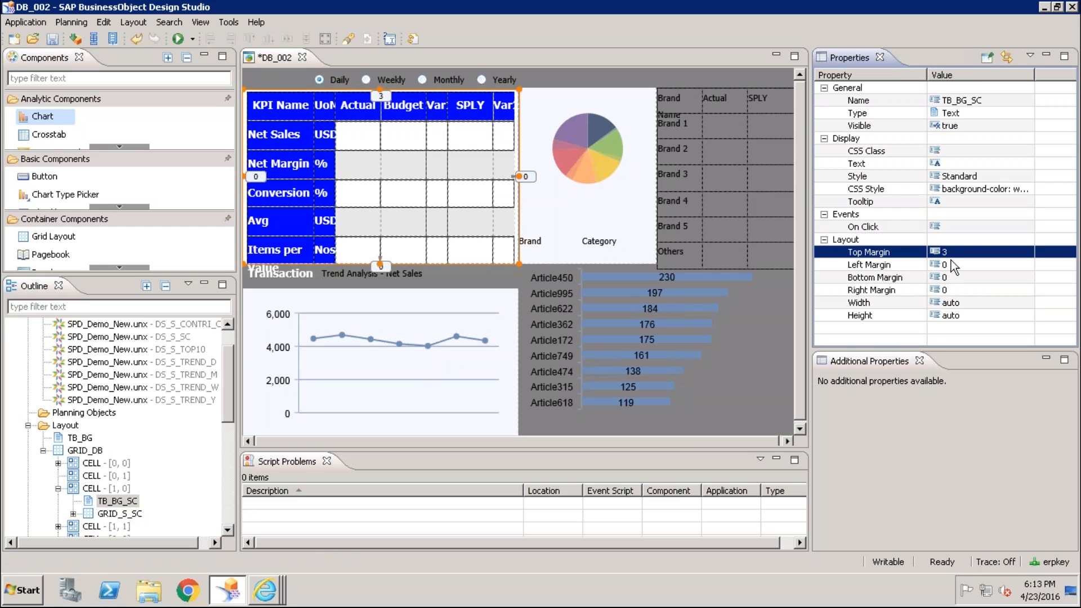
pyautogui.write('3')
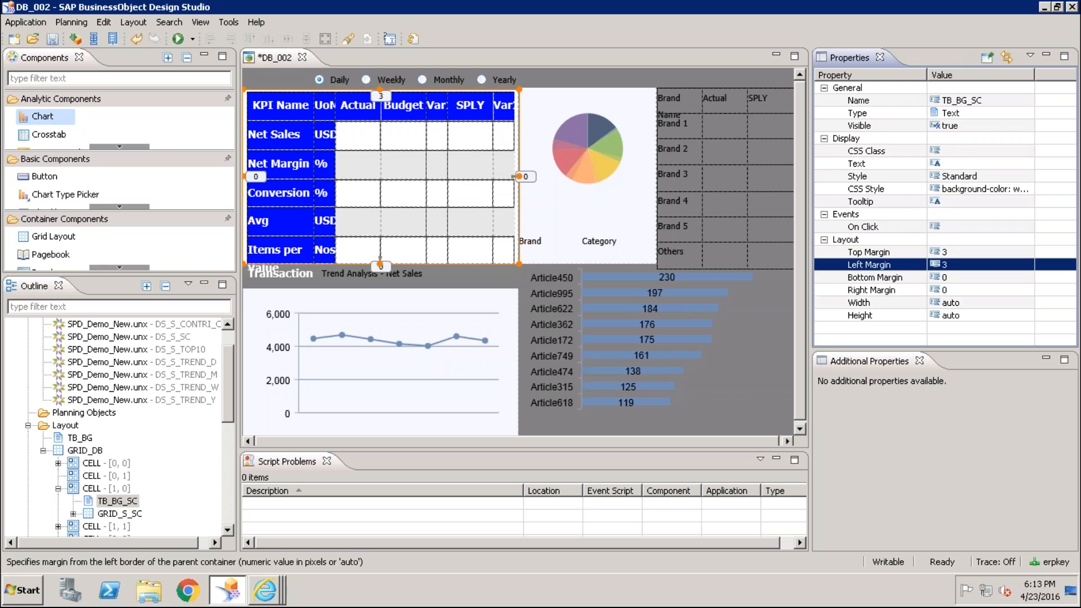
pyautogui.click(951, 278)
pyautogui.write('3')
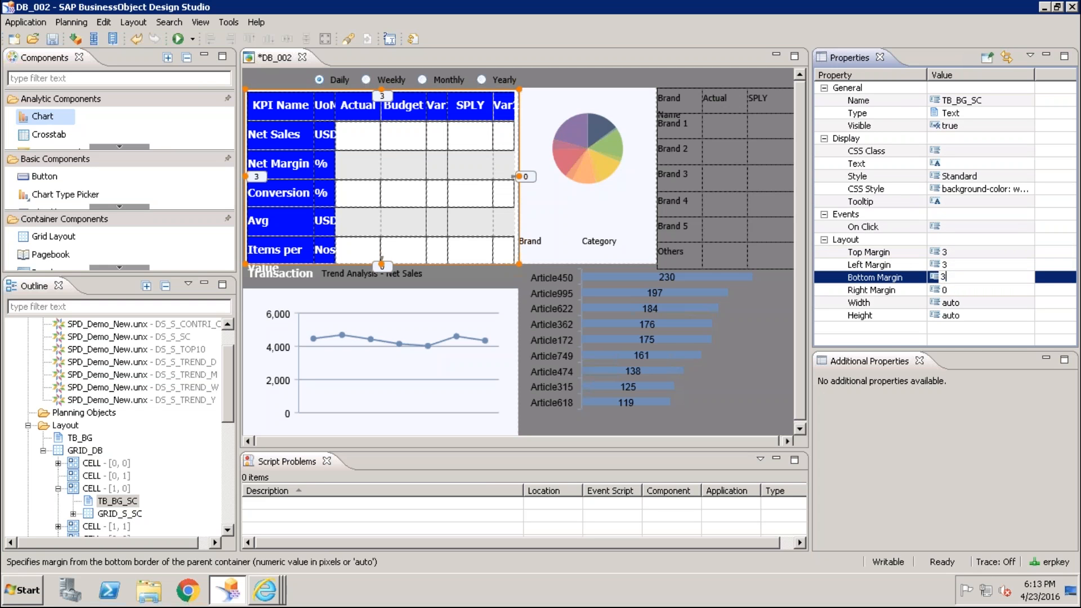
pyautogui.click(952, 291)
pyautogui.write('3')
pyautogui.press('Return')
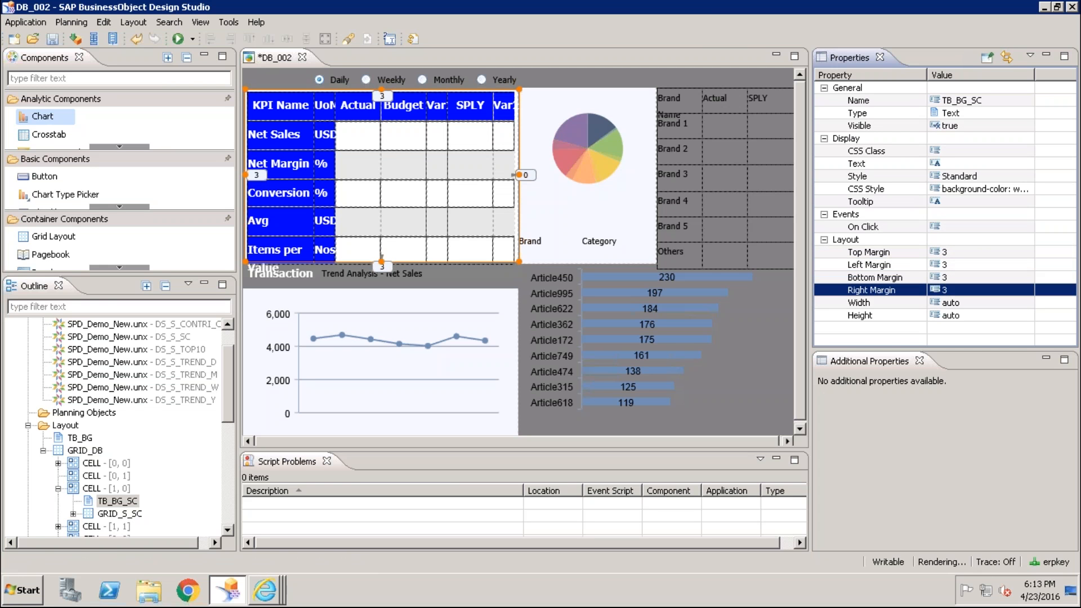
# Step: Save and run the DB_002 application to preview the new scorecard margins
pyautogui.hotkey('ctrl', 's')
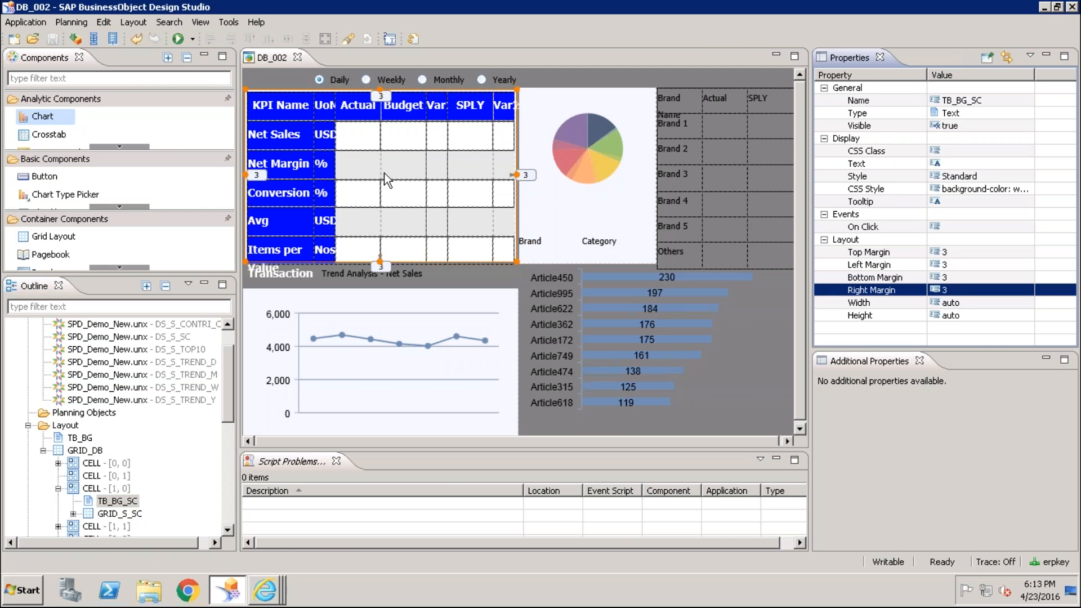
pyautogui.click(175, 43)
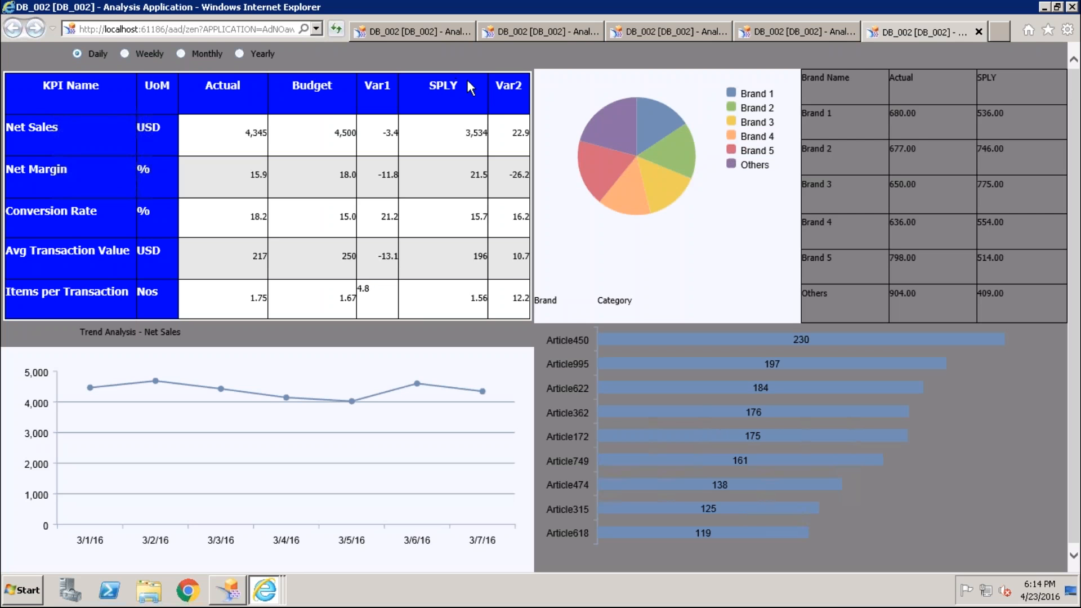
pyautogui.click(778, 28)
pyautogui.click(921, 32)
# Step: Compare the scorecard panel with the SPD_06.png mockup and switch back to Design Studio
pyautogui.moveTo(596, 6)
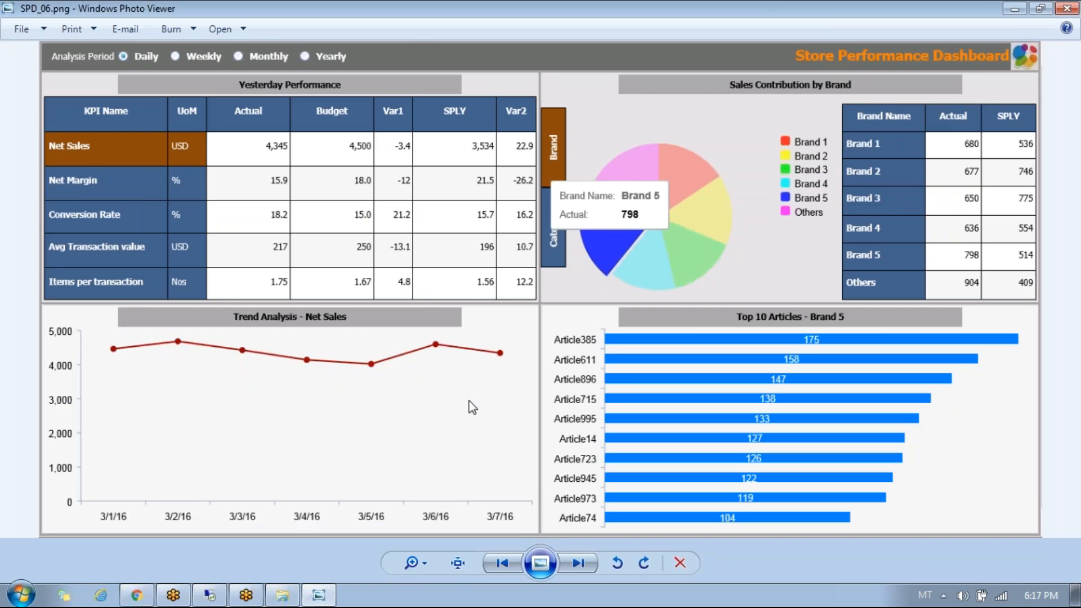
pyautogui.click(209, 596)
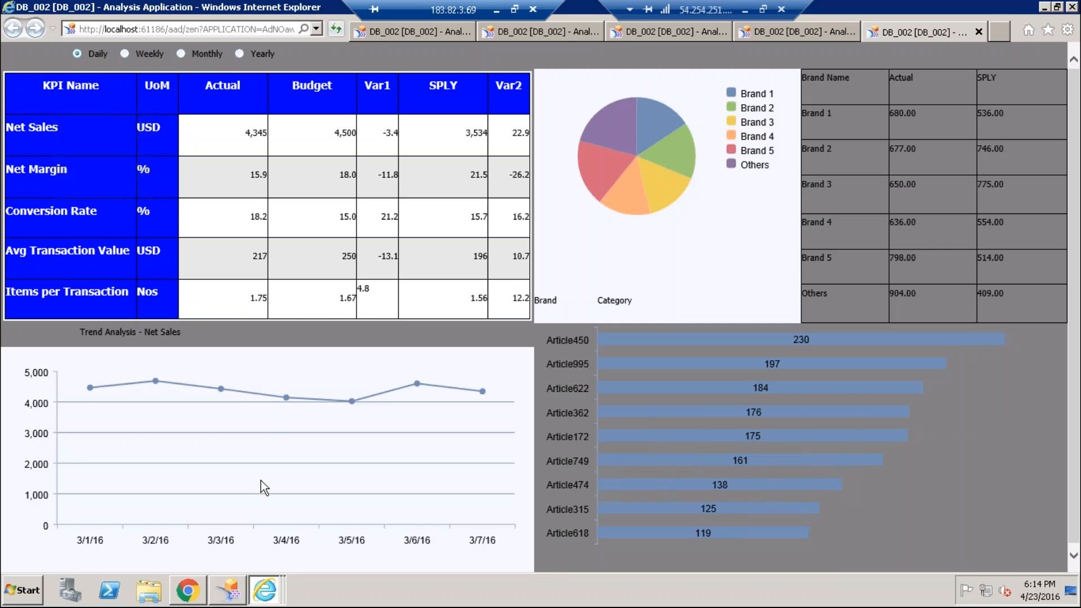
pyautogui.click(228, 590)
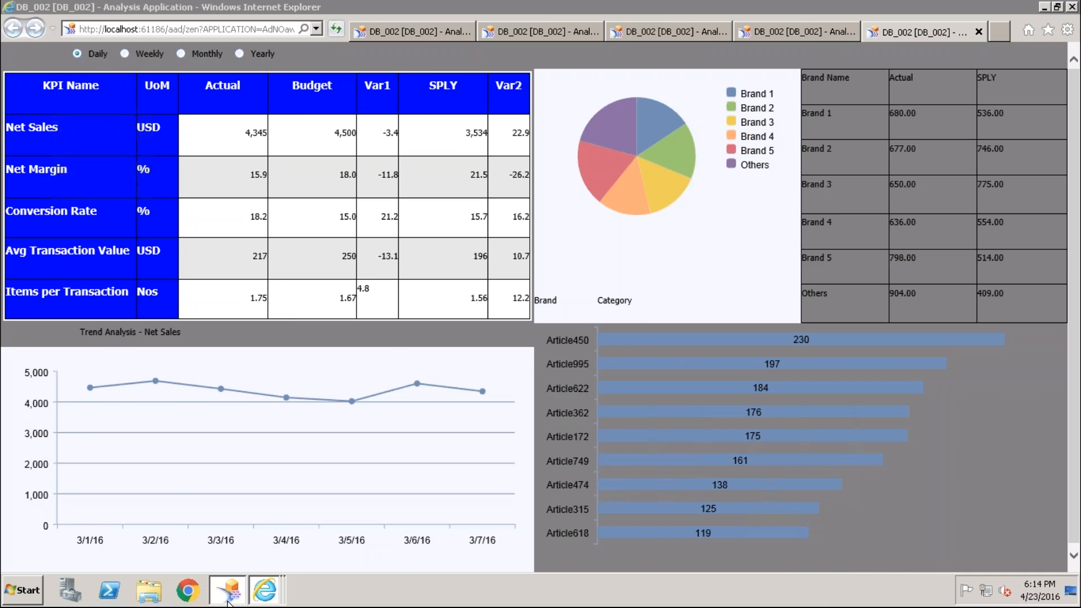
# Step: Turn off the Y-axis gridlines of the CH_S_TREND line chart
pyautogui.click(370, 360)
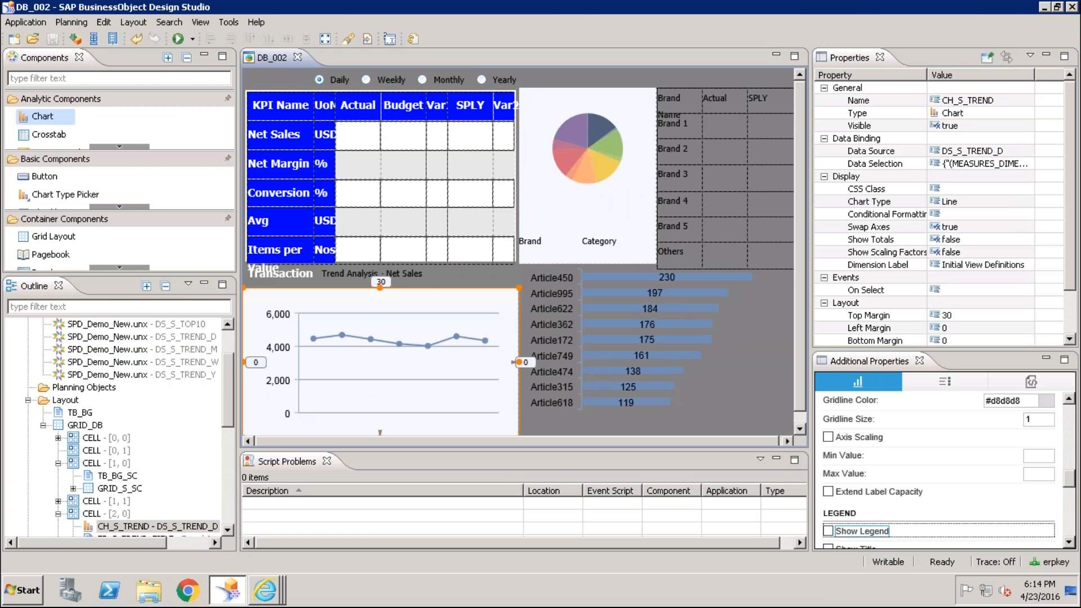
pyautogui.moveTo(1068, 482); pyautogui.dragTo(1068, 464)
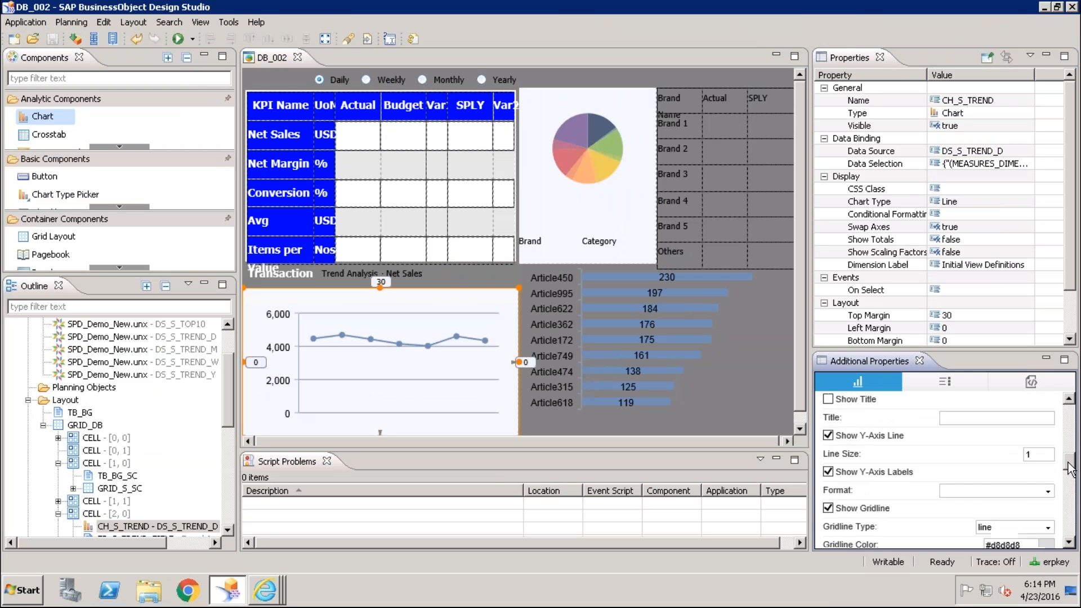
pyautogui.click(827, 508)
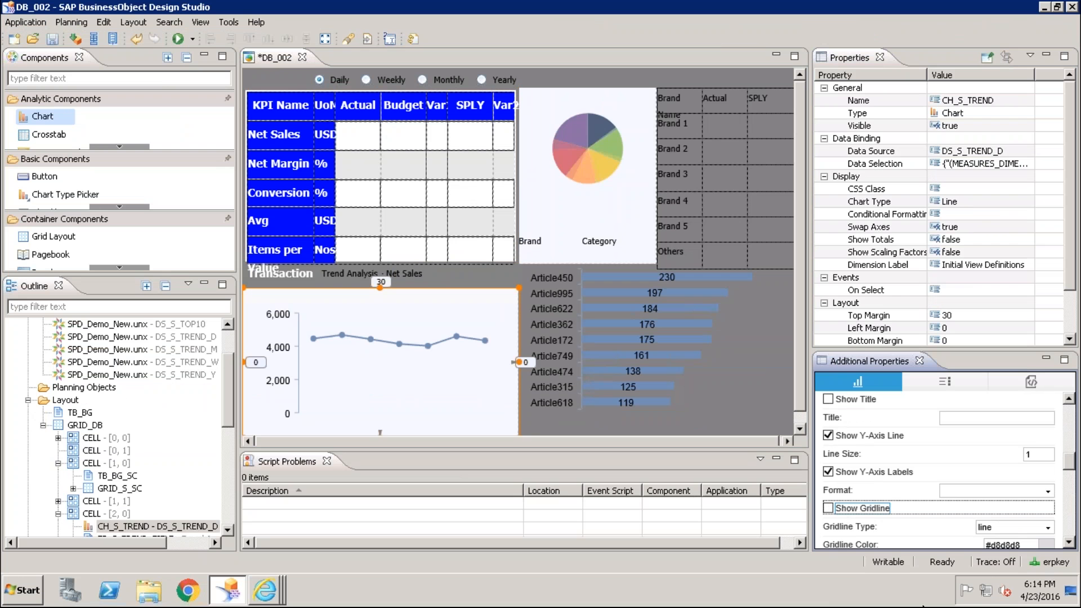
# Step: Save and run the DB_002 application, and close all older preview tabs in the browser
pyautogui.hotkey('ctrl', 's')
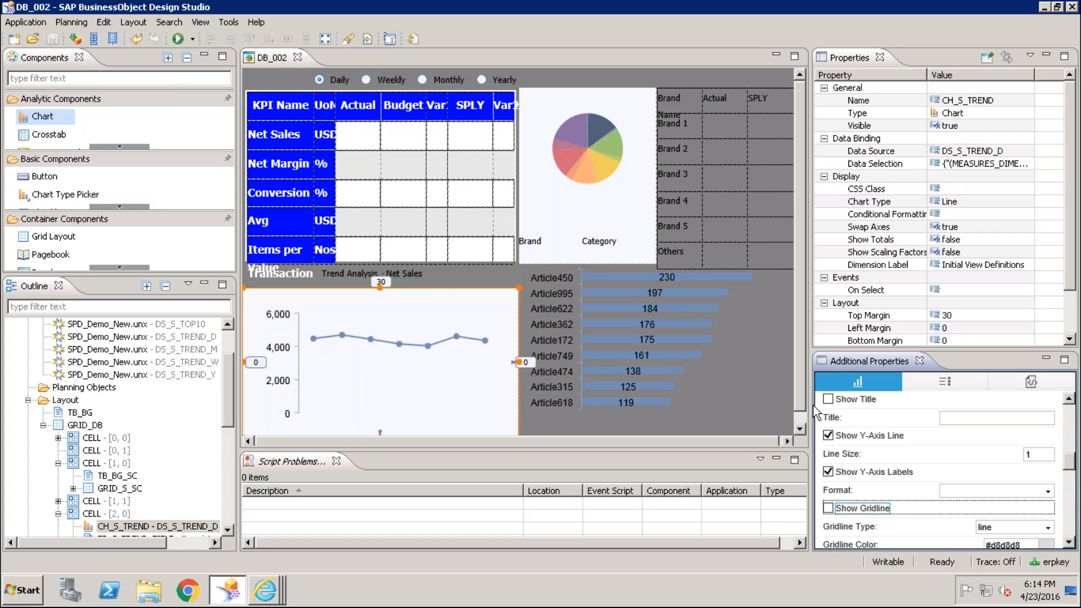
pyautogui.click(177, 39)
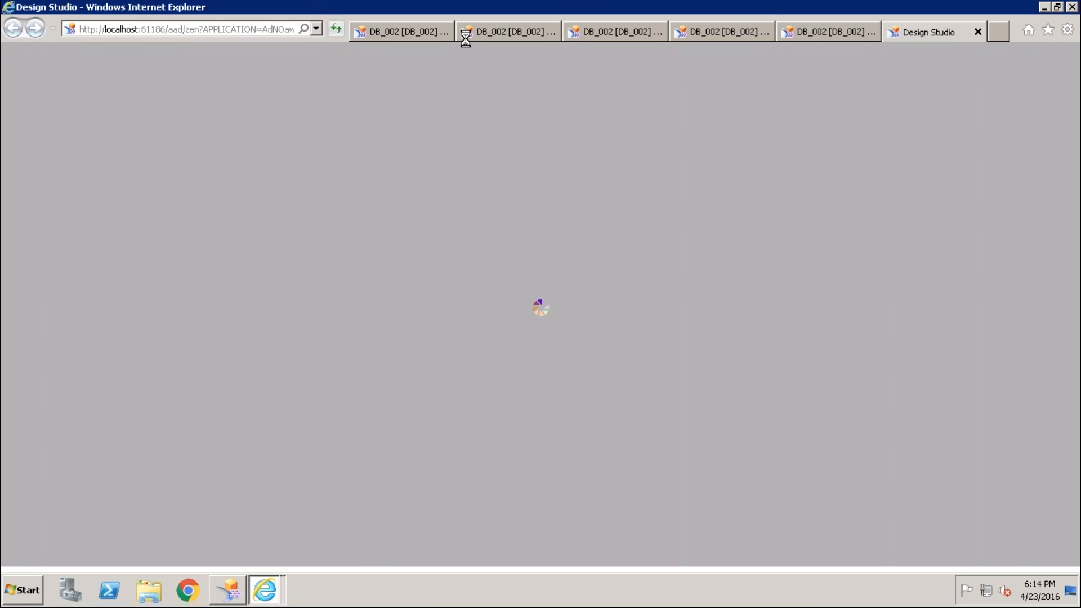
pyautogui.click(445, 31)
pyautogui.click(445, 31)
pyautogui.click(446, 32)
pyautogui.click(446, 32)
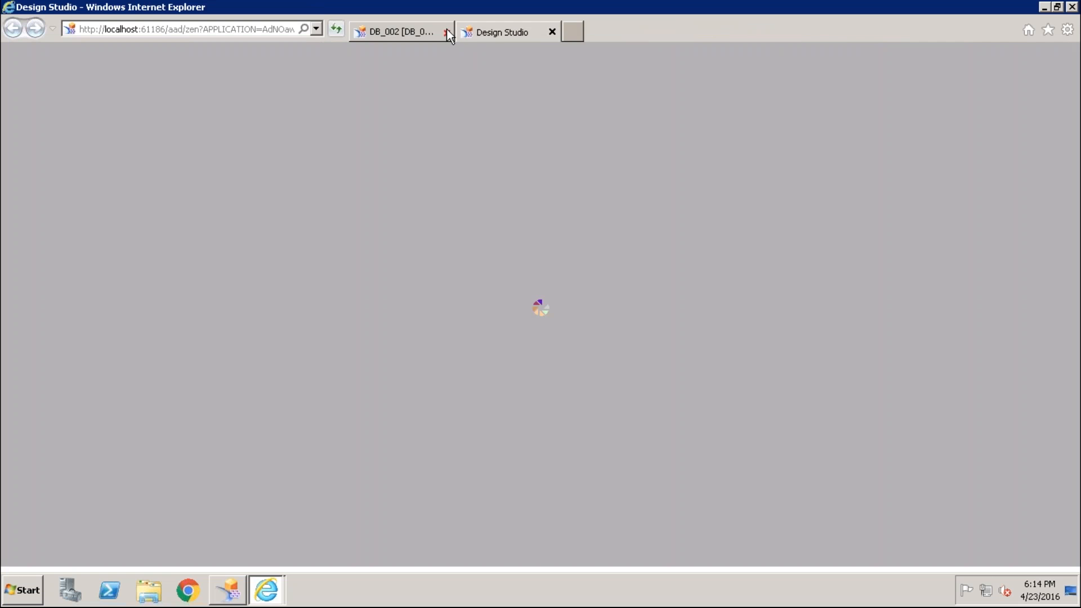
pyautogui.click(445, 31)
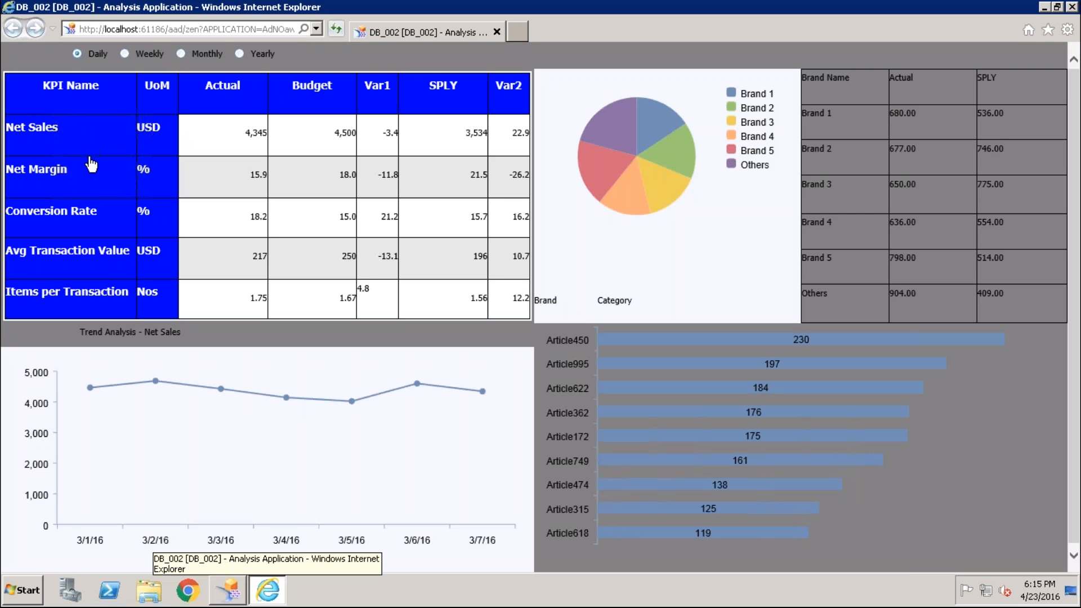
# Step: Display the Net Margin trend in the preview to check the chart without gridlines
pyautogui.click(83, 186)
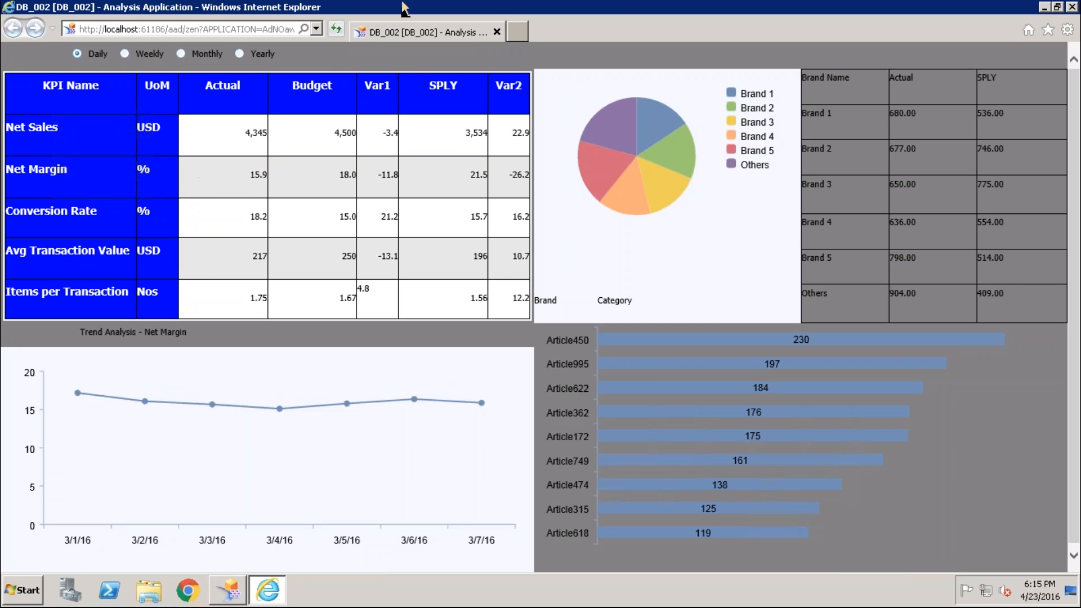
pyautogui.moveTo(499, 7)
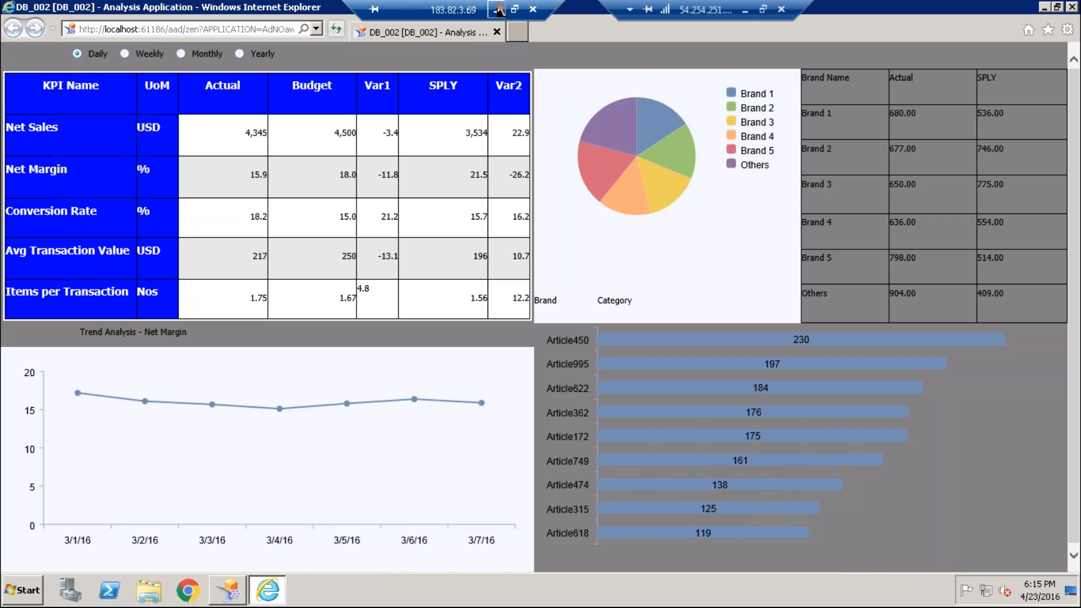
# Step: Switch back to Design Studio and examine the CSS style rules of the Net Margin label in the scorecard
pyautogui.click(245, 591)
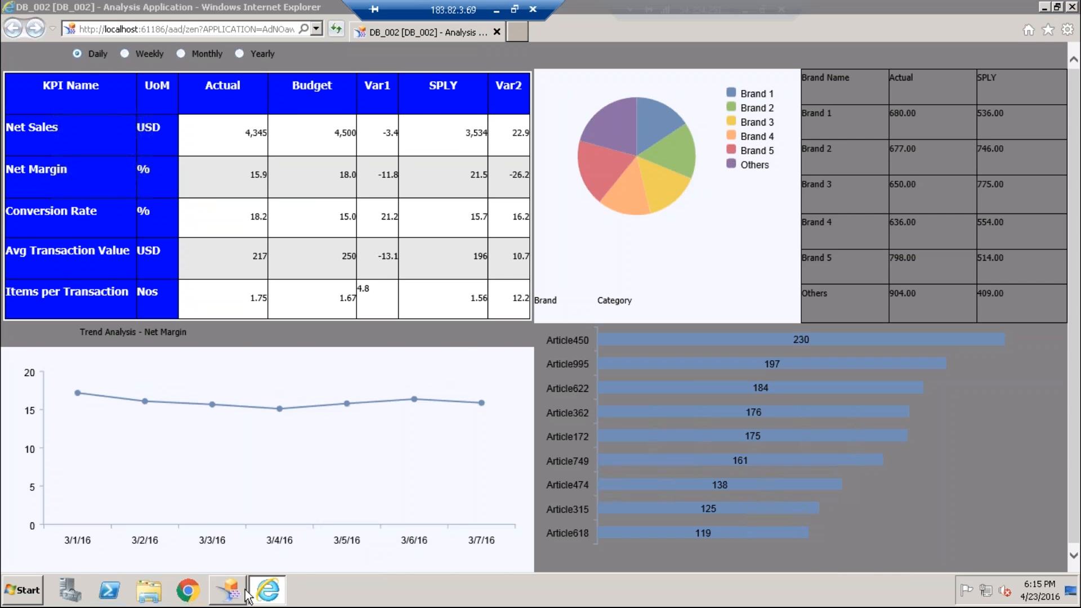
pyautogui.click(281, 164)
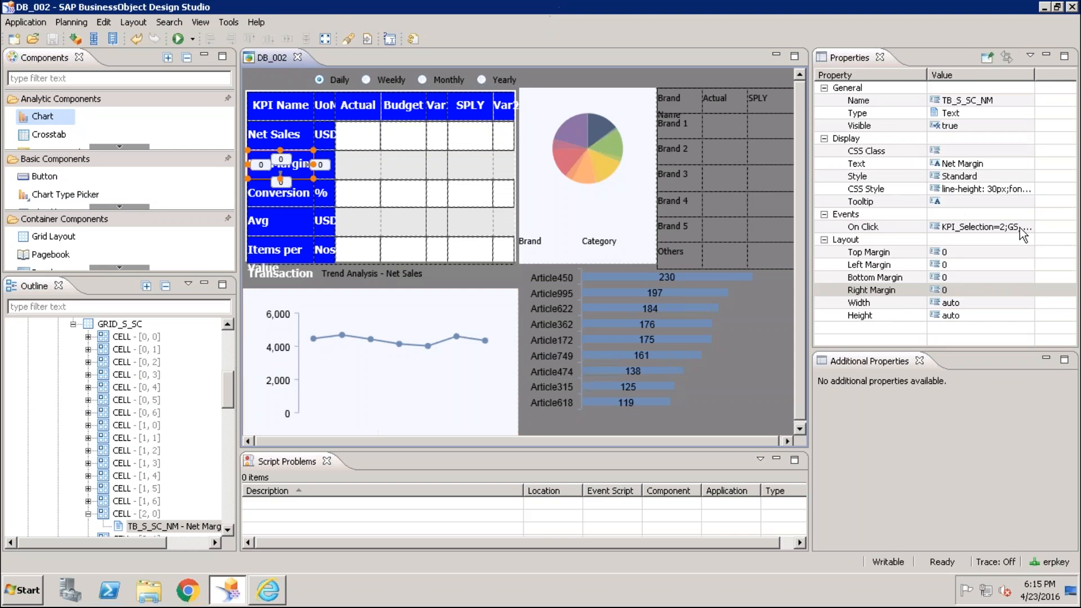
pyautogui.click(1022, 193)
pyautogui.click(1023, 189)
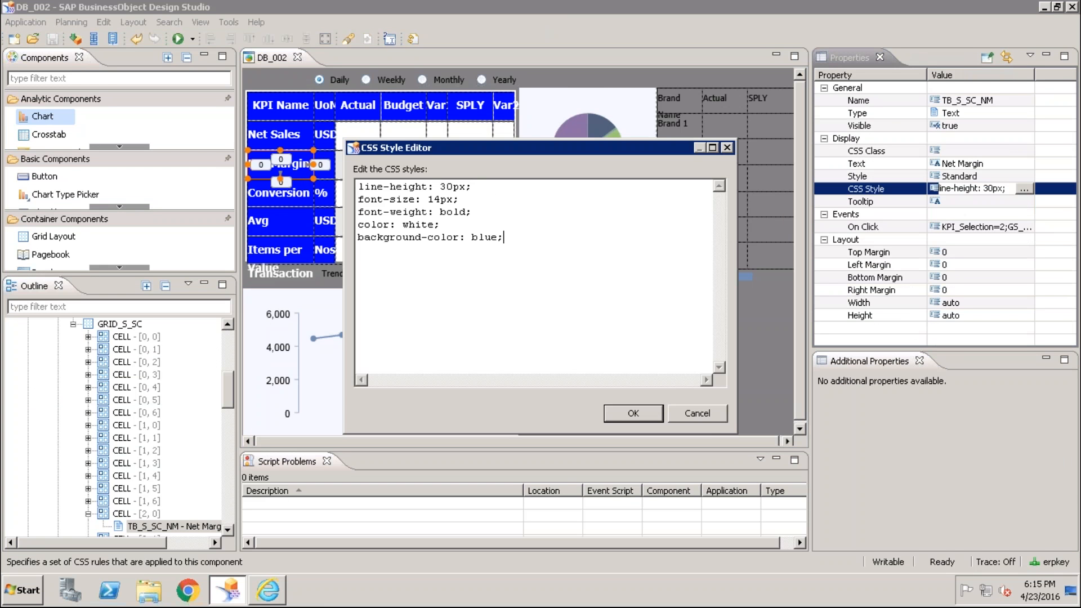
pyautogui.click(698, 412)
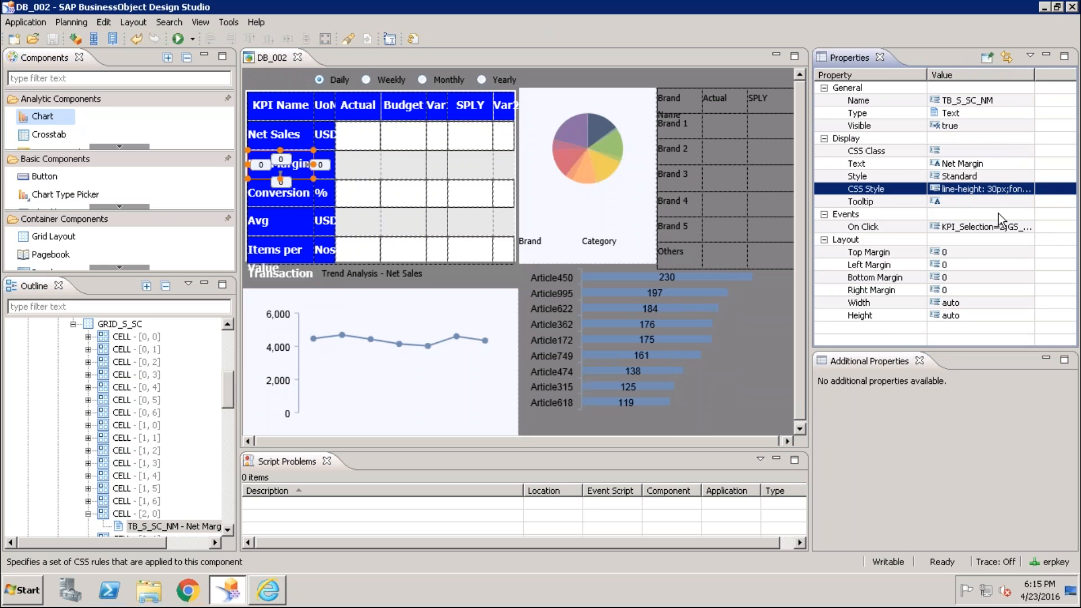
# Step: Try to add a TB_S_CONTRI_2.setCSSClass call below the title line in the Net Margin label's On Click script
pyautogui.click(1023, 230)
pyautogui.click(1026, 227)
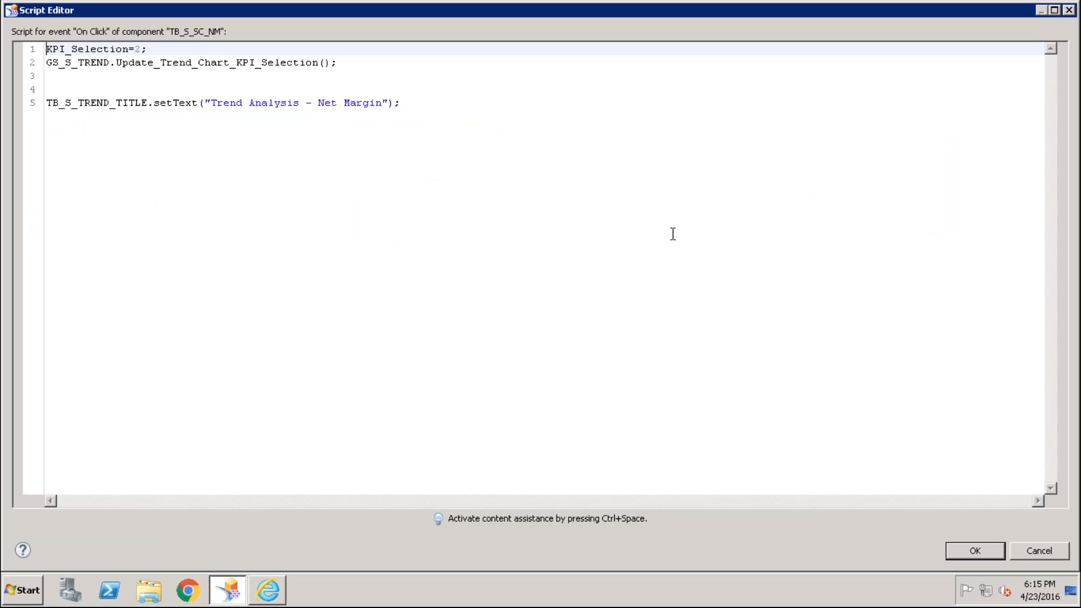
pyautogui.click(483, 109)
pyautogui.press('Return')
pyautogui.press('Return')
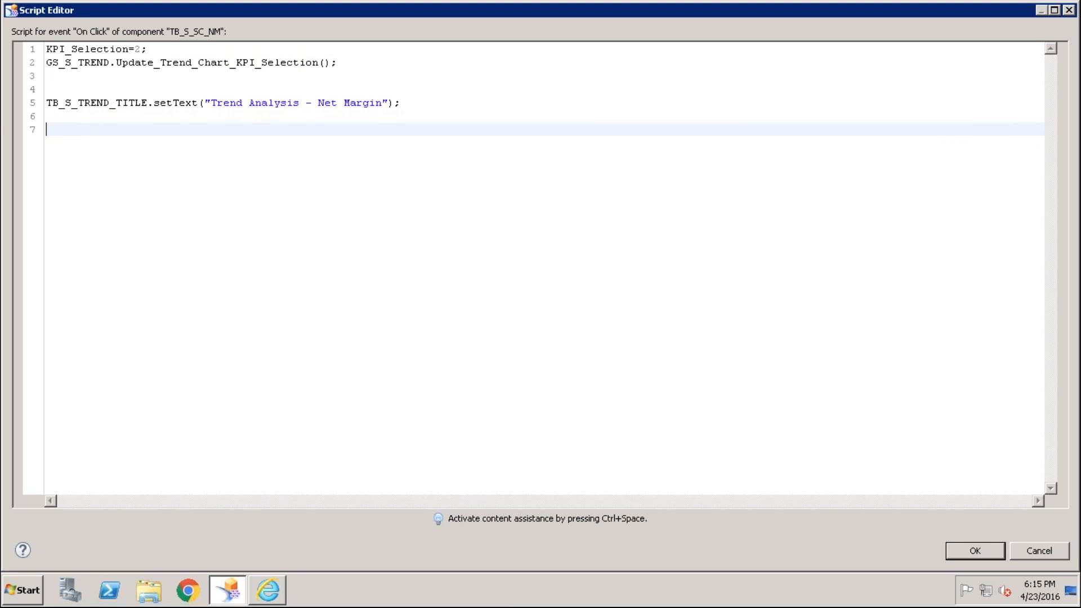
pyautogui.write('TB_S_')
pyautogui.press('Down')
pyautogui.press('Down')
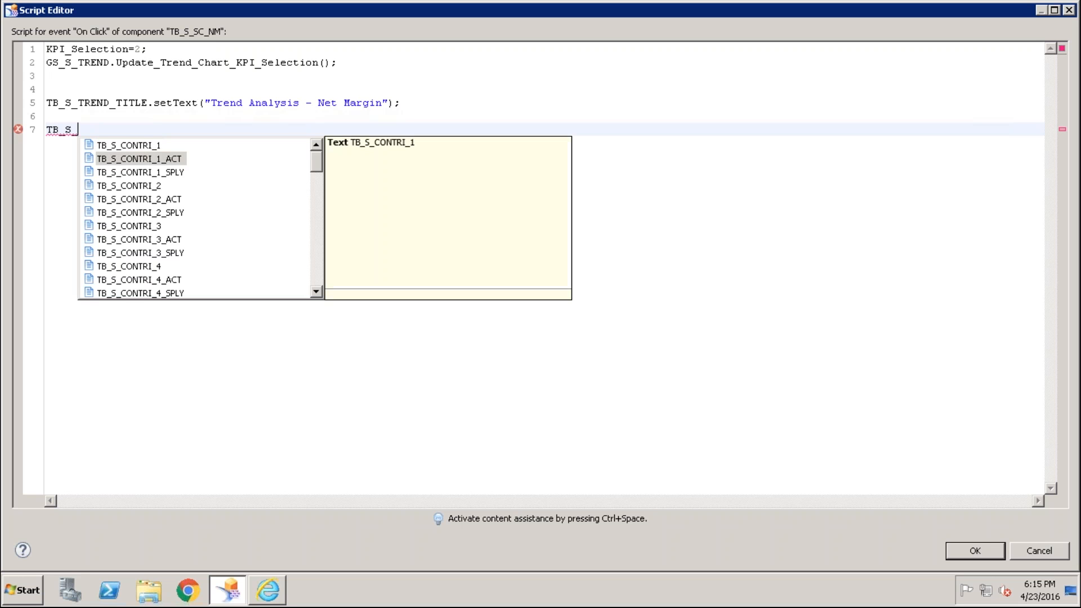
pyautogui.press('Down')
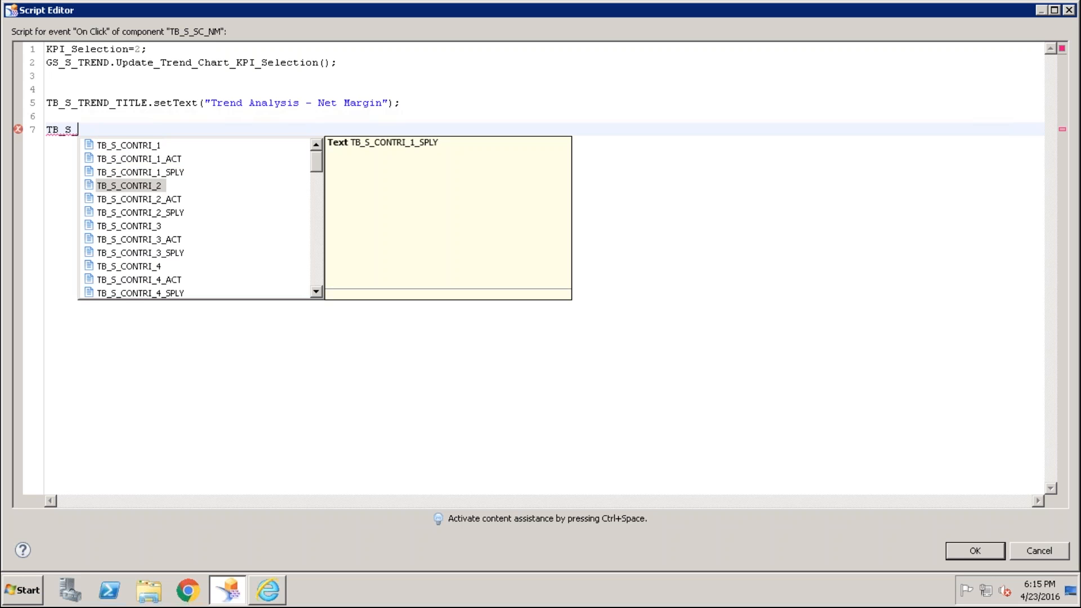
pyautogui.press('Return')
pyautogui.write('.')
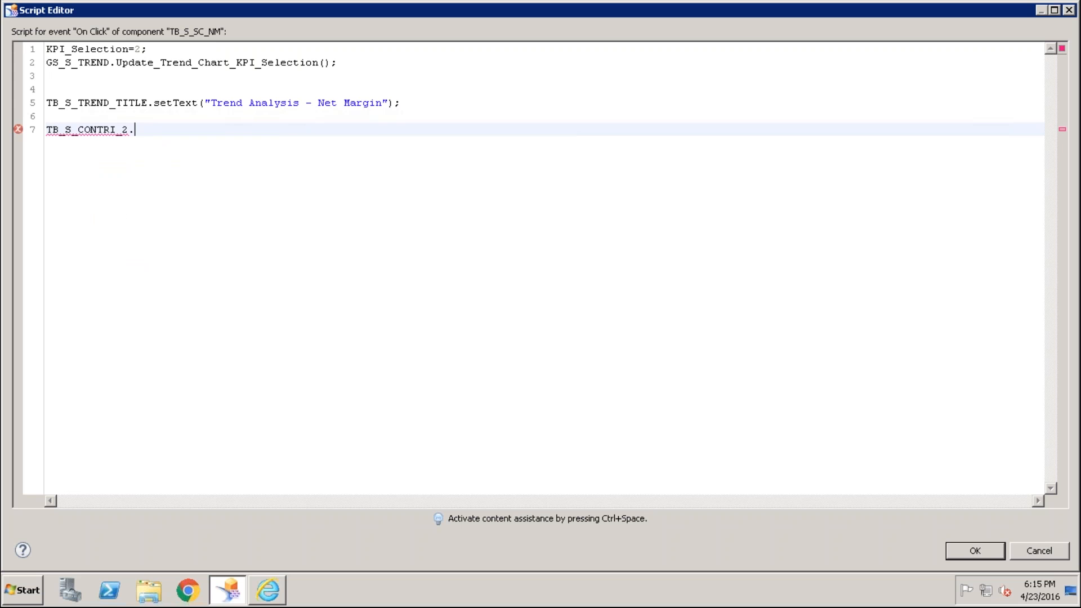
pyautogui.write('setCSSClass(className')
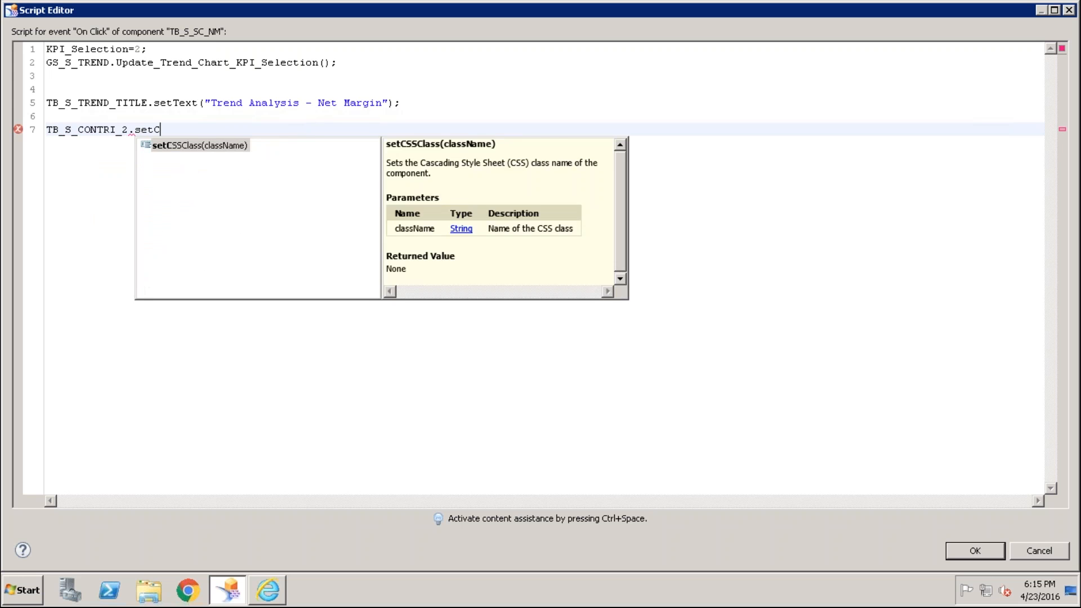
pyautogui.press('Return')
pyautogui.hotkey('ctrl', 'space')
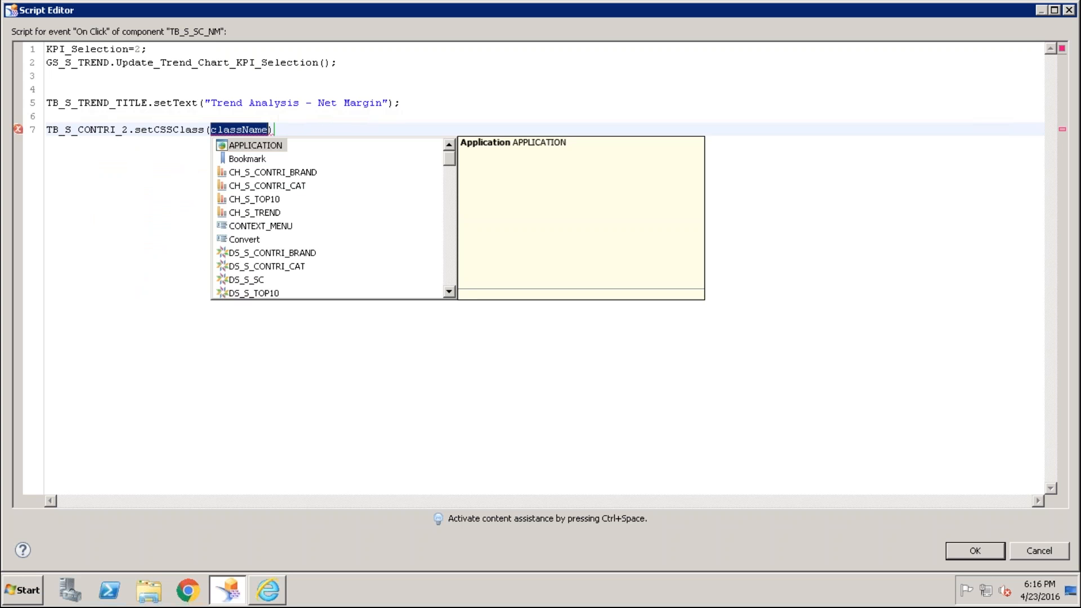
# Step: Remove the setCSSClass line from the On Click script, close the script and save the application
pyautogui.press('Escape')
pyautogui.press('End')
pyautogui.hotkey('shift', 'Home')
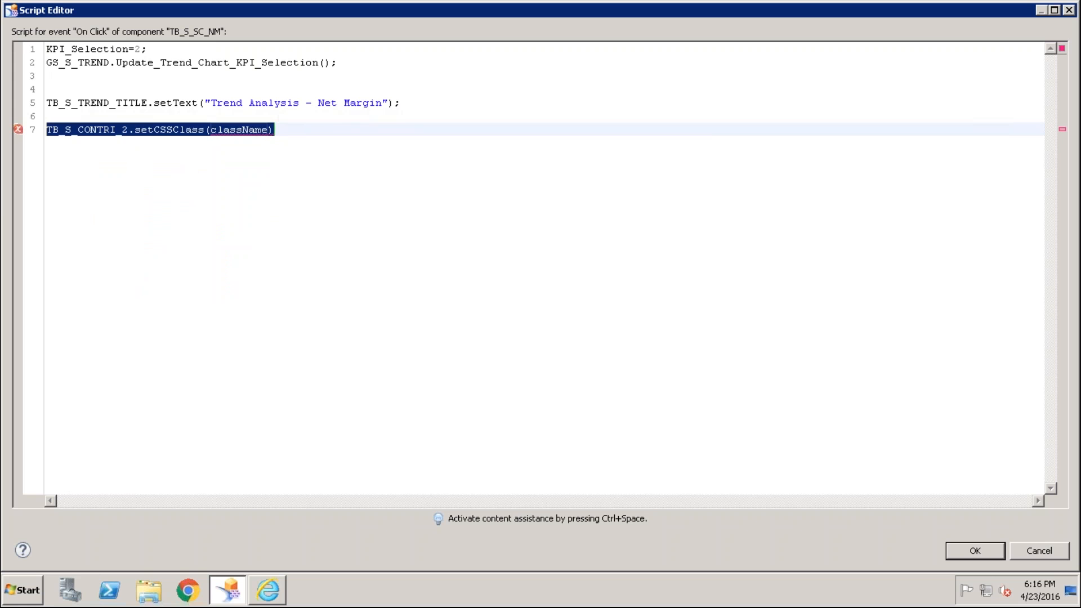
pyautogui.press('Delete')
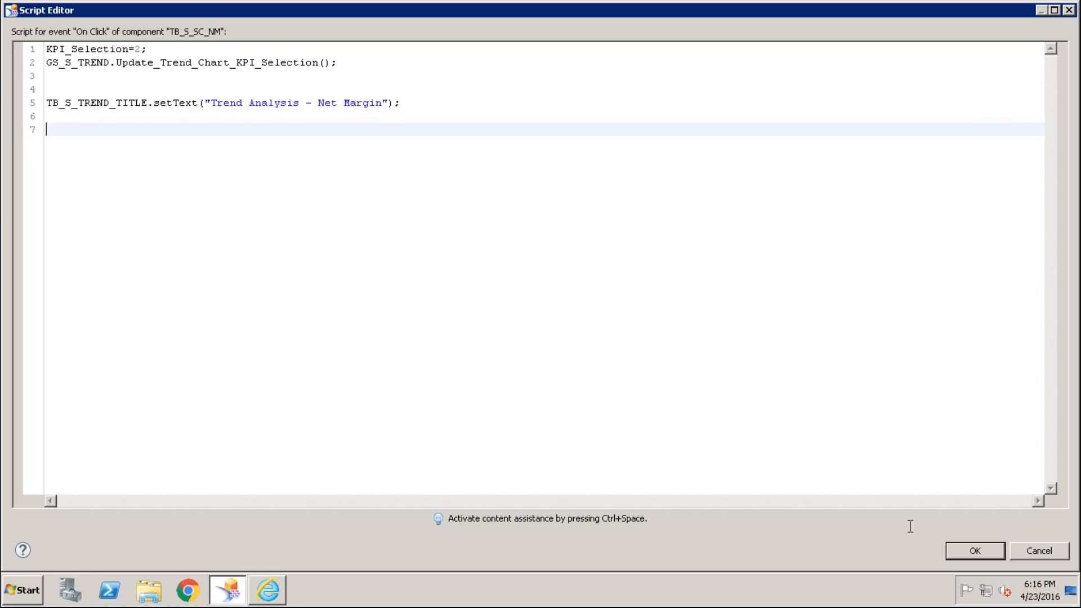
pyautogui.click(973, 549)
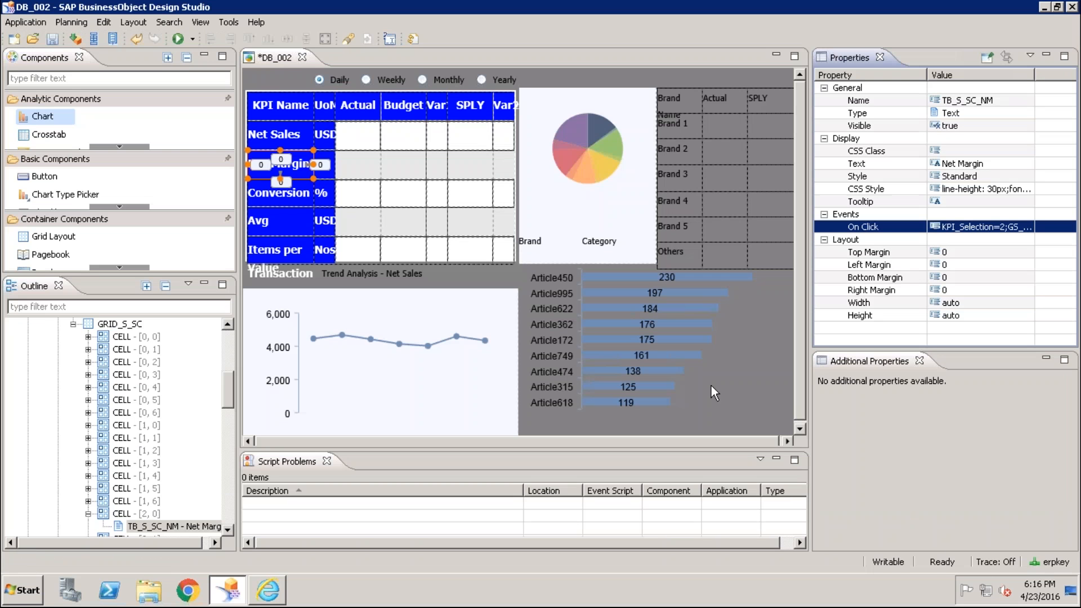
pyautogui.hotkey('ctrl', 's')
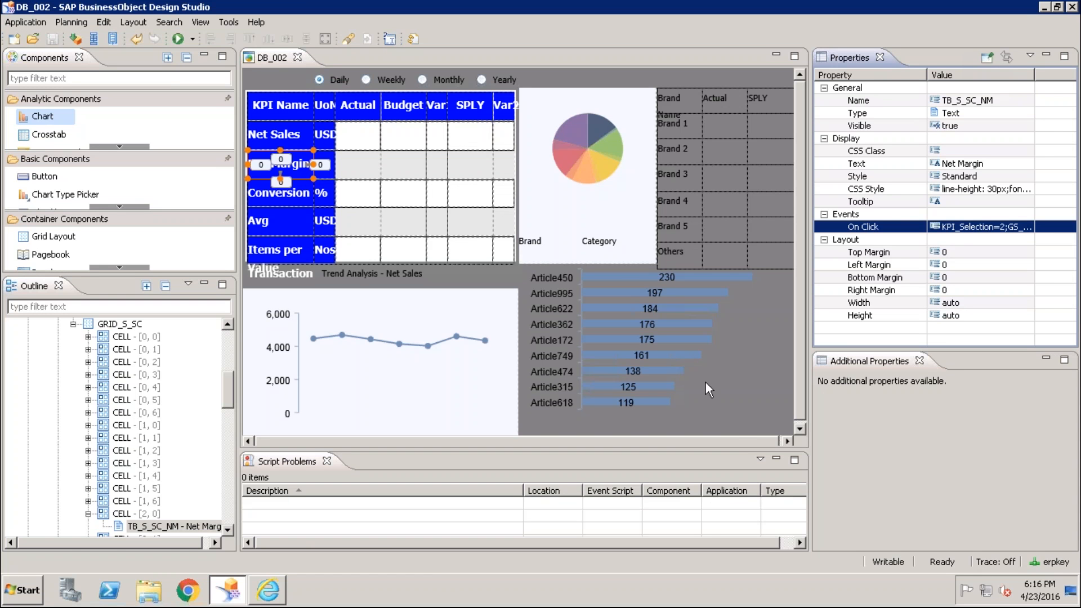
# Step: Review all the CSS rules of TB_S_SC_NM again and close them without changes
pyautogui.click(1020, 190)
pyautogui.click(1021, 190)
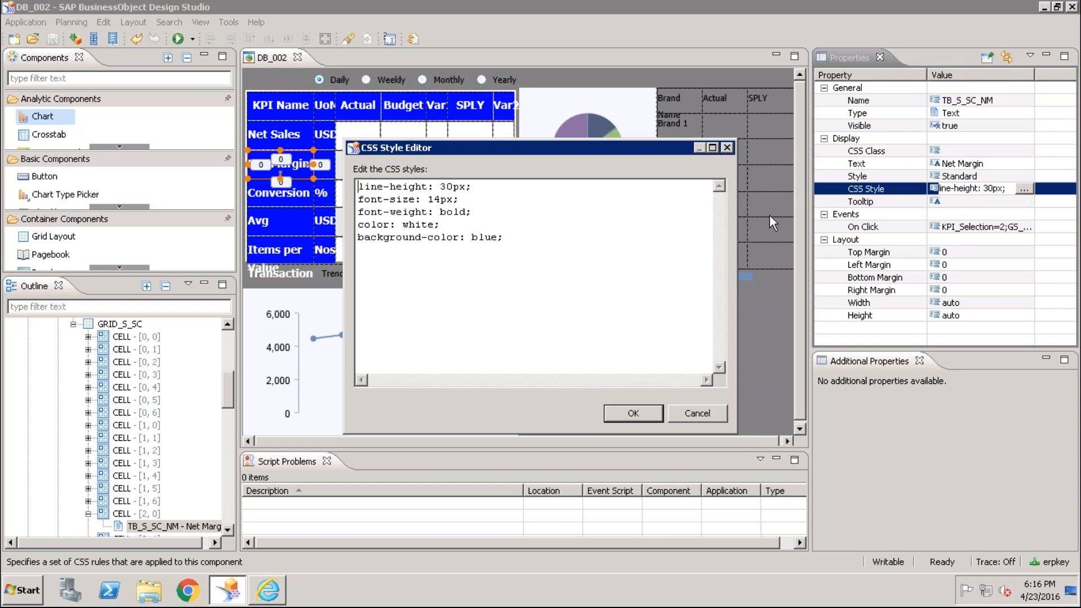
pyautogui.moveTo(504, 237); pyautogui.dragTo(358, 187)
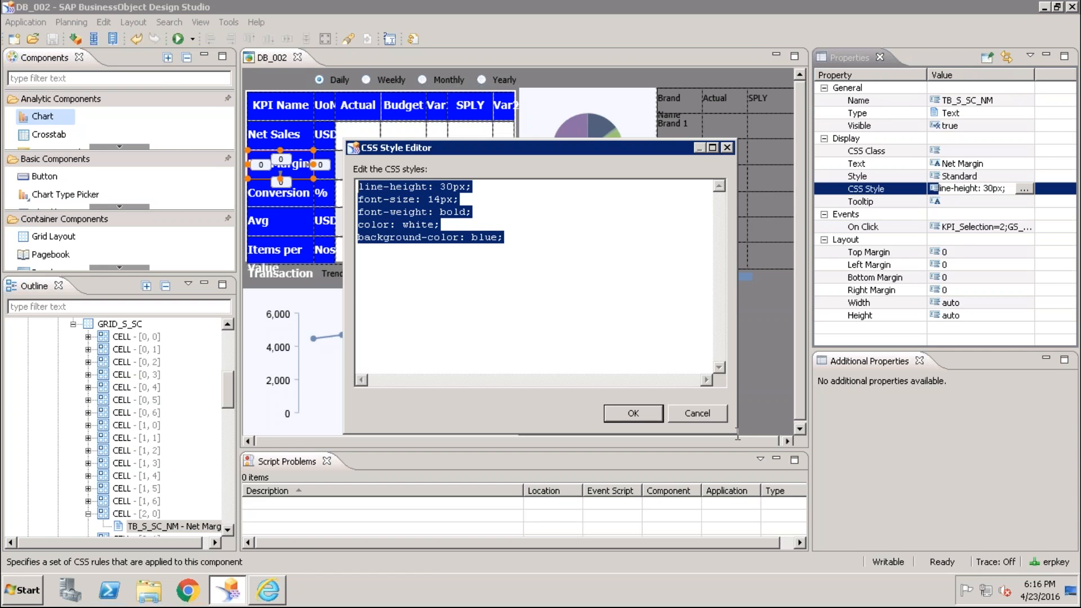
pyautogui.press('Escape')
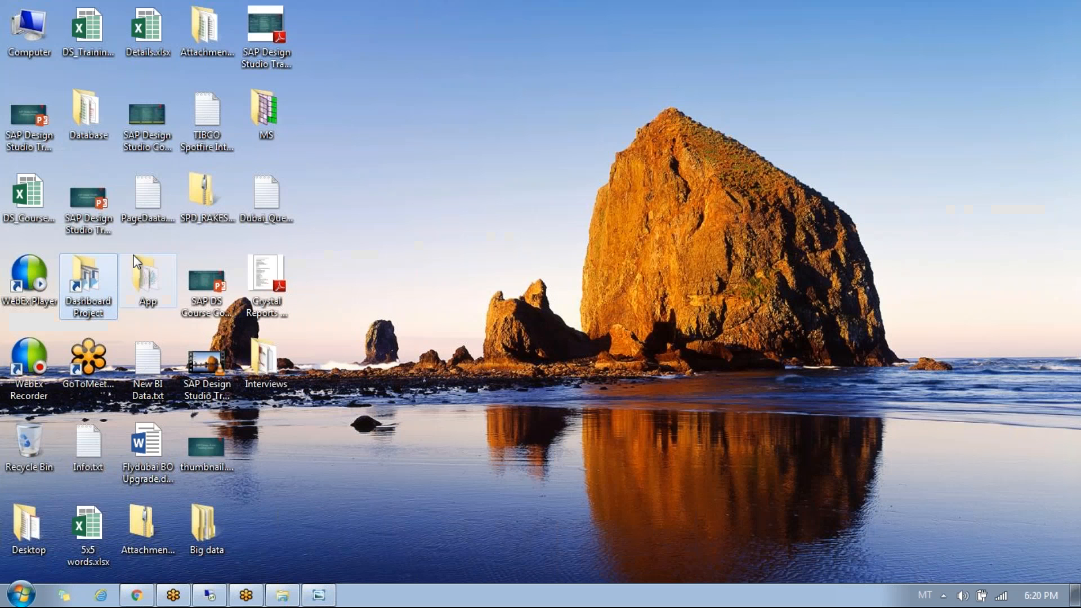
# Step: Open the SAP Design Studio Training Course Content PDF from the desktop
pyautogui.click(89, 199)
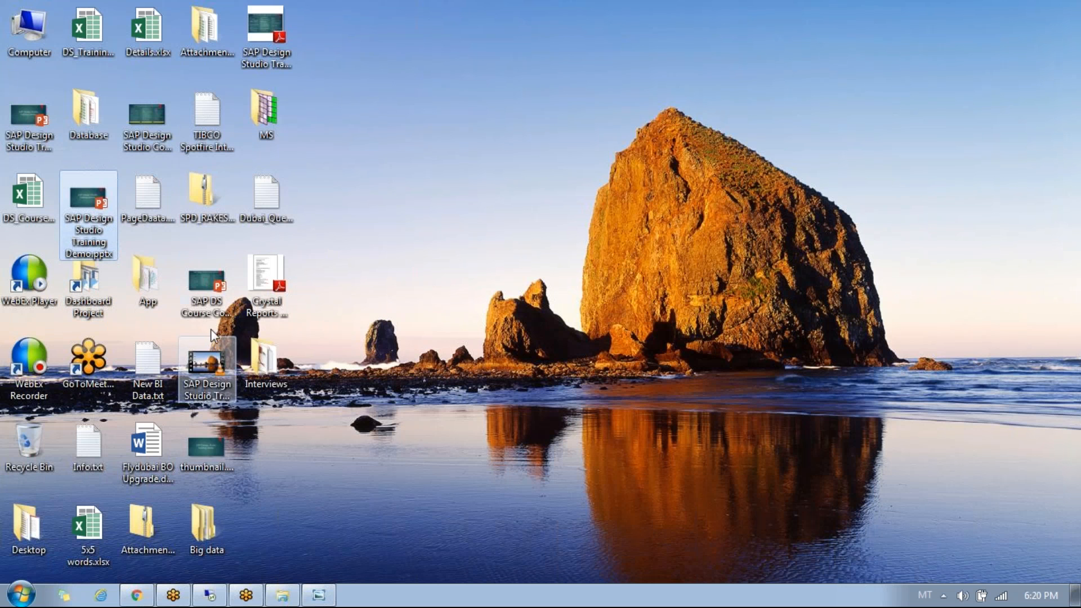
pyautogui.click(204, 288)
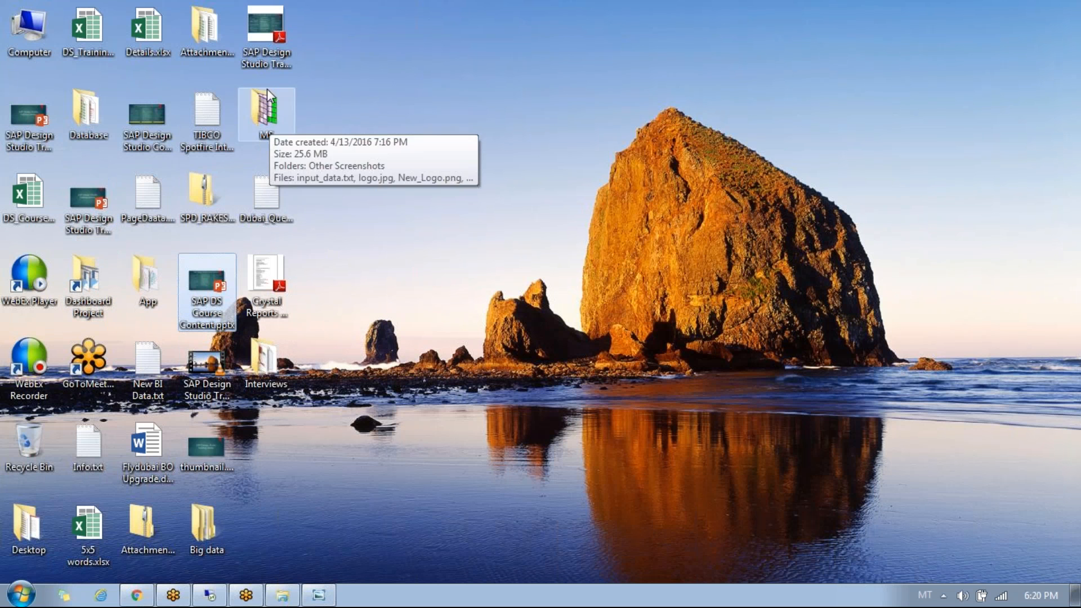
pyautogui.click(267, 45)
pyautogui.doubleClick(267, 45)
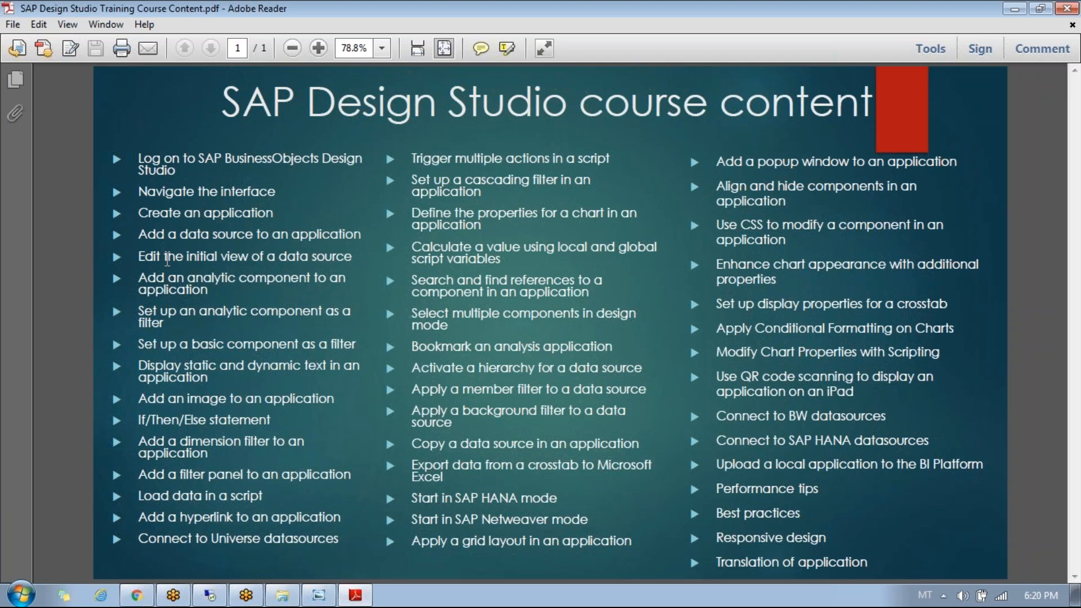
# Step: Go through the course topics on data source initial views, adding analytic components and using them as filters
pyautogui.moveTo(169, 256); pyautogui.dragTo(352, 258)
pyautogui.moveTo(208, 290); pyautogui.dragTo(167, 278)
pyautogui.moveTo(194, 313); pyautogui.dragTo(155, 318)
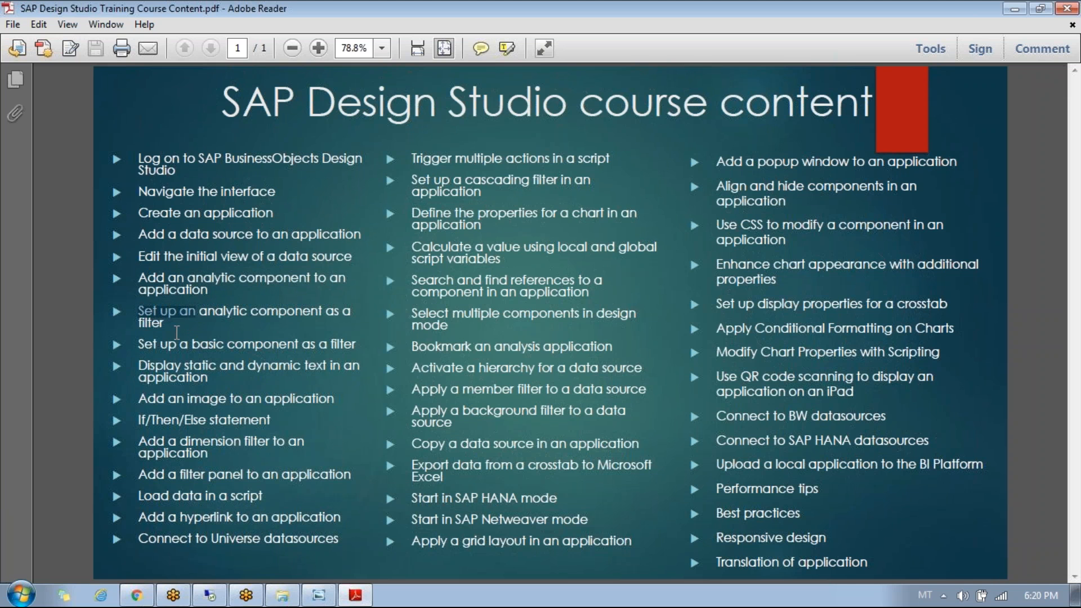